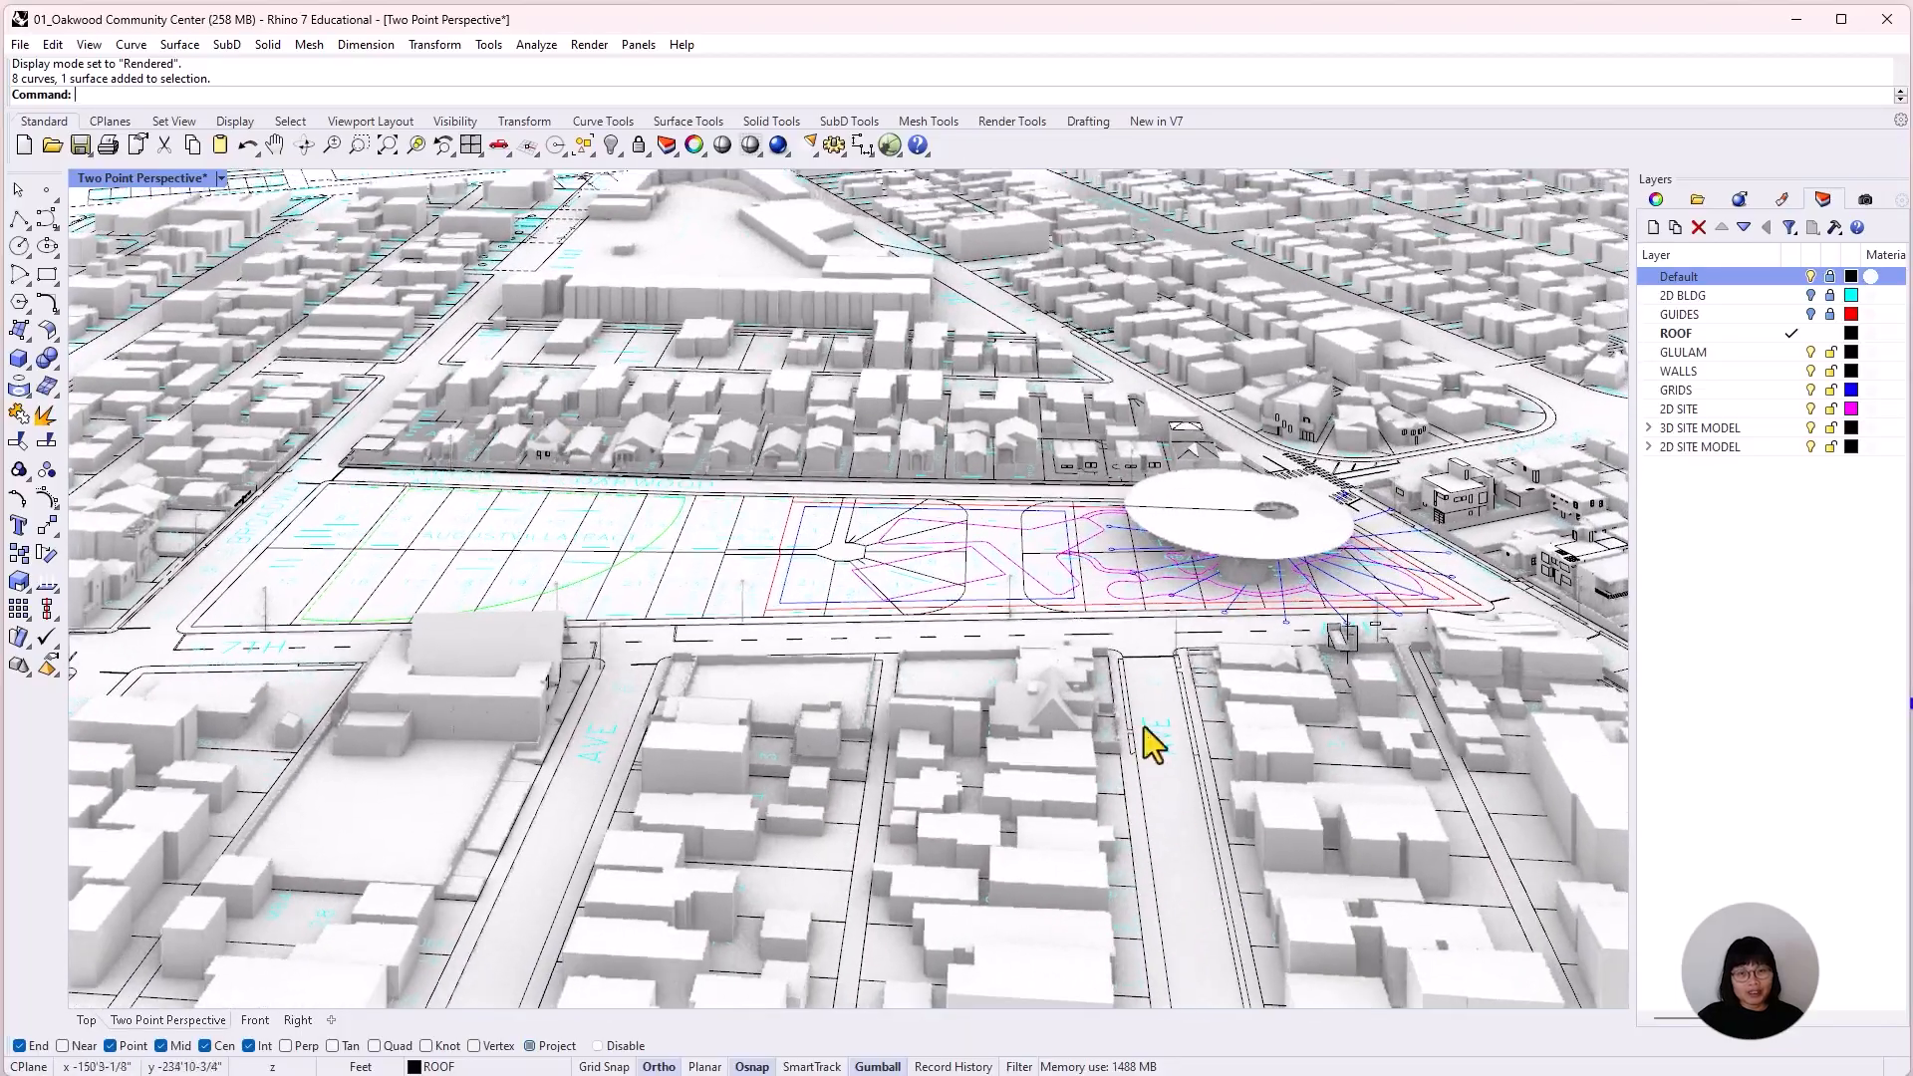
# Restore the saved Two Point Perspective view and examine the community center model within its surrounding site.
pyautogui.moveTo(1145, 743)
pyautogui.mouseDown(button='right')
pyautogui.moveTo(1132, 777)
pyautogui.moveTo(1194, 803)
pyautogui.moveTo(1195, 734)
pyautogui.moveTo(1145, 734)
pyautogui.mouseUp(button='right')
pyautogui.click(1866, 200)
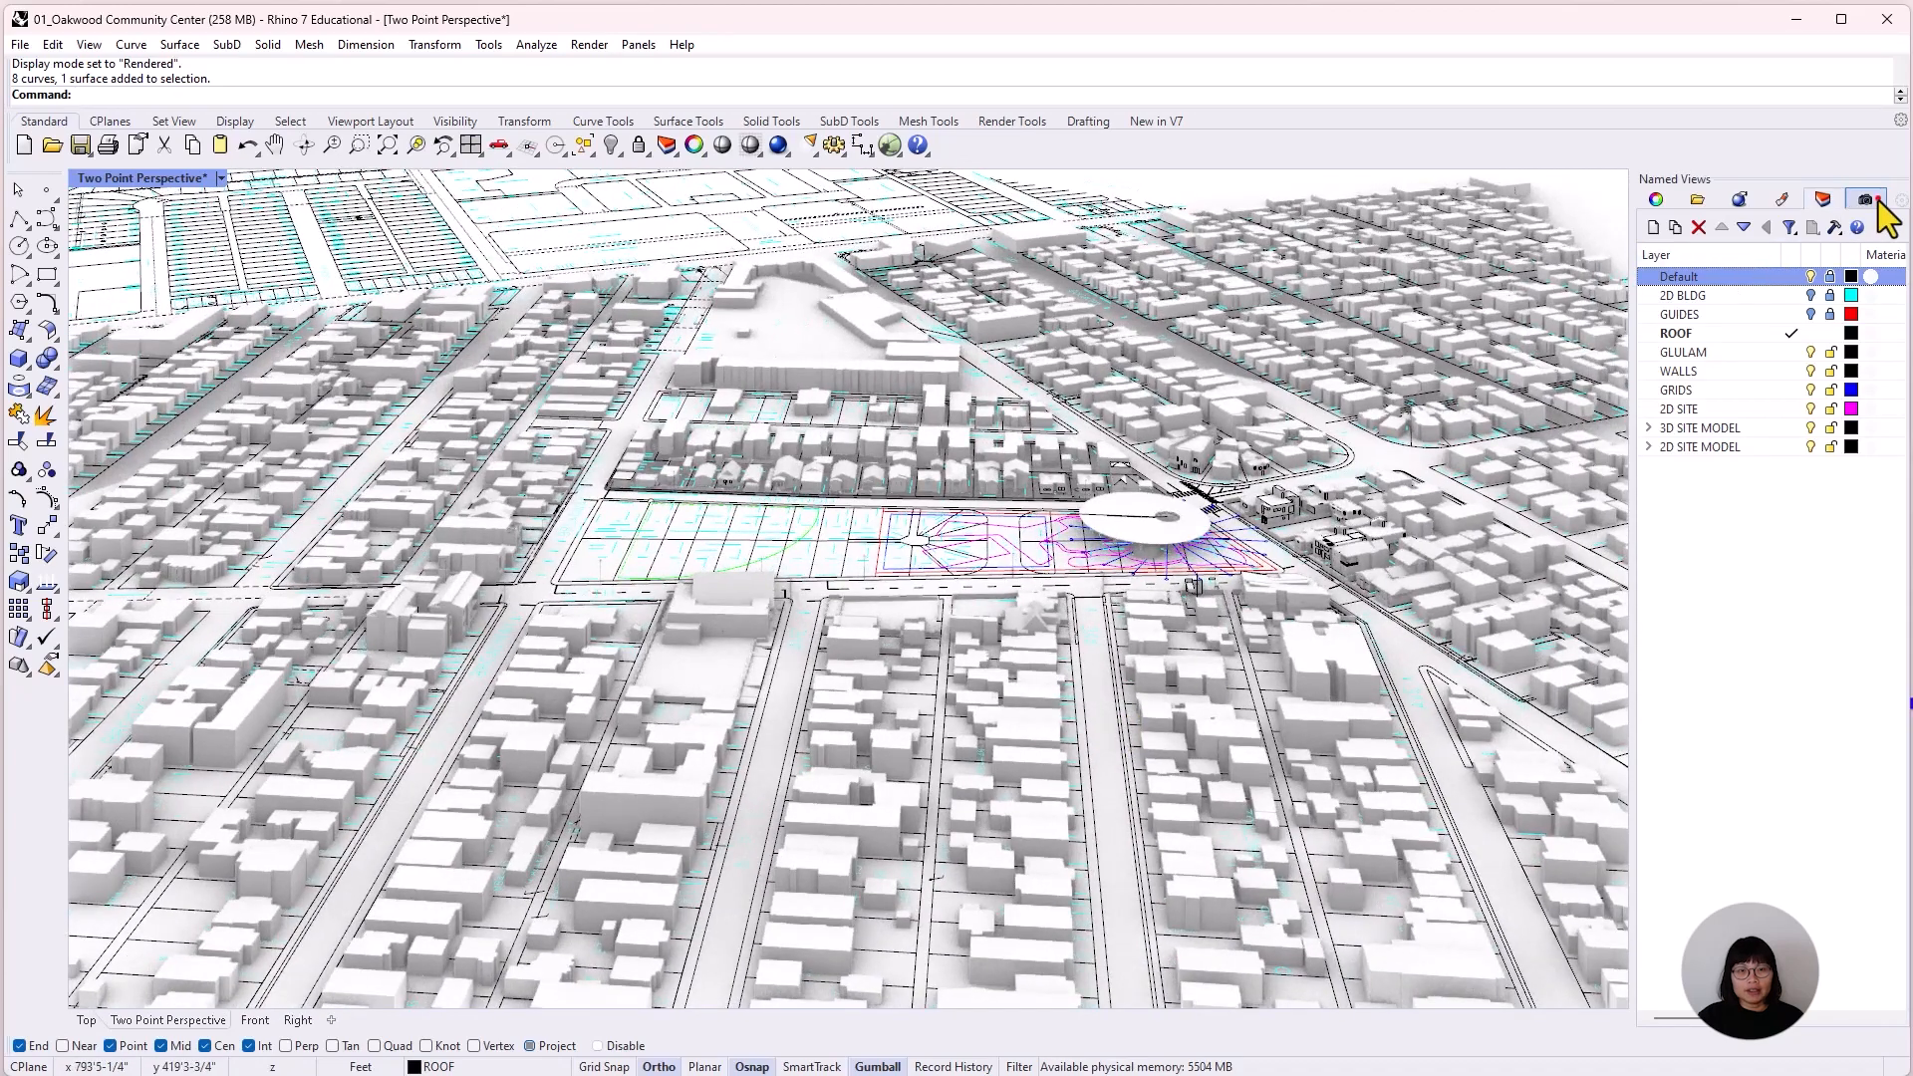
pyautogui.doubleClick(1722, 311)
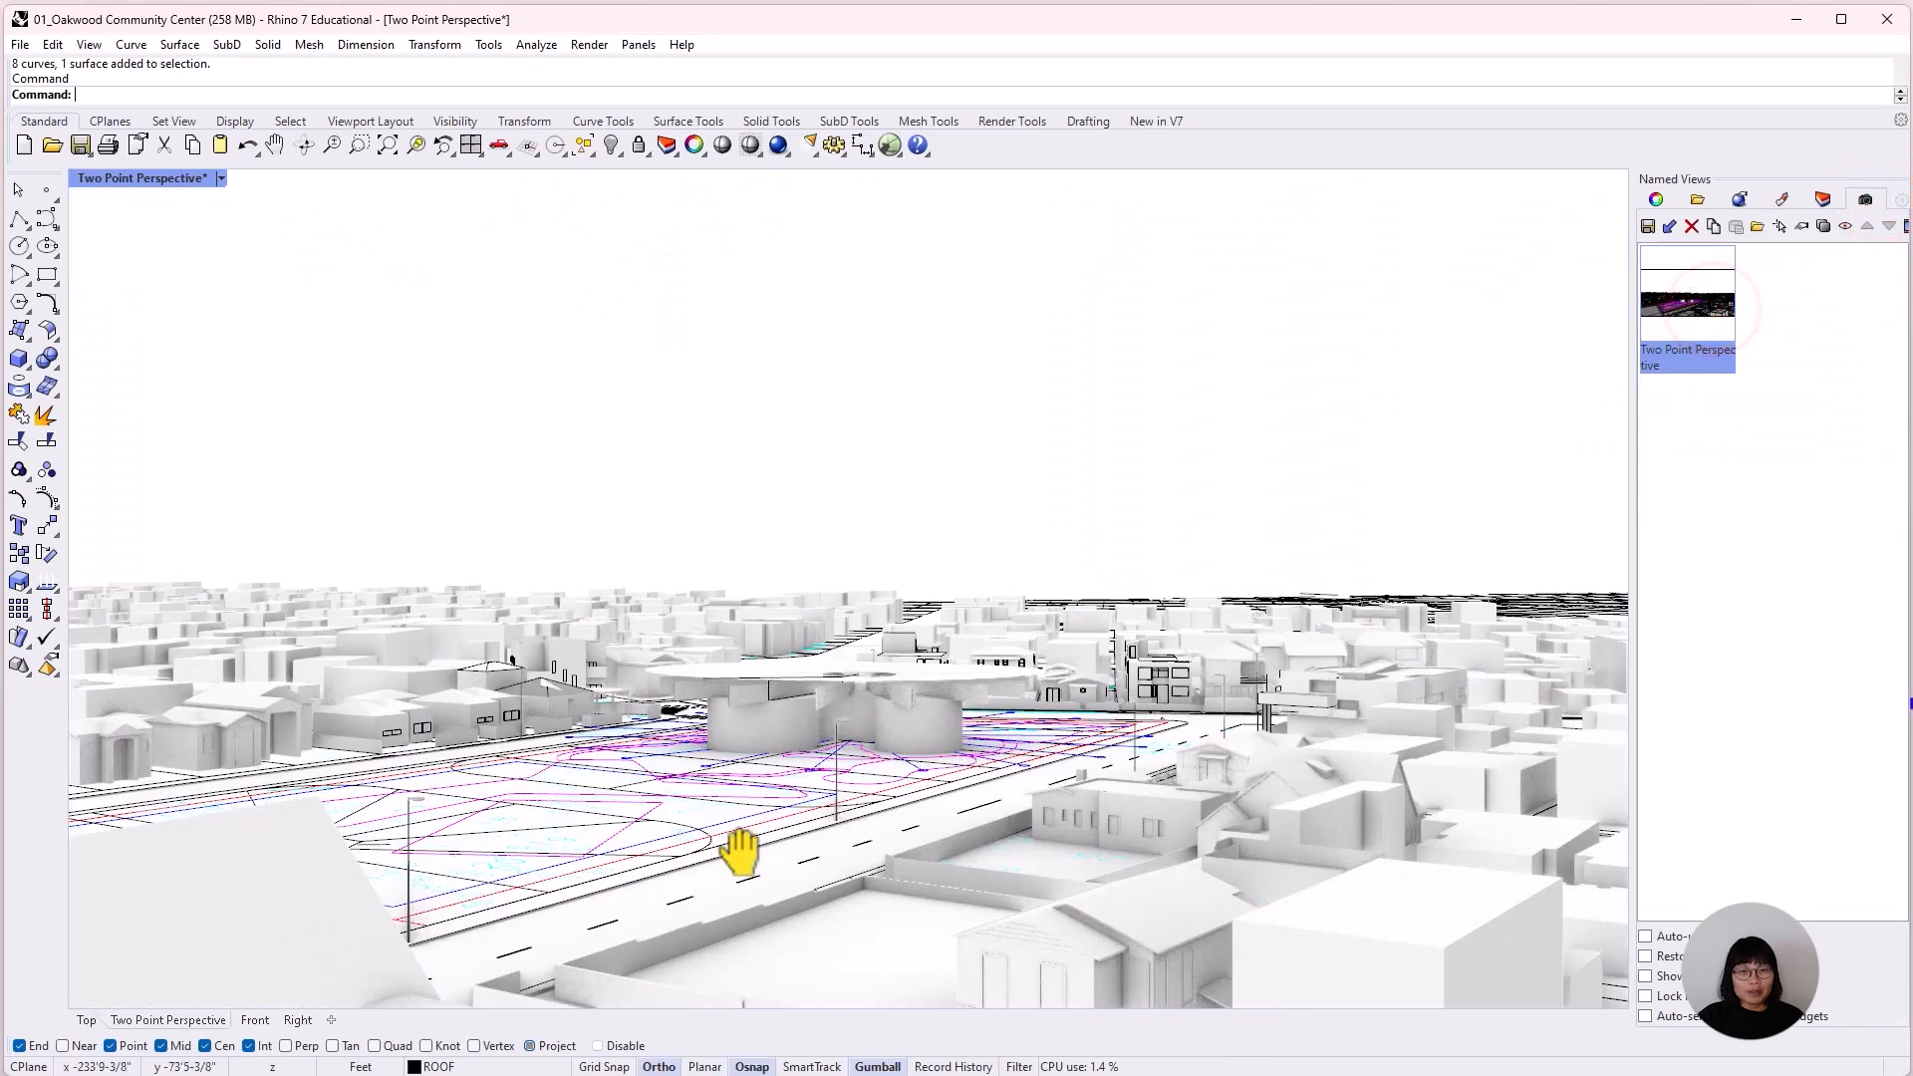
pyautogui.keyDown('shift'); pyautogui.moveTo(738, 855); pyautogui.dragTo(12, 792, button='right'); pyautogui.keyUp('shift')
pyautogui.keyDown('shift'); pyautogui.moveTo(940, 794); pyautogui.dragTo(1046, 789, button='right'); pyautogui.keyUp('shift')
pyautogui.moveTo(1047, 789)
pyautogui.mouseDown(button='right')
pyautogui.moveTo(1123, 786)
pyautogui.moveTo(1062, 762)
pyautogui.moveTo(1030, 778)
pyautogui.mouseUp(button='right')
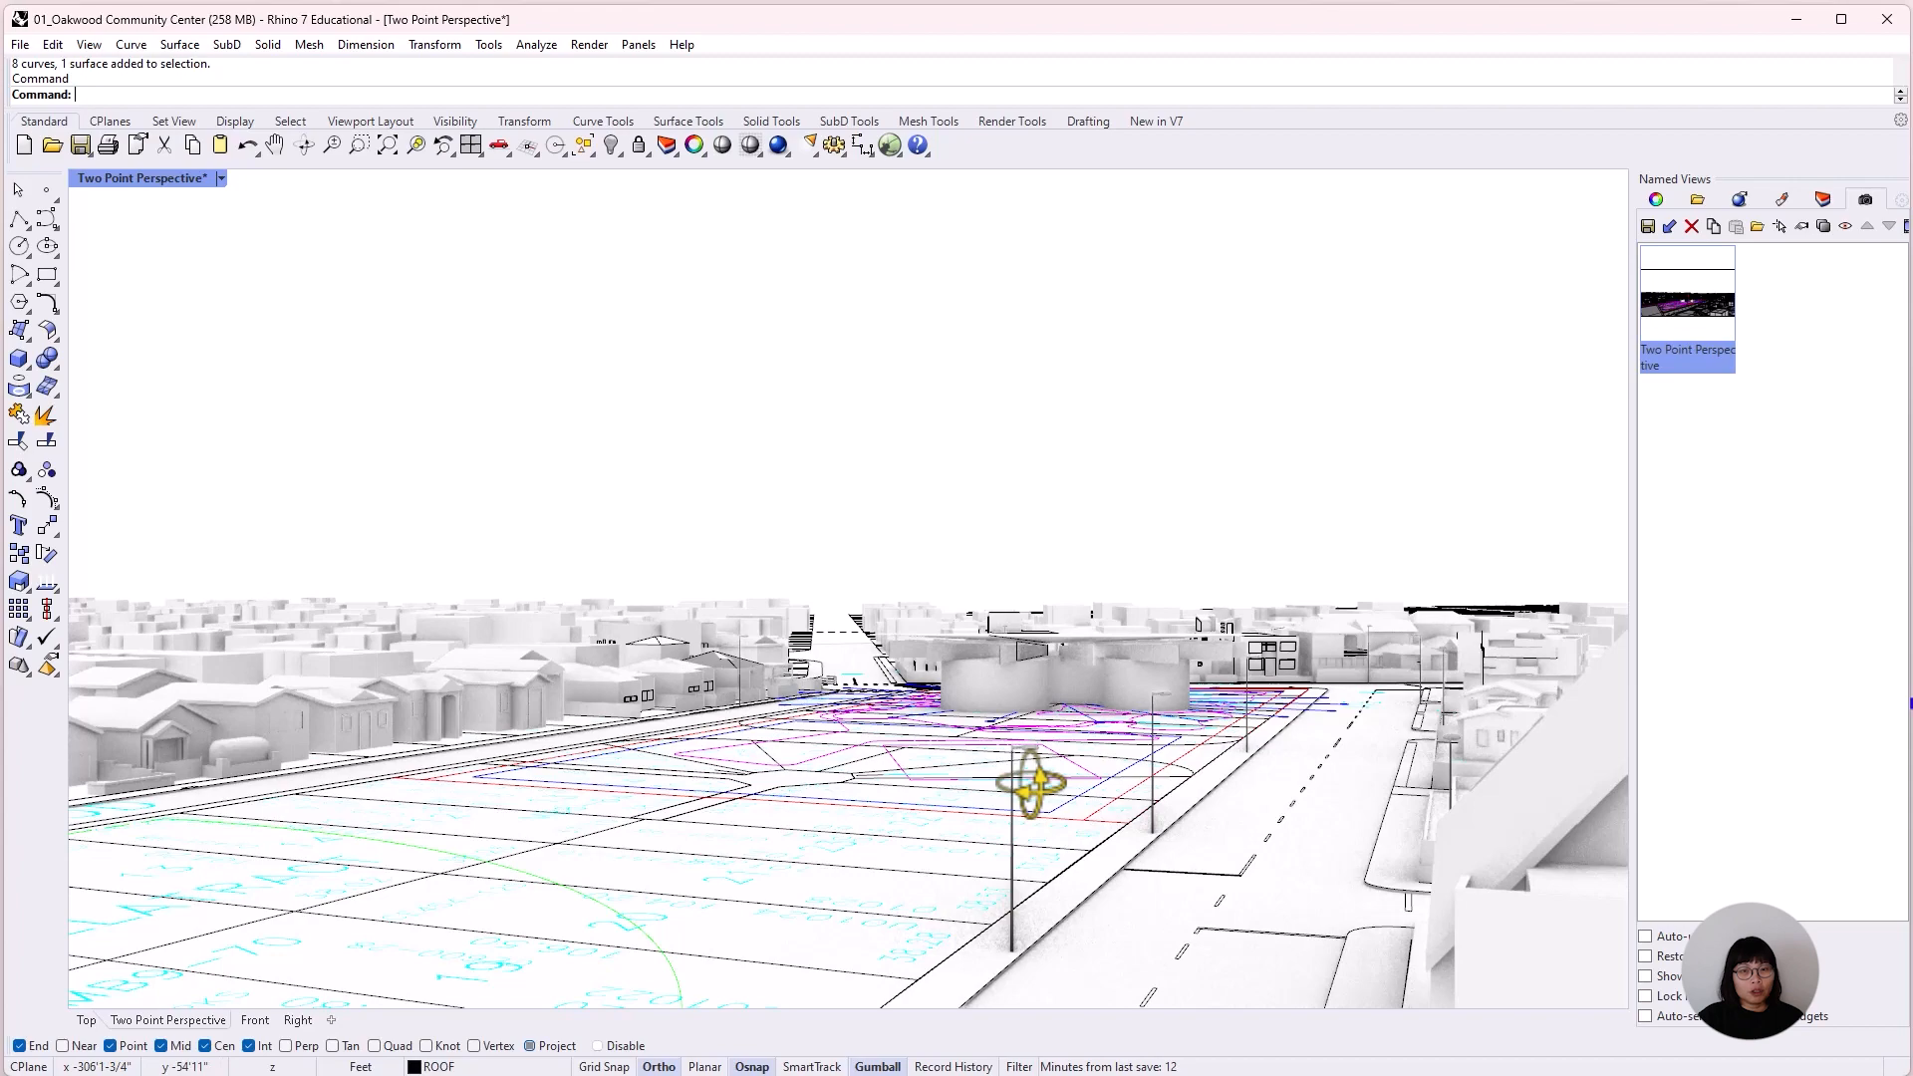
pyautogui.click(1823, 199)
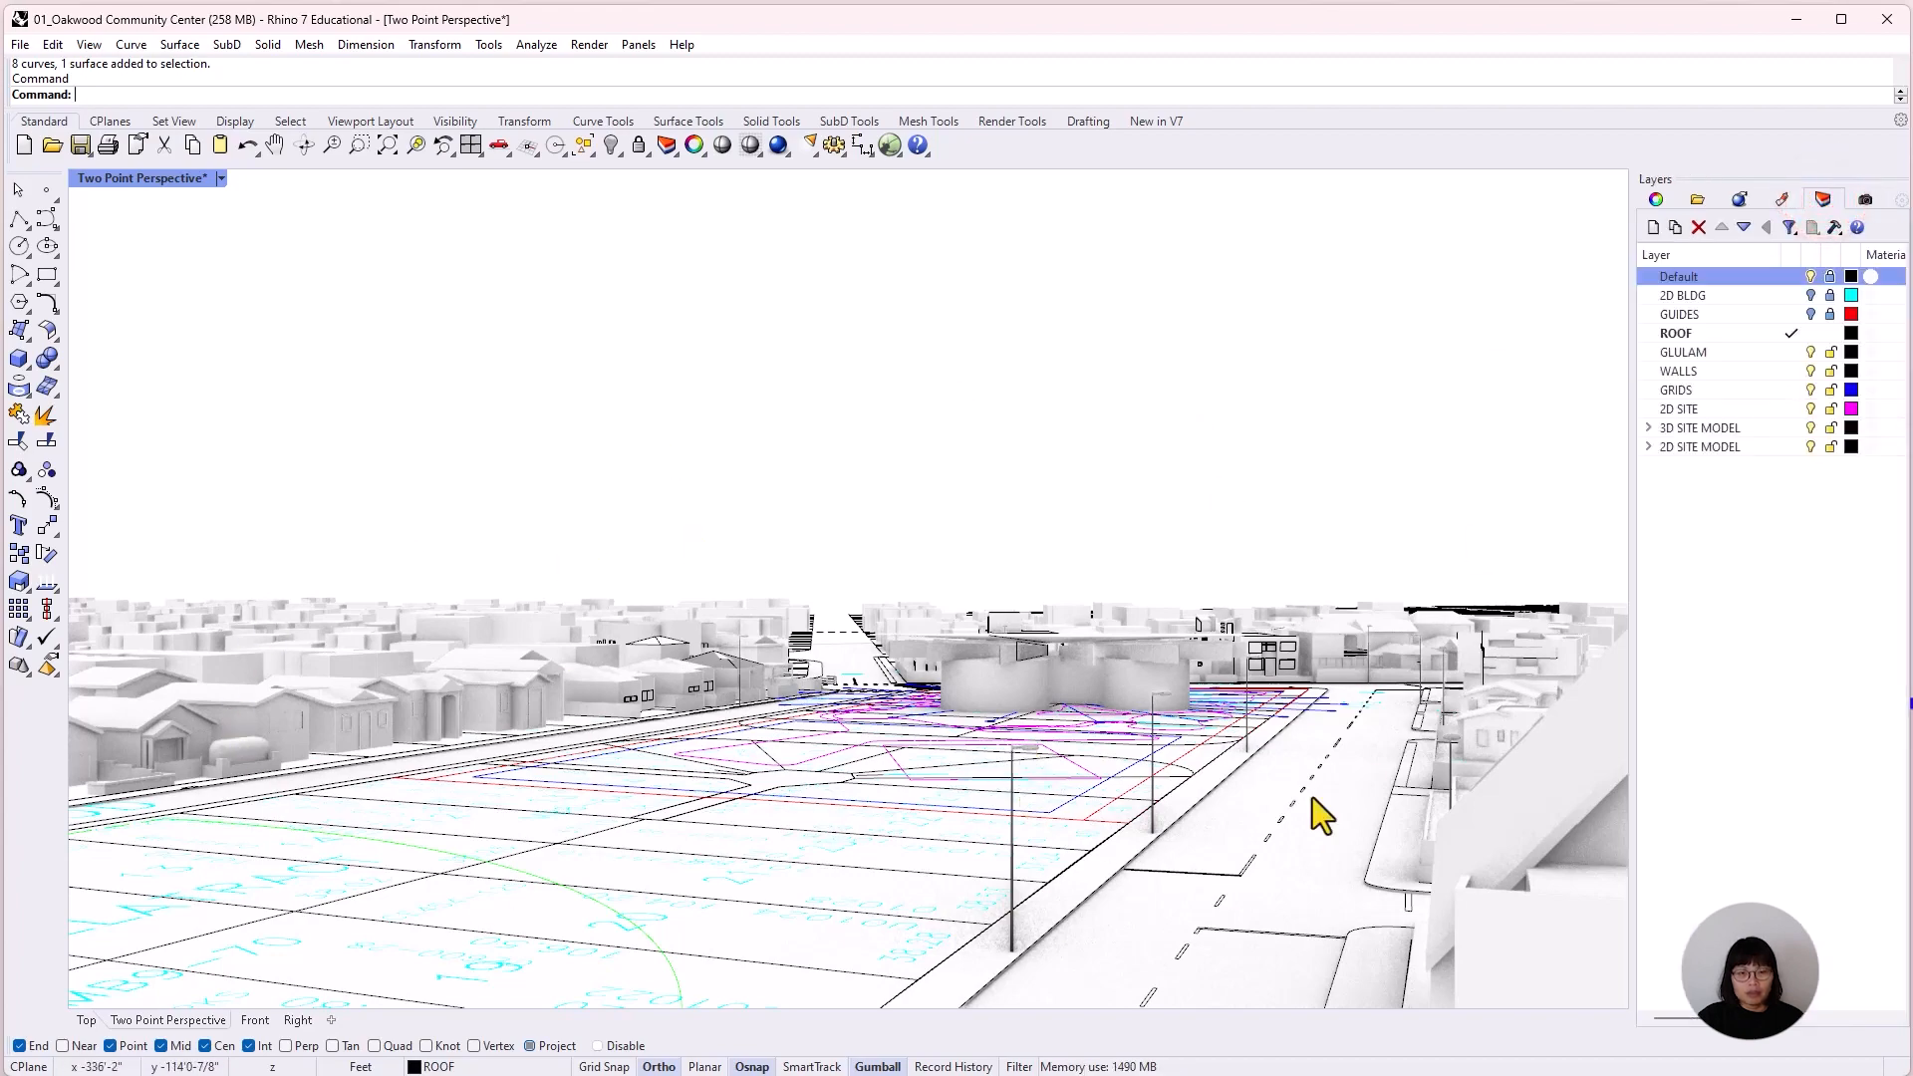
pyautogui.keyDown('shift'); pyautogui.moveTo(1234, 779); pyautogui.dragTo(772, 754, button='right'); pyautogui.keyUp('shift')
pyautogui.scroll(-5, 869, 714)
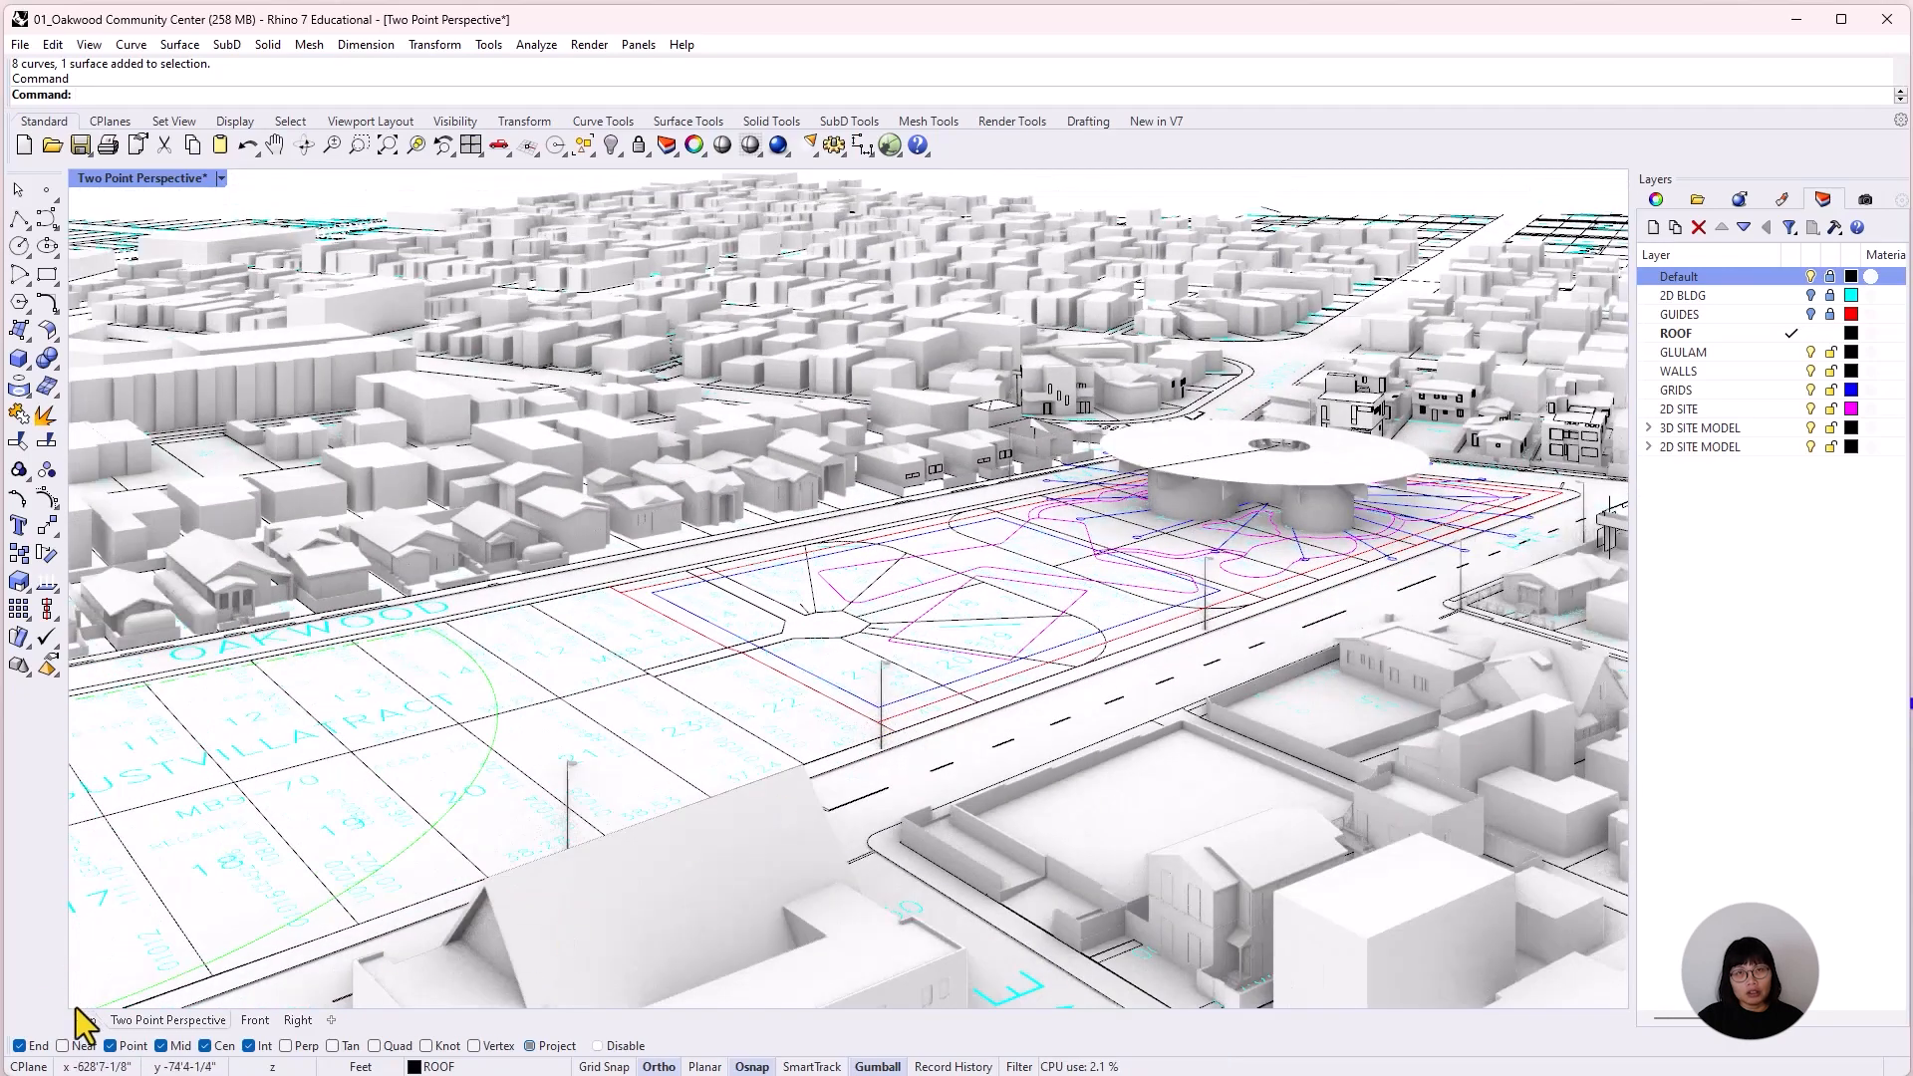
# In the Top view, hide the LOT DIM & NUM sublayer of the 2D SITE MODEL layer.
pyautogui.click(83, 1020)
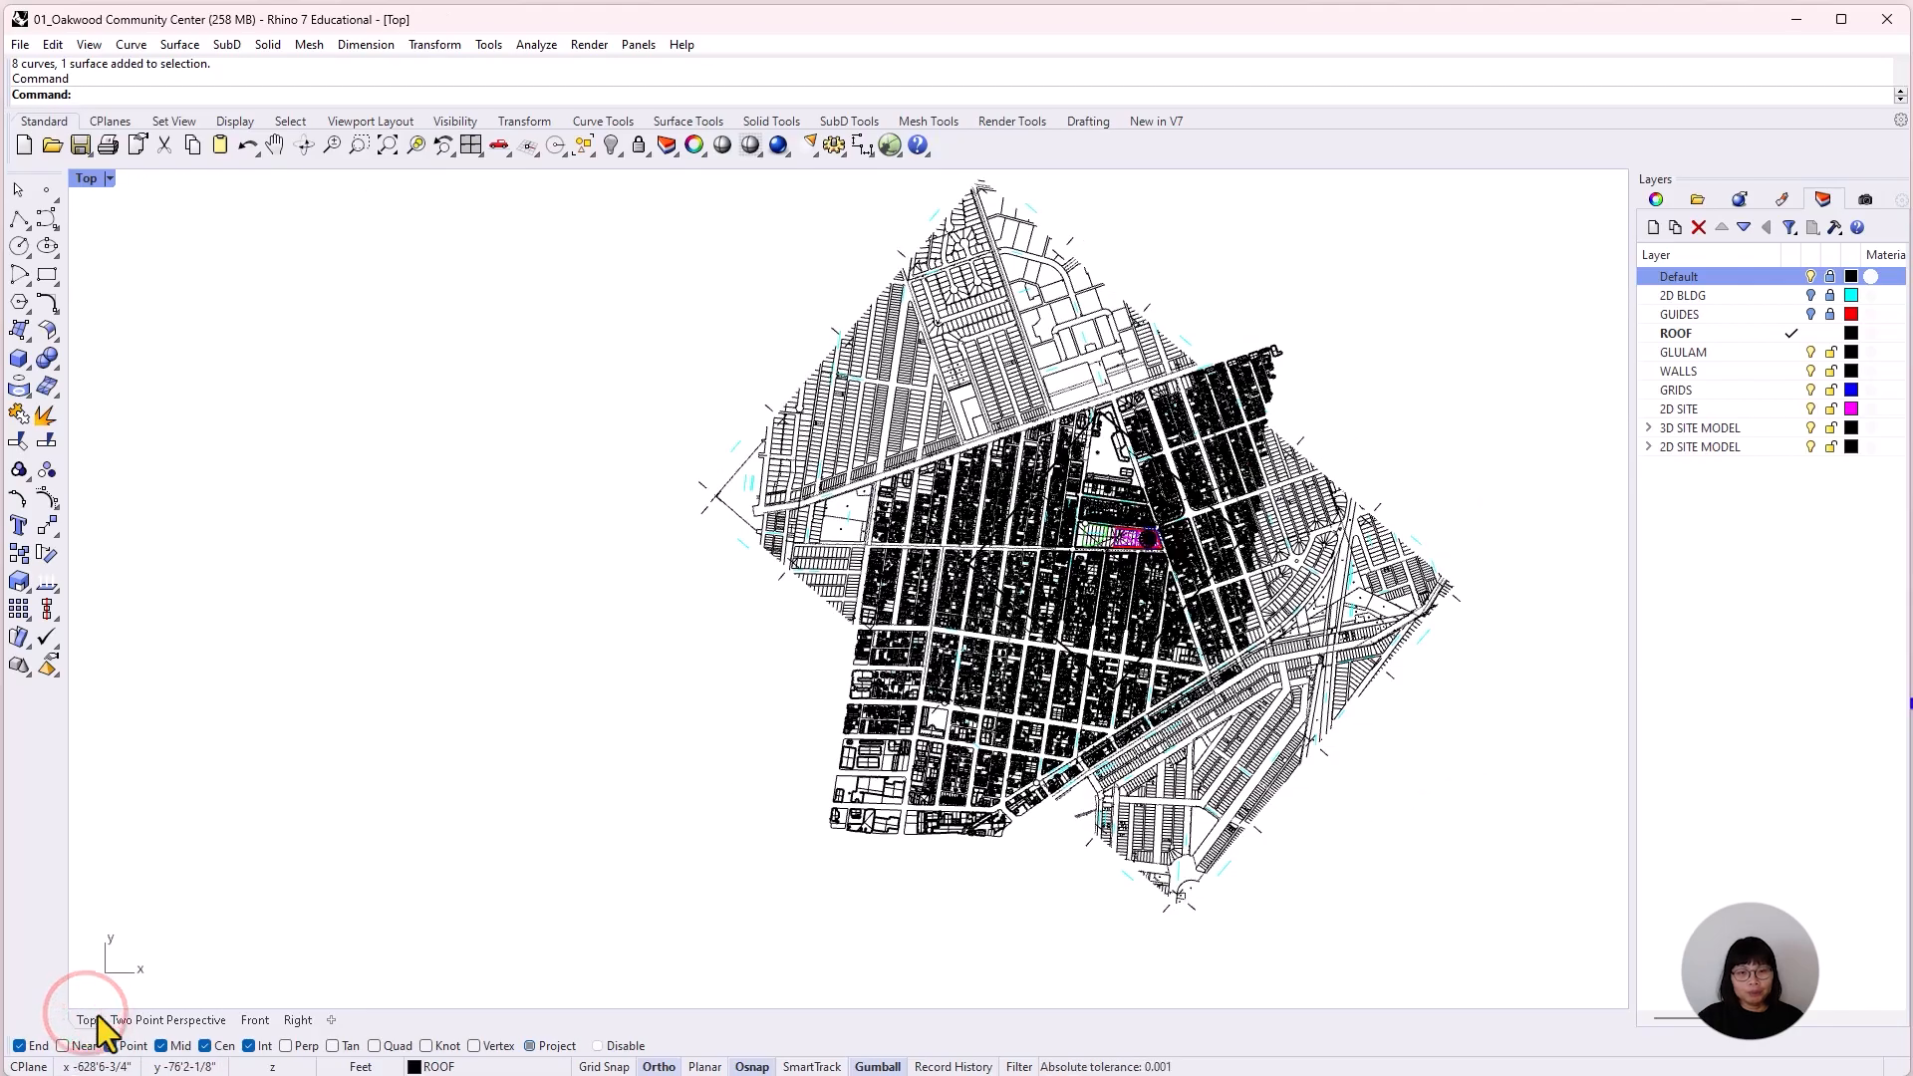
pyautogui.moveTo(1360, 826)
pyautogui.mouseDown(button='right')
pyautogui.moveTo(1473, 799)
pyautogui.moveTo(1340, 864)
pyautogui.mouseUp(button='right')
pyautogui.scroll(10, 1012, 596)
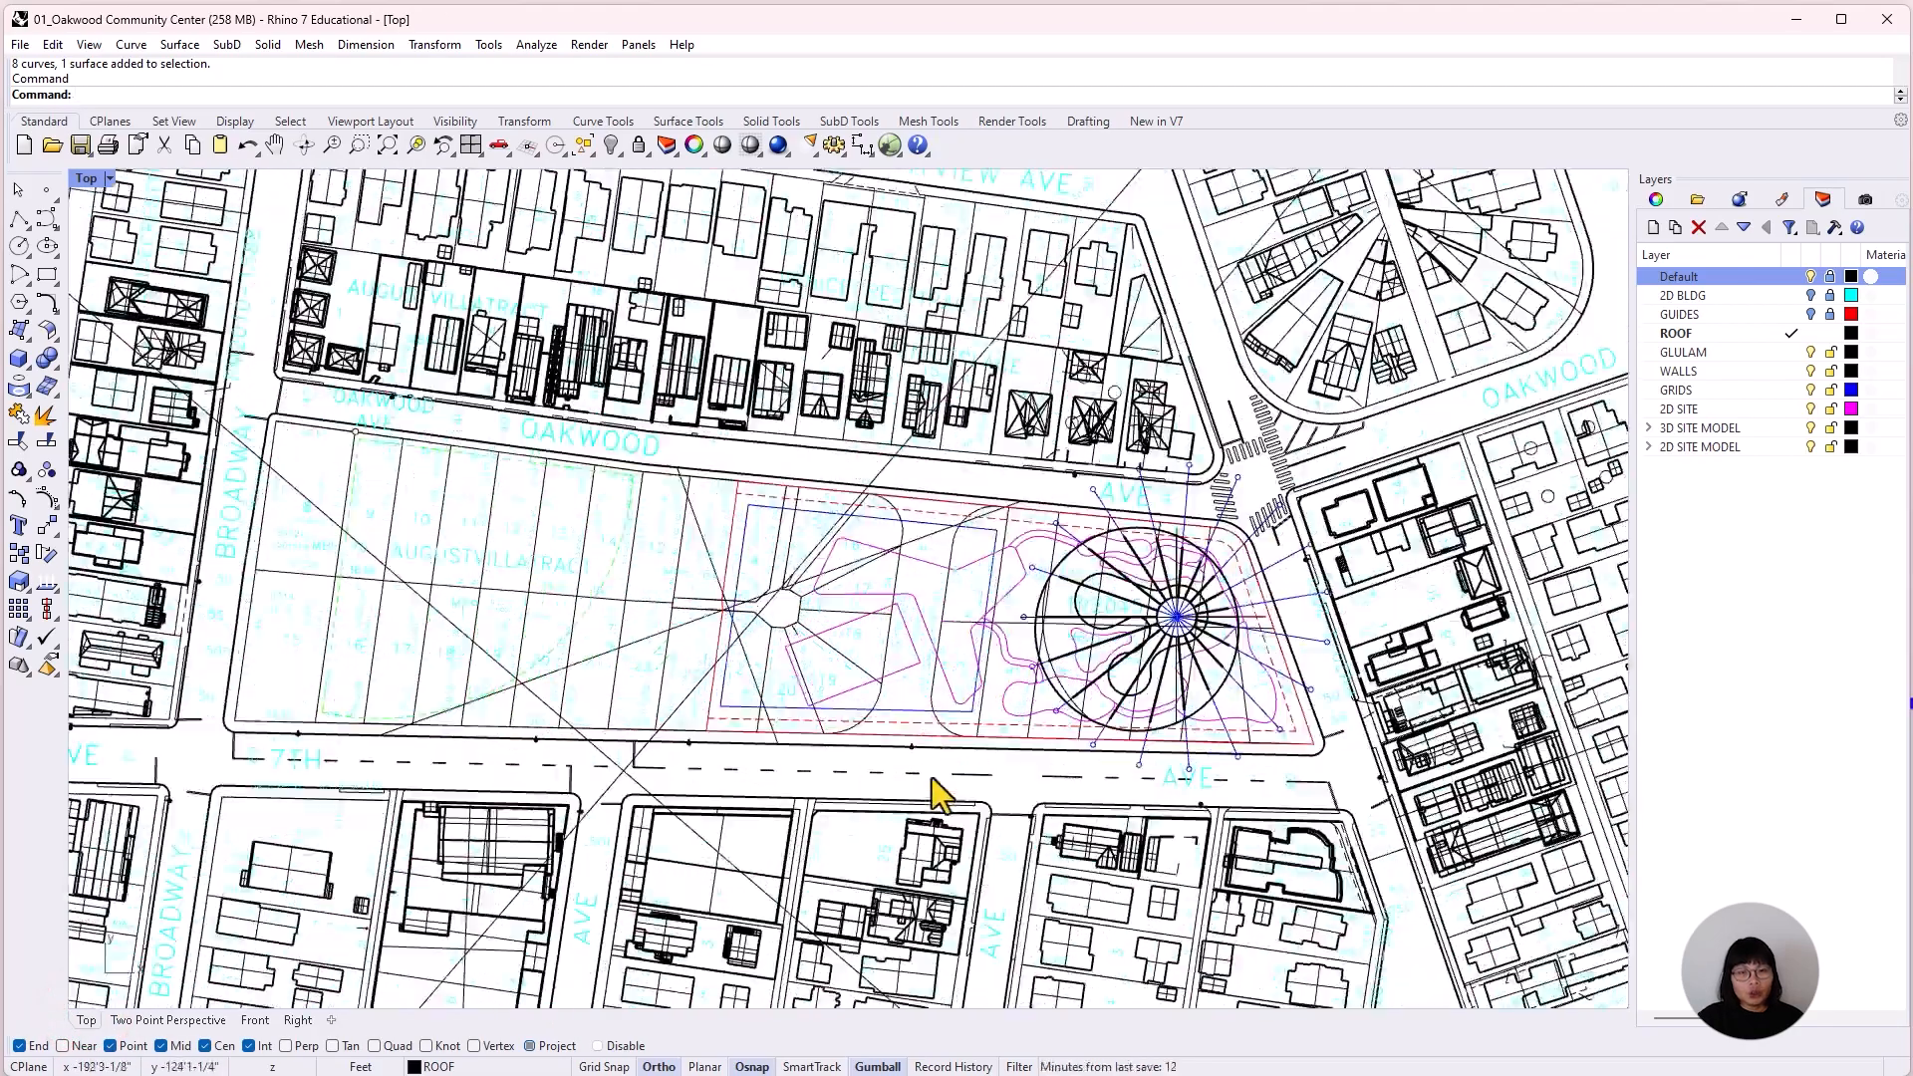
pyautogui.moveTo(838, 952); pyautogui.dragTo(938, 959, button='right')
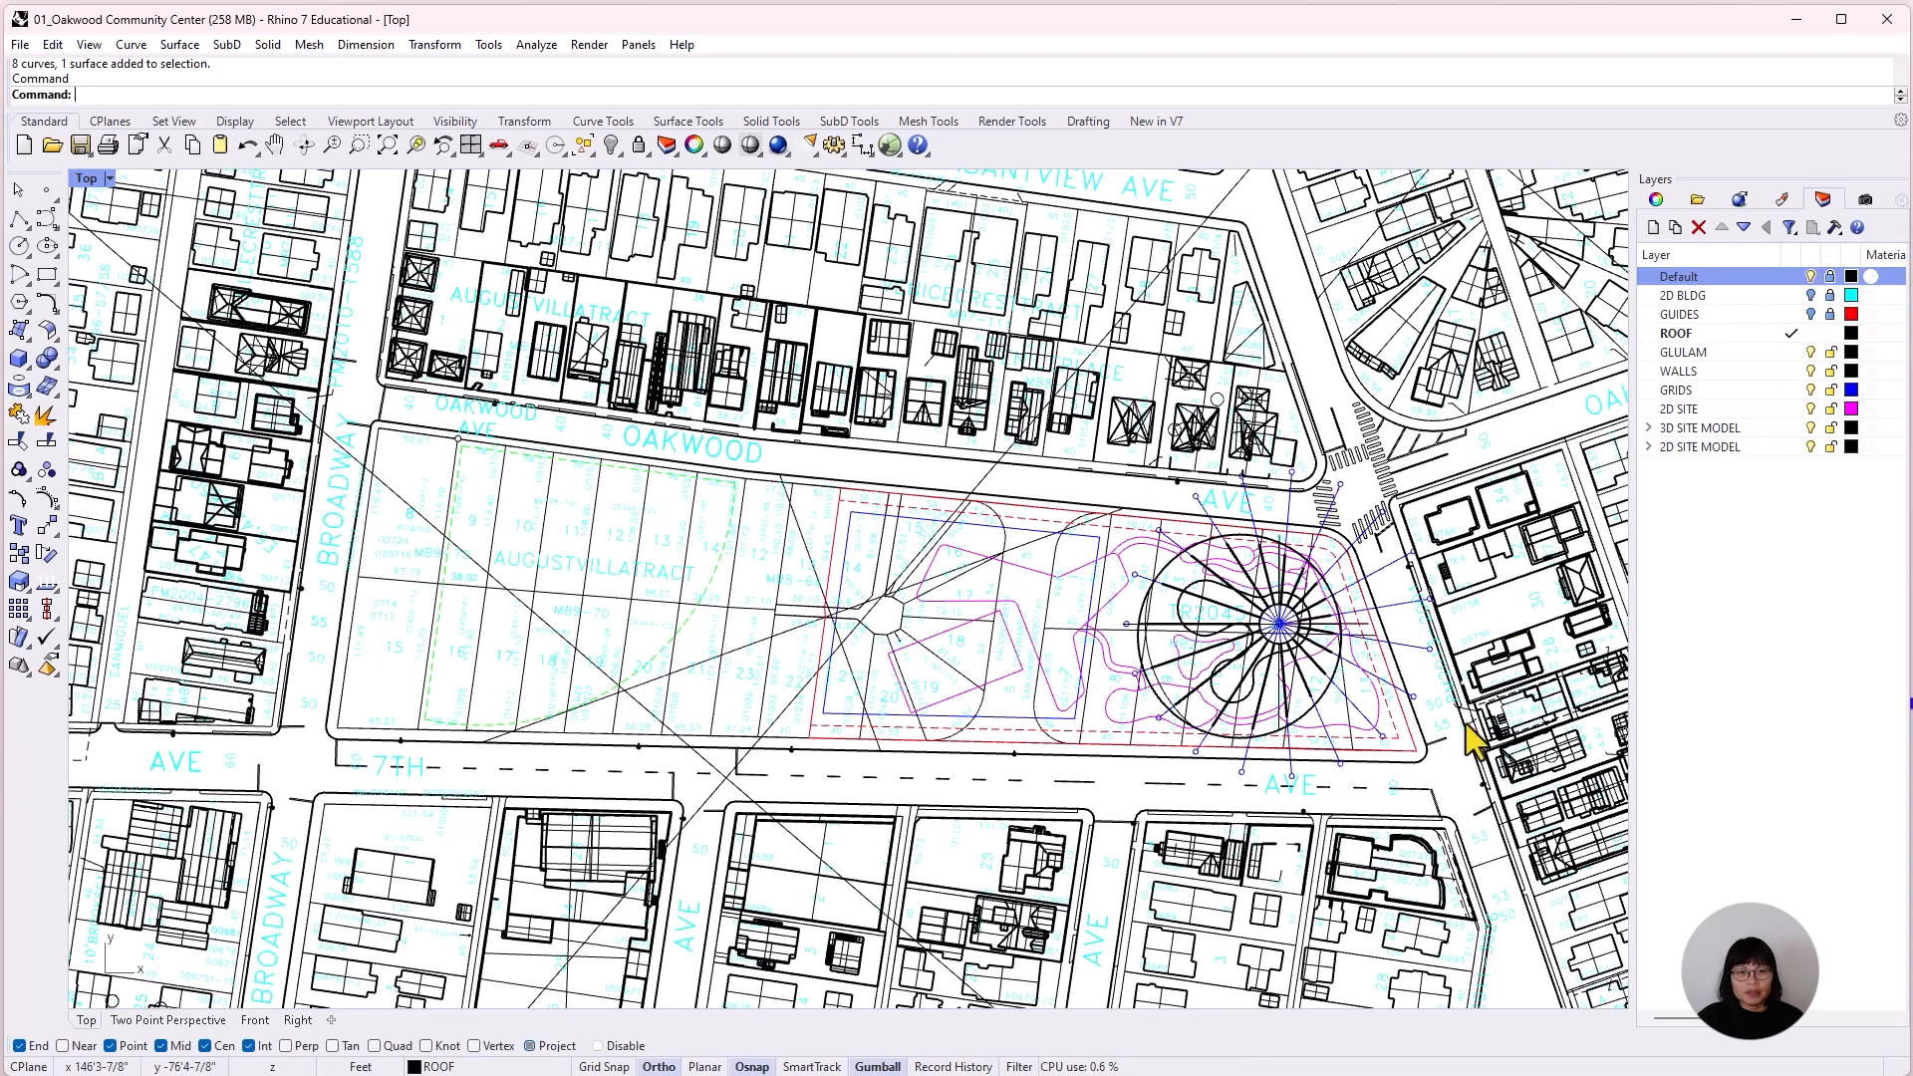
pyautogui.click(1648, 448)
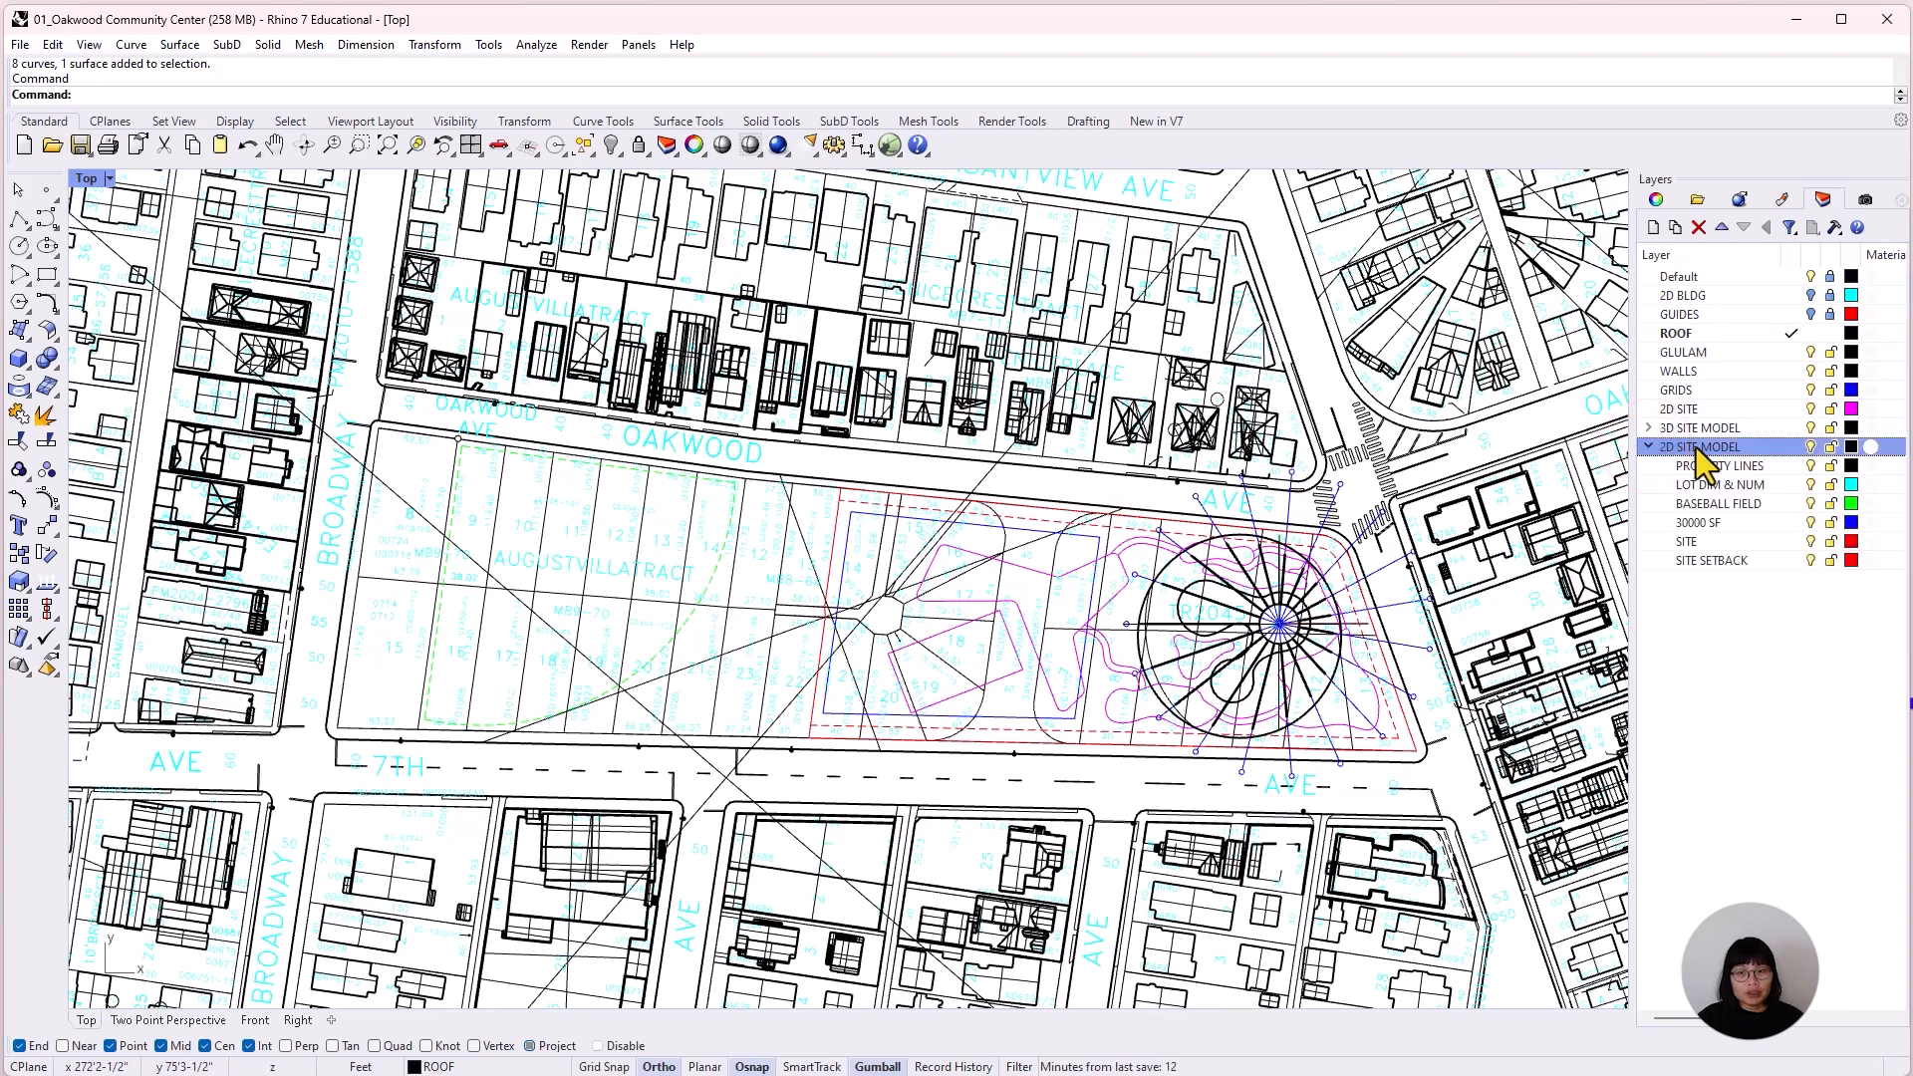
pyautogui.click(1814, 447)
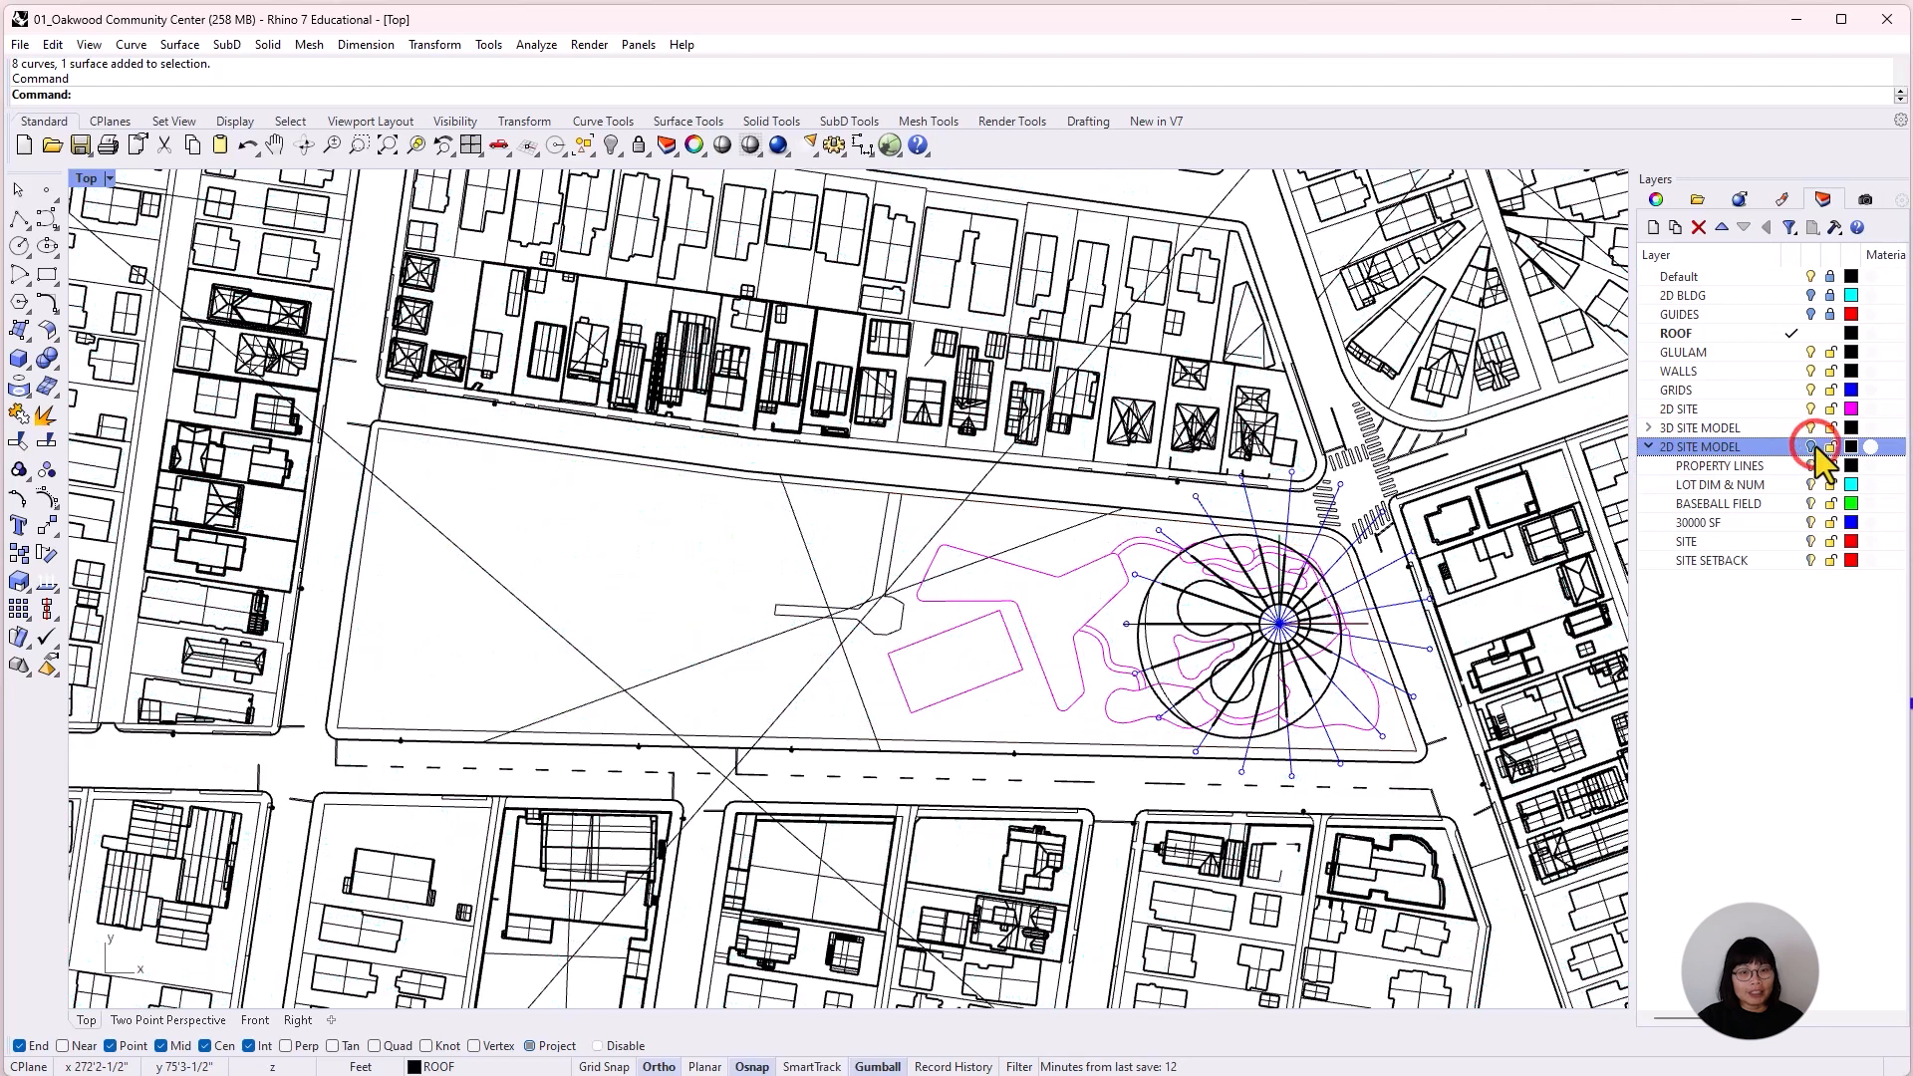
pyautogui.click(1814, 446)
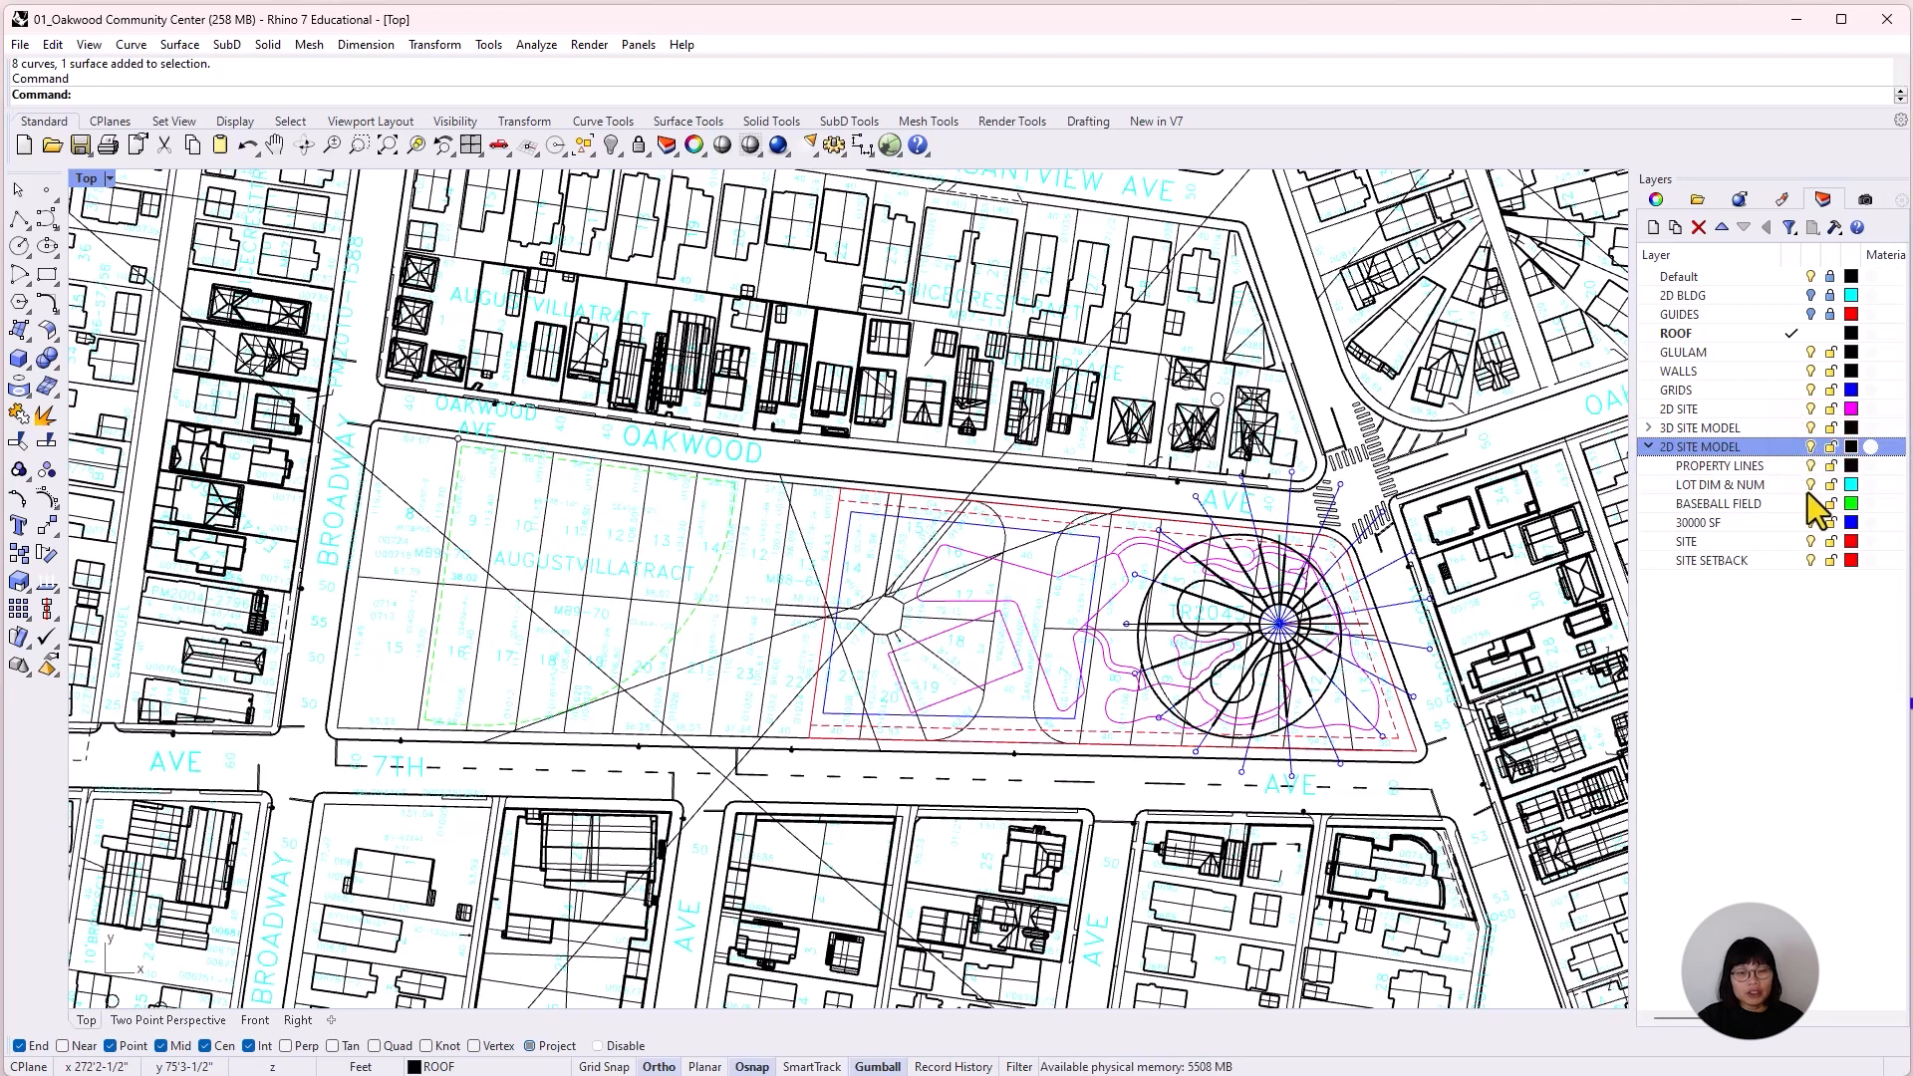
pyautogui.click(1812, 485)
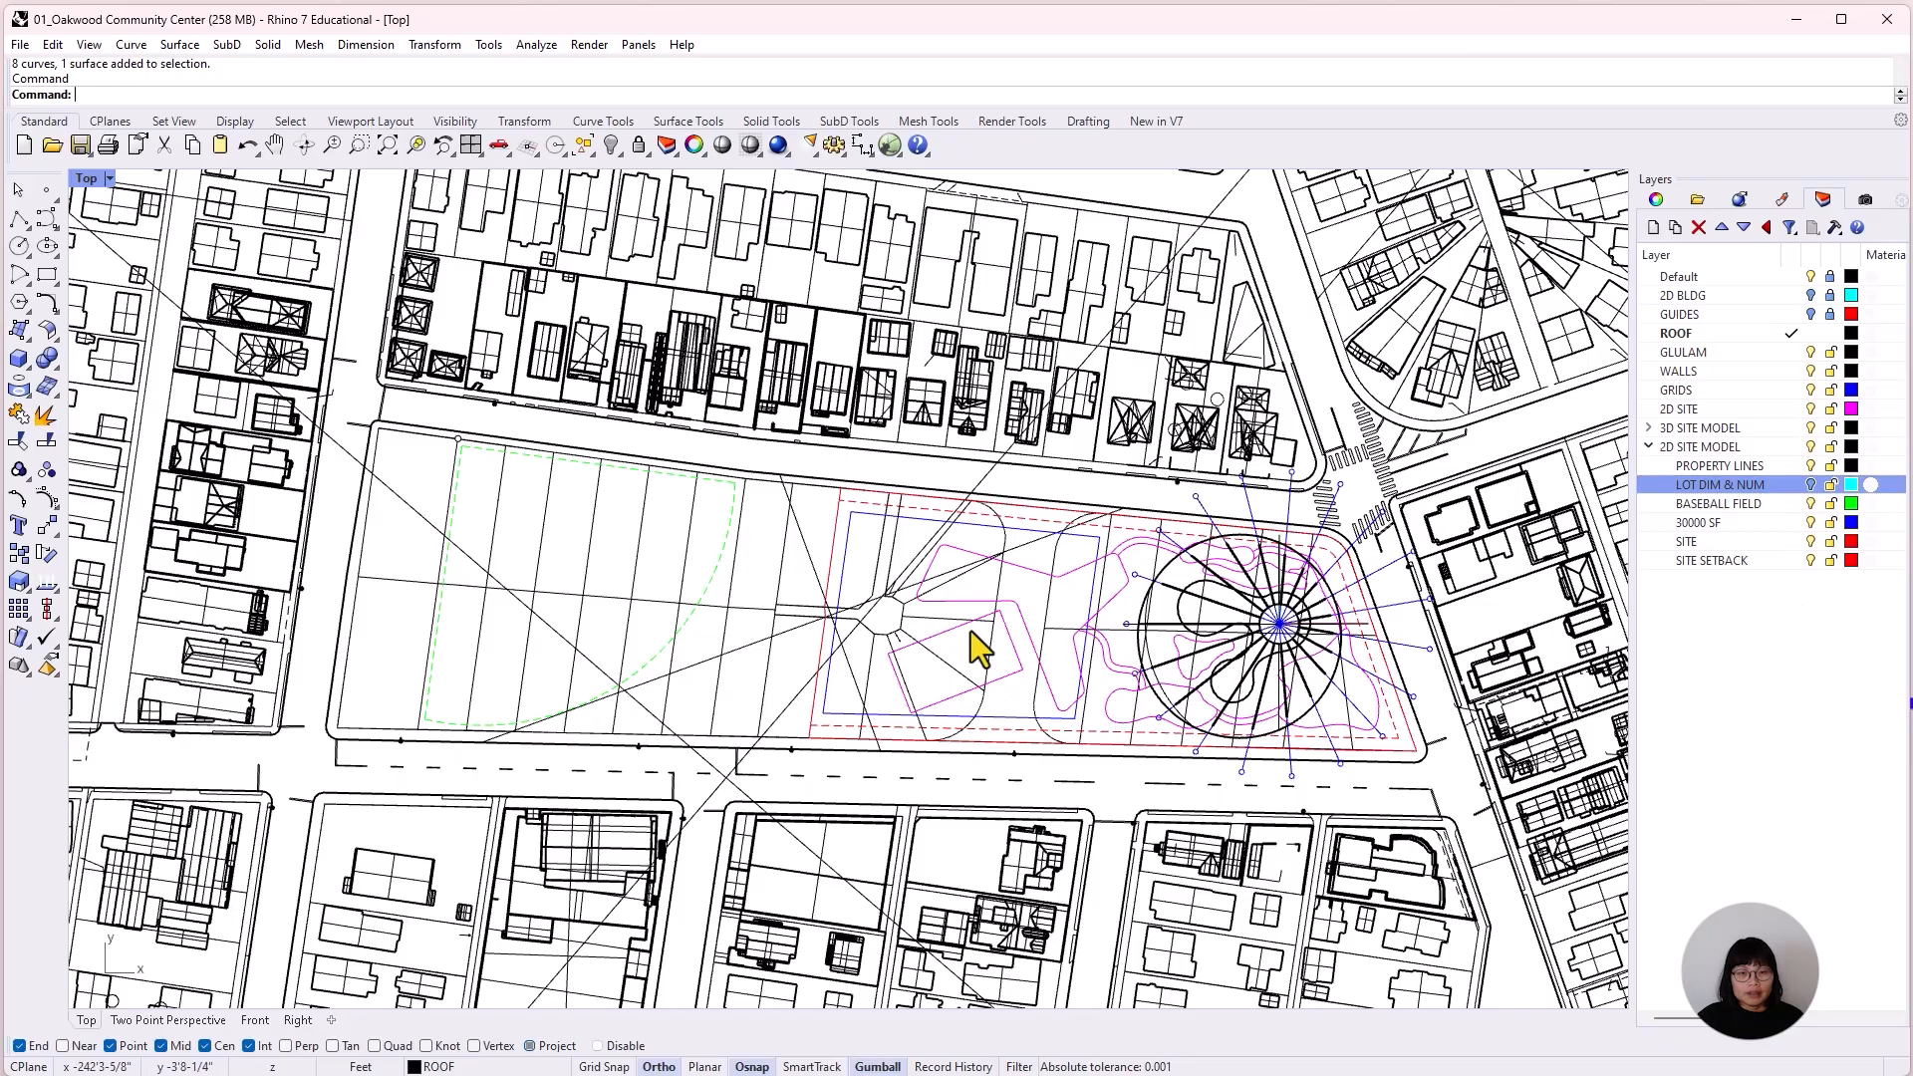
# Run Make2D on the entire visible model from the Top view, placing the output on a layer named Reference Drawing From Rhino.
pyautogui.scroll(-10, 972, 632)
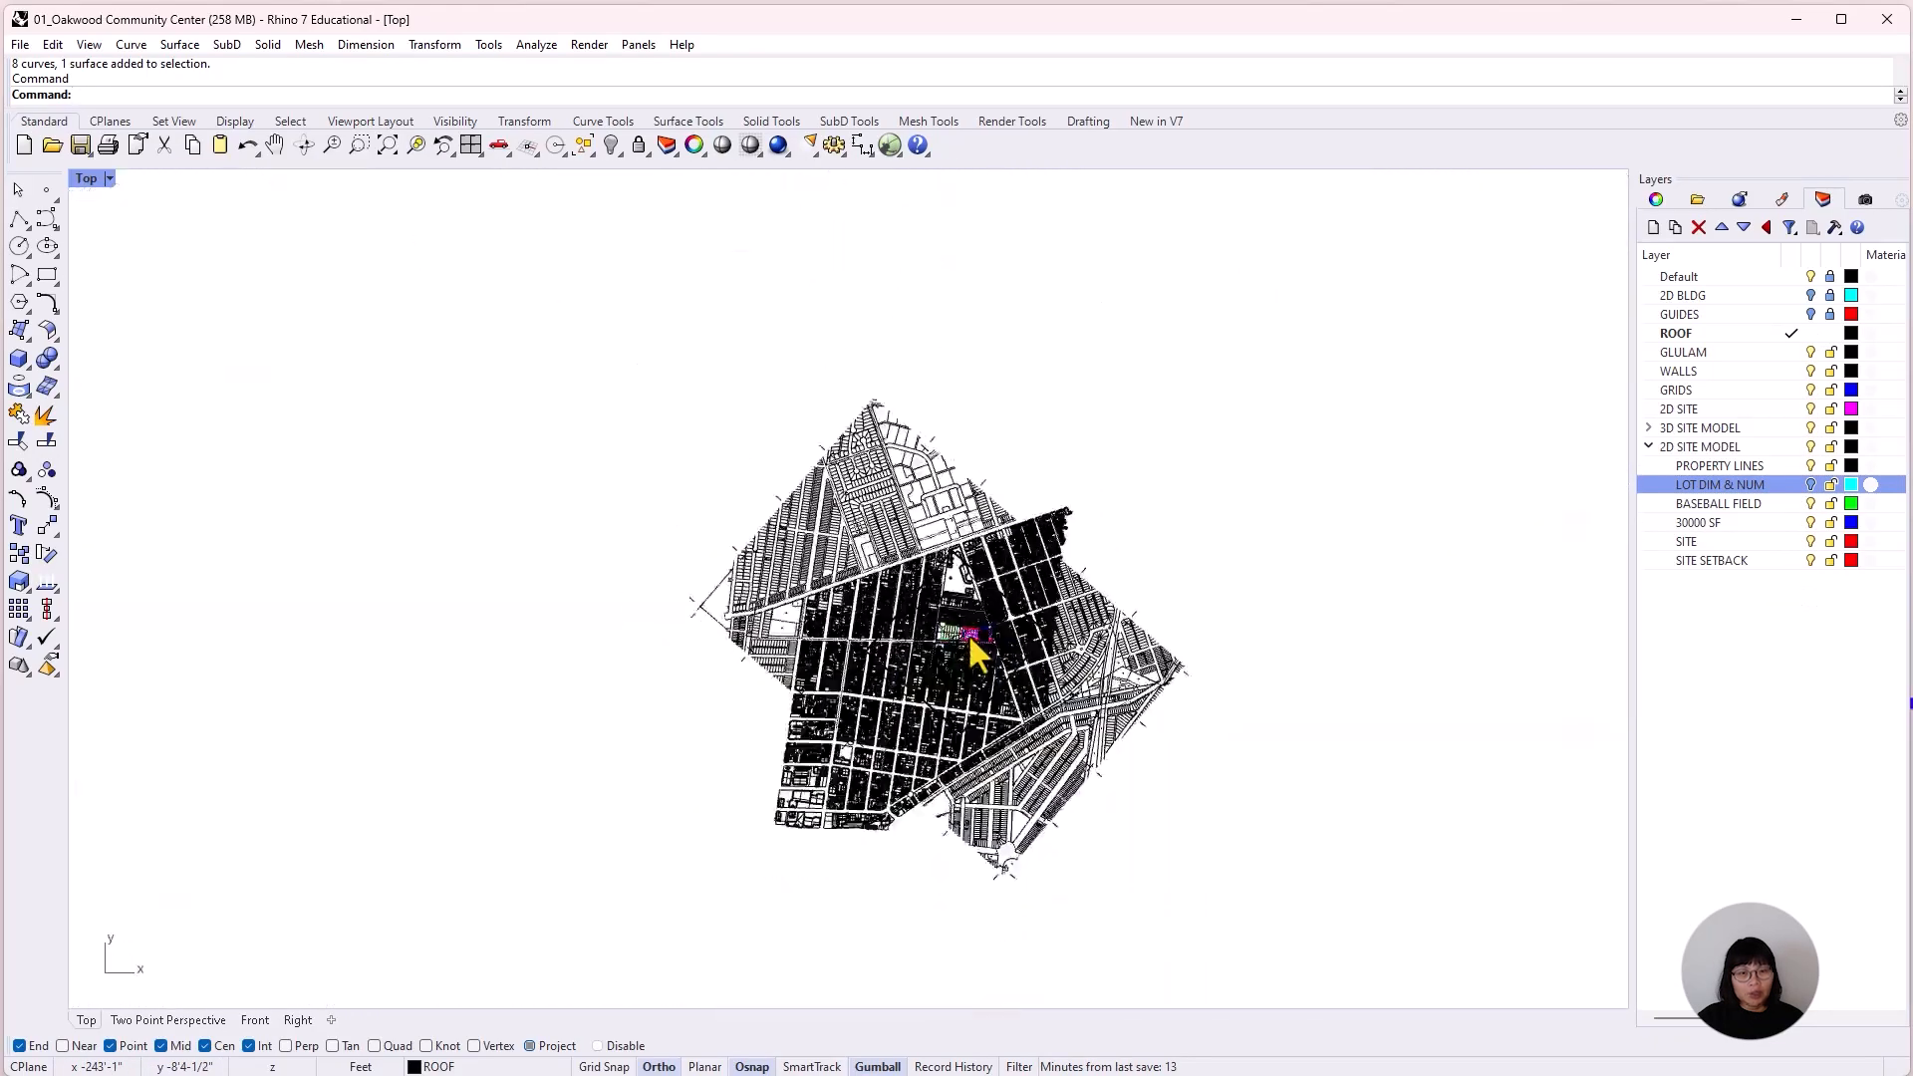
pyautogui.scroll(-2, 969, 637)
pyautogui.moveTo(1226, 890); pyautogui.dragTo(511, 364)
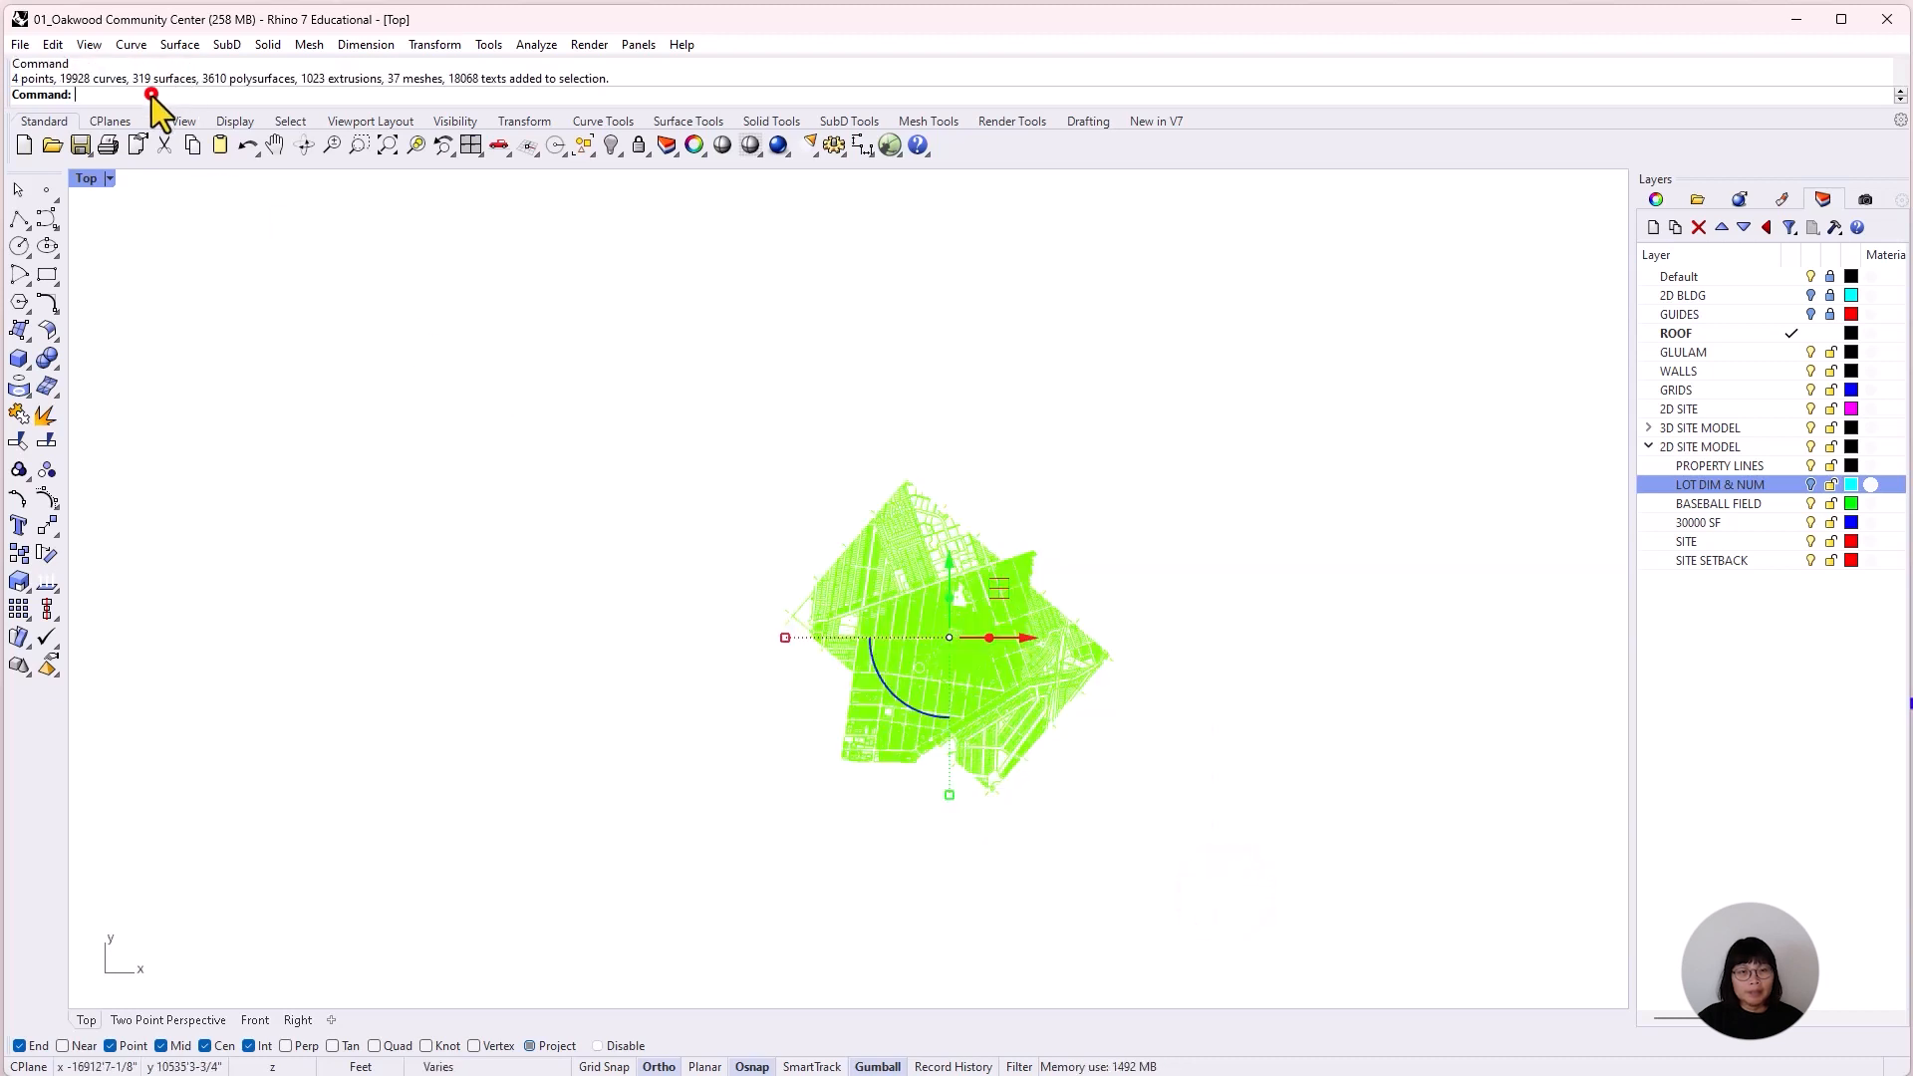
pyautogui.write('Make2D')
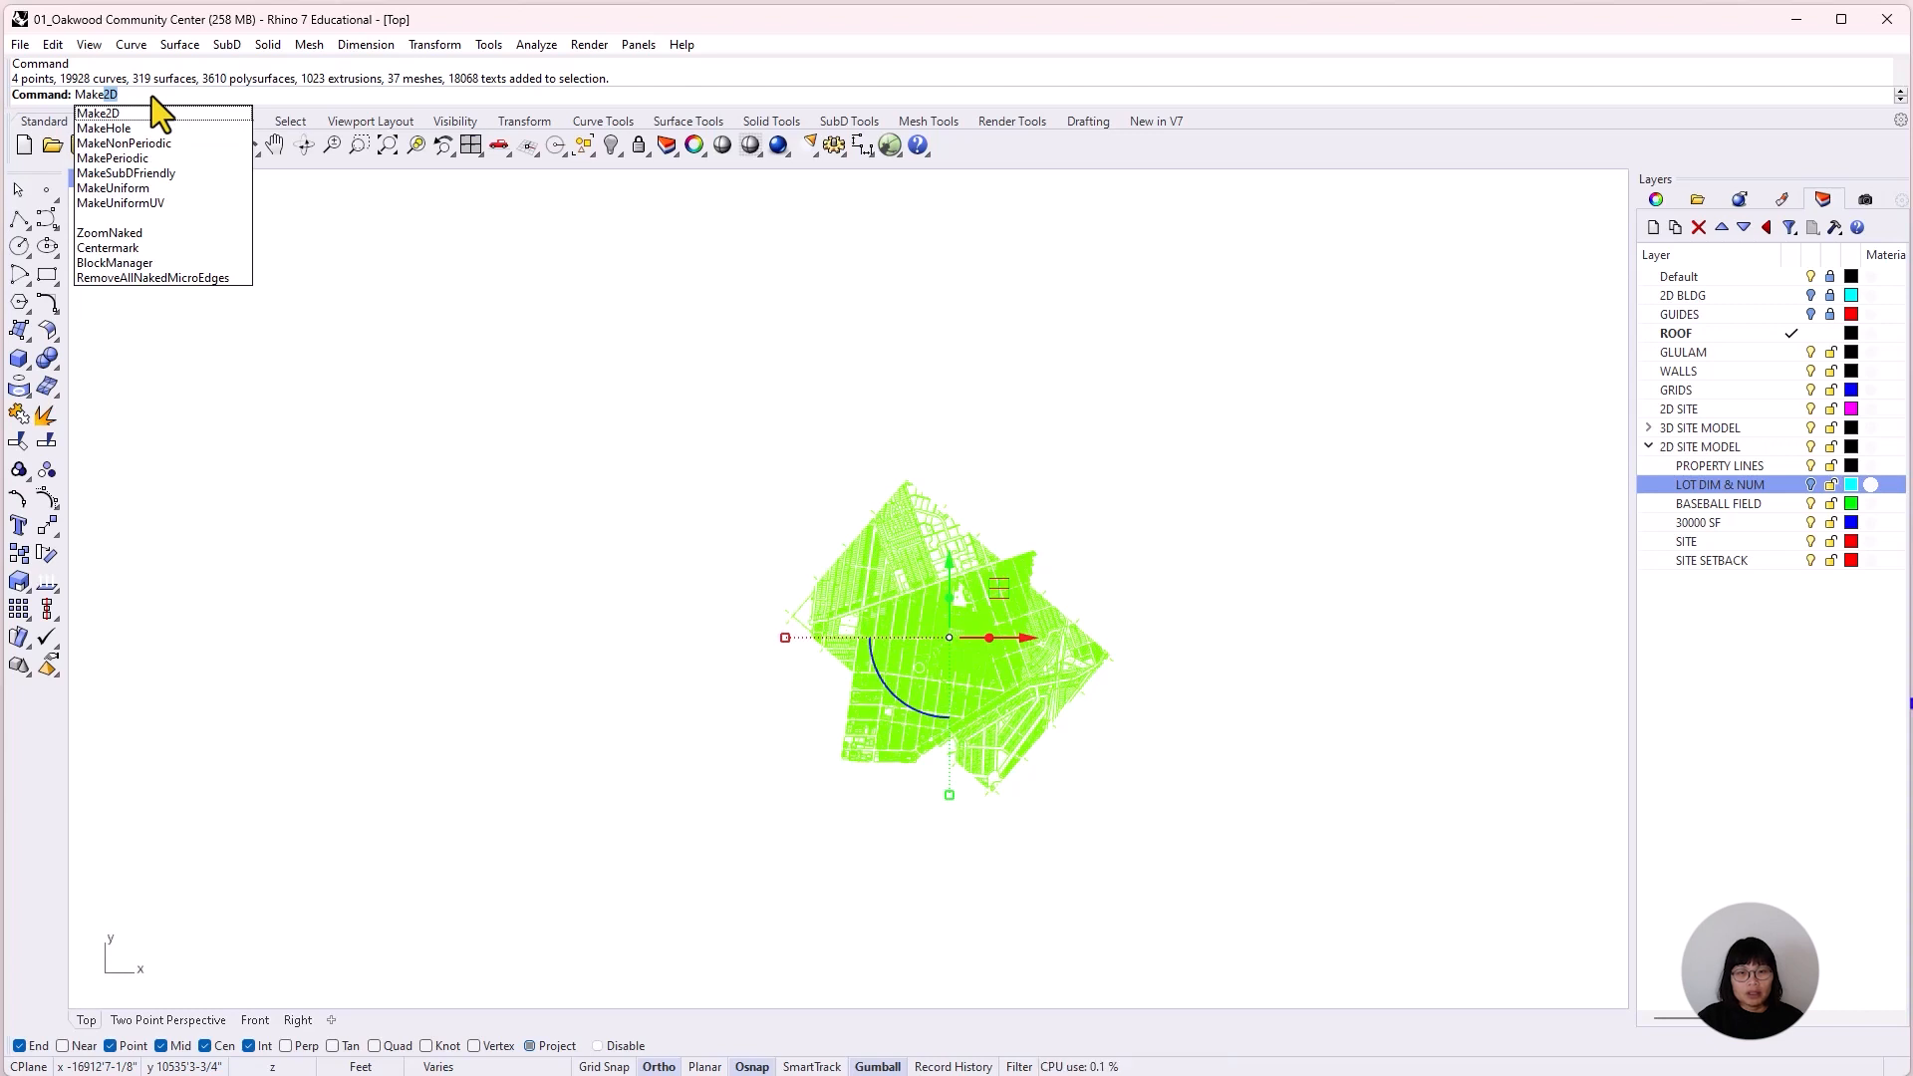
pyautogui.press('Return')
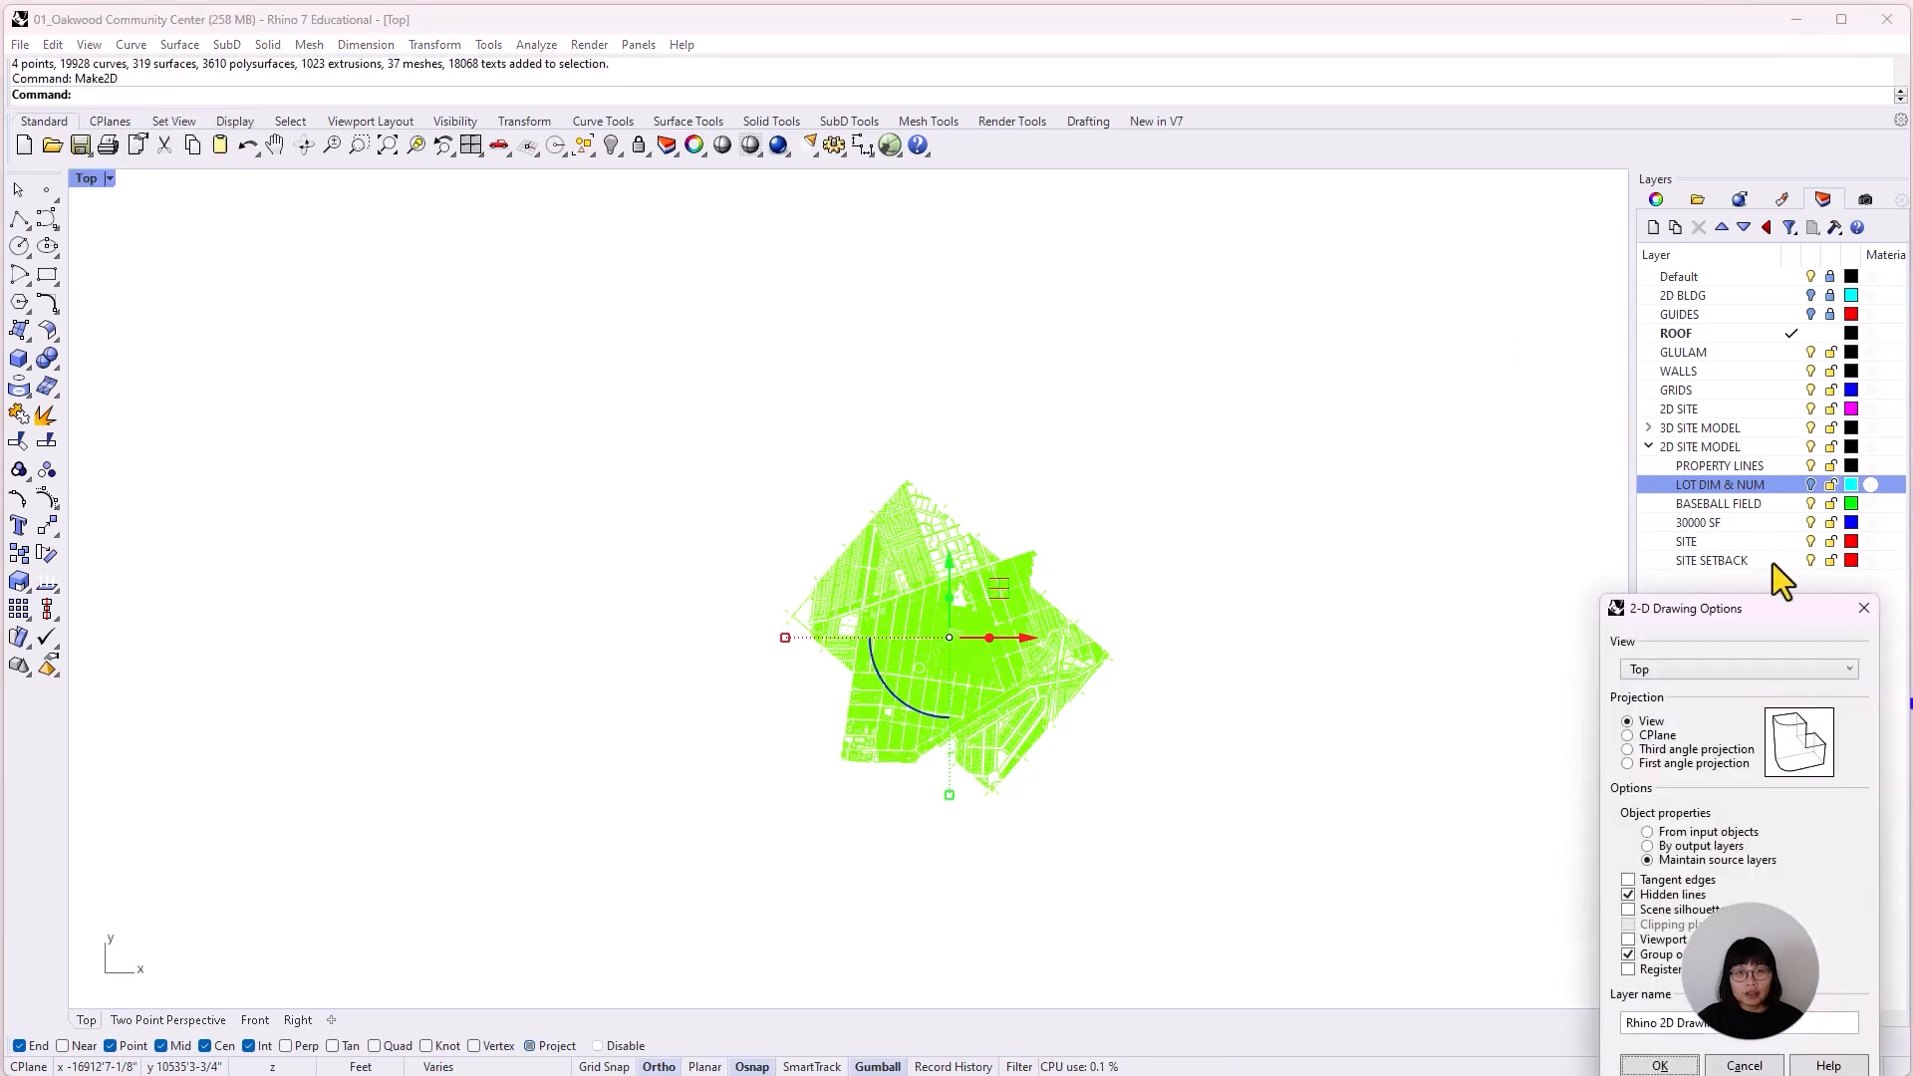
pyautogui.moveTo(1789, 609); pyautogui.dragTo(999, 379)
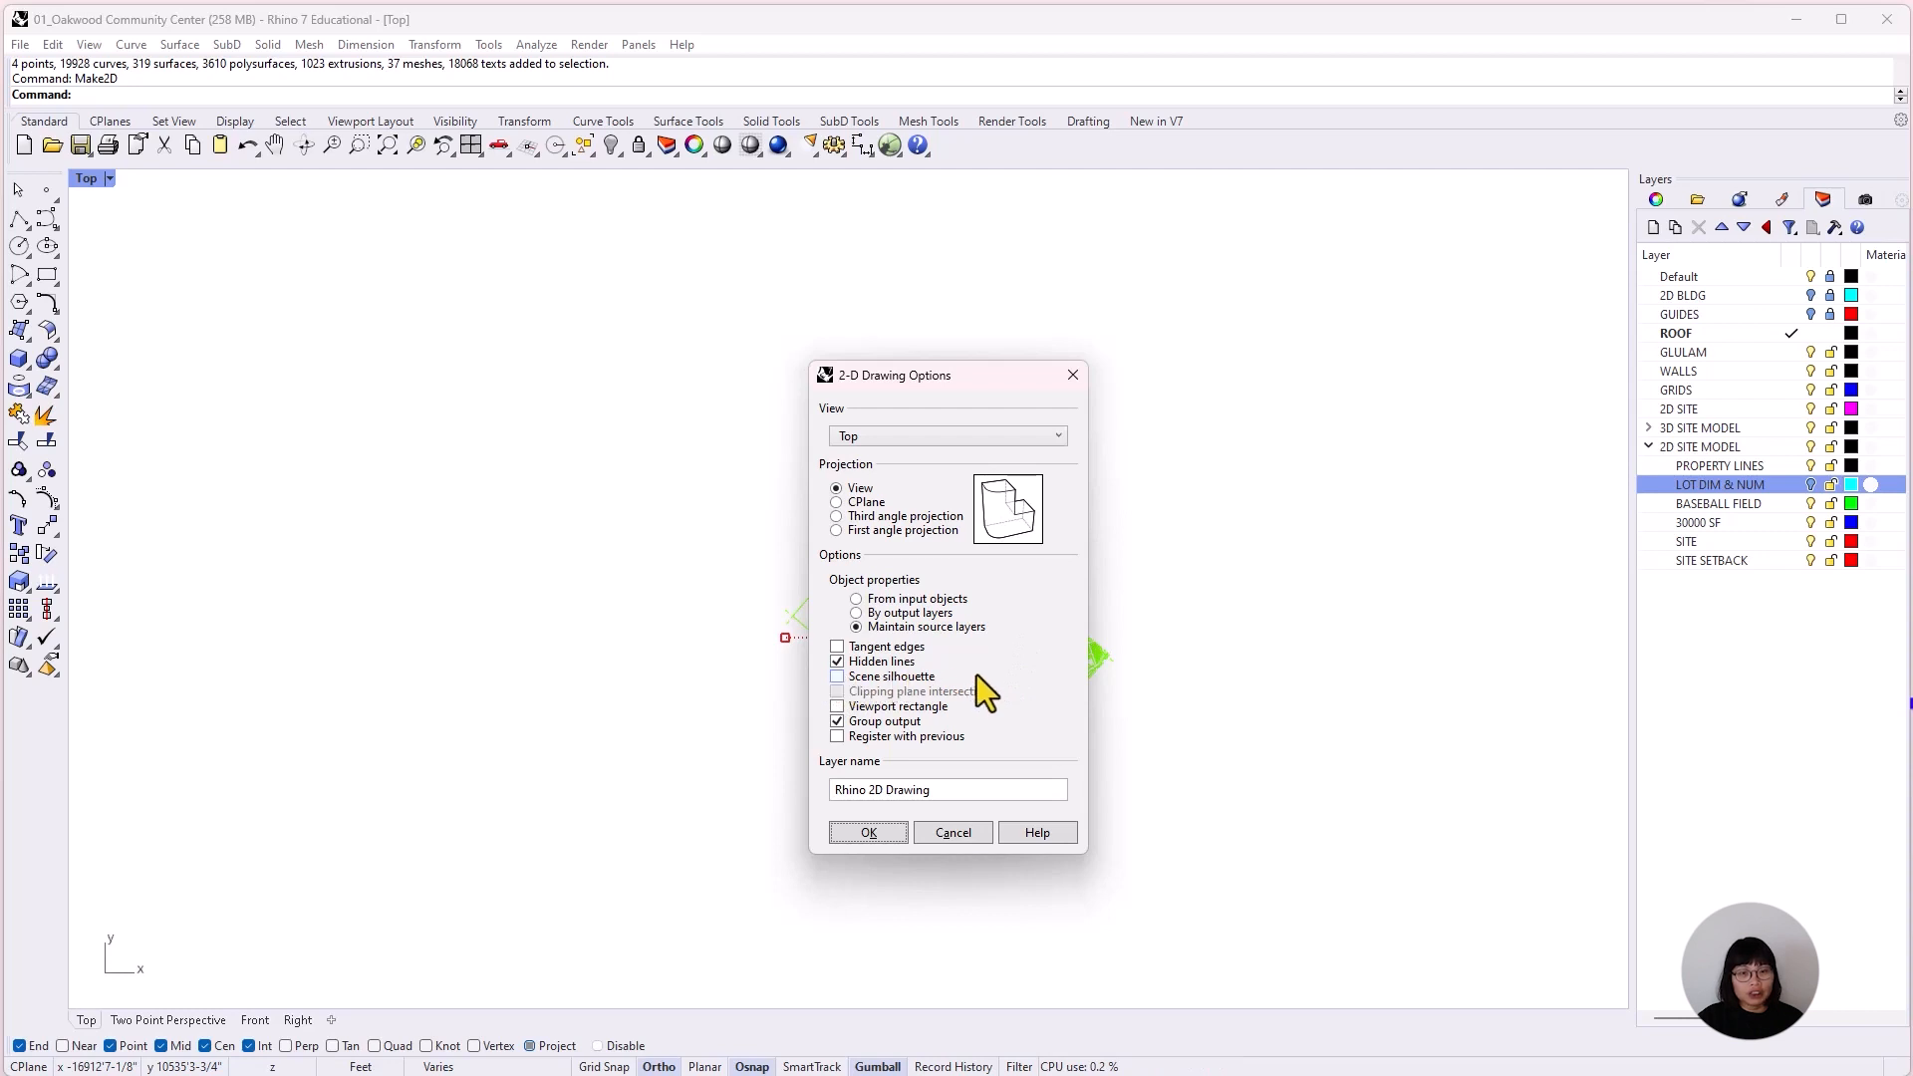
pyautogui.click(958, 788)
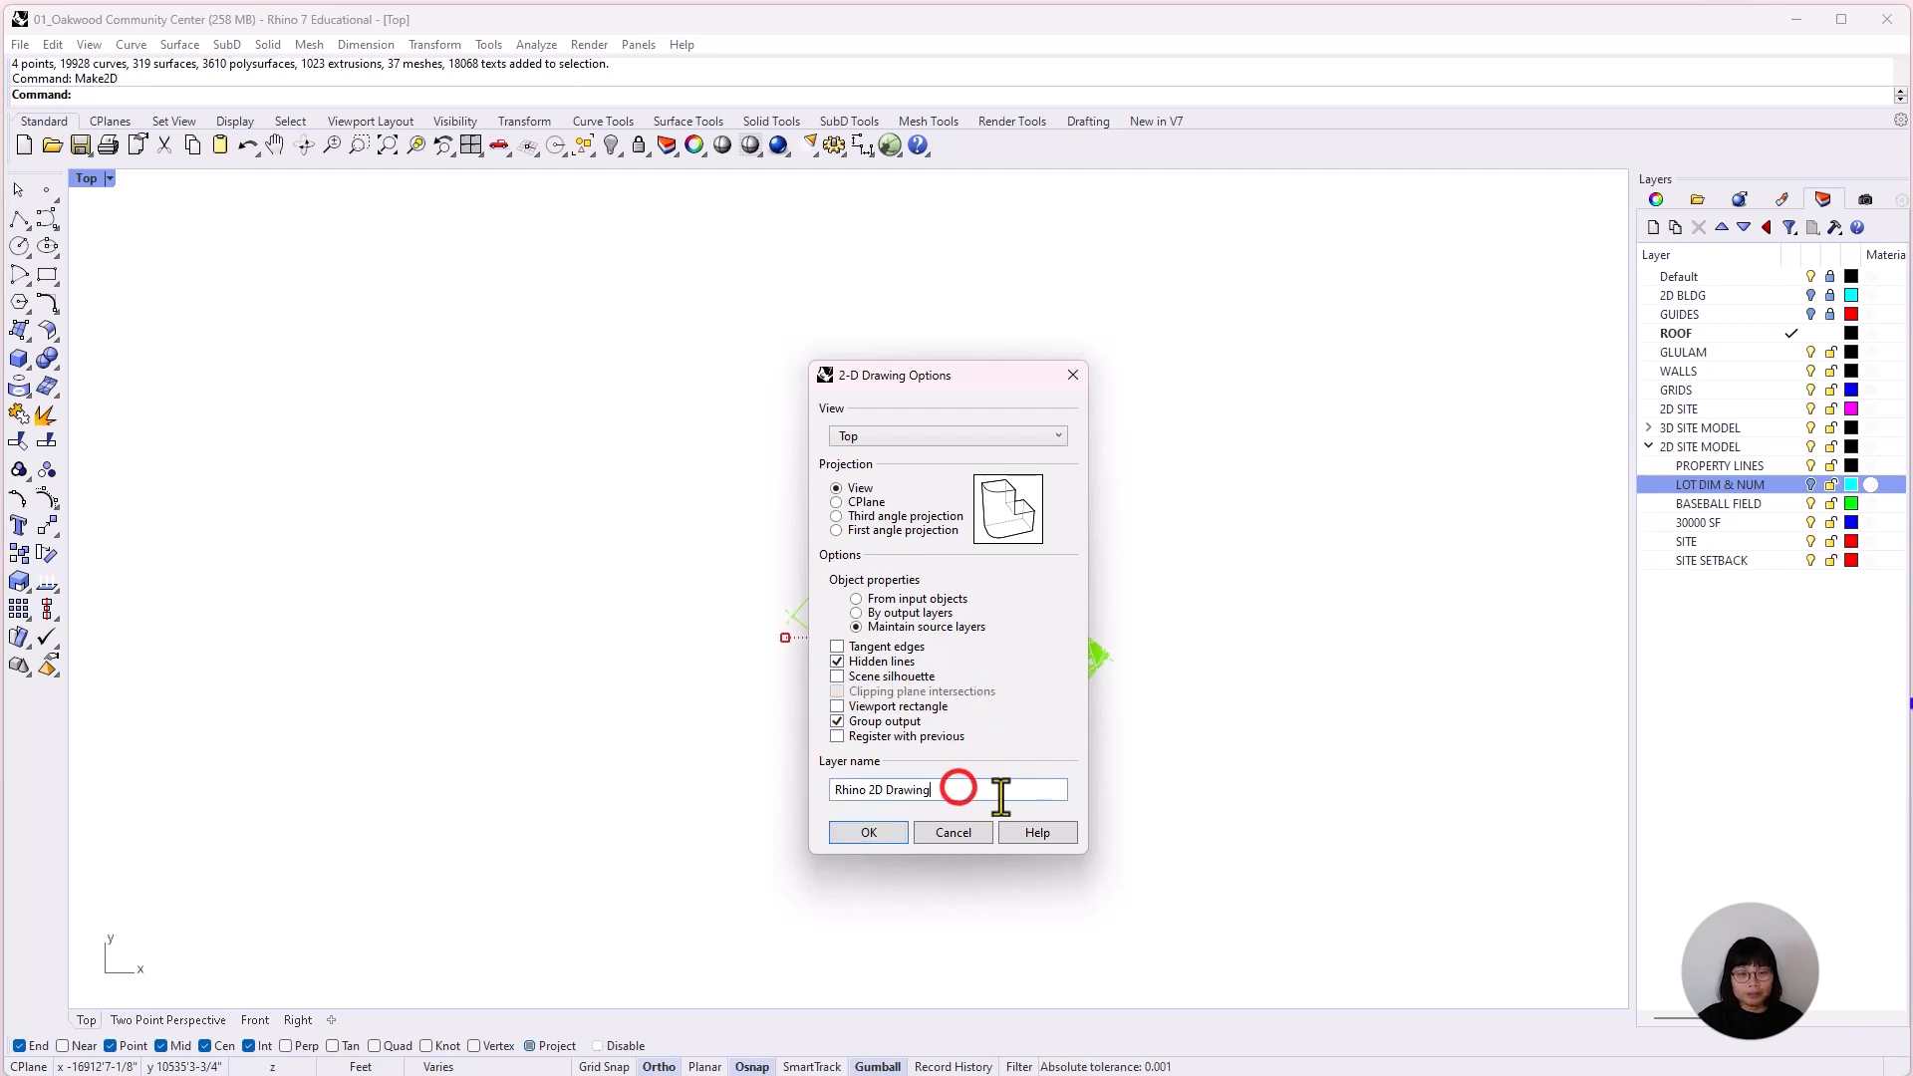
pyautogui.moveTo(1002, 794); pyautogui.dragTo(577, 760)
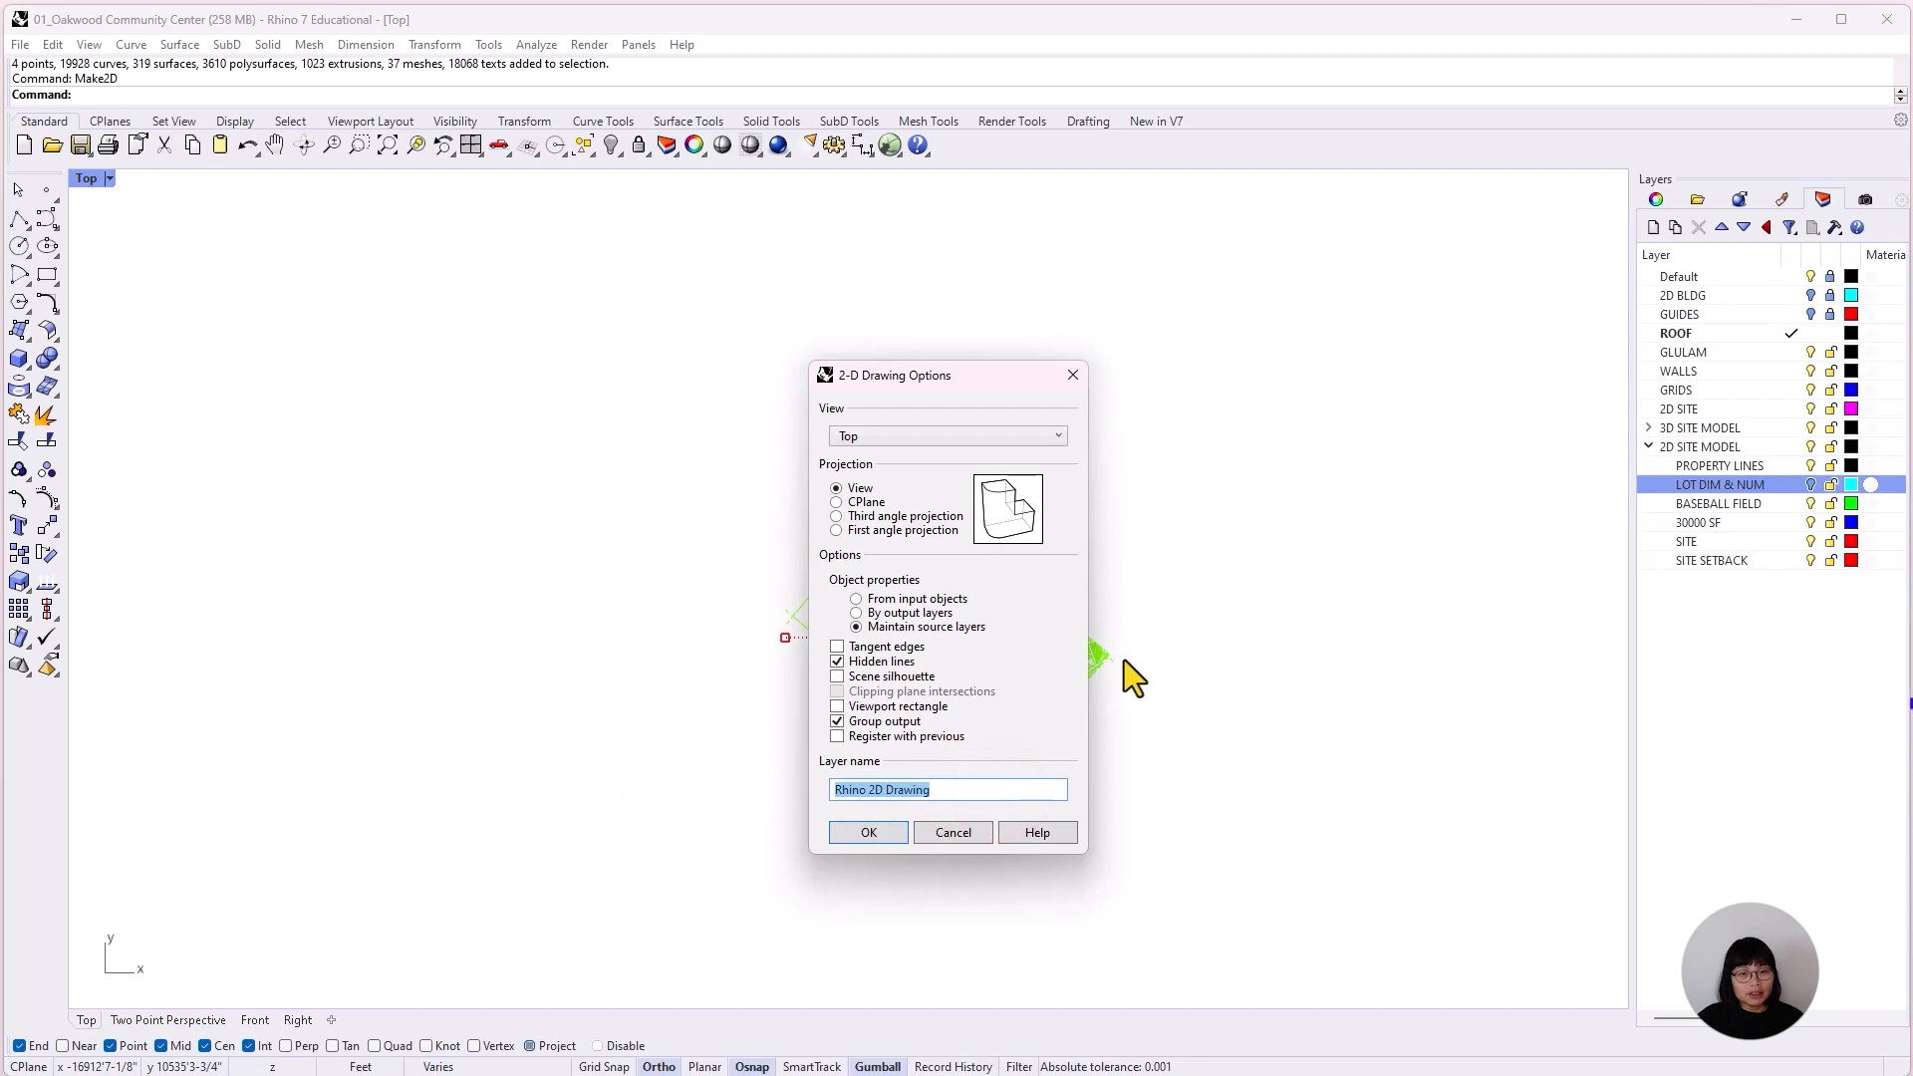
pyautogui.write('Re')
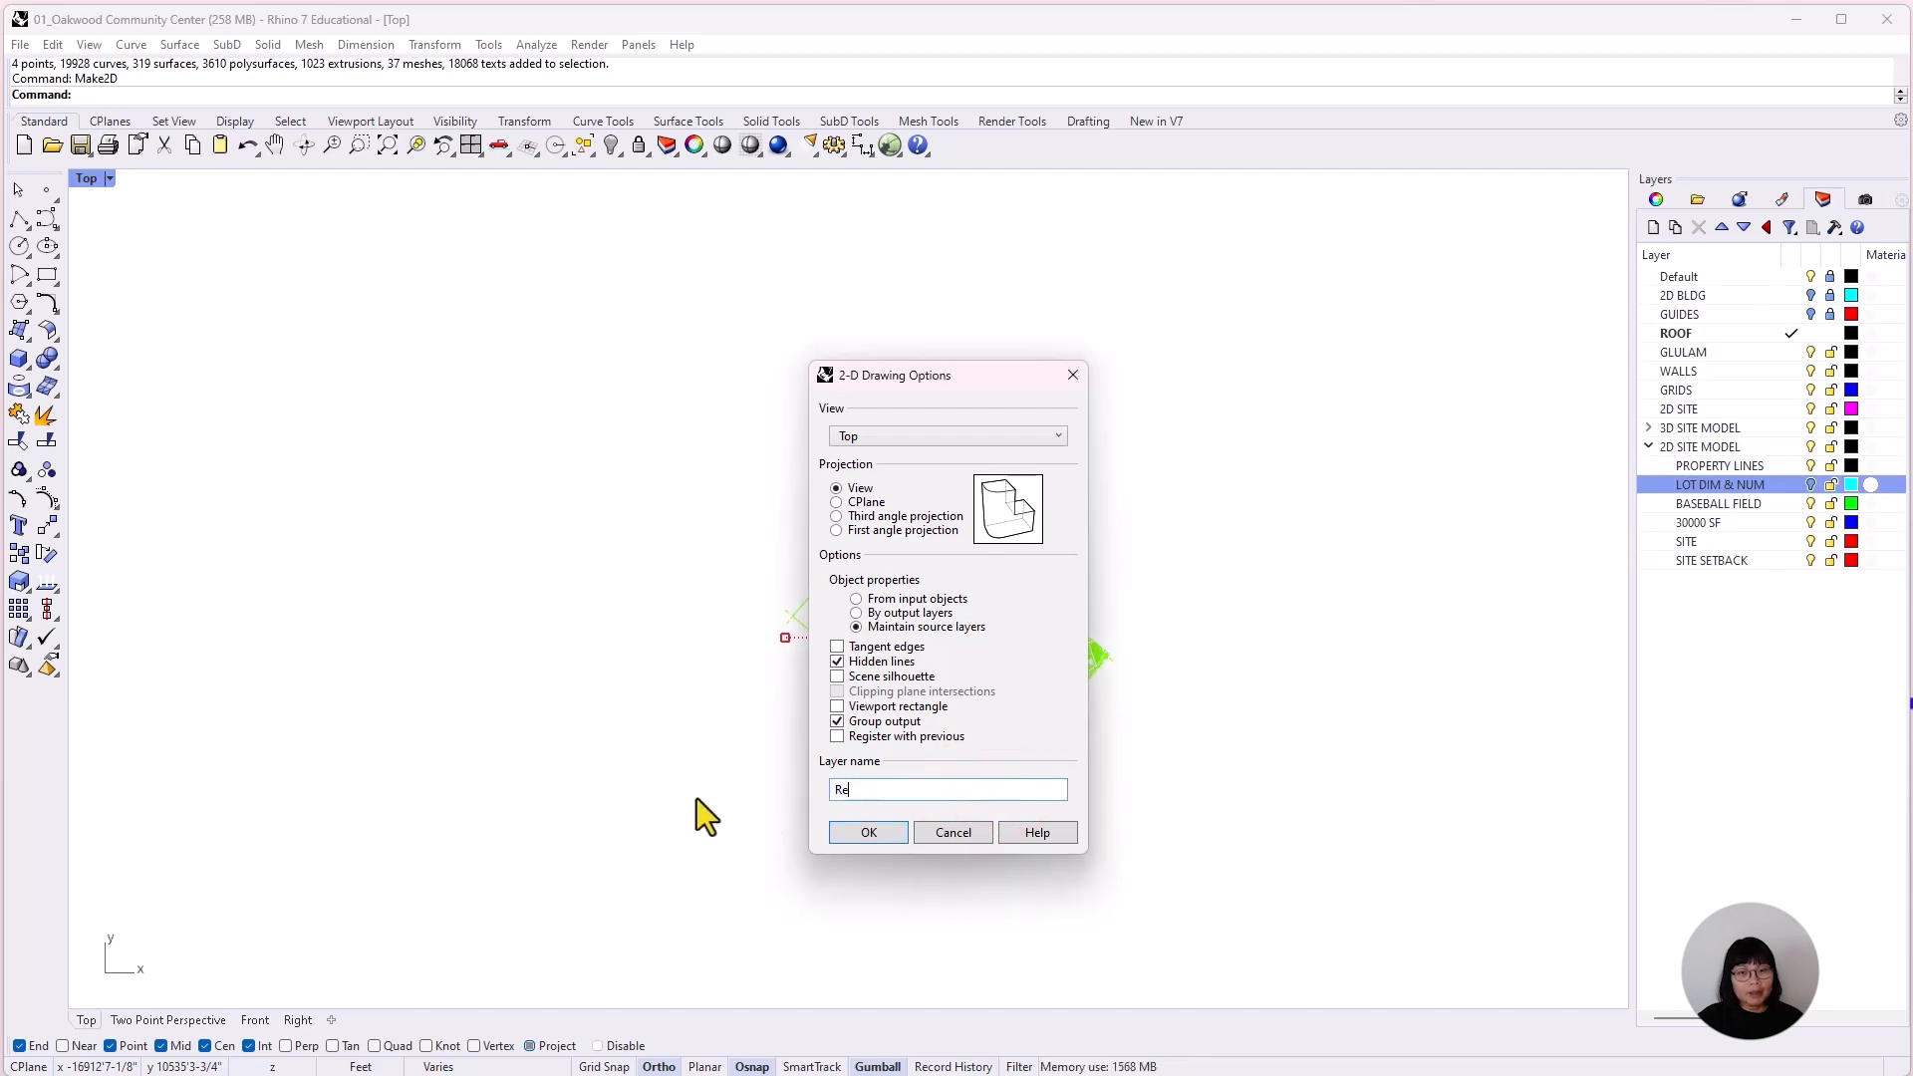
pyautogui.write('ference Drawing From Rhino')
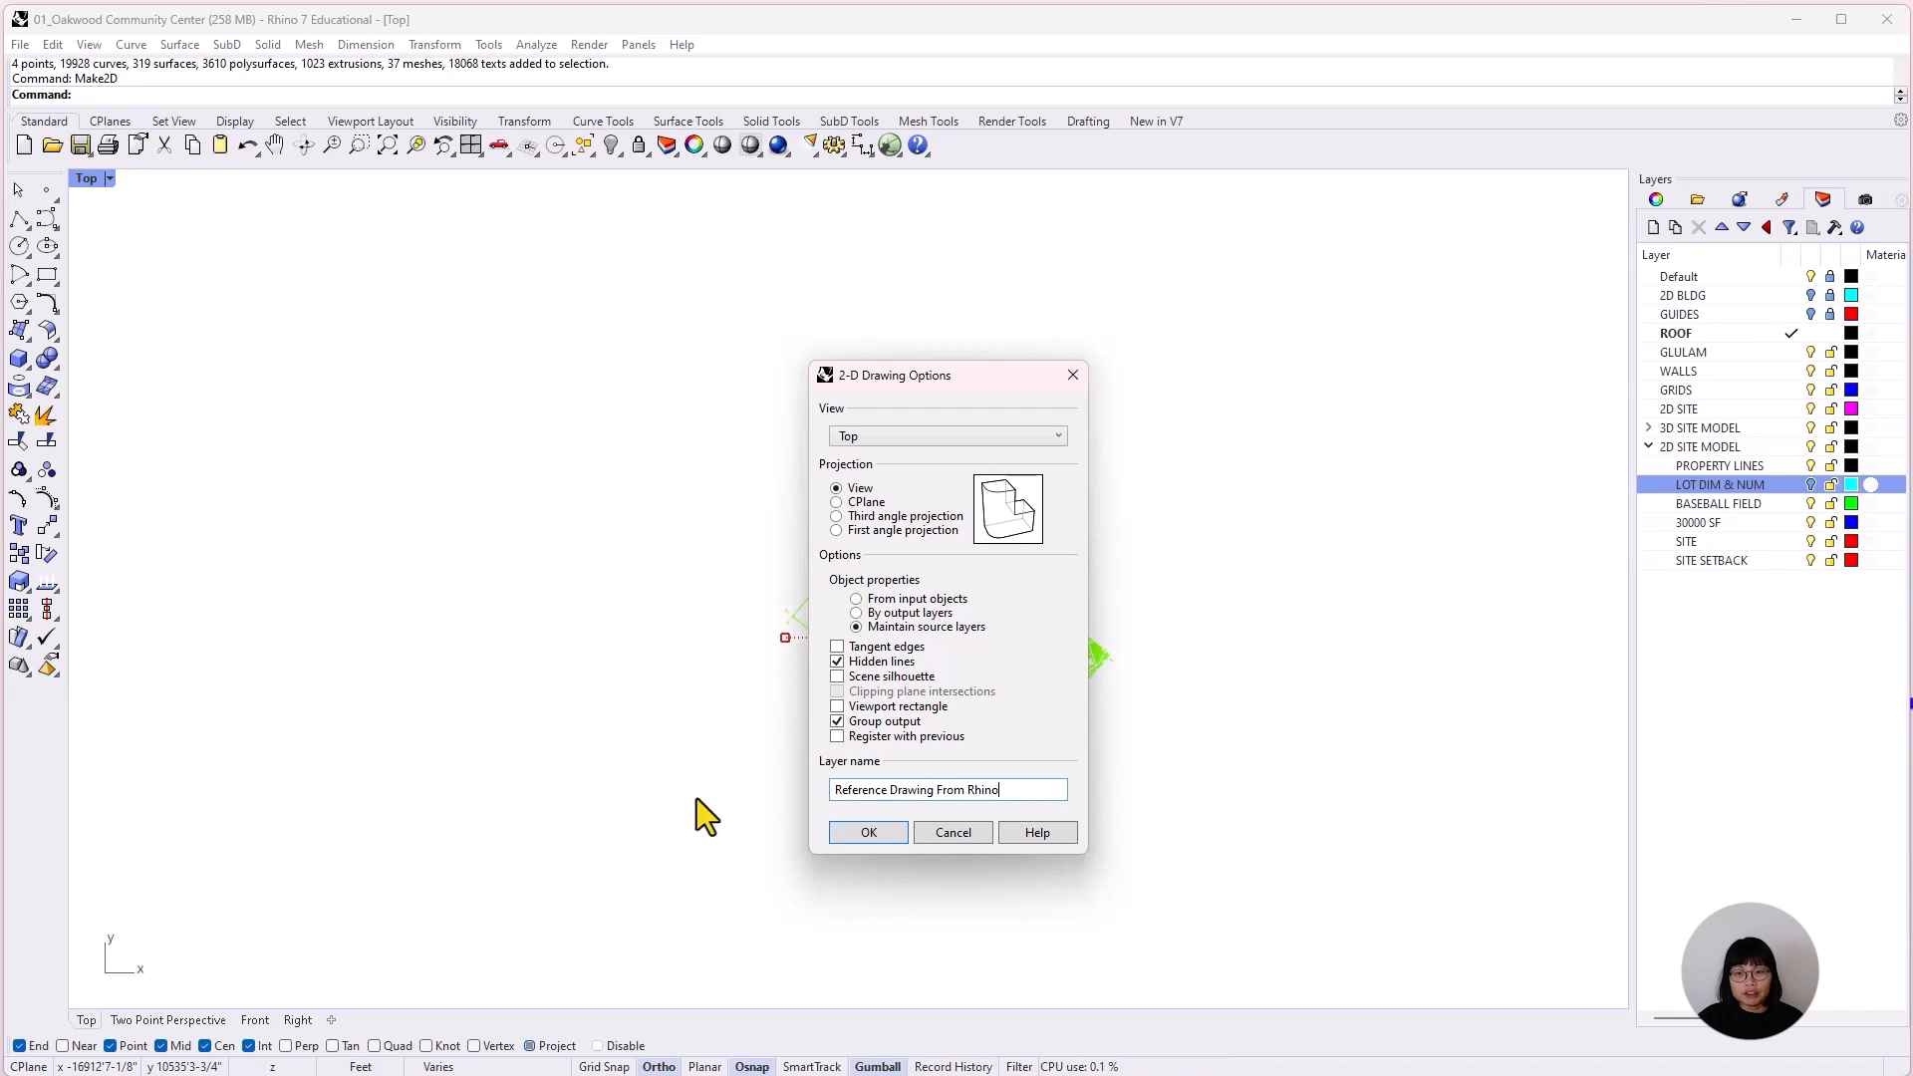
pyautogui.click(894, 833)
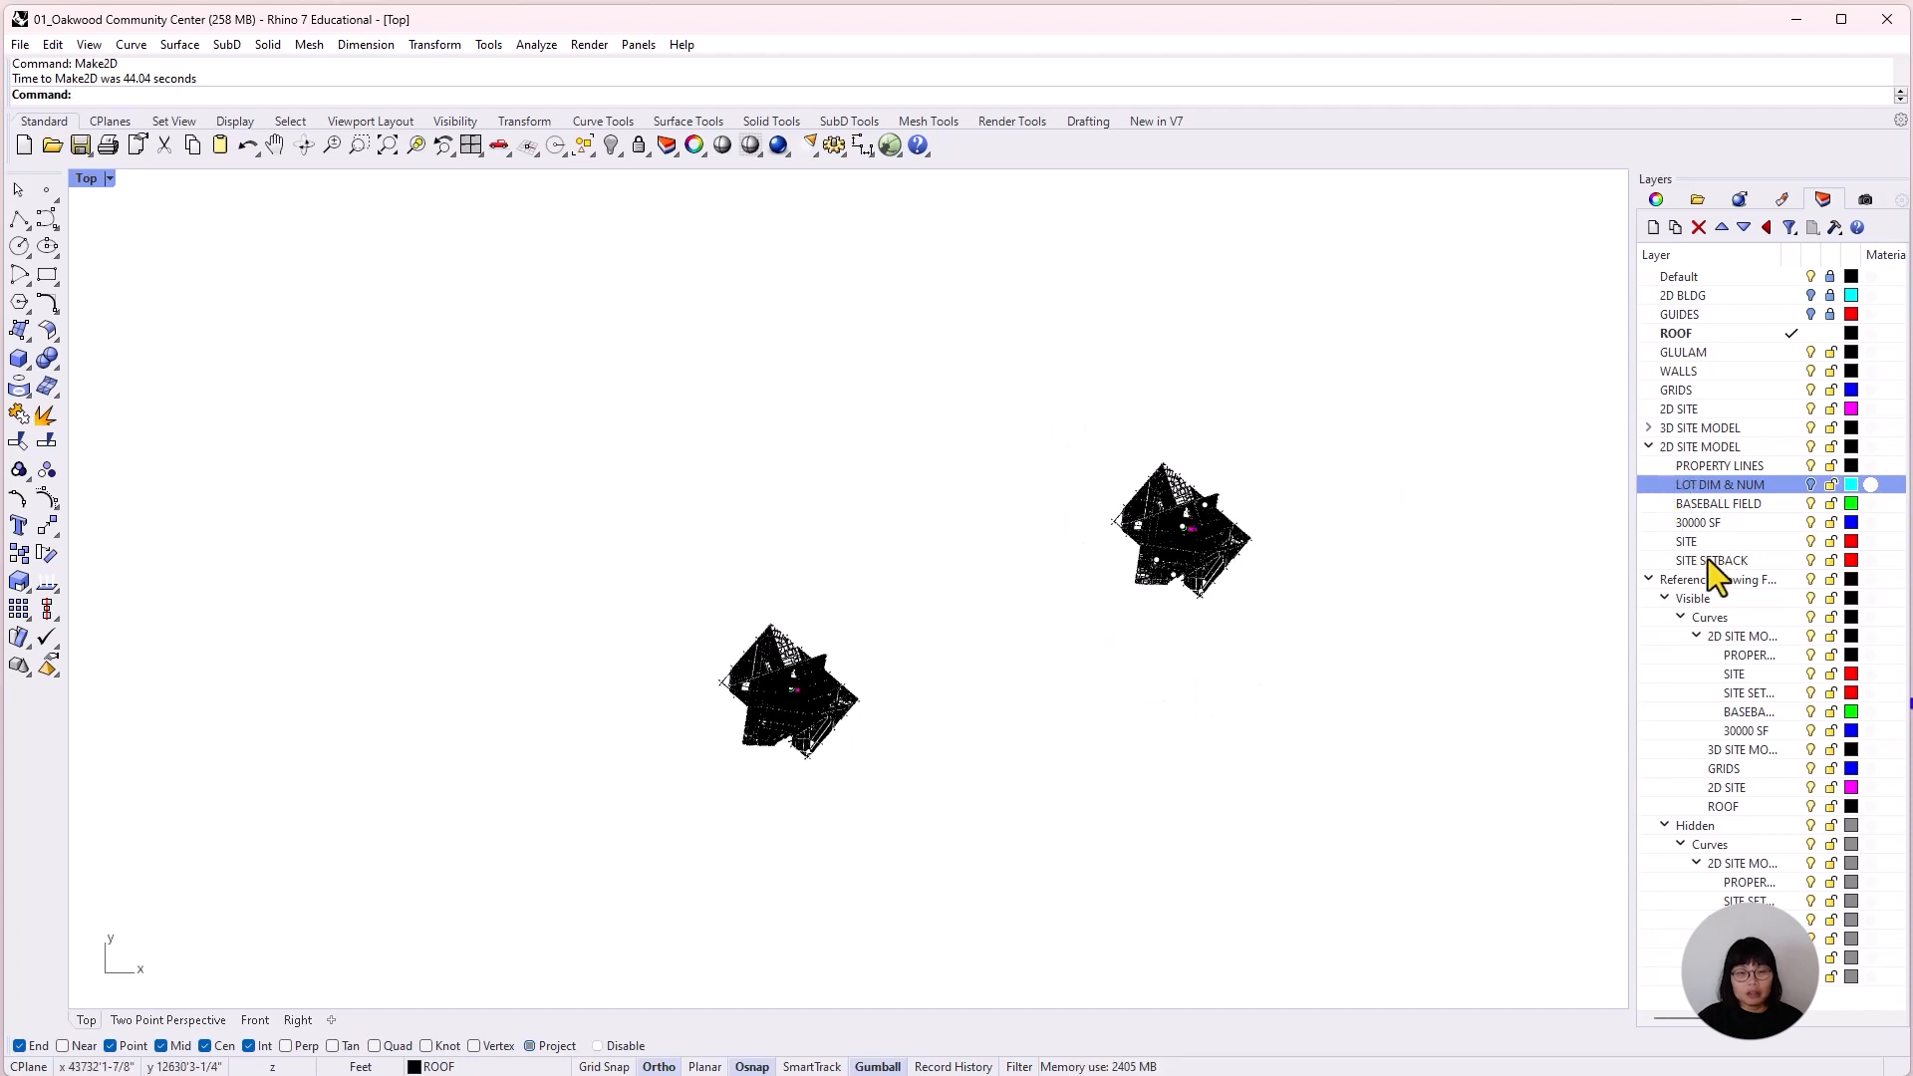
# Make the Reference Drawing From Rhino layer the current layer.
pyautogui.click(1795, 581)
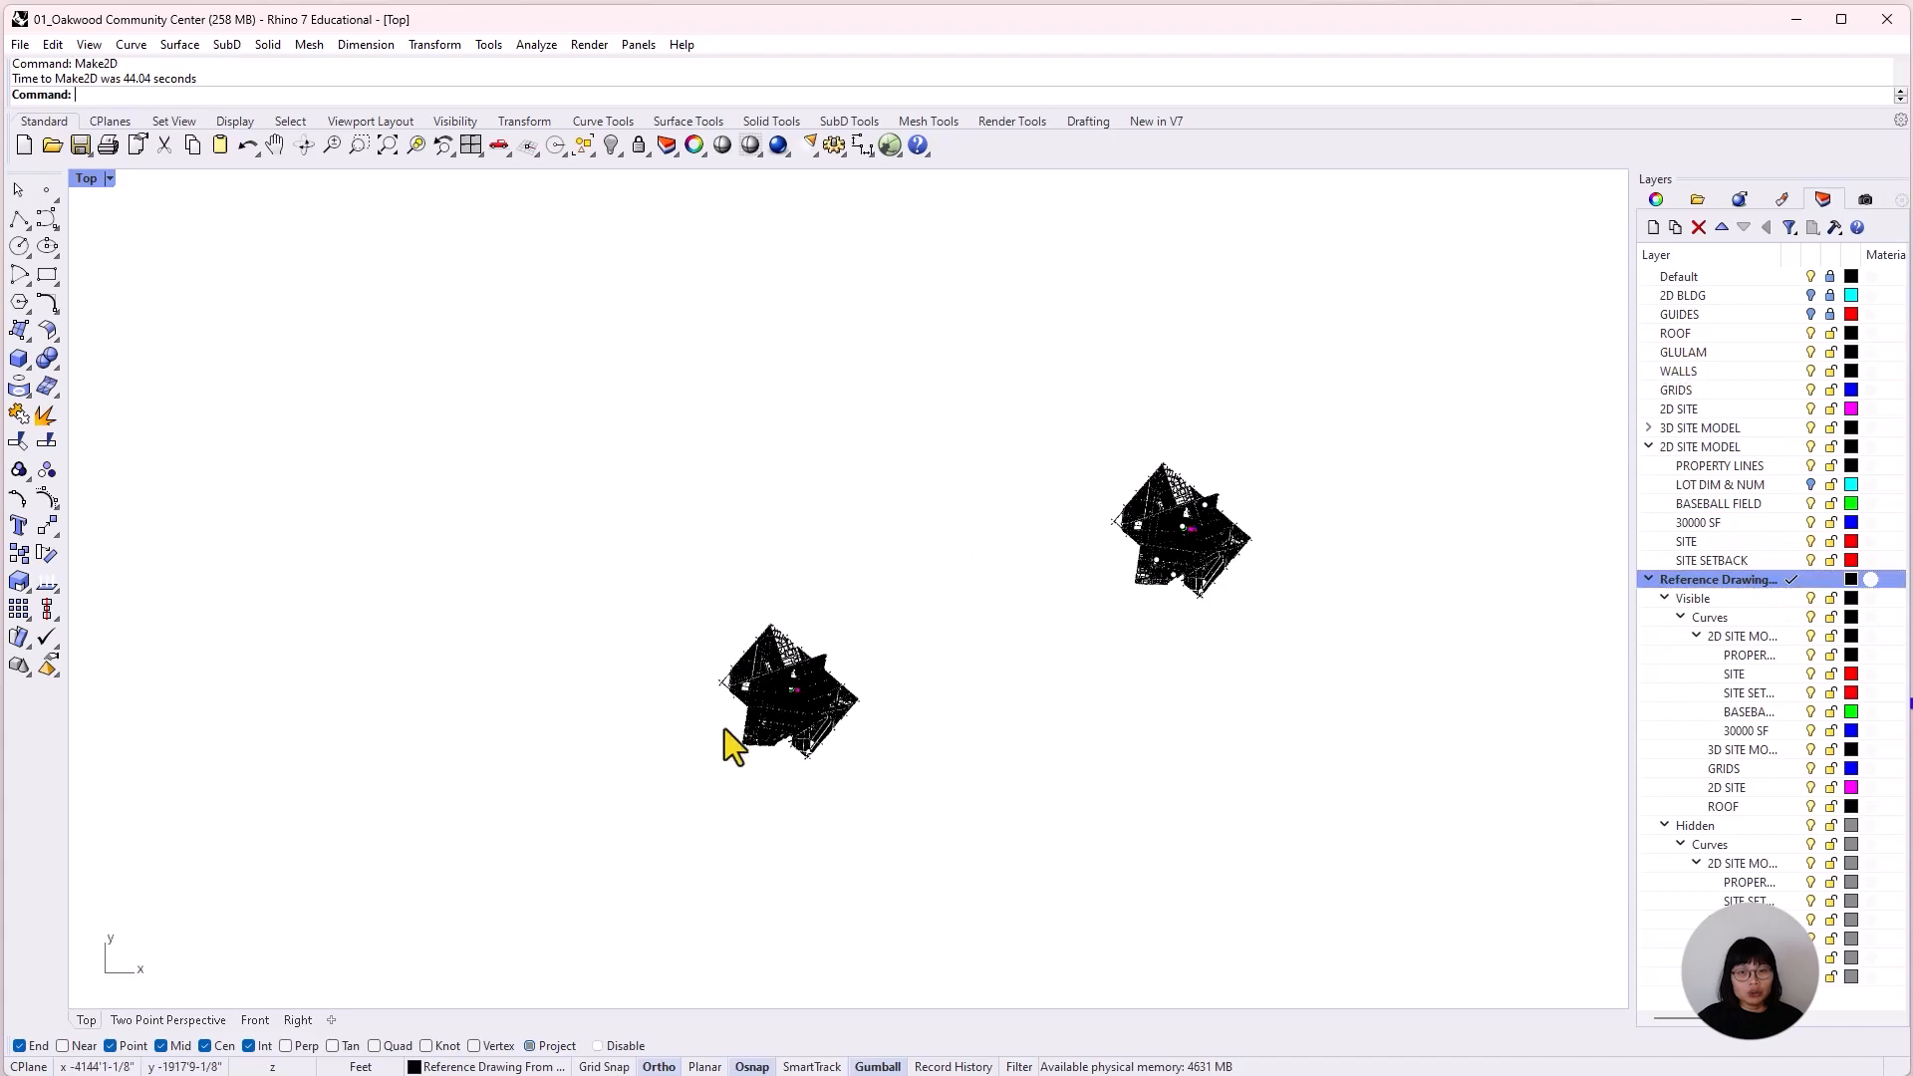
pyautogui.scroll(10, 897, 667)
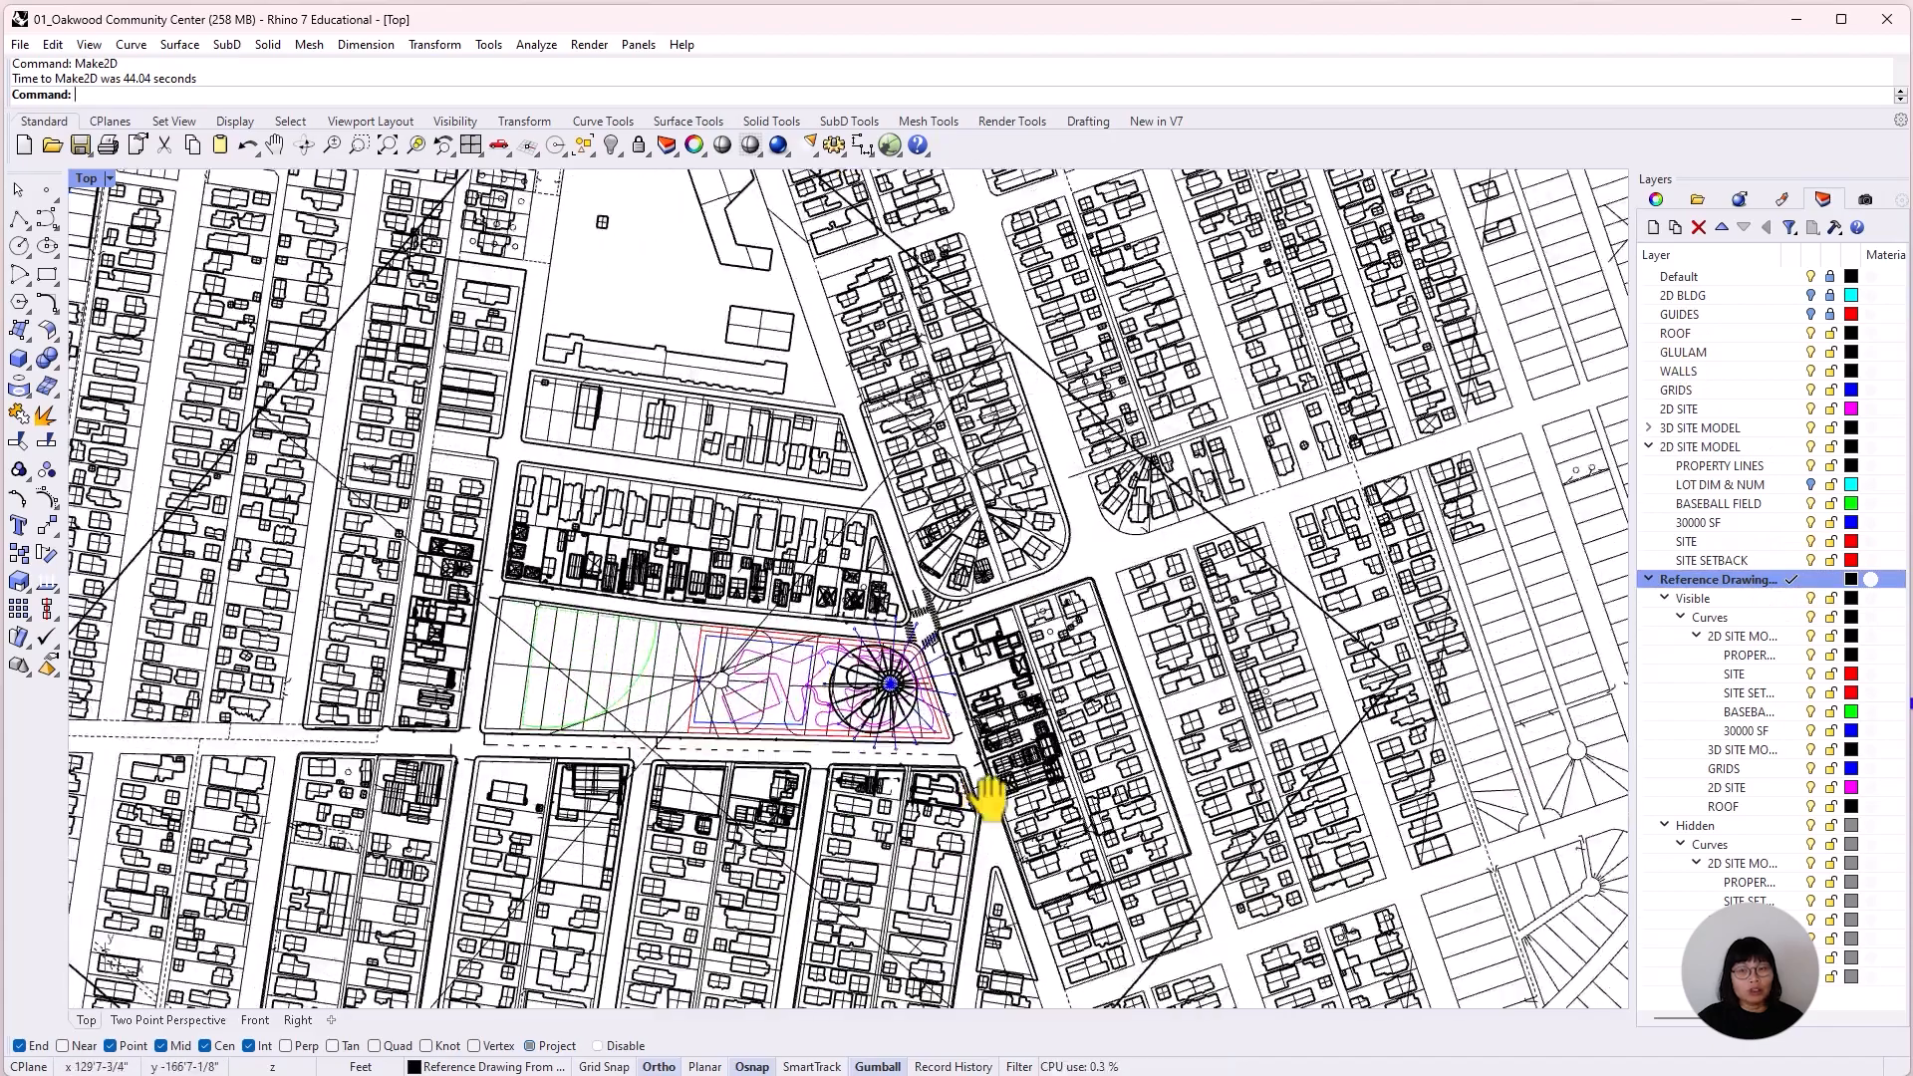
pyautogui.scroll(5, 996, 608)
pyautogui.scroll(-3, 937, 637)
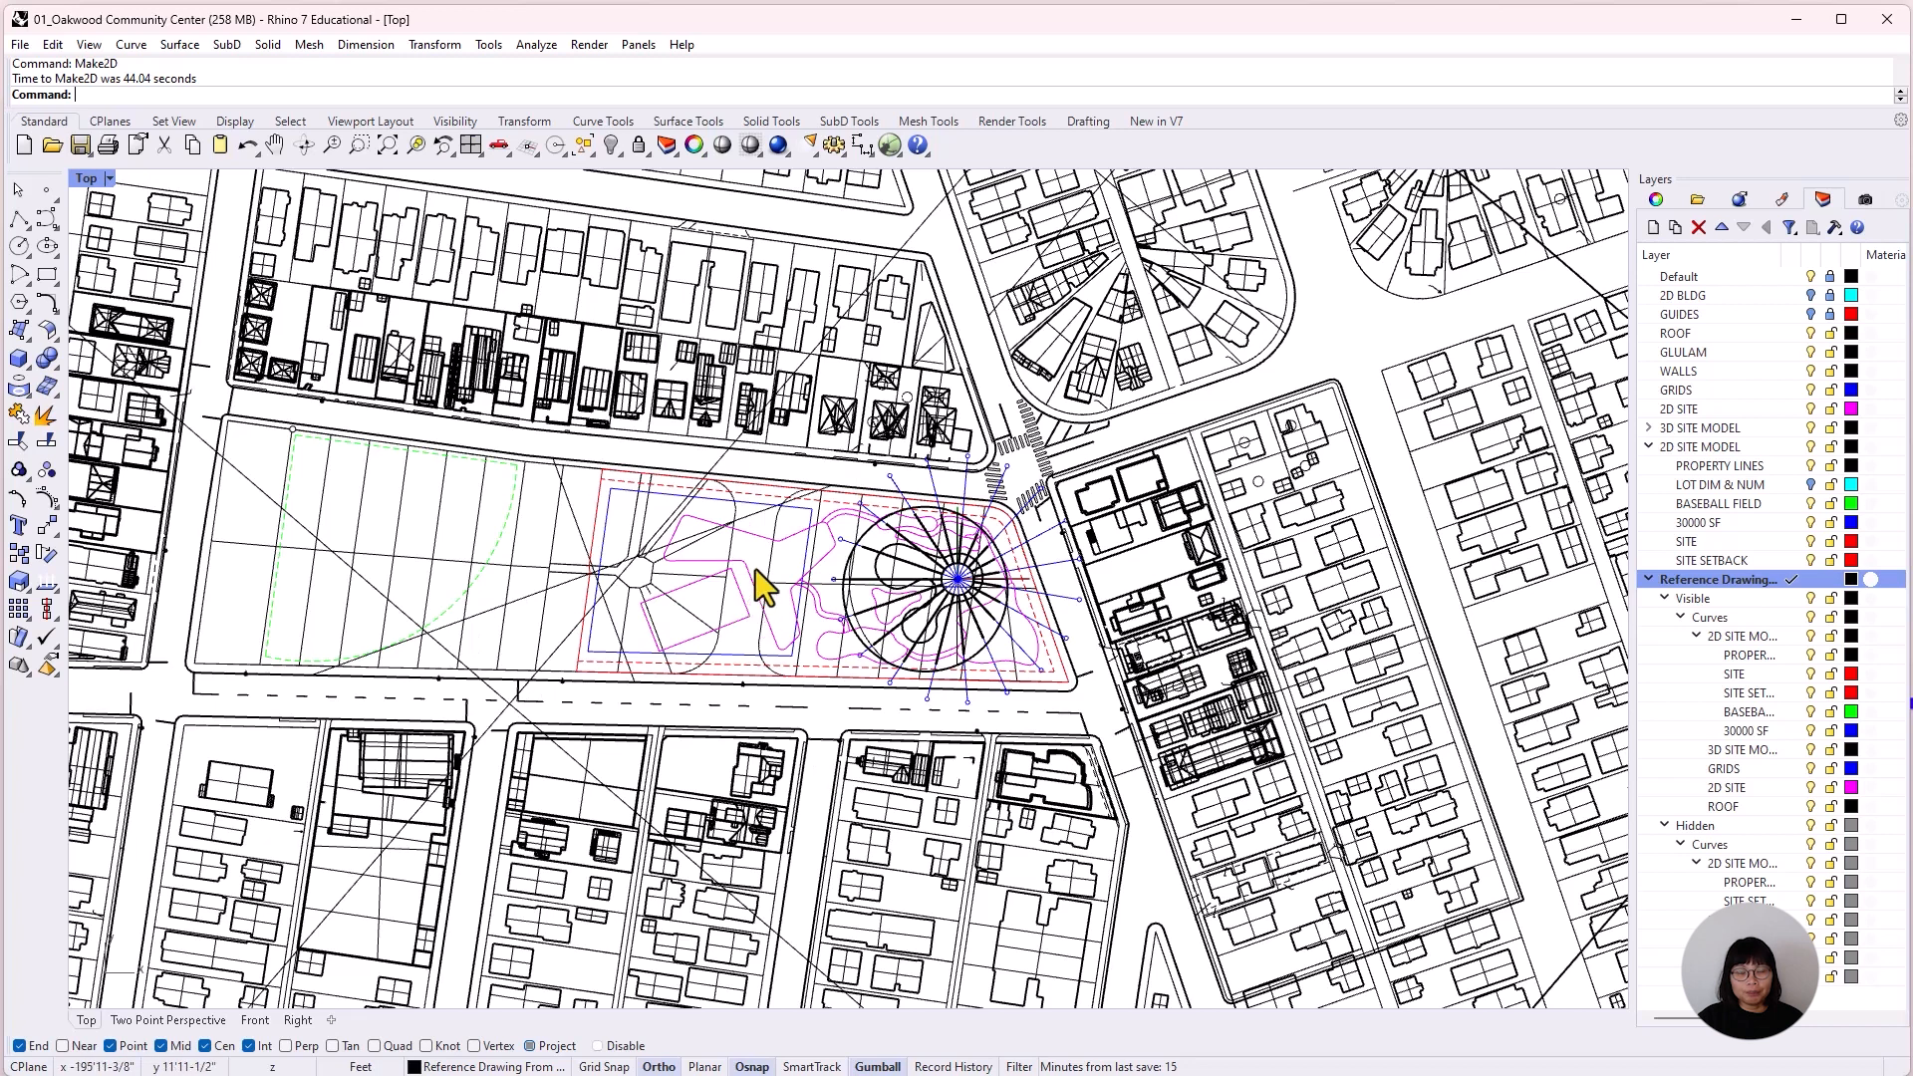
# Start a temporary polyline at 0,0 with Ortho off to check where the origin lies relative to the circular roof.
pyautogui.click(18, 218)
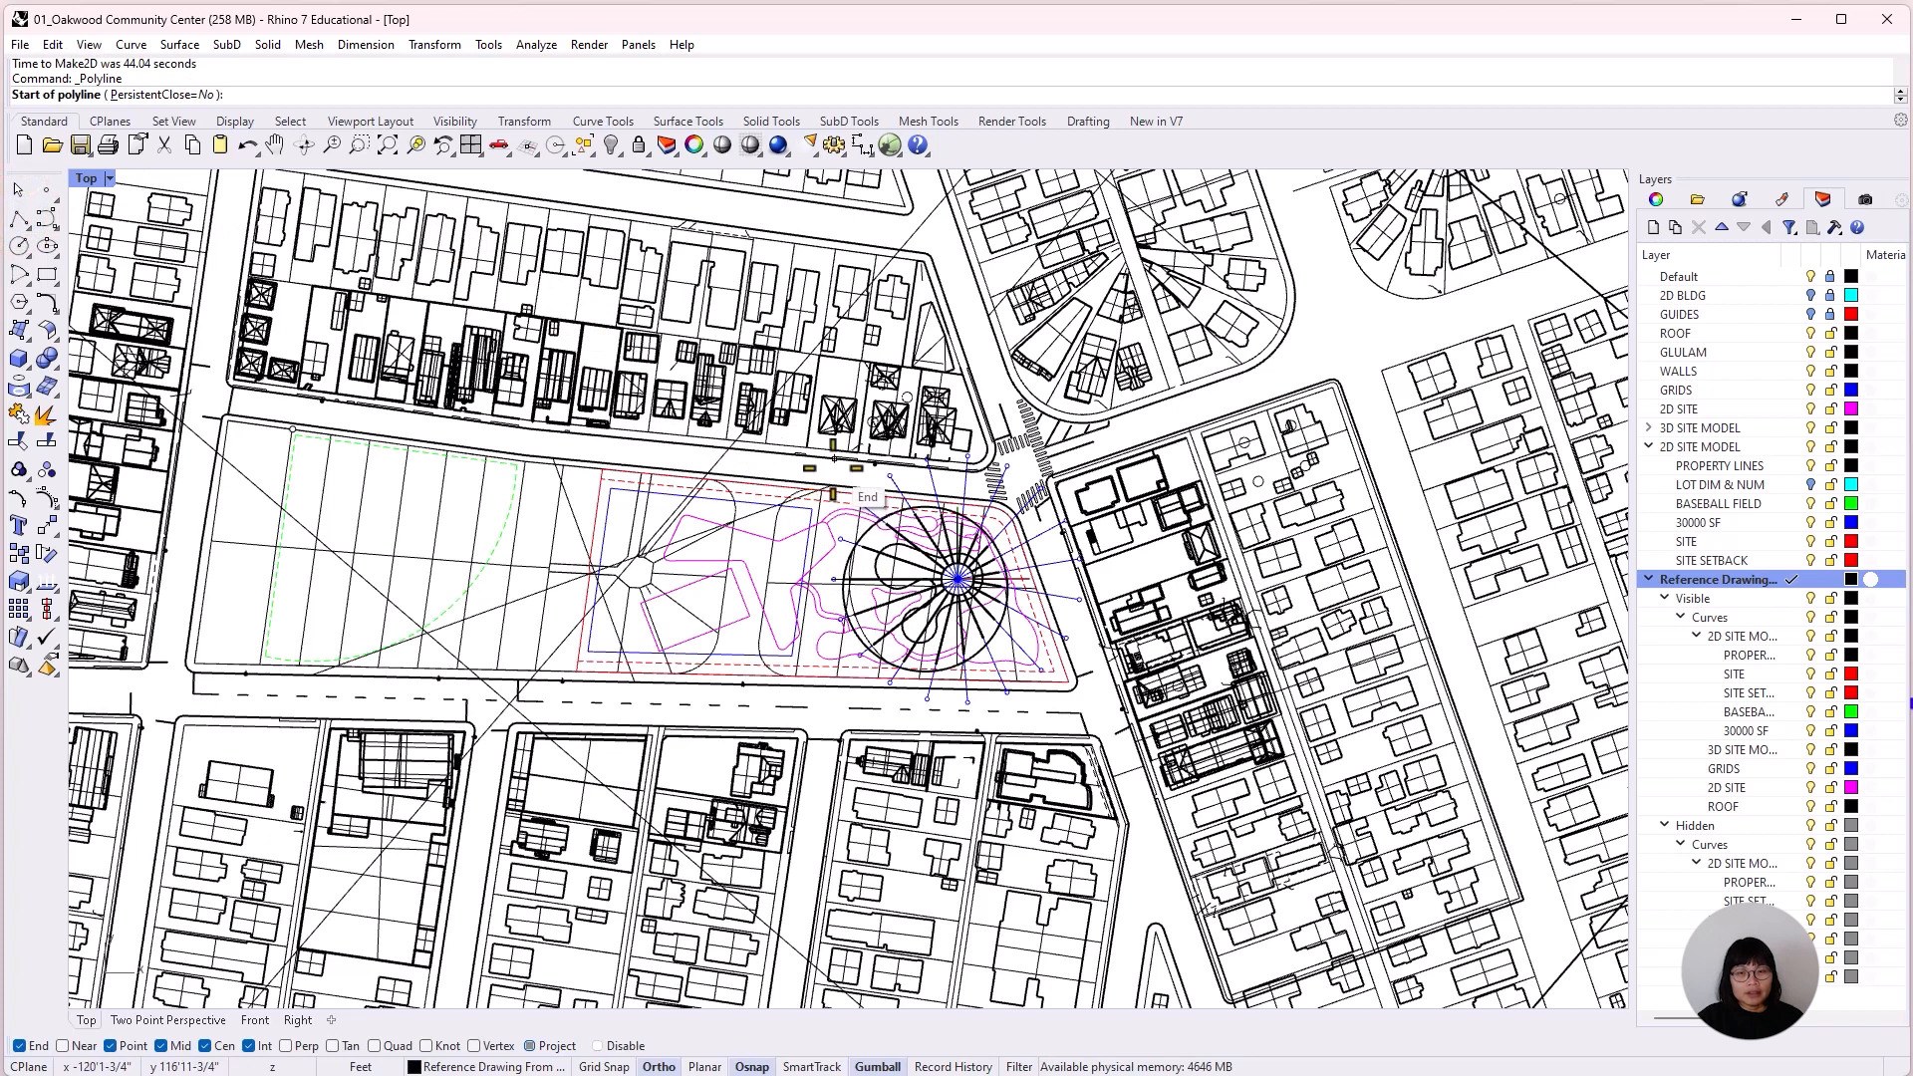
pyautogui.write('0')
pyautogui.press('Return')
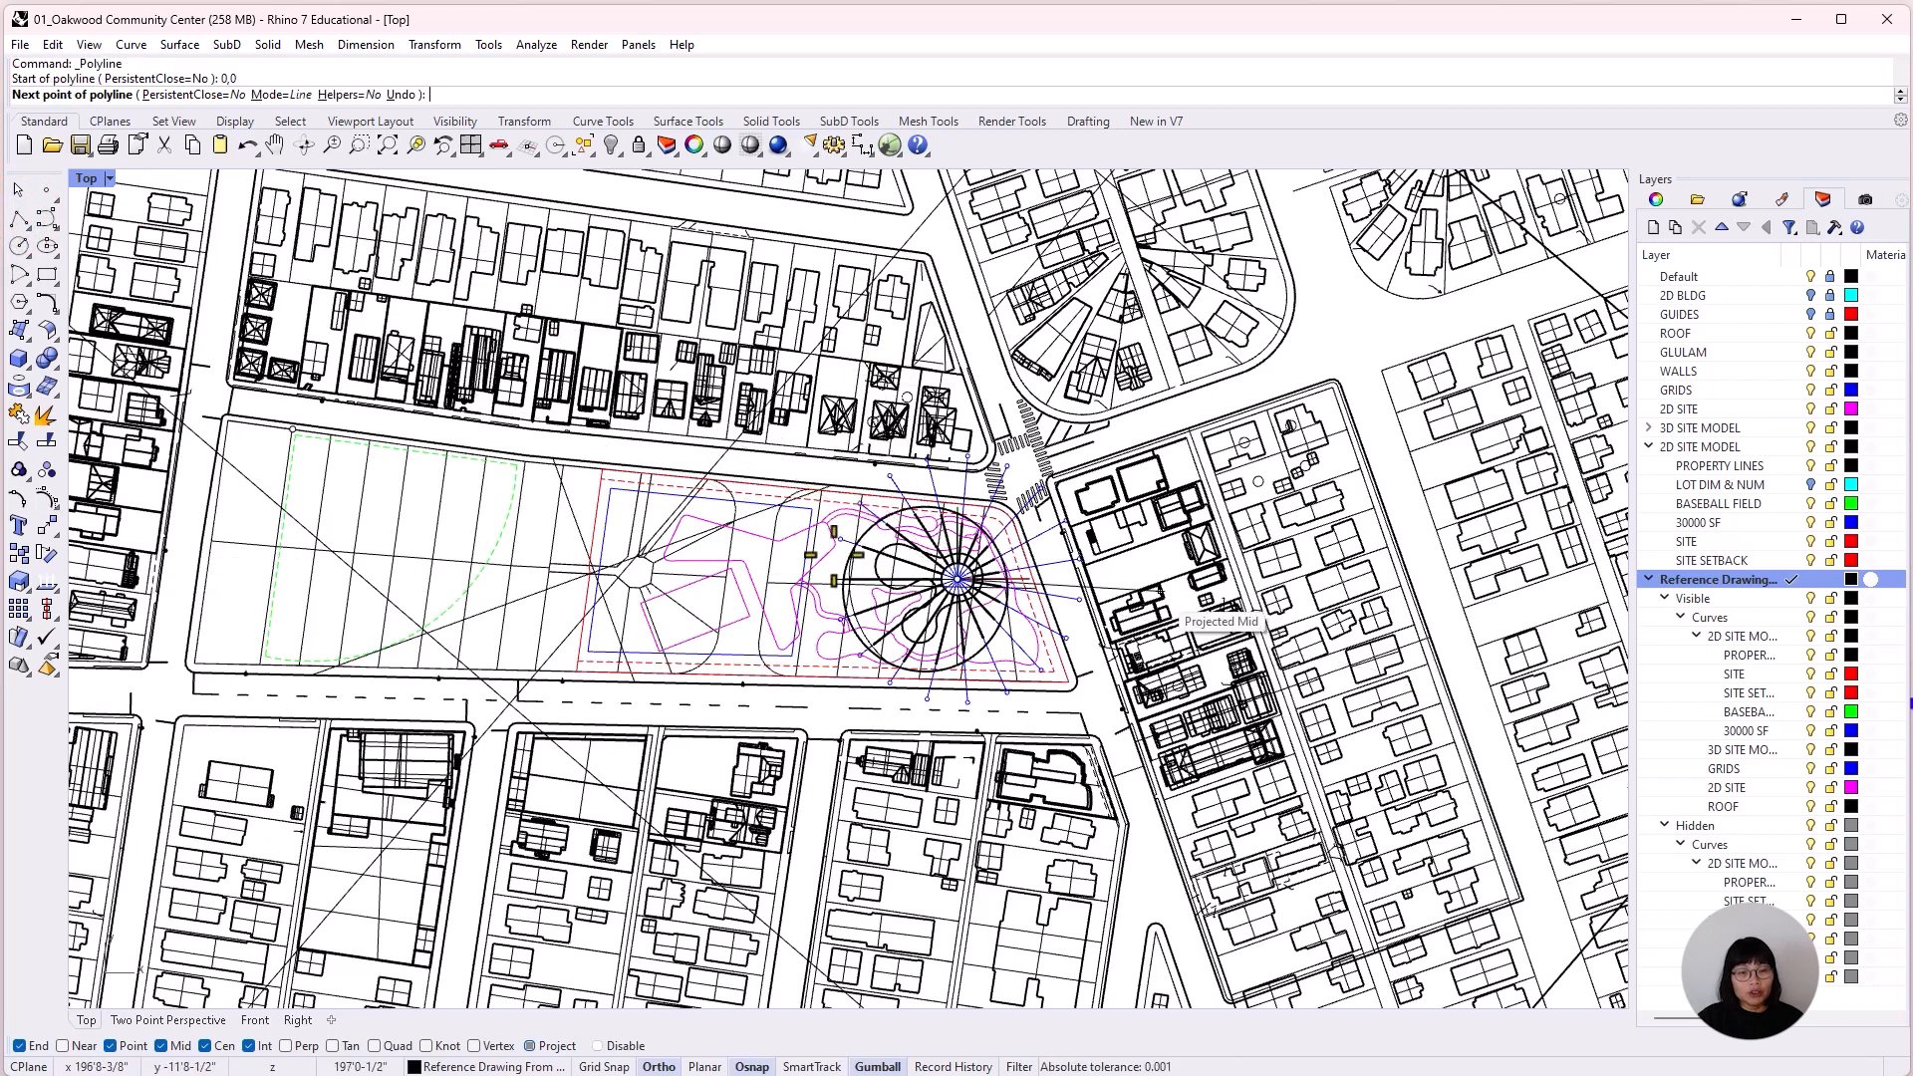
pyautogui.scroll(5, 1161, 596)
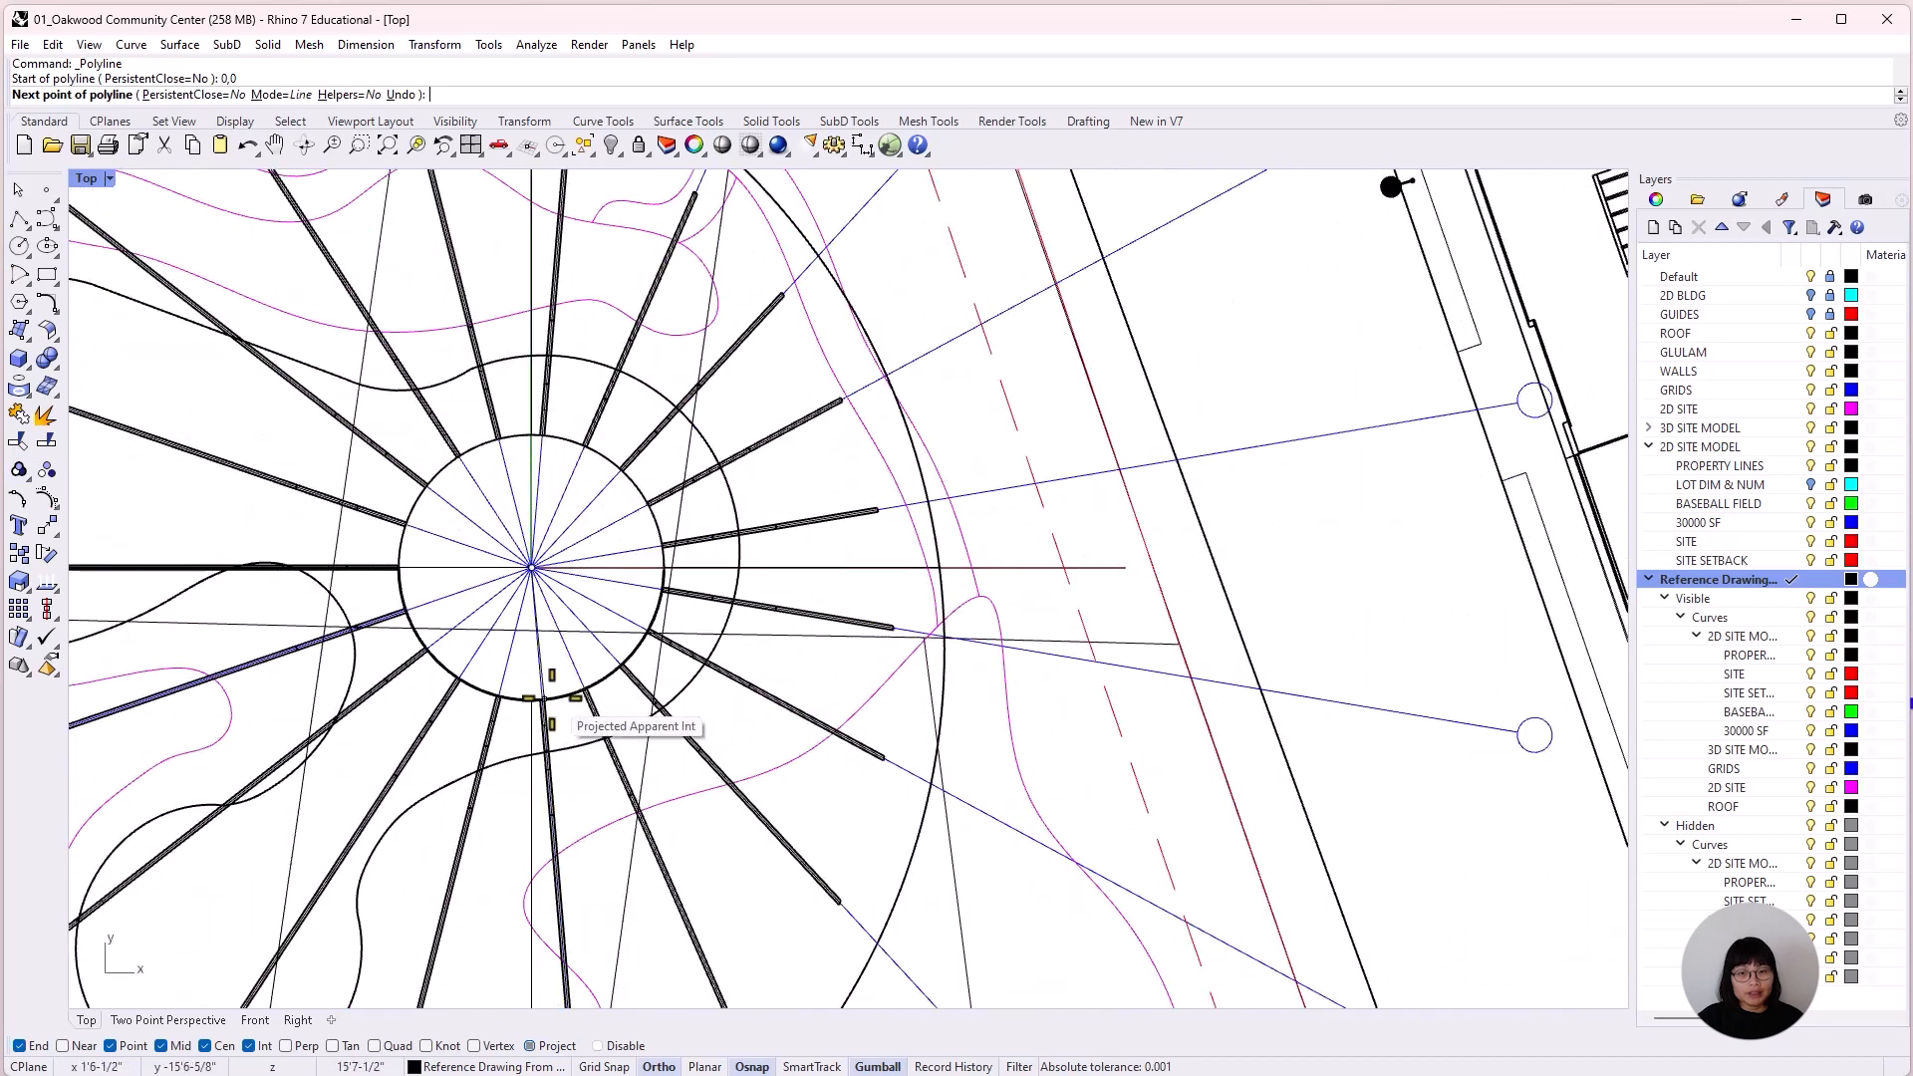
pyautogui.scroll(5, 876, 747)
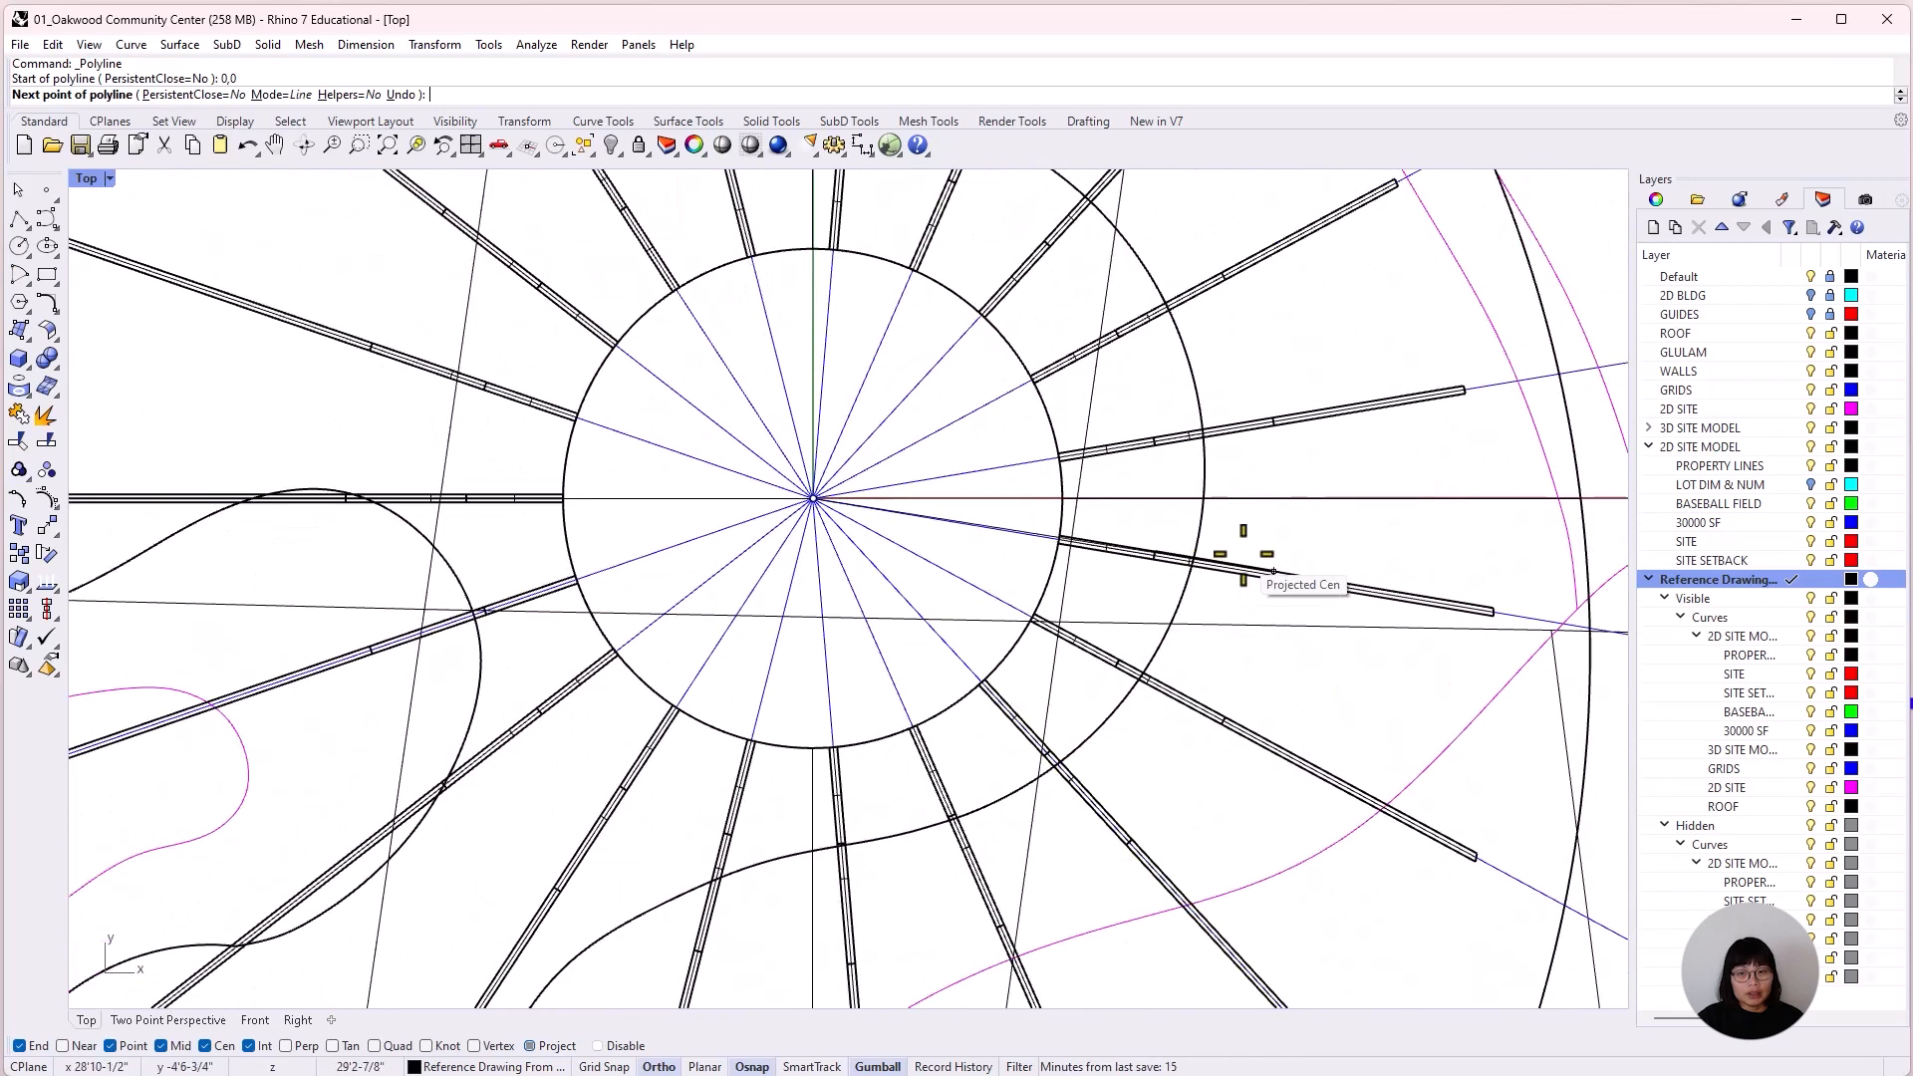
pyautogui.scroll(4, 1248, 543)
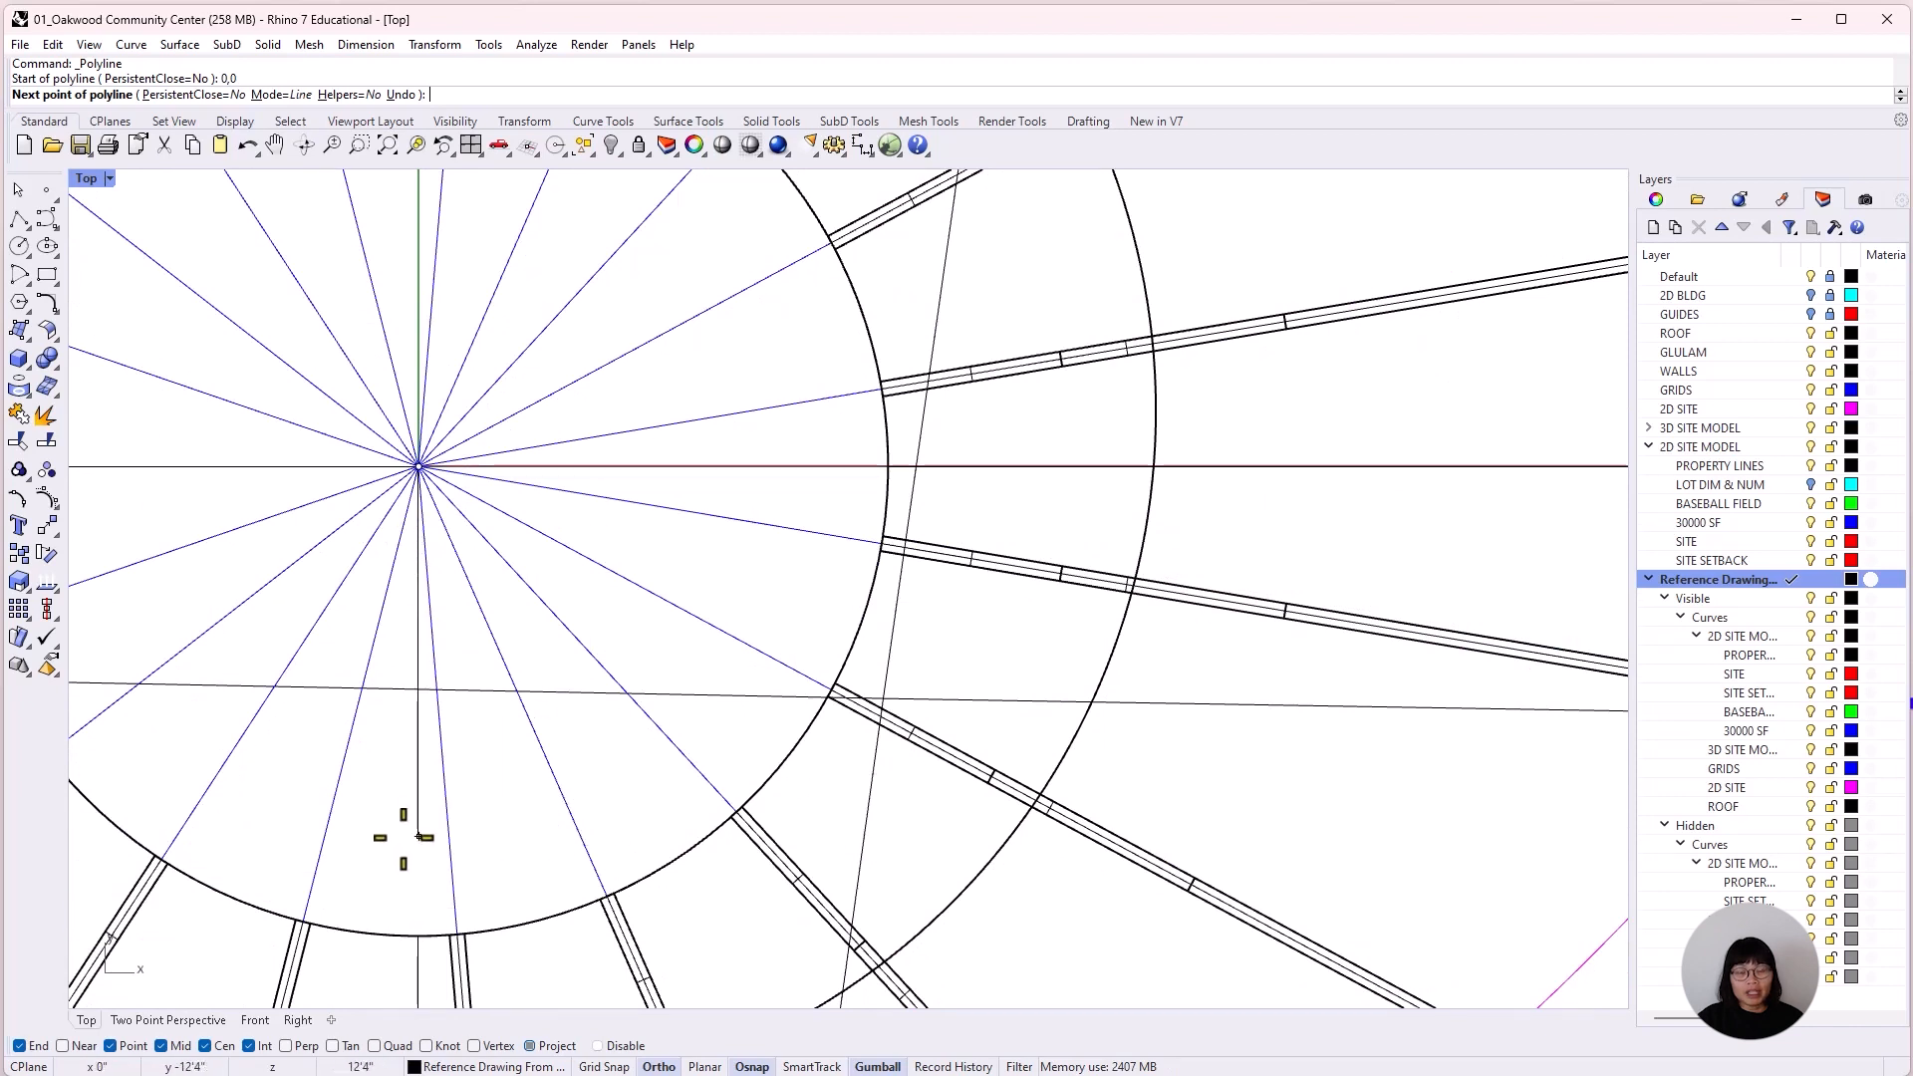
pyautogui.click(657, 1068)
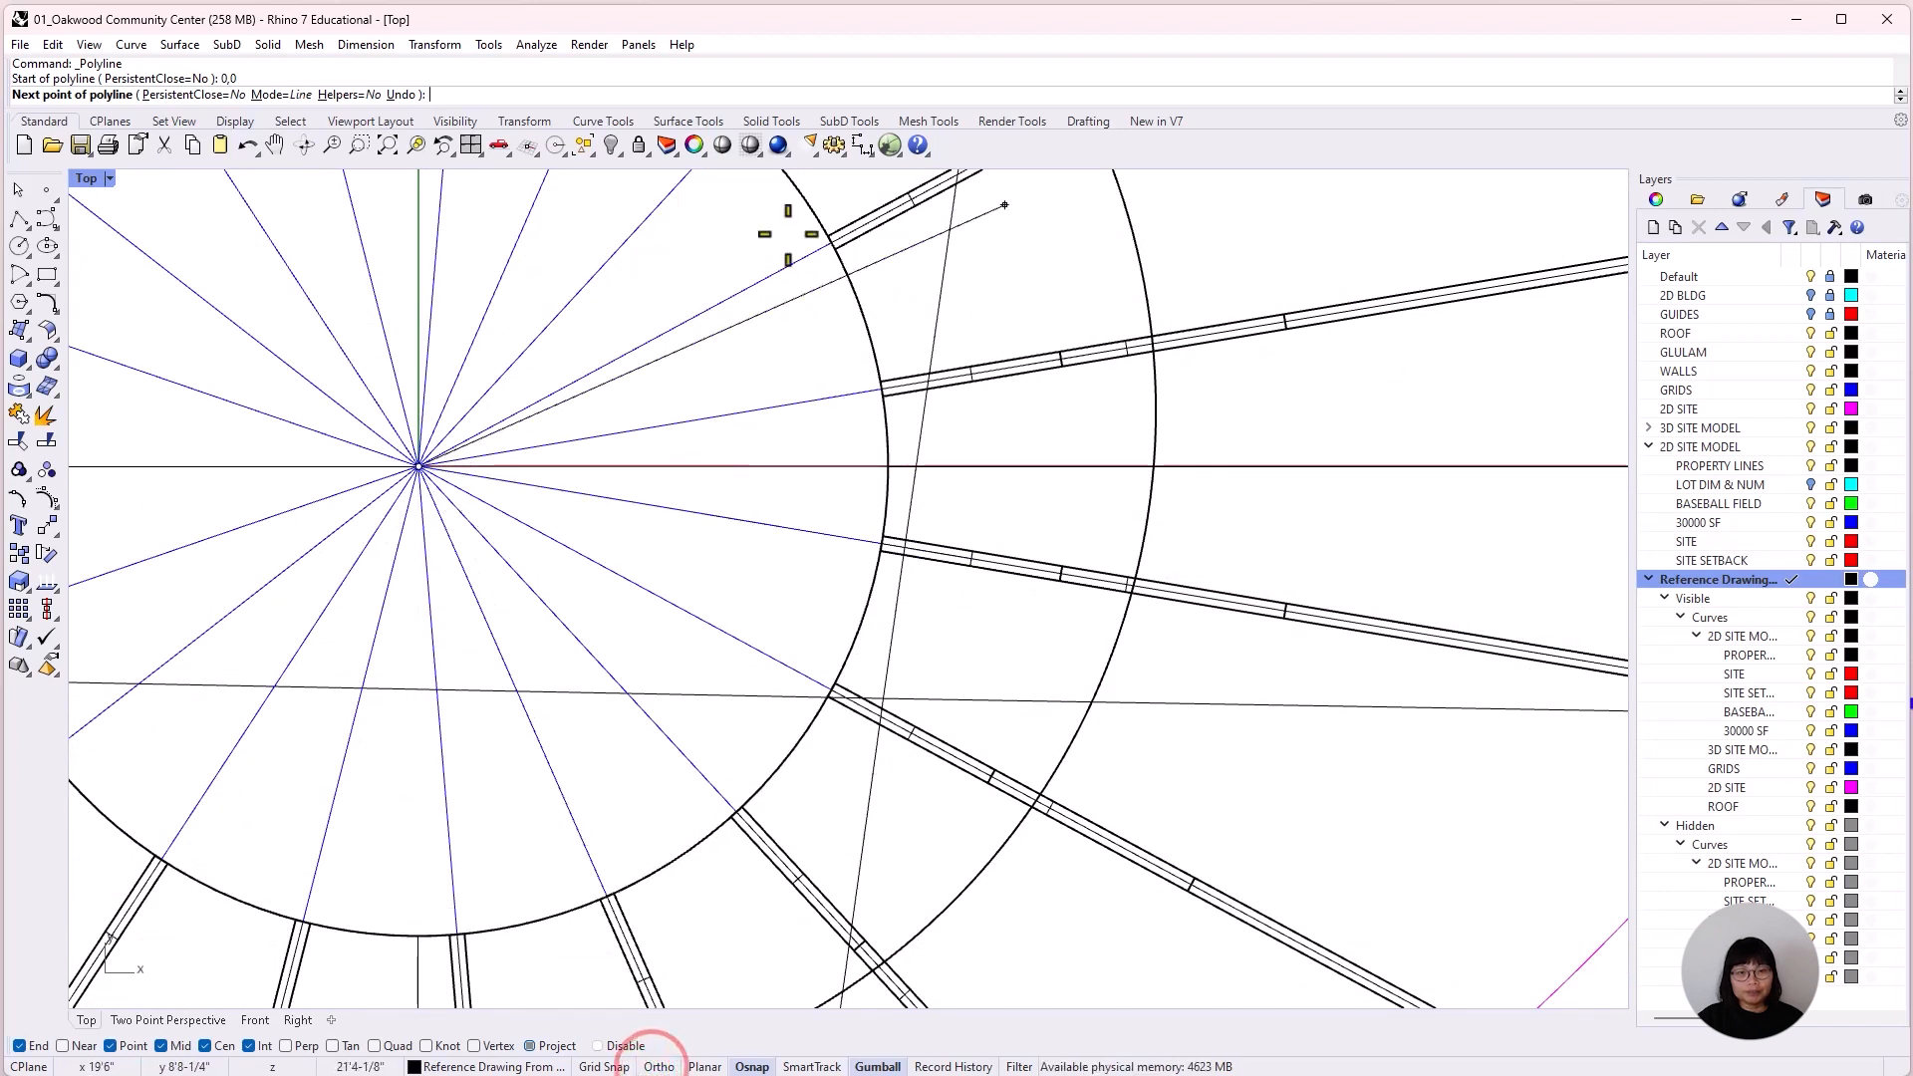
pyautogui.scroll(-6, 608, 616)
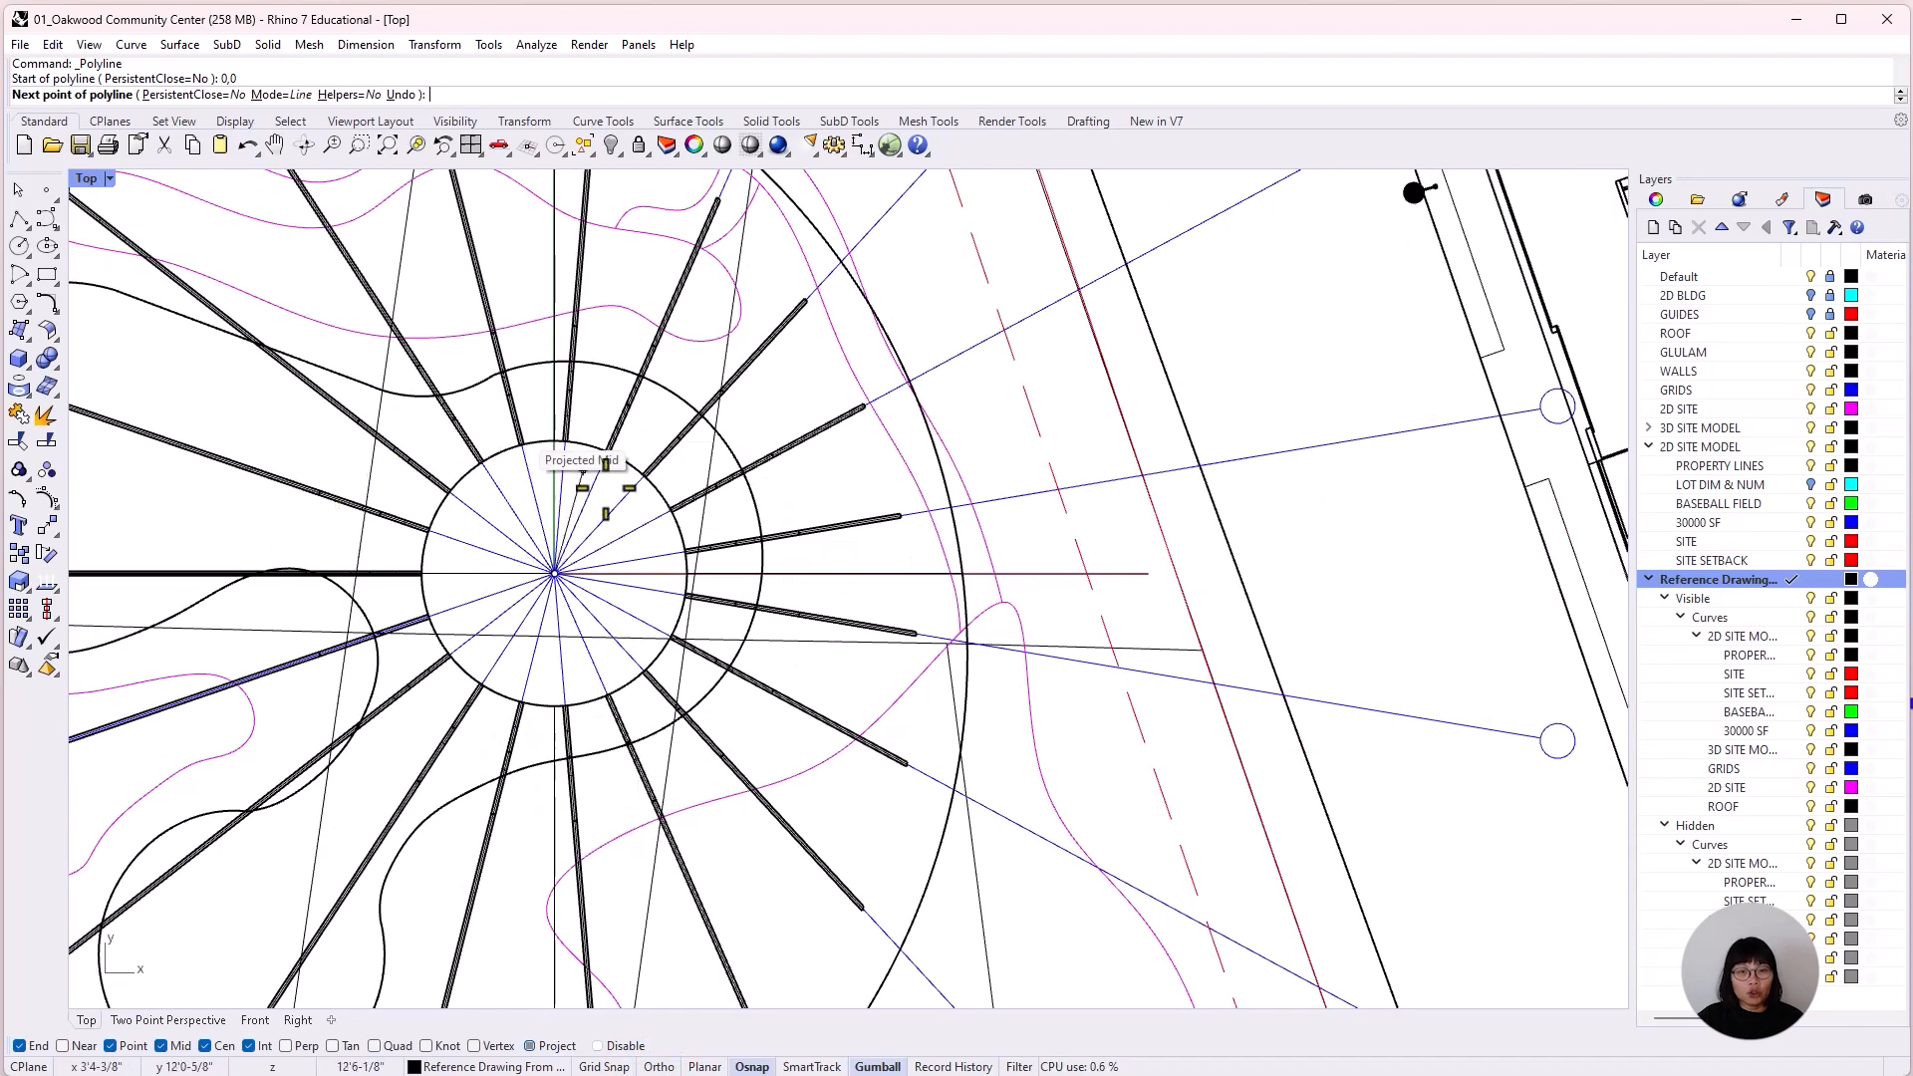
pyautogui.scroll(-6, 590, 474)
pyautogui.moveTo(636, 700); pyautogui.dragTo(918, 765, button='right')
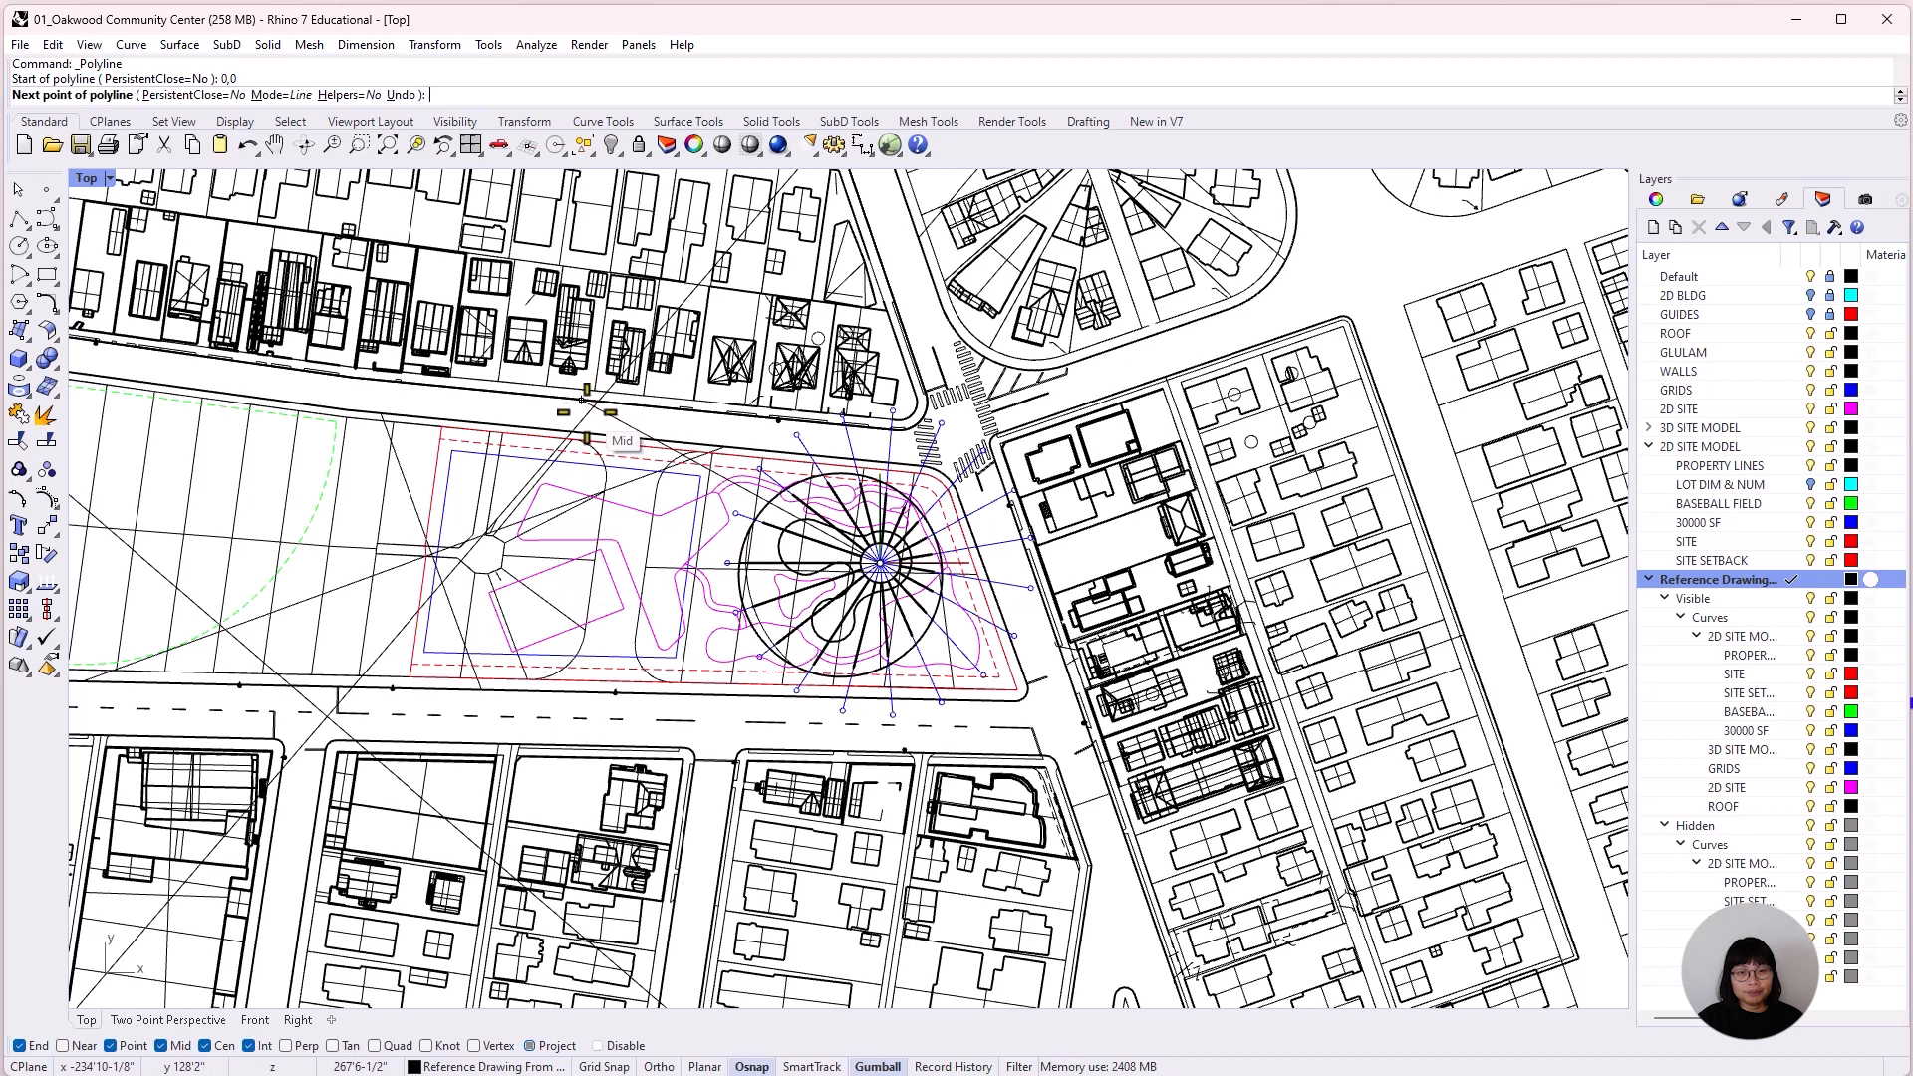
pyautogui.press('Escape')
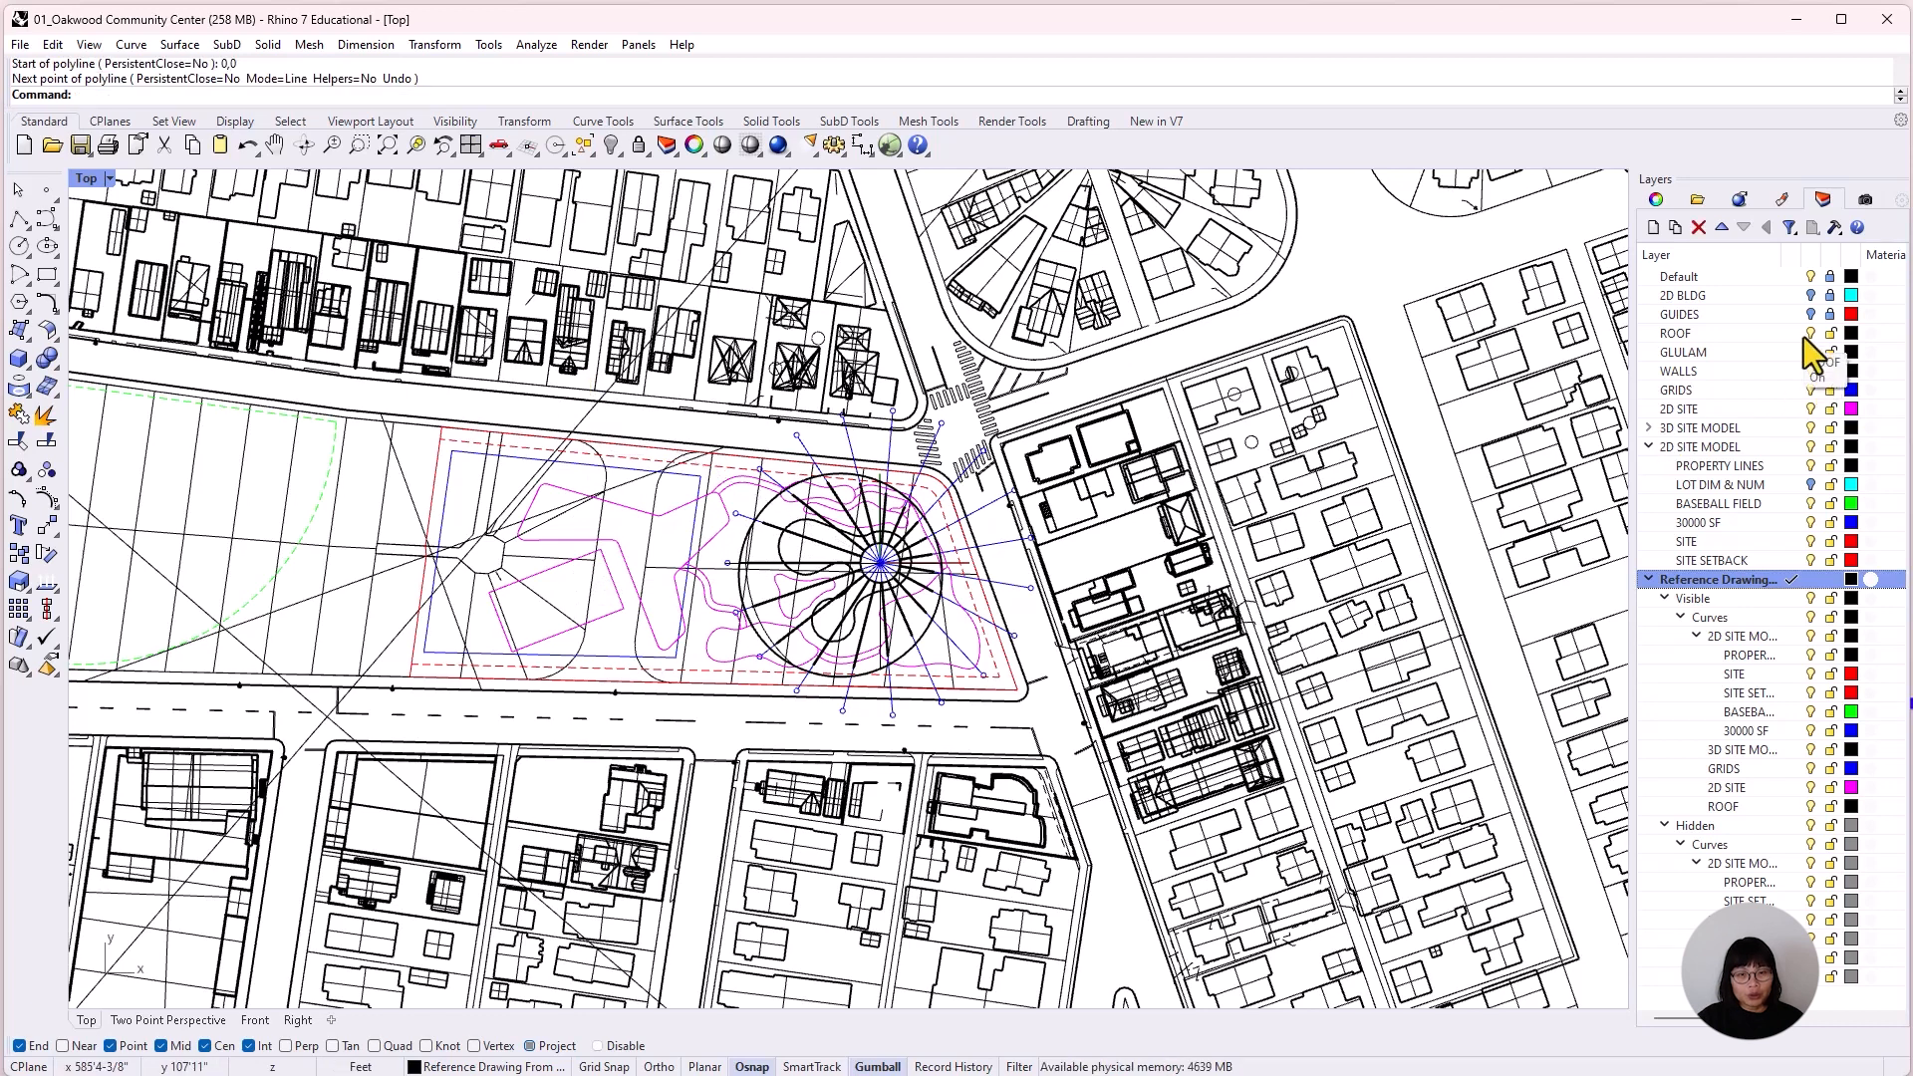
# Hide the ROOF, GLULAM, WALLS, GRIDS, 2D SITE, 3D SITE MODEL and 2D SITE MODEL layers.
pyautogui.click(1809, 335)
pyautogui.click(1809, 354)
pyautogui.click(1810, 372)
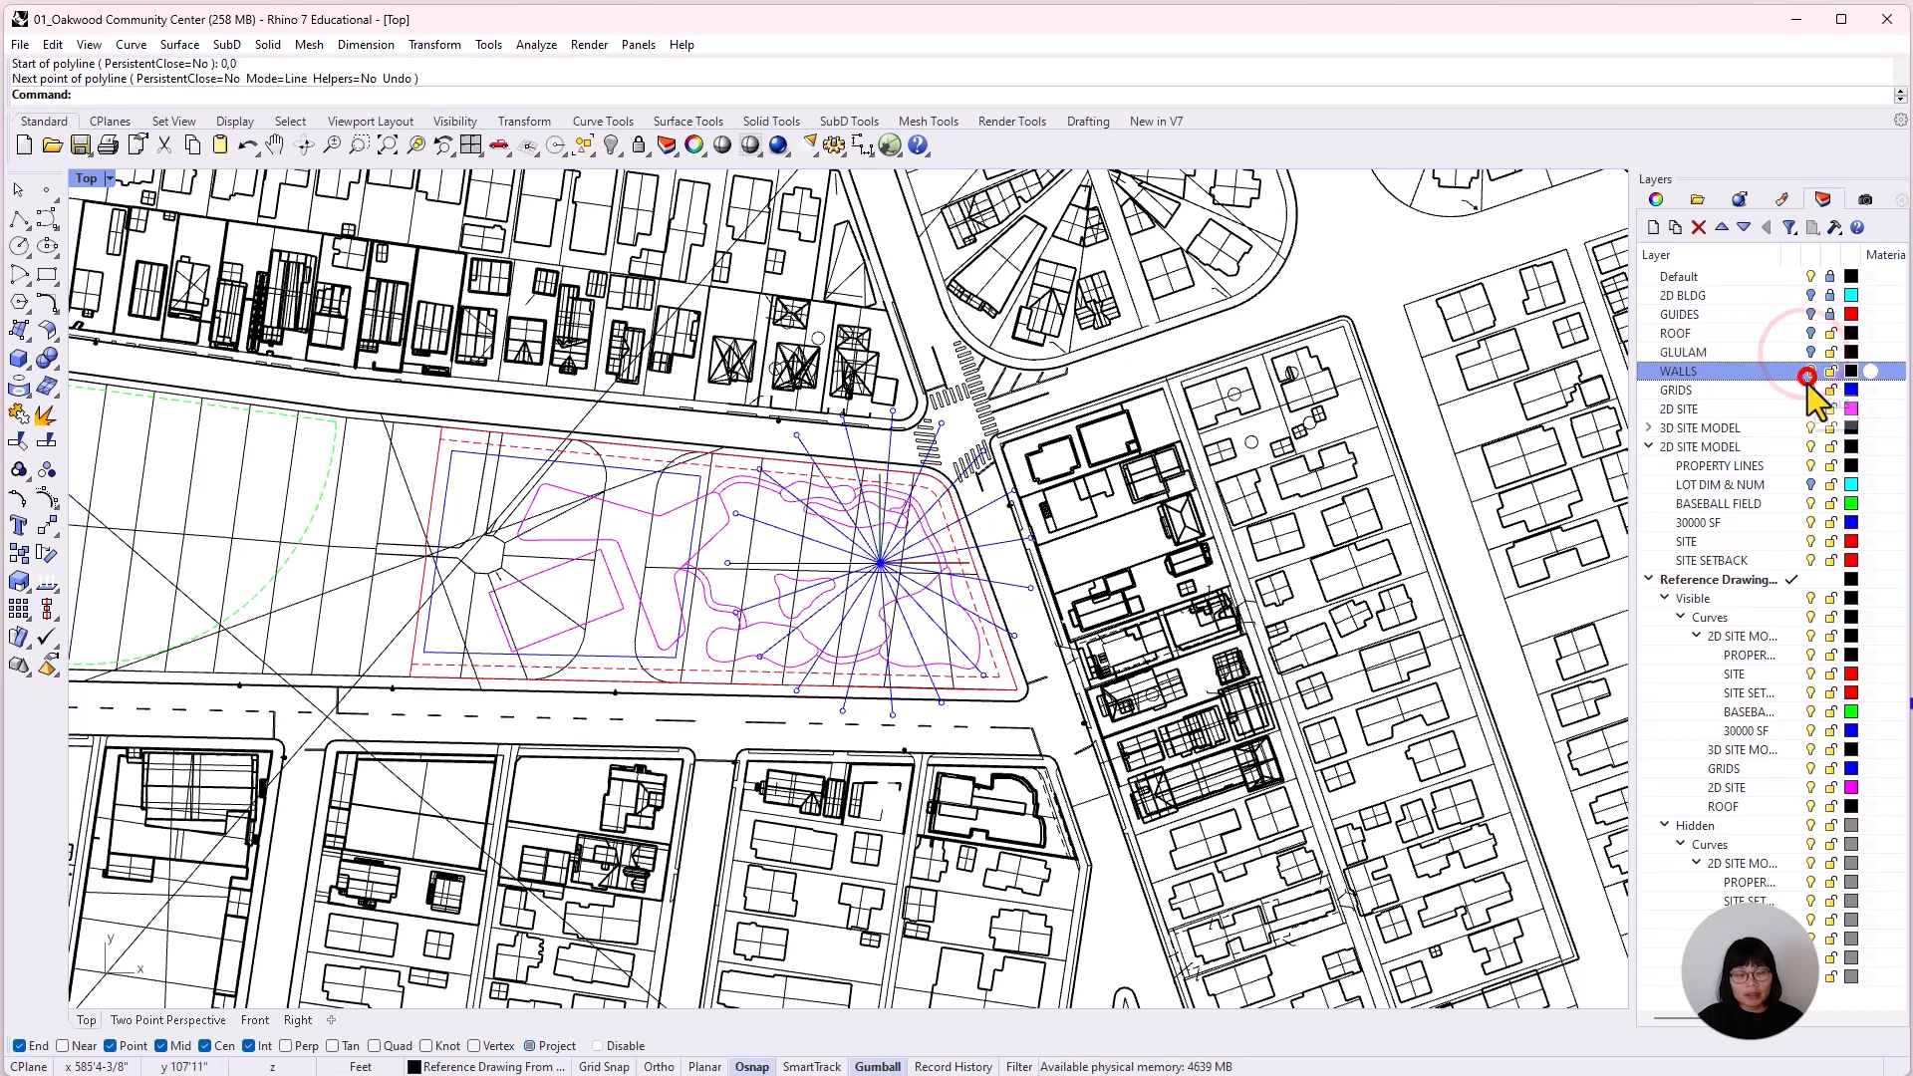
pyautogui.click(1812, 392)
pyautogui.click(1809, 410)
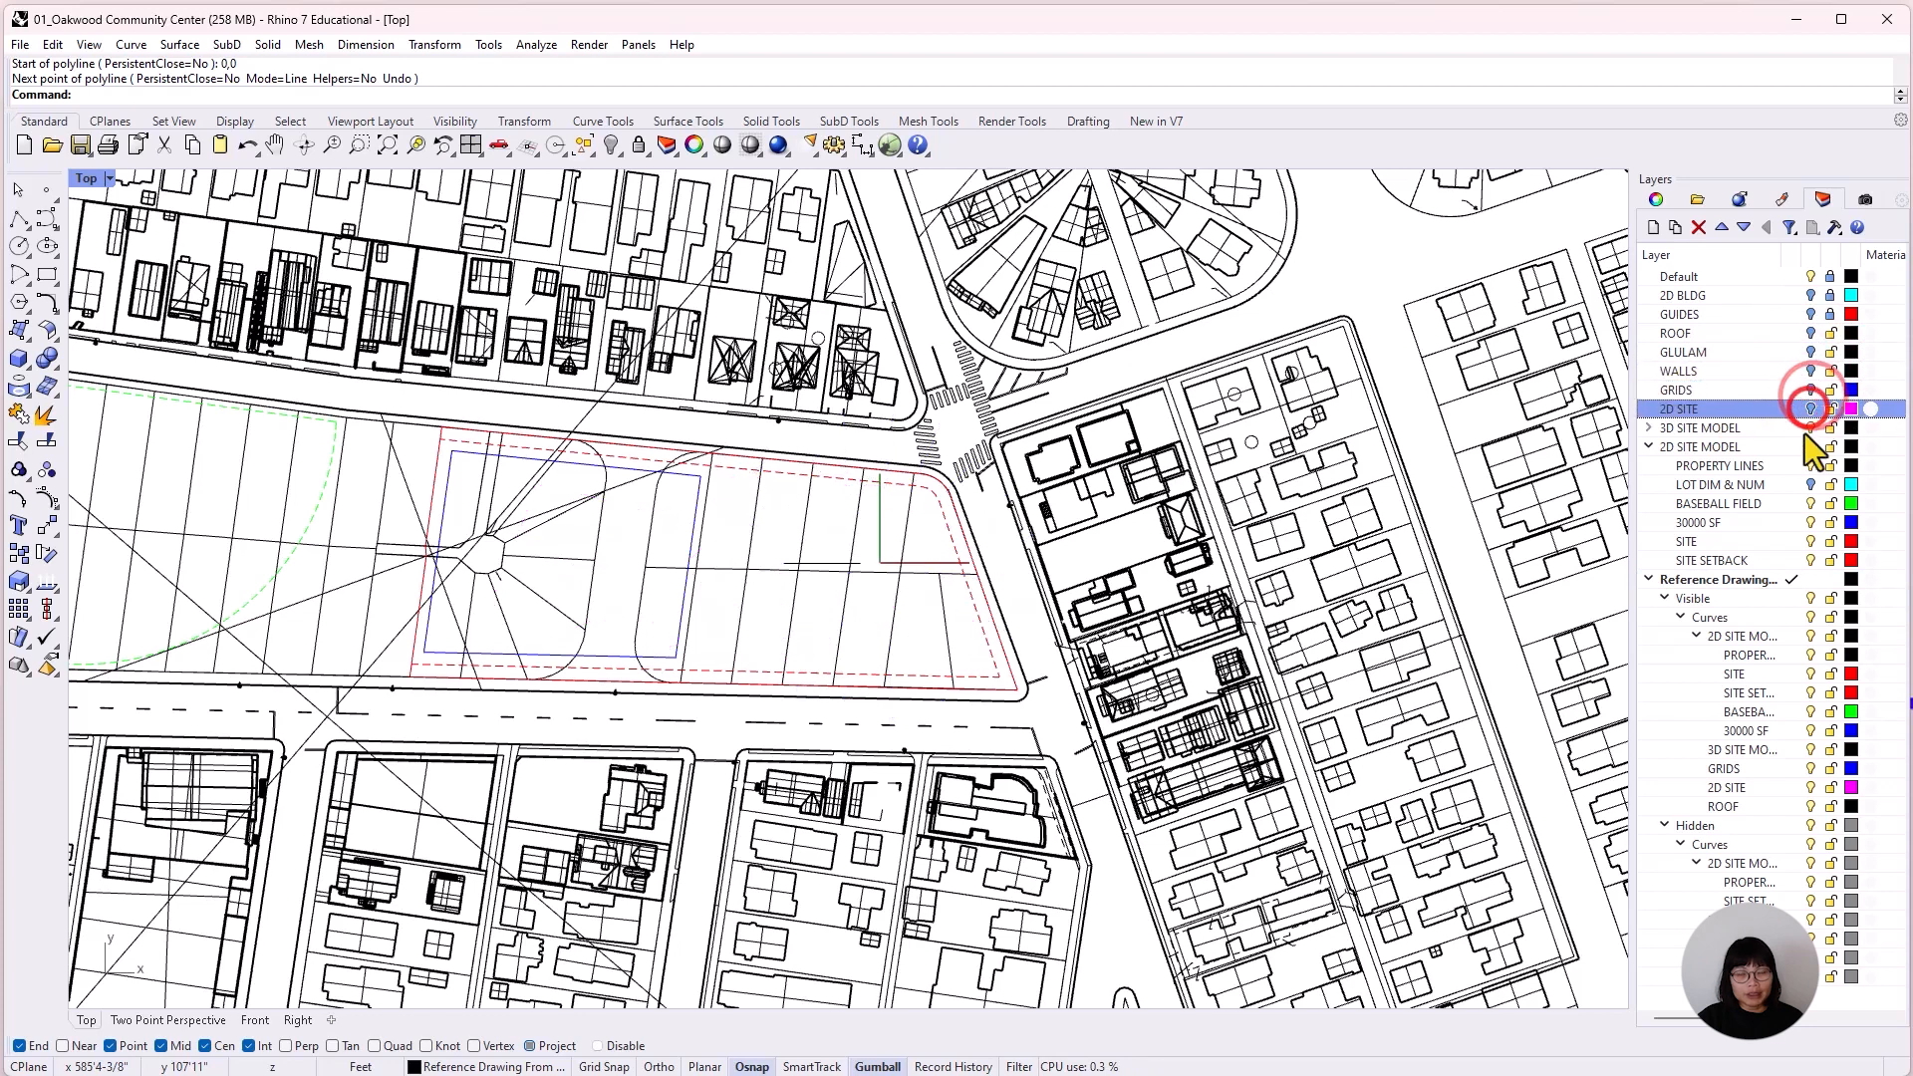
pyautogui.click(1805, 430)
pyautogui.click(1811, 448)
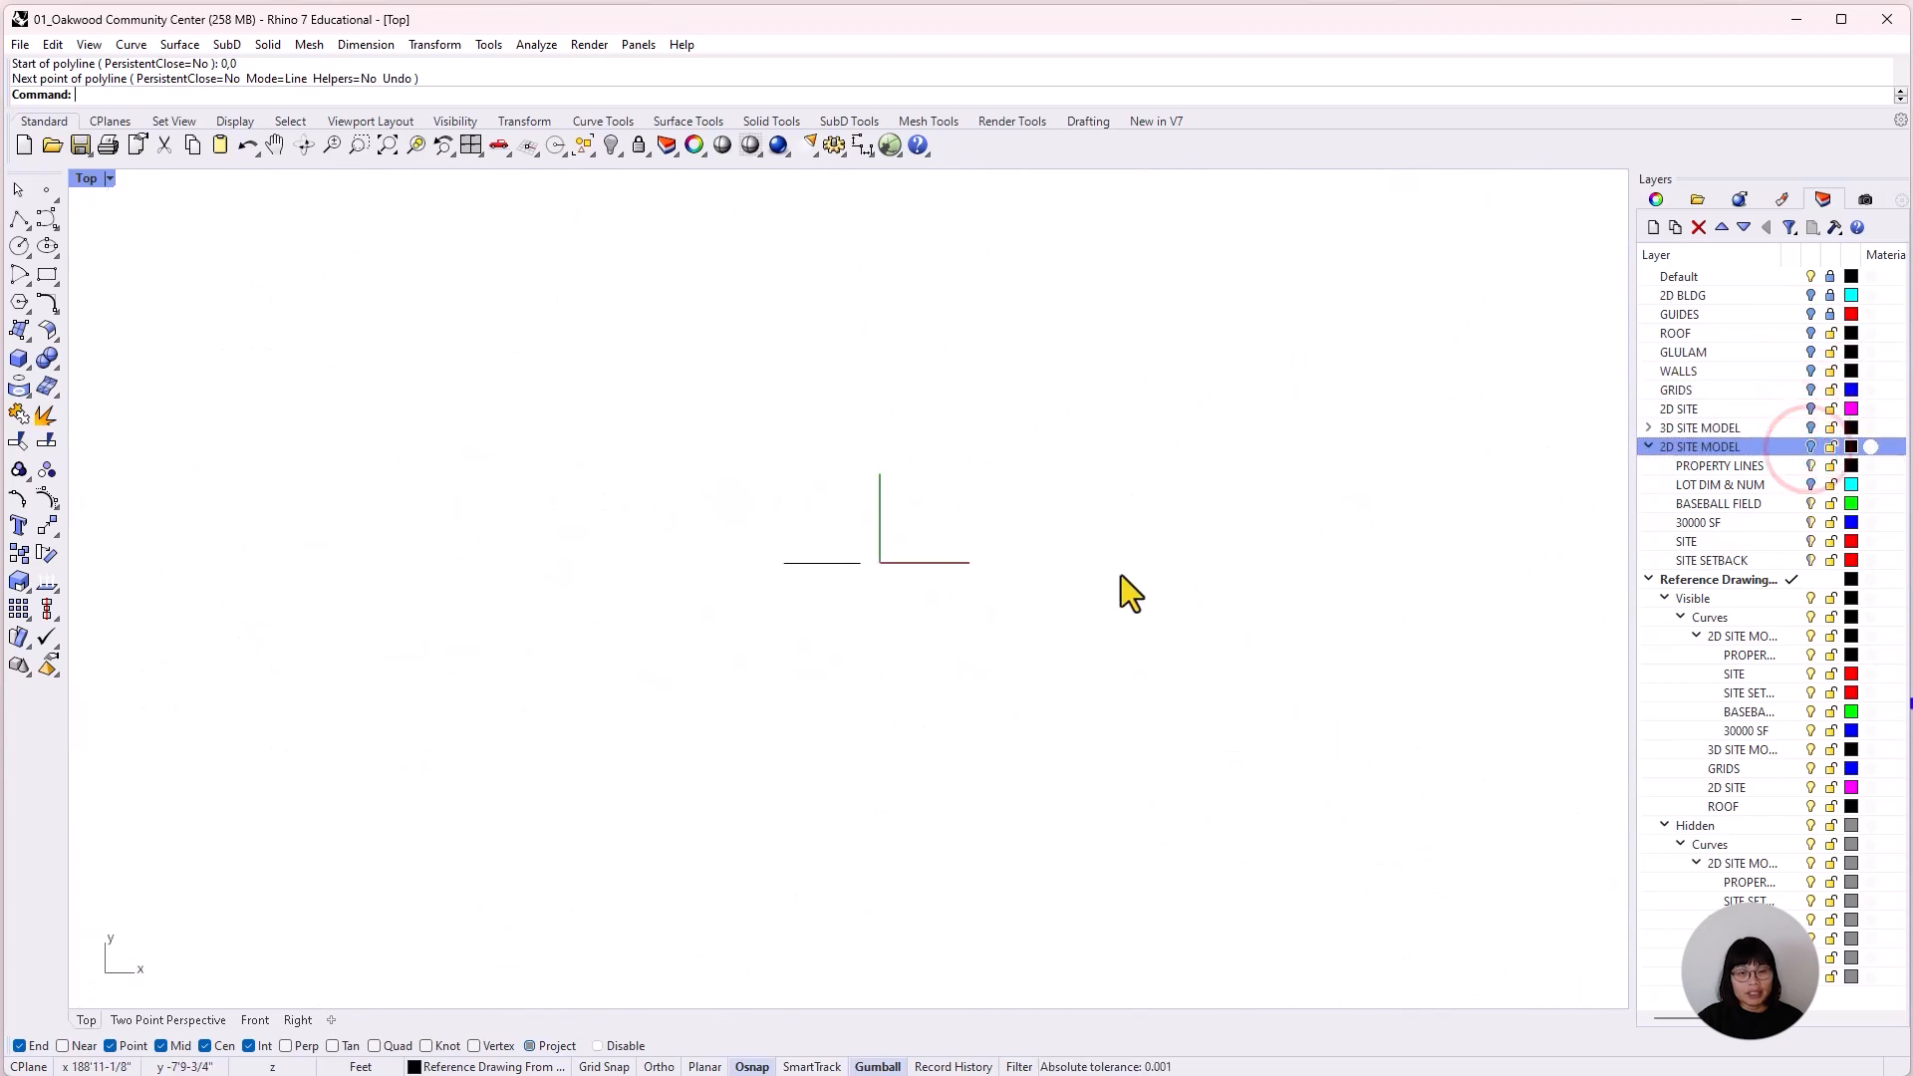
# Move all objects on the Reference Drawing From Rhino sublayers from the circular roof's center to 0,0.
pyautogui.middleClick(1228, 760)
pyautogui.click(1268, 745)
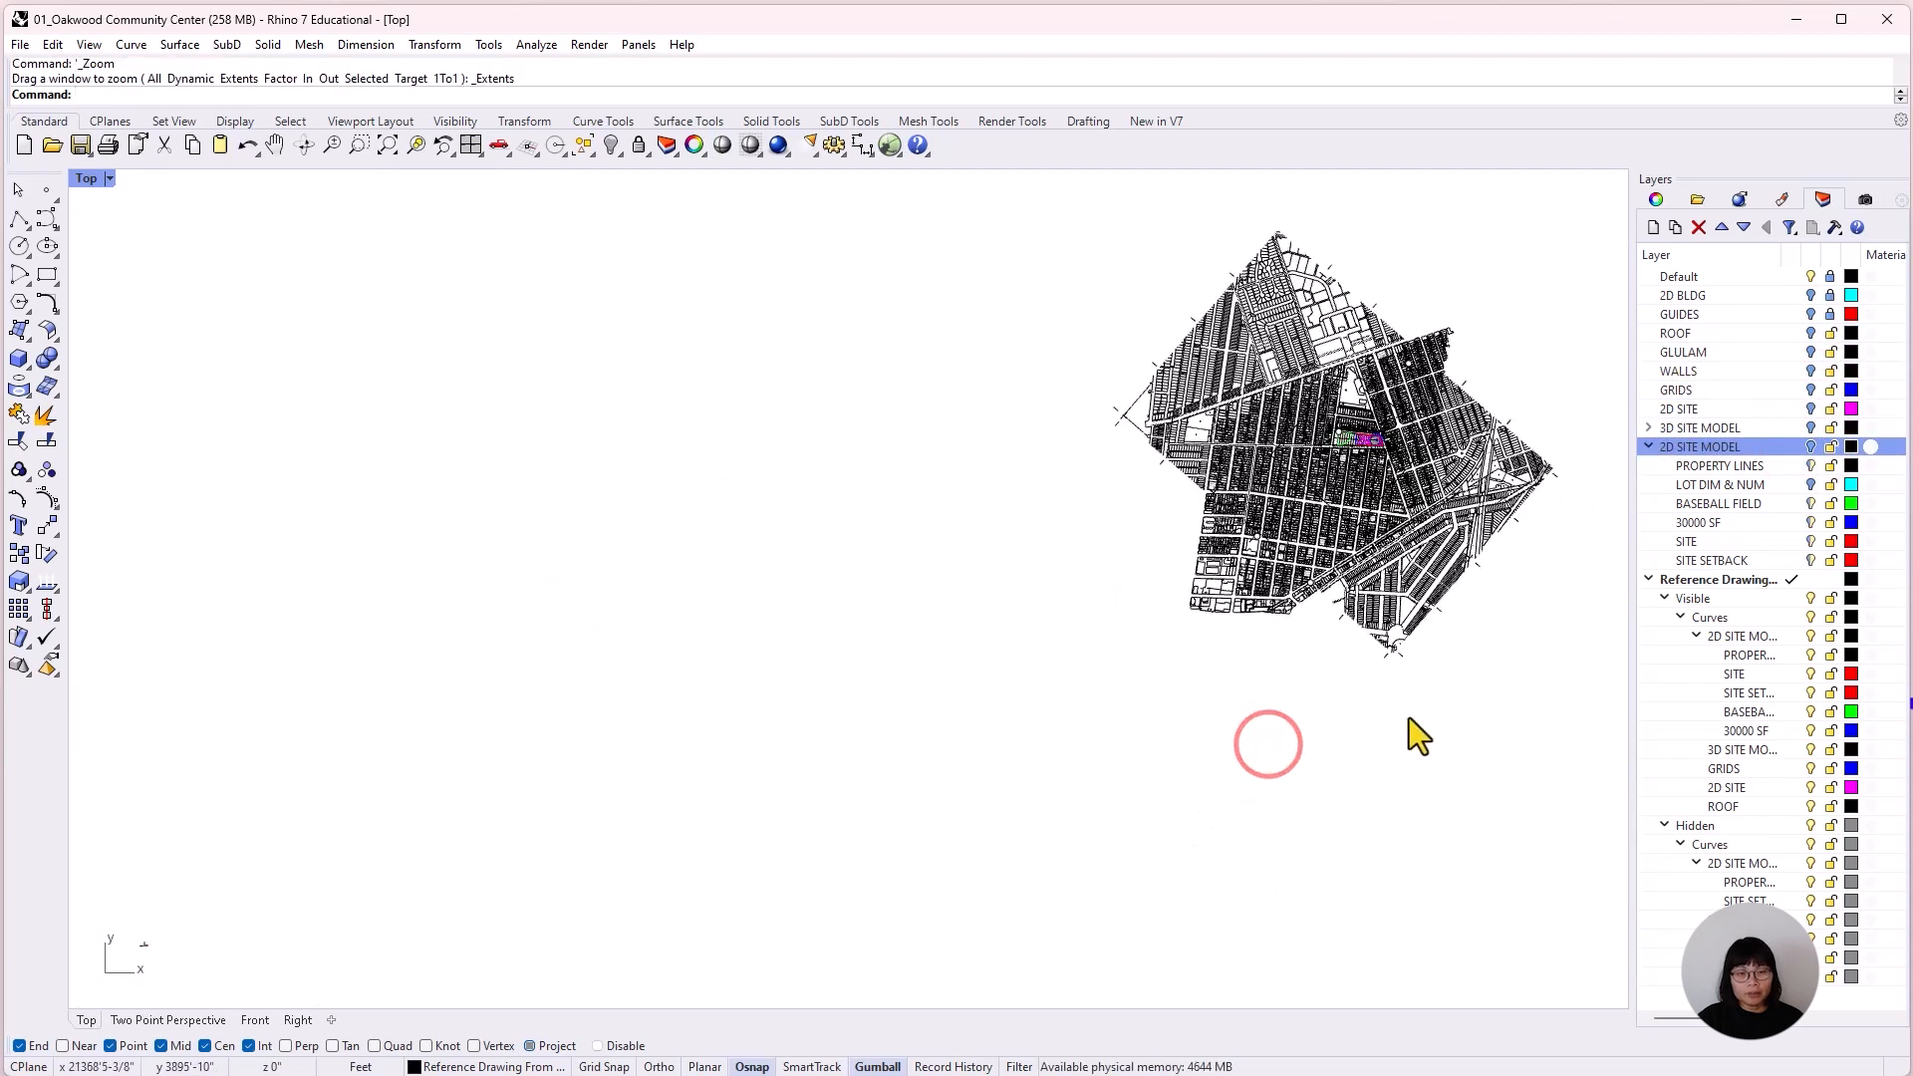
pyautogui.moveTo(1422, 735); pyautogui.dragTo(1156, 877, button='right')
pyautogui.scroll(2, 1198, 830)
pyautogui.scroll(-3, 1198, 829)
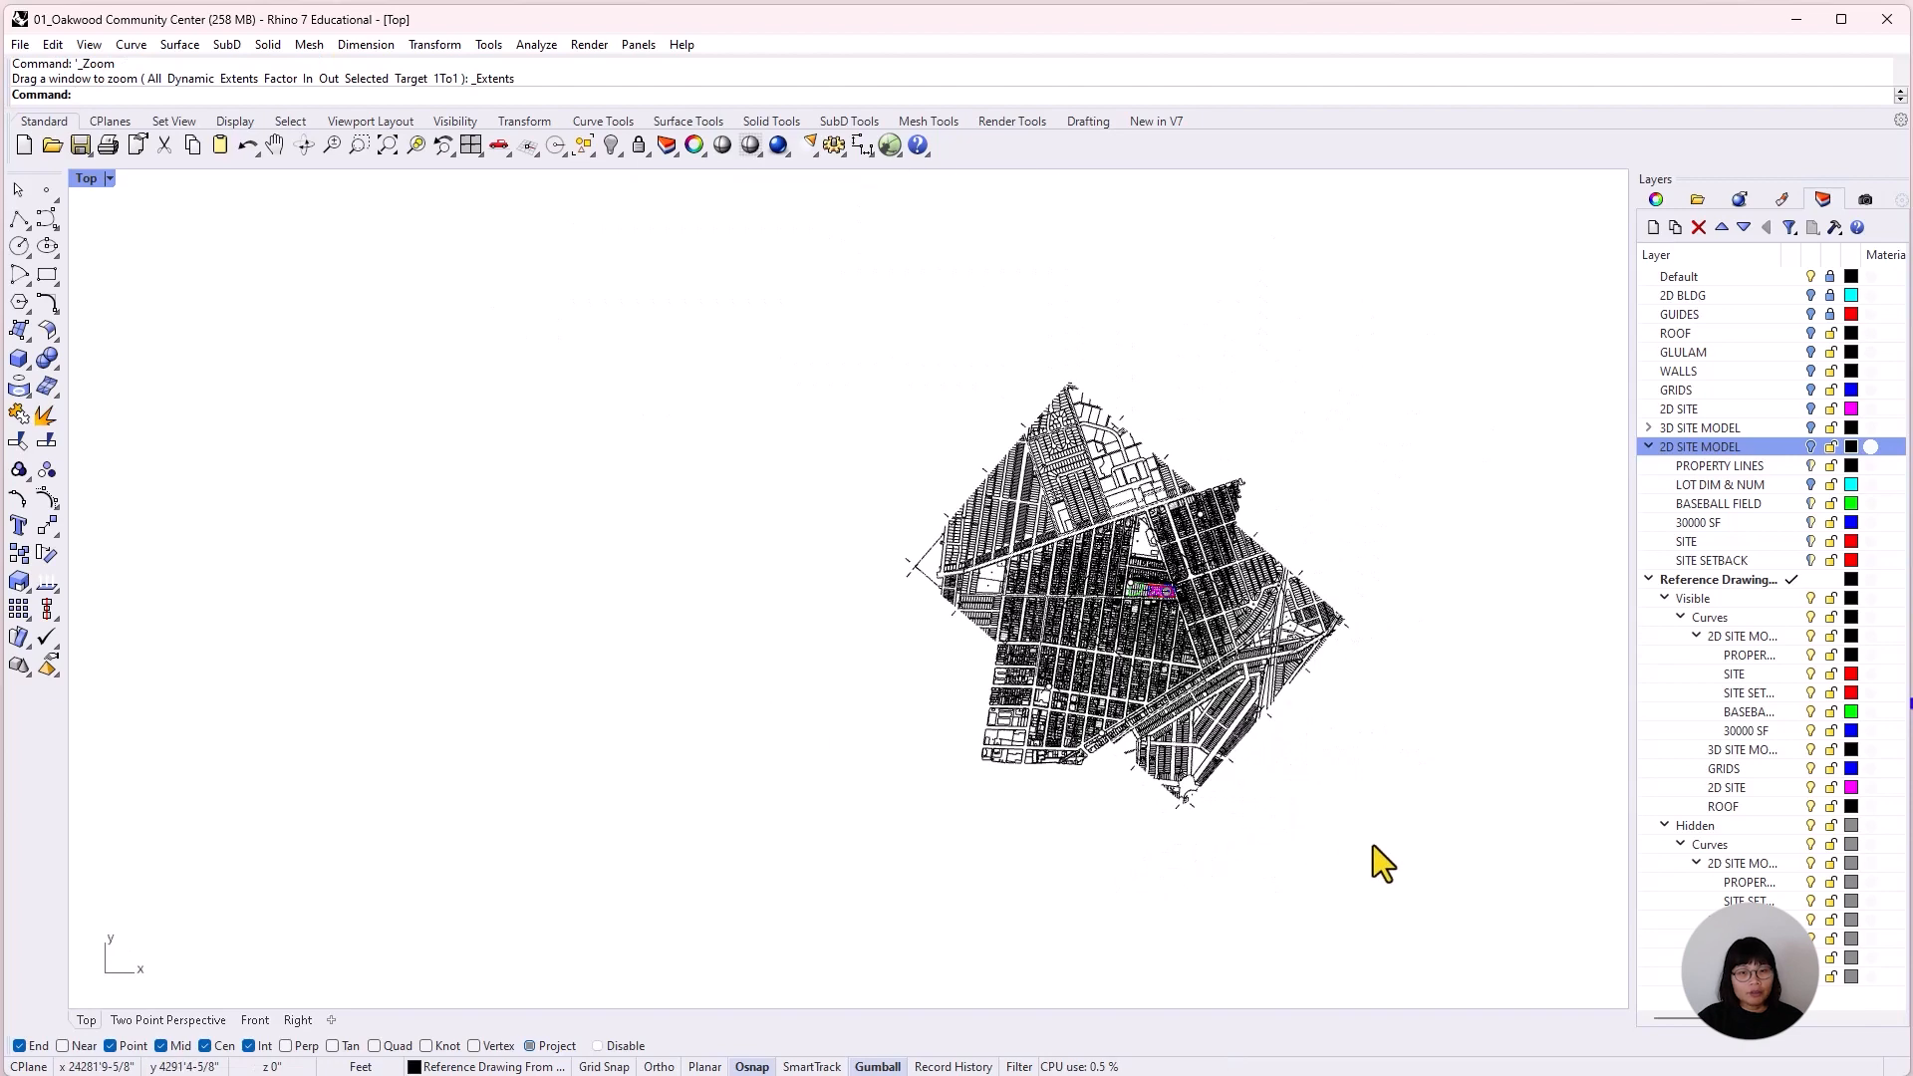
pyautogui.rightClick(1738, 584)
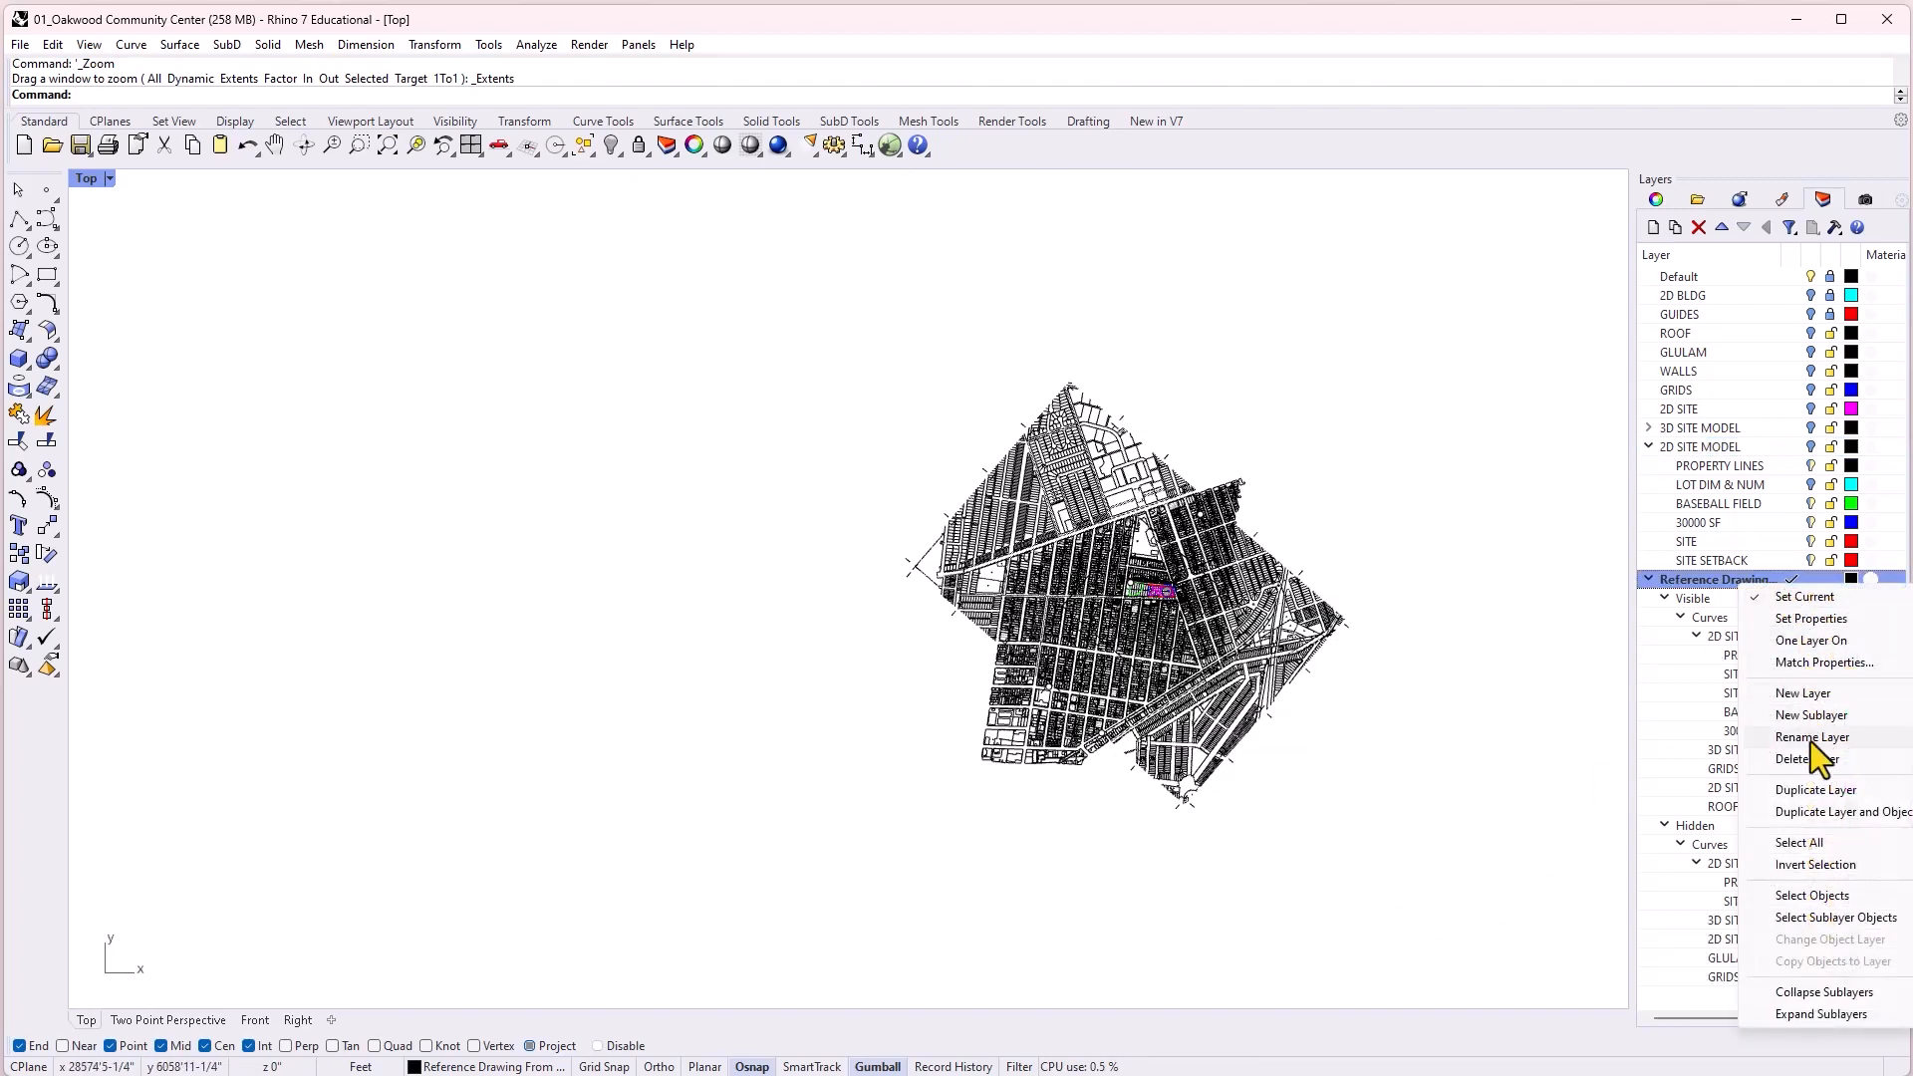
pyautogui.click(1814, 913)
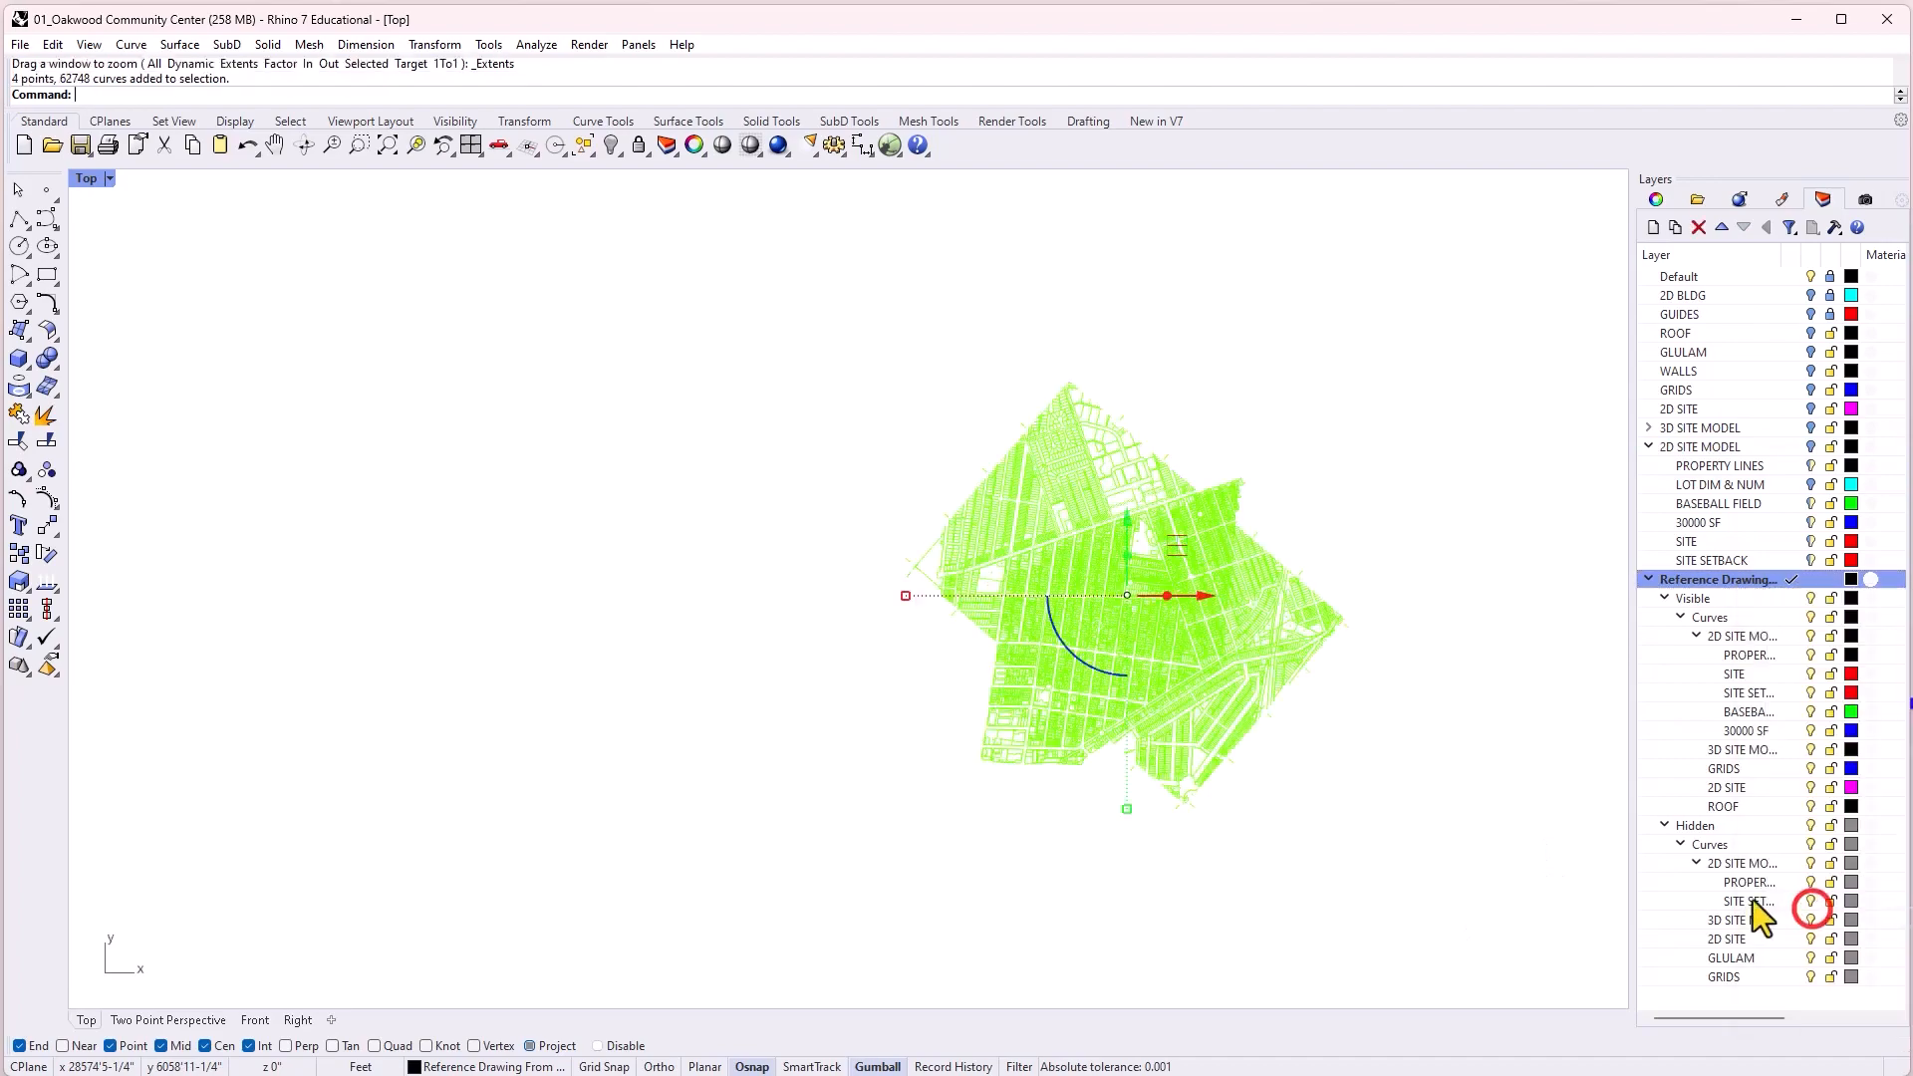
pyautogui.write('Move')
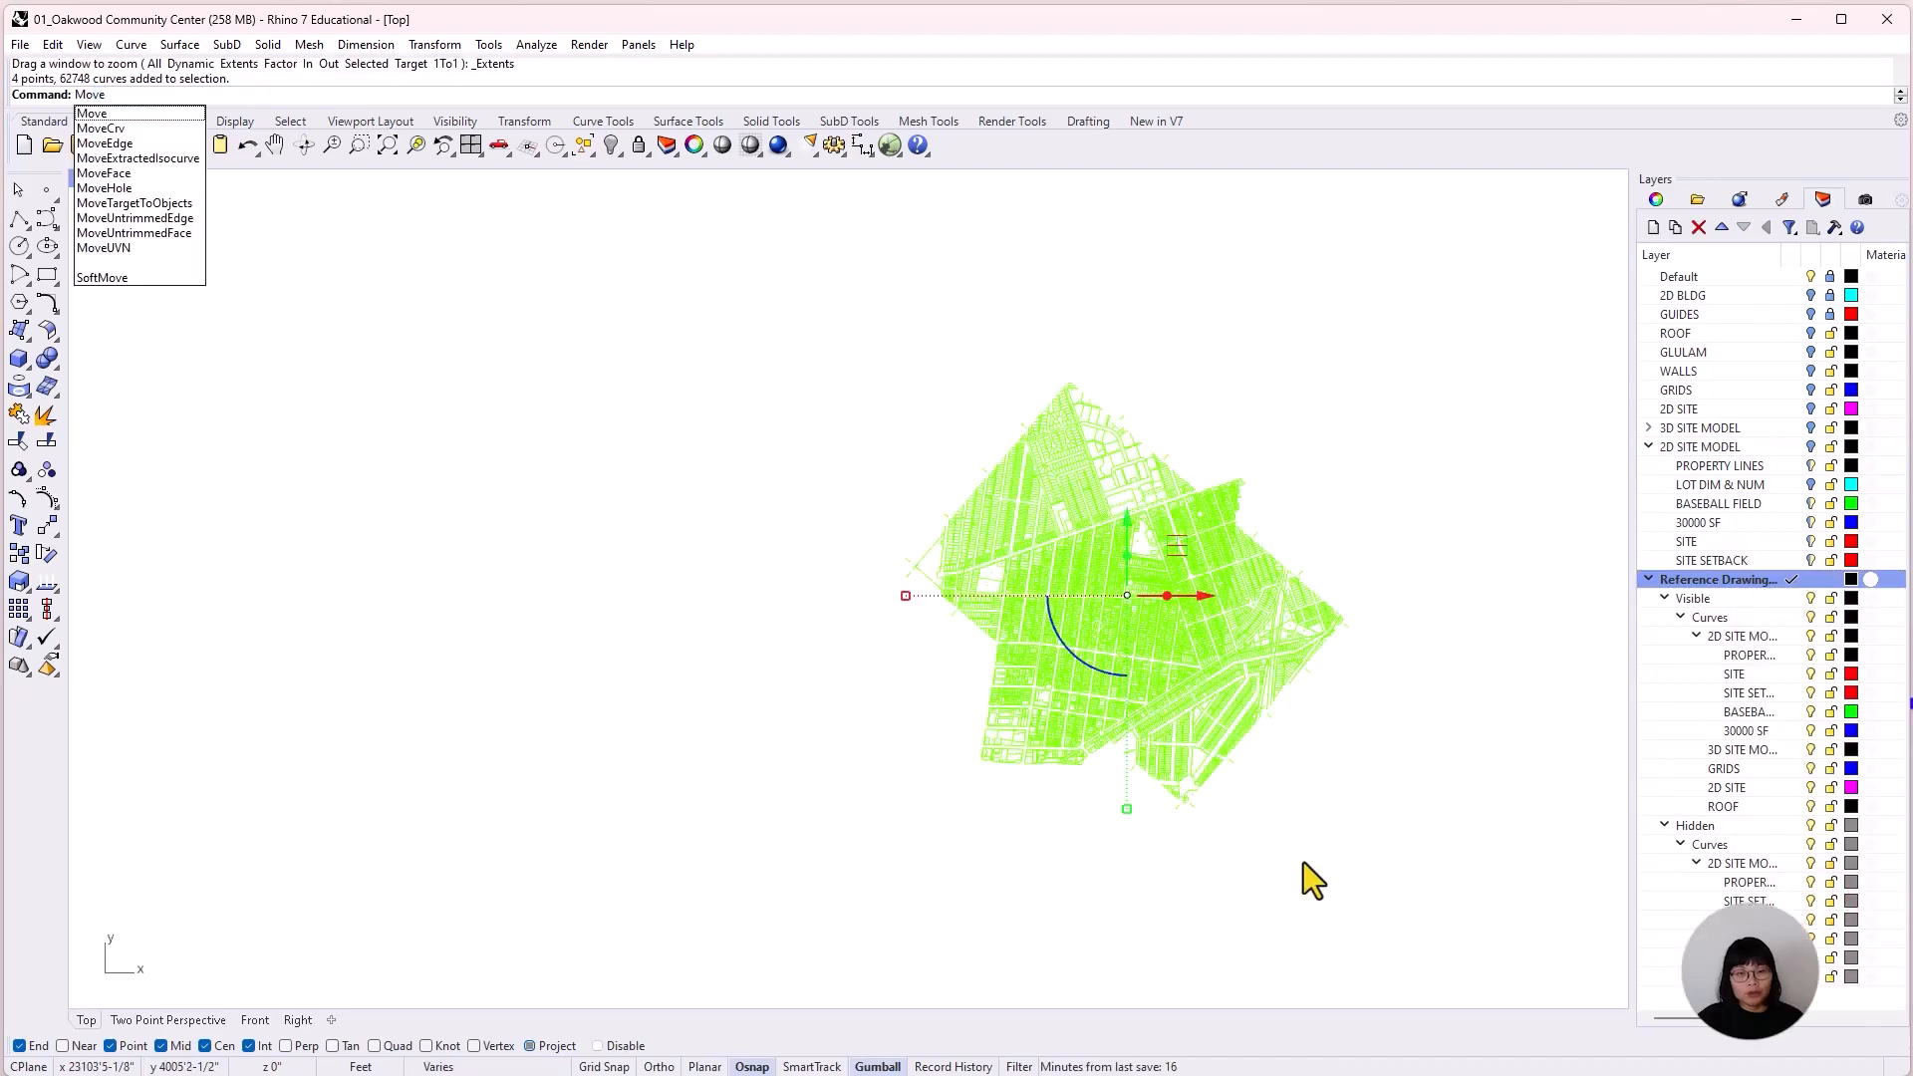
pyautogui.press('Return')
pyautogui.scroll(3, 1163, 570)
pyautogui.scroll(10, 1163, 570)
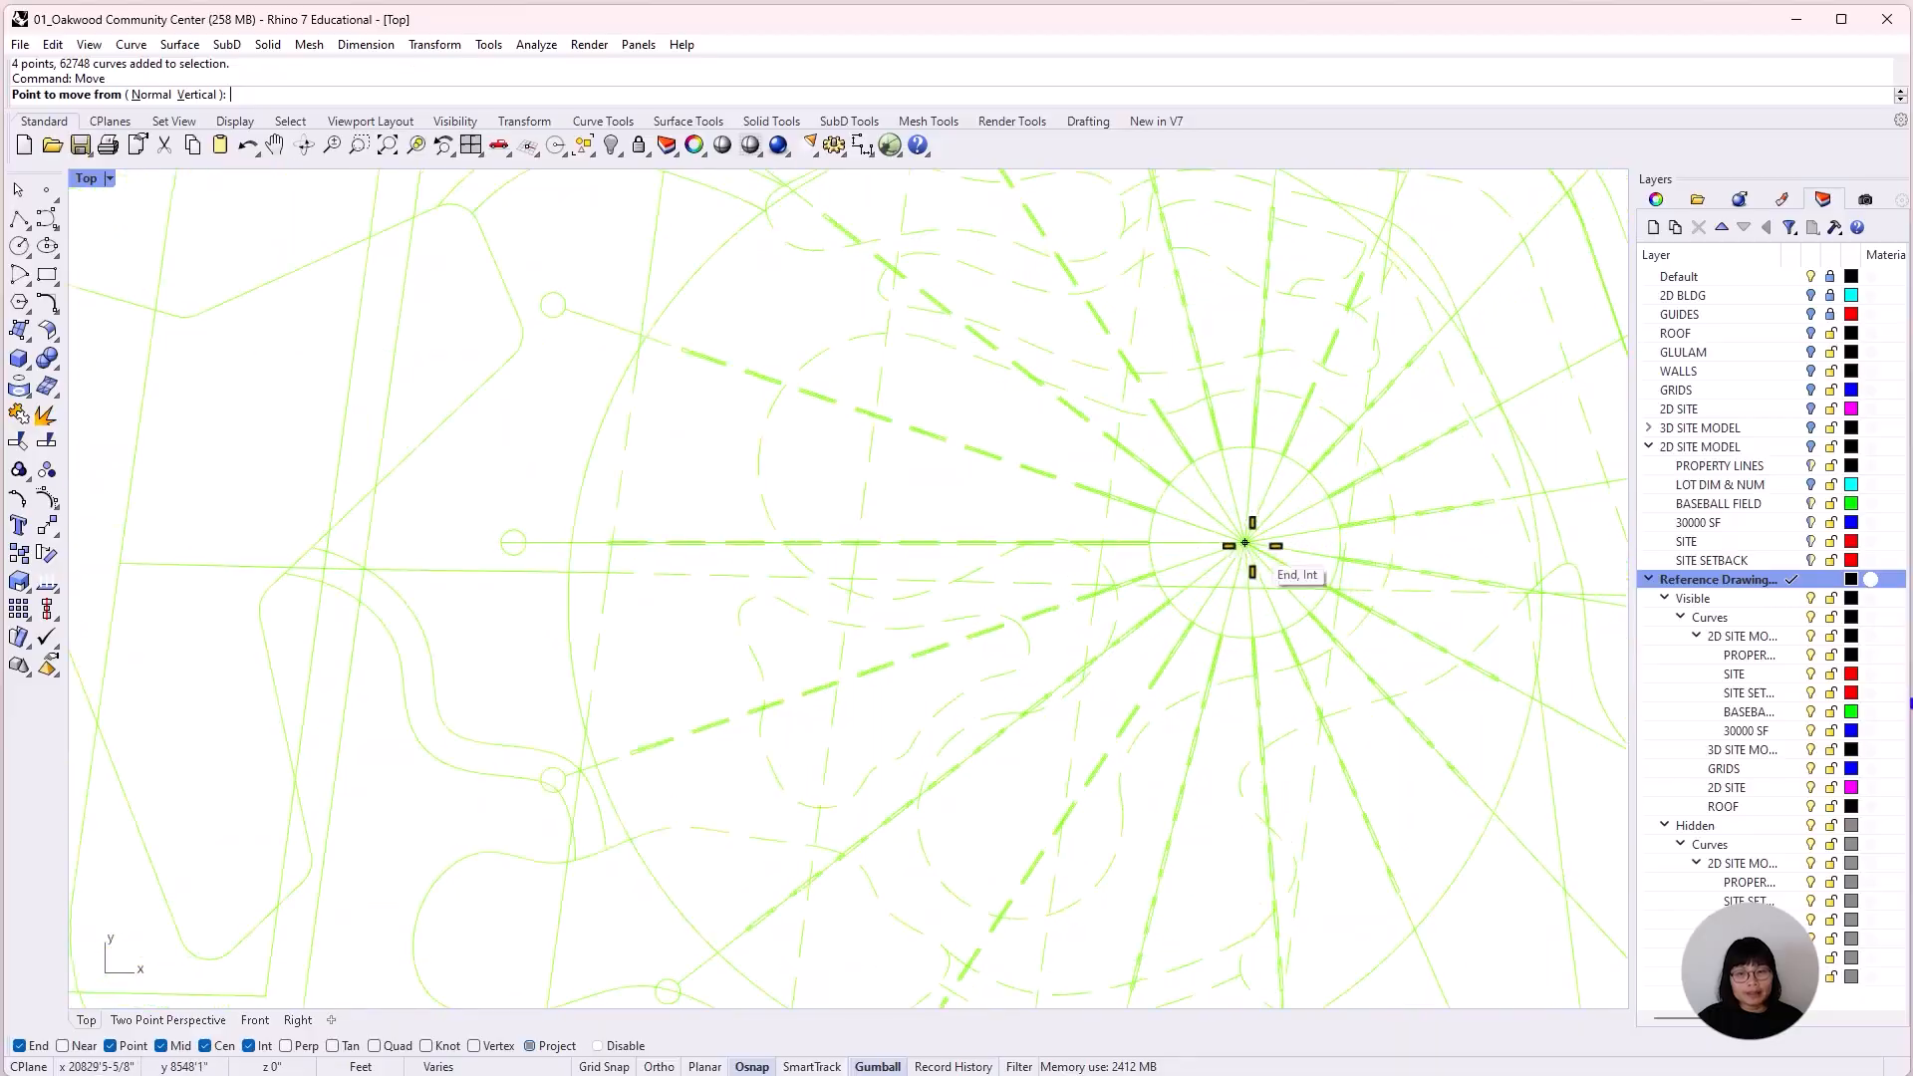
pyautogui.click(1246, 543)
pyautogui.scroll(-10, 1178, 666)
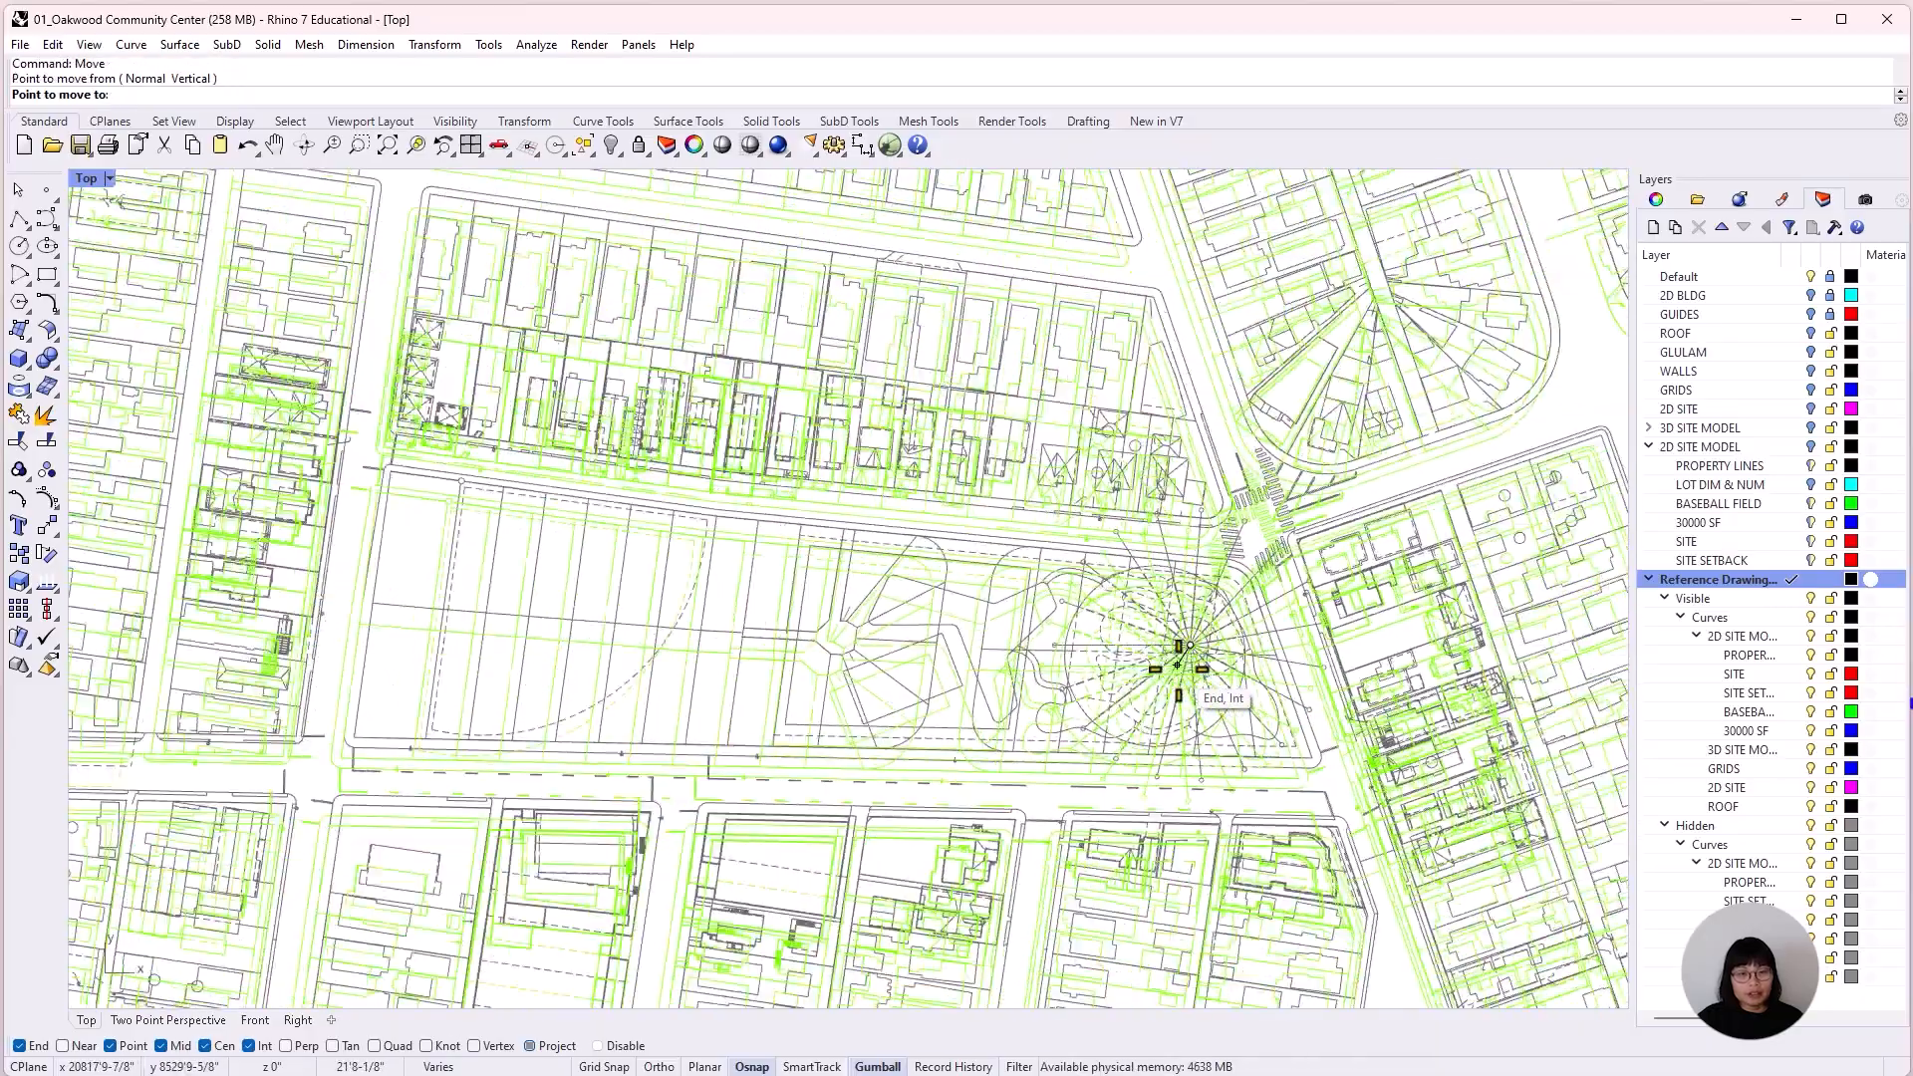
pyautogui.scroll(-10, 1178, 666)
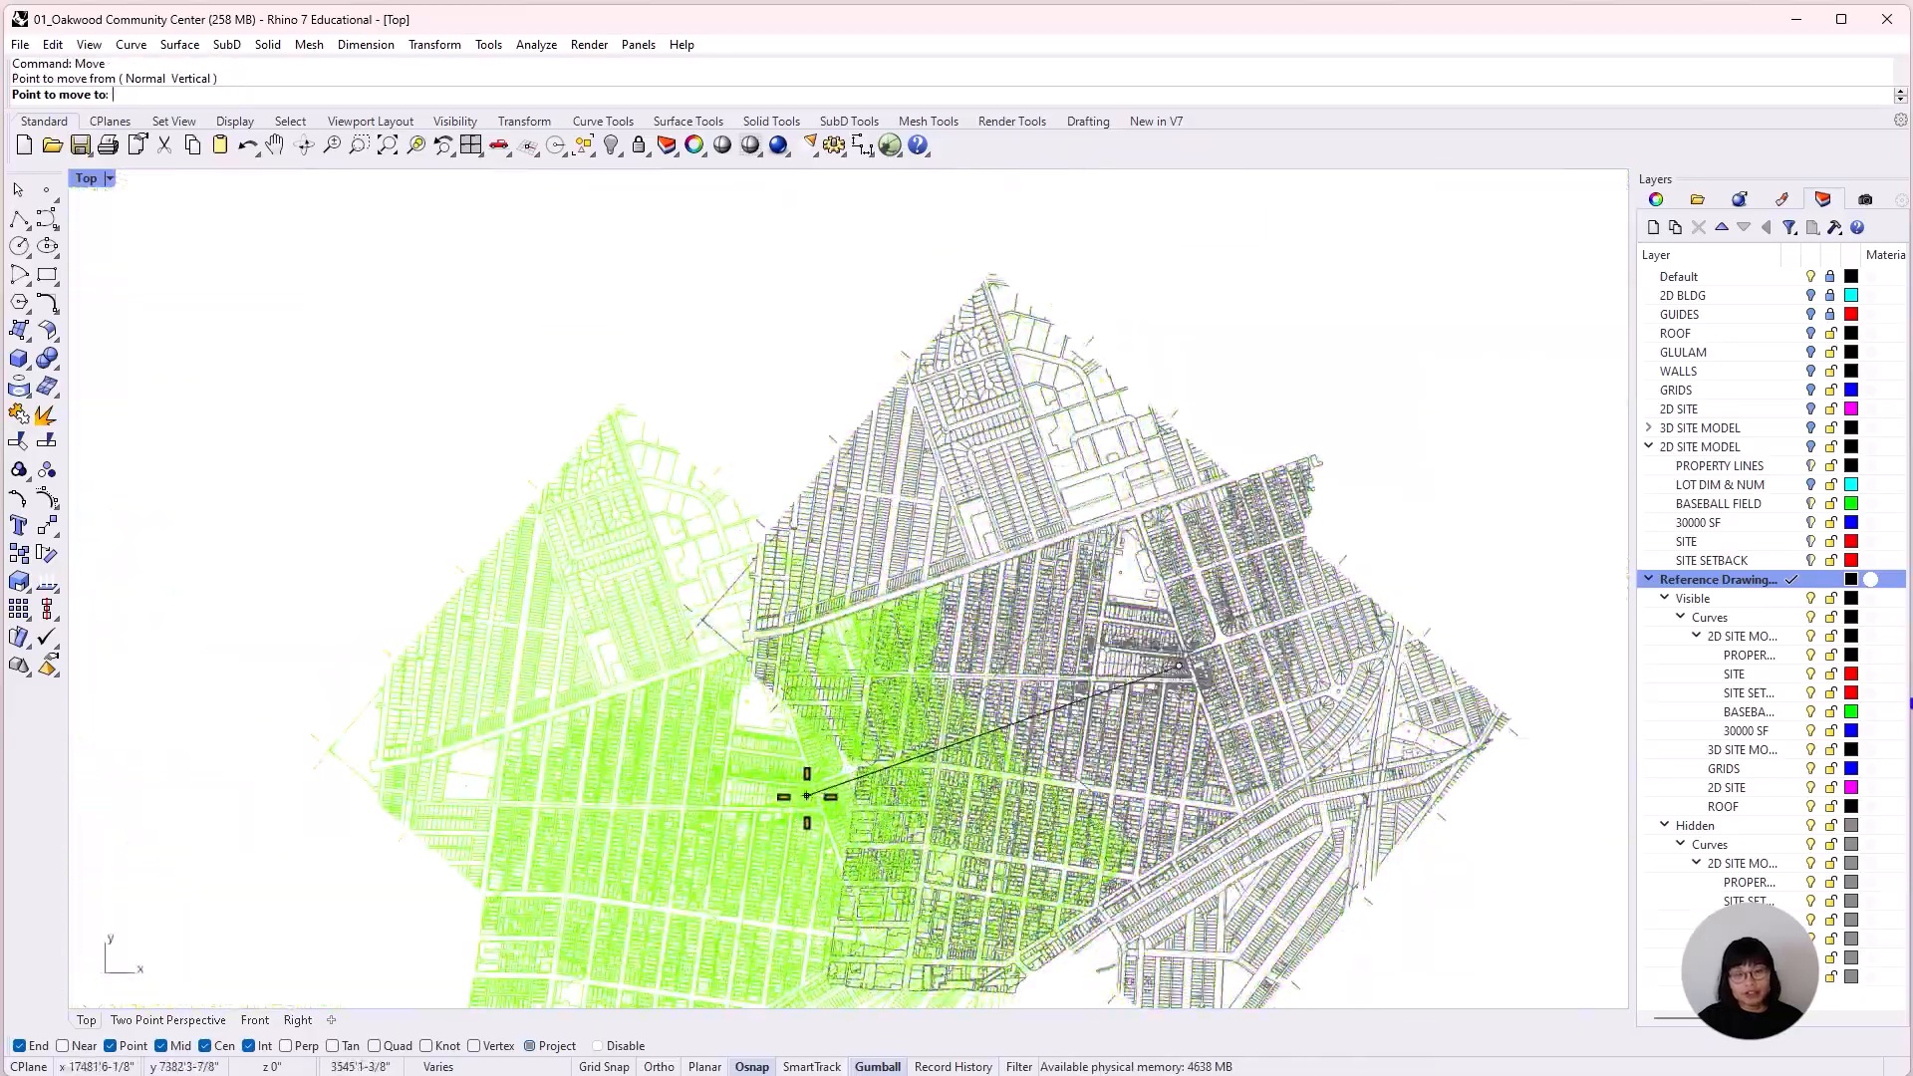
pyautogui.write('0,0')
pyautogui.press('Return')
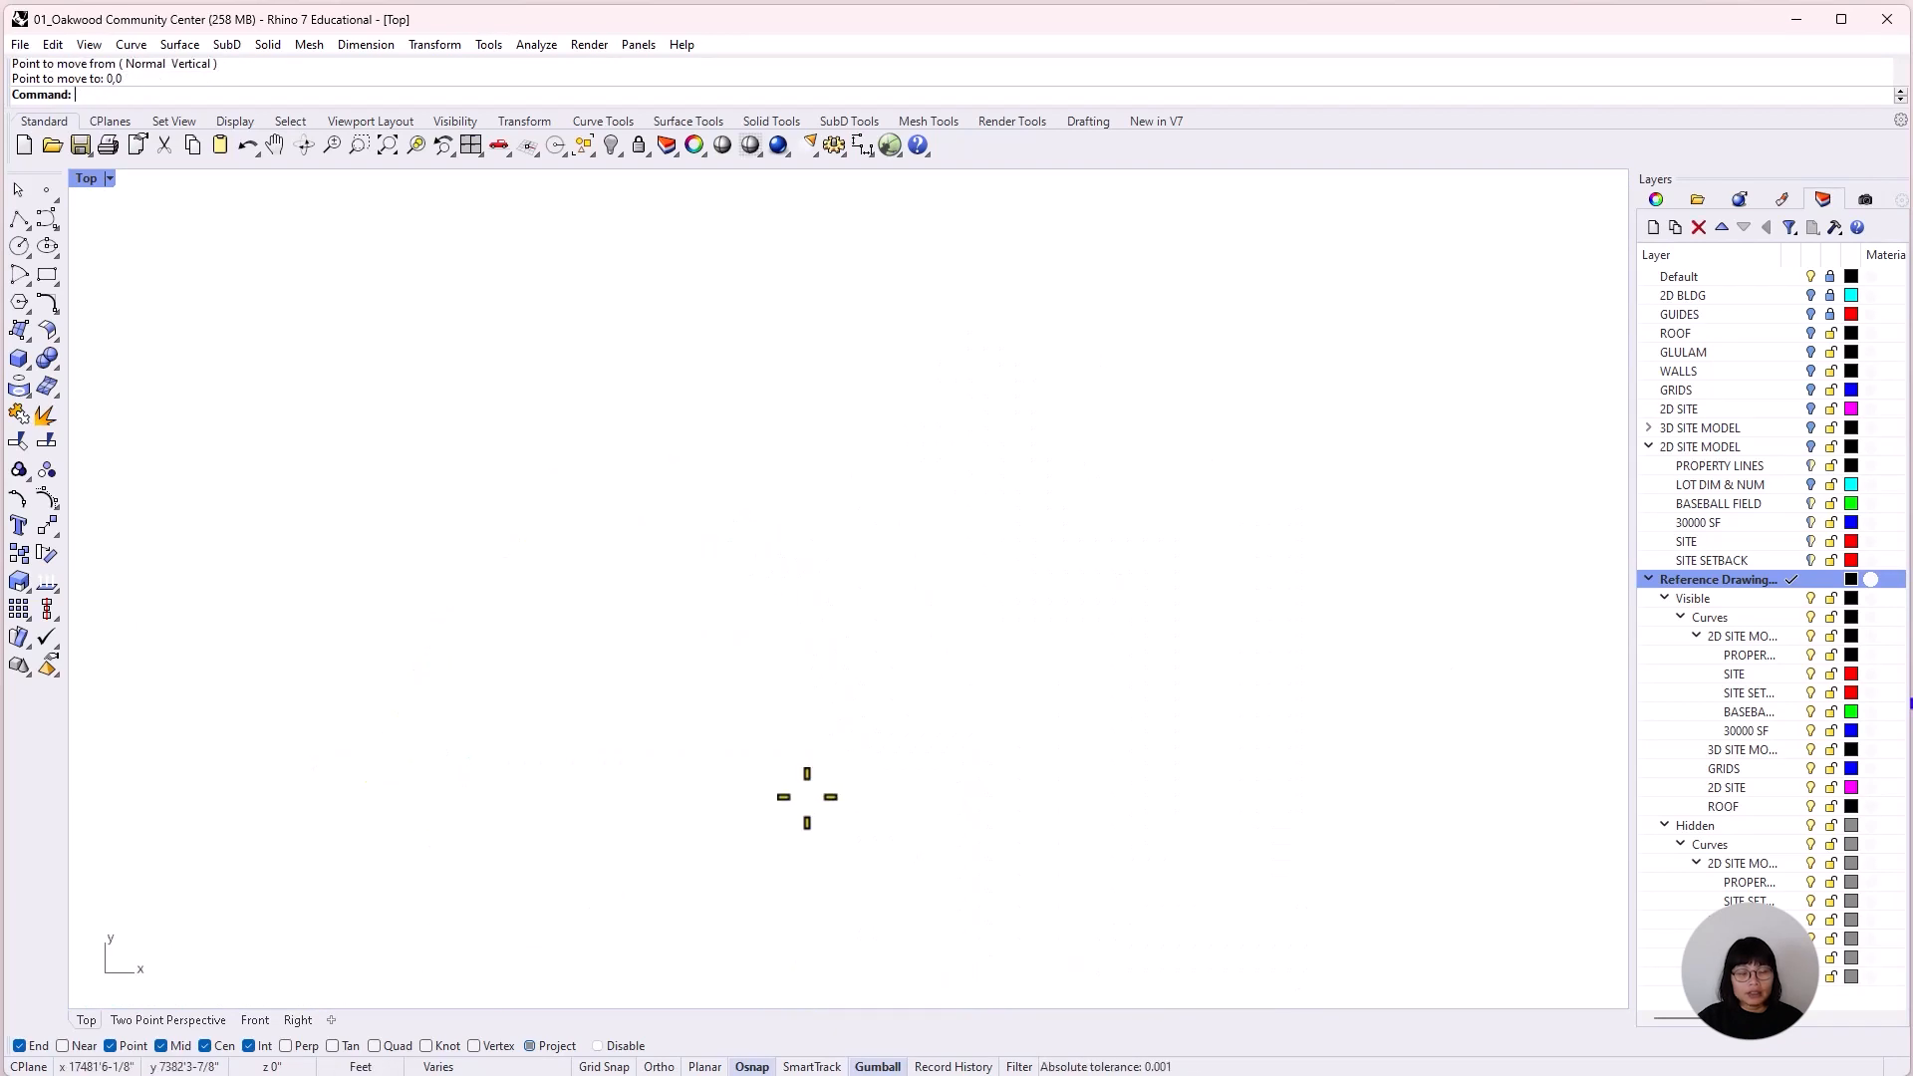
# Check the position of the moved drawing's circular roof center relative to the origin.
pyautogui.press('Return')
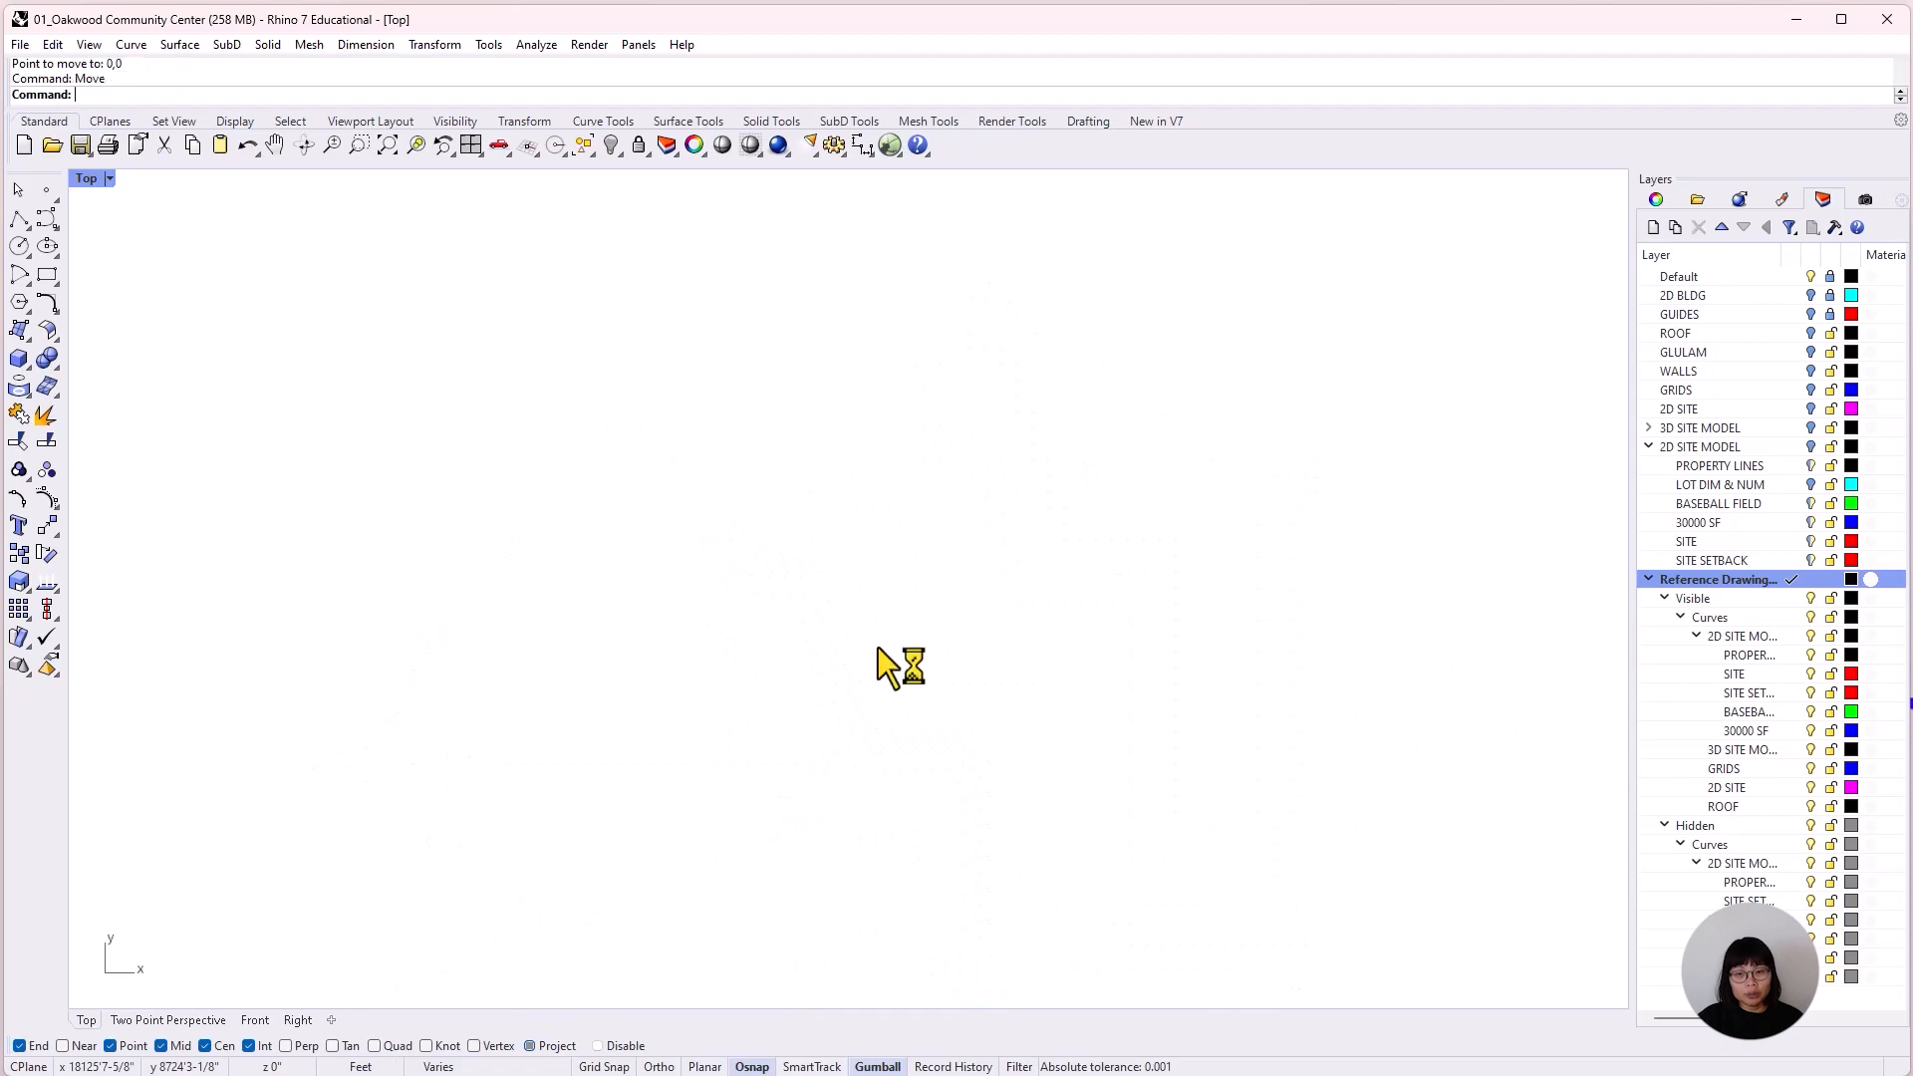
pyautogui.scroll(-3, 847, 745)
pyautogui.press('Escape')
pyautogui.scroll(-10, 846, 747)
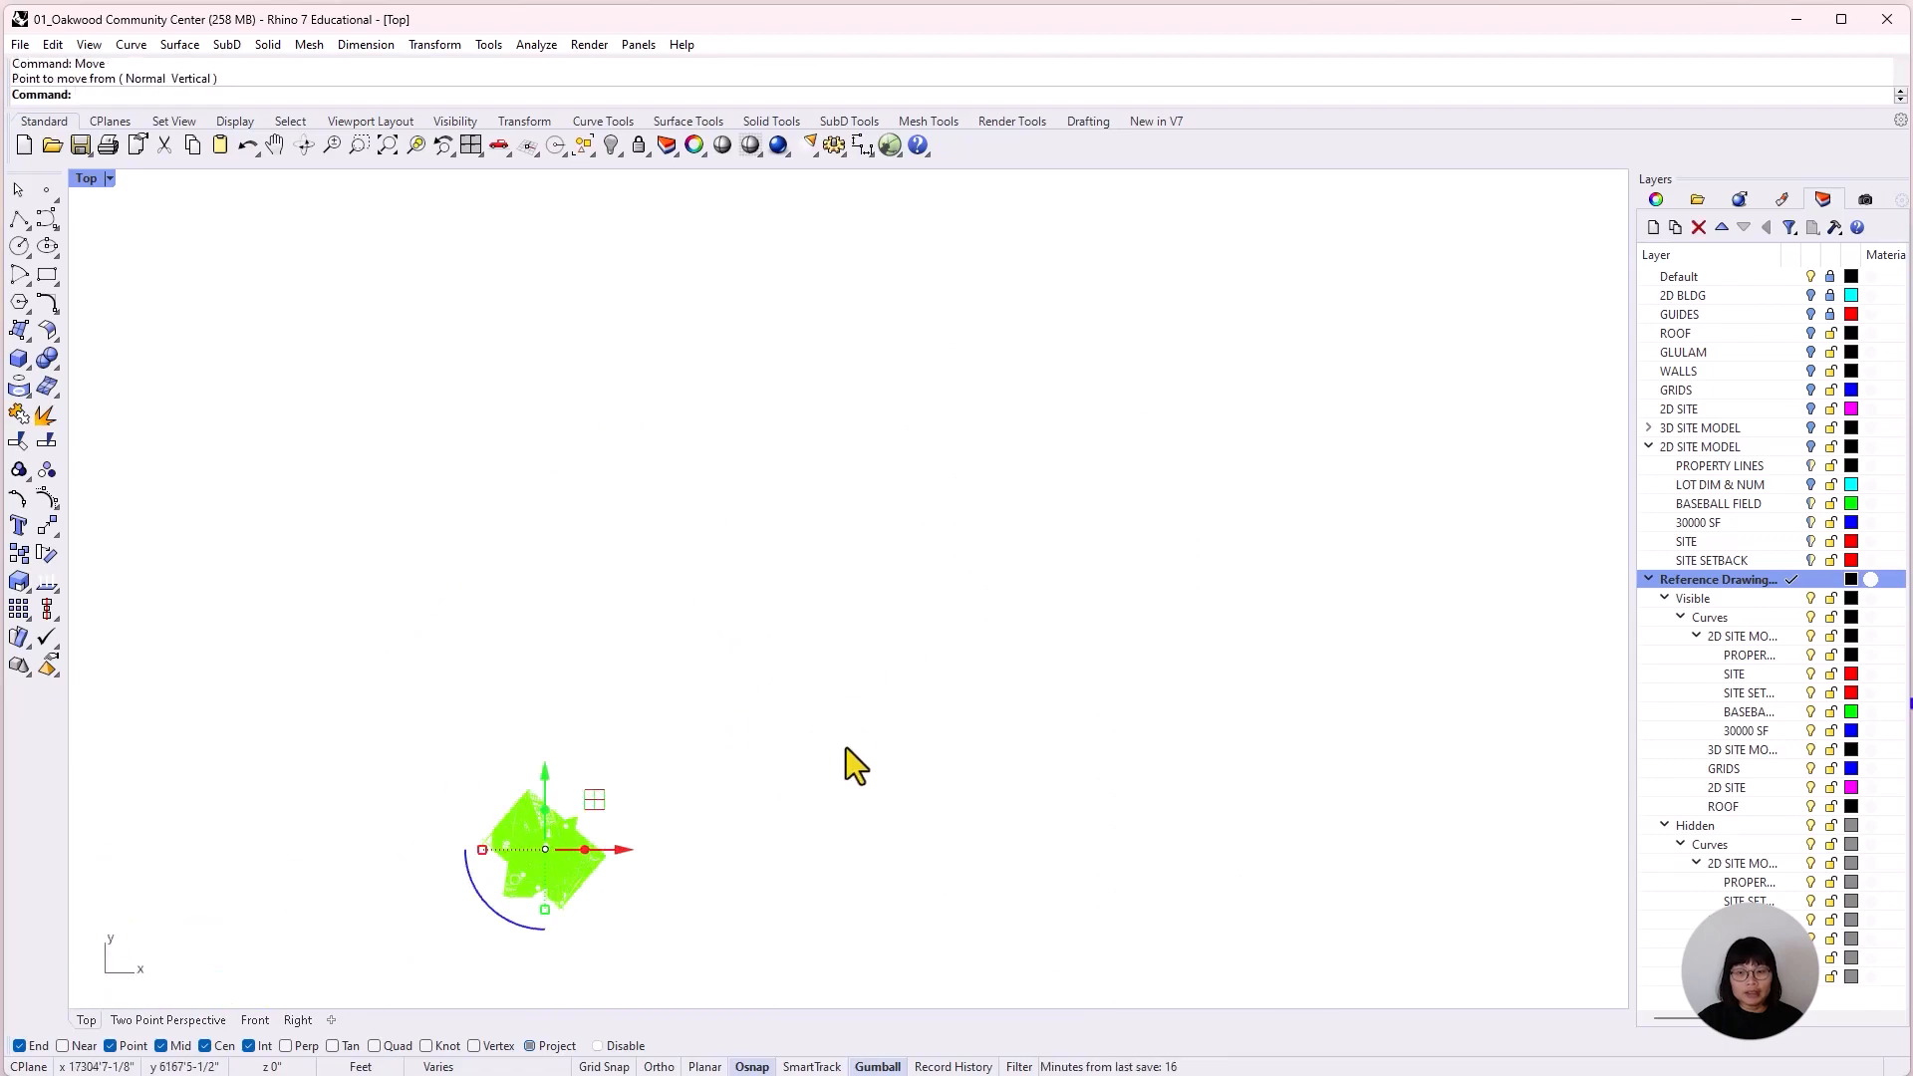
pyautogui.scroll(10, 689, 803)
pyautogui.scroll(10, 688, 818)
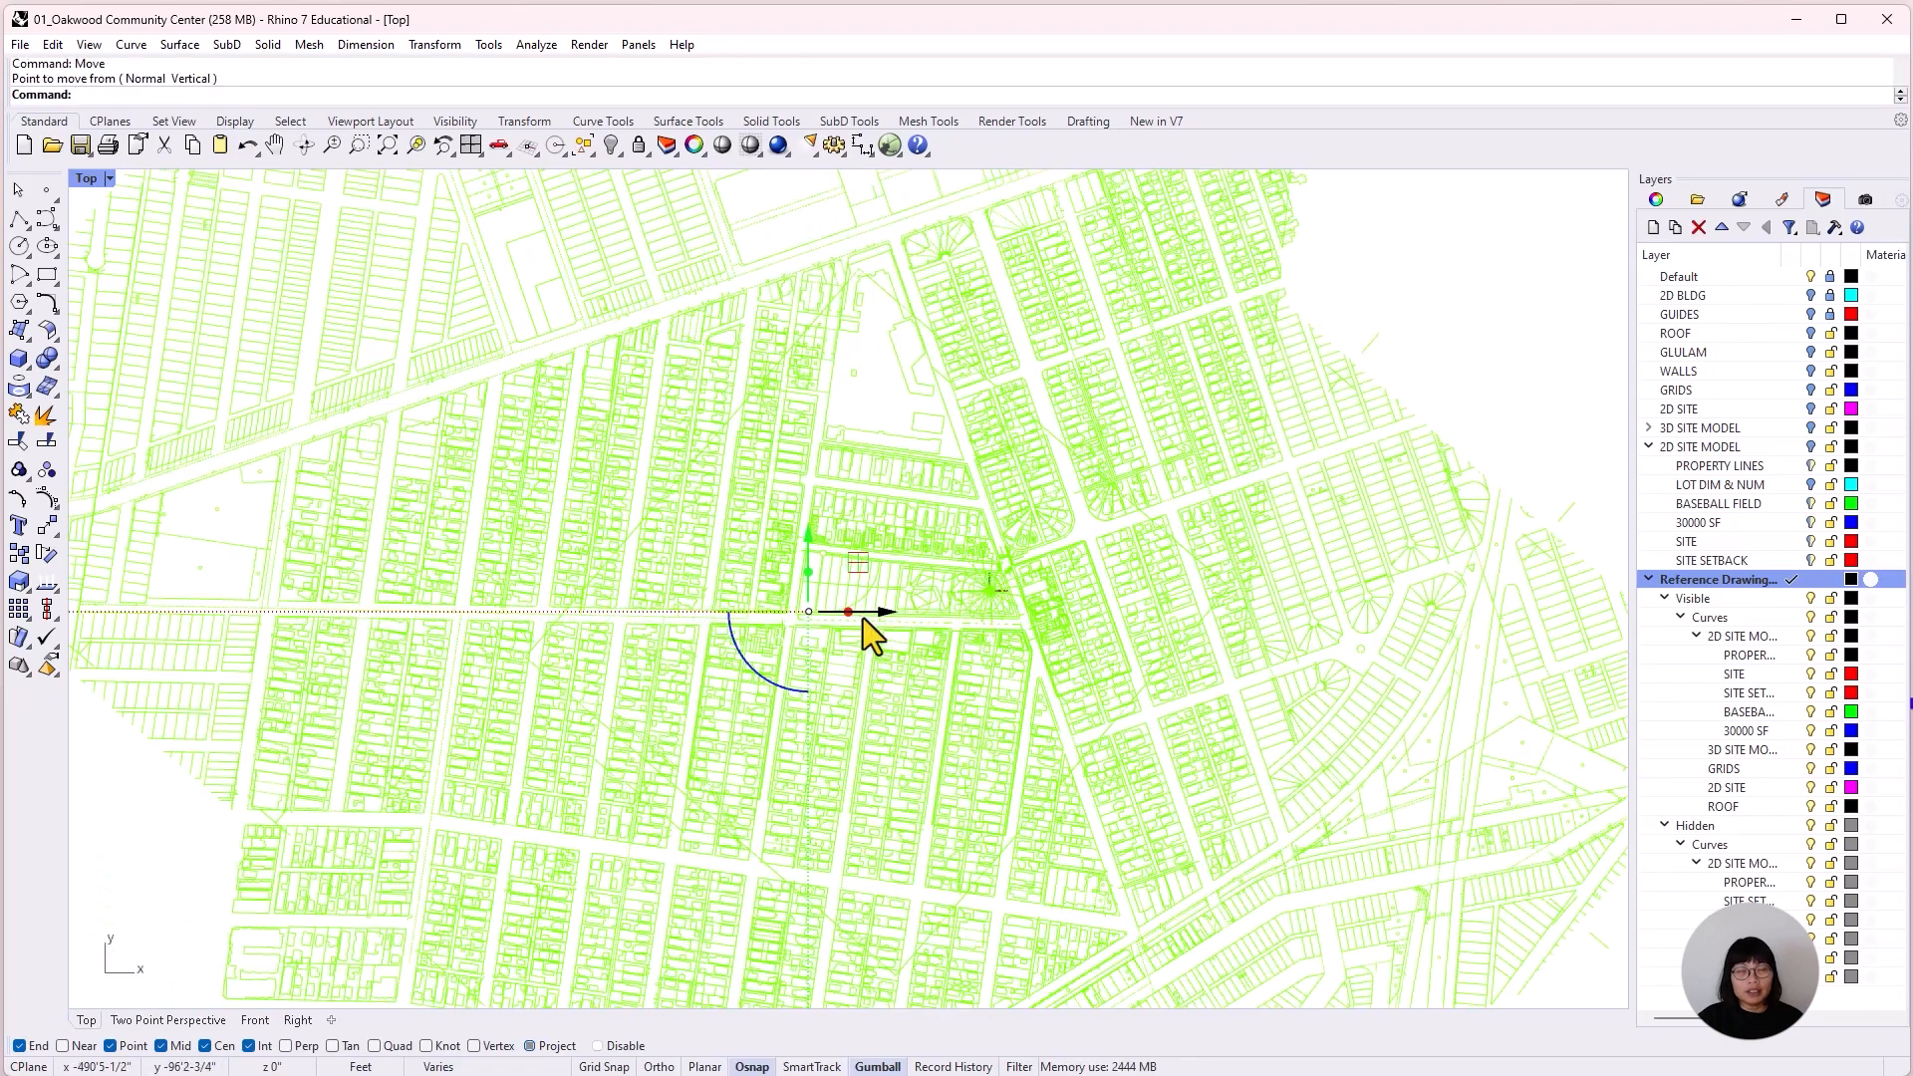
pyautogui.scroll(6, 1191, 566)
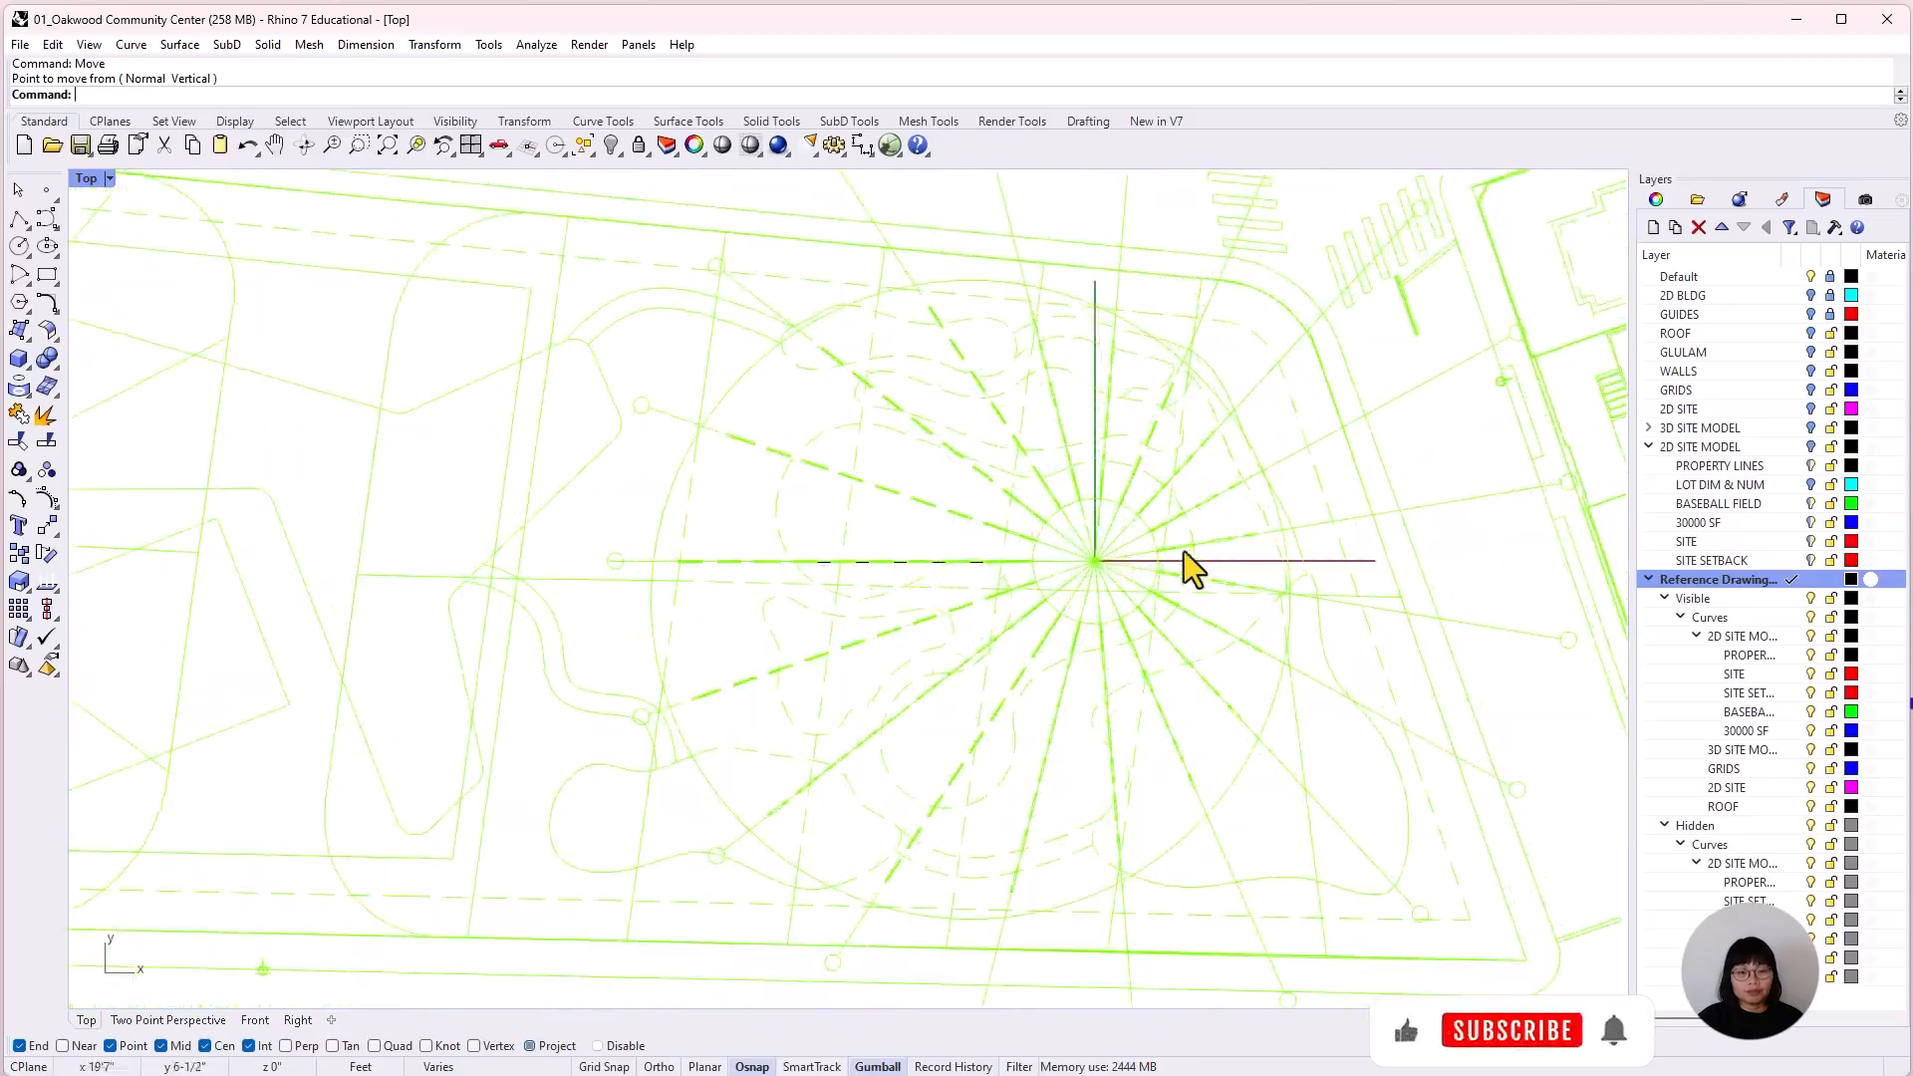
pyautogui.scroll(-15, 1150, 657)
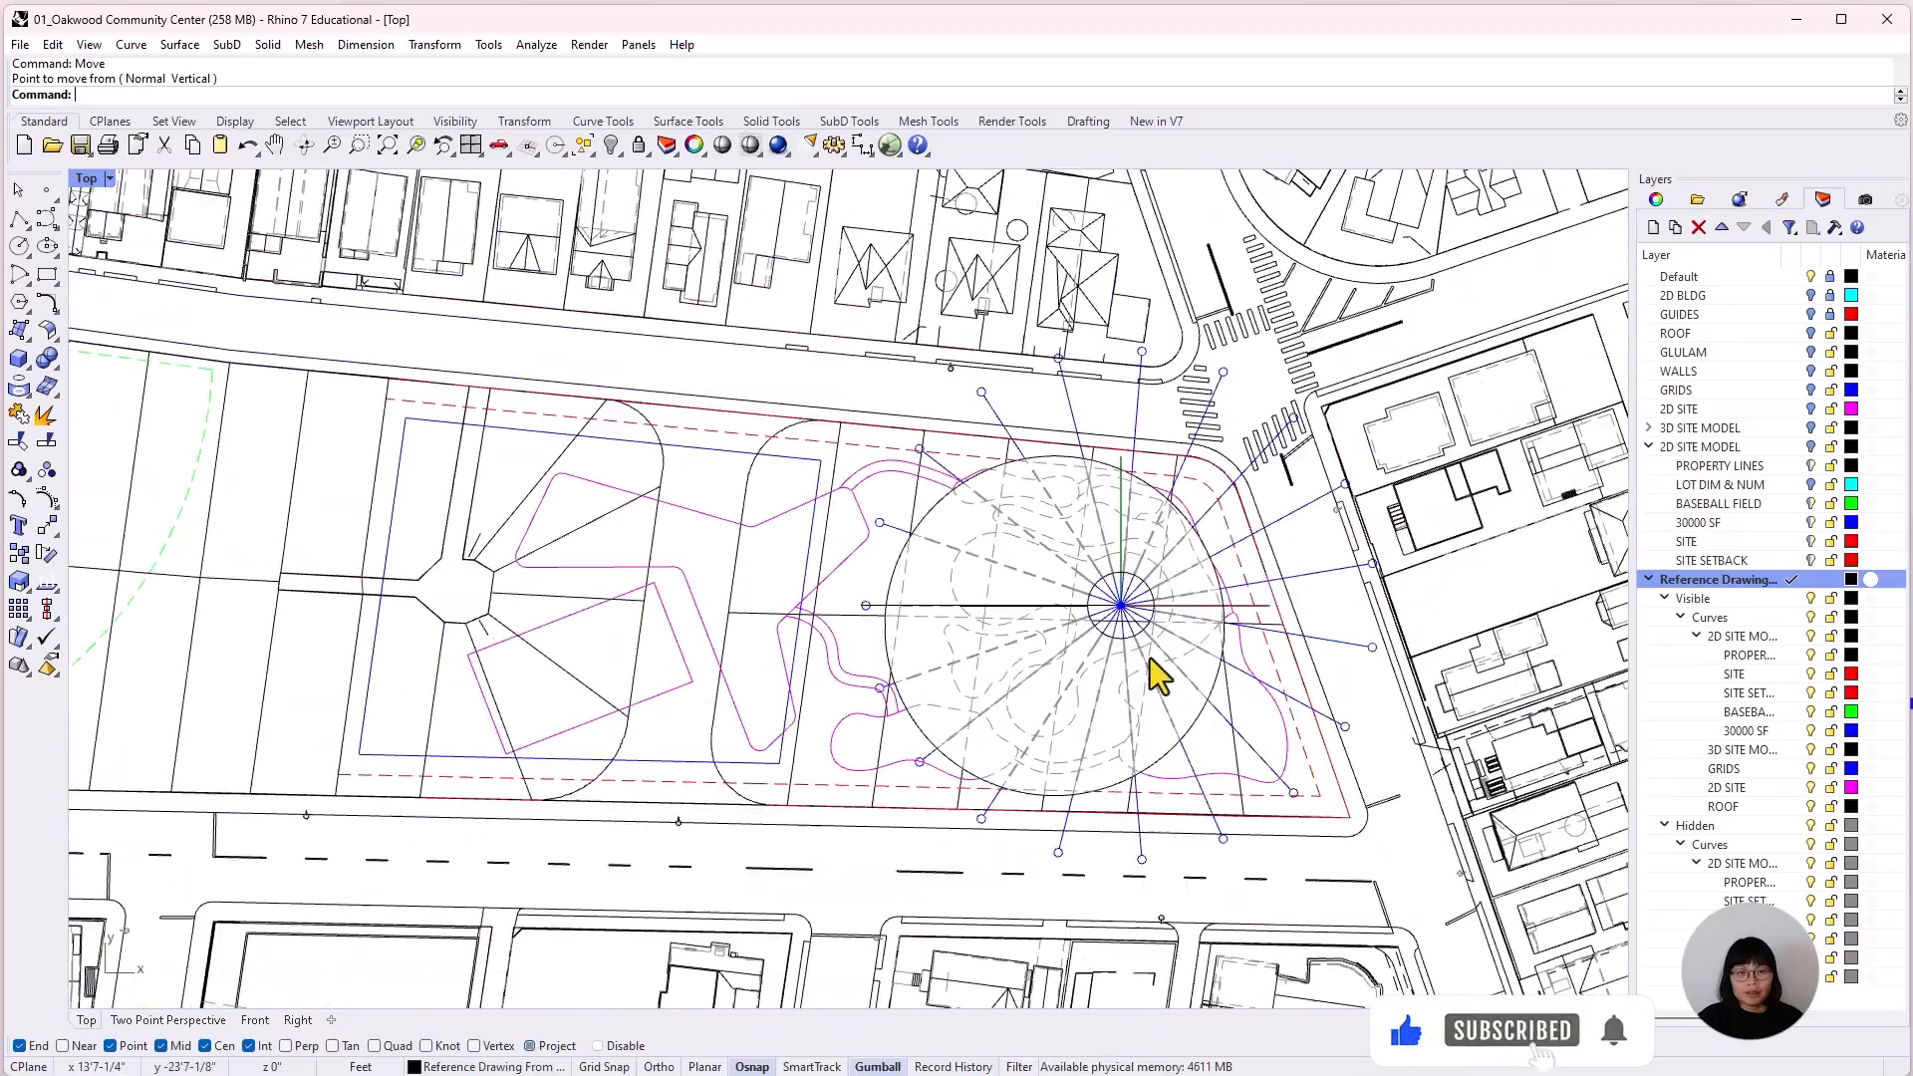
pyautogui.scroll(-3, 1150, 658)
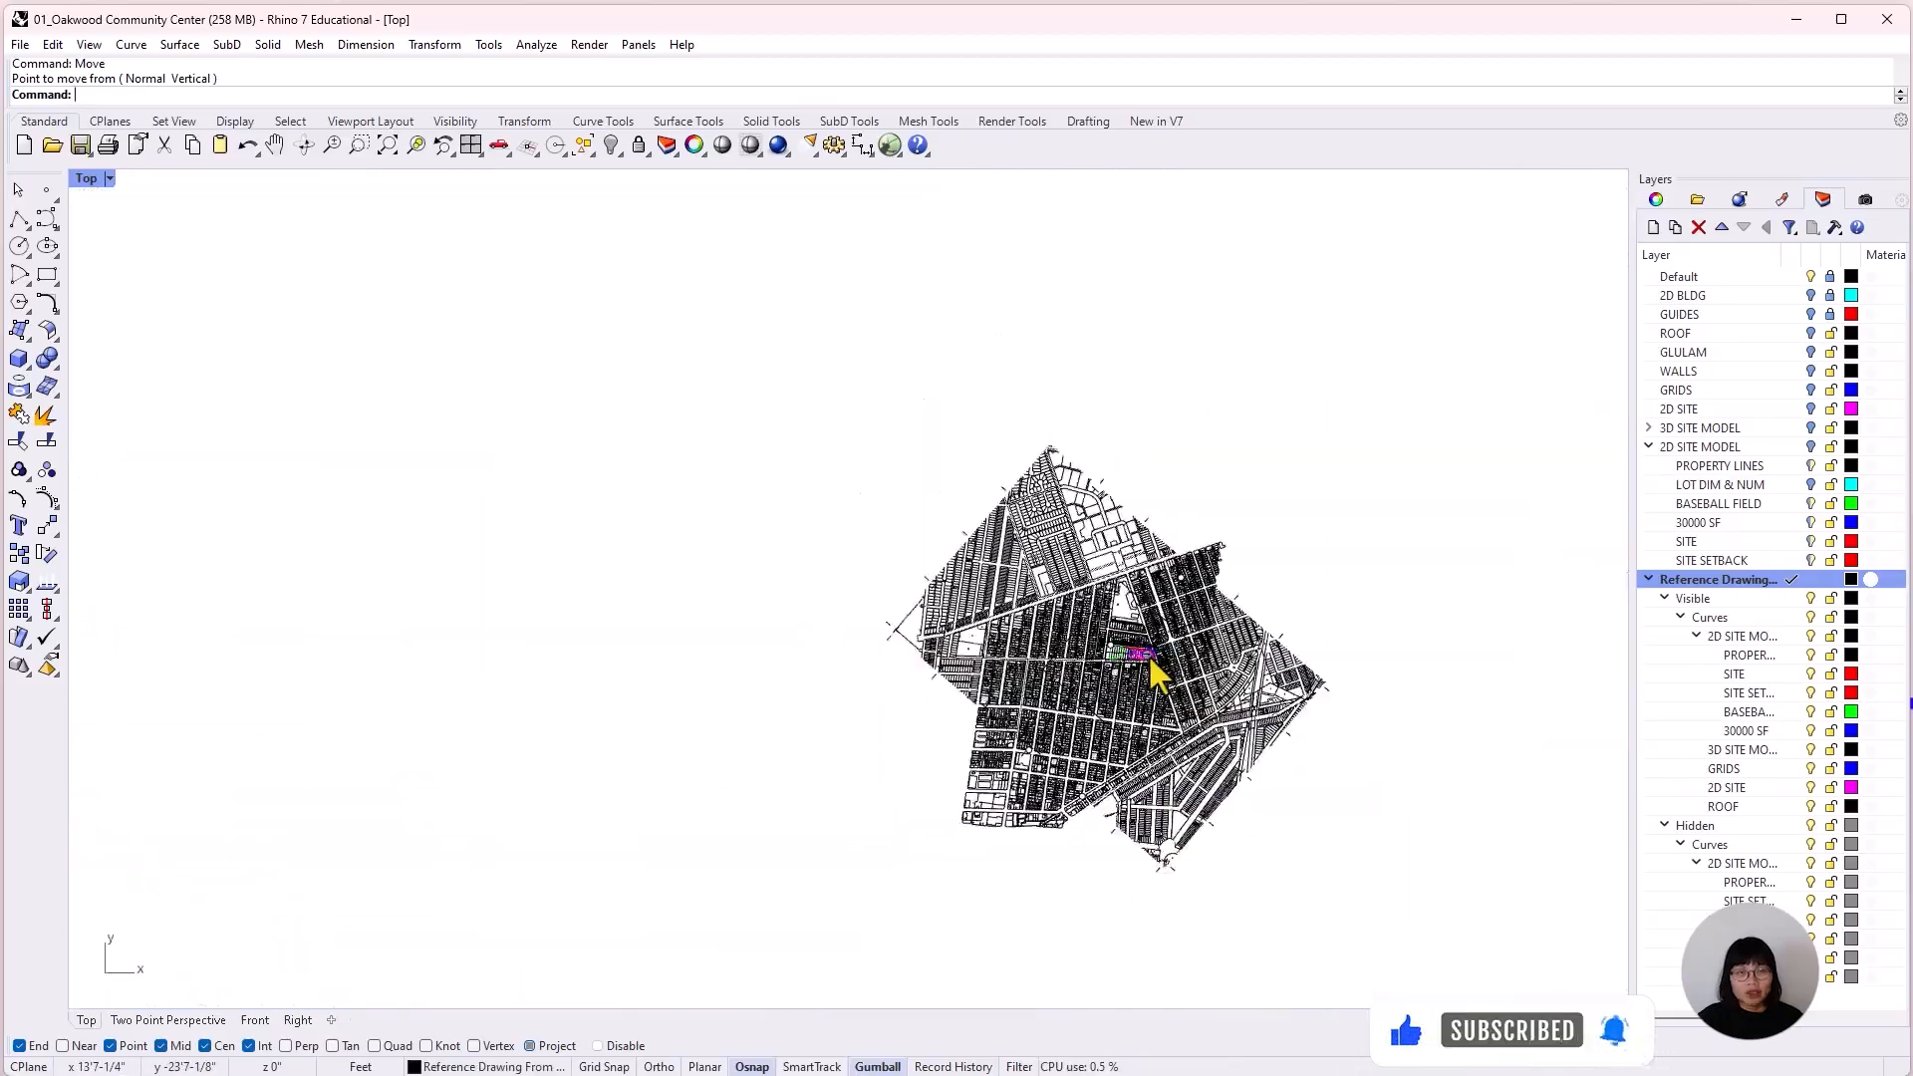
# Select the whole reference drawing and start Export with Origin using 0,0 as the insertion base point.
pyautogui.moveTo(1375, 932); pyautogui.dragTo(805, 396)
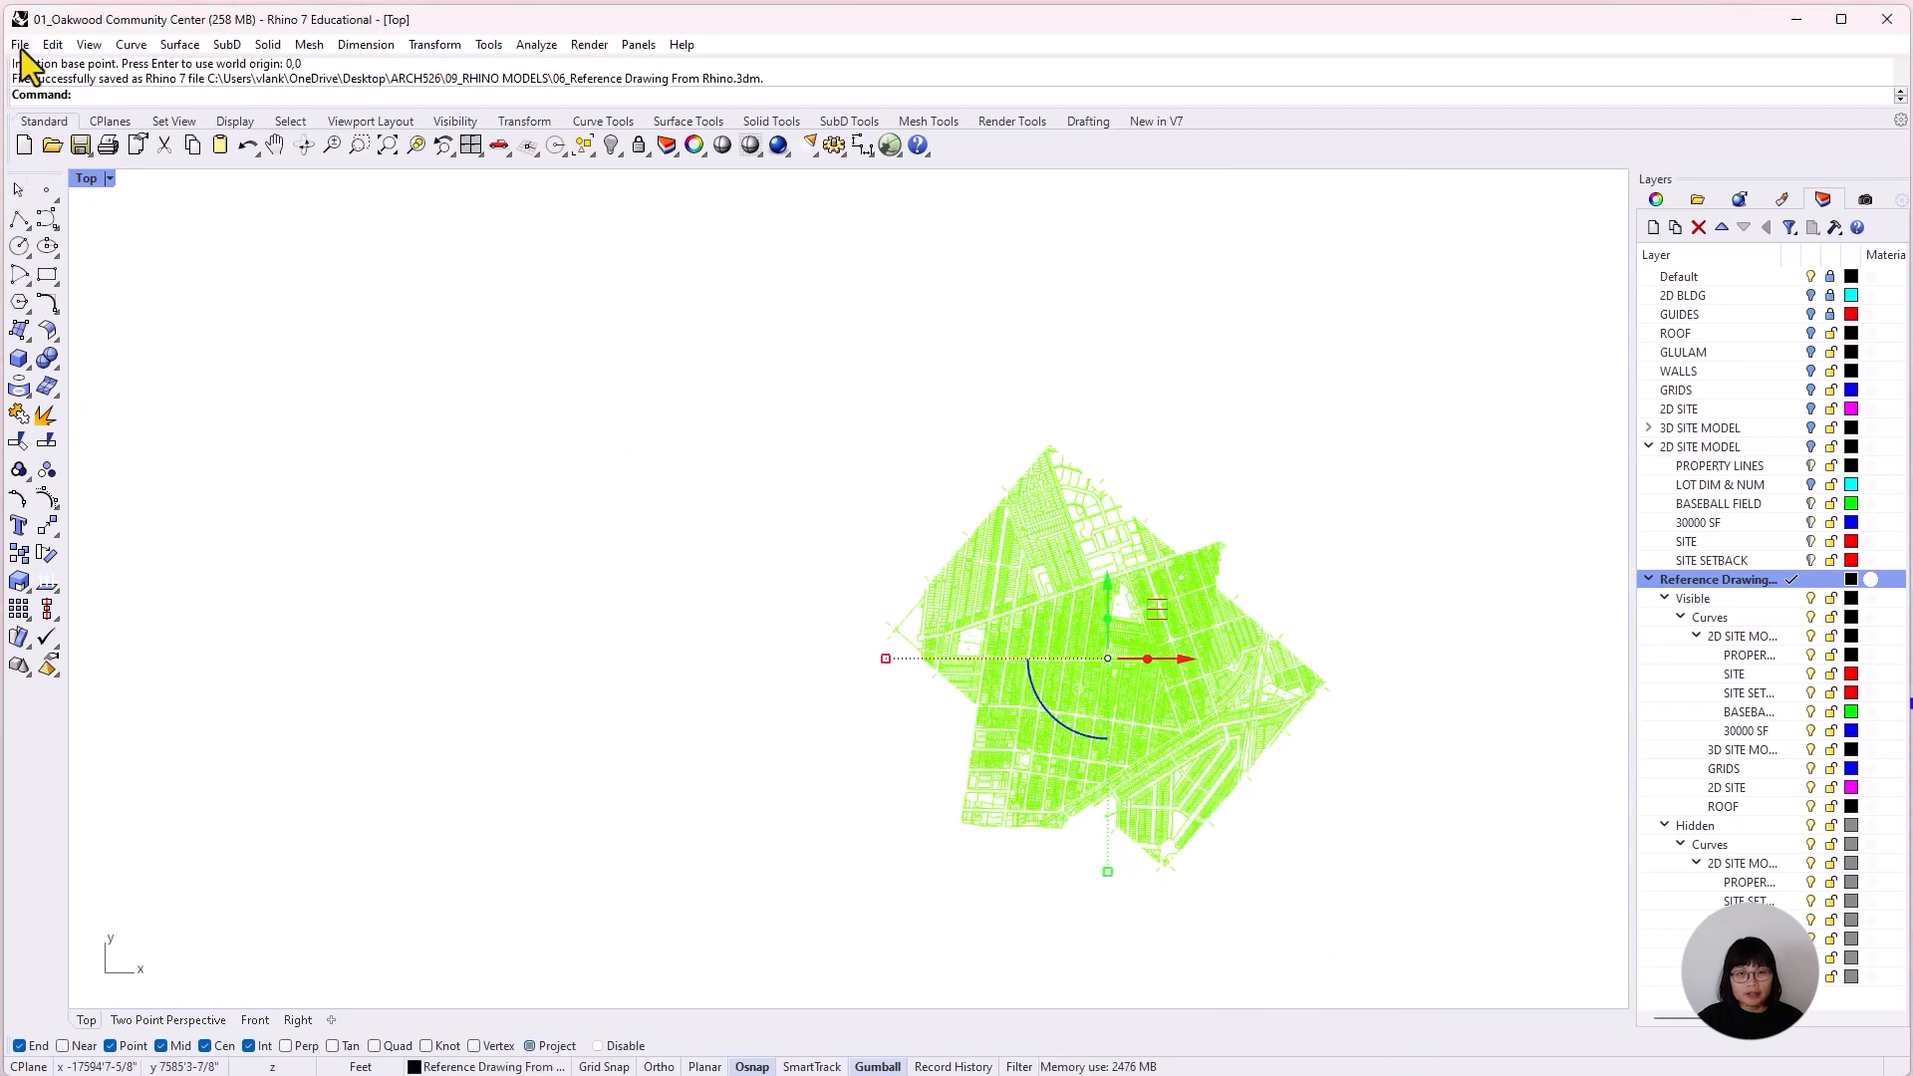
pyautogui.click(20, 45)
pyautogui.click(180, 349)
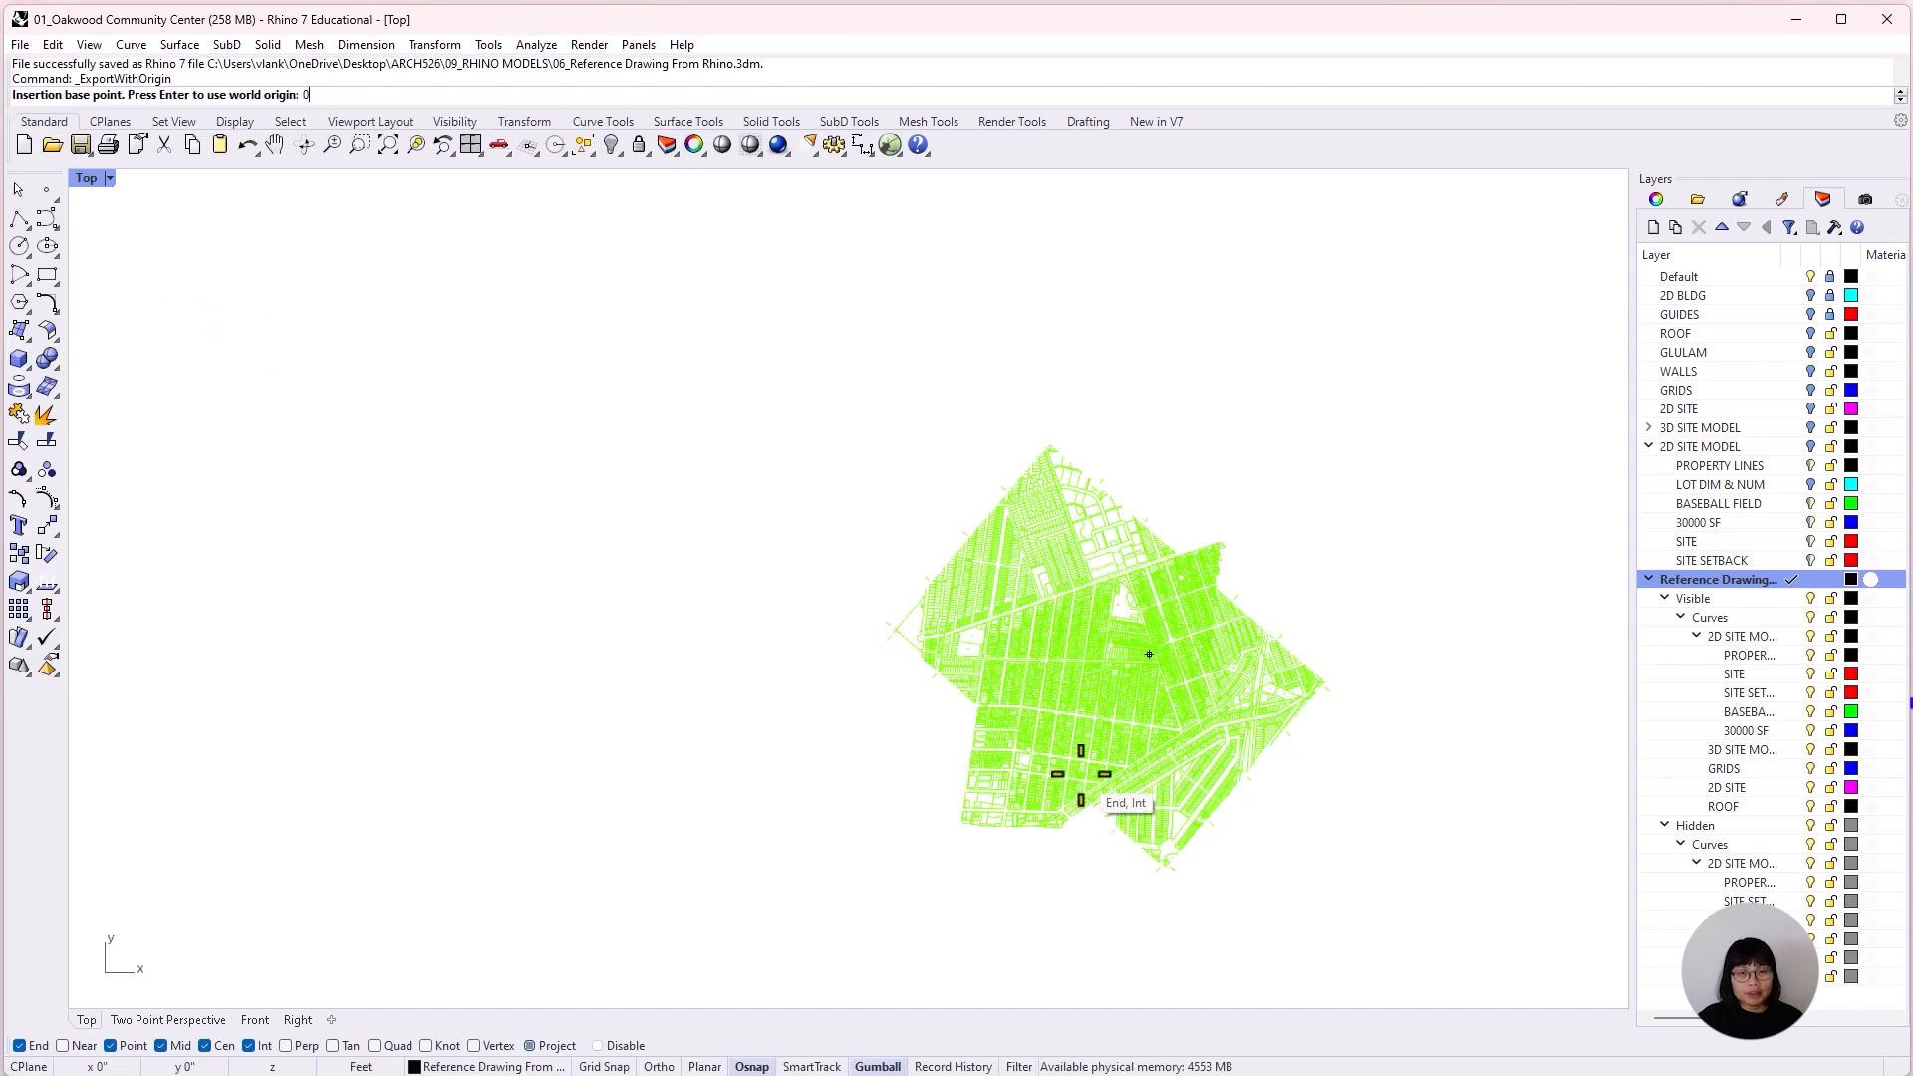
pyautogui.write('0,0')
pyautogui.press('Return')
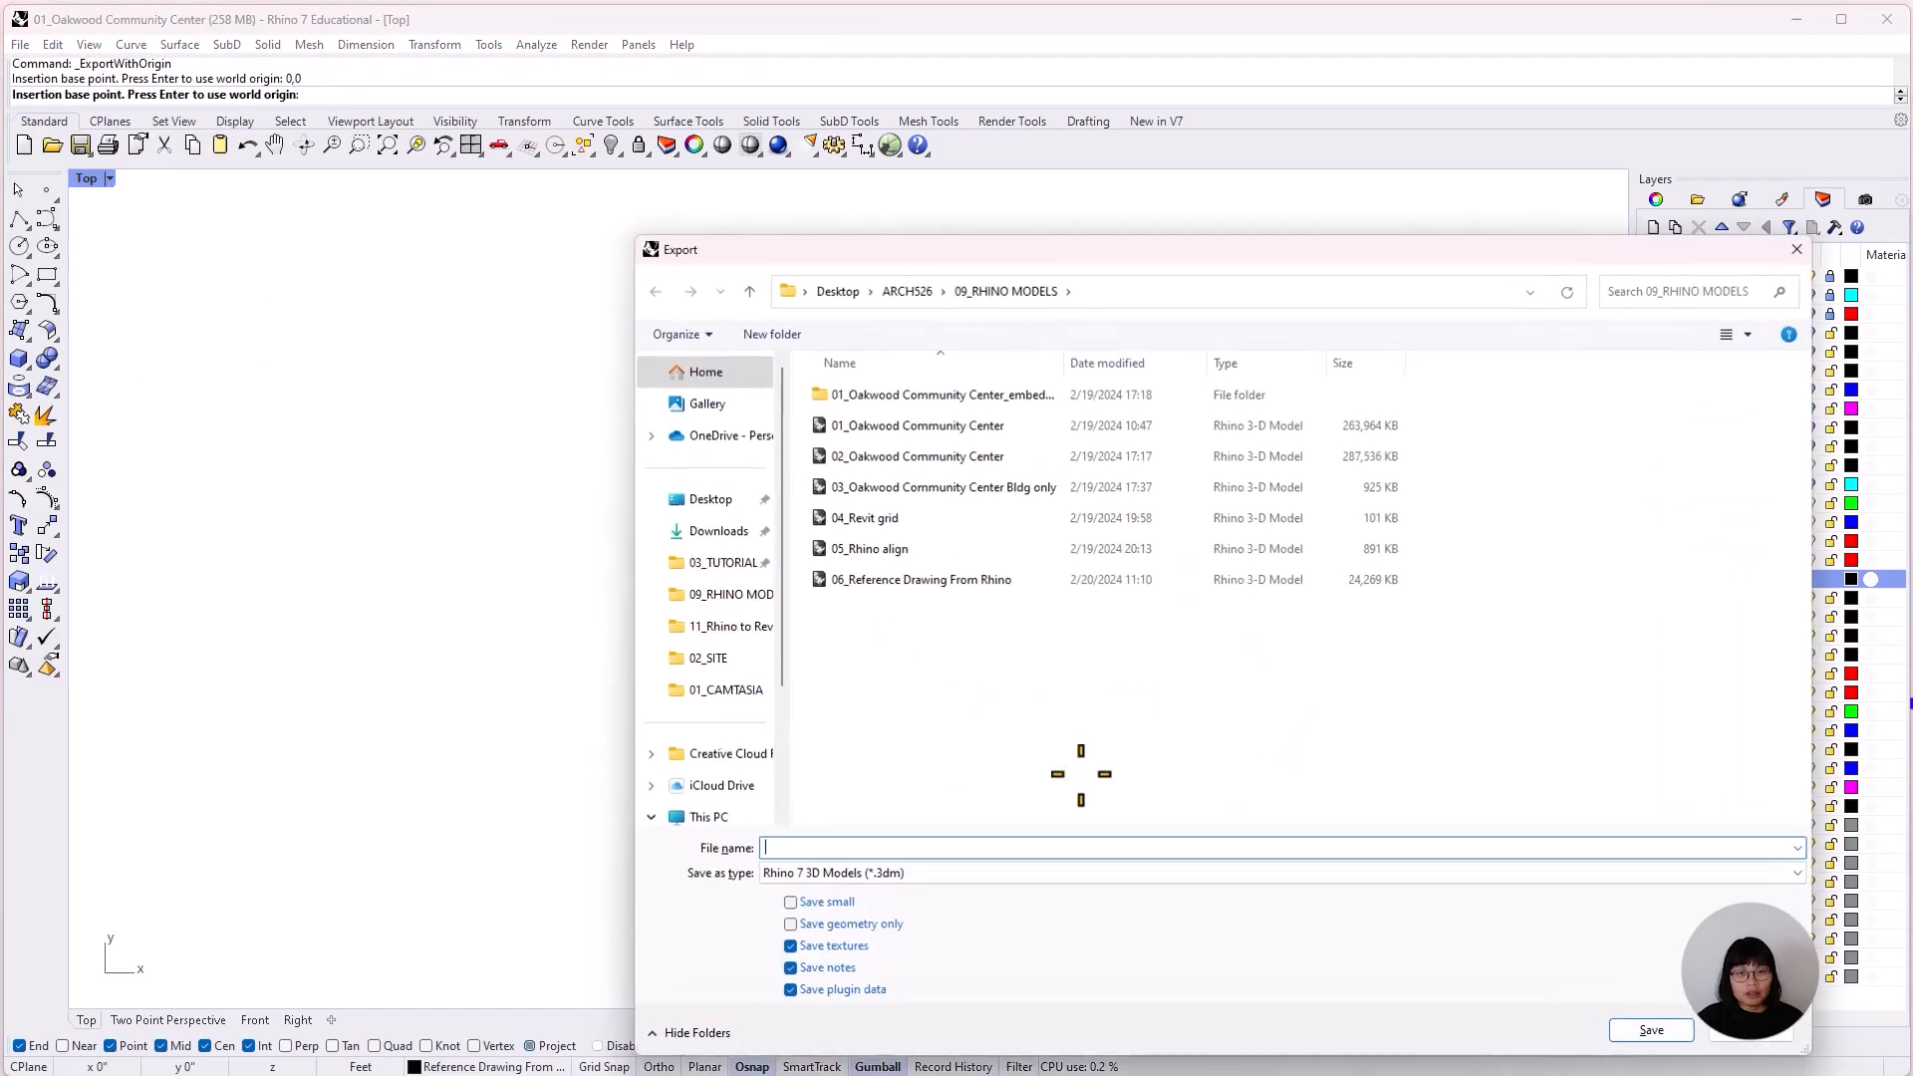
# Export the selection as an AutoCAD Drawing (*.dwg) named 06_Reference Drawing From Rhino with the Default export scheme.
pyautogui.click(953, 584)
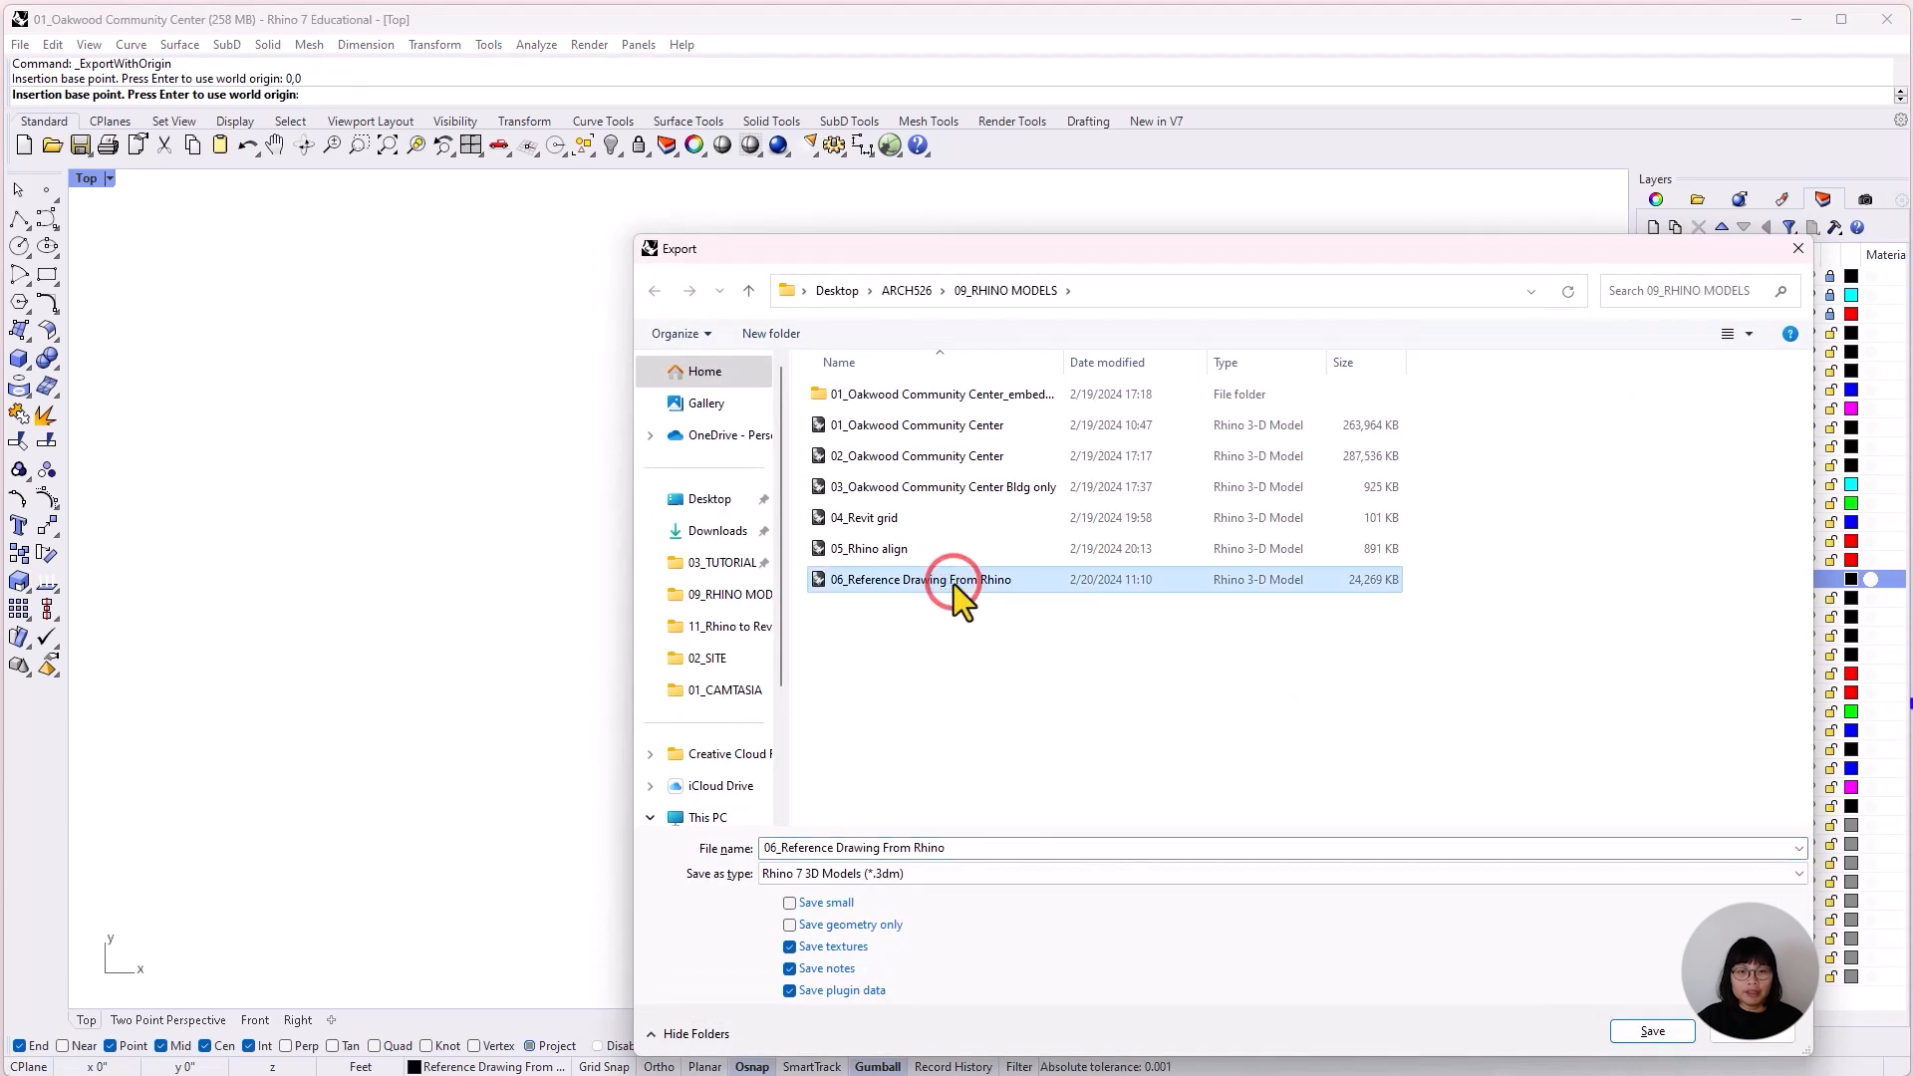
pyautogui.click(991, 874)
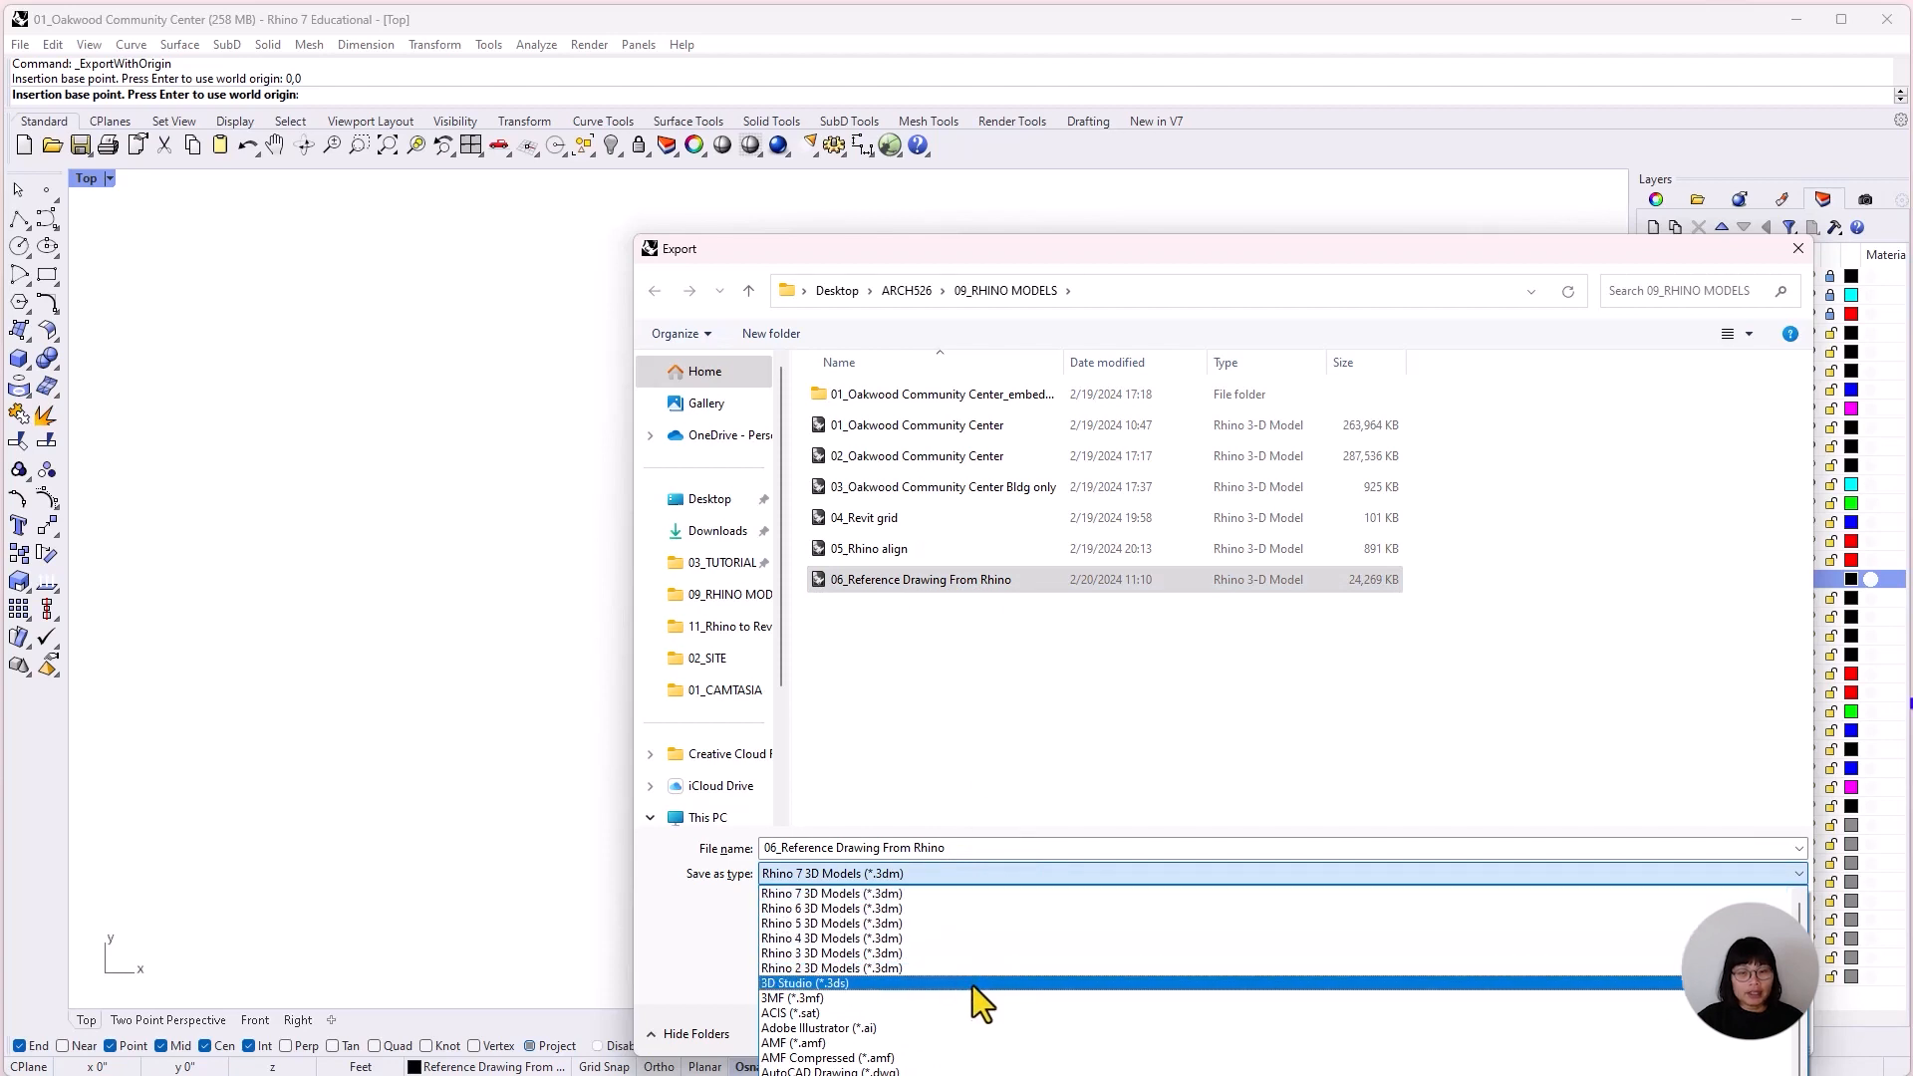
pyautogui.click(972, 1070)
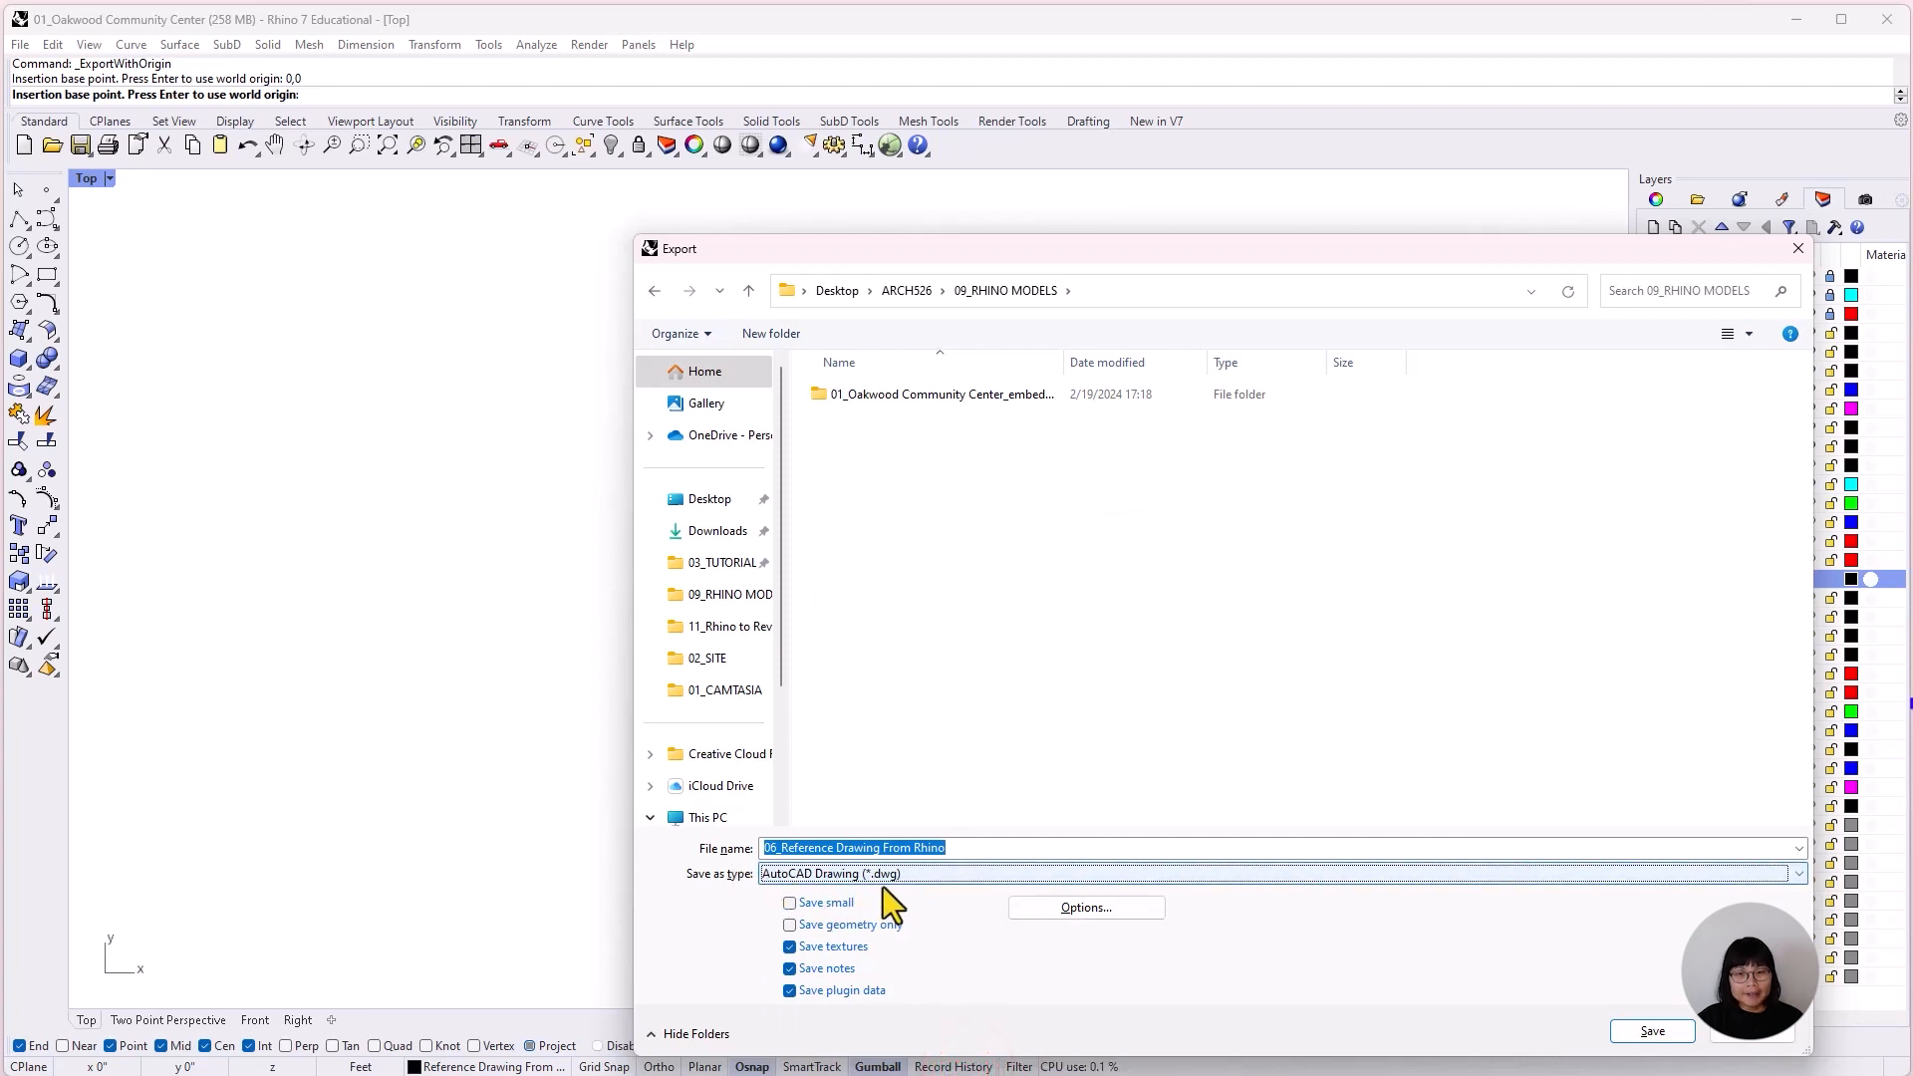
pyautogui.click(1650, 1035)
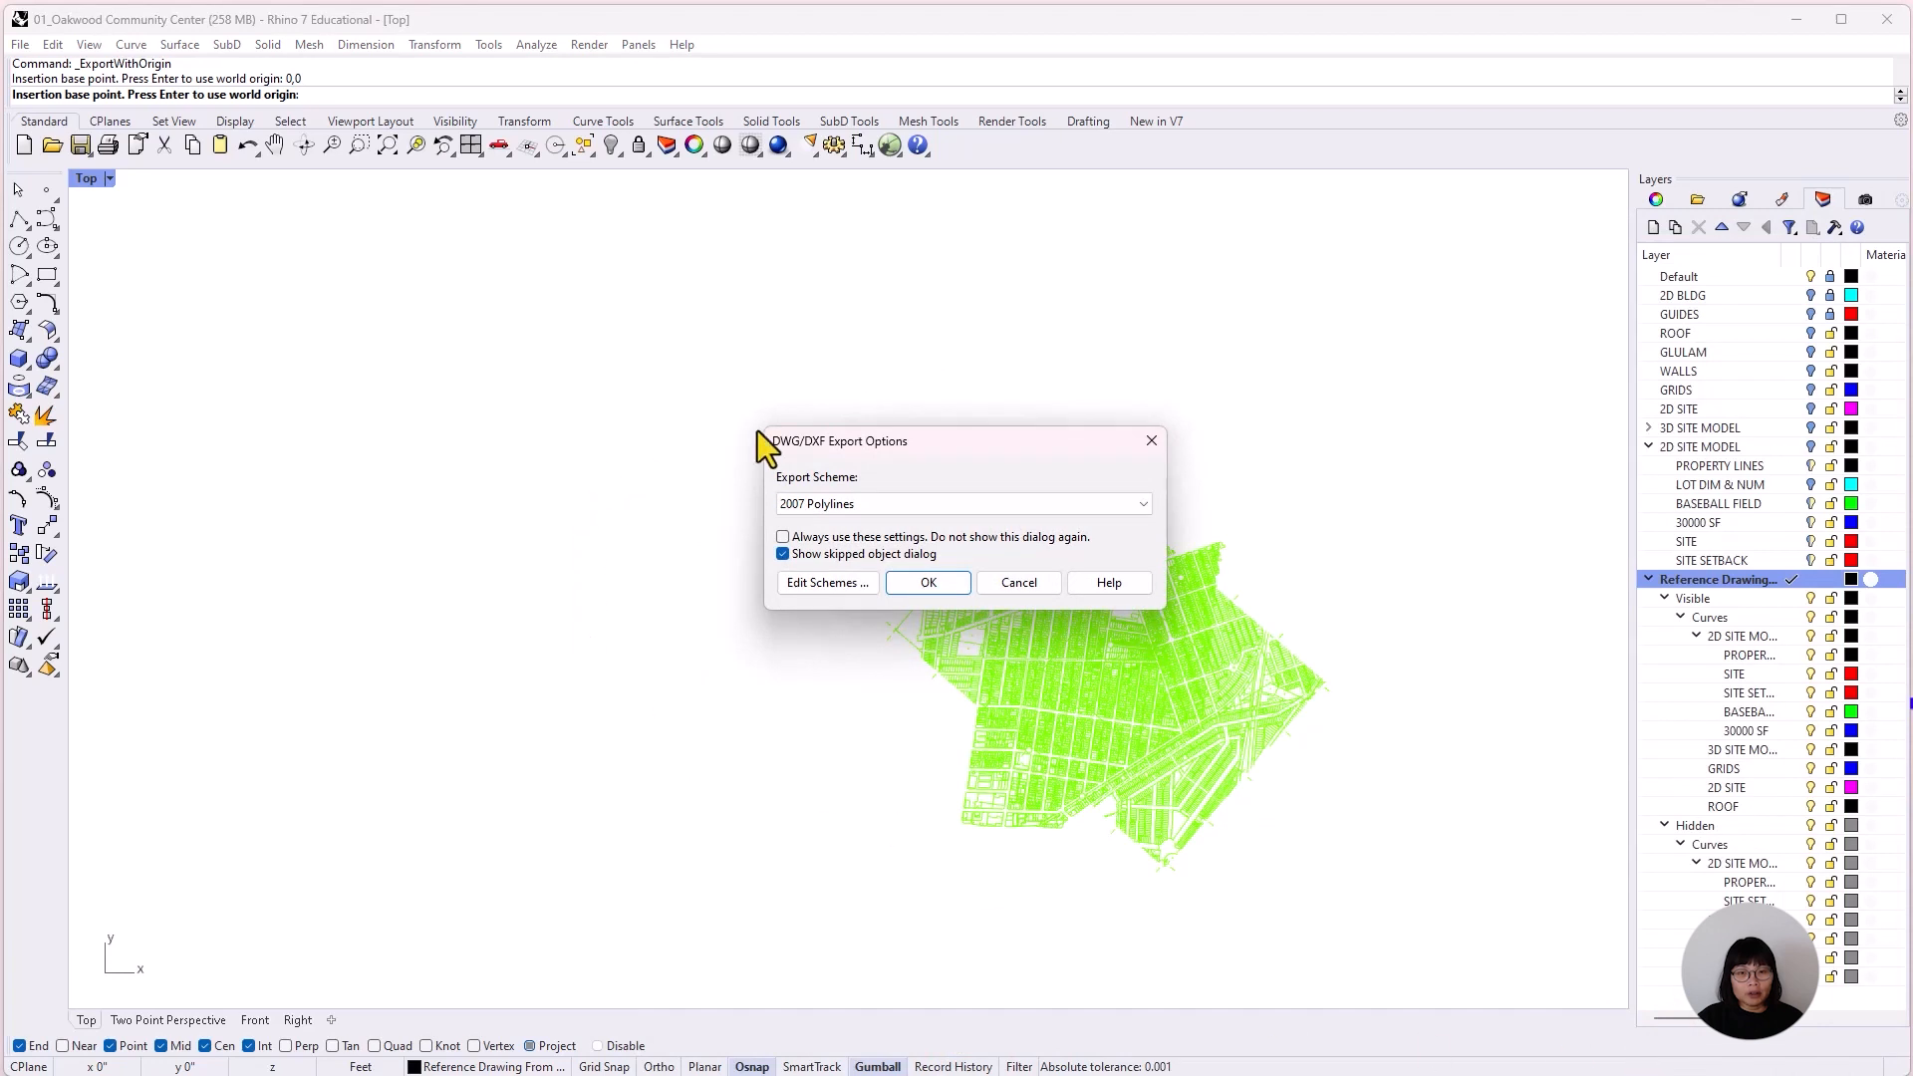
pyautogui.click(1120, 508)
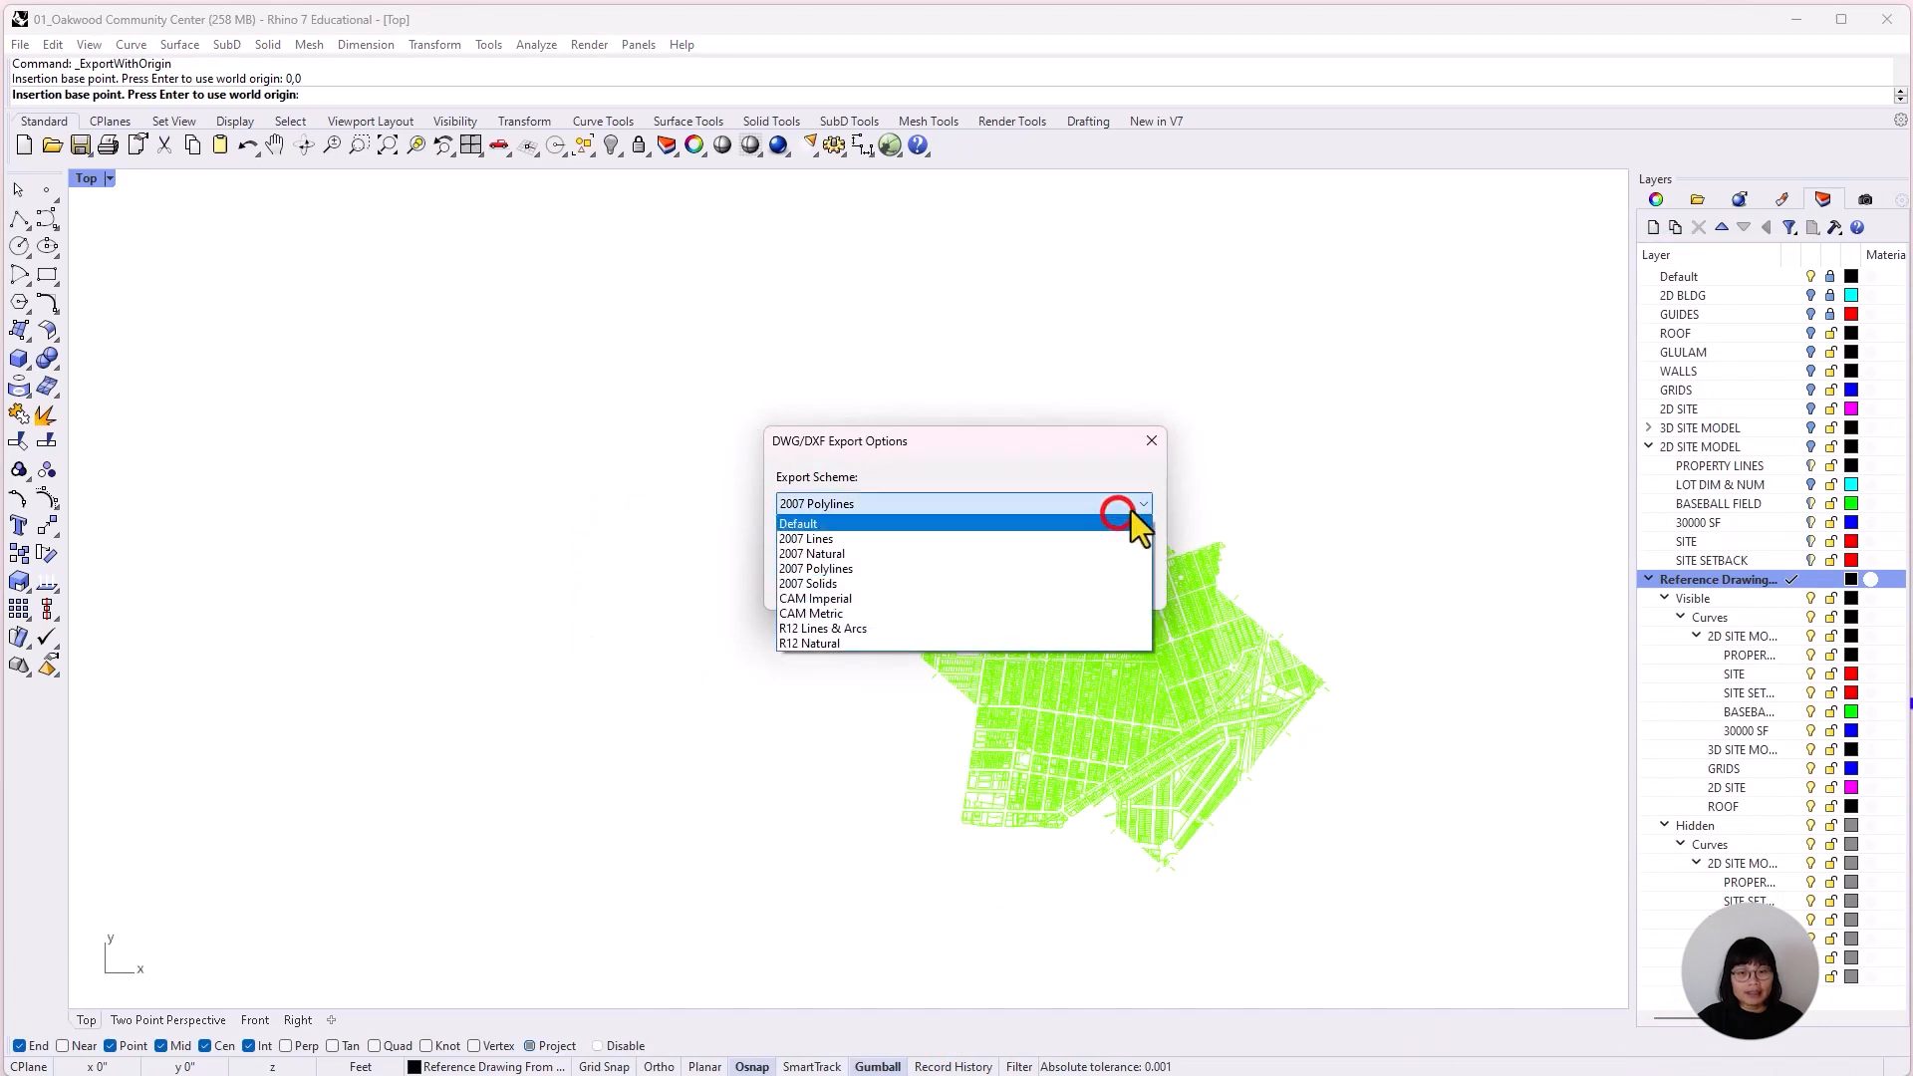
pyautogui.click(949, 524)
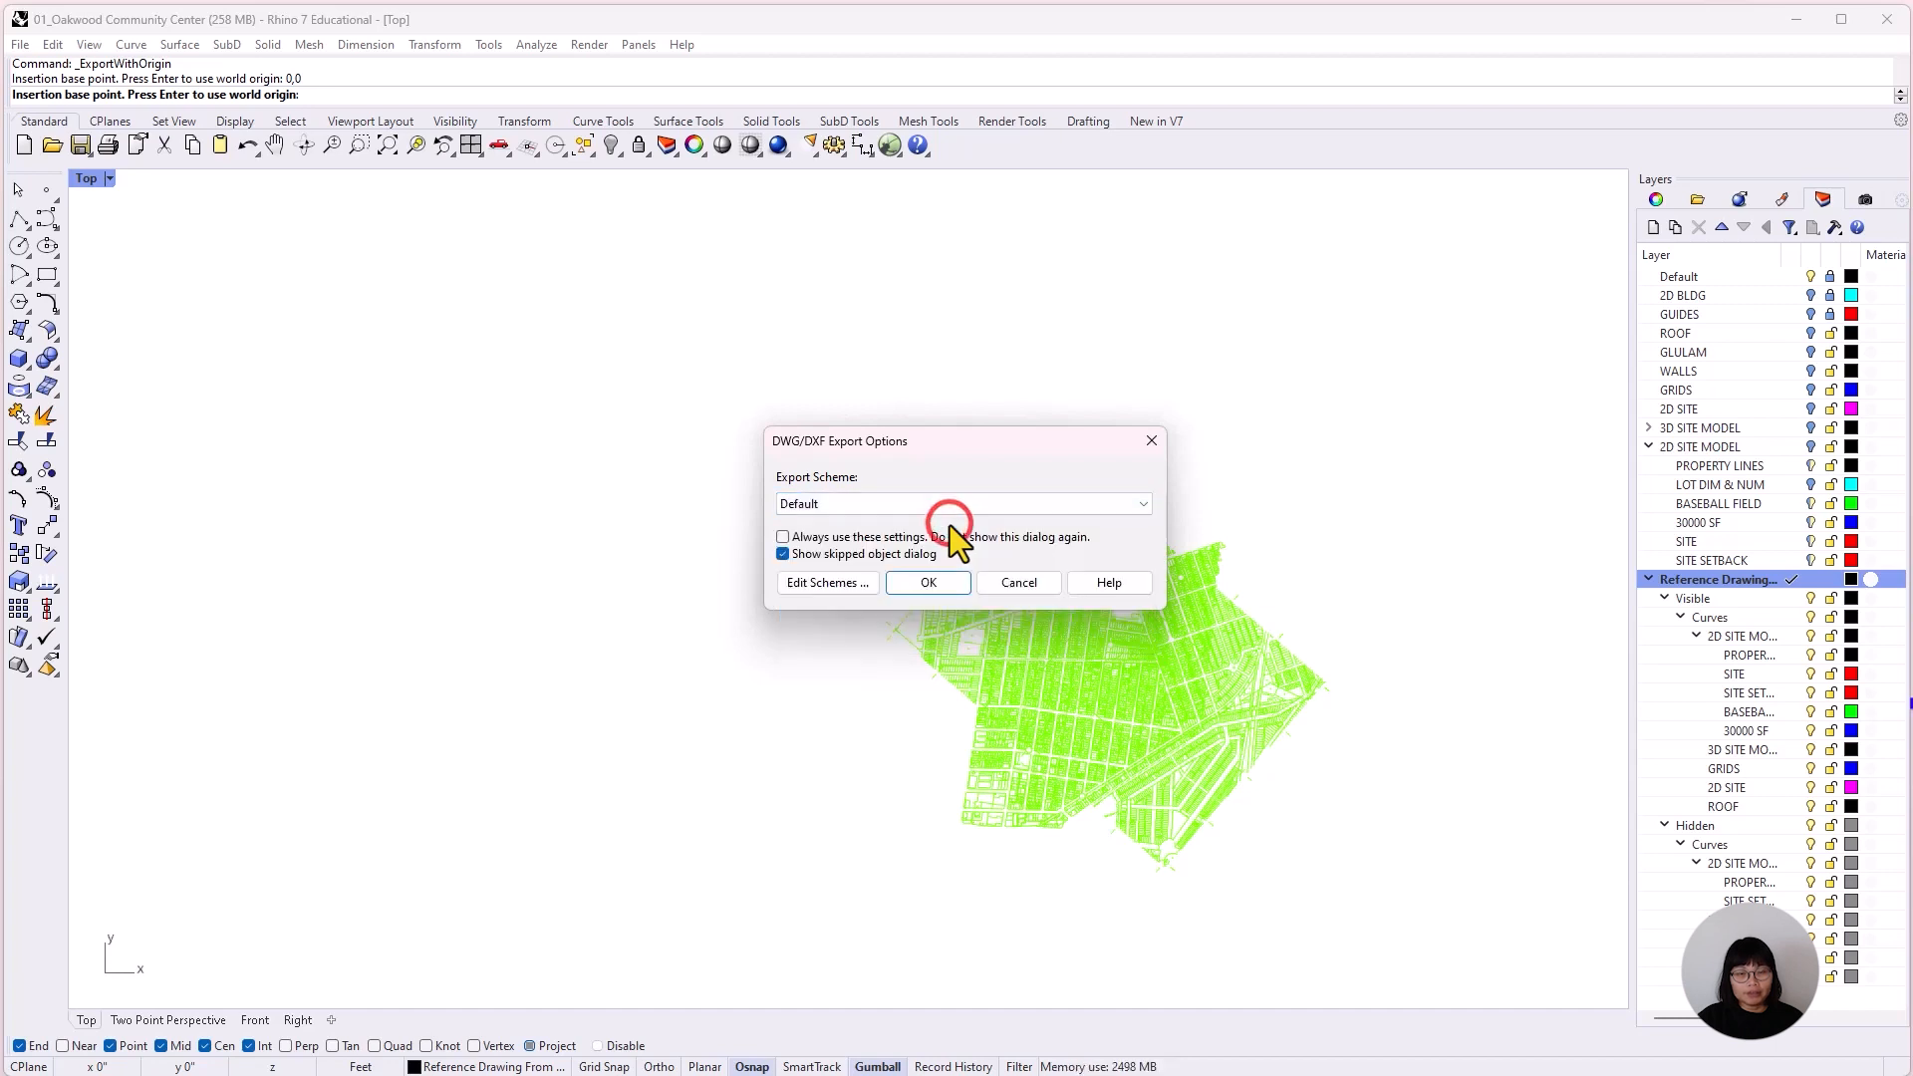
pyautogui.click(927, 583)
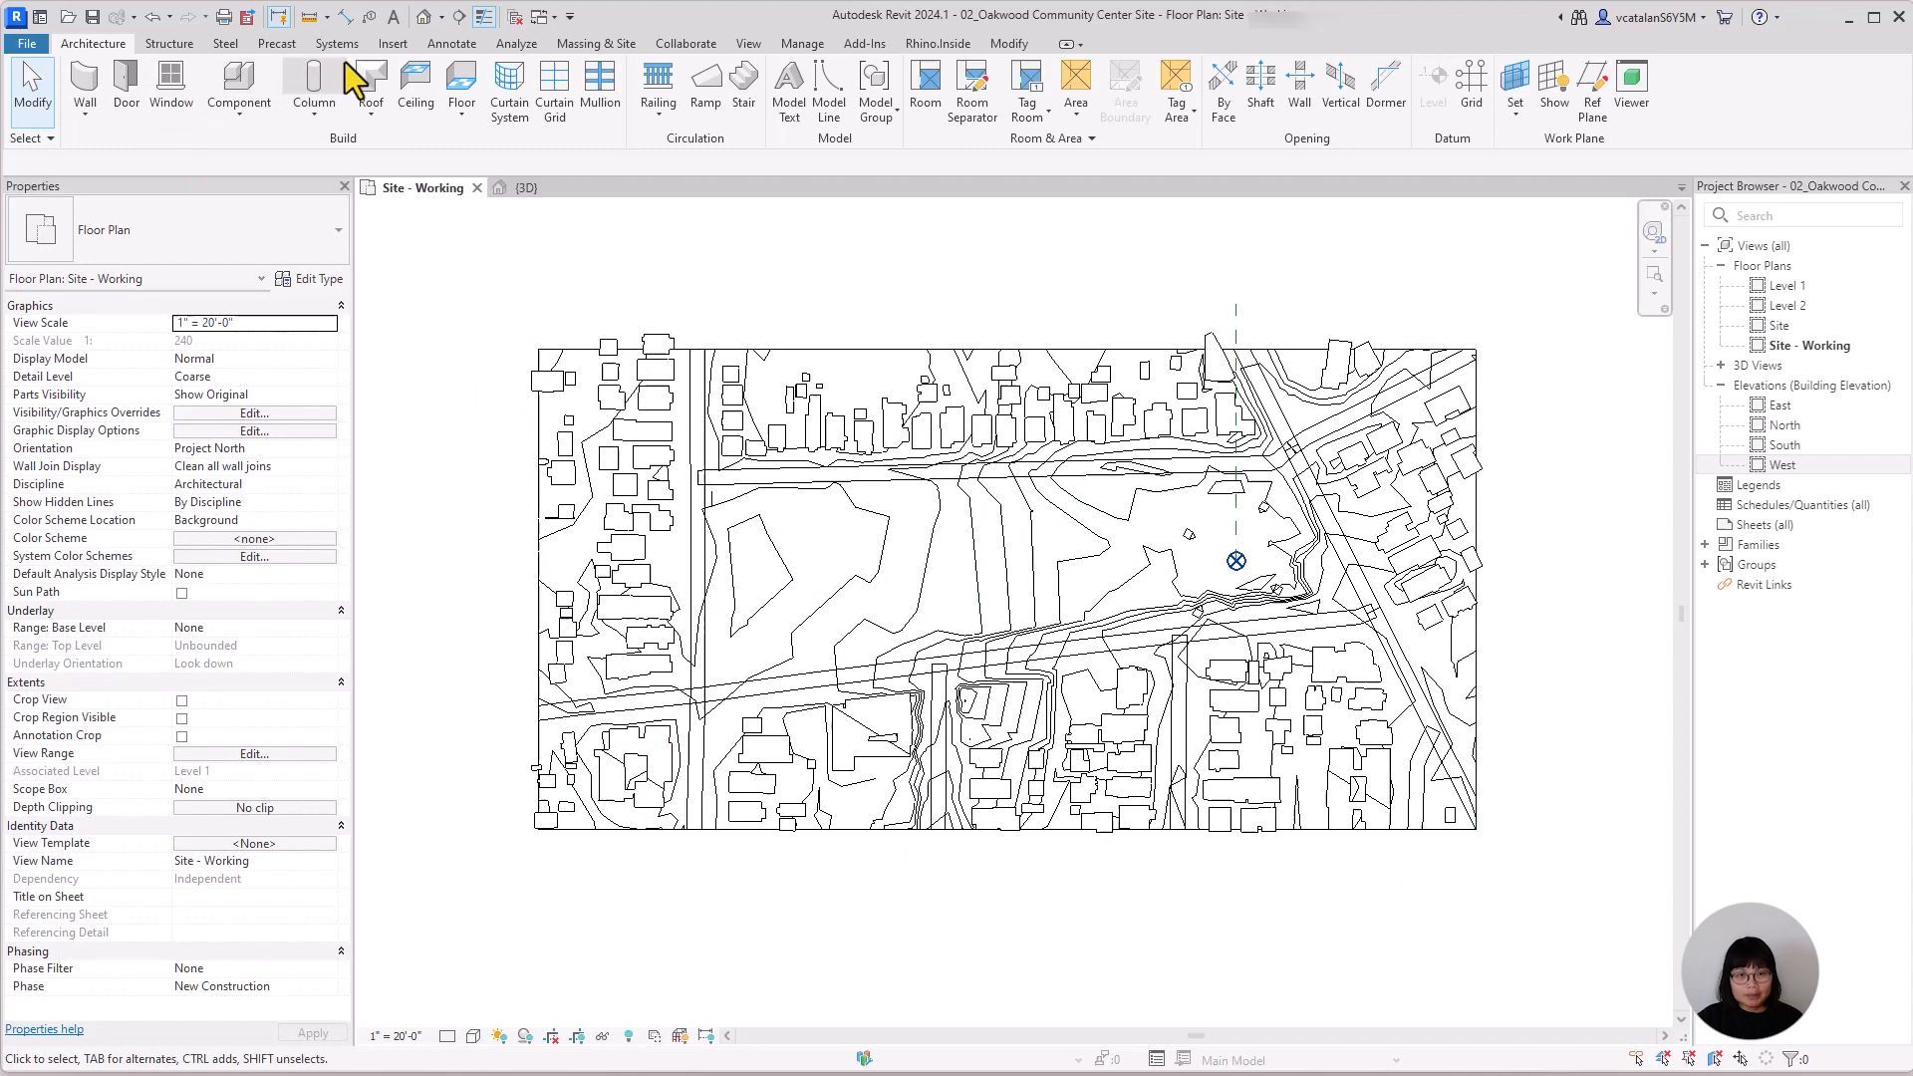
# In Revit's Site - Working floor plan, start Link CAD and choose 06_Reference Drawing From Rhino.dwg from the 10_CAD folder.
pyautogui.click(396, 45)
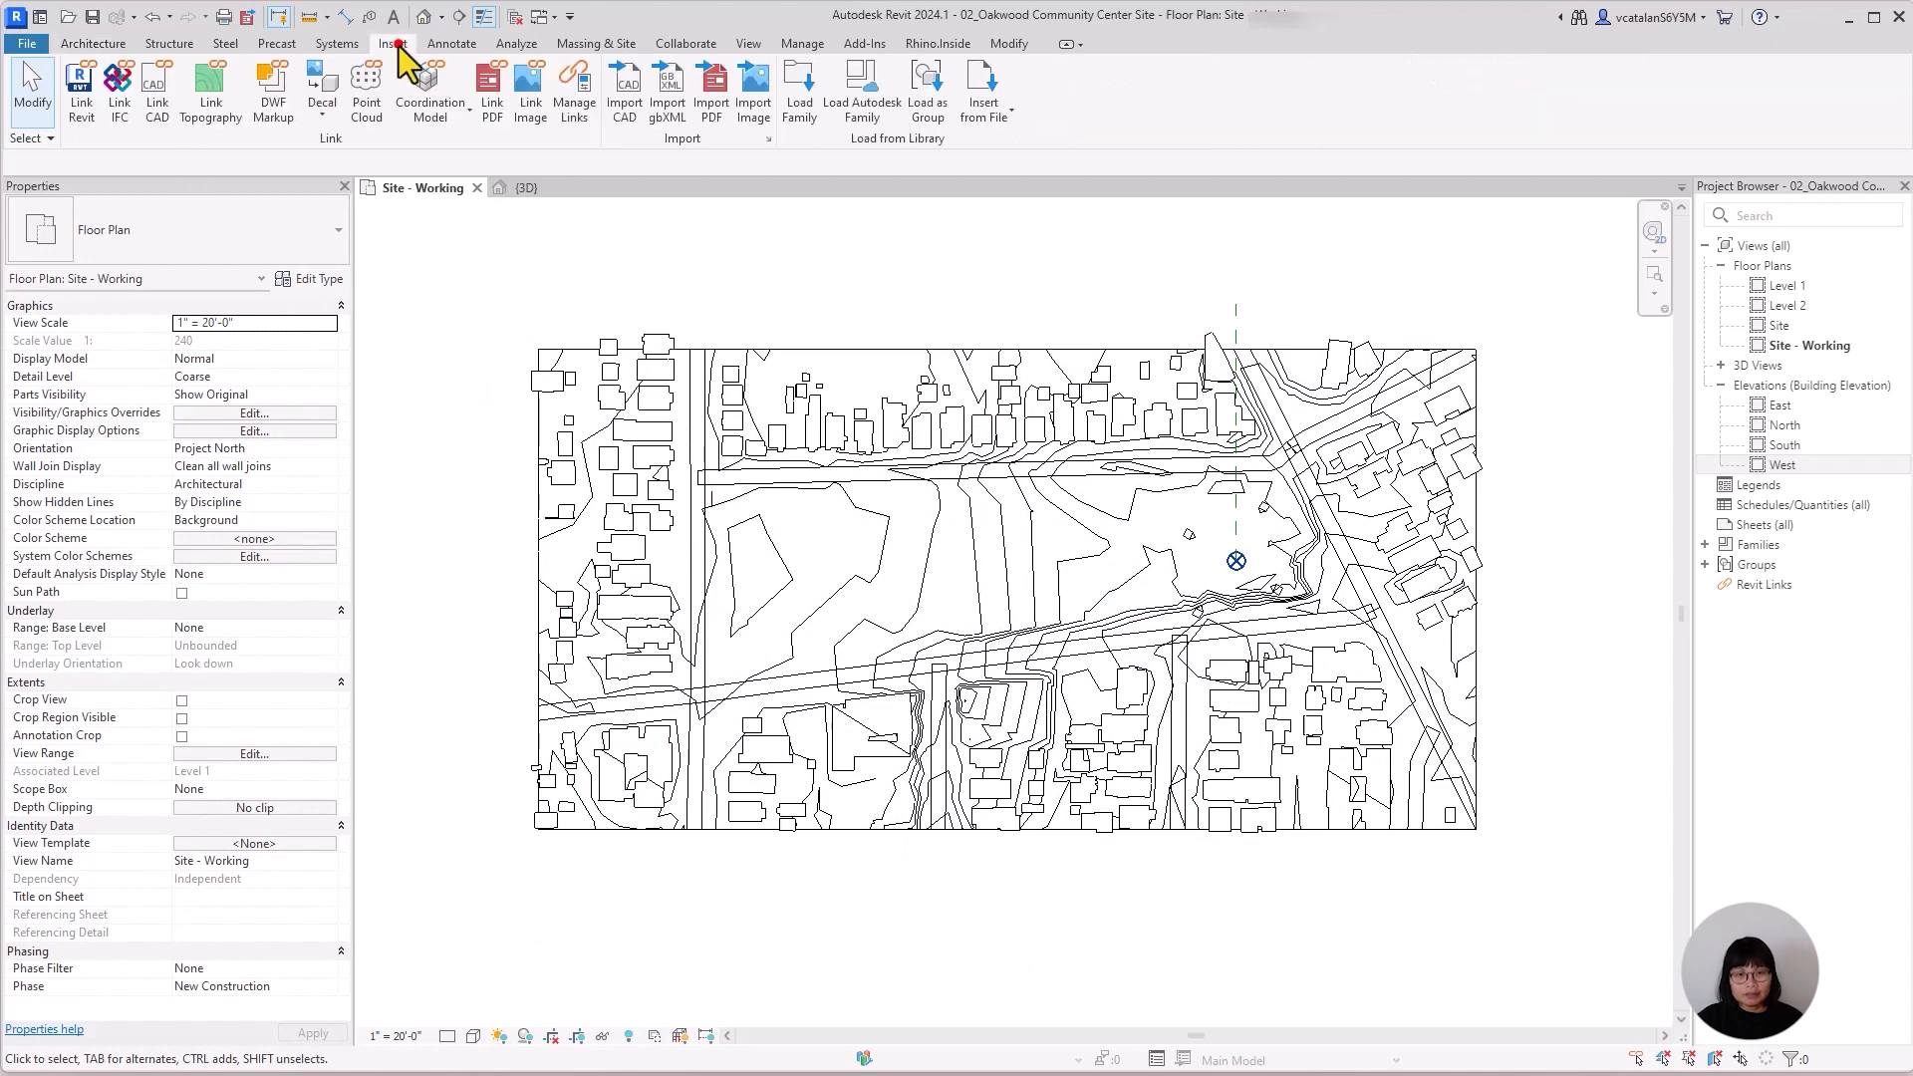
pyautogui.click(154, 104)
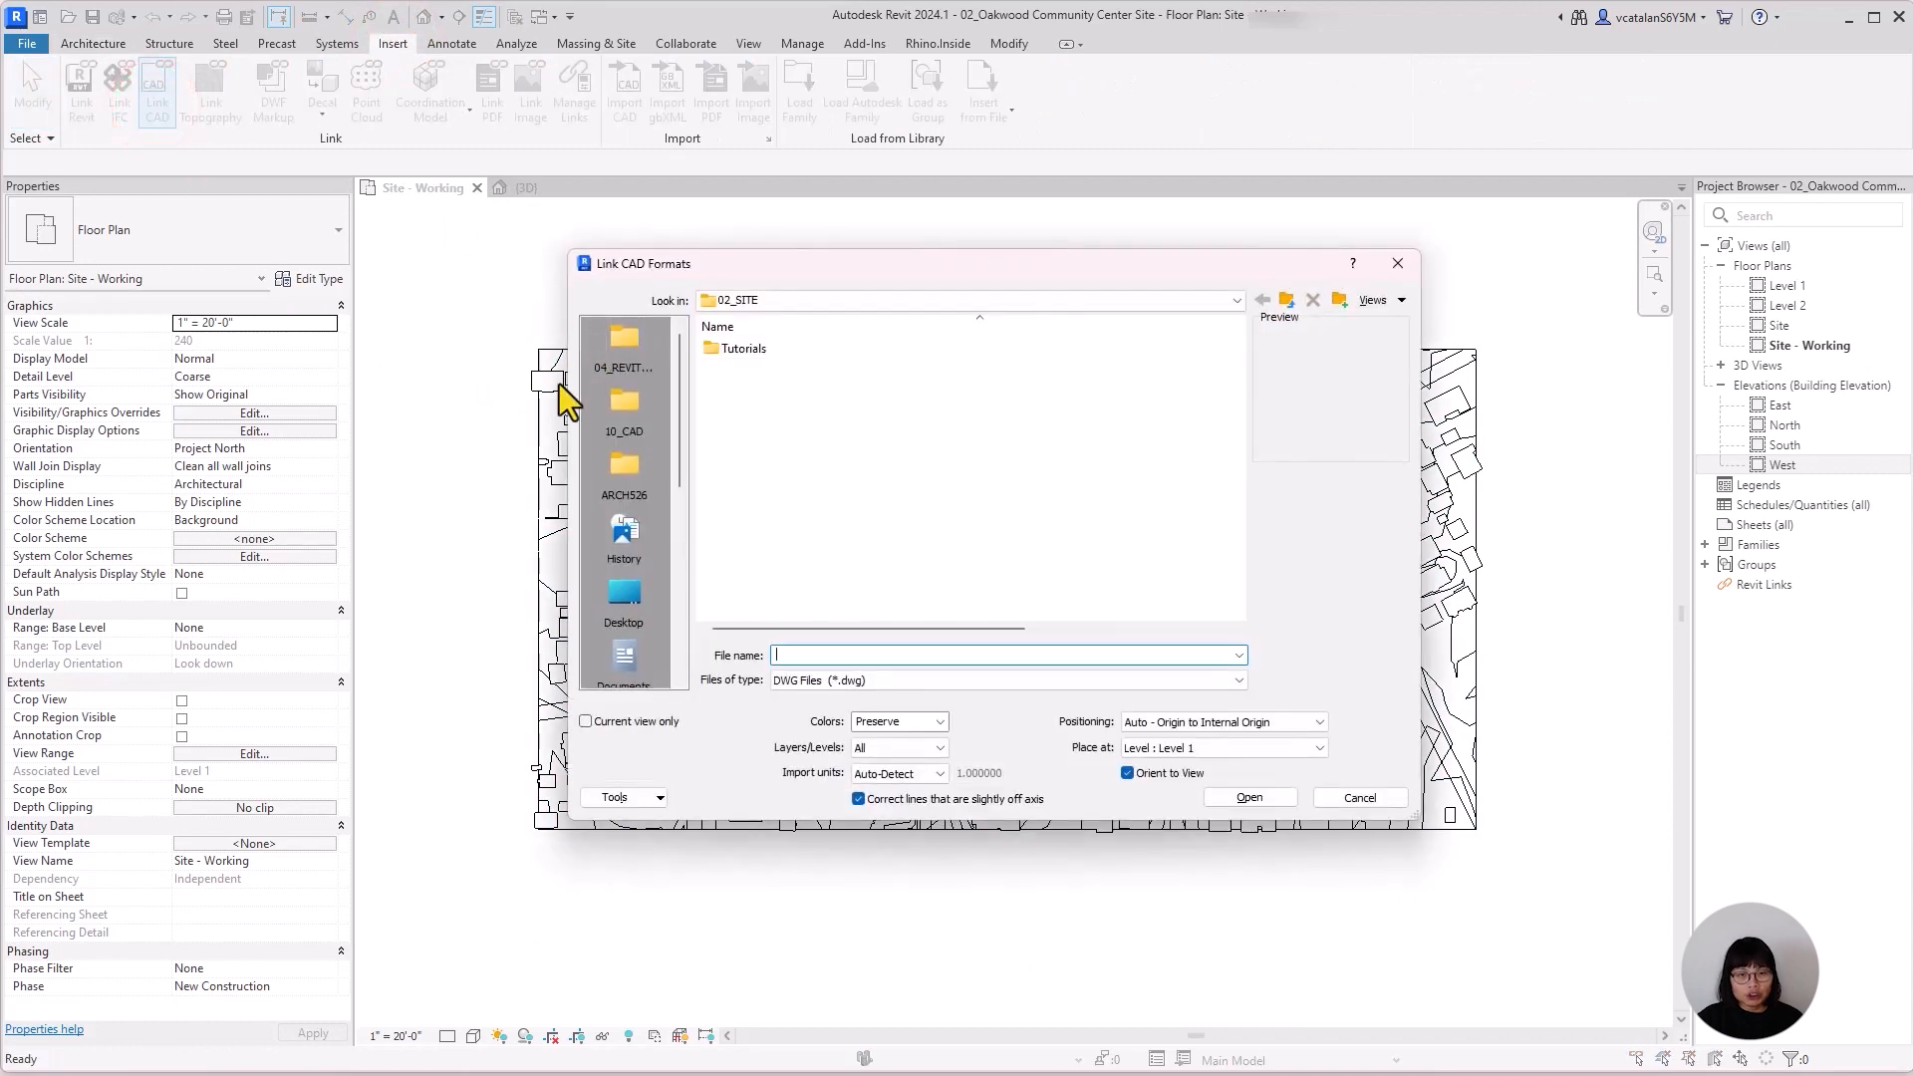
pyautogui.click(624, 428)
pyautogui.click(797, 406)
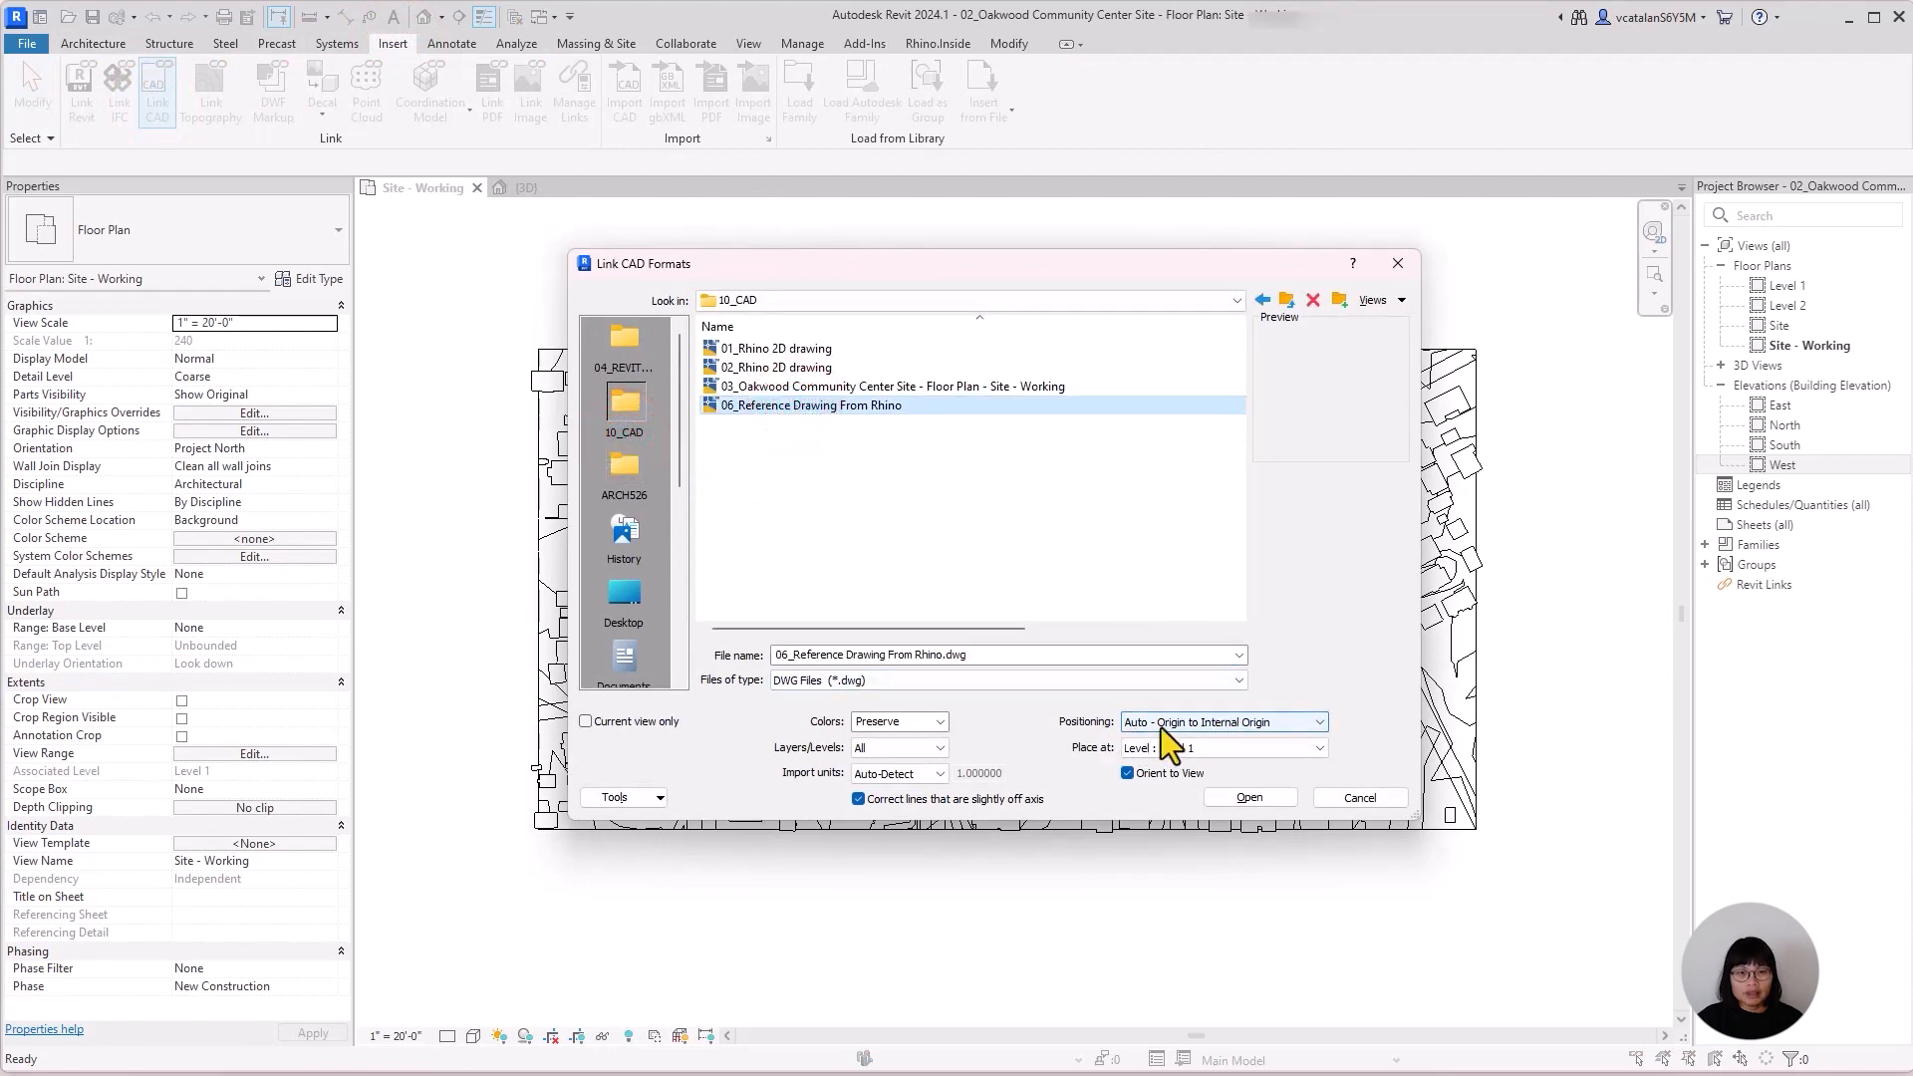
# Link the drawing with Manual - Origin positioning and place its origin on the project base point.
pyautogui.click(1320, 722)
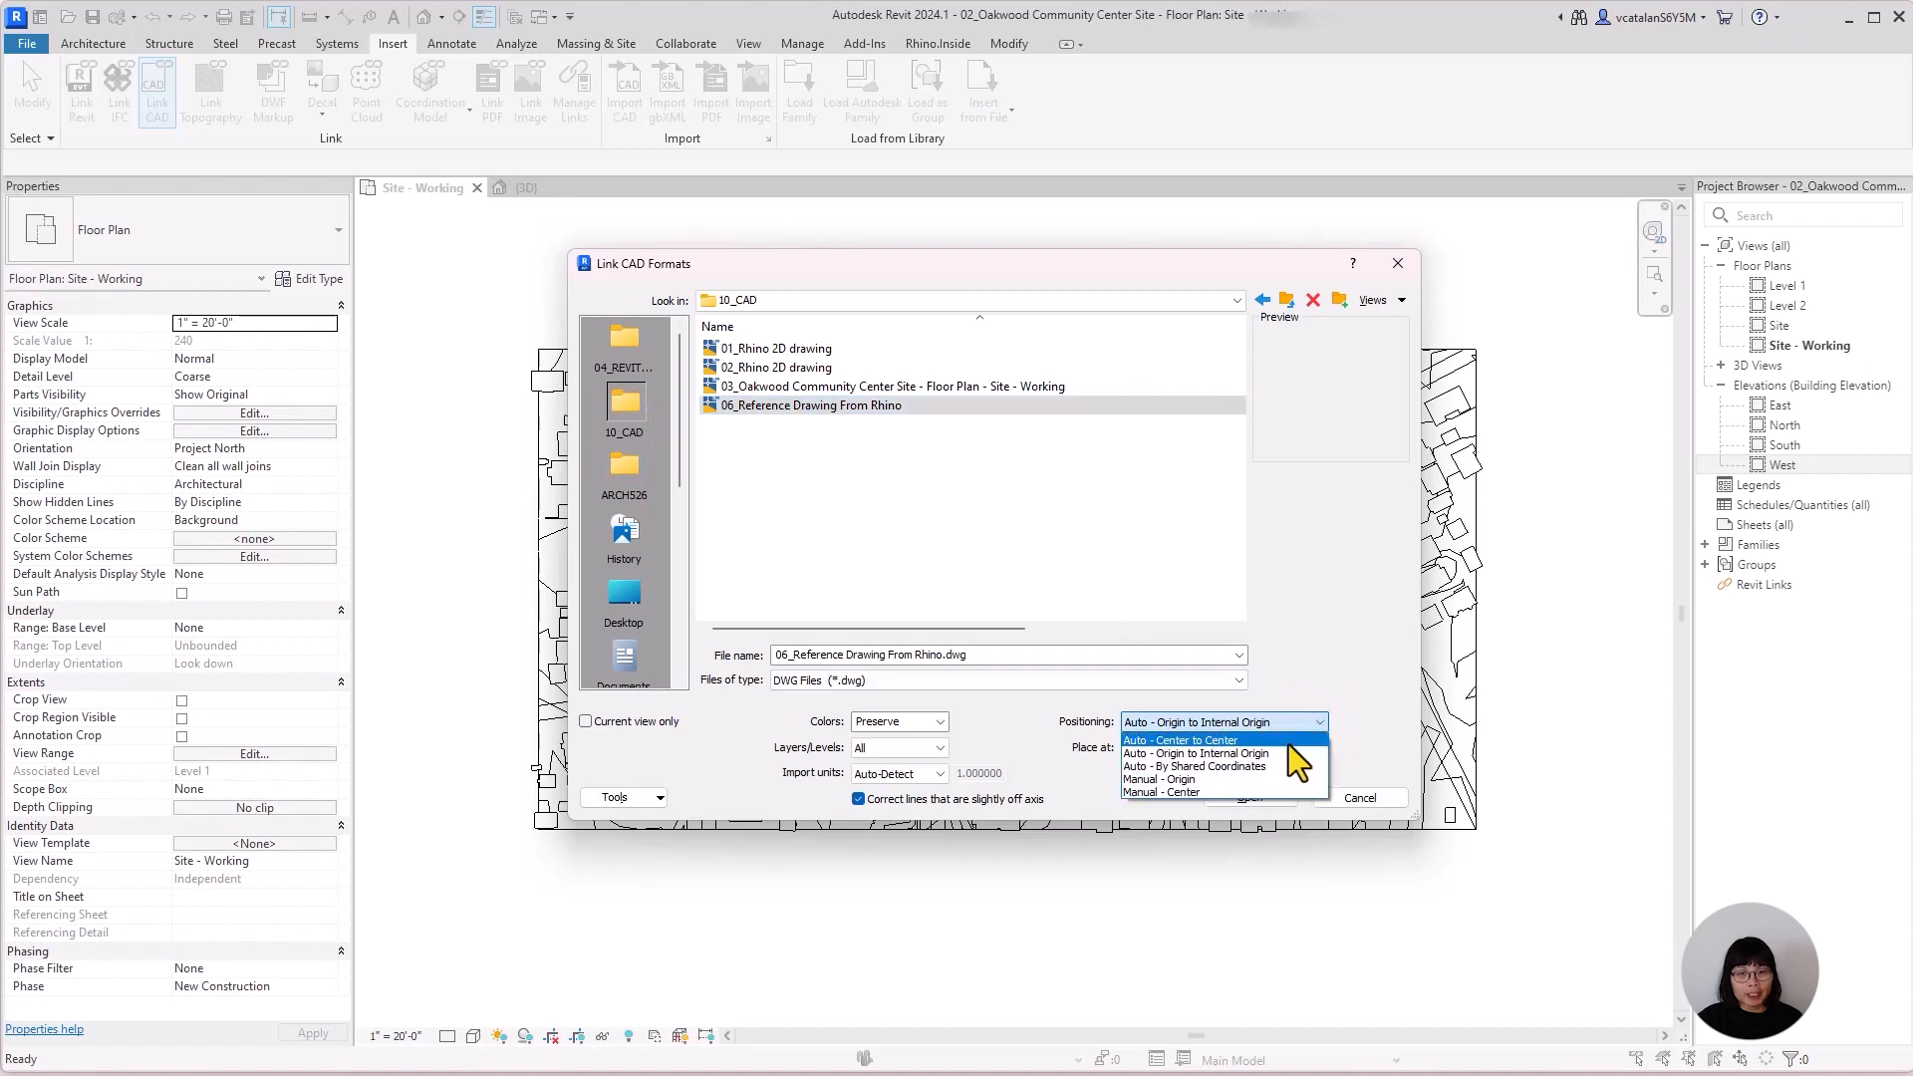
pyautogui.click(1277, 781)
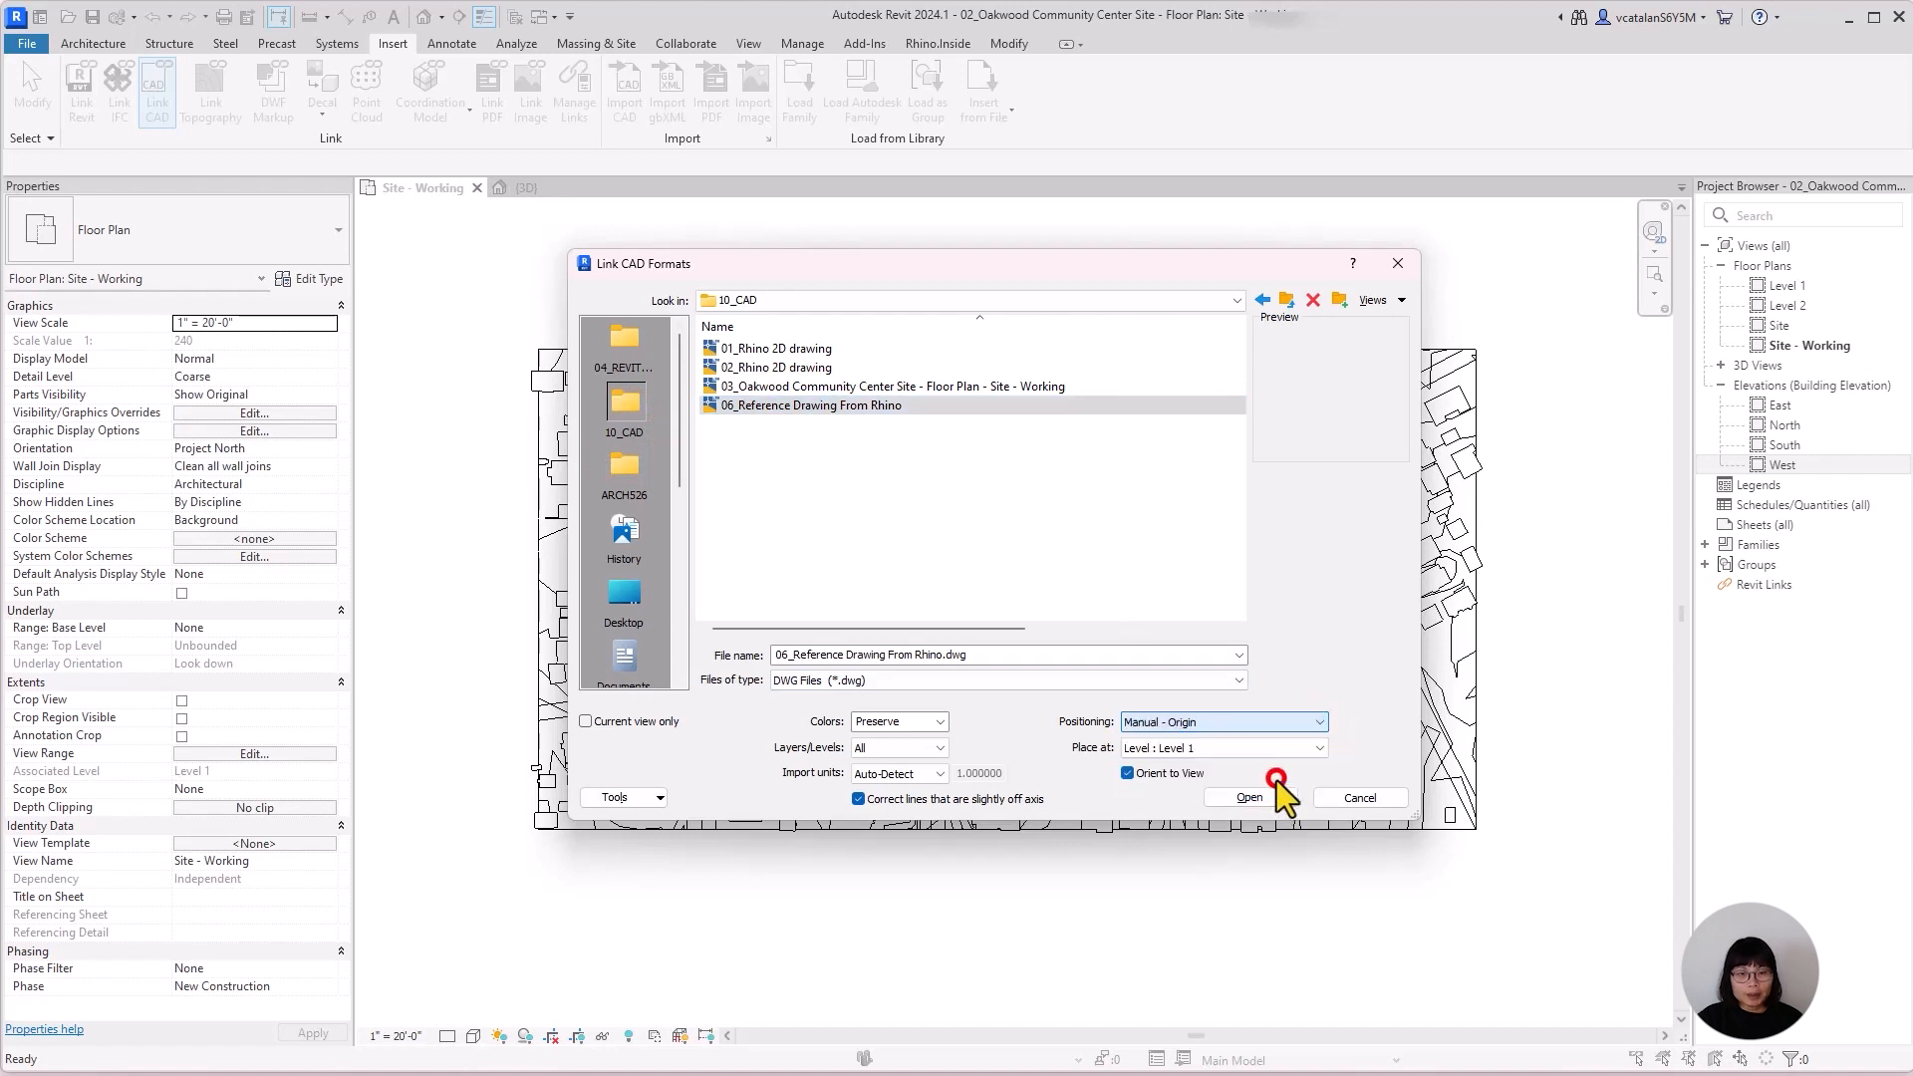
pyautogui.click(1235, 798)
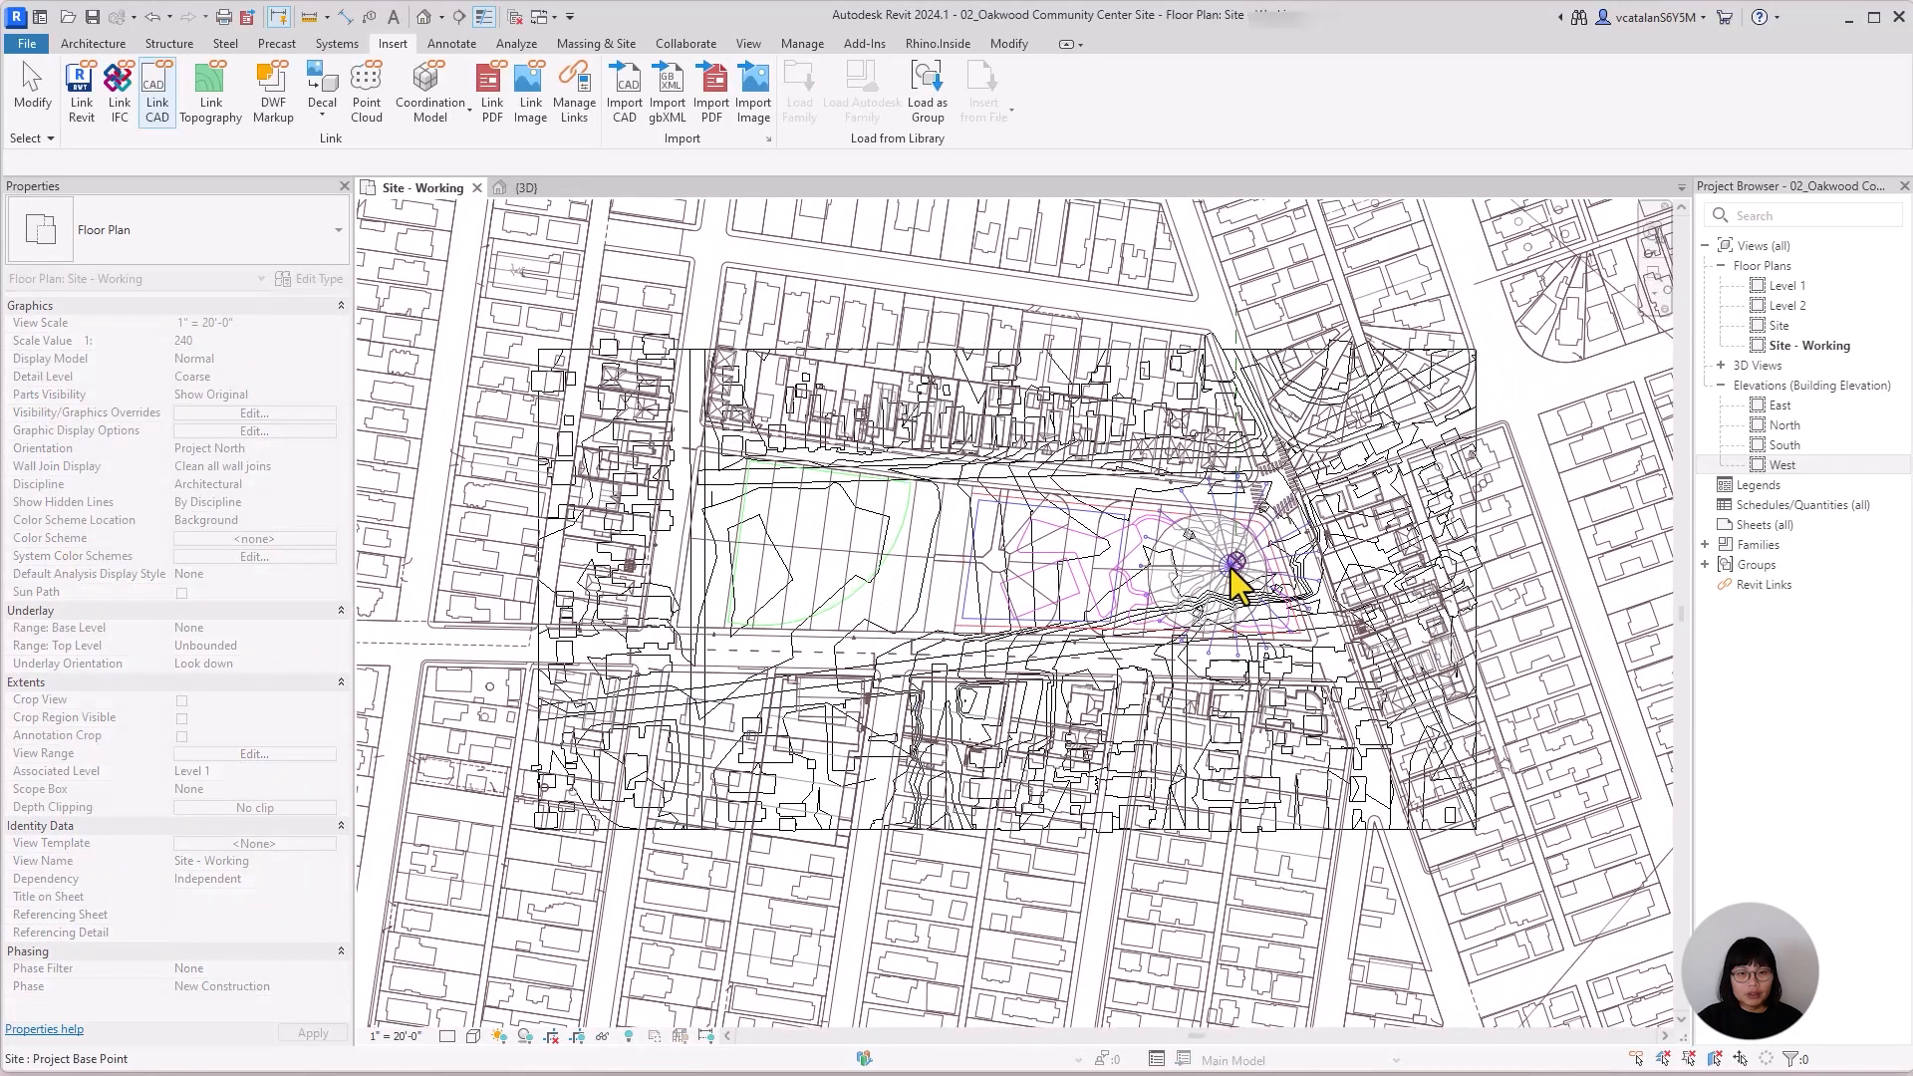
pyautogui.click(1236, 564)
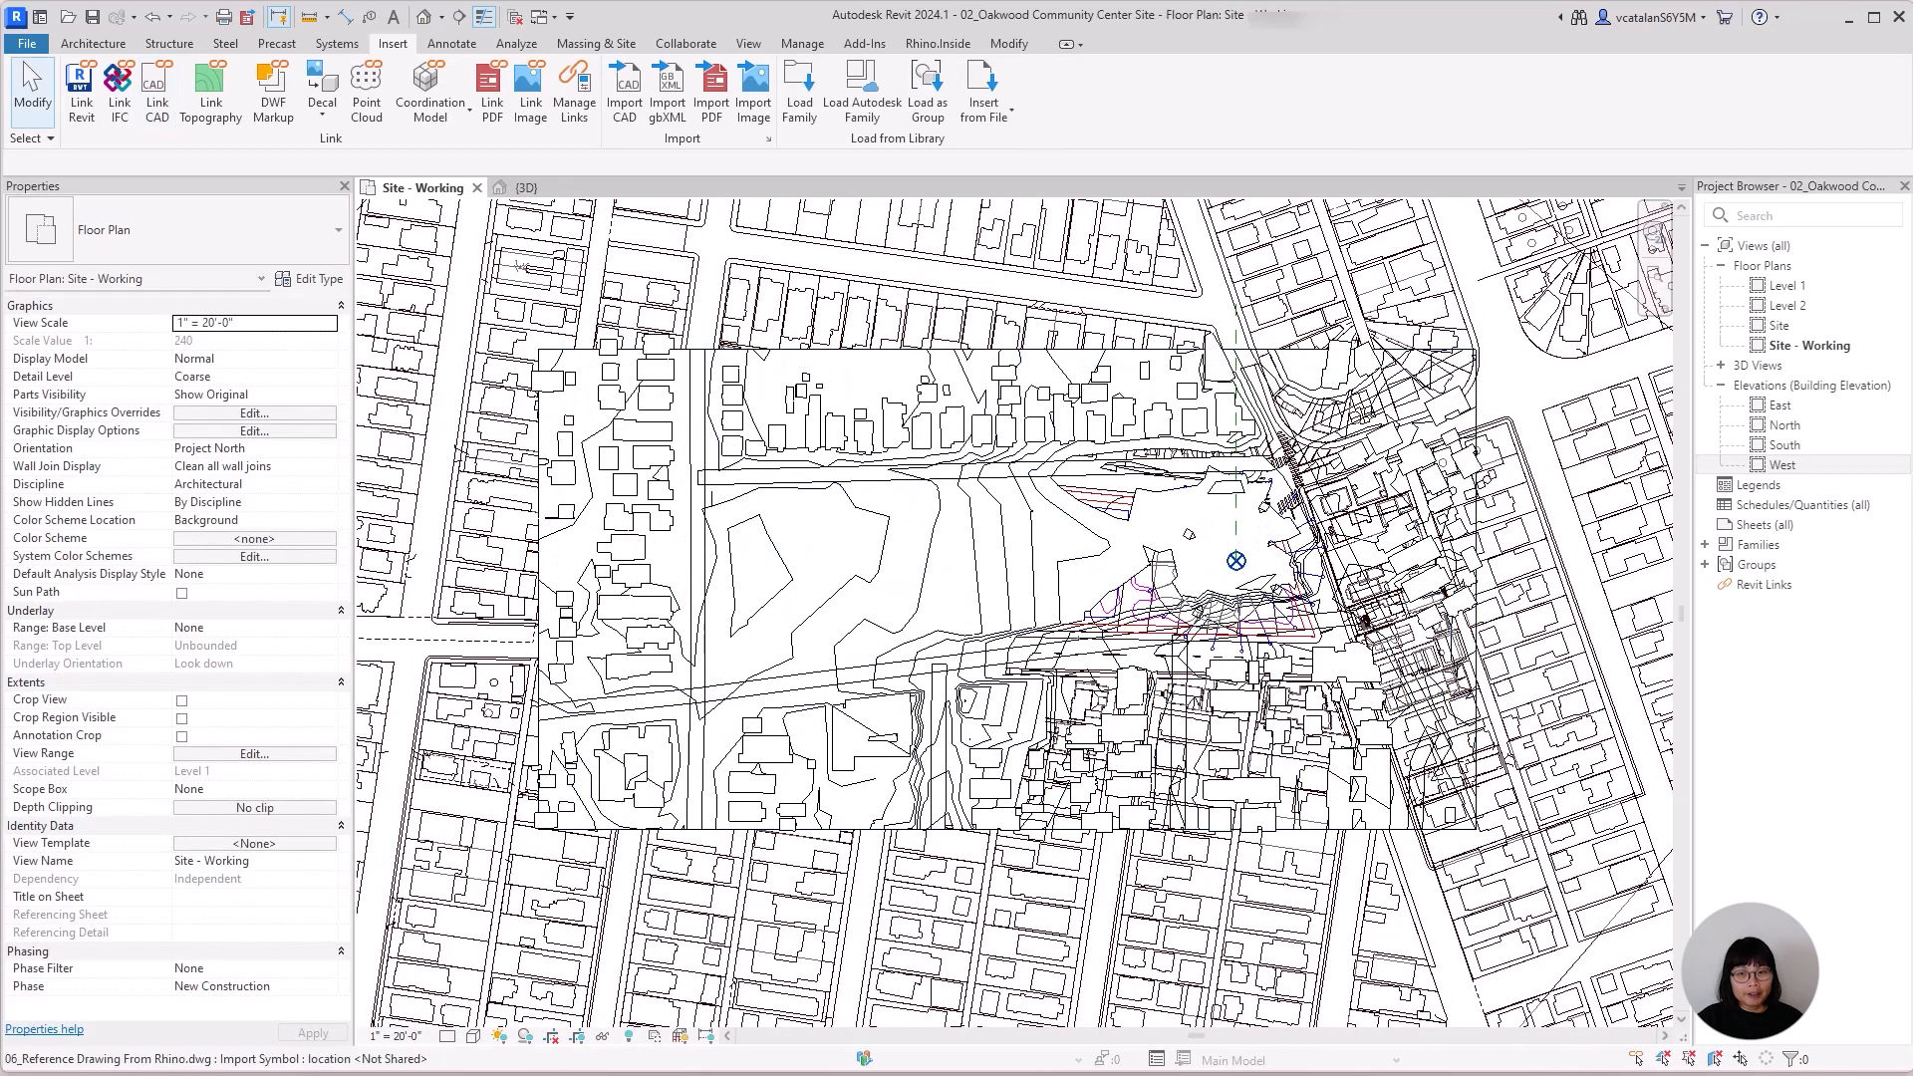
# Set the Site - Working plan's visual style to Wireframe and select the linked reference drawing.
pyautogui.click(475, 1036)
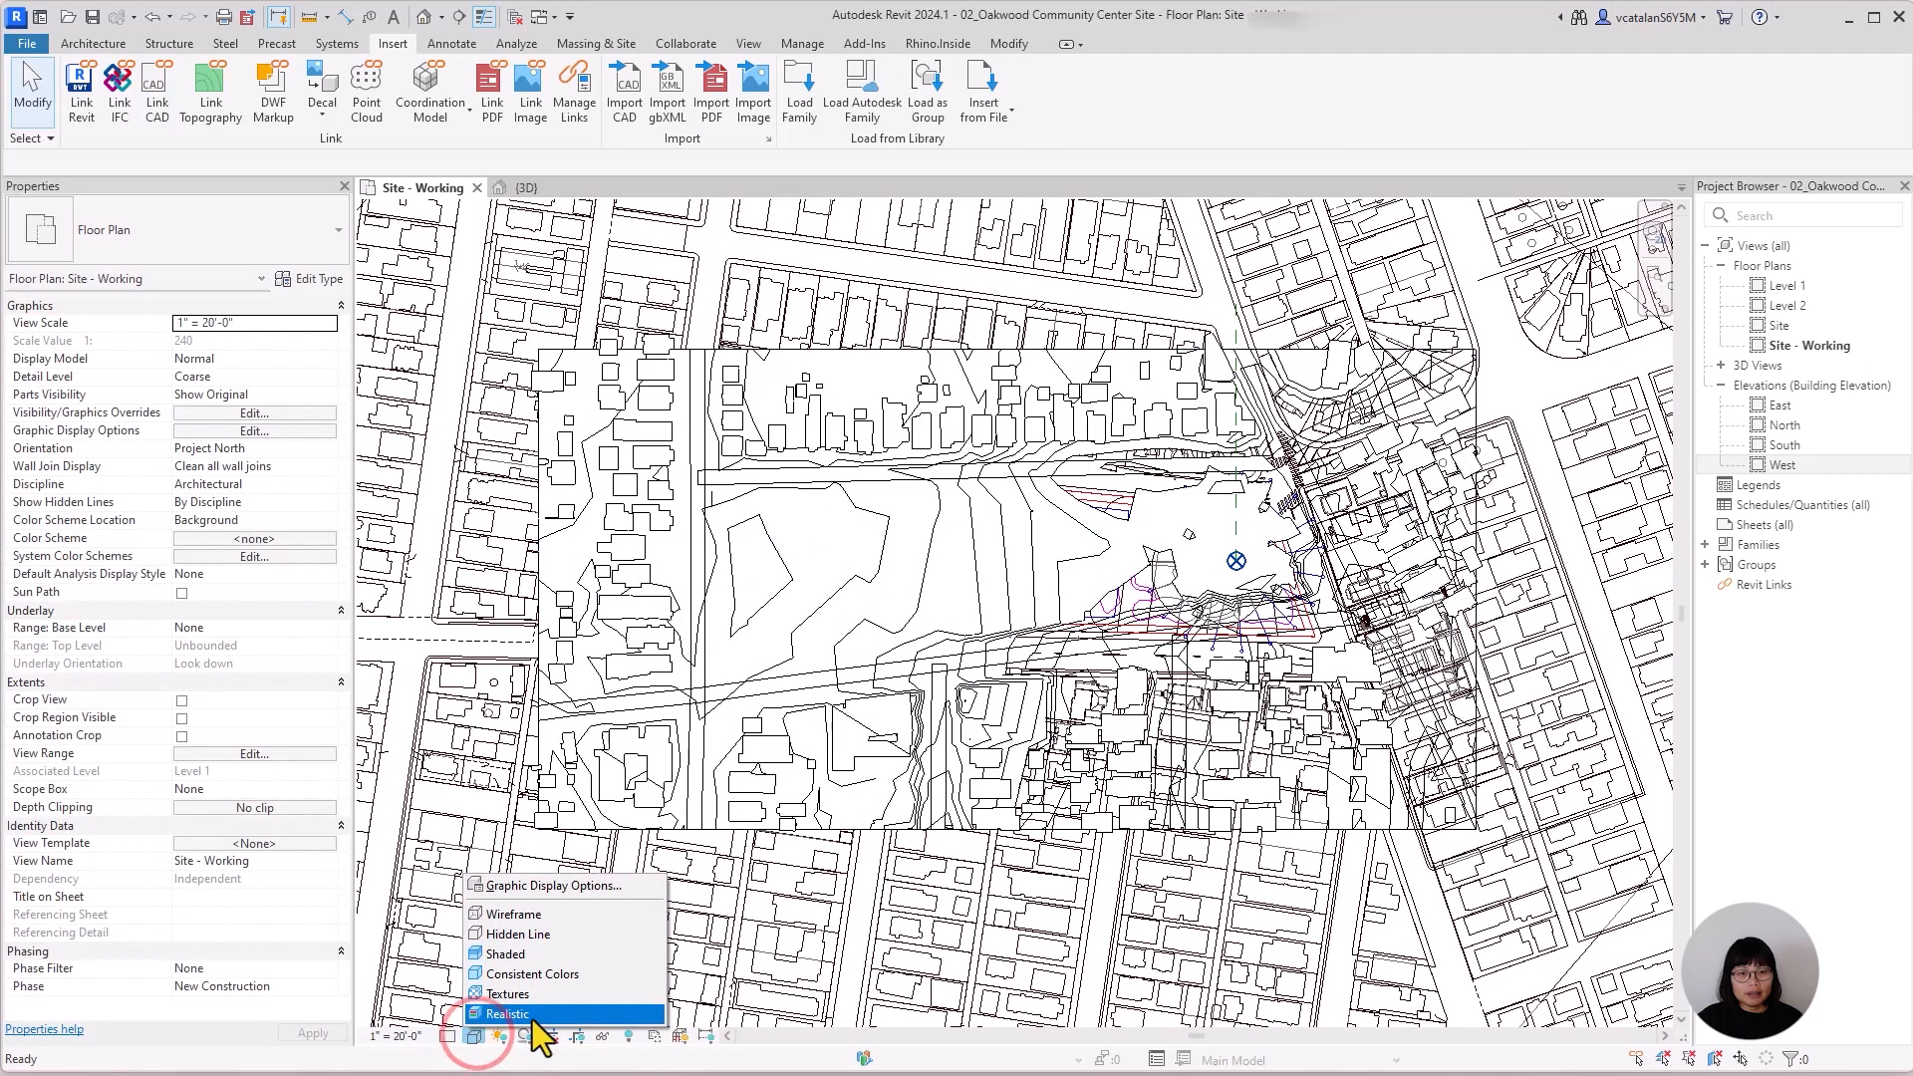
pyautogui.click(582, 912)
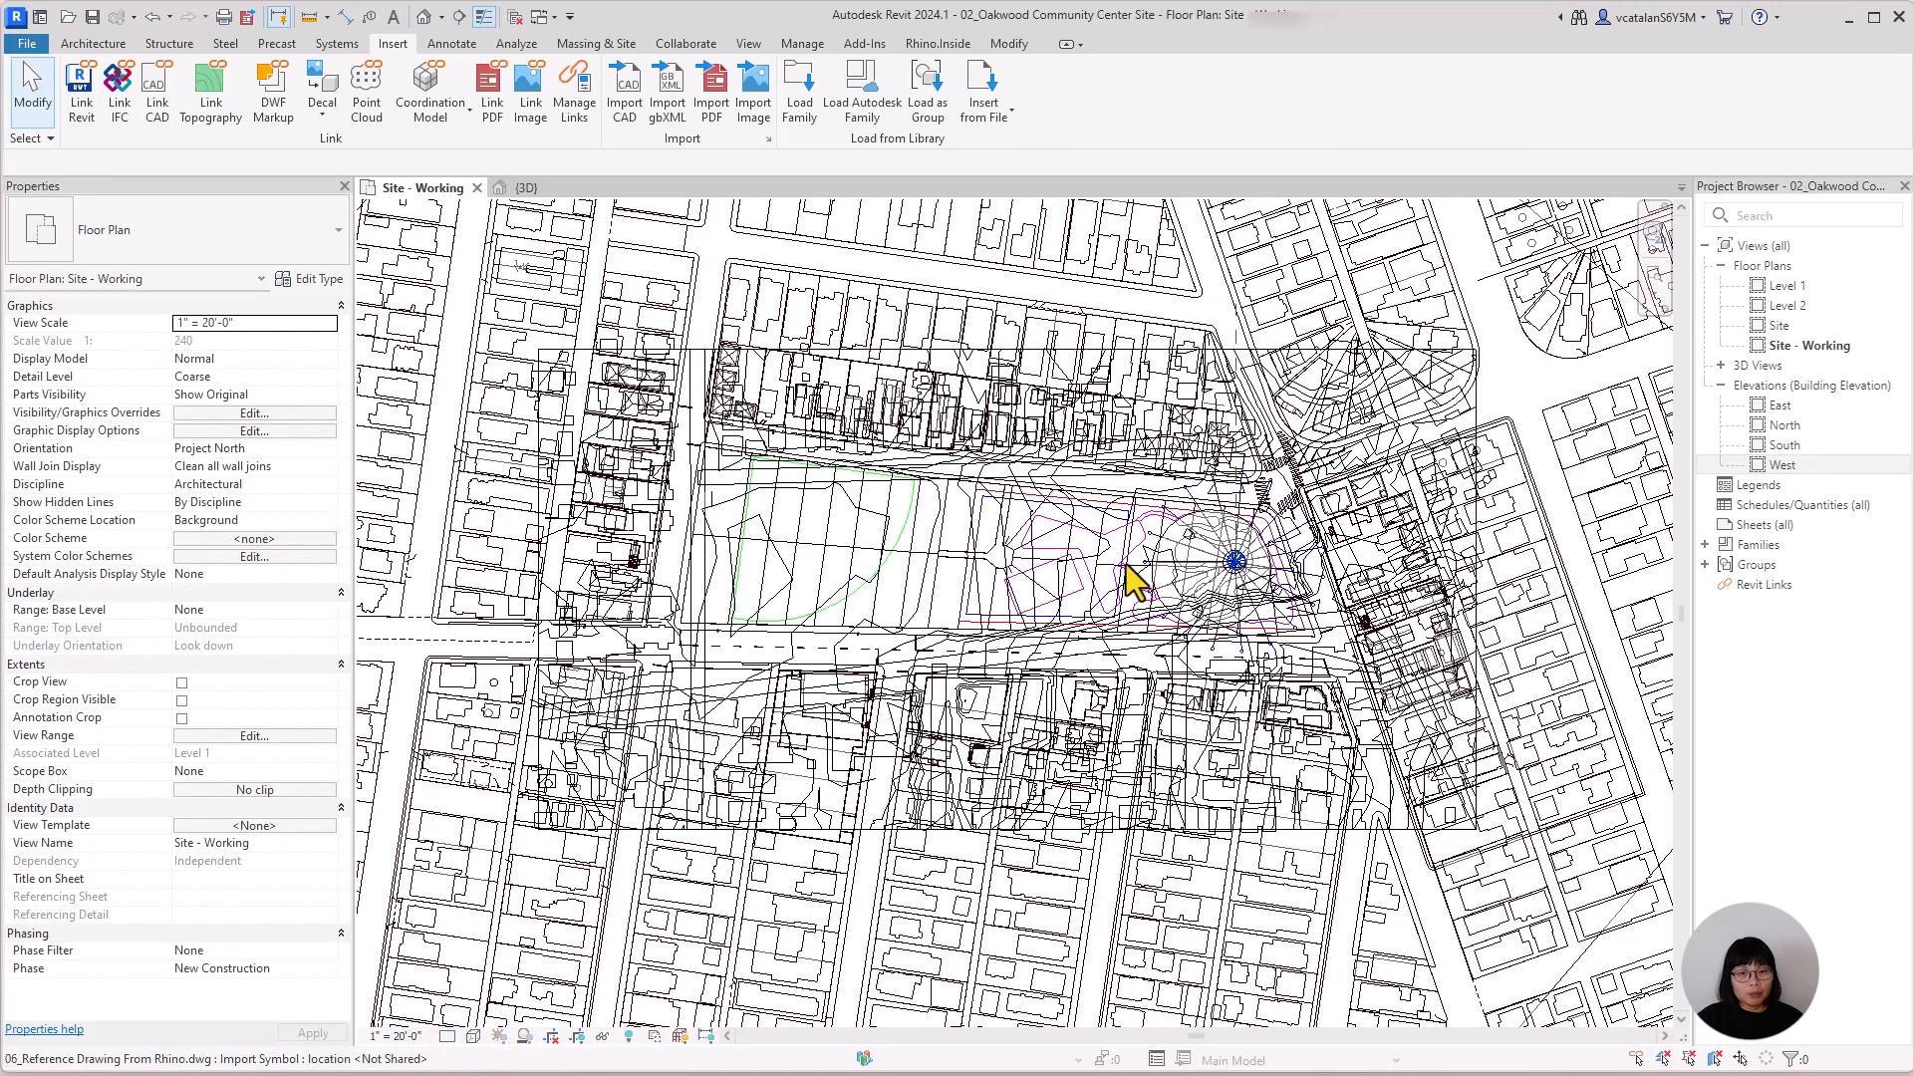
pyautogui.scroll(-2, 1146, 588)
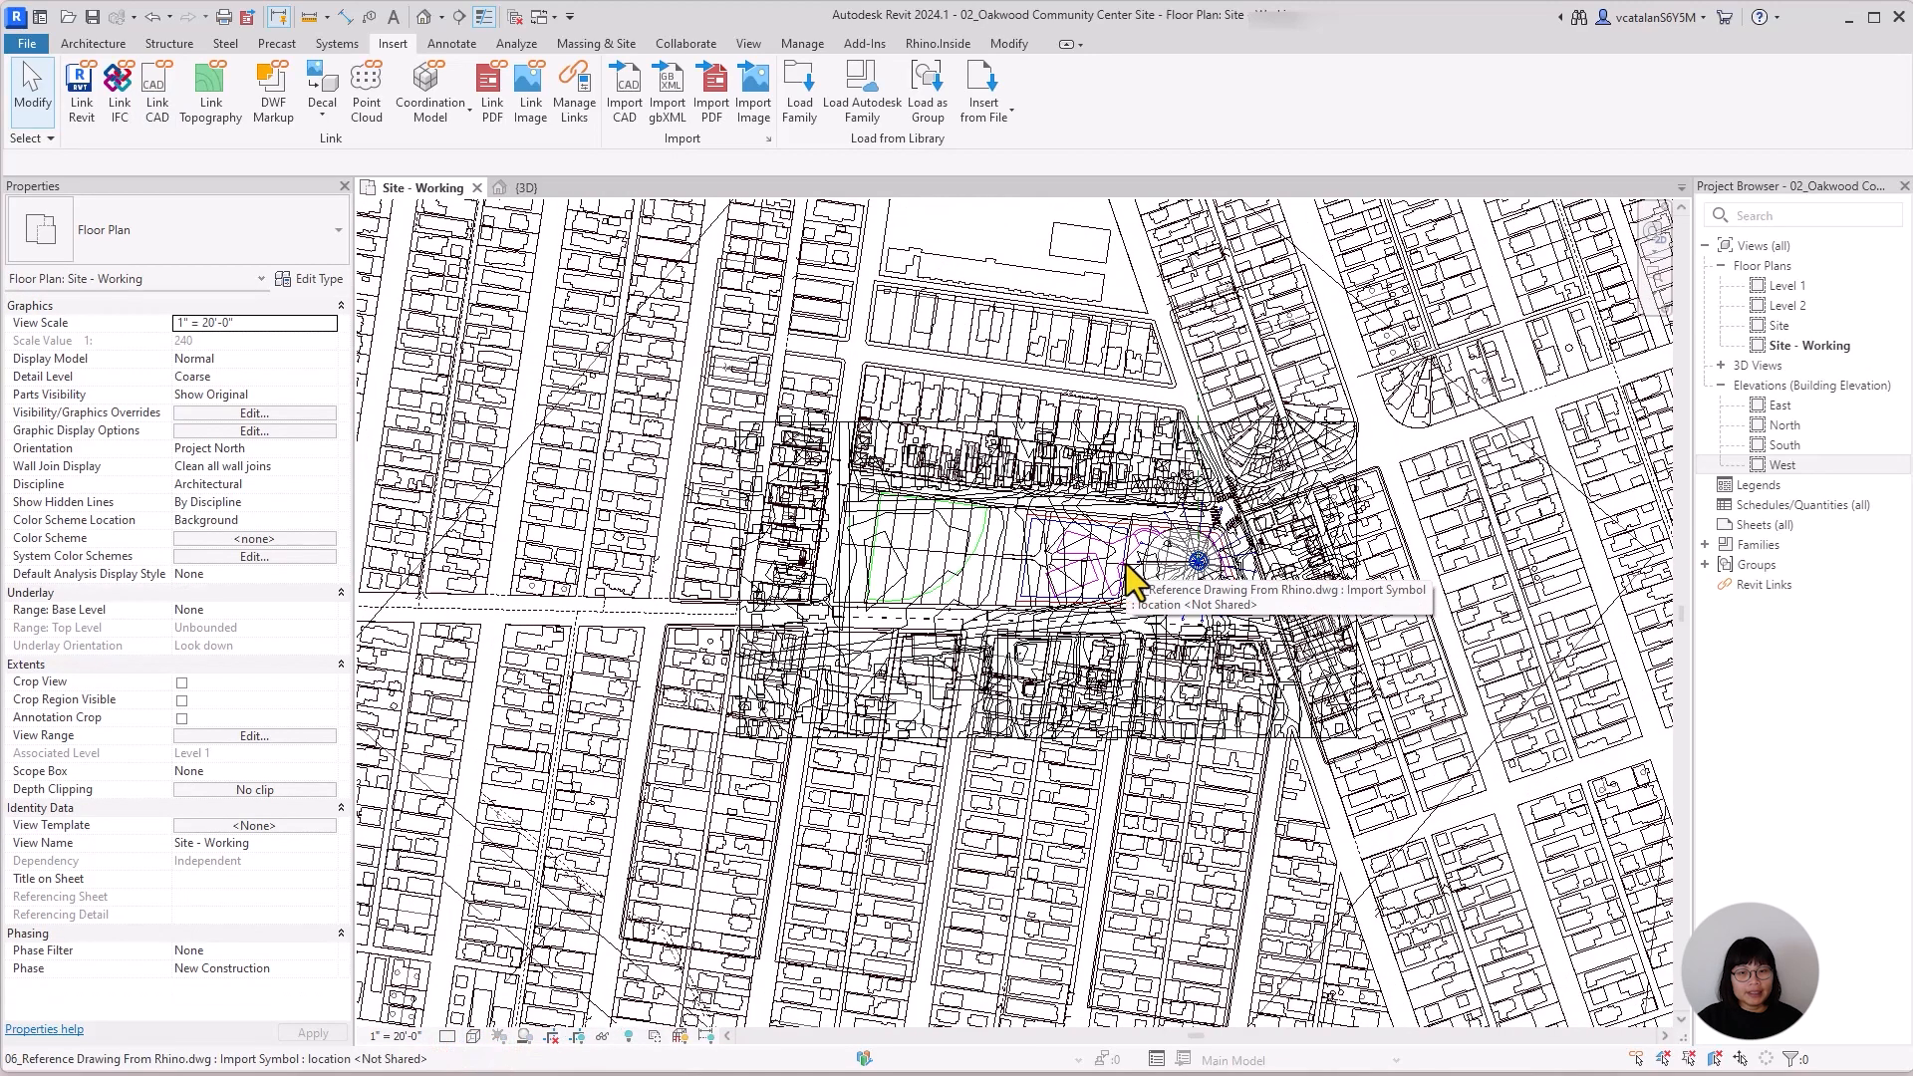
pyautogui.click(1134, 439)
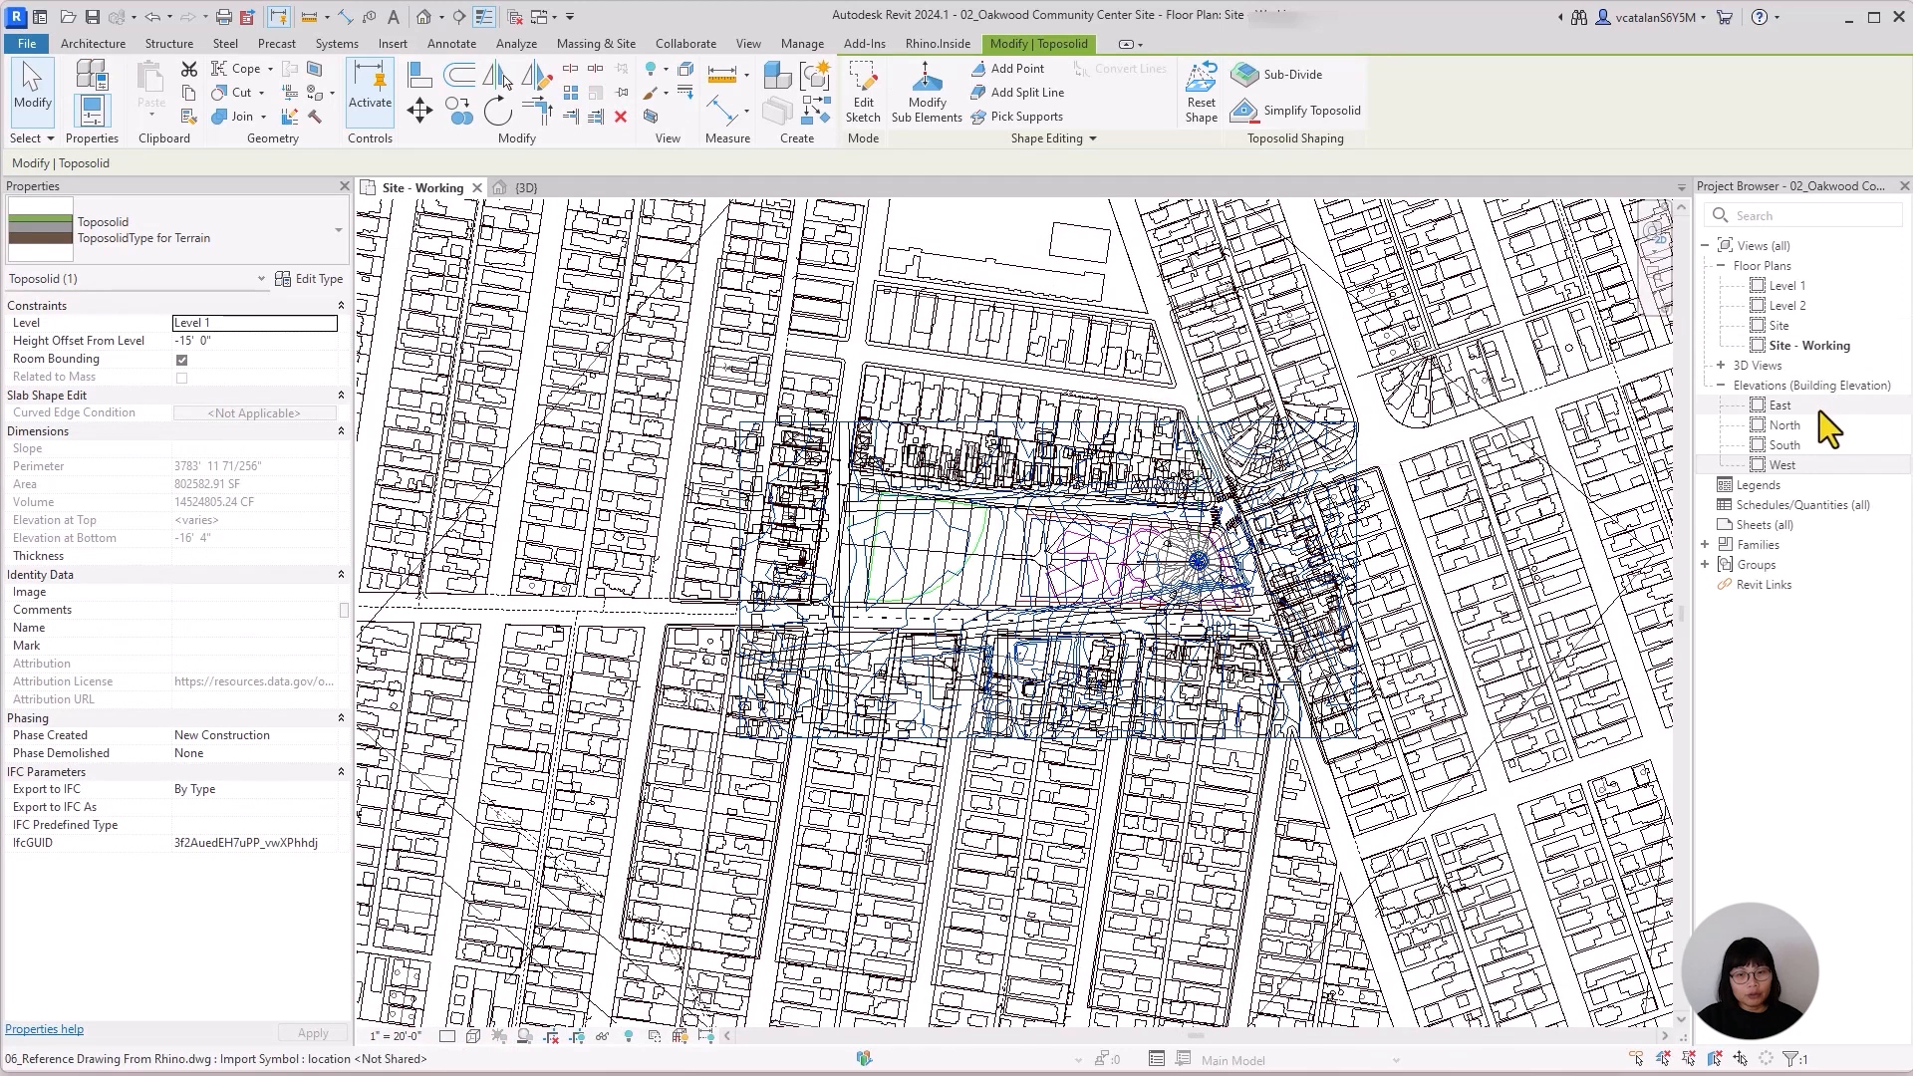
# In the South elevation, move the linked reference drawing vertically up 100 feet.
pyautogui.click(648, 185)
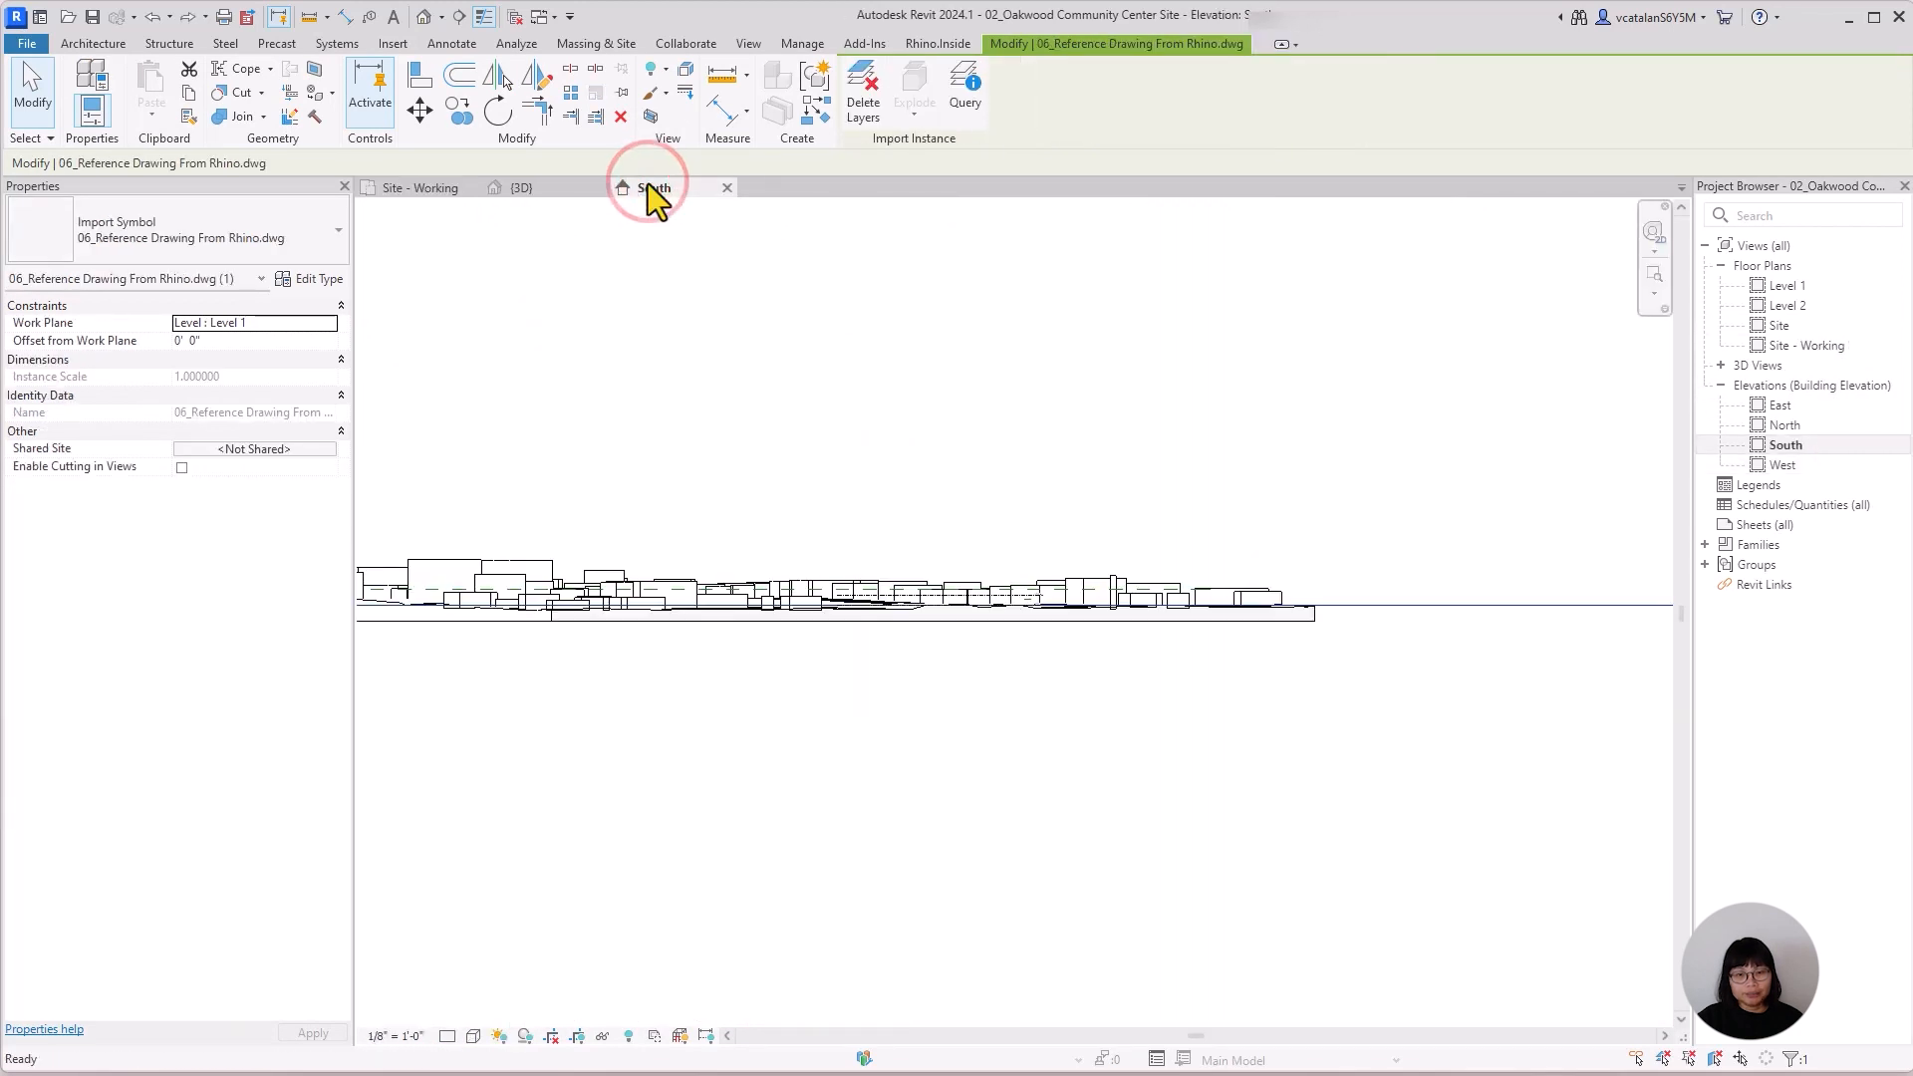
pyautogui.click(424, 187)
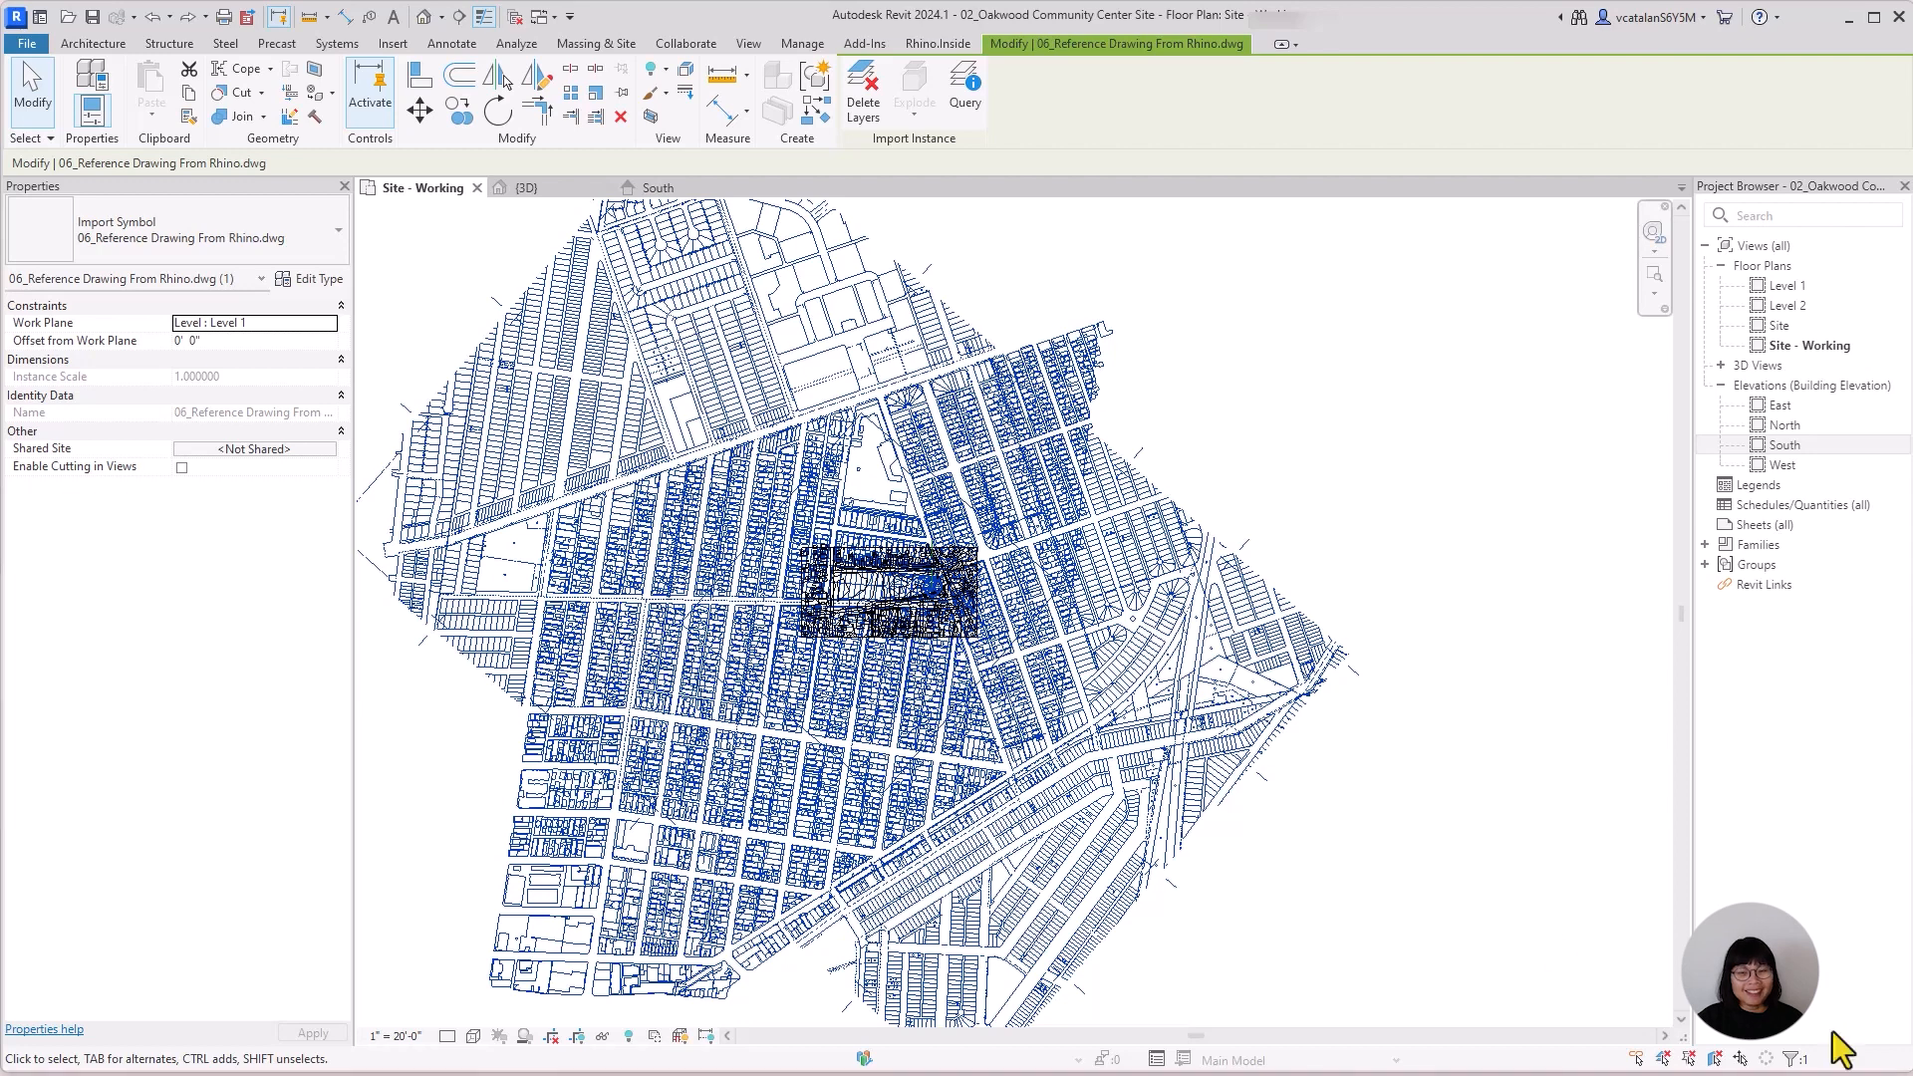
pyautogui.click(648, 184)
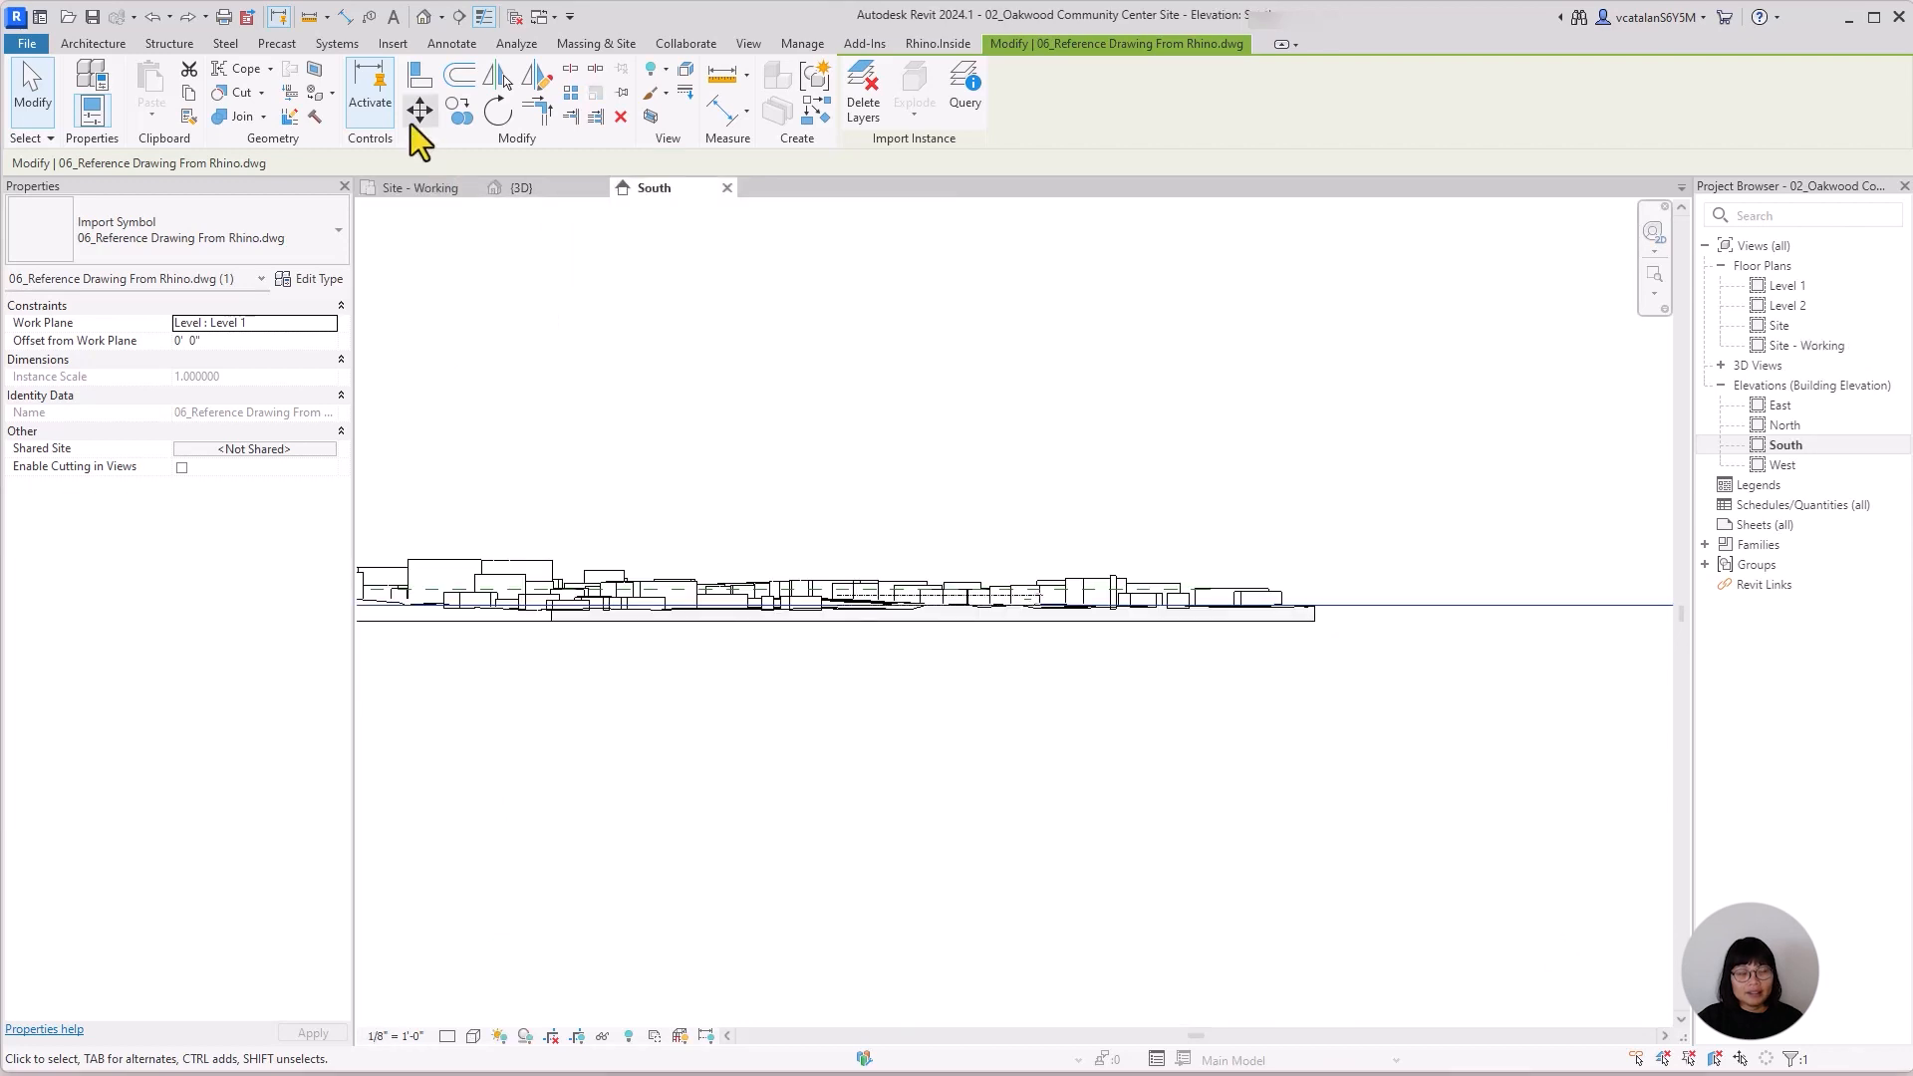
pyautogui.click(419, 110)
pyautogui.click(1059, 508)
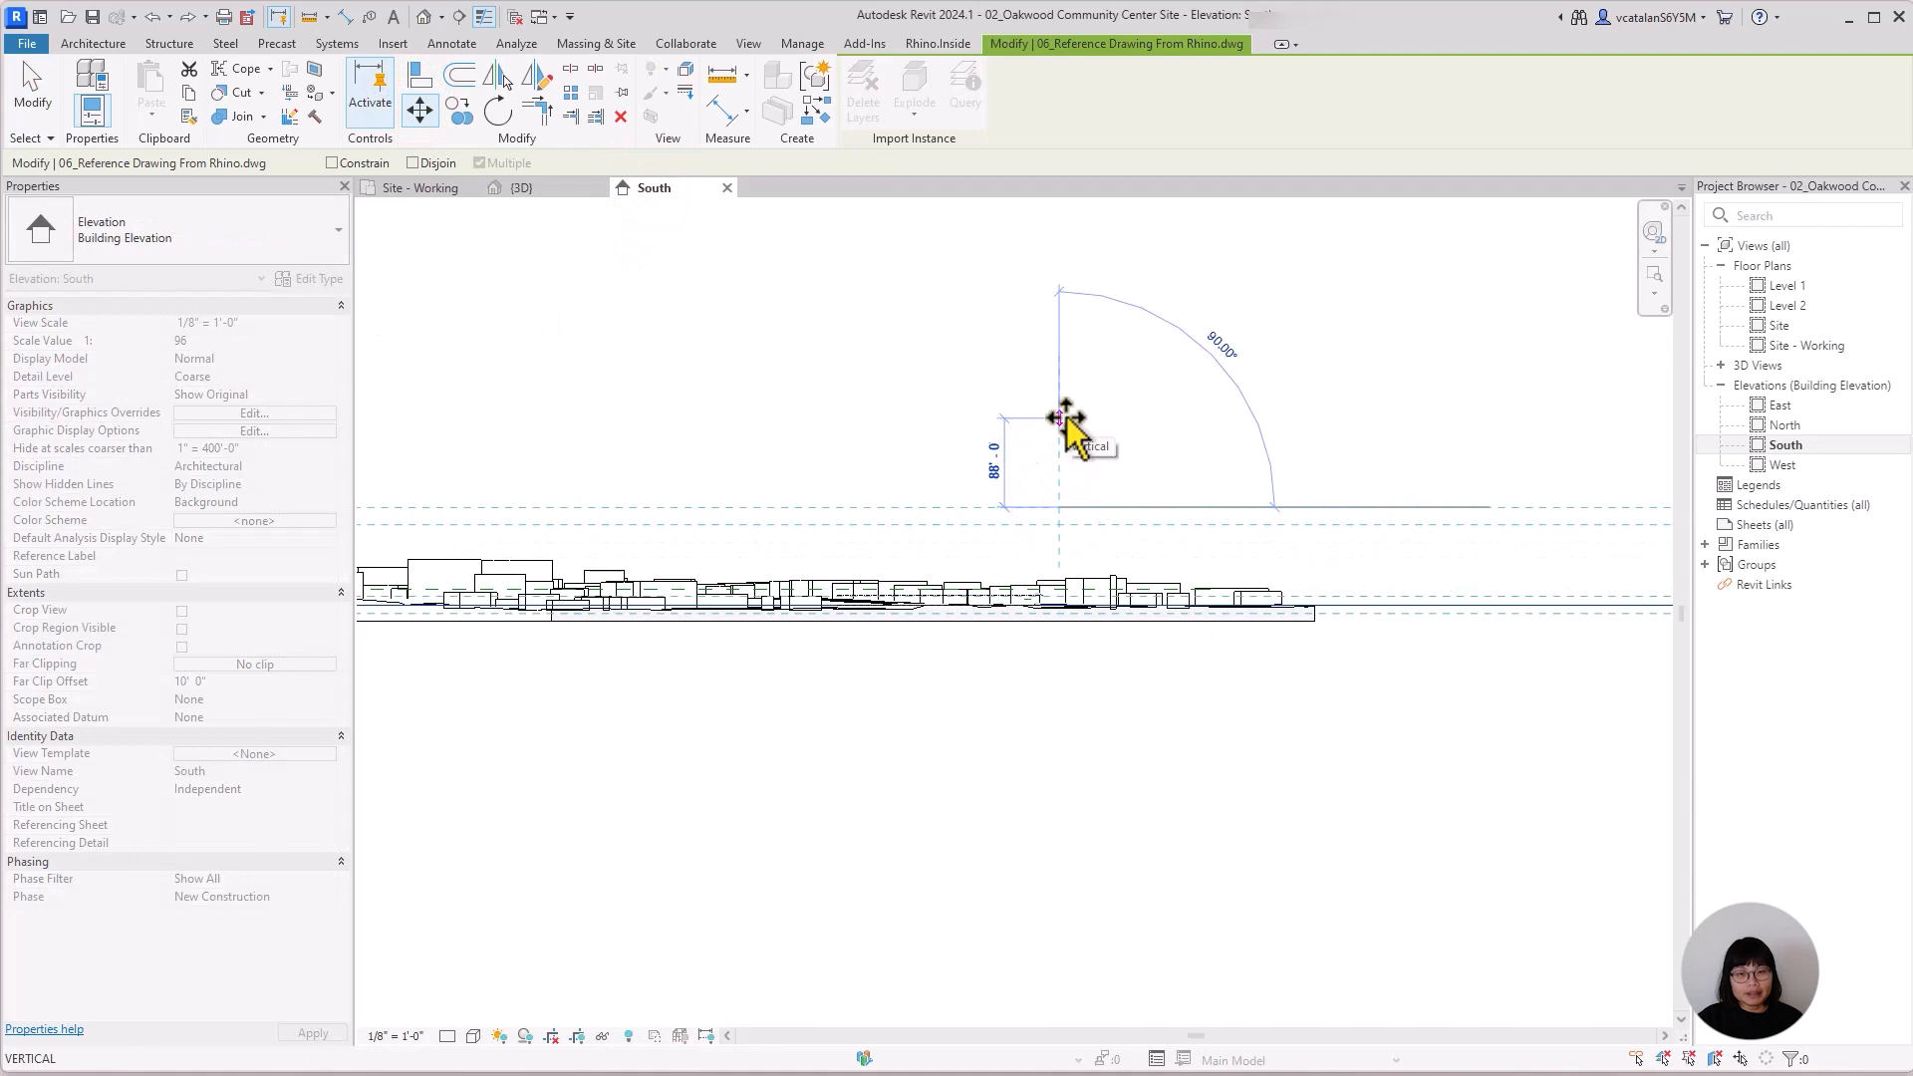
pyautogui.write('100')
pyautogui.press('Return')
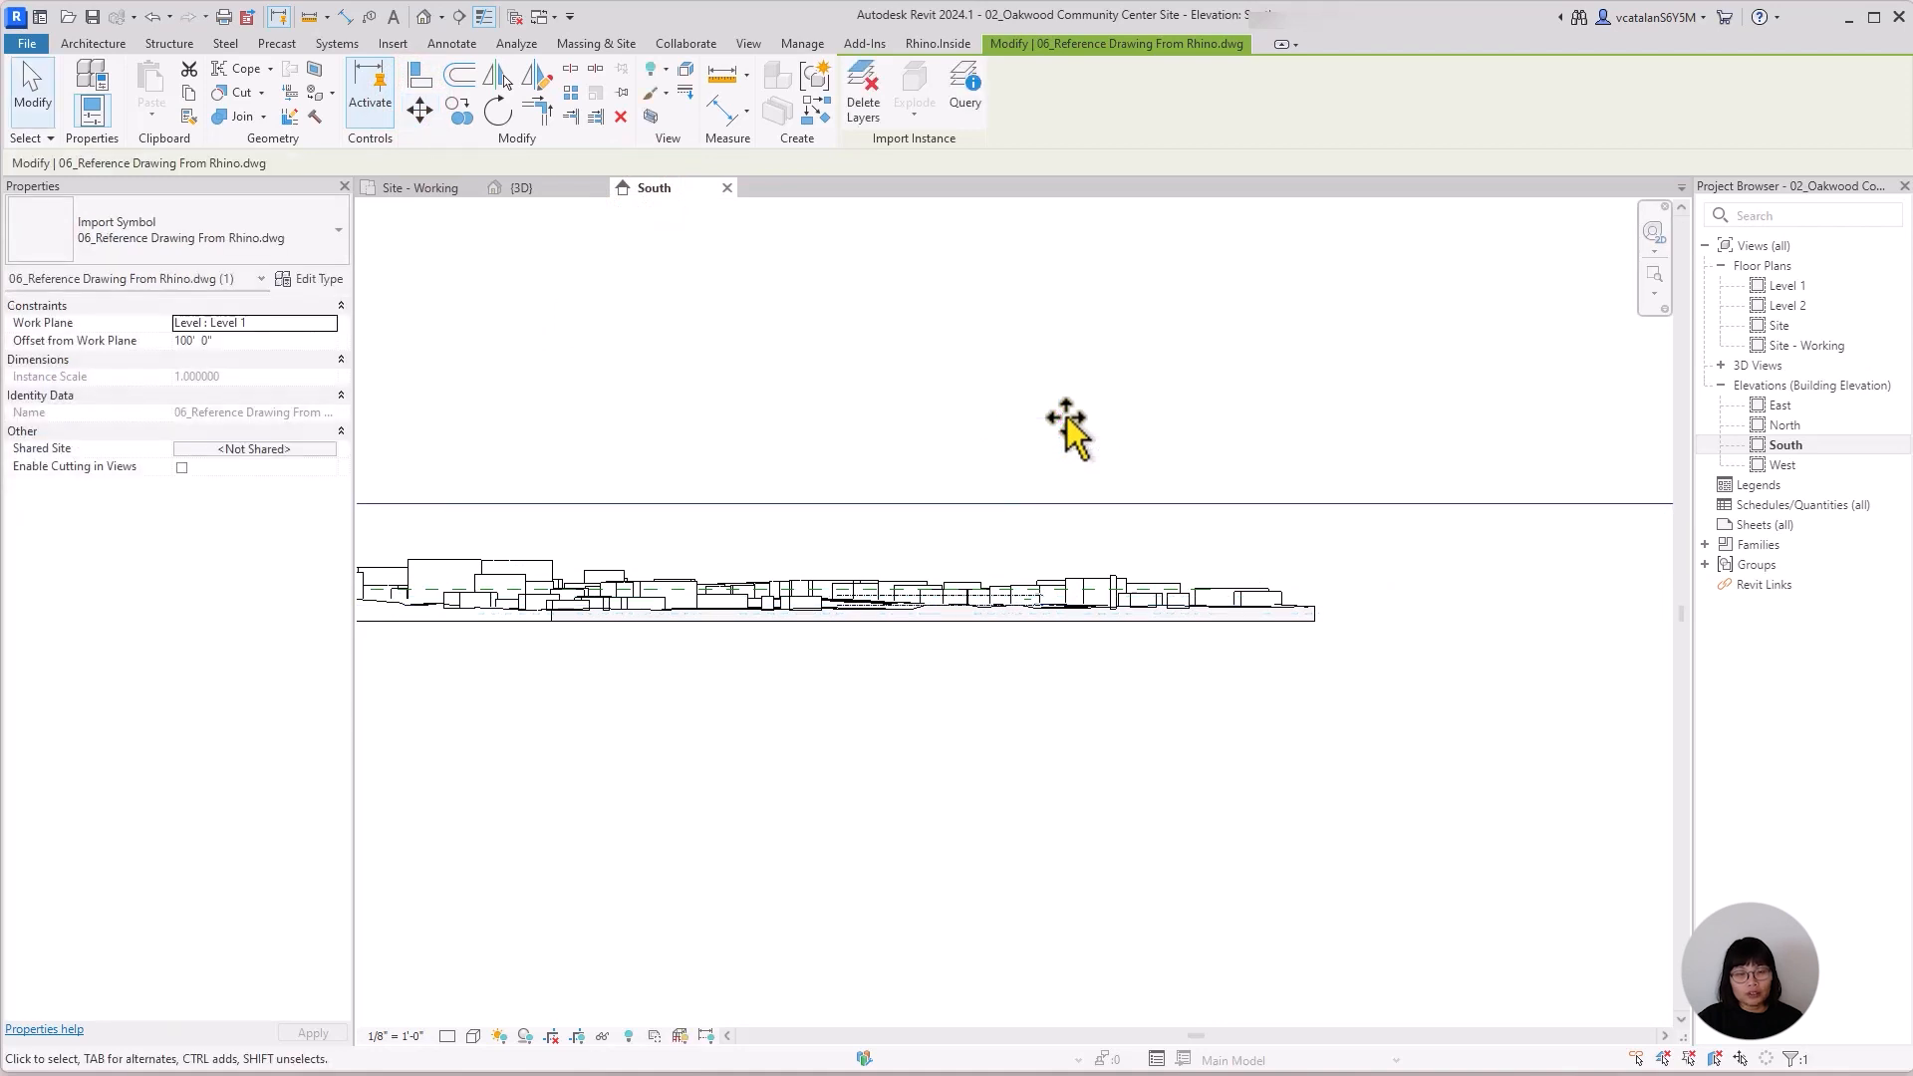
pyautogui.click(1065, 424)
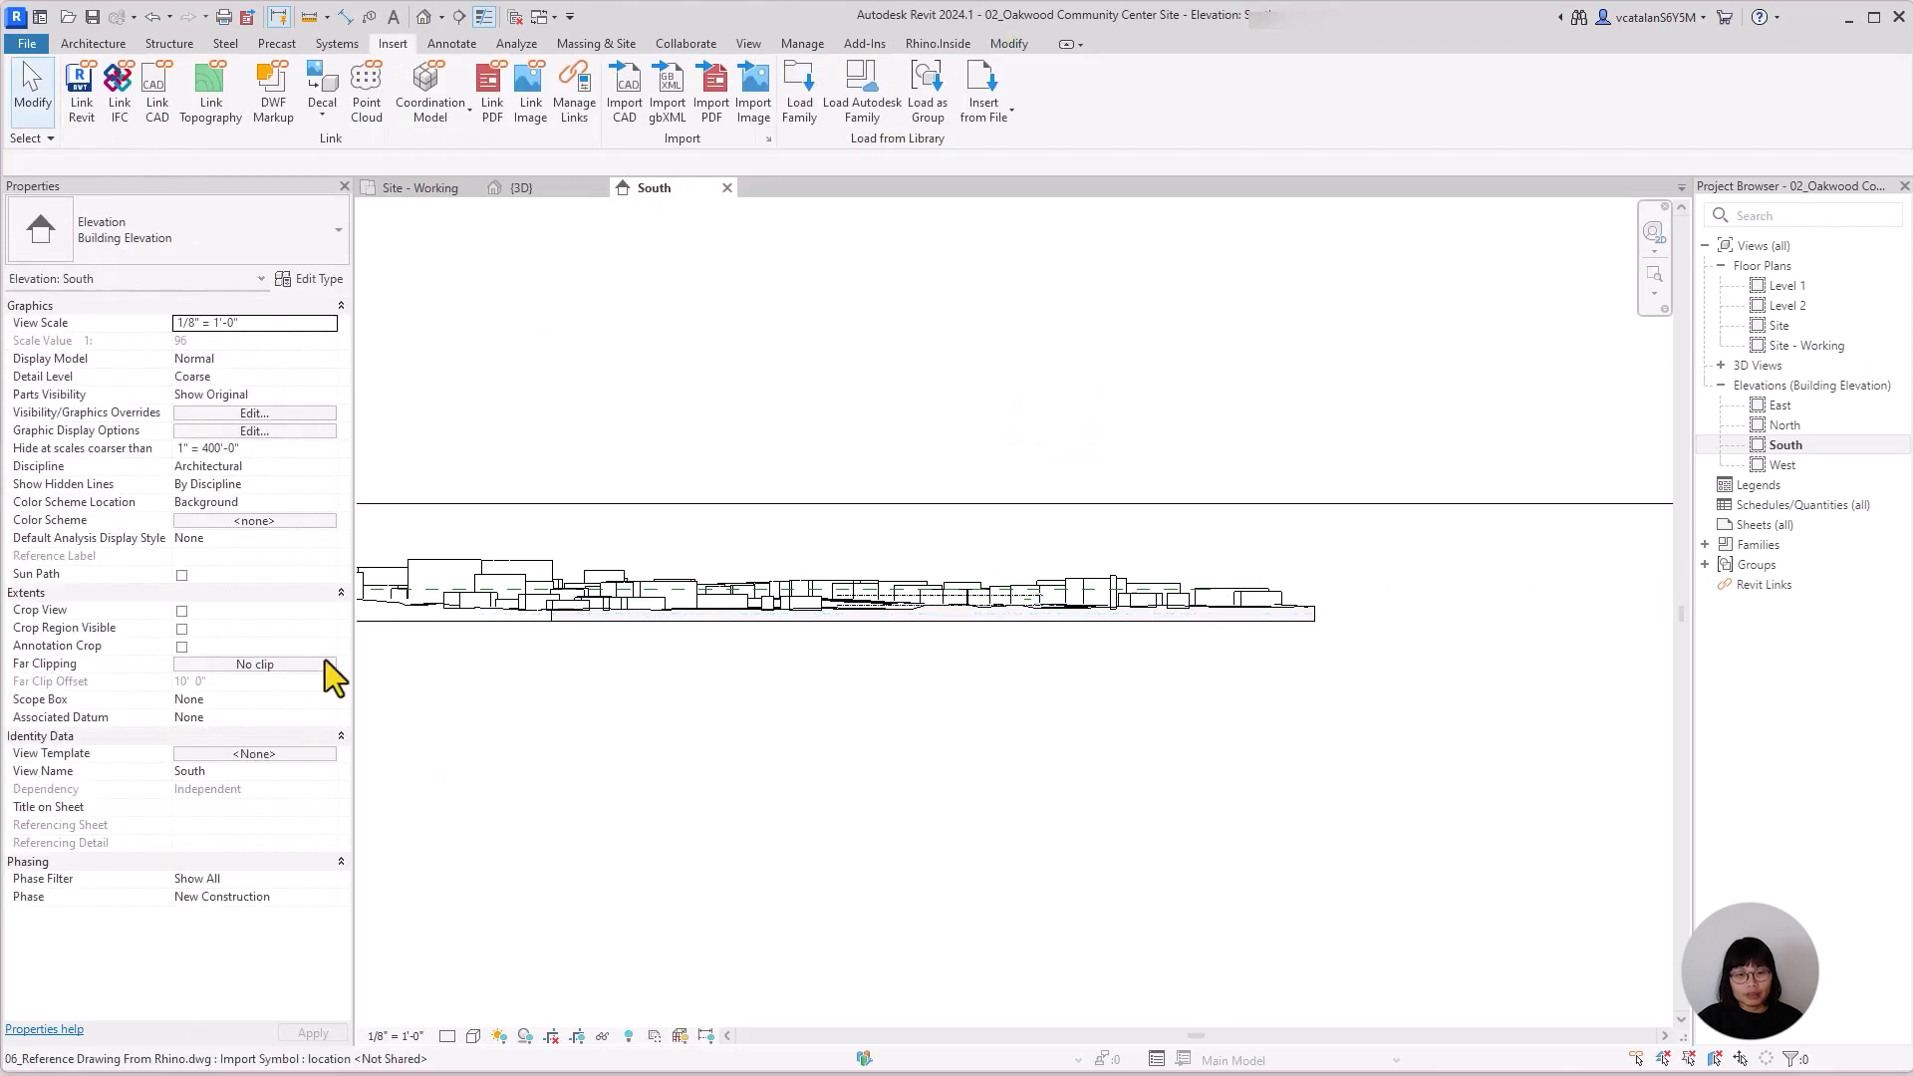
# Return to the Site - Working plan and select the raised reference drawing for inspection.
pyautogui.click(438, 191)
pyautogui.scroll(-2, 957, 817)
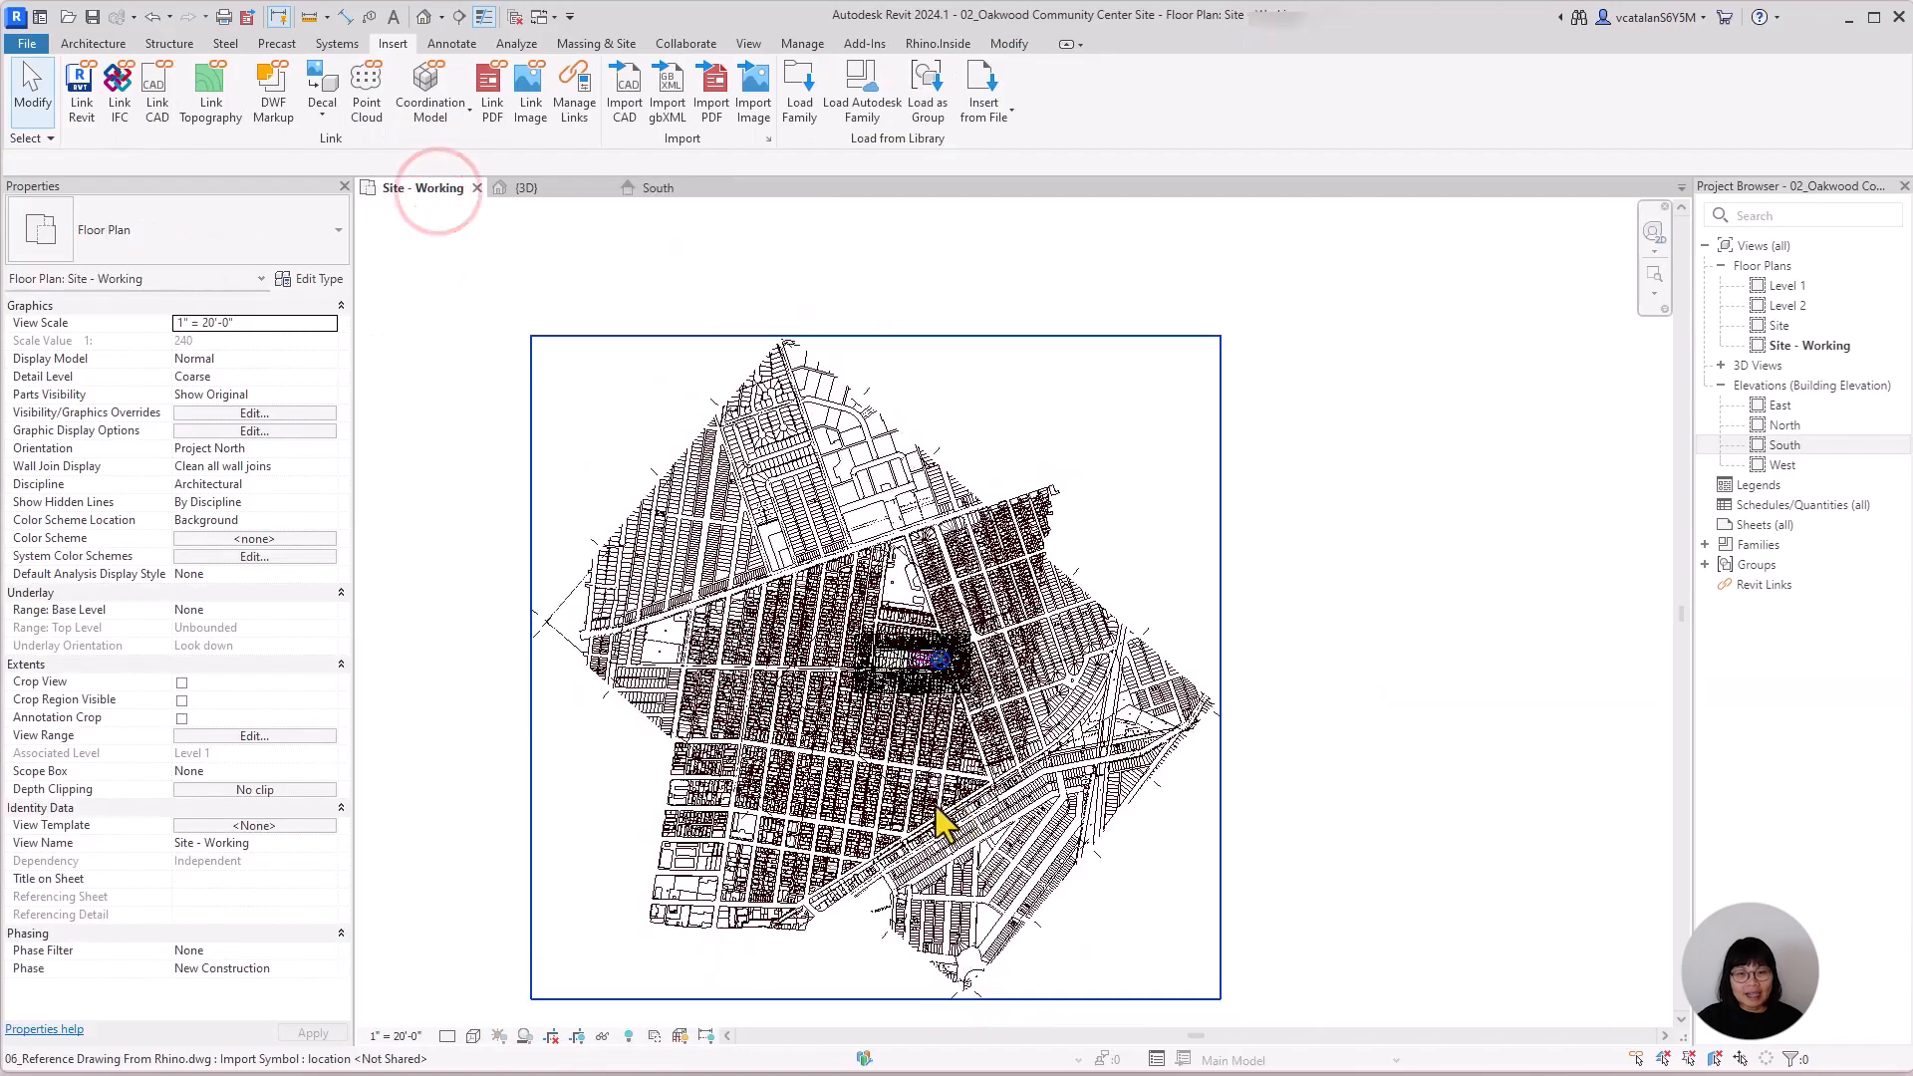
pyautogui.scroll(5, 1016, 643)
pyautogui.scroll(5, 1017, 643)
pyautogui.click(1051, 648)
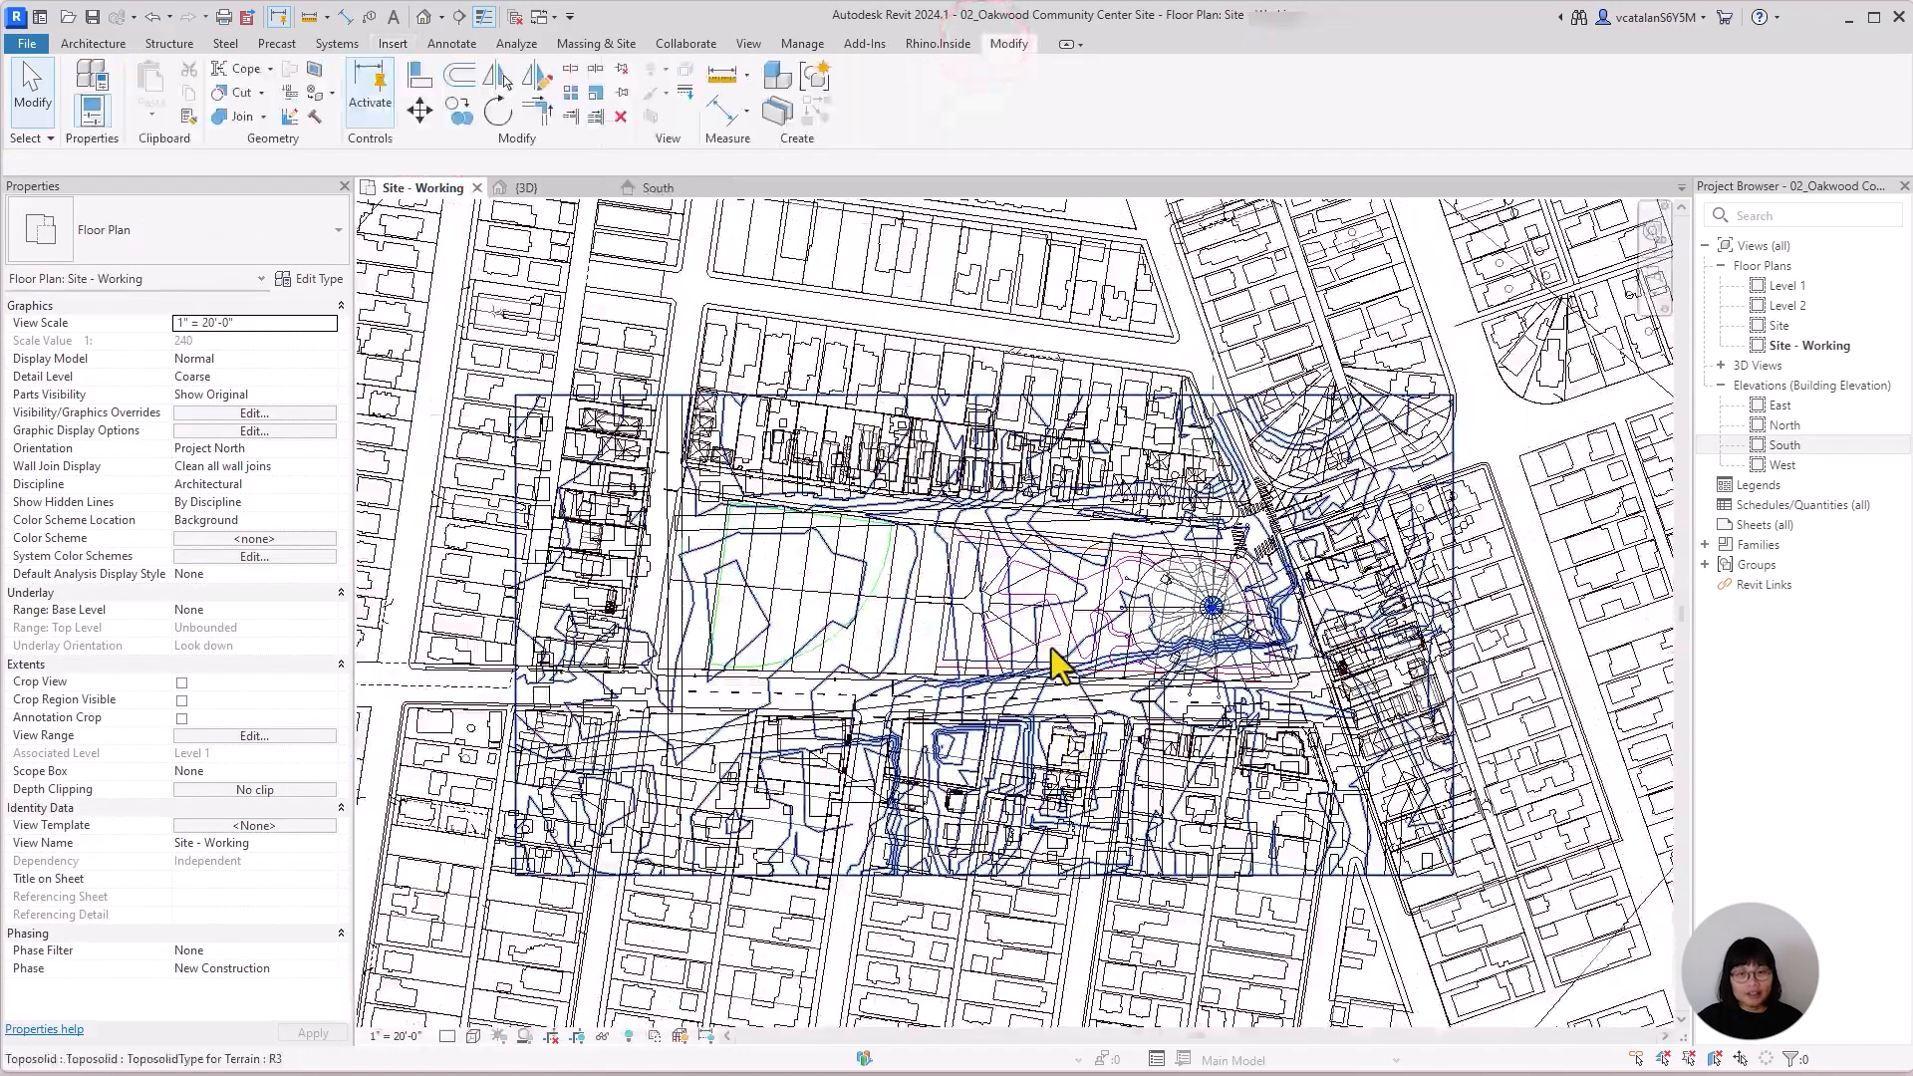
pyautogui.click(1051, 648)
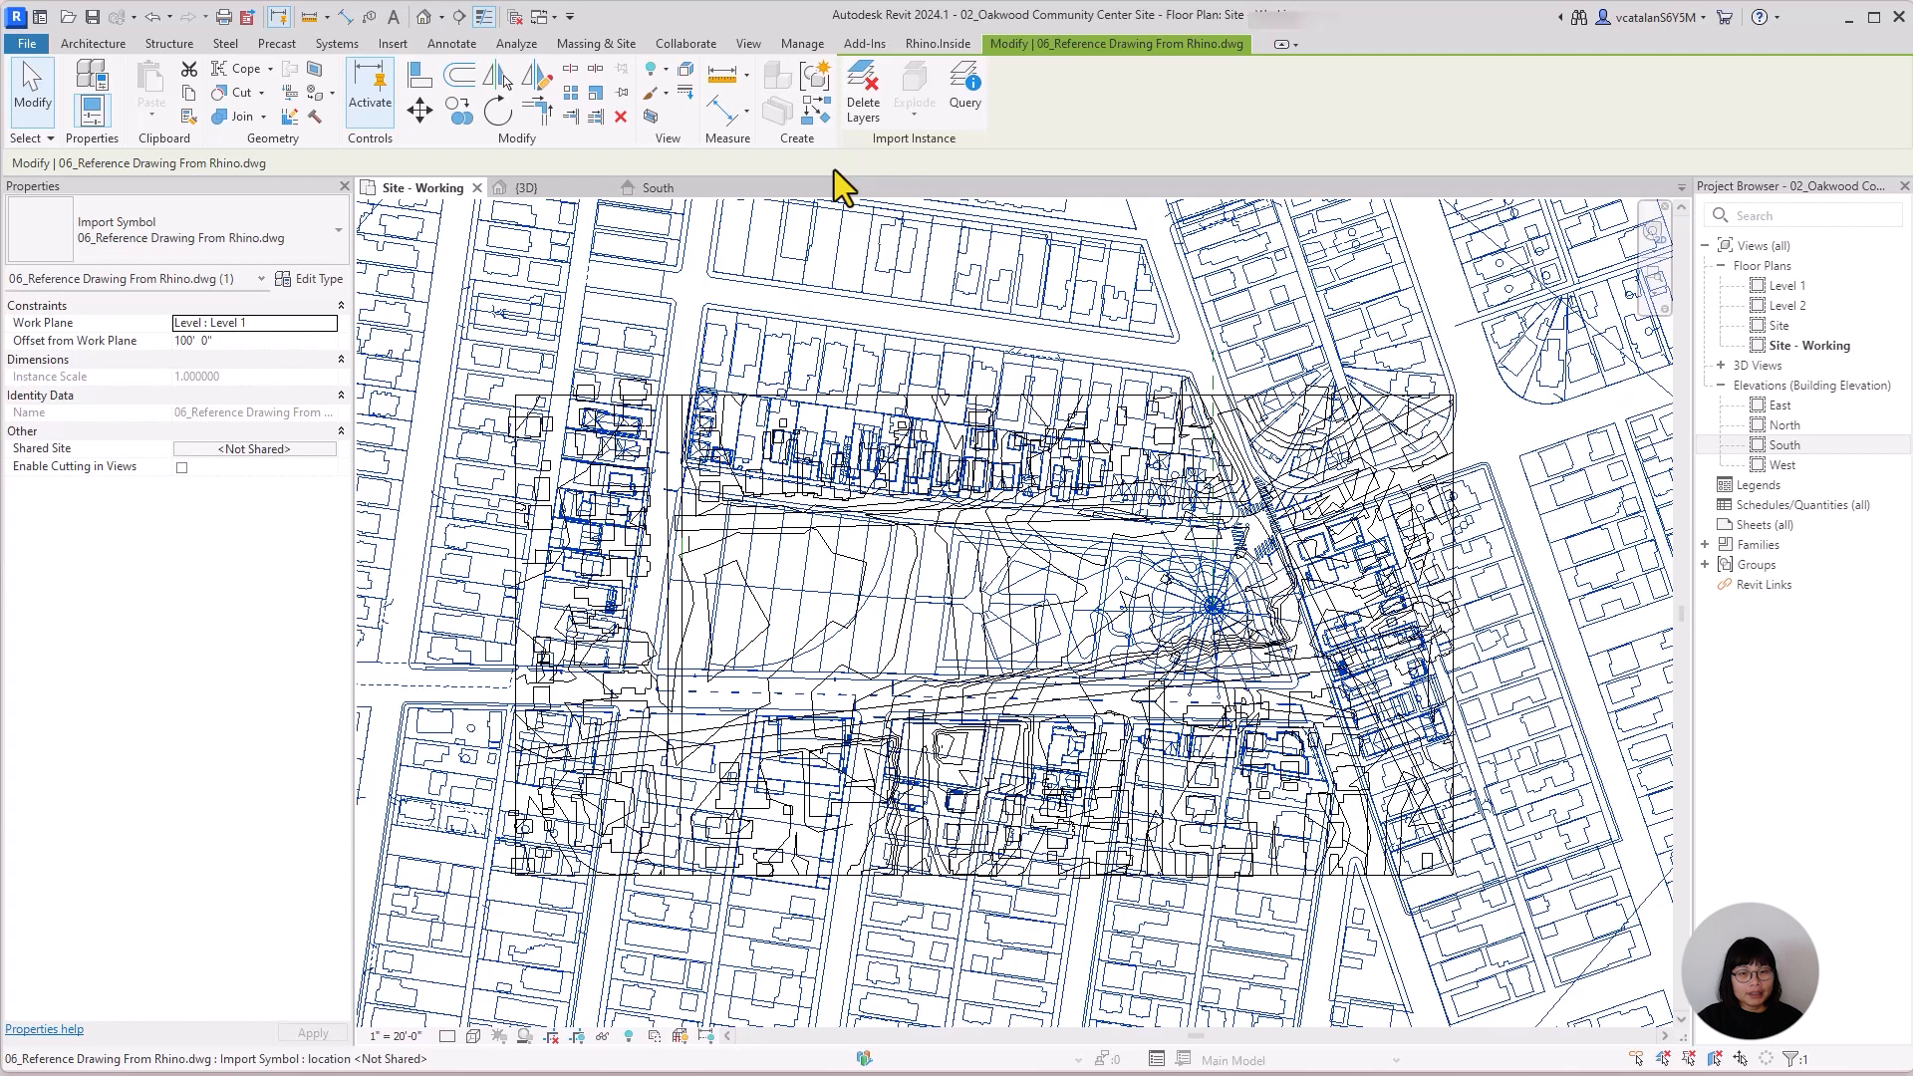
pyautogui.click(864, 112)
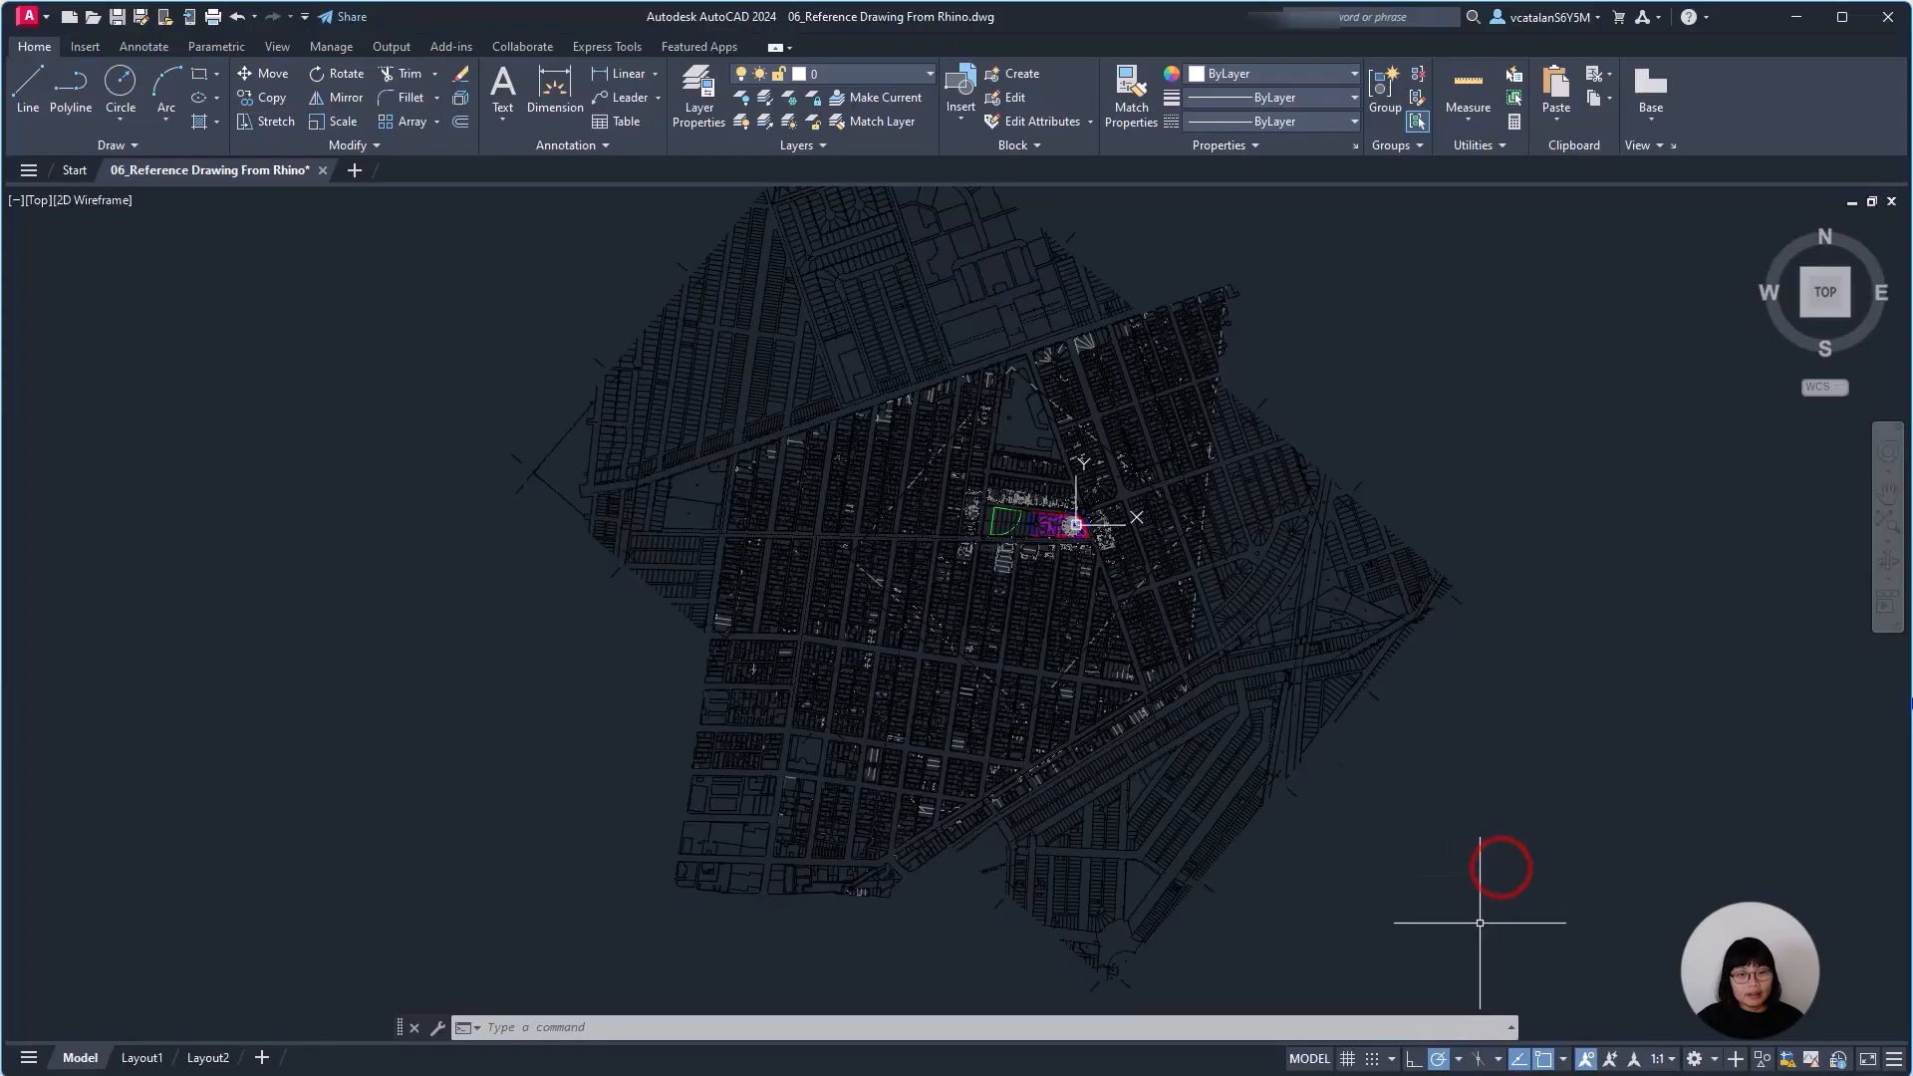
# In AutoCAD, erase the outer city blocks along the east and north of 06_Reference Drawing From Rhino.dwg.
pyautogui.click(1480, 923)
pyautogui.click(1175, 290)
pyautogui.press('Delete')
pyautogui.click(1328, 479)
pyautogui.scroll(-3, 559, 231)
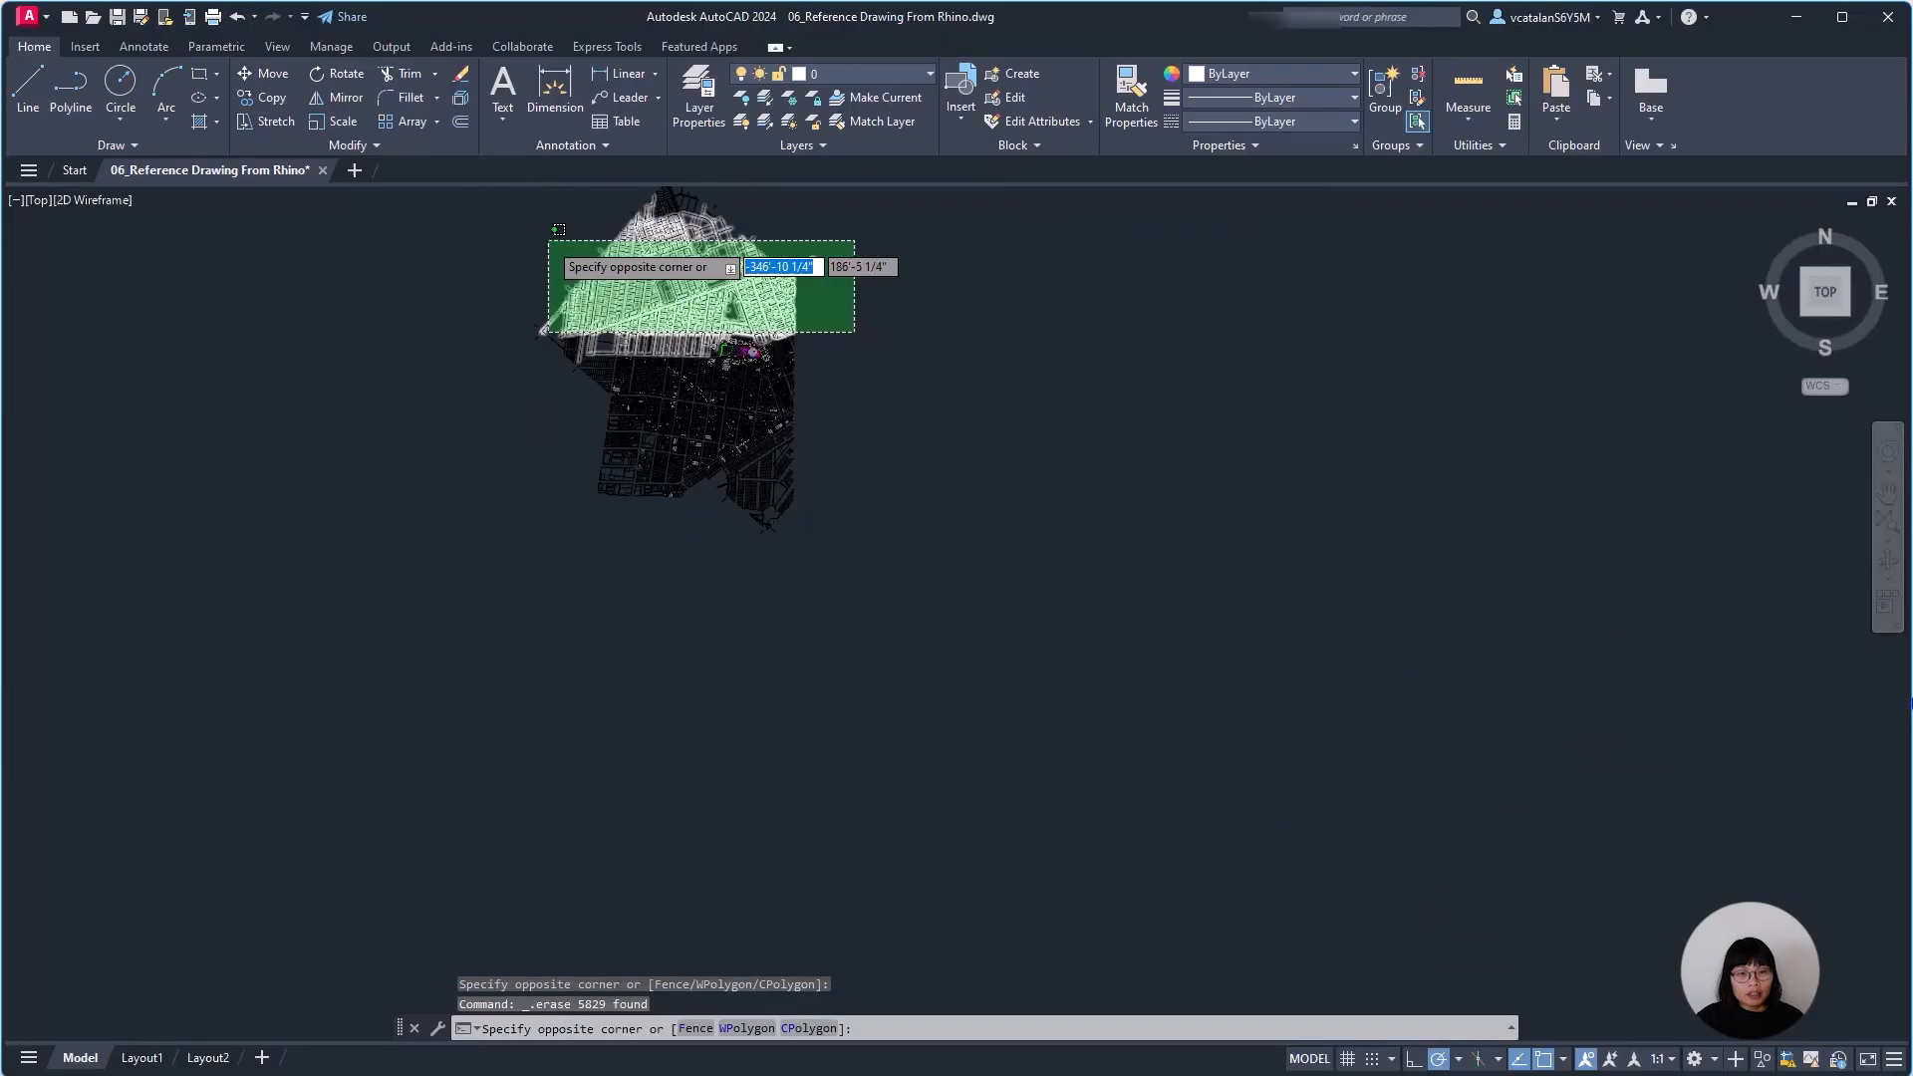
pyautogui.scroll(2, 560, 230)
pyautogui.click(768, 363)
pyautogui.press('Delete')
# Erase the city blocks far south and west of the park from the reference drawing.
pyautogui.click(1089, 791)
pyautogui.click(639, 502)
pyautogui.press('Delete')
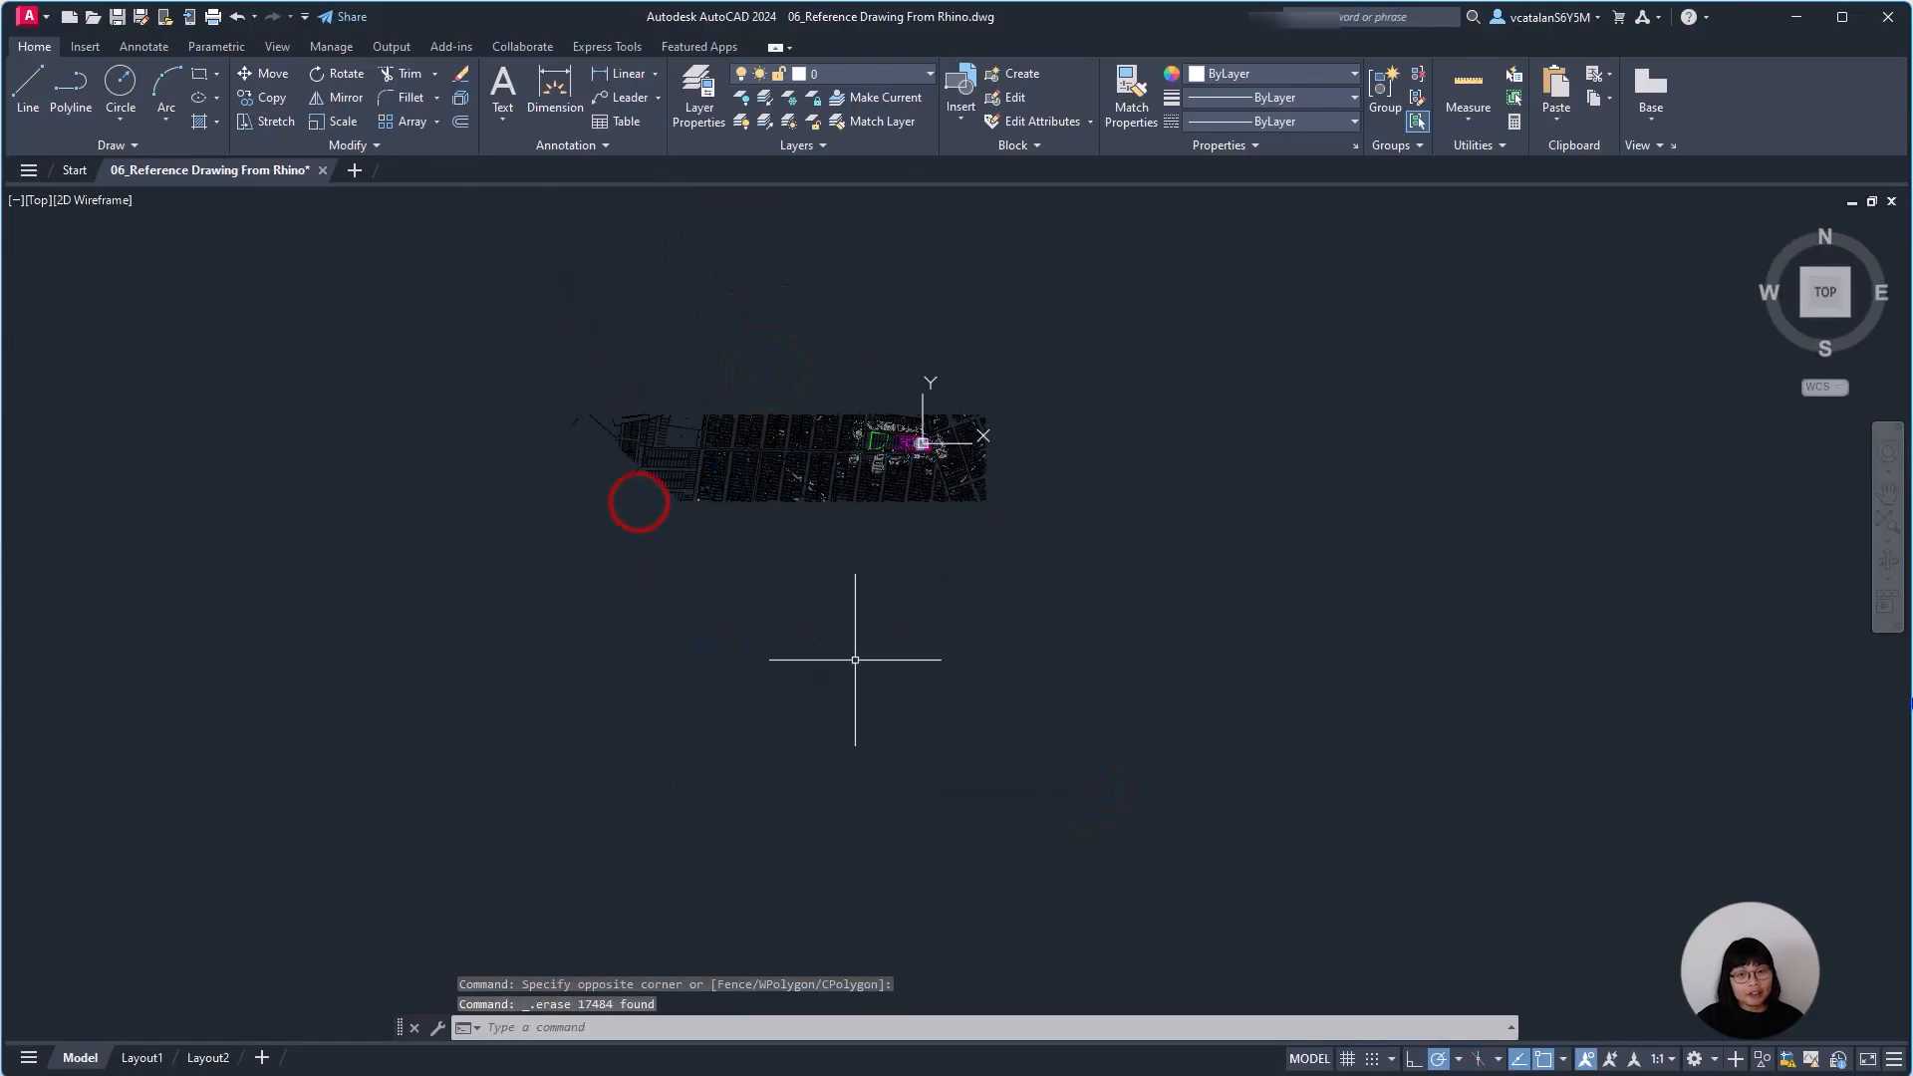
pyautogui.click(855, 660)
pyautogui.click(565, 361)
pyautogui.press('Delete')
# Erase the diagonal blocks east of the park and the southern ends of the blocks below it.
pyautogui.scroll(5, 845, 409)
pyautogui.click(1543, 864)
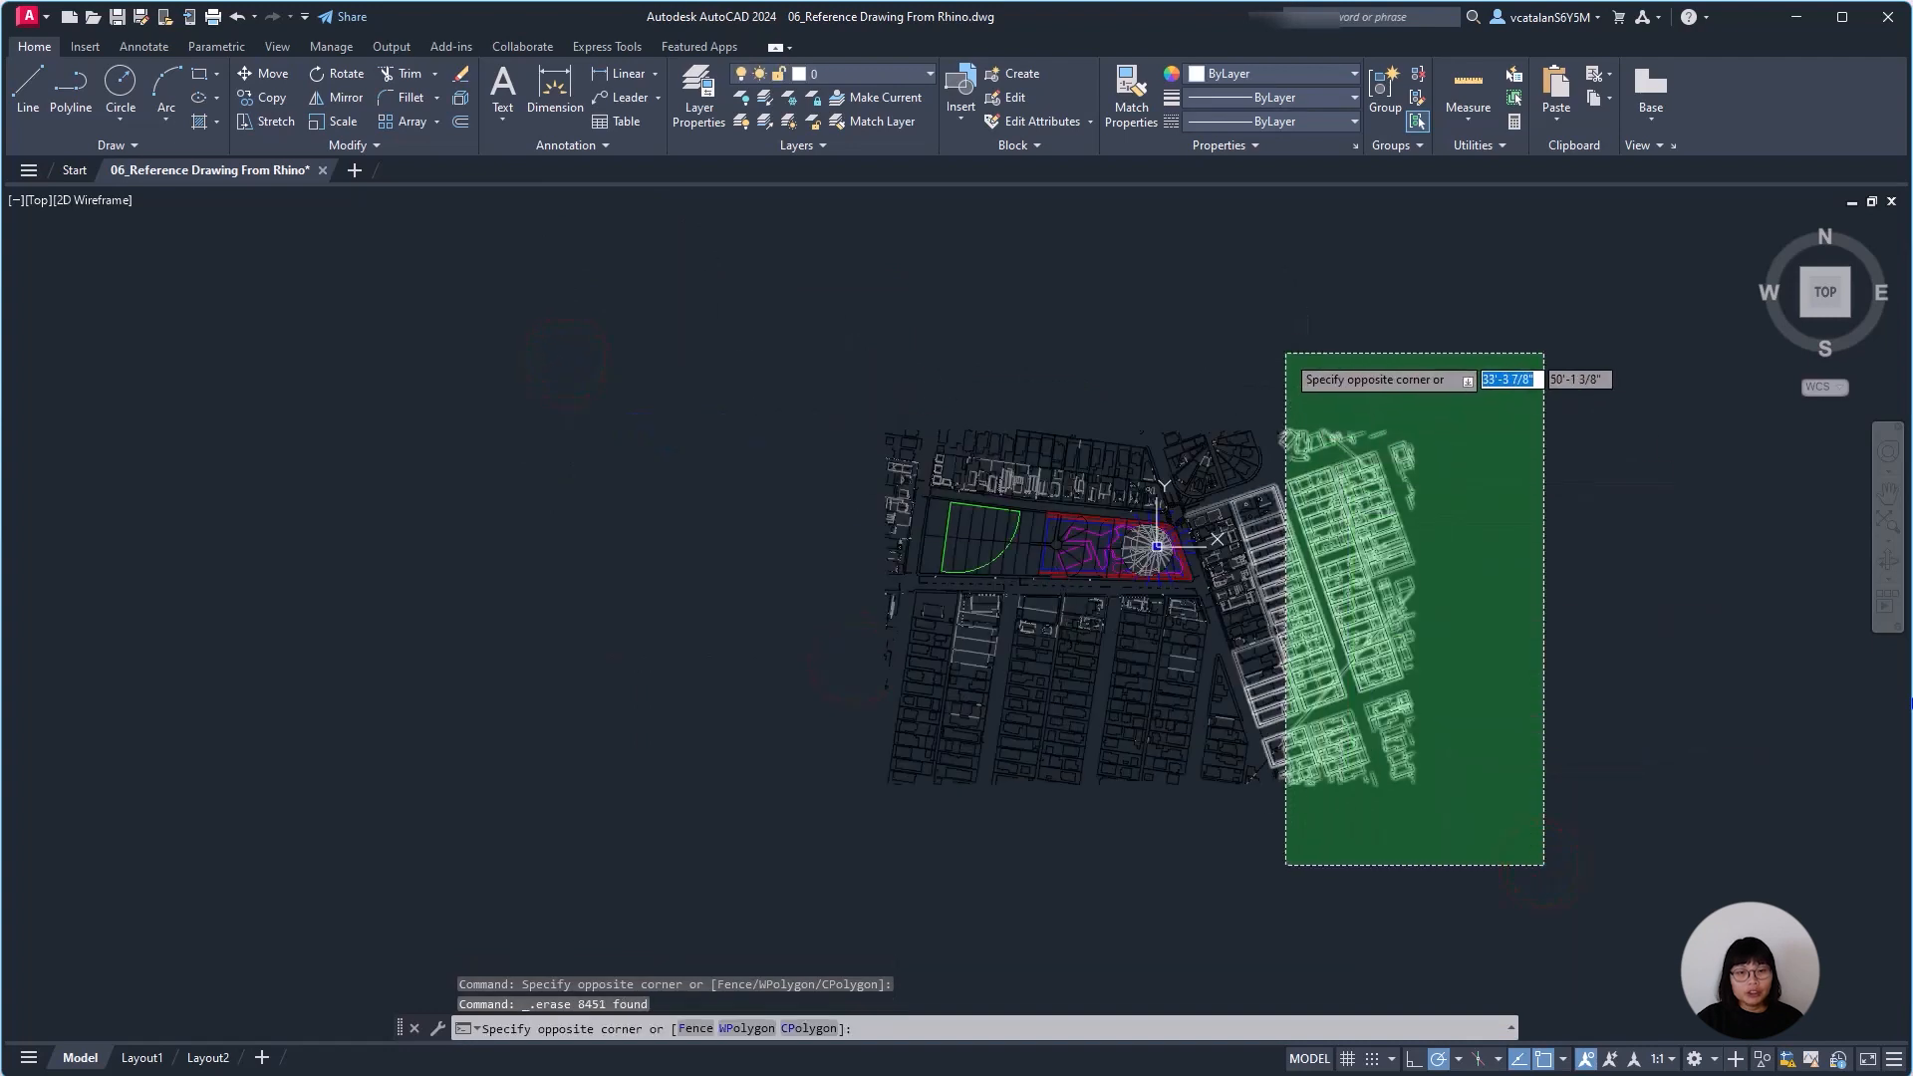
pyautogui.click(1285, 355)
pyautogui.press('Delete')
pyautogui.click(1401, 880)
pyautogui.click(778, 653)
pyautogui.press('Delete')
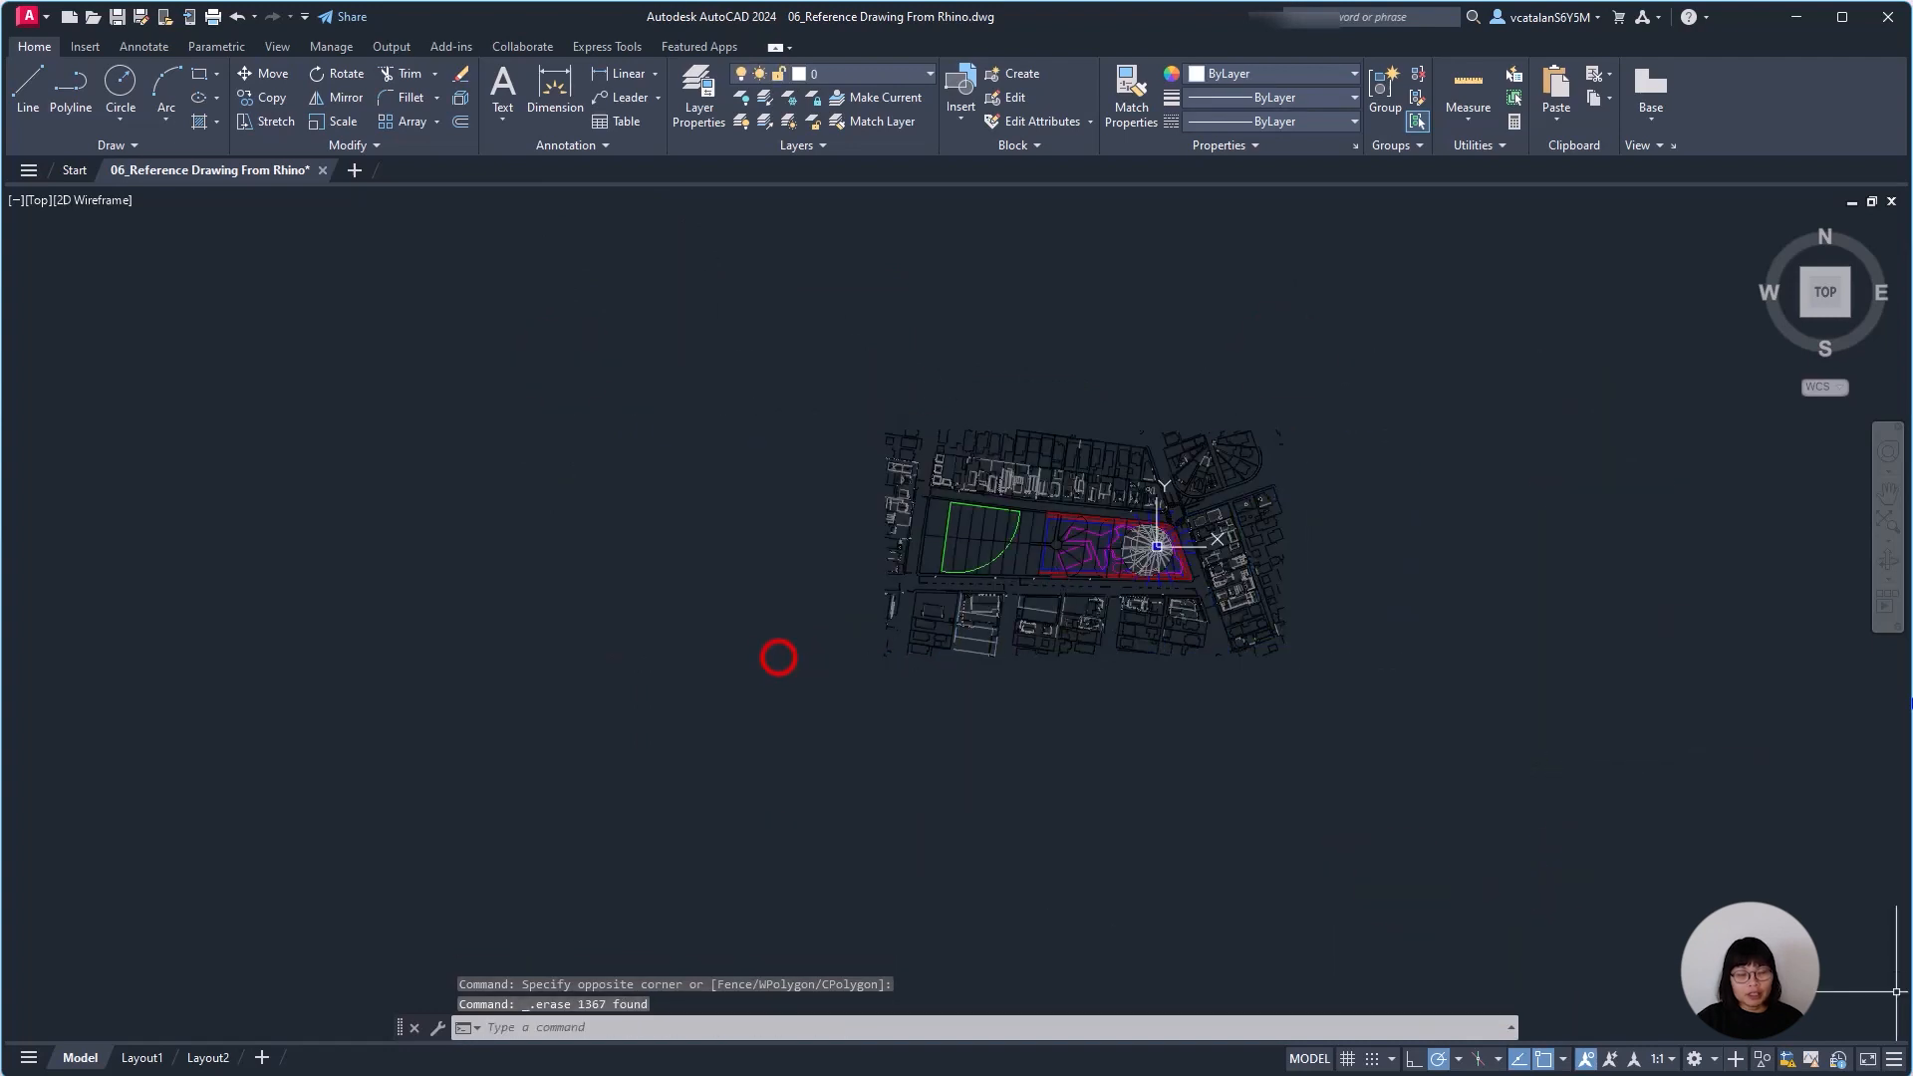
# Trim the drawing closer to the park by erasing linework along its eastern and northern edges.
pyautogui.click(1390, 764)
pyautogui.click(1245, 398)
pyautogui.press('Delete')
pyautogui.click(1333, 485)
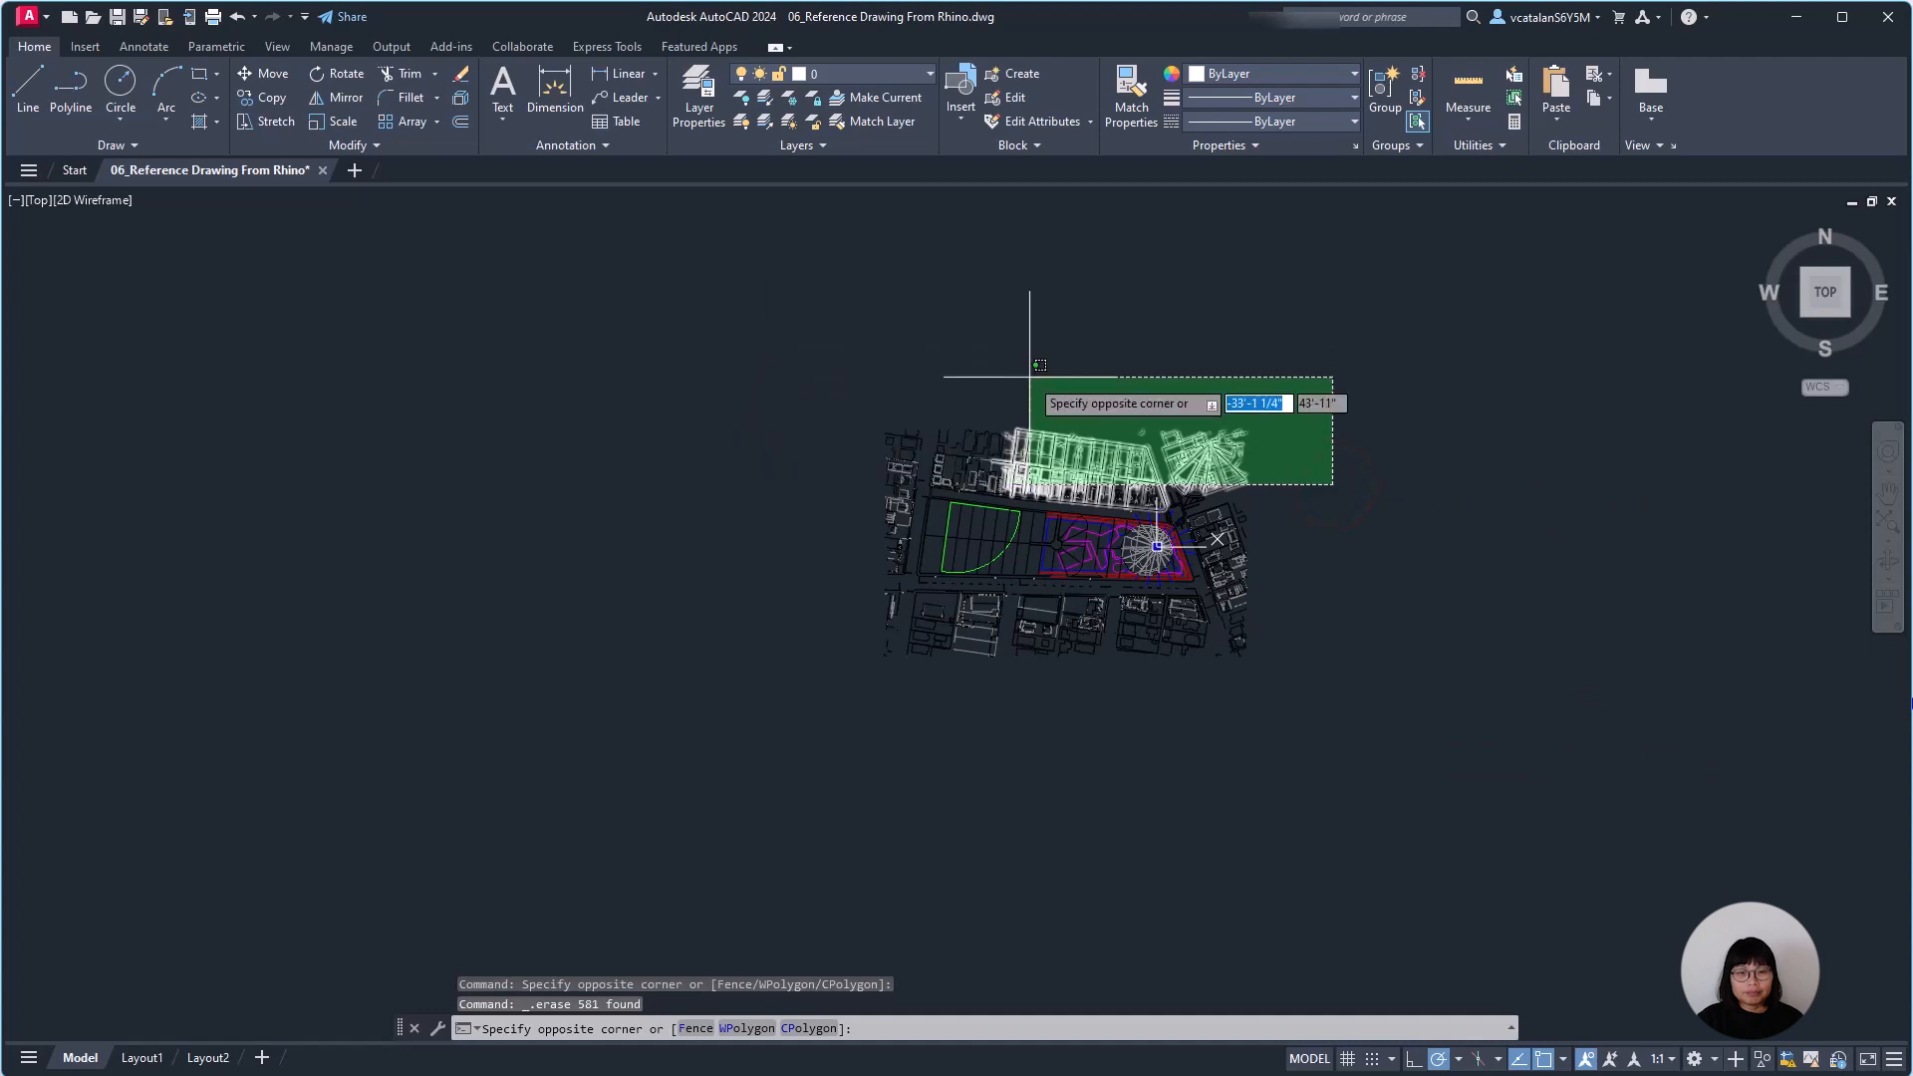
pyautogui.click(880, 385)
pyautogui.press('Delete')
# Erase the remaining excess linework along the east and south edges, and save the cropped reference drawing.
pyautogui.click(1355, 739)
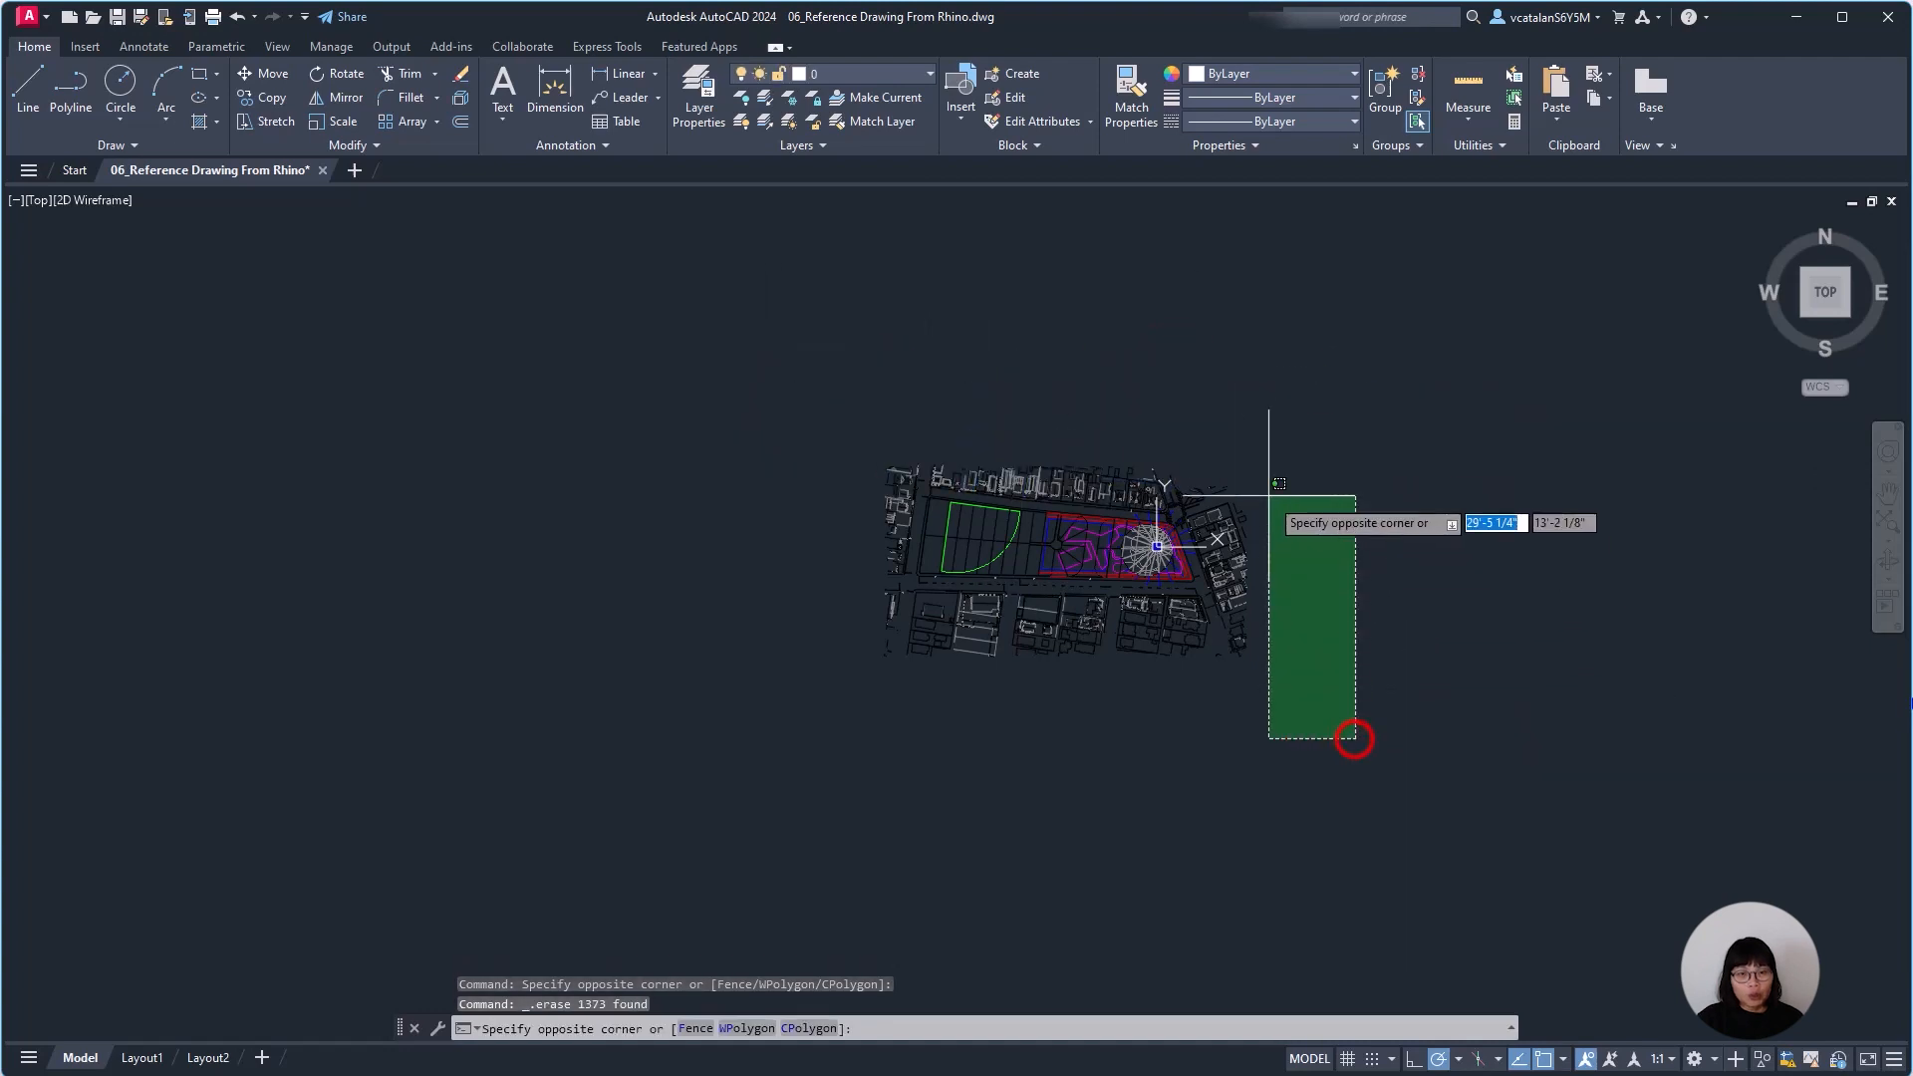
pyautogui.click(1230, 431)
pyautogui.press('Delete')
pyautogui.click(831, 619)
pyautogui.click(1269, 769)
pyautogui.press('Delete')
pyautogui.click(1152, 743)
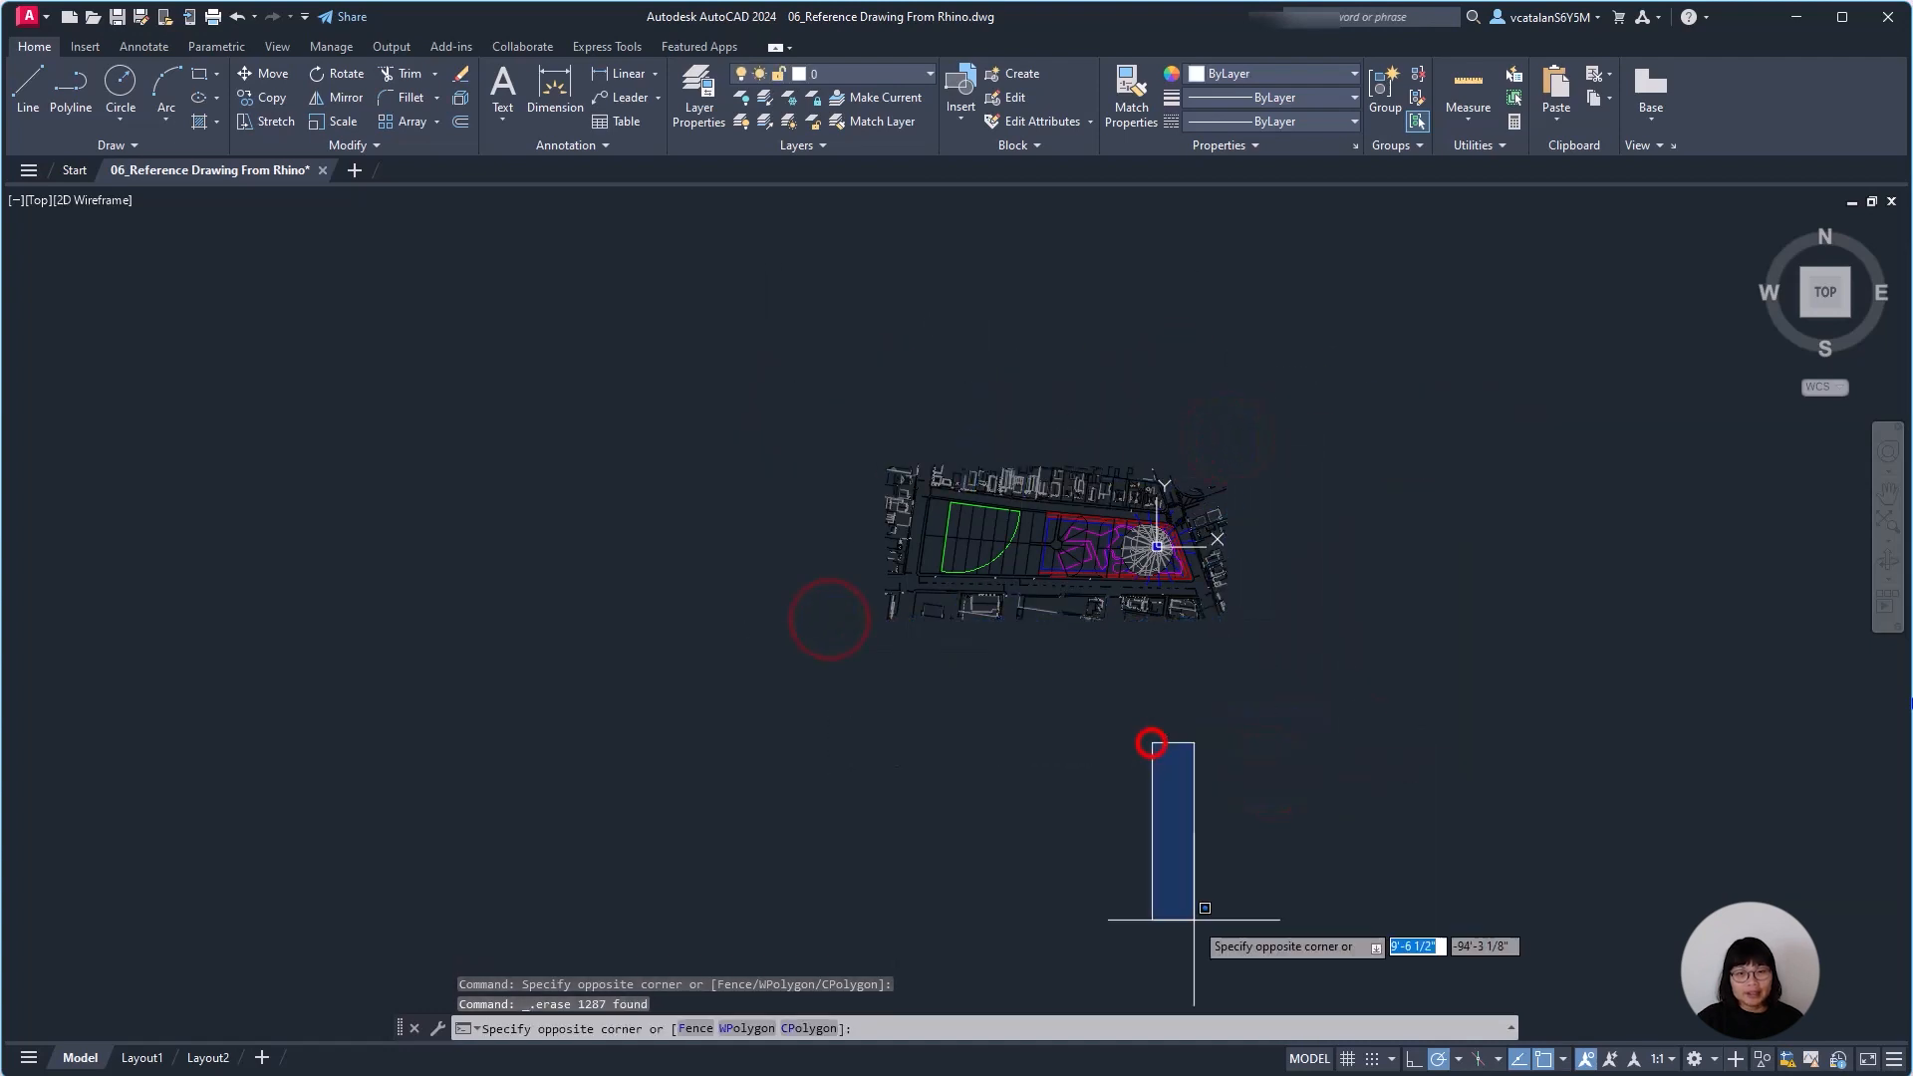
pyautogui.click(1109, 797)
pyautogui.click(32, 16)
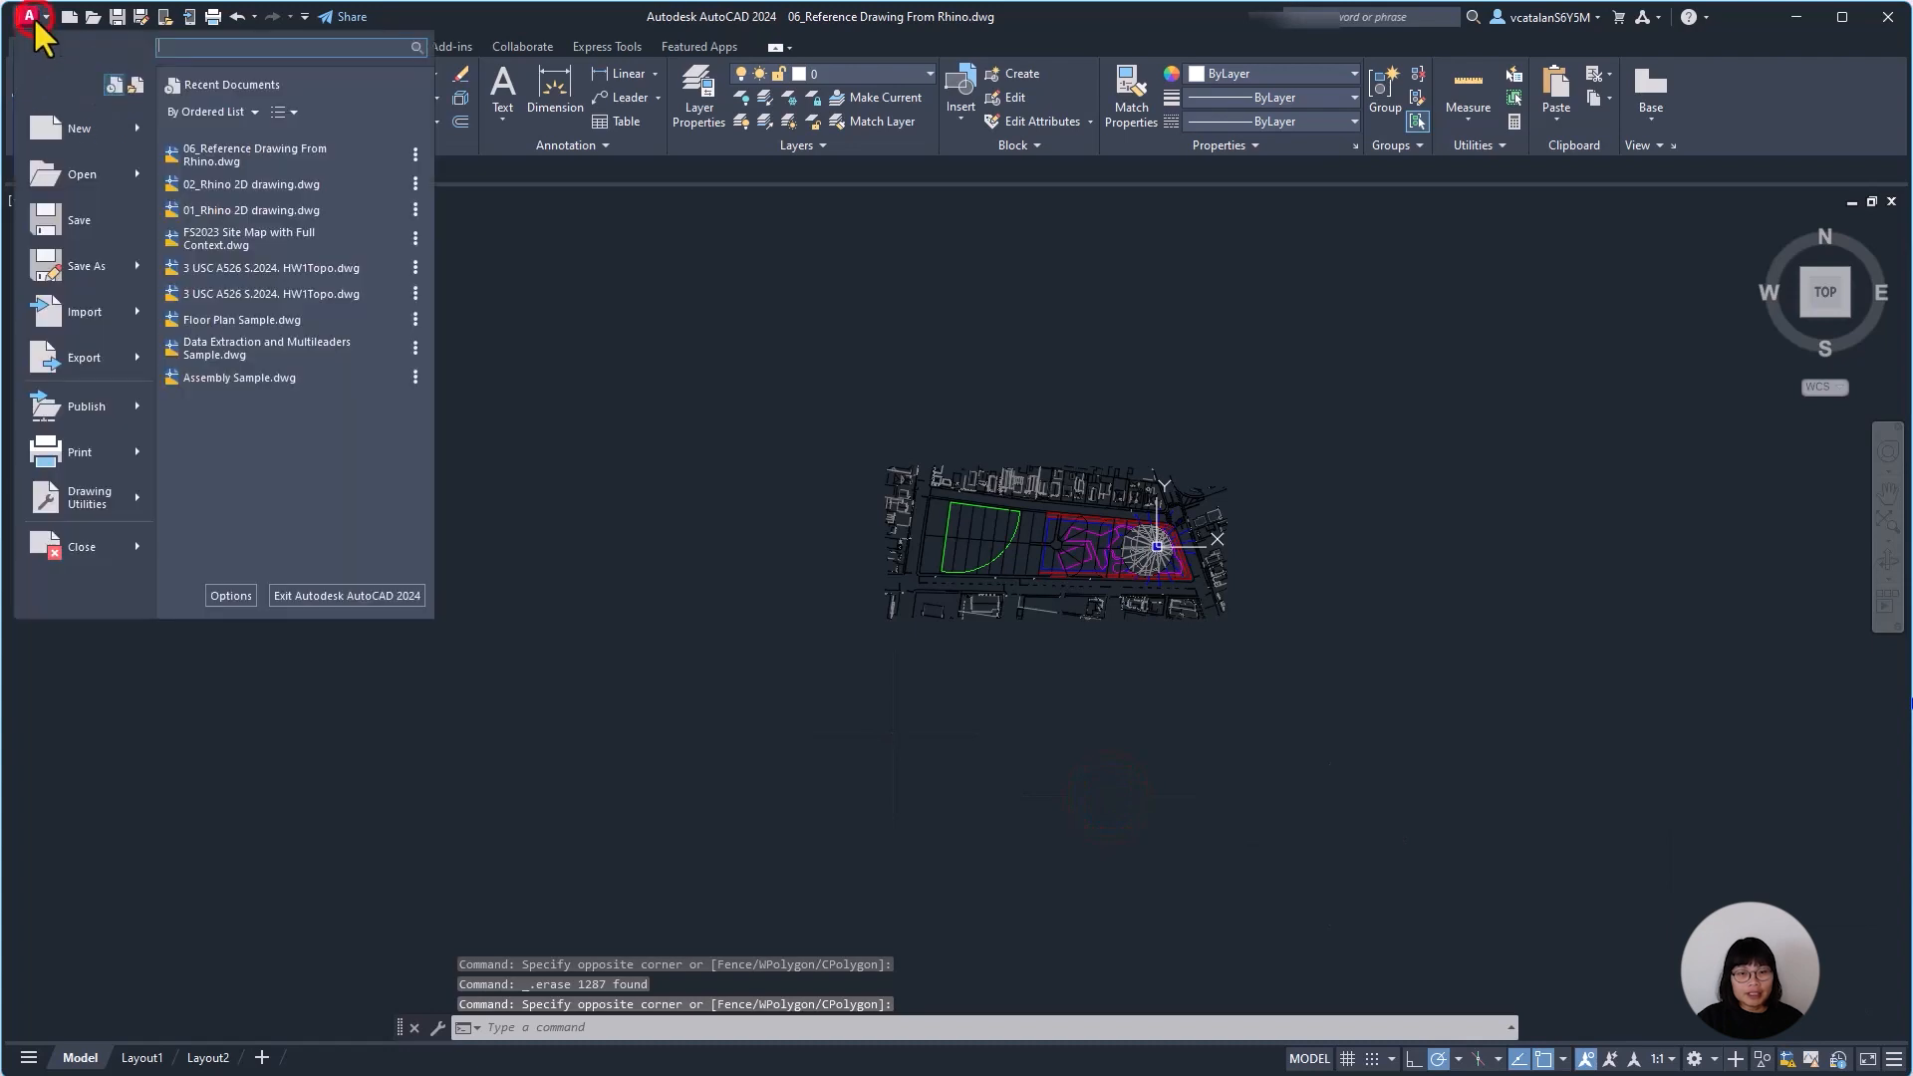
pyautogui.click(81, 211)
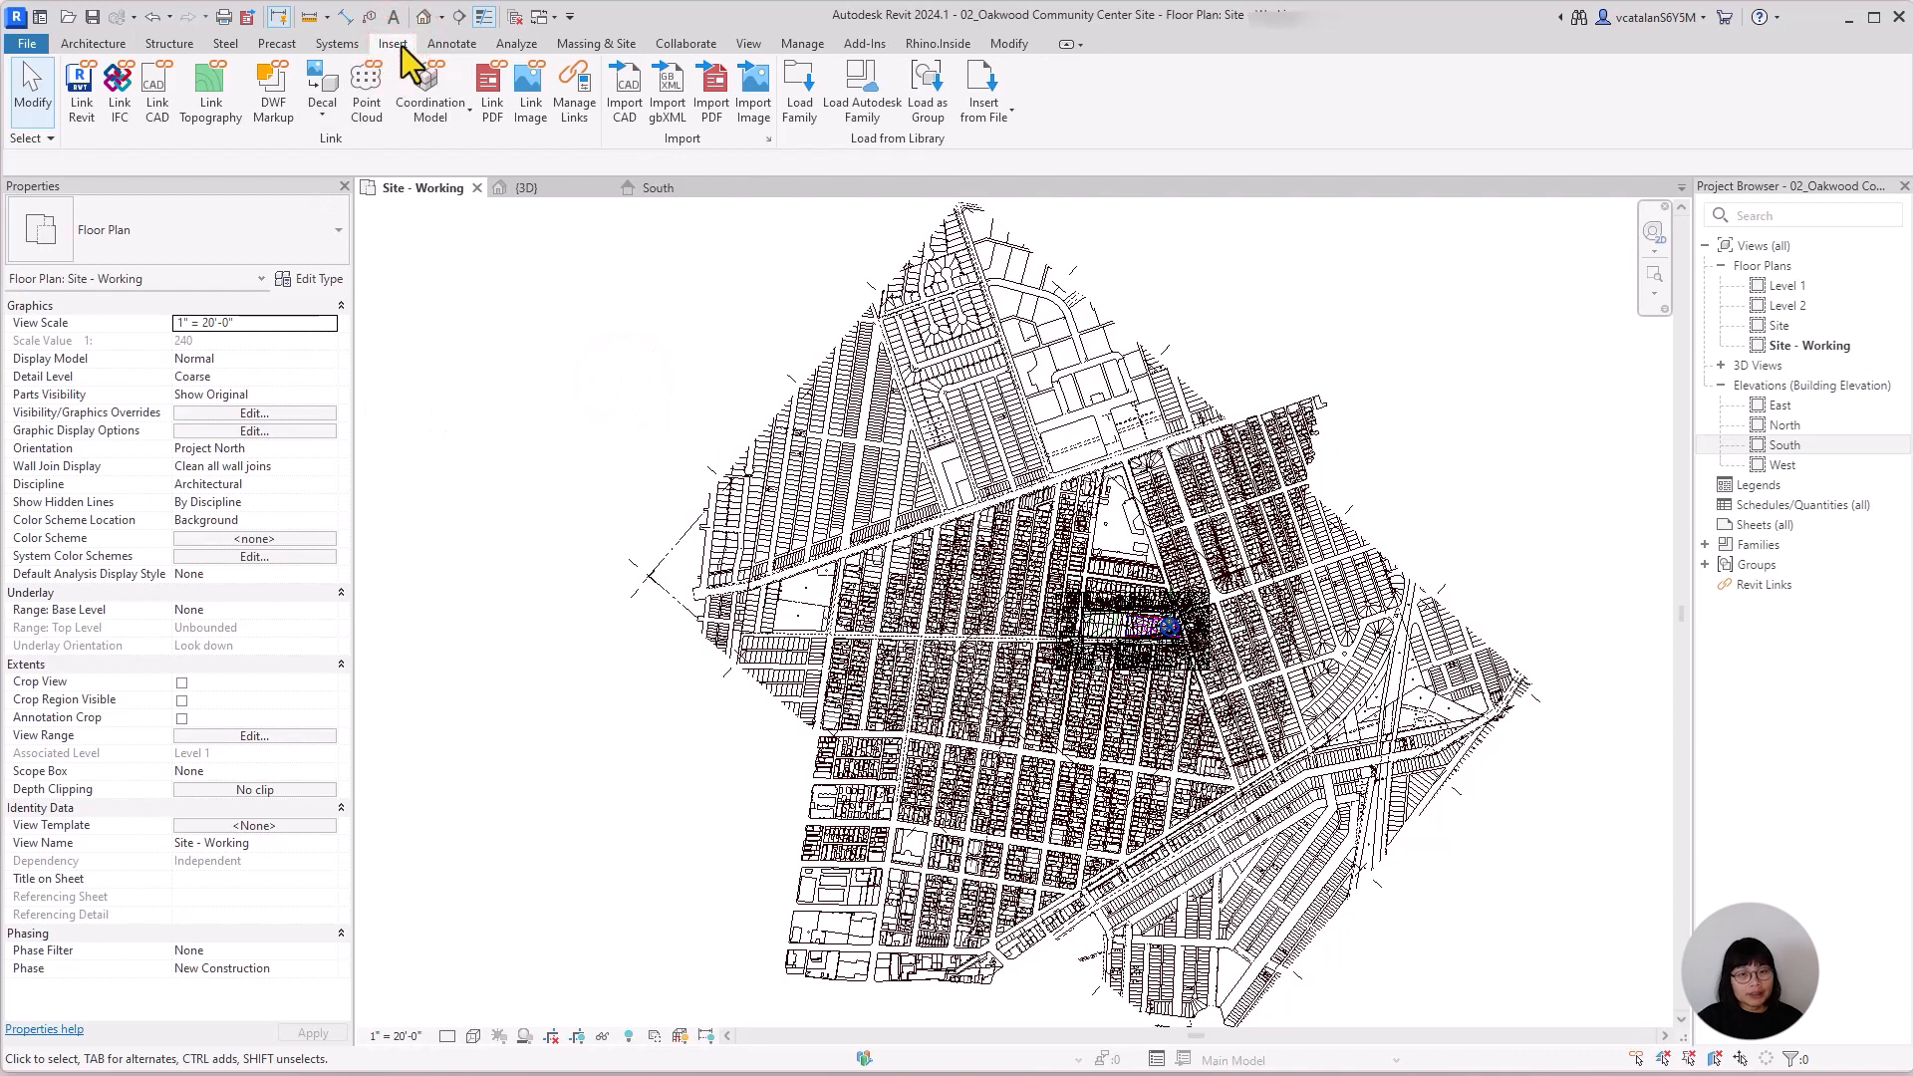
# In Revit, reload the 06_Reference Drawing From Rhino.dwg CAD link through Manage Links.
pyautogui.click(565, 107)
pyautogui.moveTo(833, 83); pyautogui.dragTo(835, 190)
pyautogui.click(666, 221)
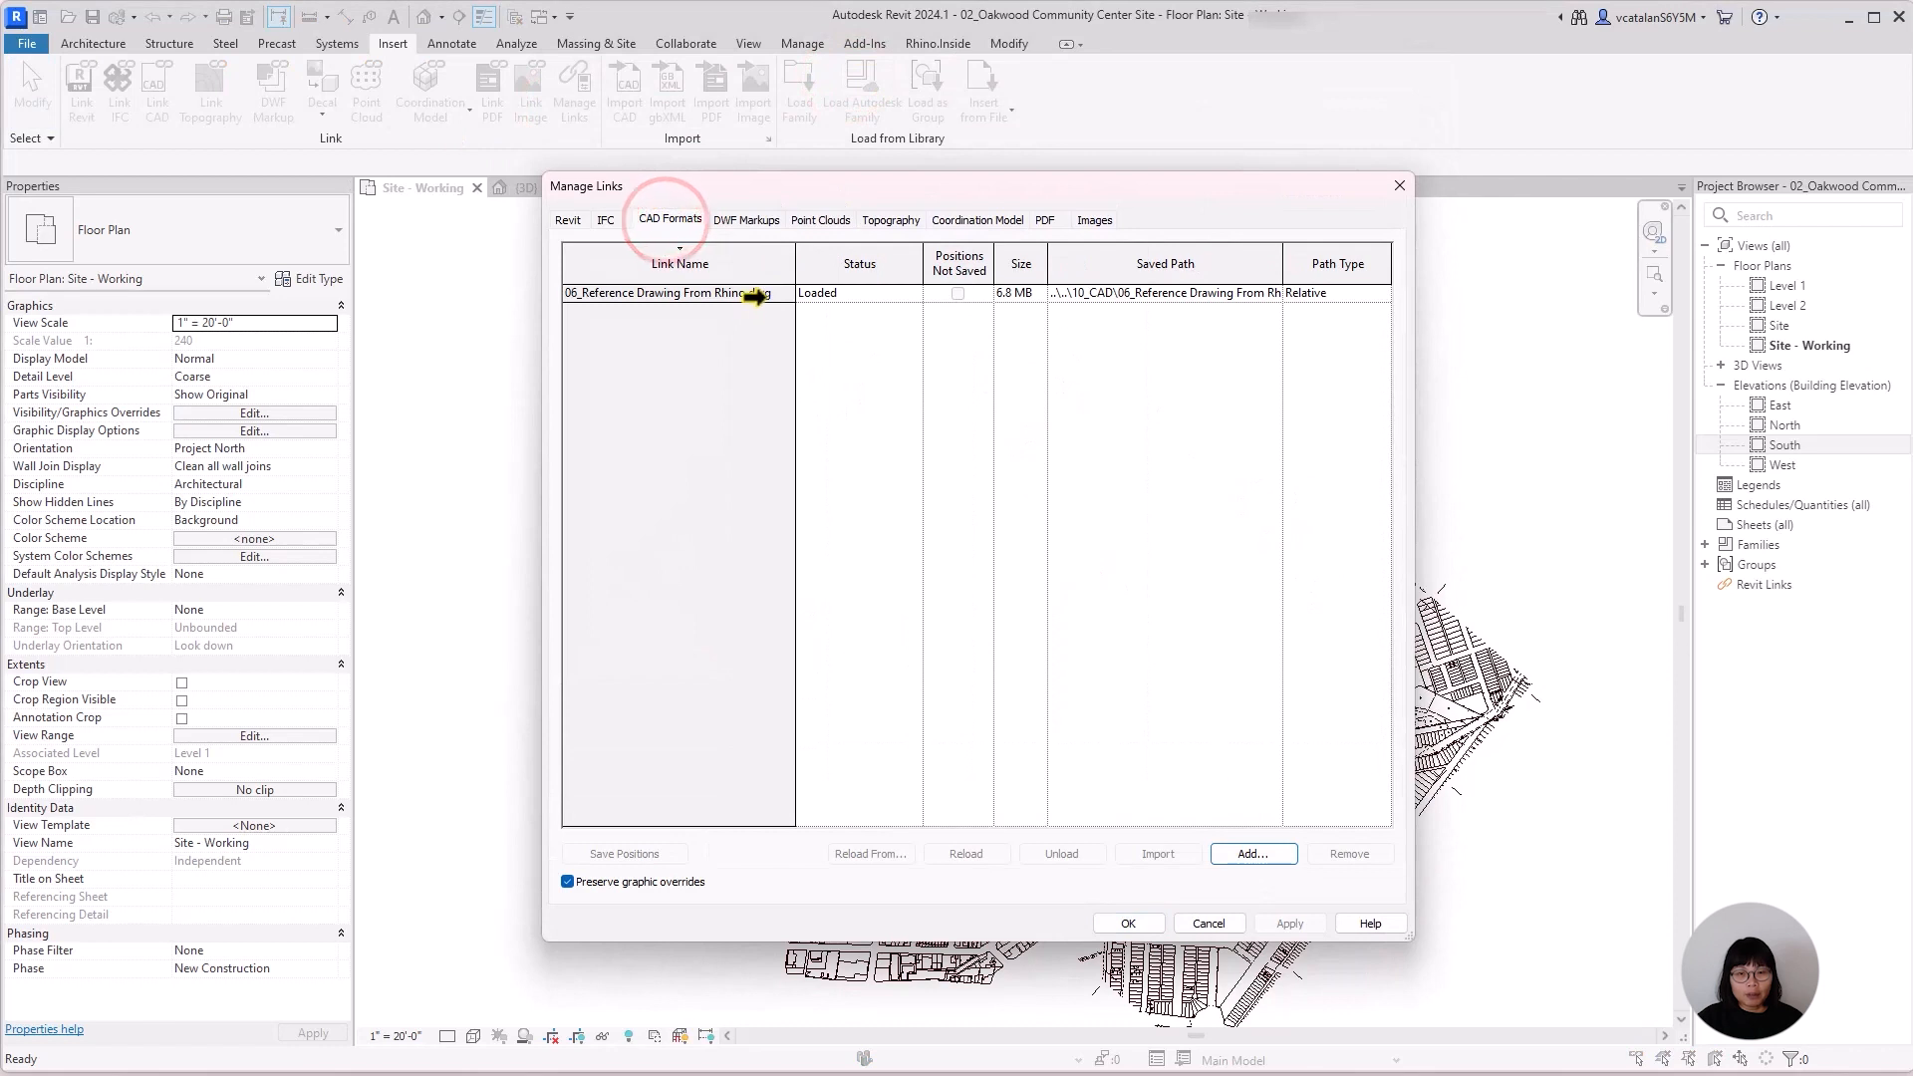
pyautogui.click(756, 292)
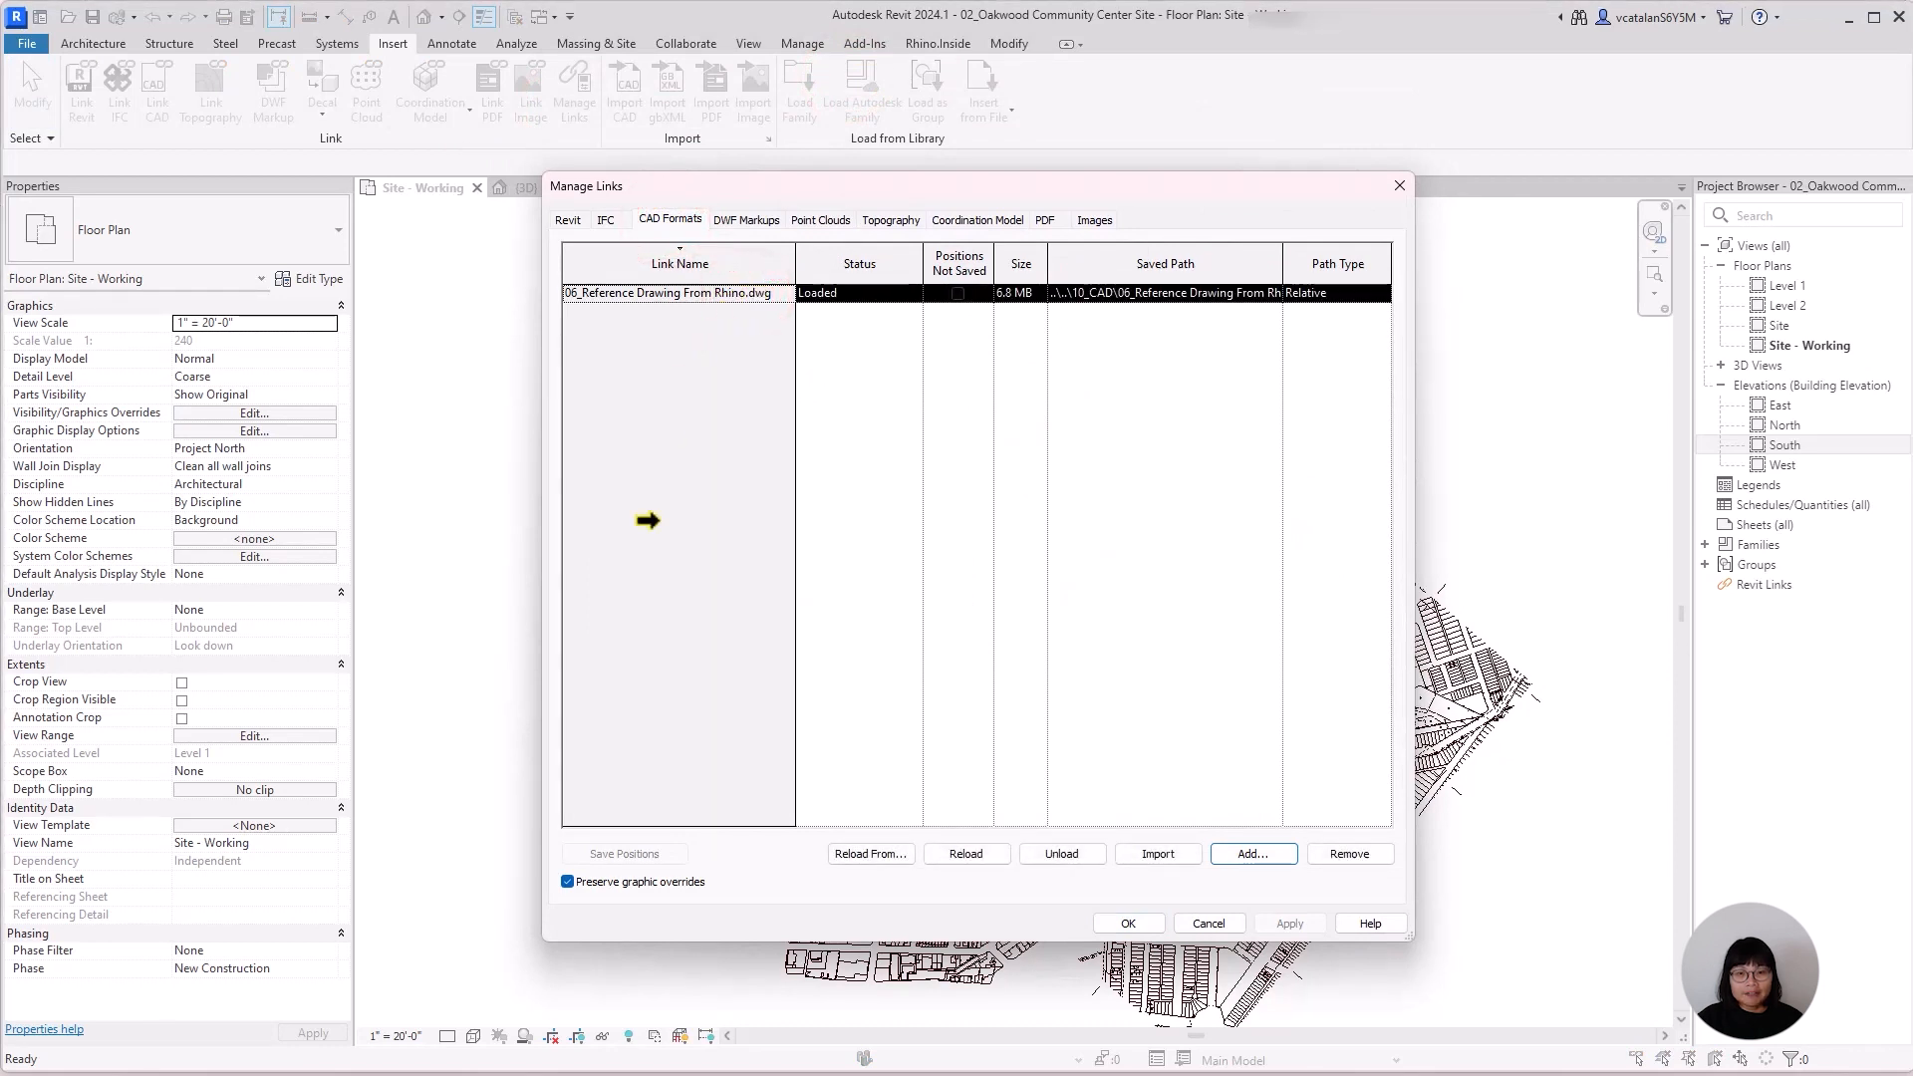
pyautogui.click(970, 852)
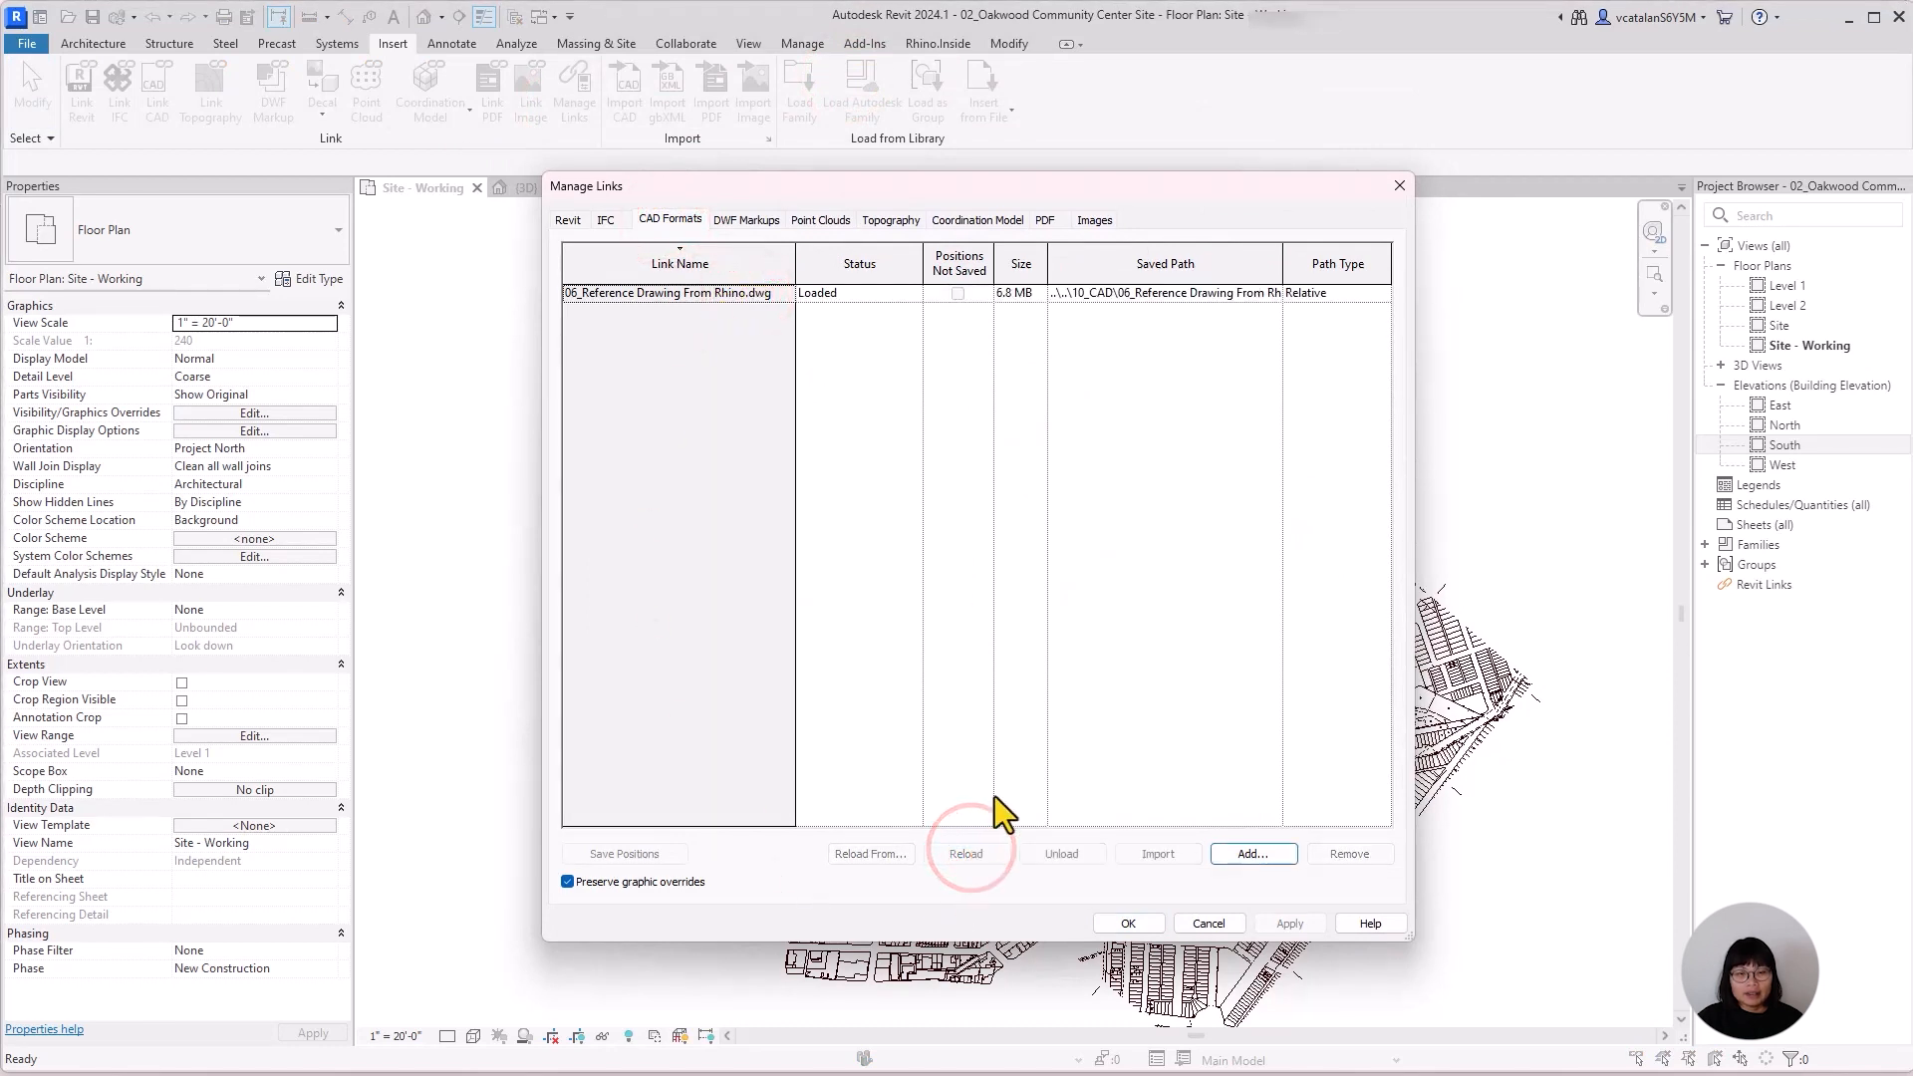
pyautogui.click(1153, 924)
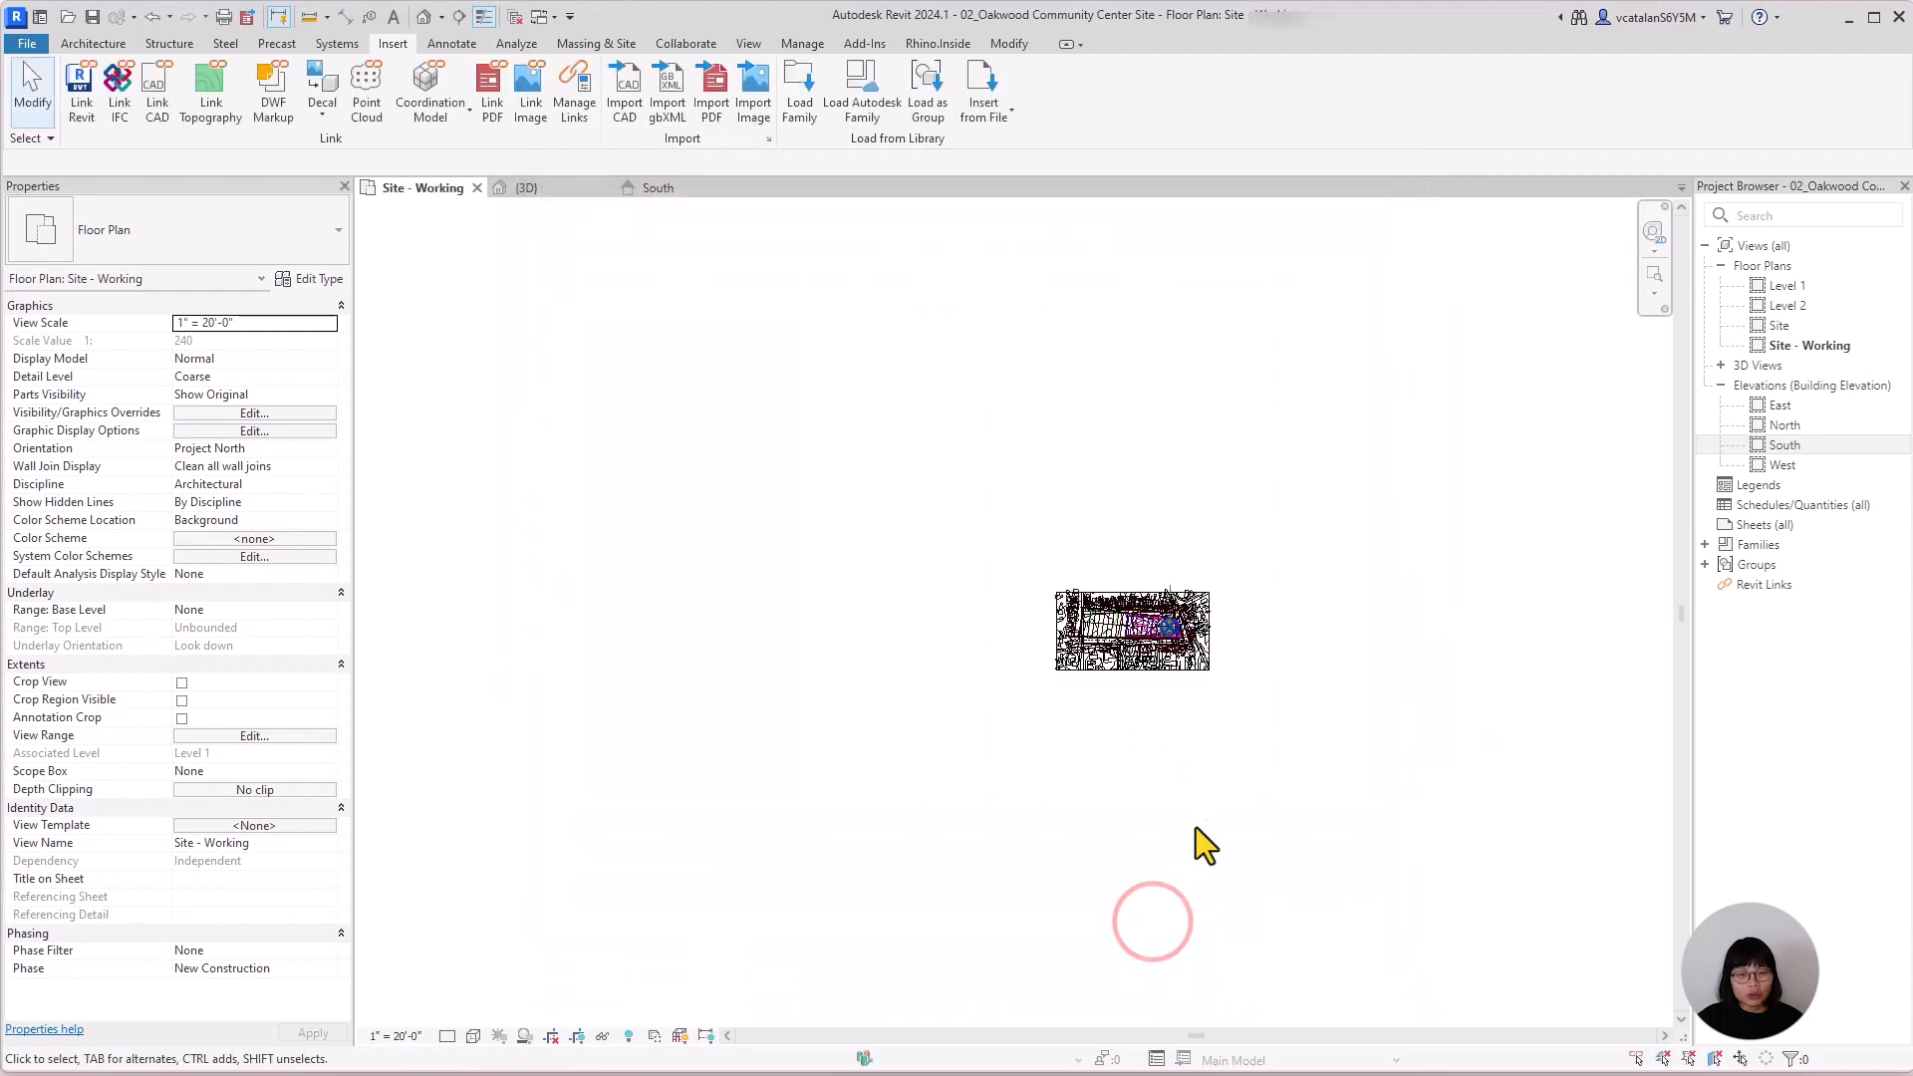
# Try the Shaded and Hidden Line visual styles on the Site - Working plan.
pyautogui.scroll(3, 1089, 604)
pyautogui.moveTo(1145, 873); pyautogui.dragTo(1131, 957, button='middle')
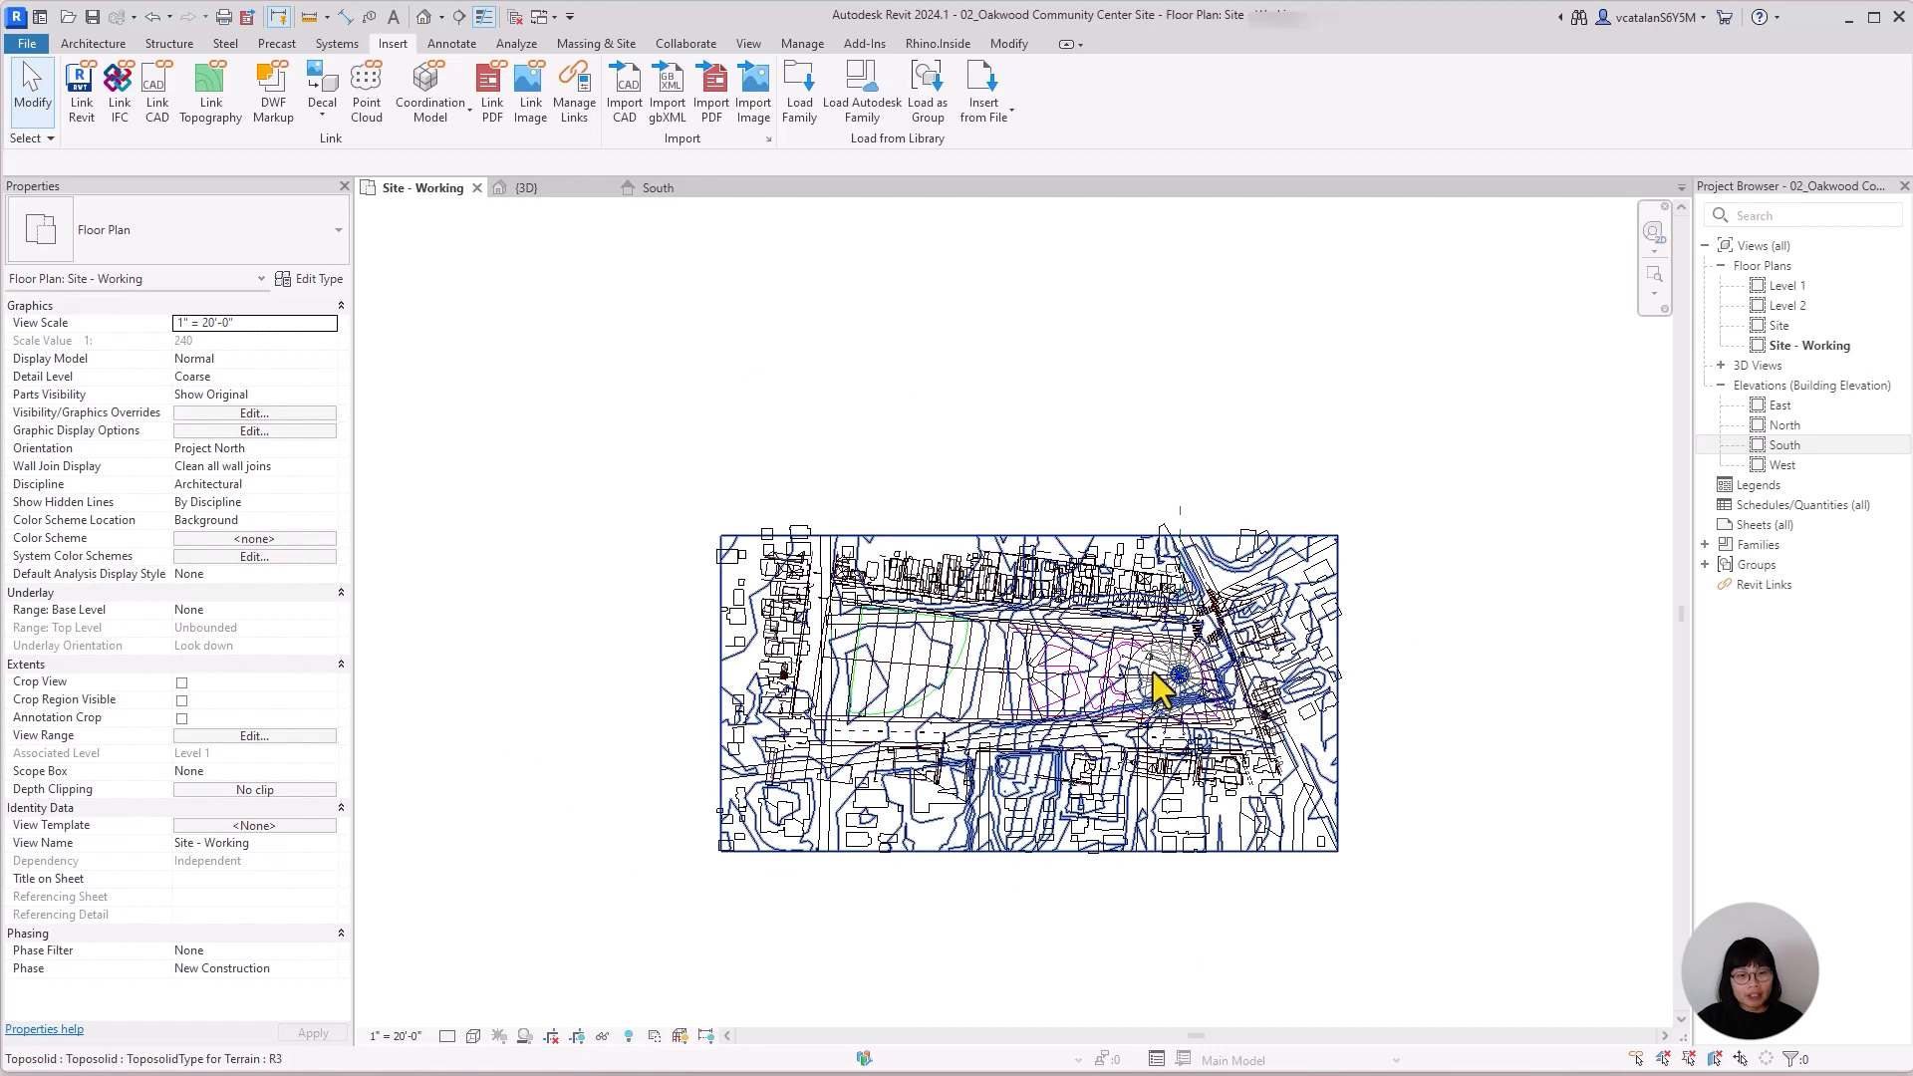
pyautogui.scroll(4, 1162, 688)
pyautogui.scroll(-6, 1202, 789)
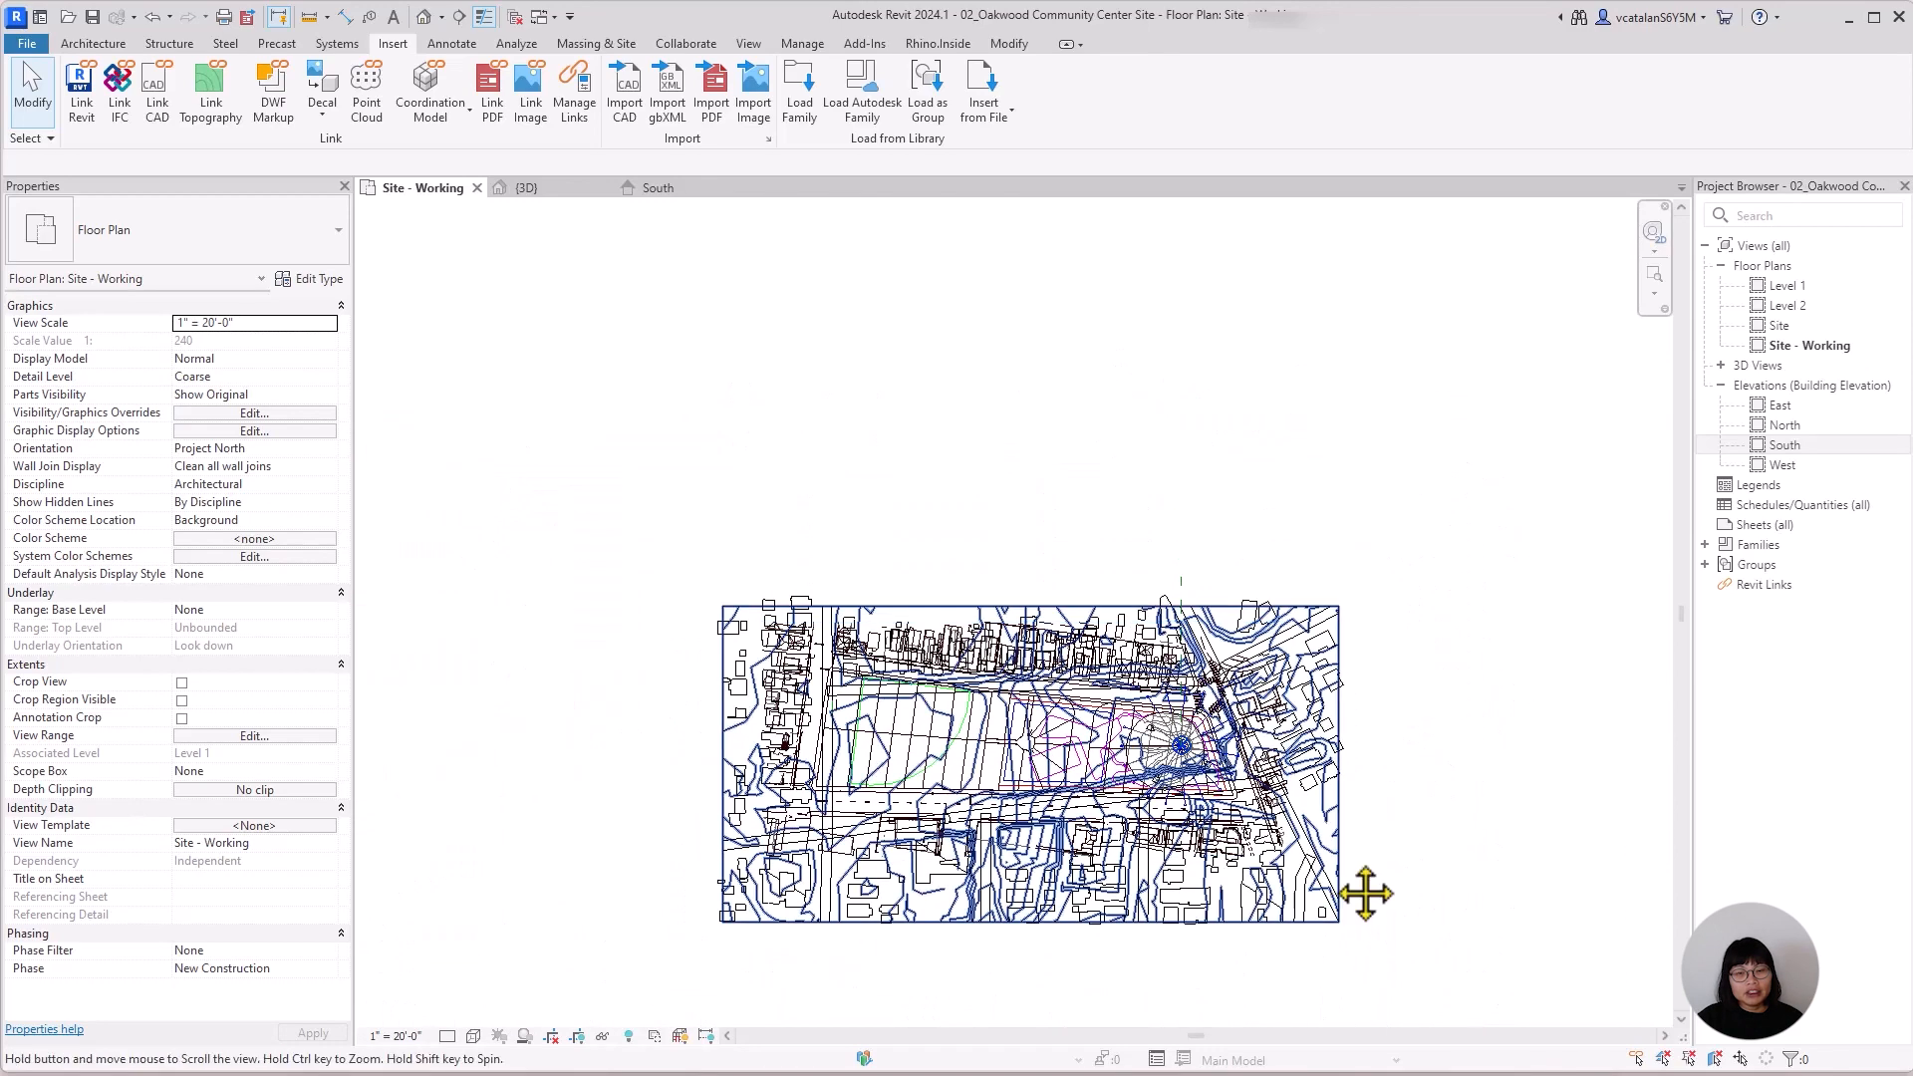
pyautogui.moveTo(1366, 893); pyautogui.dragTo(1352, 813, button='middle')
pyautogui.scroll(1, 1168, 762)
pyautogui.click(472, 1038)
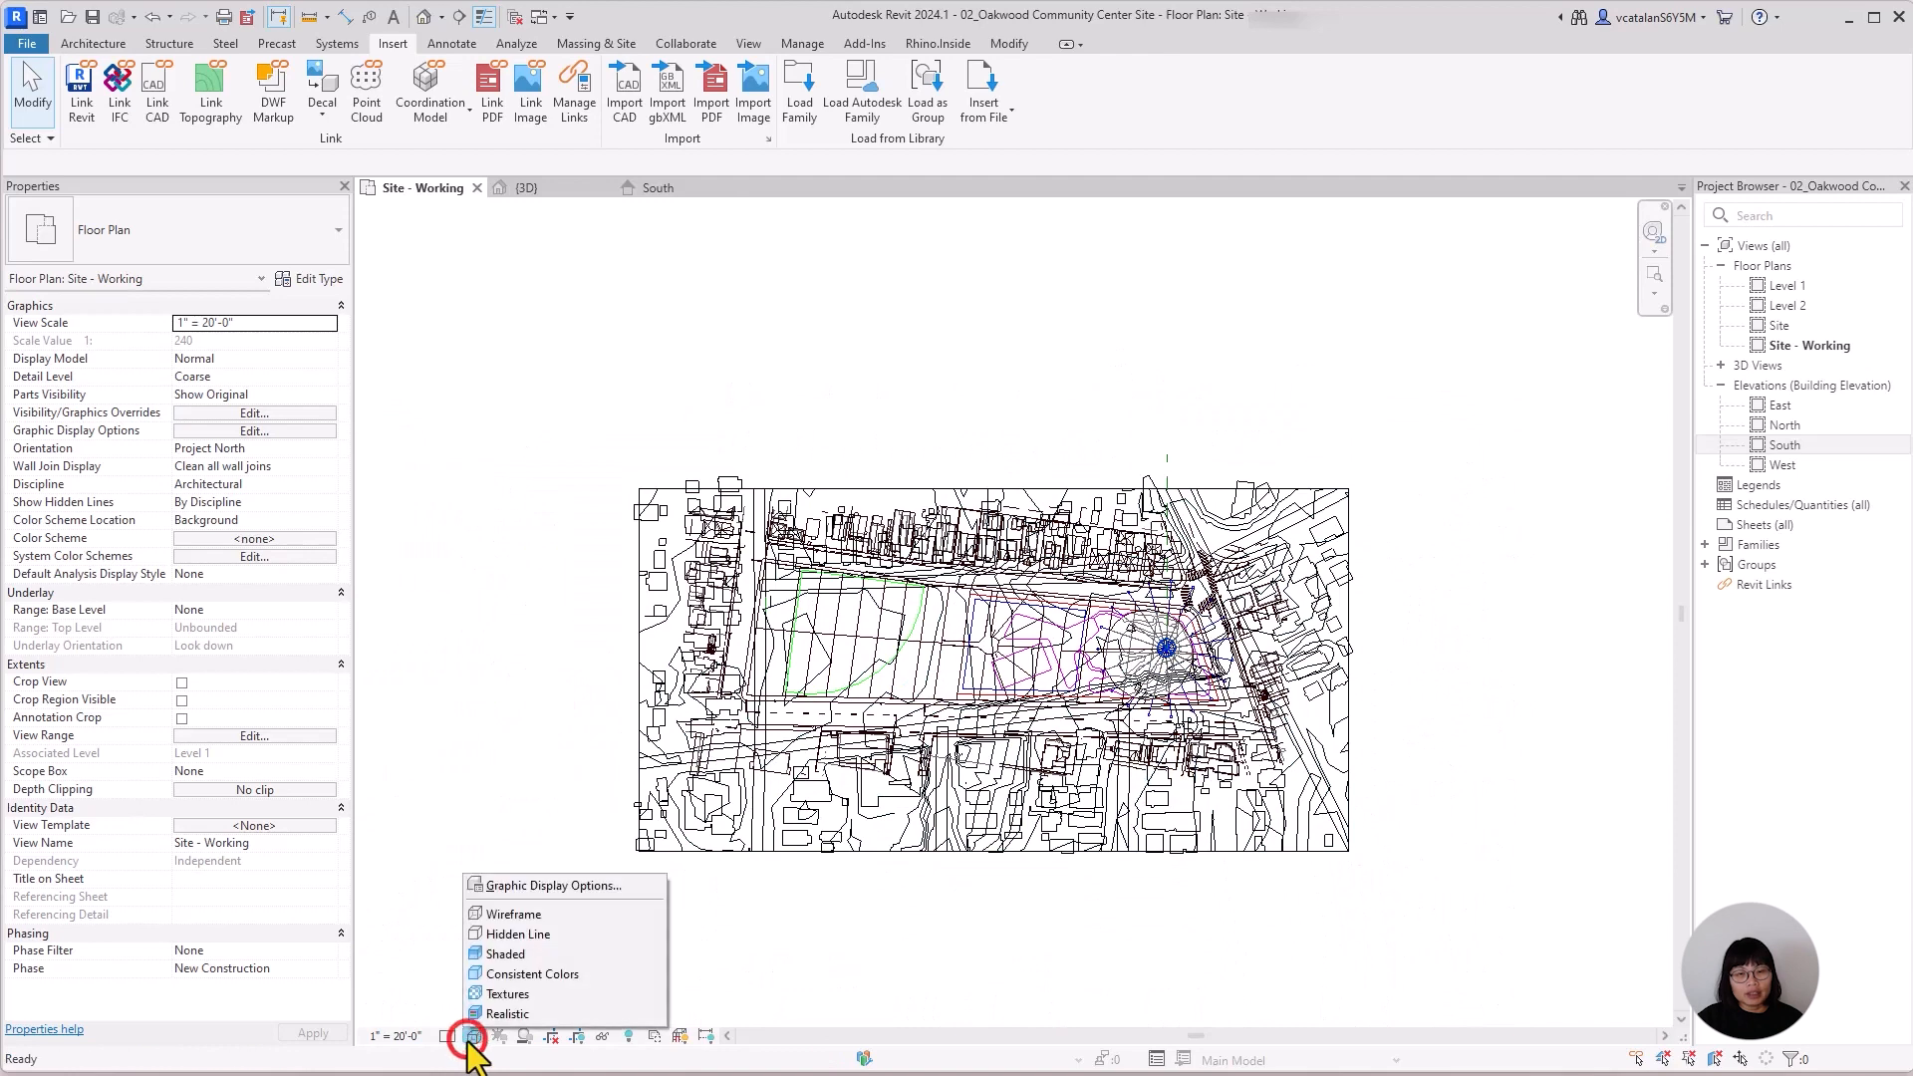
pyautogui.click(567, 957)
pyautogui.moveTo(1070, 956); pyautogui.dragTo(1076, 969, button='middle')
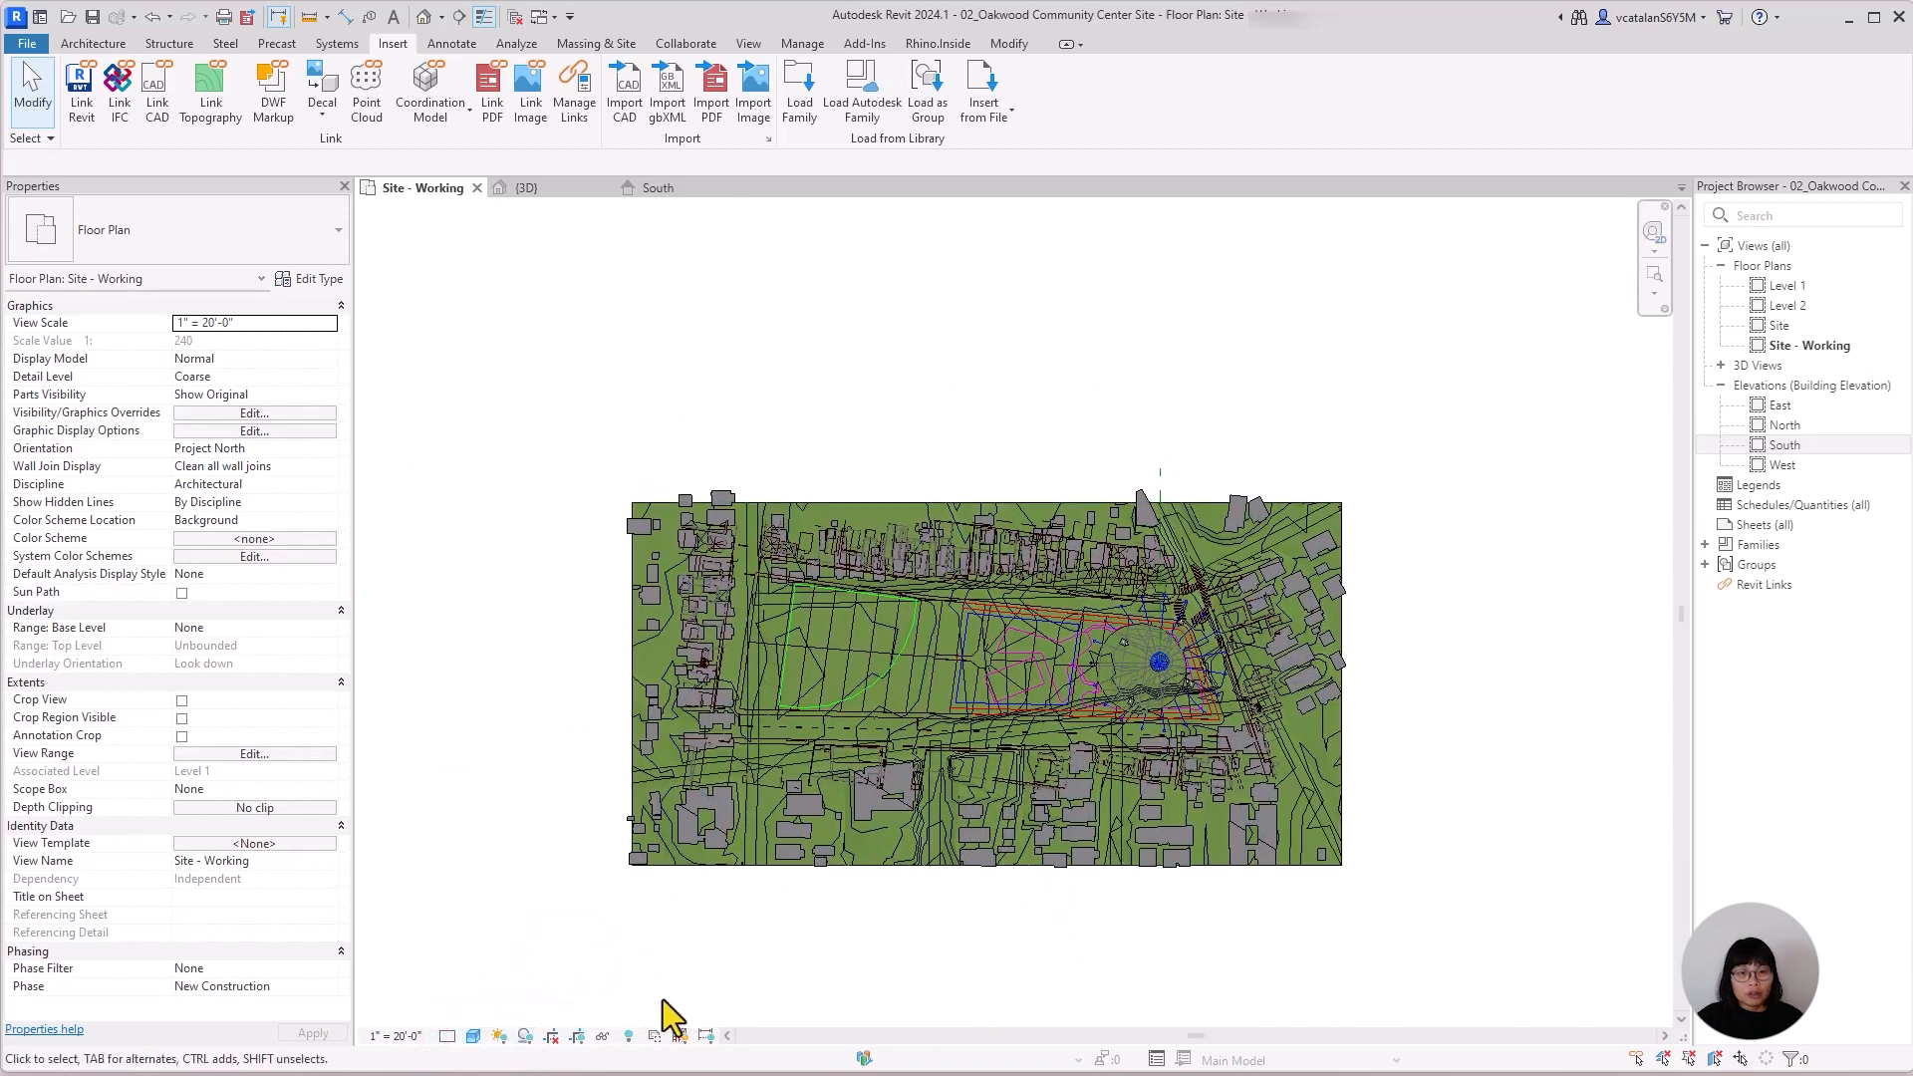
pyautogui.click(479, 1033)
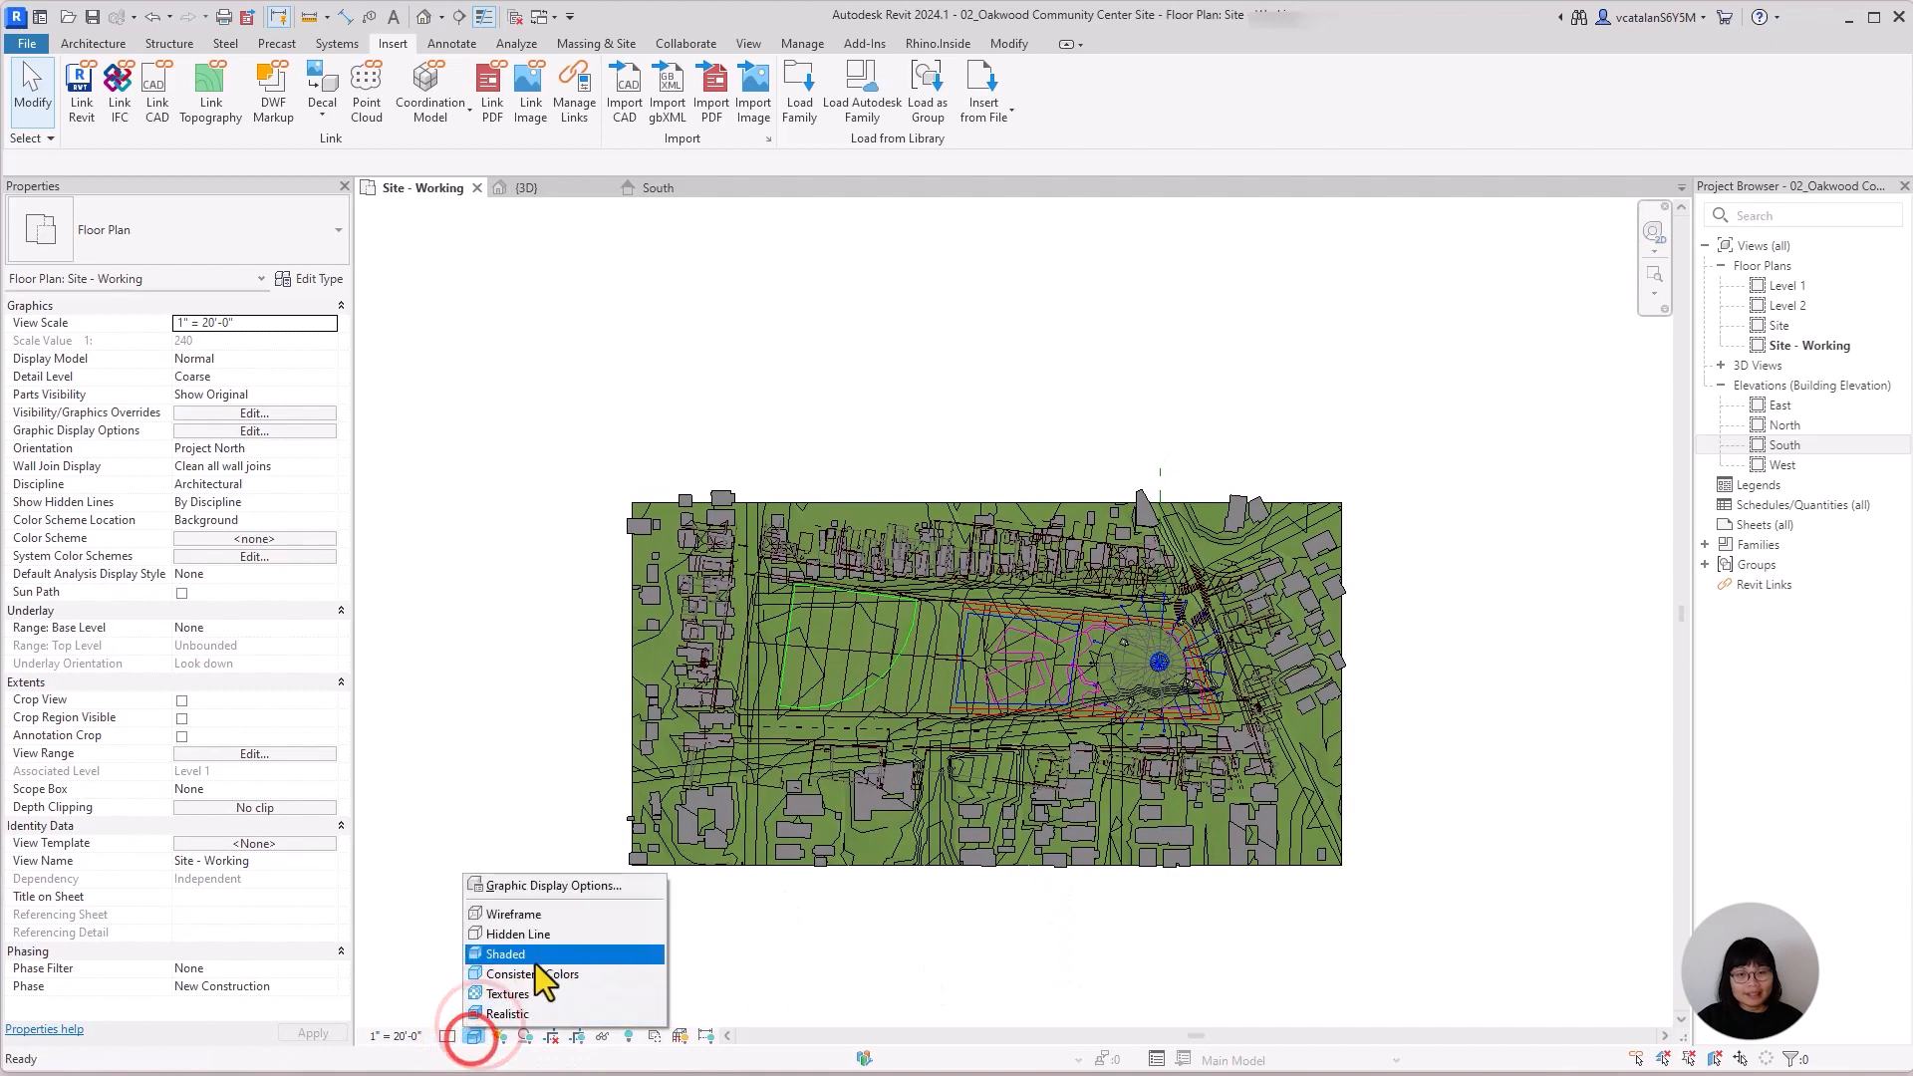
pyautogui.click(559, 935)
pyautogui.click(1161, 937)
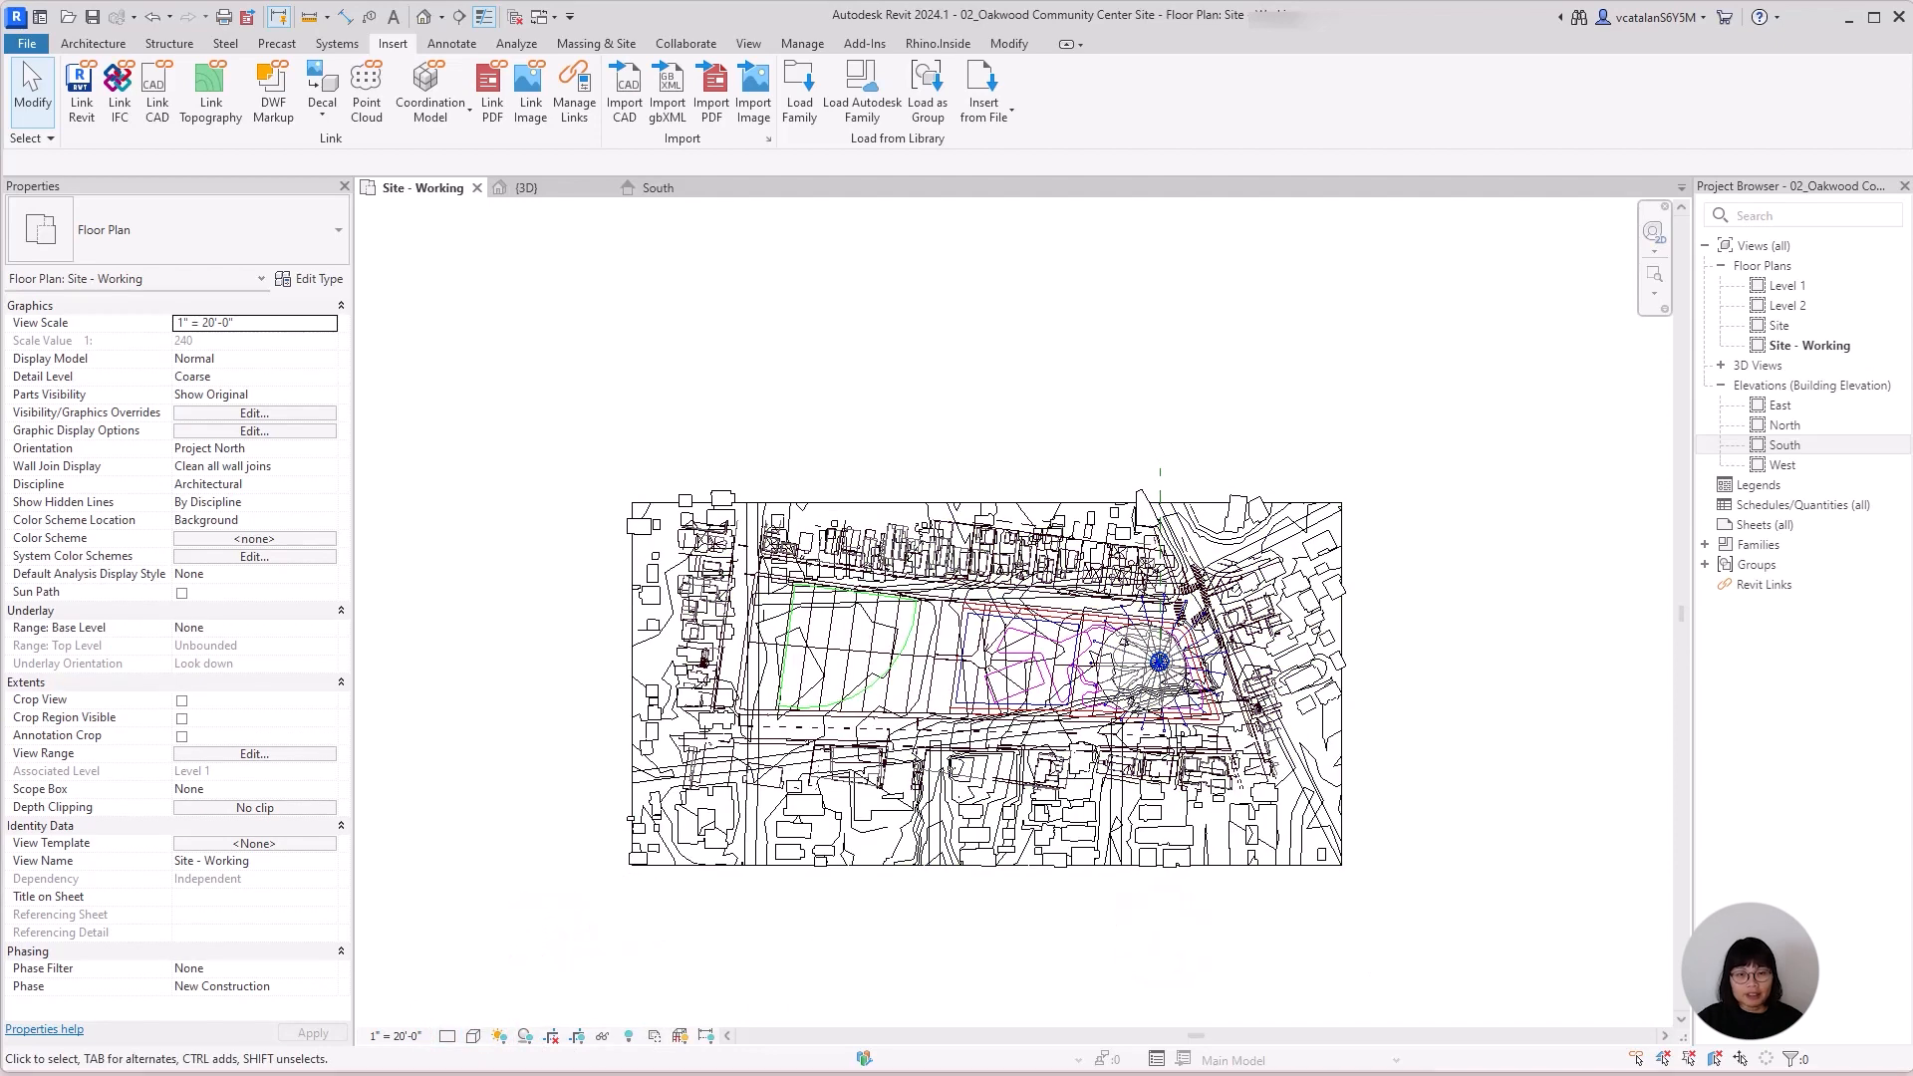
# Set the plan's visual style to Realistic and rotate the reference drawing about the park's southwest corner to match the aerial image.
pyautogui.click(474, 1036)
pyautogui.click(558, 1014)
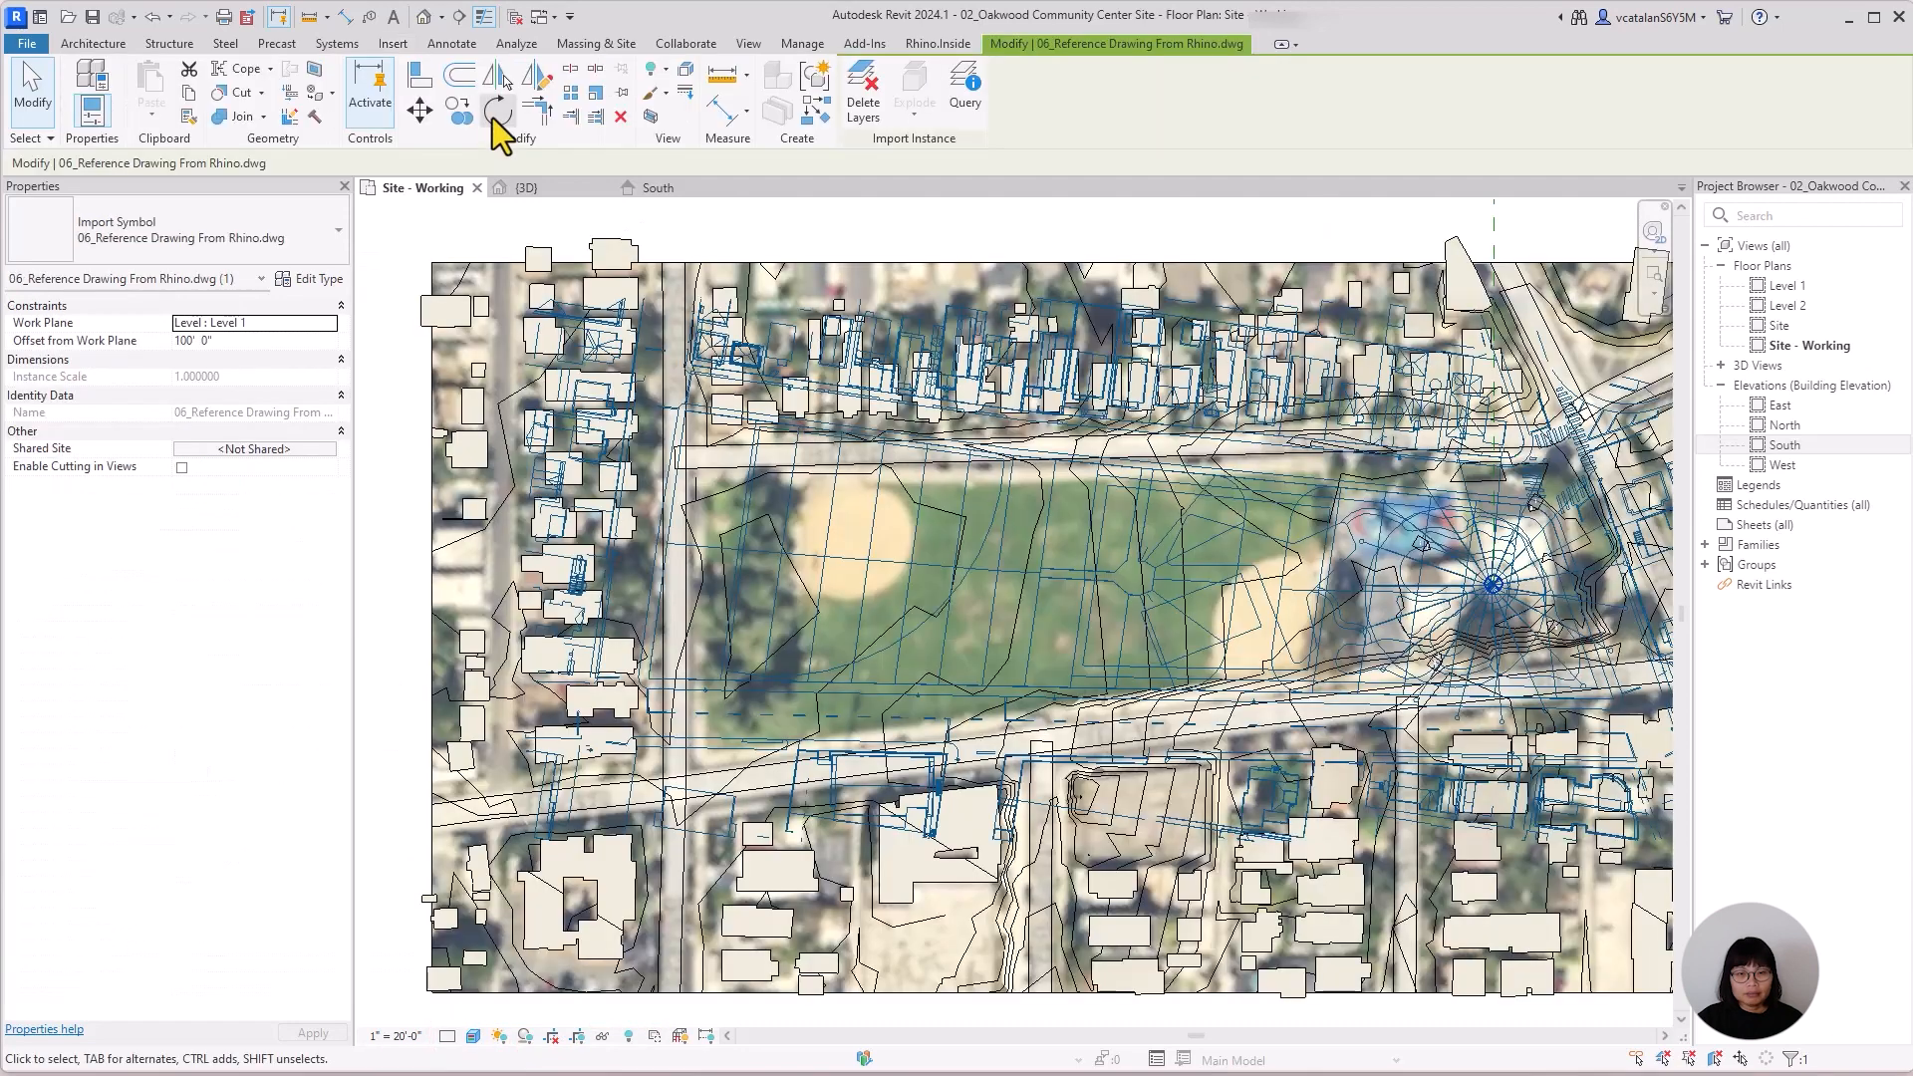
pyautogui.click(499, 111)
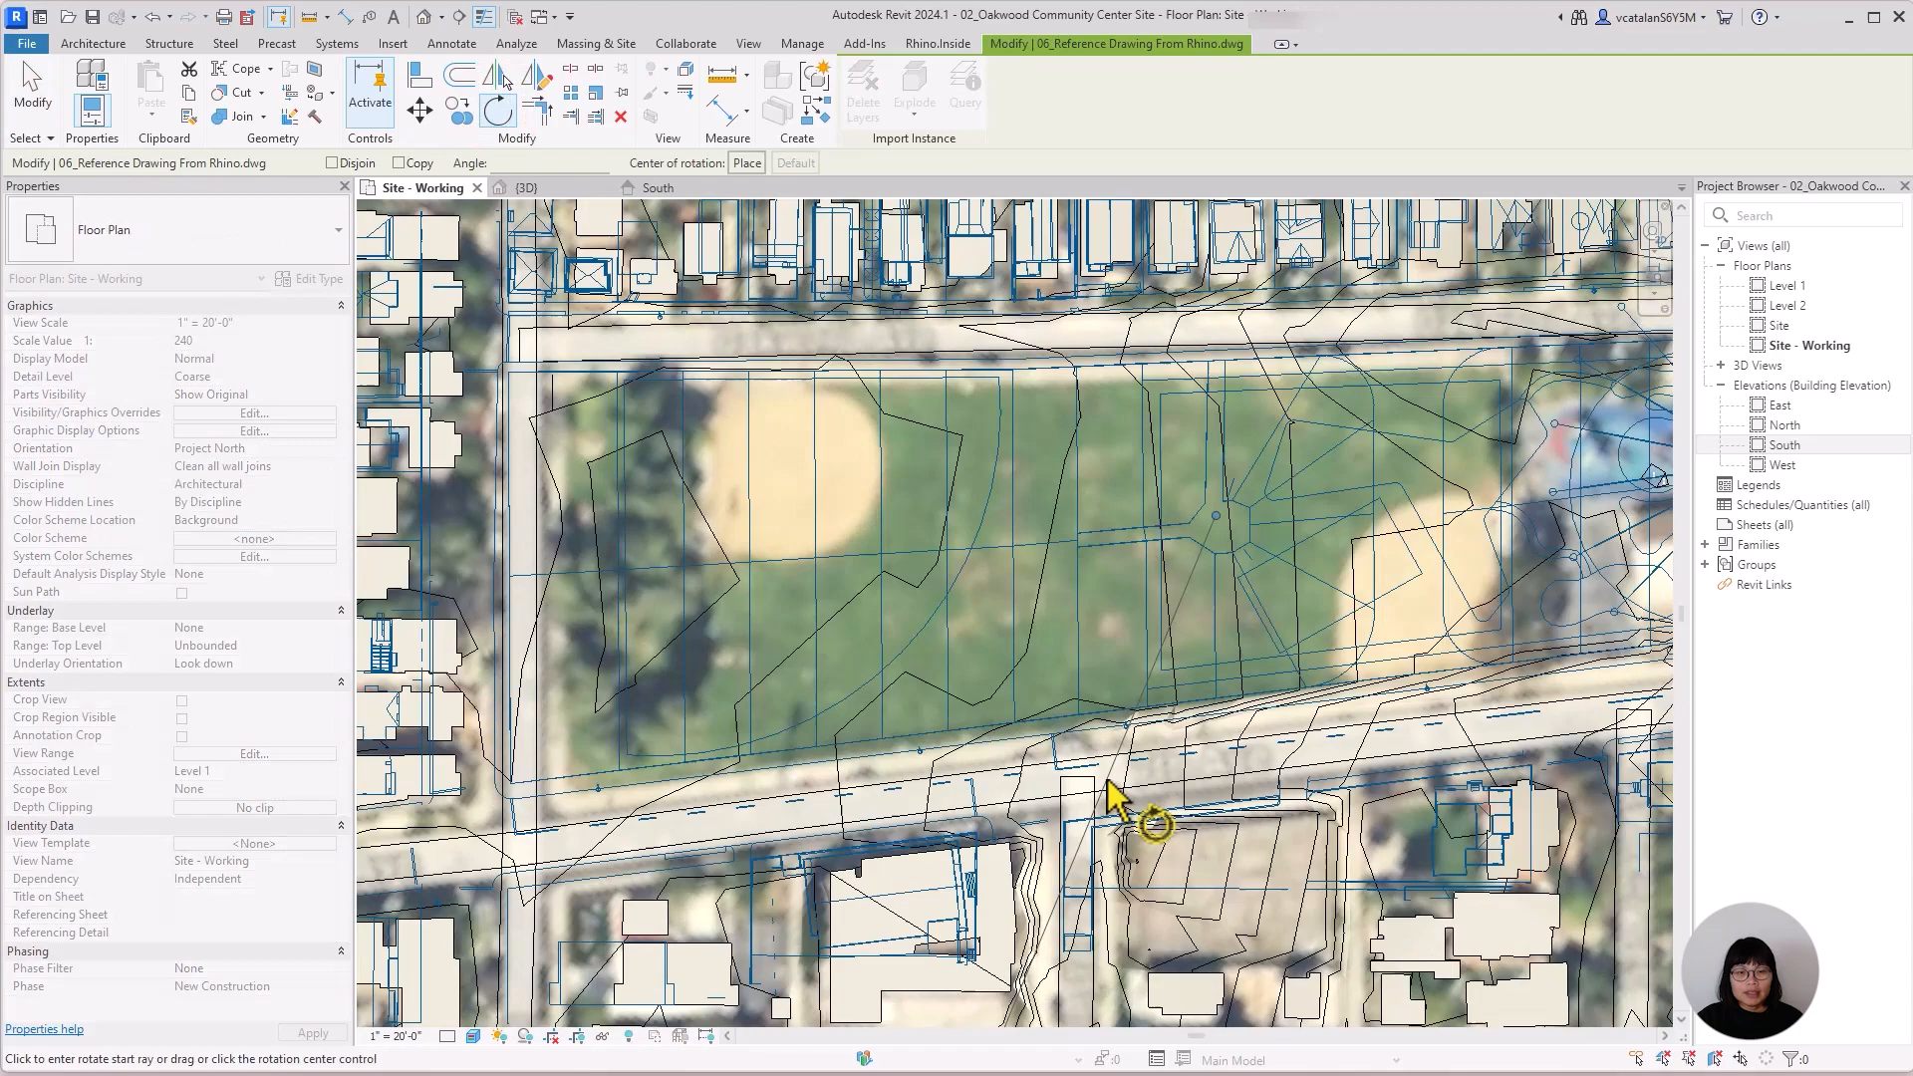
pyautogui.click(747, 163)
pyautogui.click(514, 785)
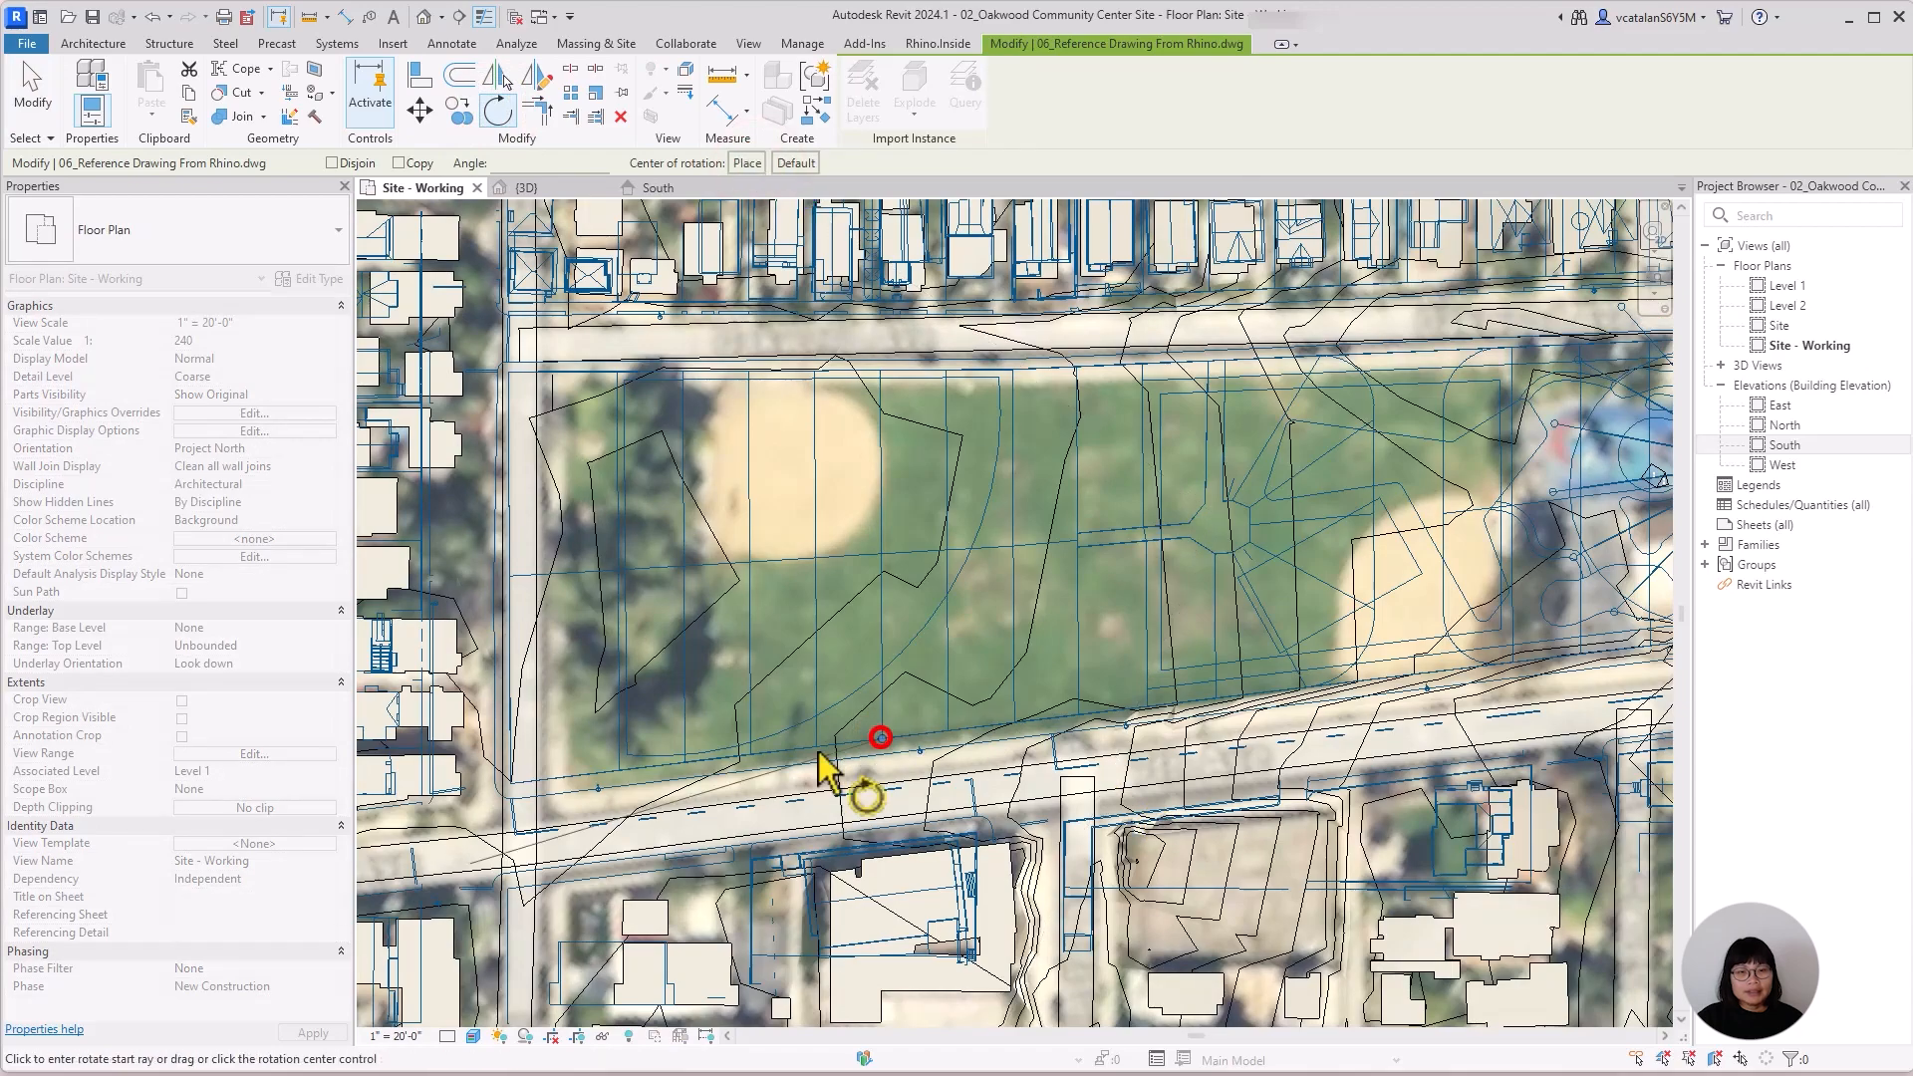
pyautogui.click(722, 765)
pyautogui.click(717, 767)
pyautogui.scroll(-2, 718, 772)
pyautogui.scroll(2, 686, 712)
pyautogui.moveTo(685, 711); pyautogui.dragTo(615, 811)
pyautogui.scroll(-1, 615, 811)
pyautogui.moveTo(1276, 867); pyautogui.dragTo(1330, 733, button='middle')
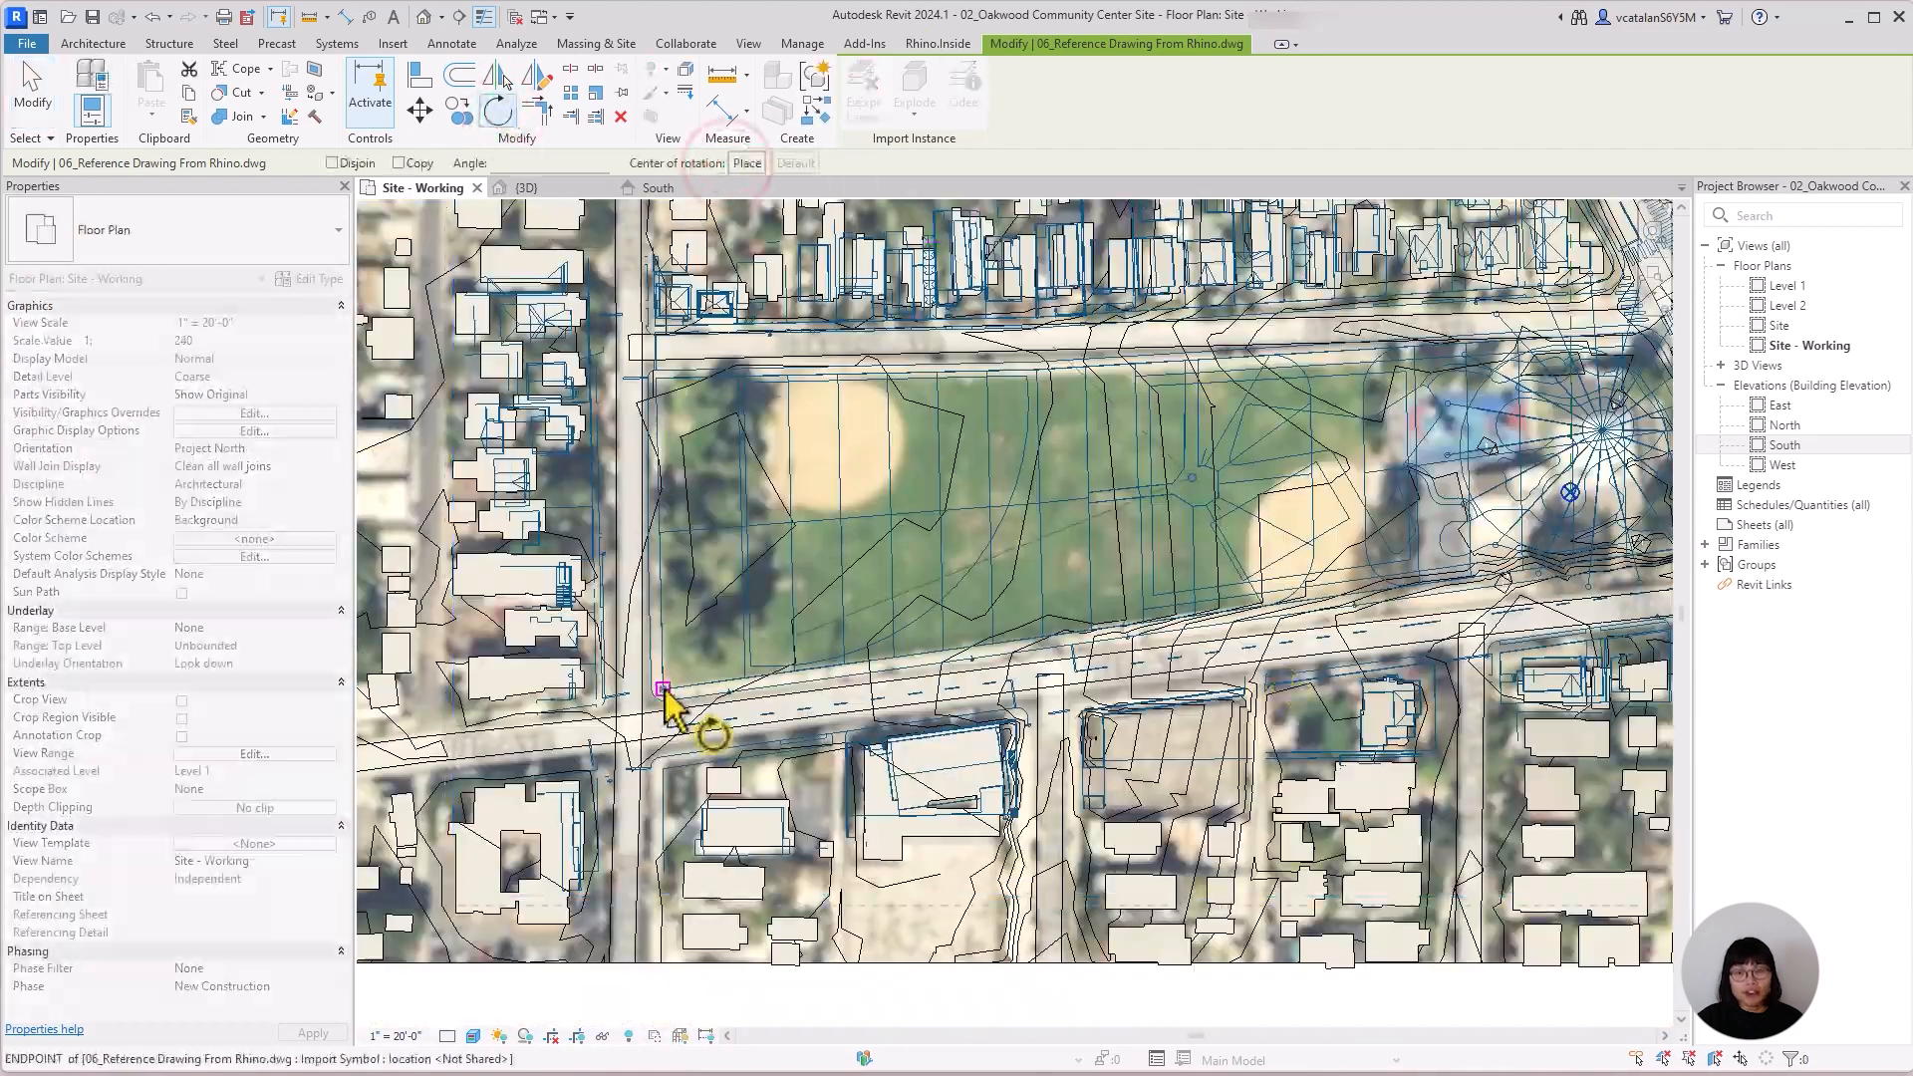
# Rotate the reference drawing again about the park's southwest corner, aligning its linework with the road along the park's southern edge.
pyautogui.click(498, 112)
pyautogui.click(748, 164)
pyautogui.click(663, 688)
pyautogui.moveTo(1617, 606); pyautogui.dragTo(1358, 662, button='middle')
pyautogui.scroll(1, 1359, 662)
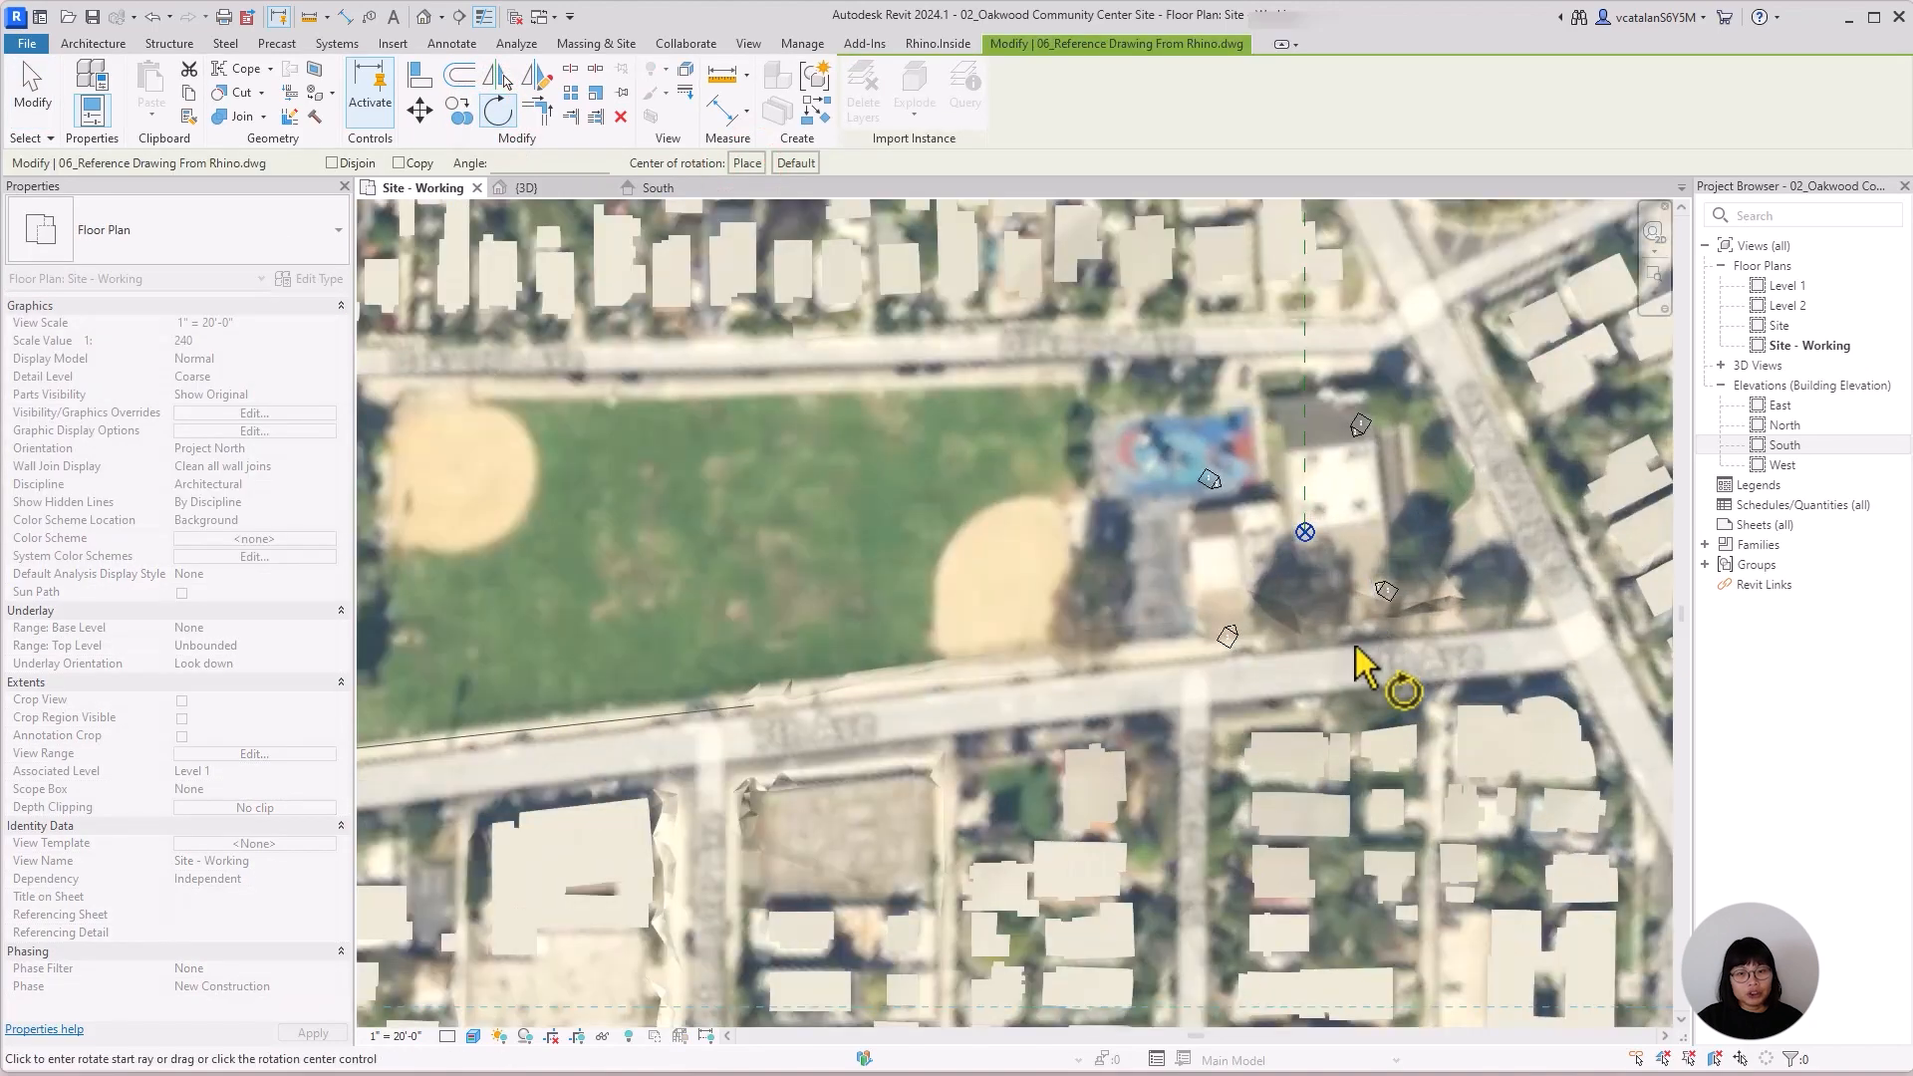
pyautogui.click(1531, 632)
pyautogui.moveTo(558, 717); pyautogui.dragTo(934, 653, button='middle')
pyautogui.scroll(1, 935, 653)
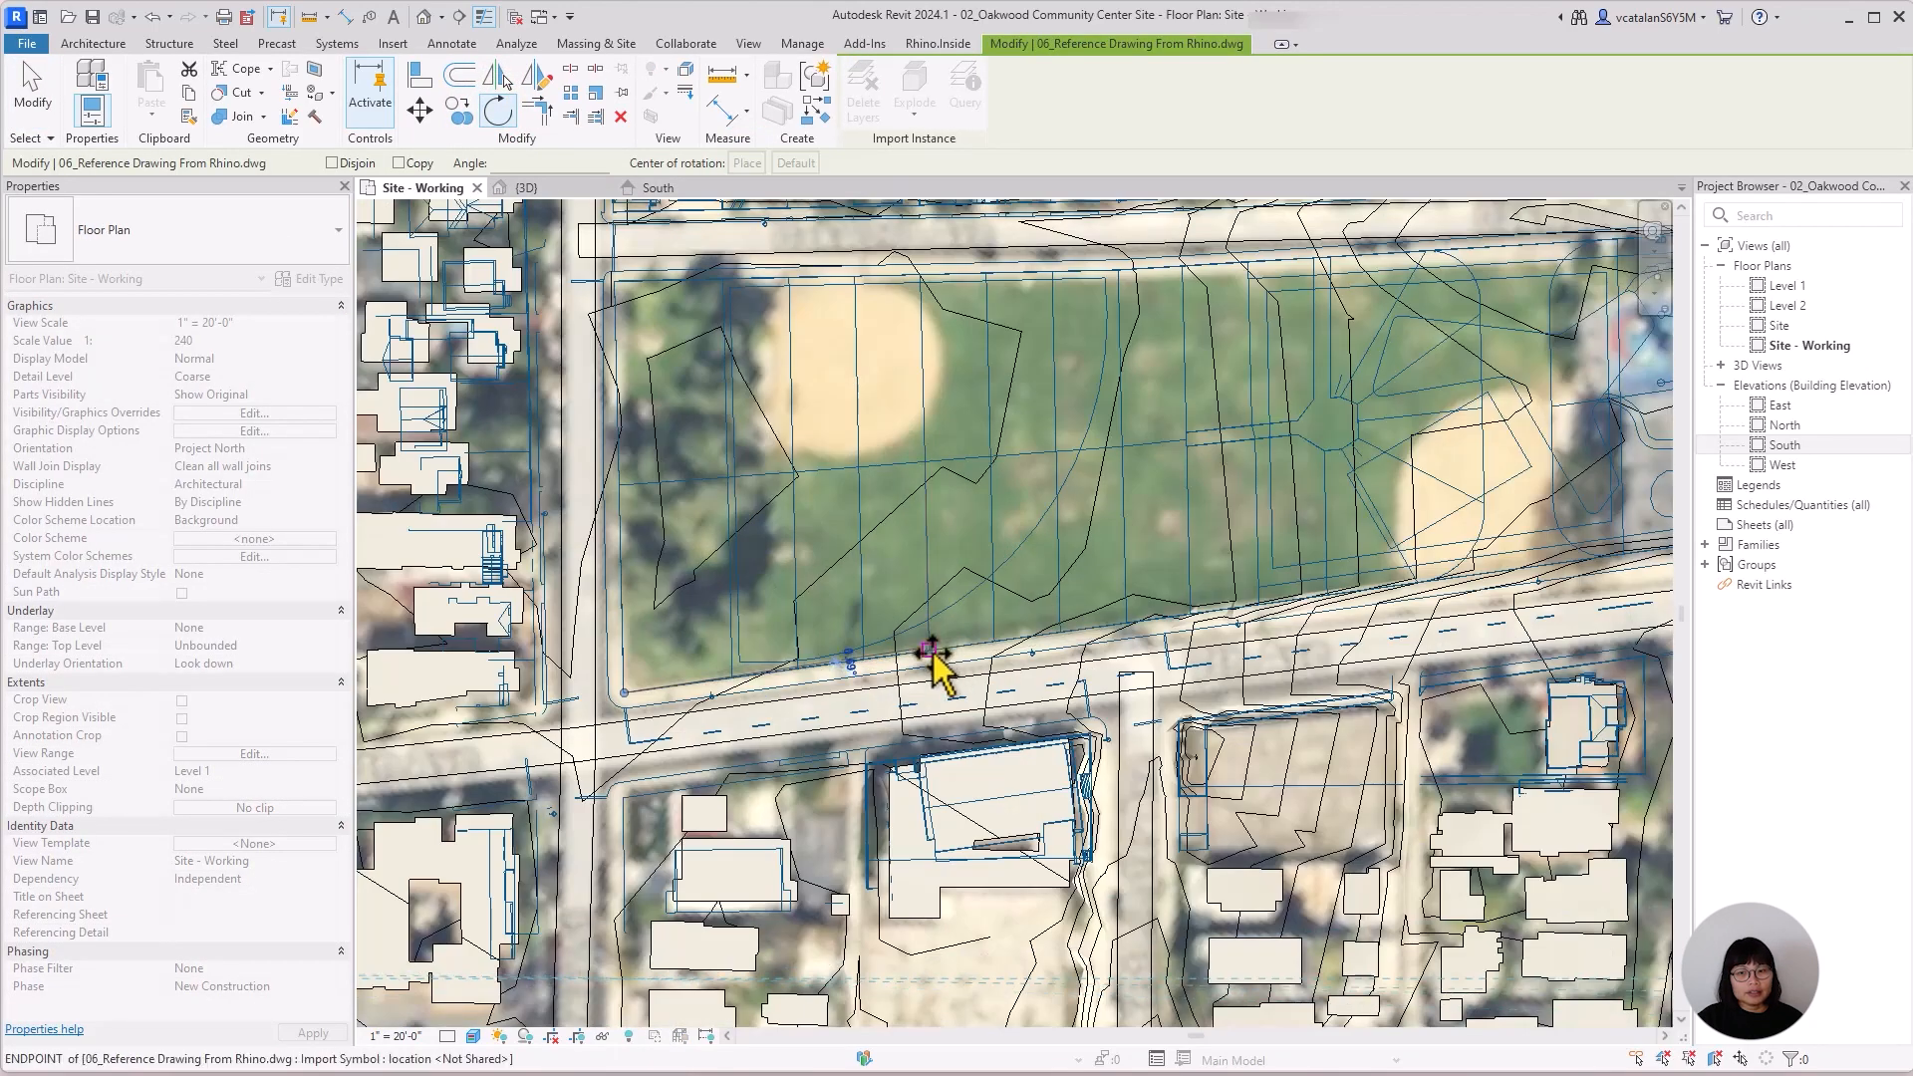
pyautogui.click(935, 651)
pyautogui.scroll(-3, 936, 648)
pyautogui.scroll(2, 1575, 538)
pyautogui.scroll(-2, 1359, 521)
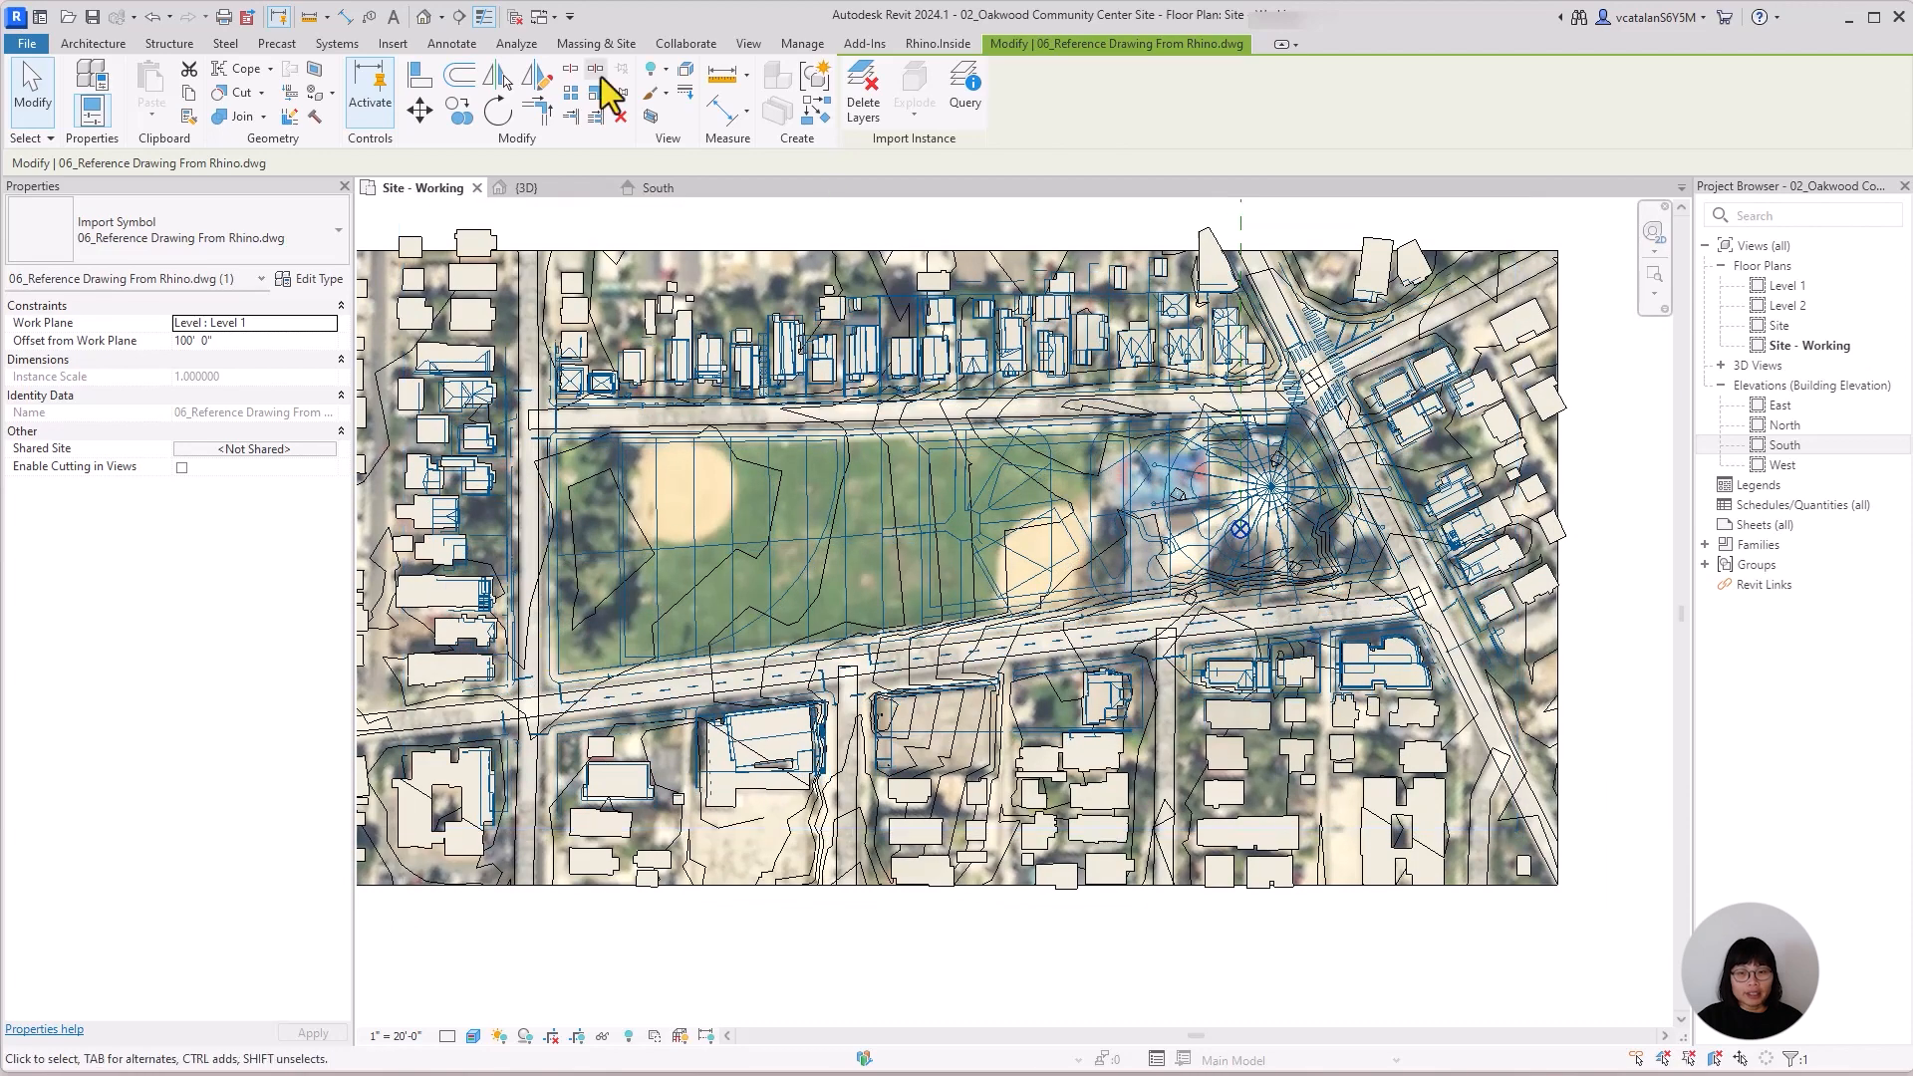
# Fine-tune the rotation of the reference drawing against the streets and buildings in the aerial image.
pyautogui.click(498, 111)
pyautogui.scroll(2, 847, 646)
pyautogui.click(757, 647)
pyautogui.scroll(-2, 856, 643)
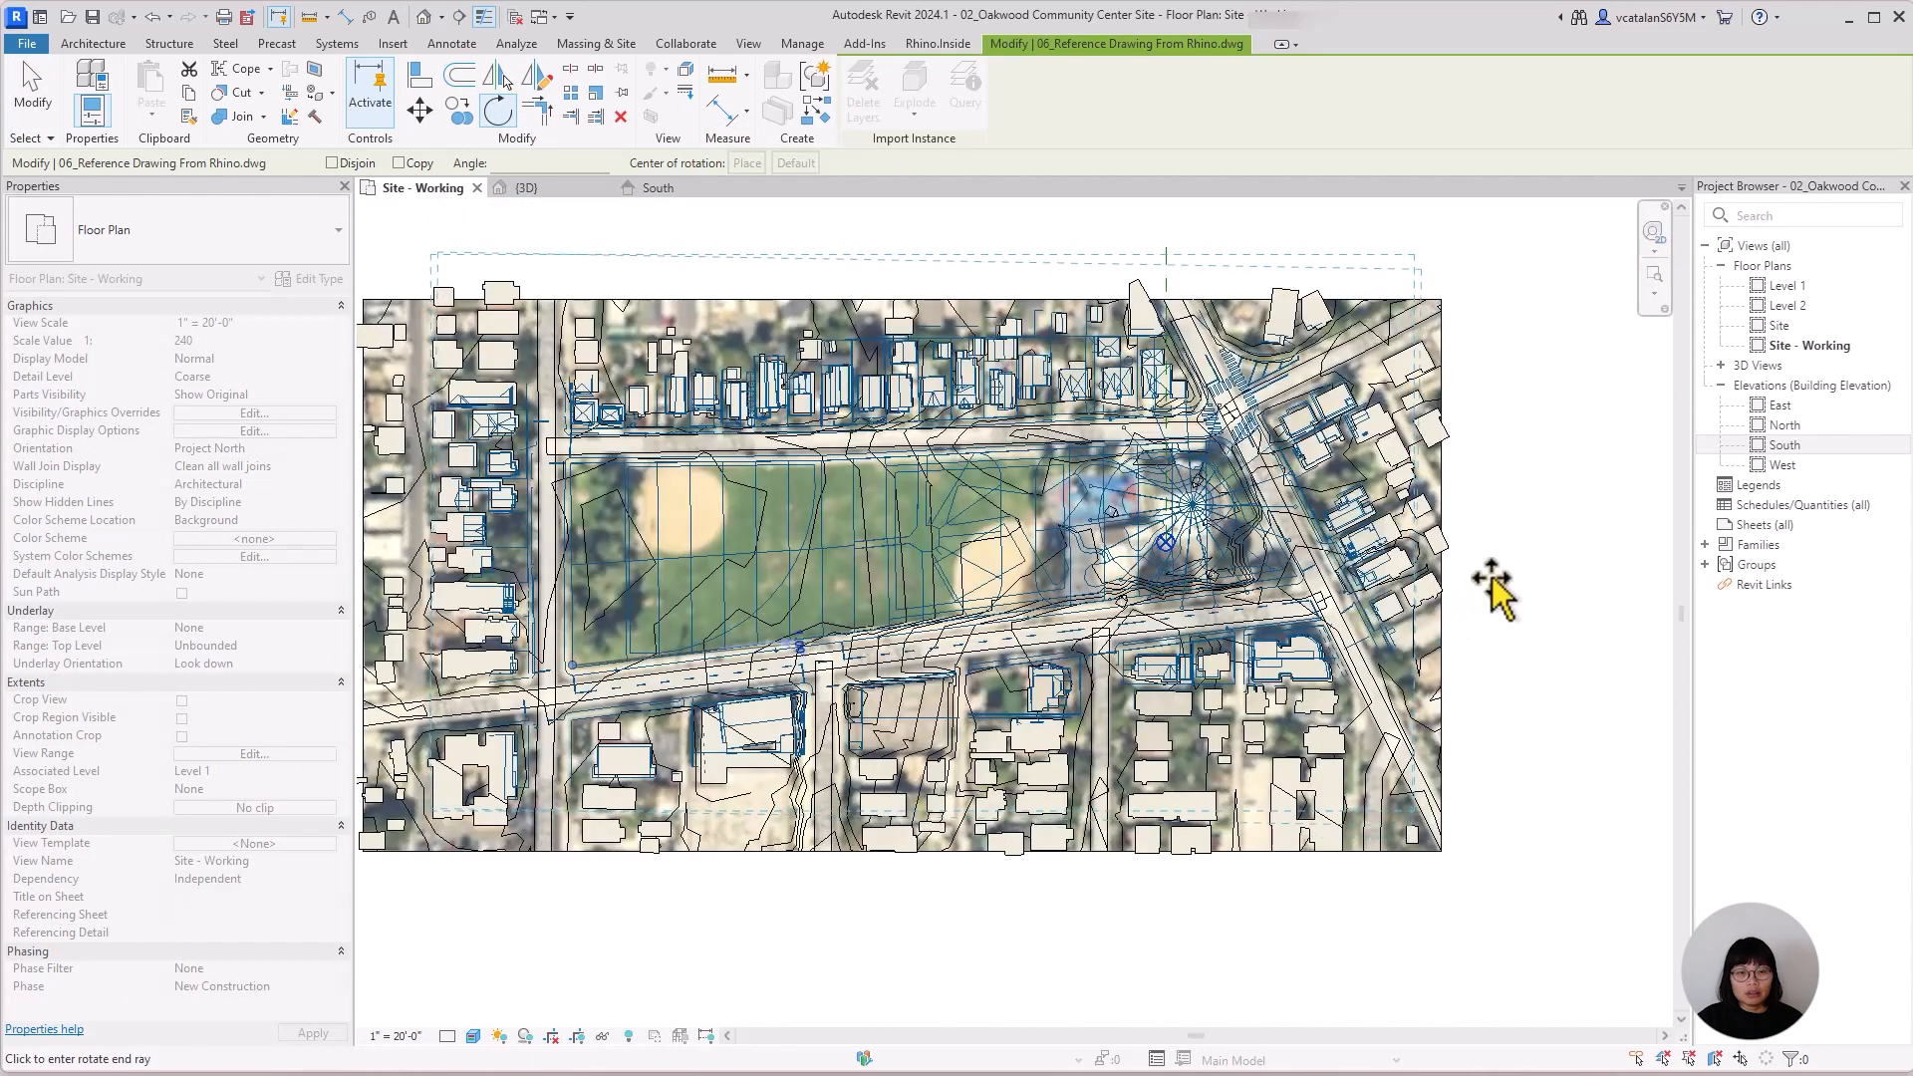
pyautogui.click(1497, 565)
pyautogui.scroll(2, 1316, 610)
pyautogui.moveTo(785, 616); pyautogui.dragTo(1067, 679, button='middle')
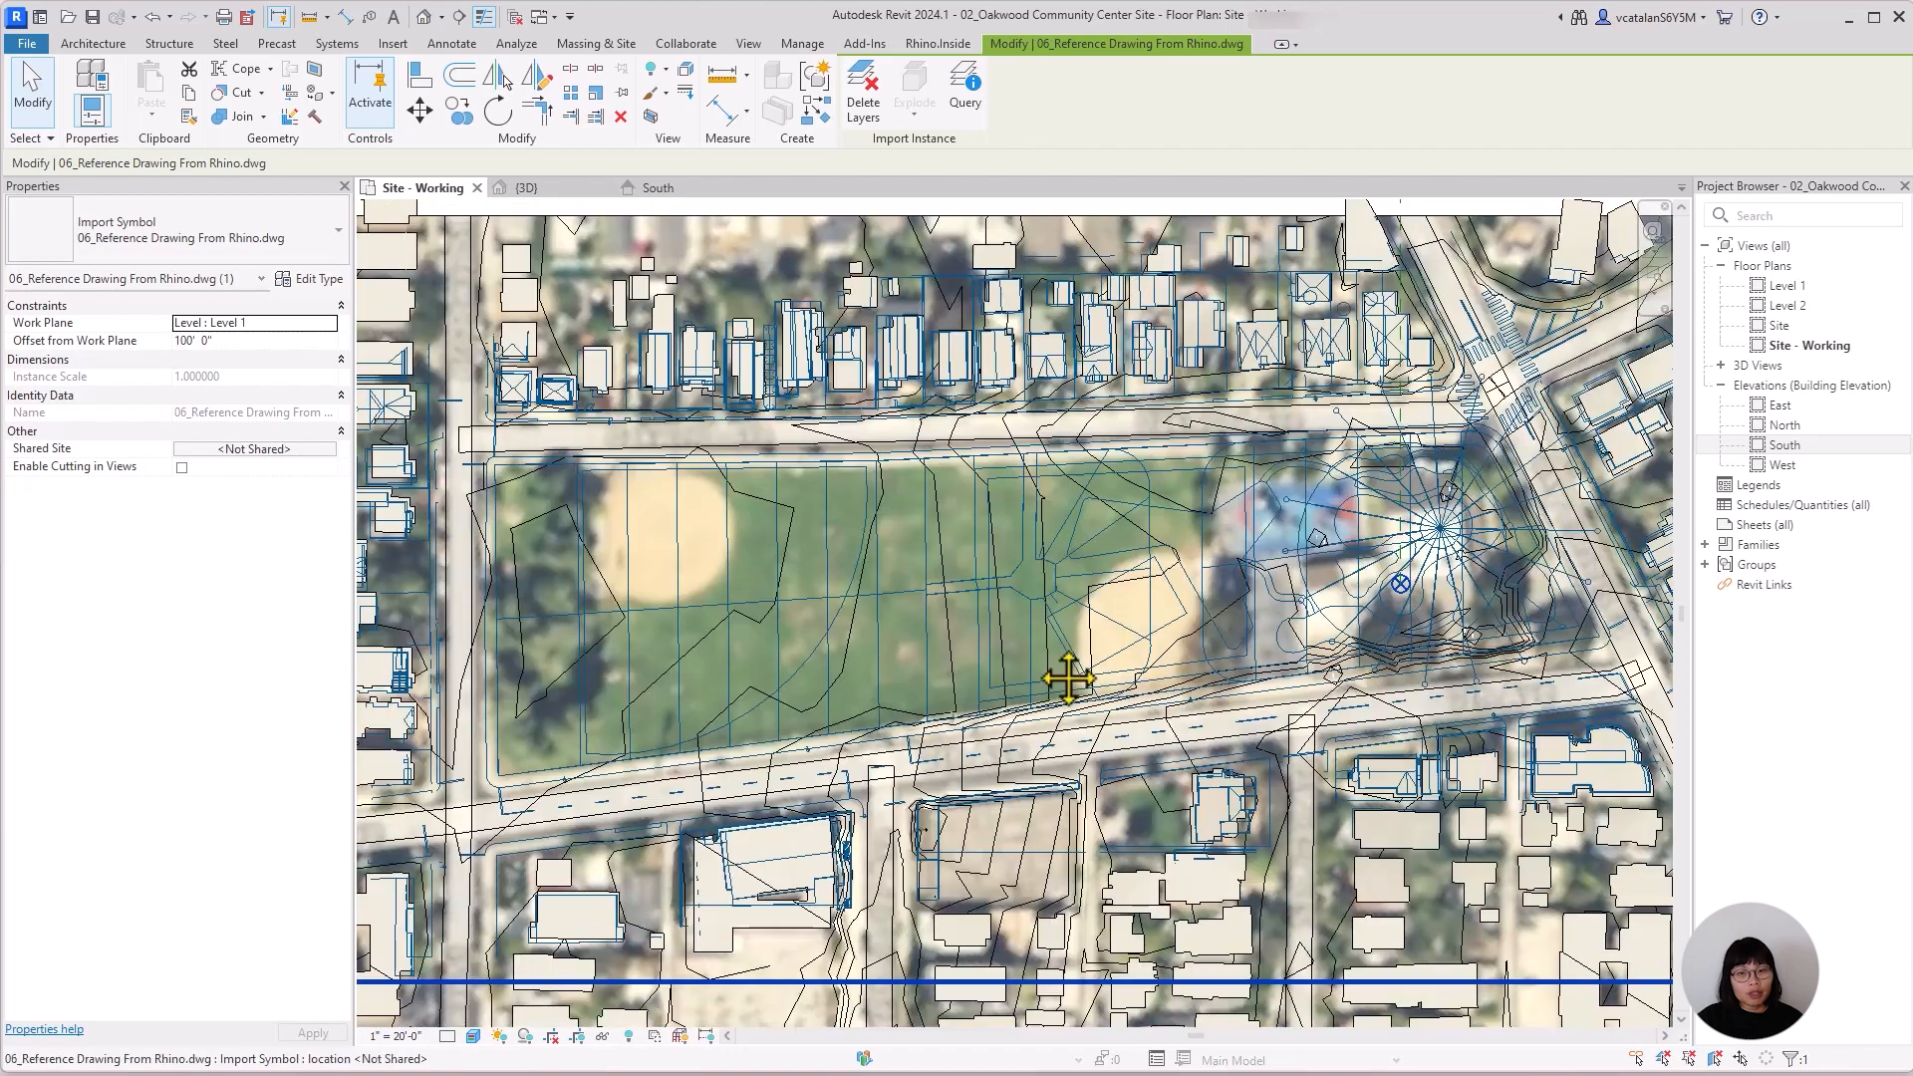
# Nudge the reference drawing in small increments to match the aerial image's streets and buildings, and deselect it.
pyautogui.press('Down')
pyautogui.press('Down')
pyautogui.press('Left')
pyautogui.press('Left')
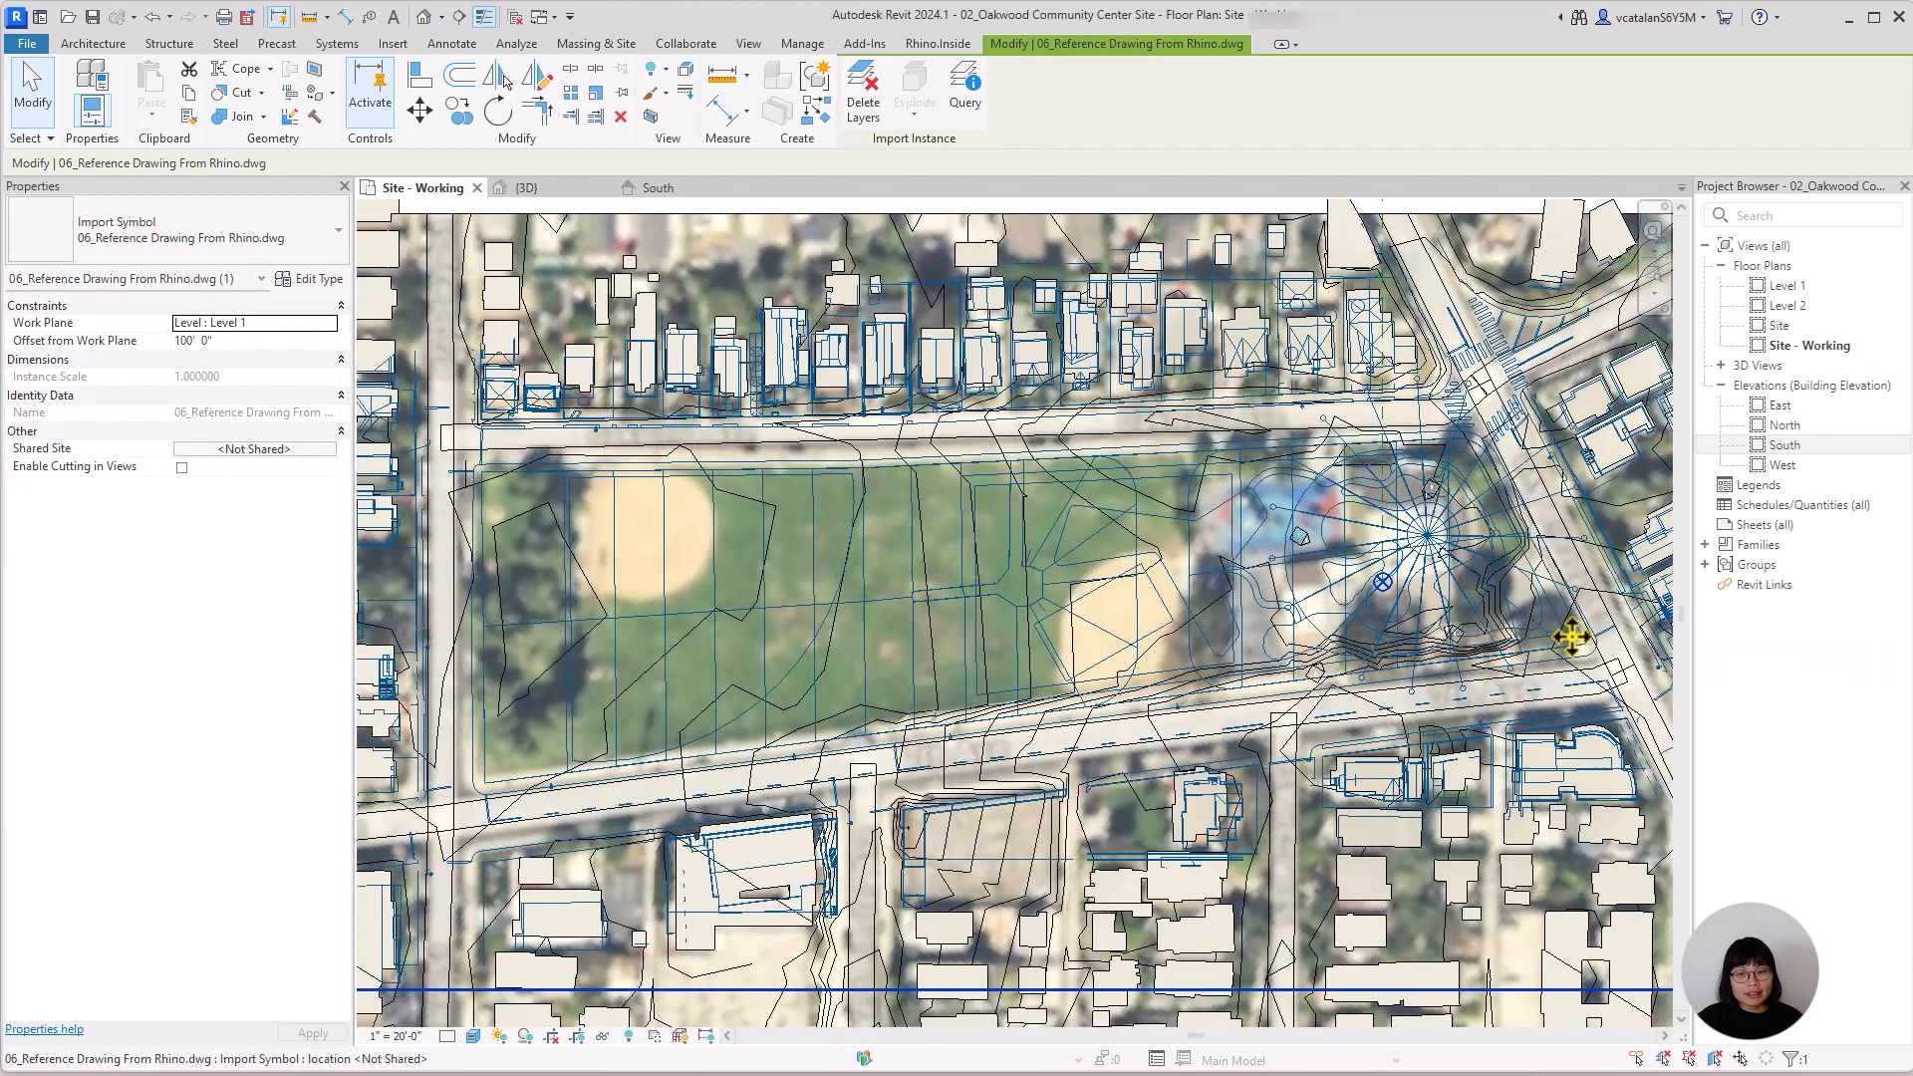
pyautogui.press('Up')
pyautogui.press('Up')
pyautogui.middleClick(1573, 637)
pyautogui.middleClick(1573, 637)
pyautogui.press('Escape')
pyautogui.scroll(2, 1080, 562)
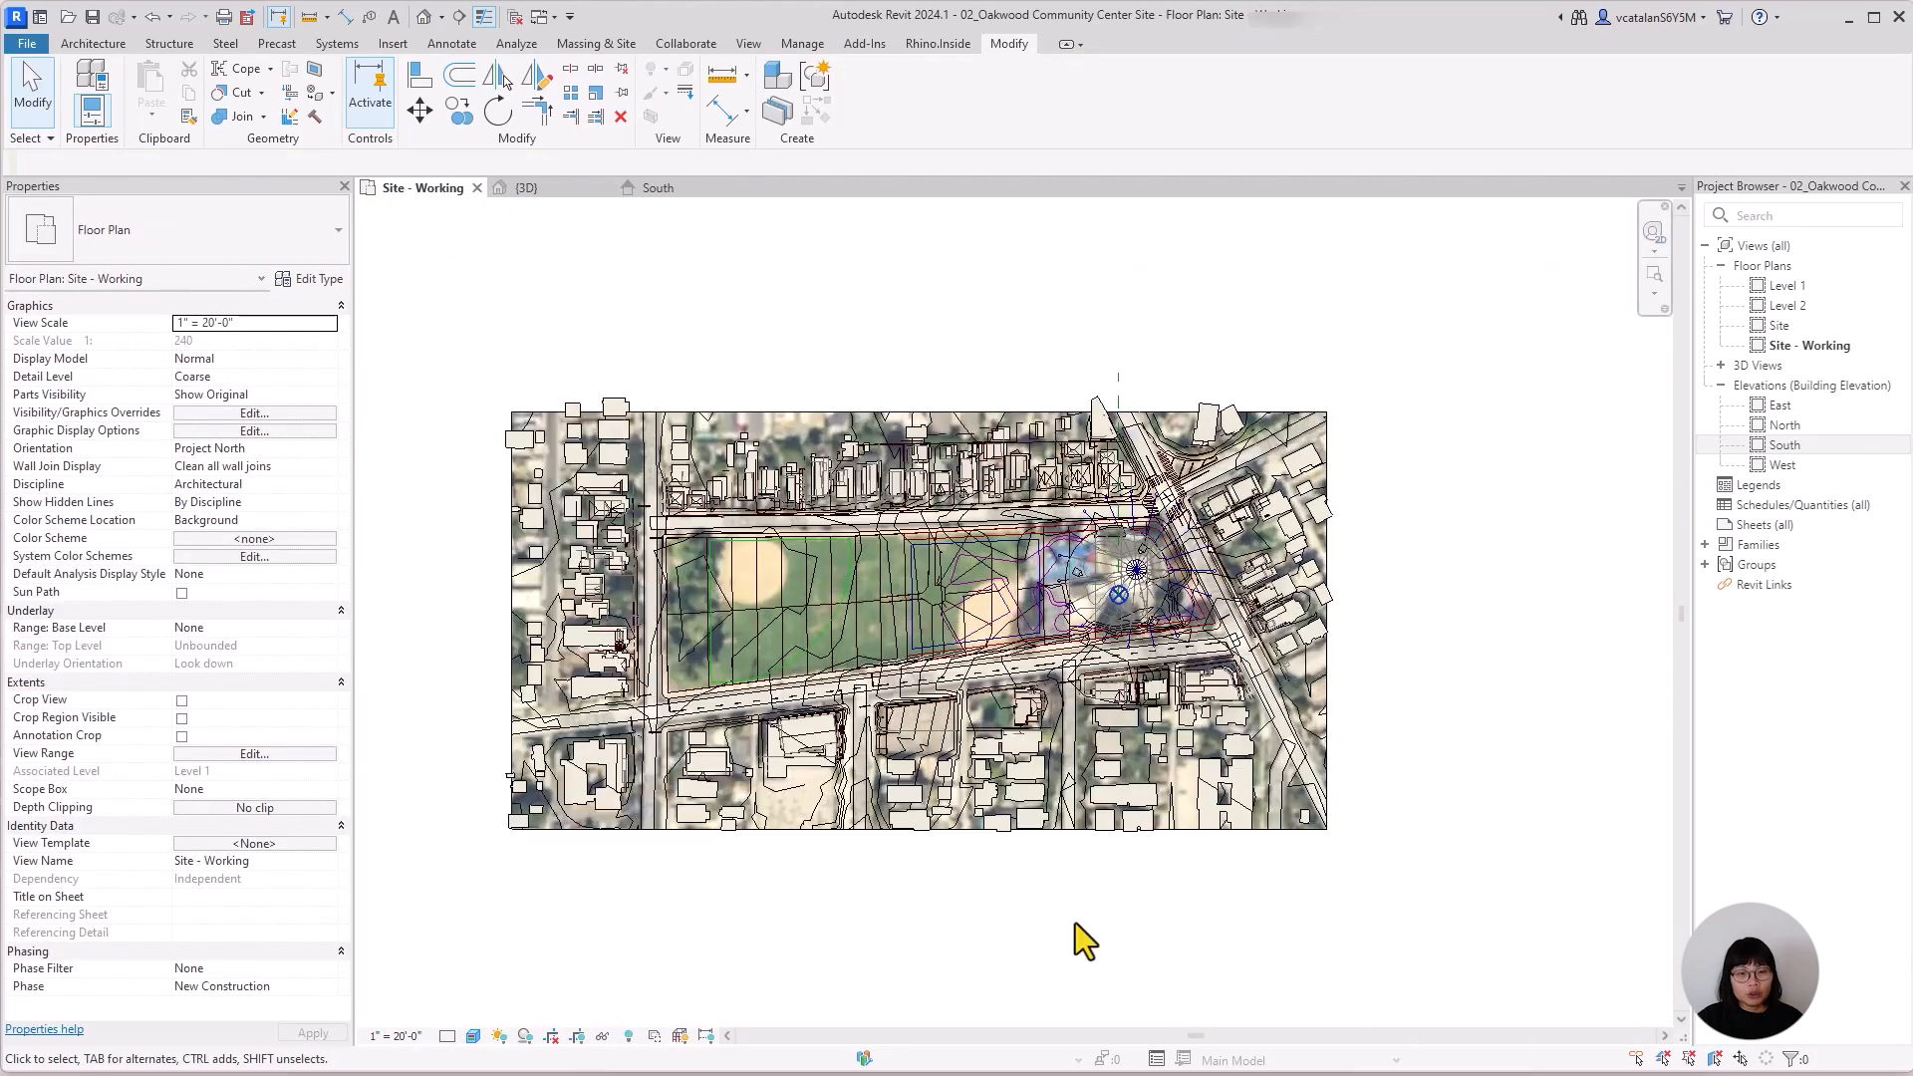
# Set the Site - Working plan's visual style to Shaded.
pyautogui.click(803, 619)
pyautogui.scroll(3, 1146, 598)
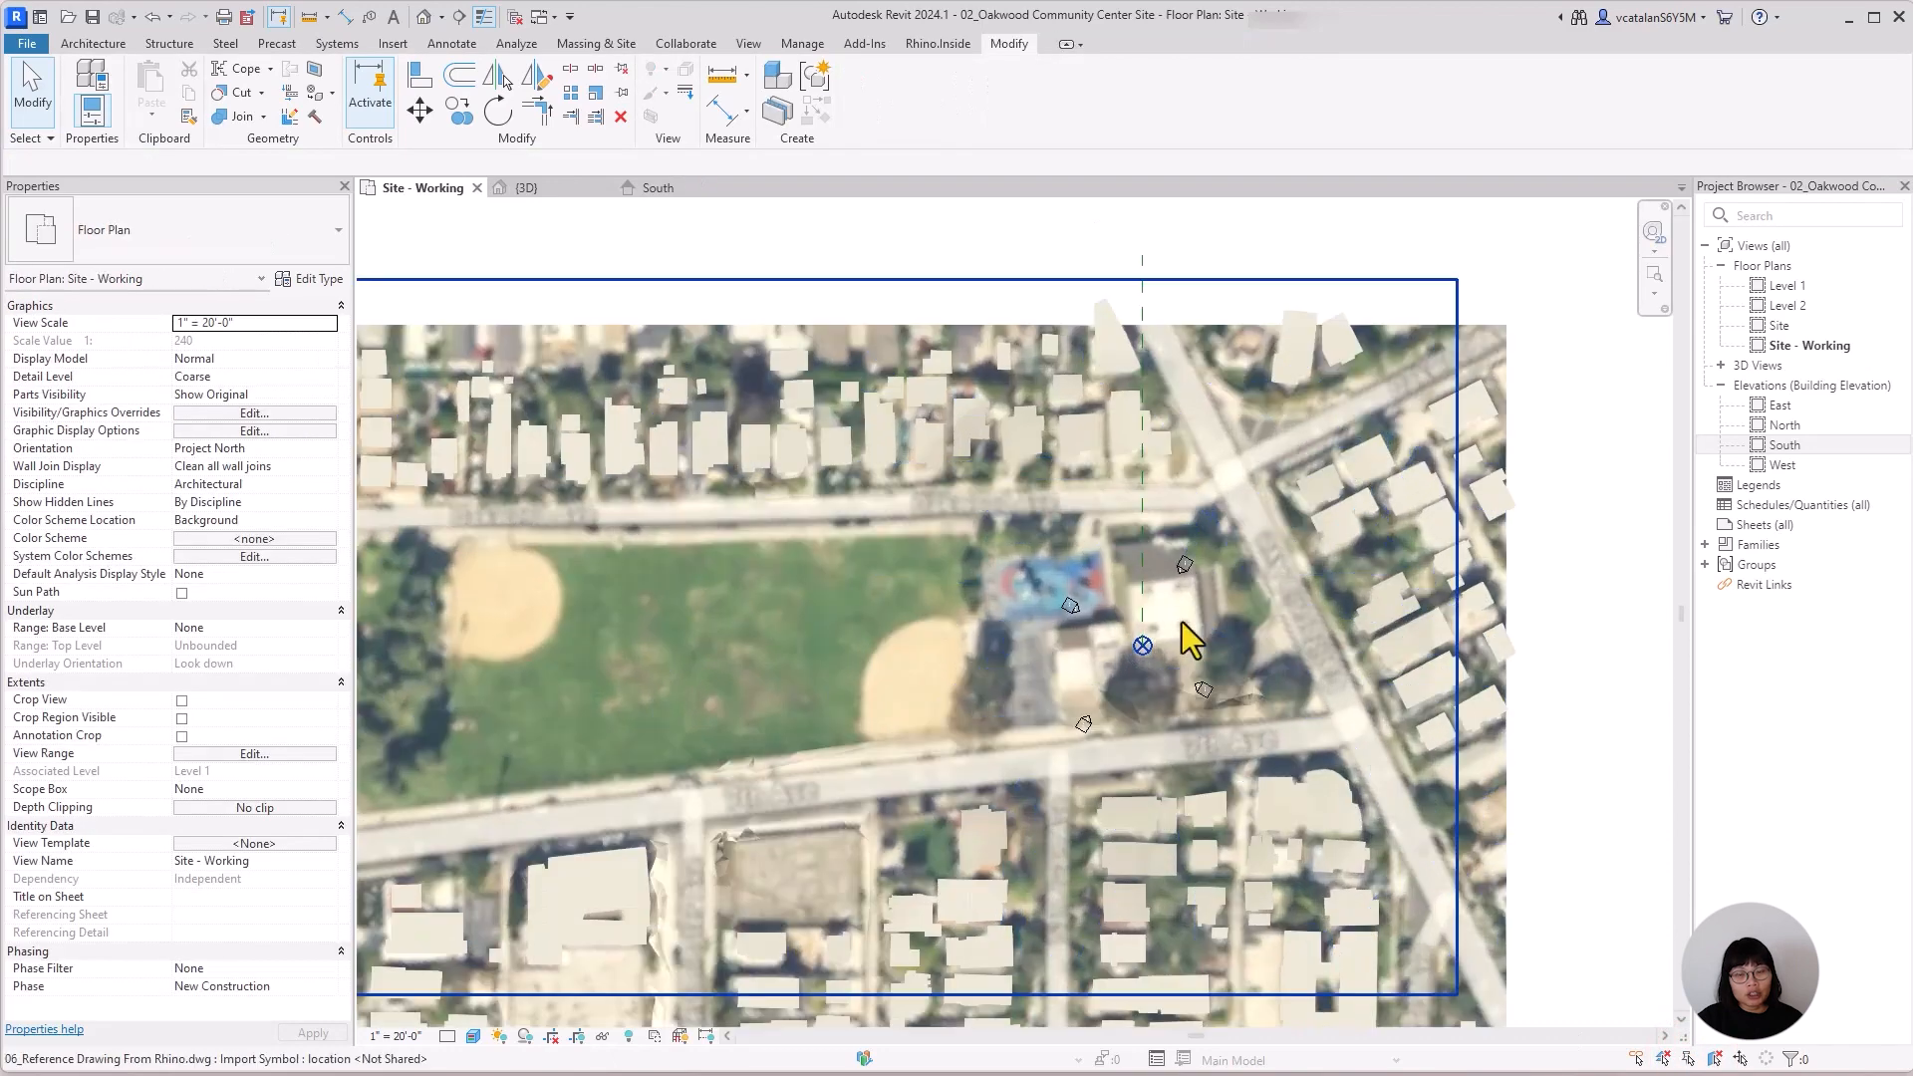
pyautogui.scroll(-3, 910, 619)
pyautogui.click(1355, 830)
pyautogui.click(885, 680)
pyautogui.moveTo(1371, 905); pyautogui.dragTo(1470, 868, button='middle')
pyautogui.click(1470, 868)
pyautogui.click(1689, 1058)
pyautogui.scroll(3, 775, 631)
pyautogui.click(473, 1037)
pyautogui.click(539, 954)
pyautogui.moveTo(1063, 977); pyautogui.dragTo(1036, 992, button='middle')
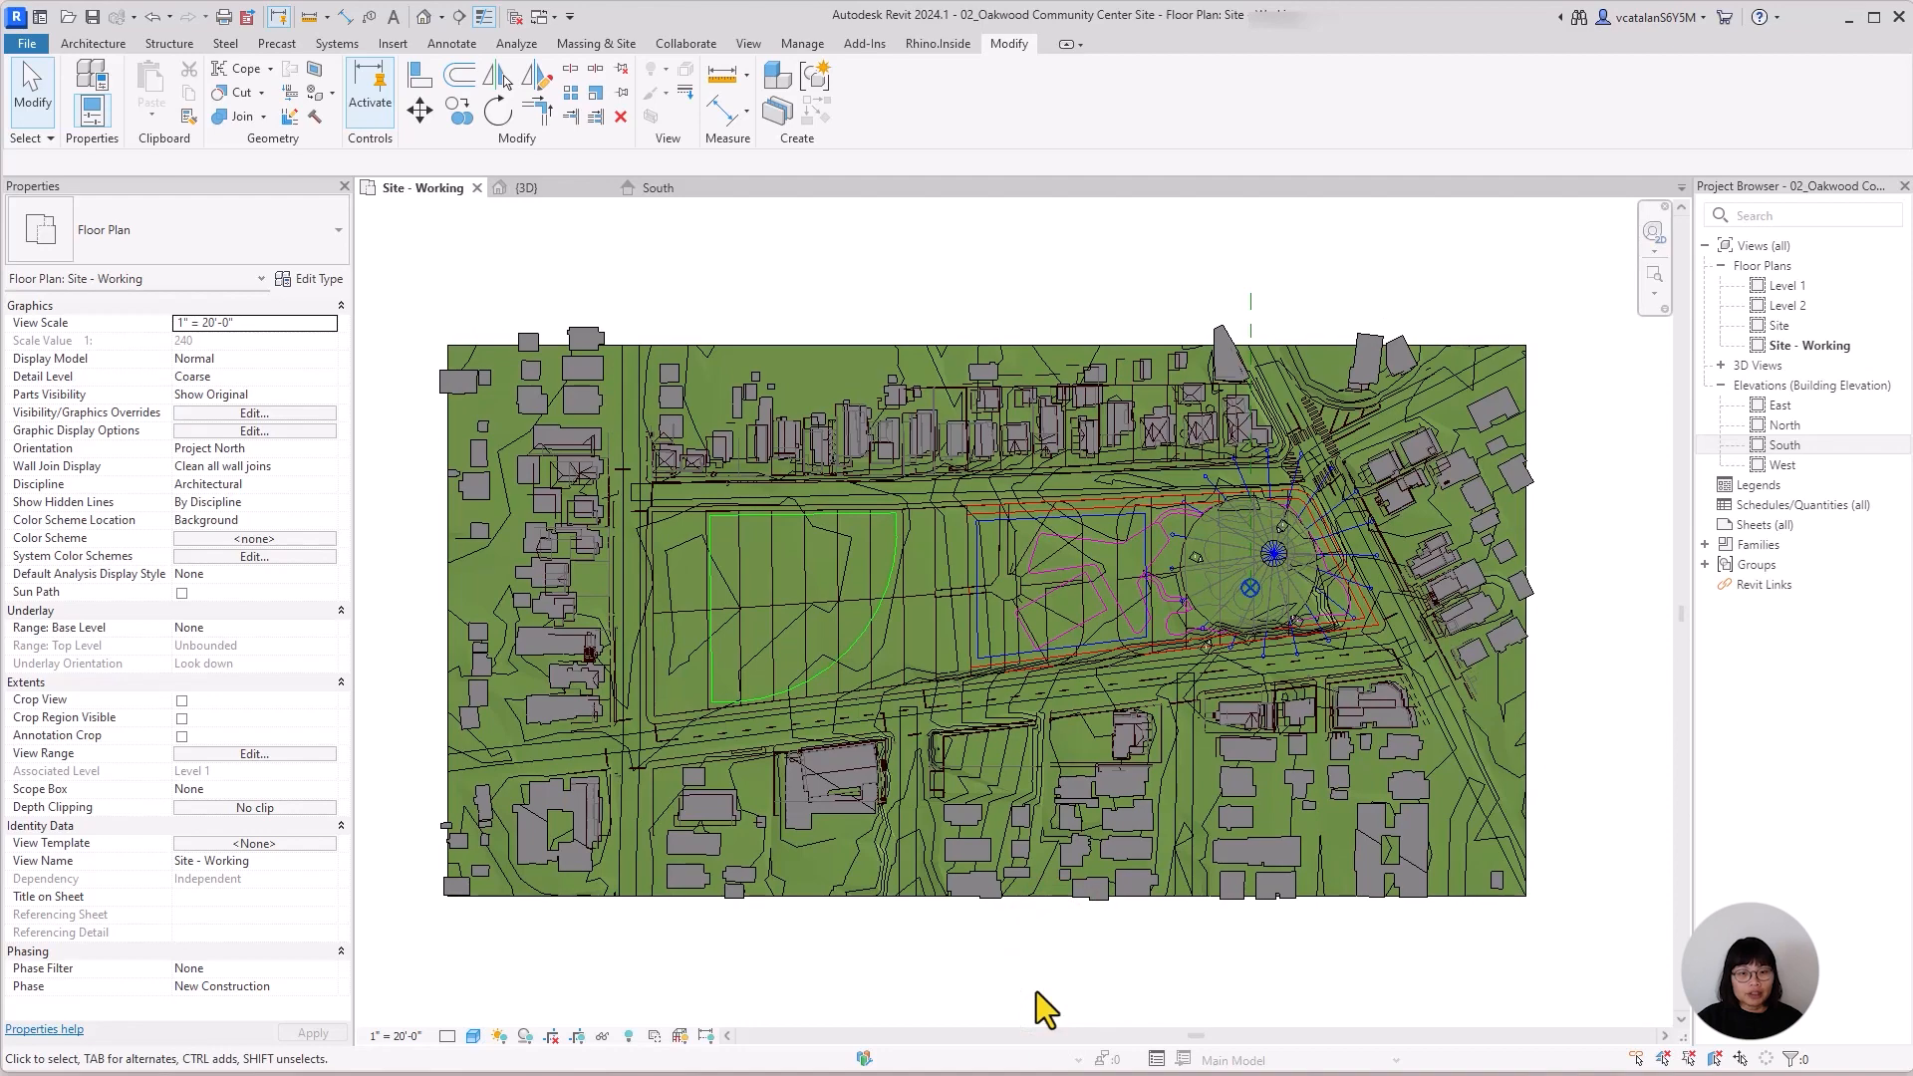
# Select the toposolid and examine the reference linework over the eastern part of the park.
pyautogui.click(670, 774)
pyautogui.scroll(4, 1084, 638)
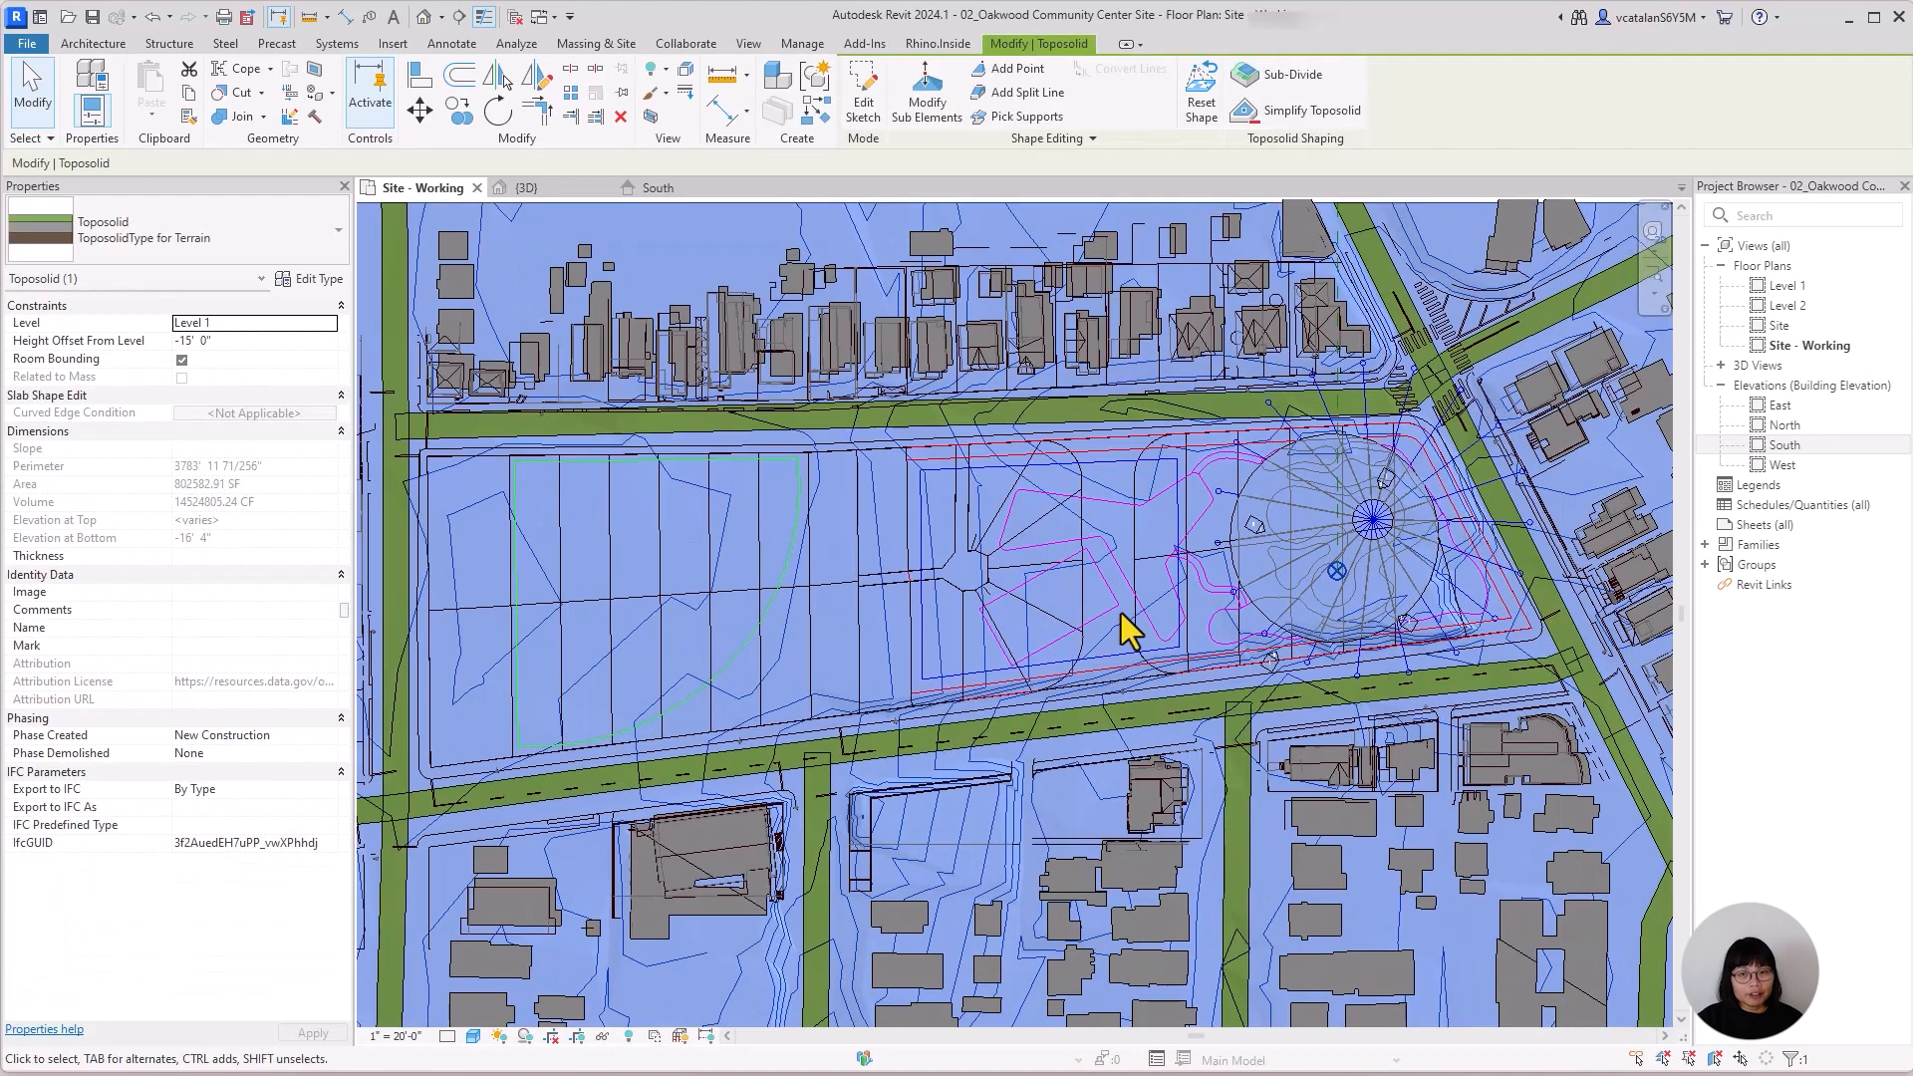
pyautogui.moveTo(1222, 778); pyautogui.dragTo(1192, 804, button='middle')
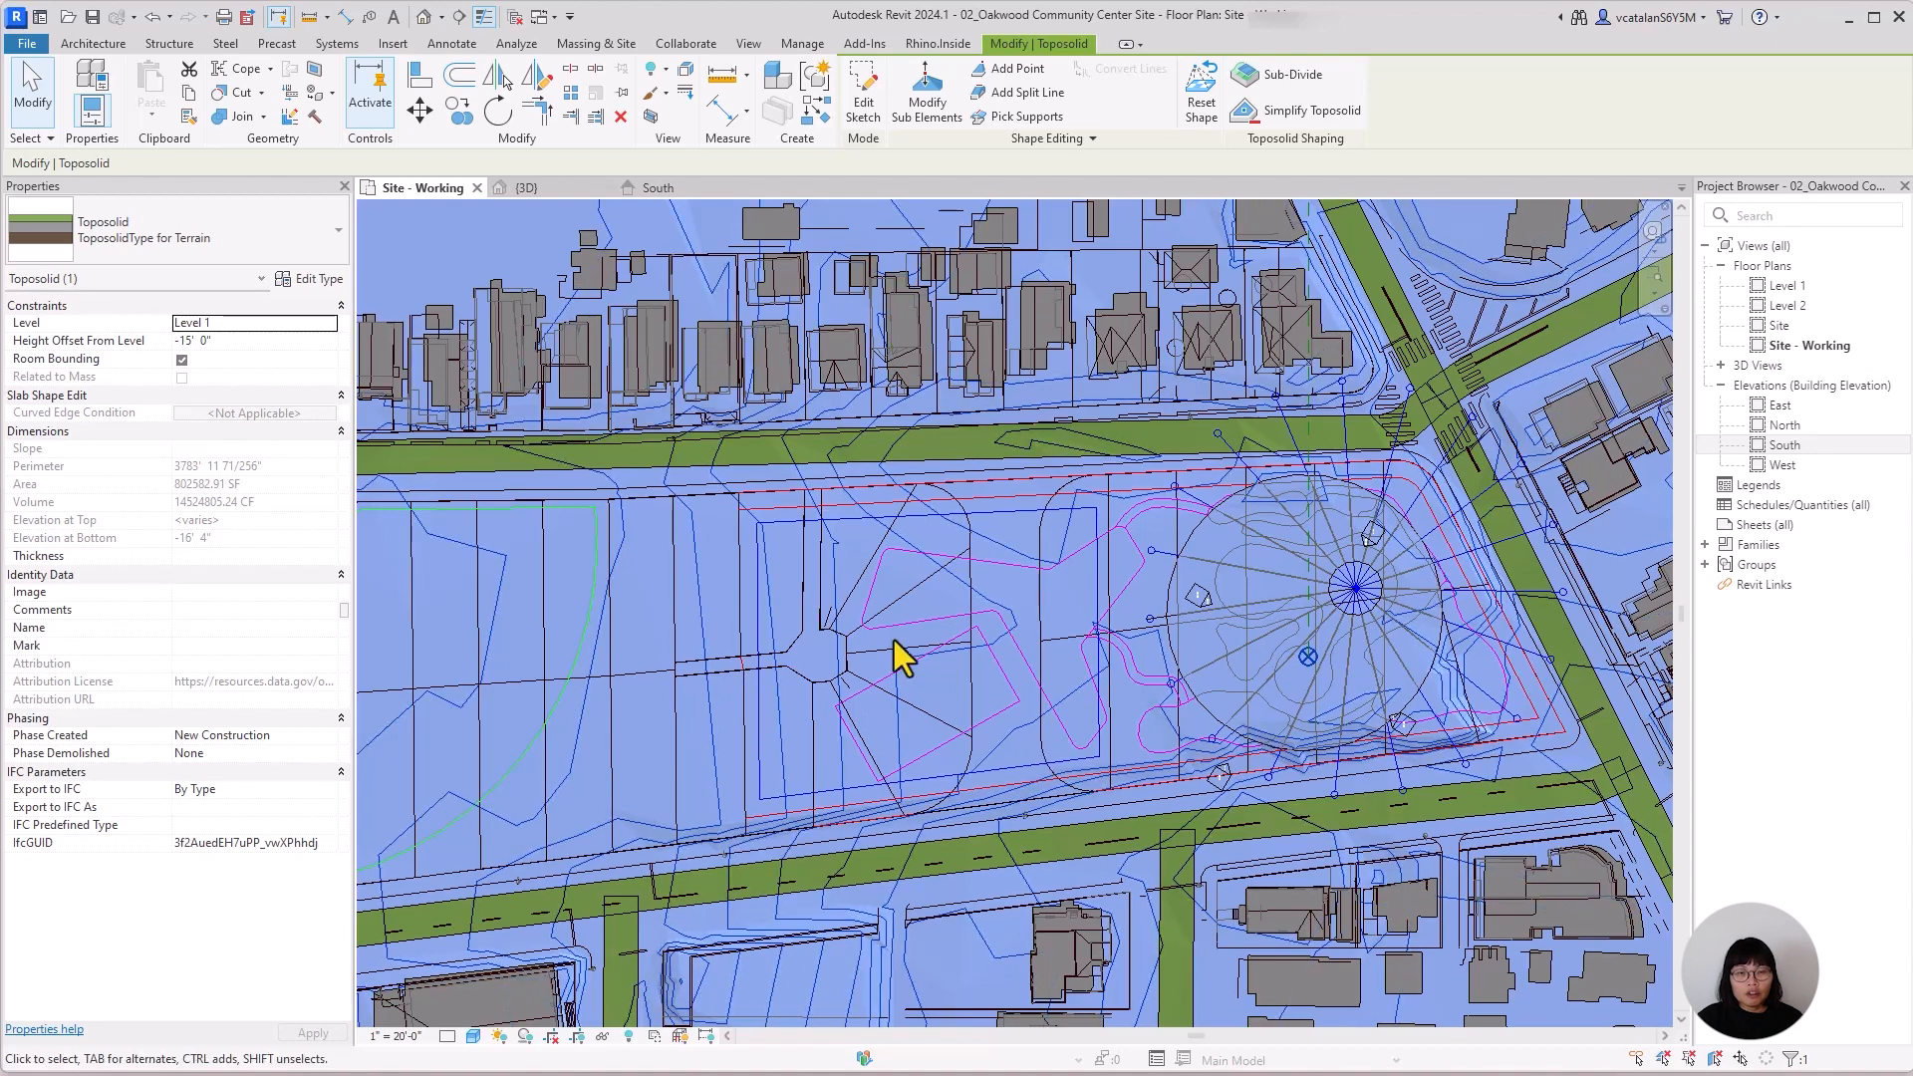
pyautogui.scroll(2, 948, 703)
pyautogui.moveTo(1038, 827); pyautogui.dragTo(871, 768, button='middle')
pyautogui.scroll(1, 844, 756)
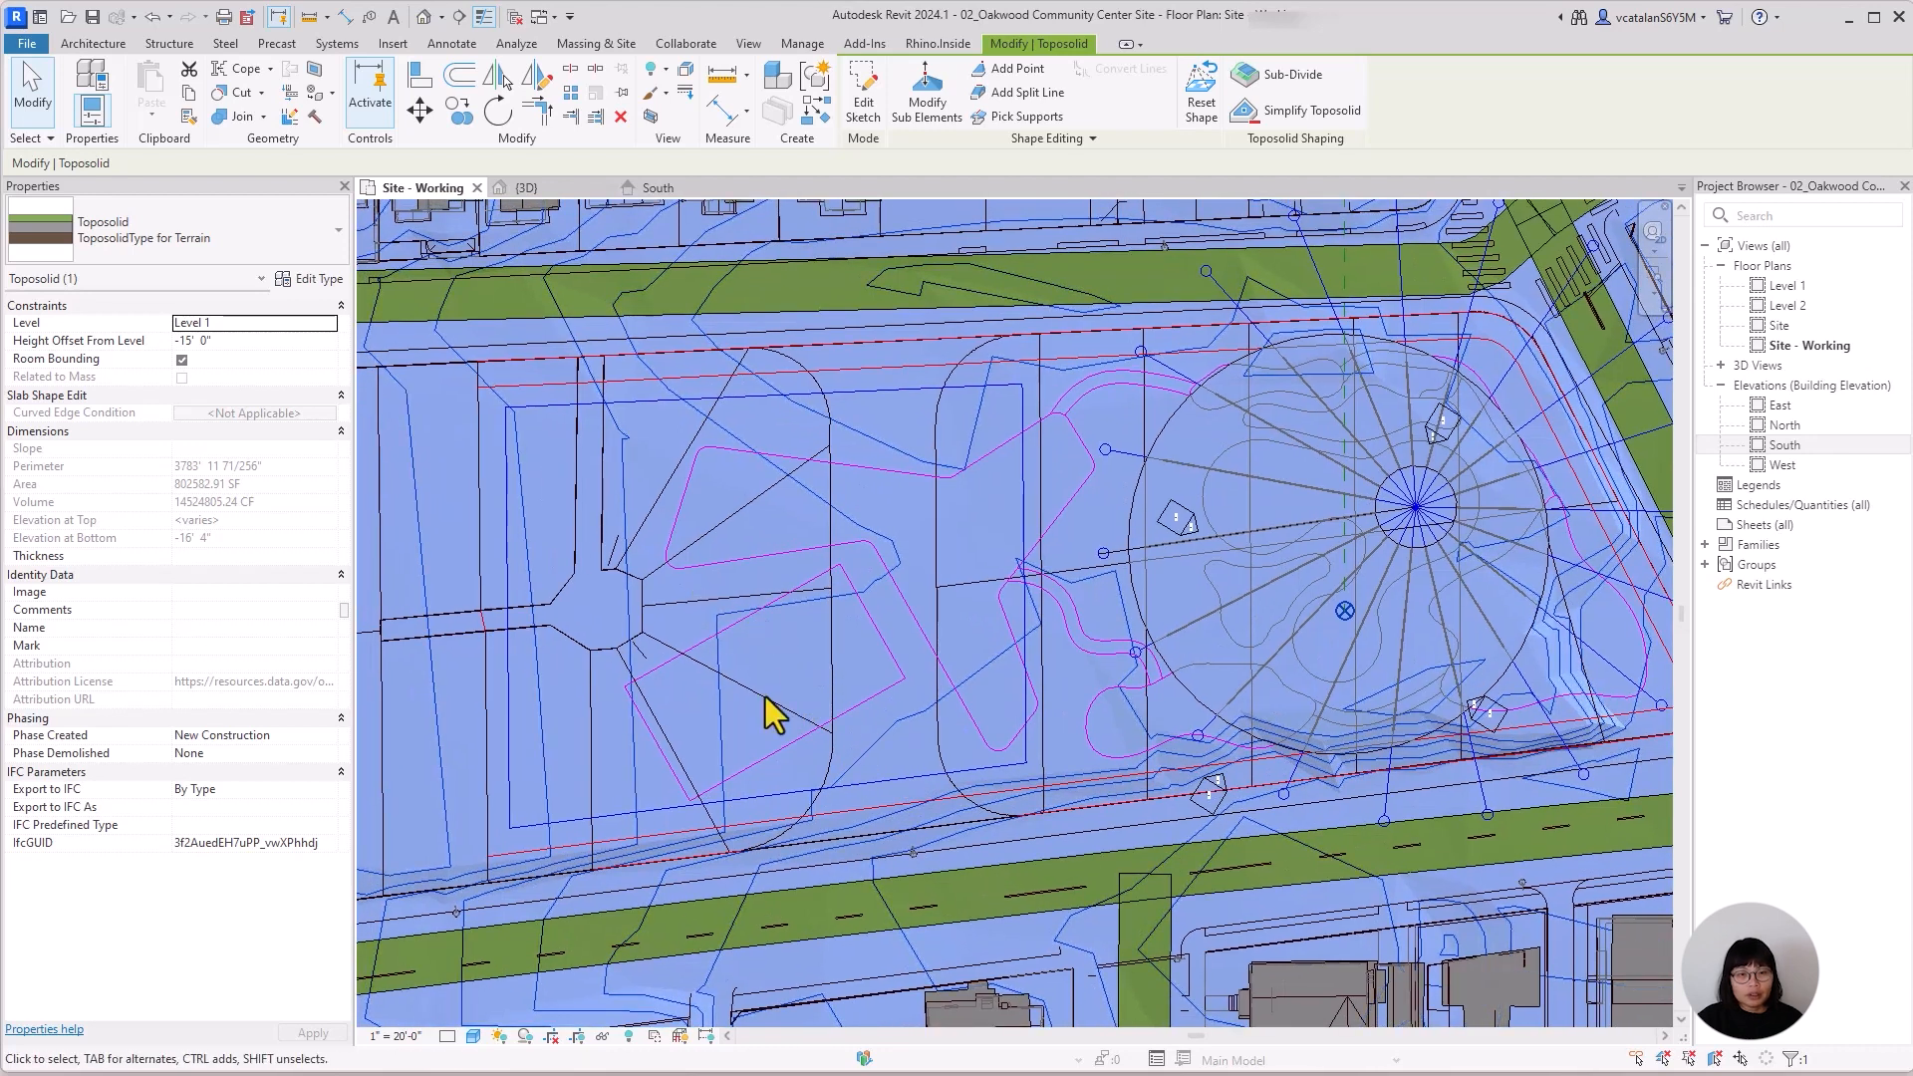
# Start an in-place model in the Site category and name it Void Obj - BB Court.
pyautogui.click(99, 42)
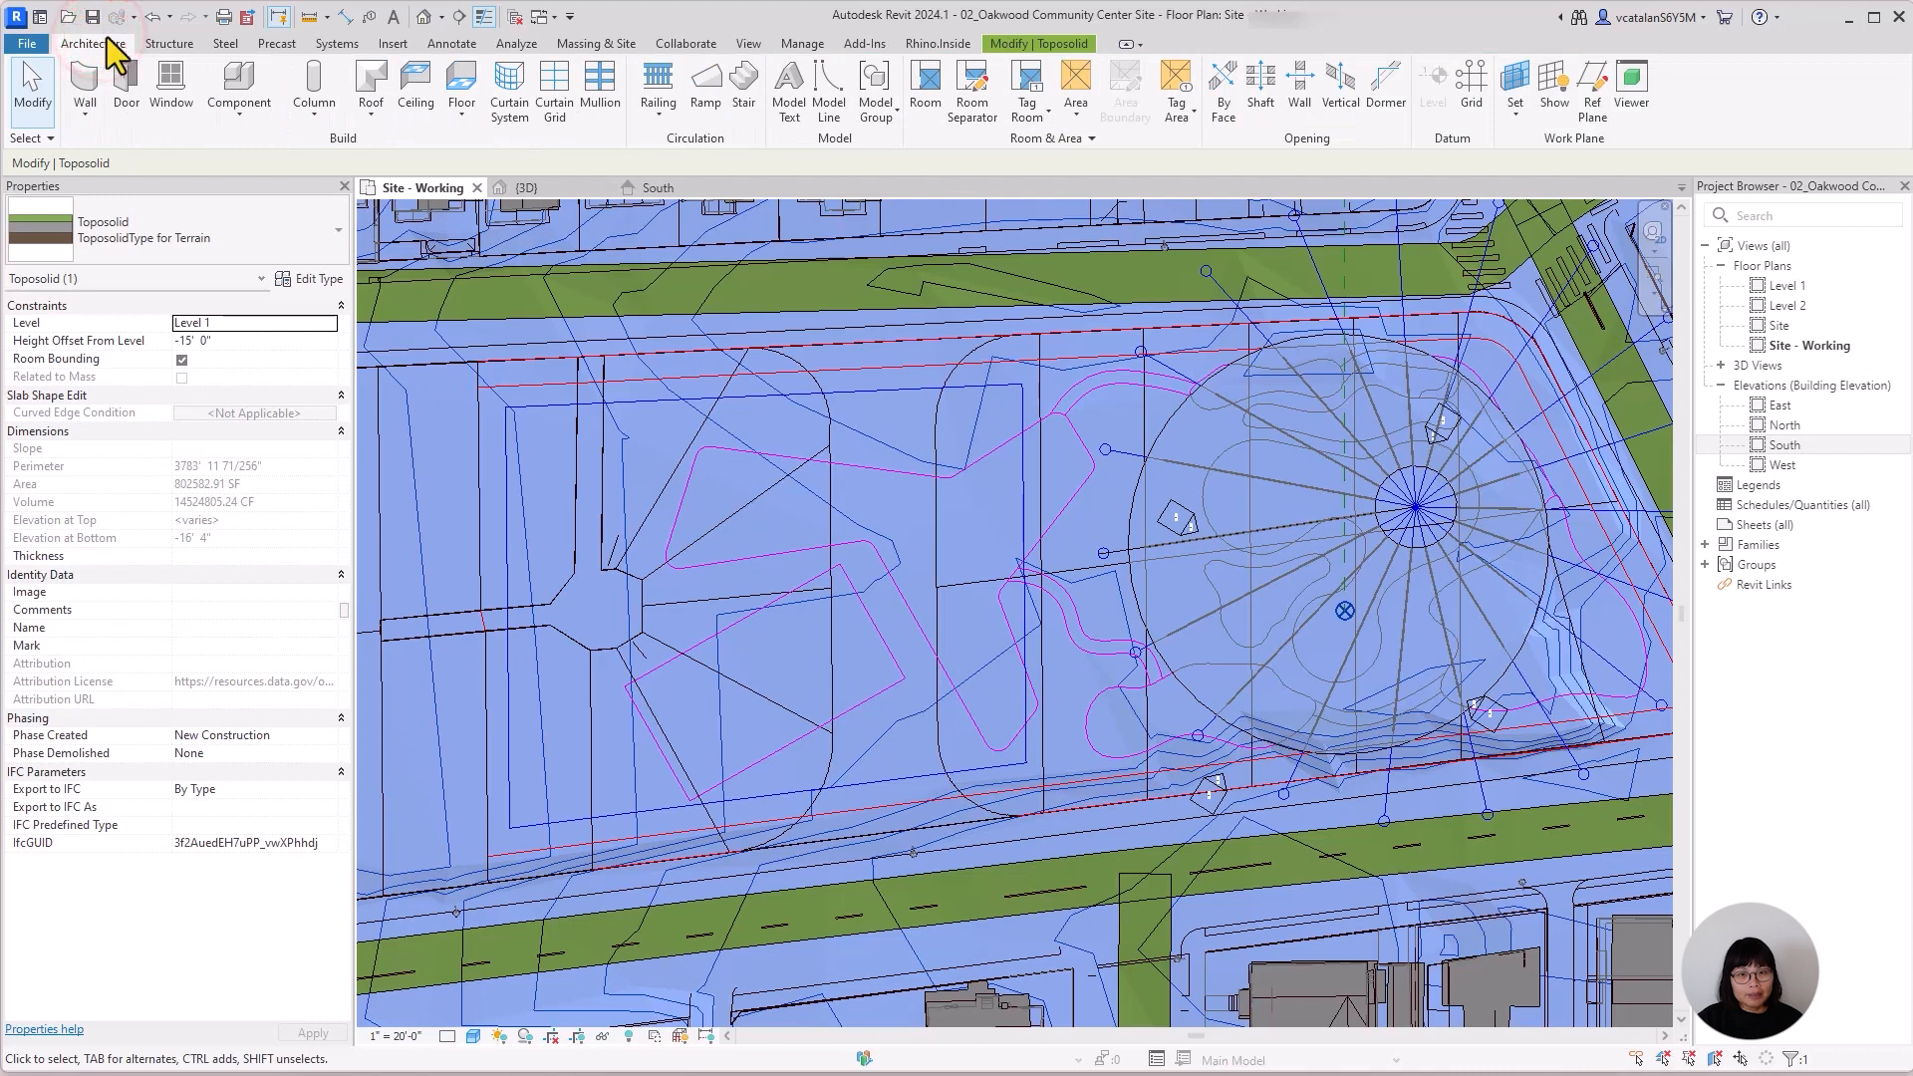
pyautogui.click(259, 113)
pyautogui.click(247, 187)
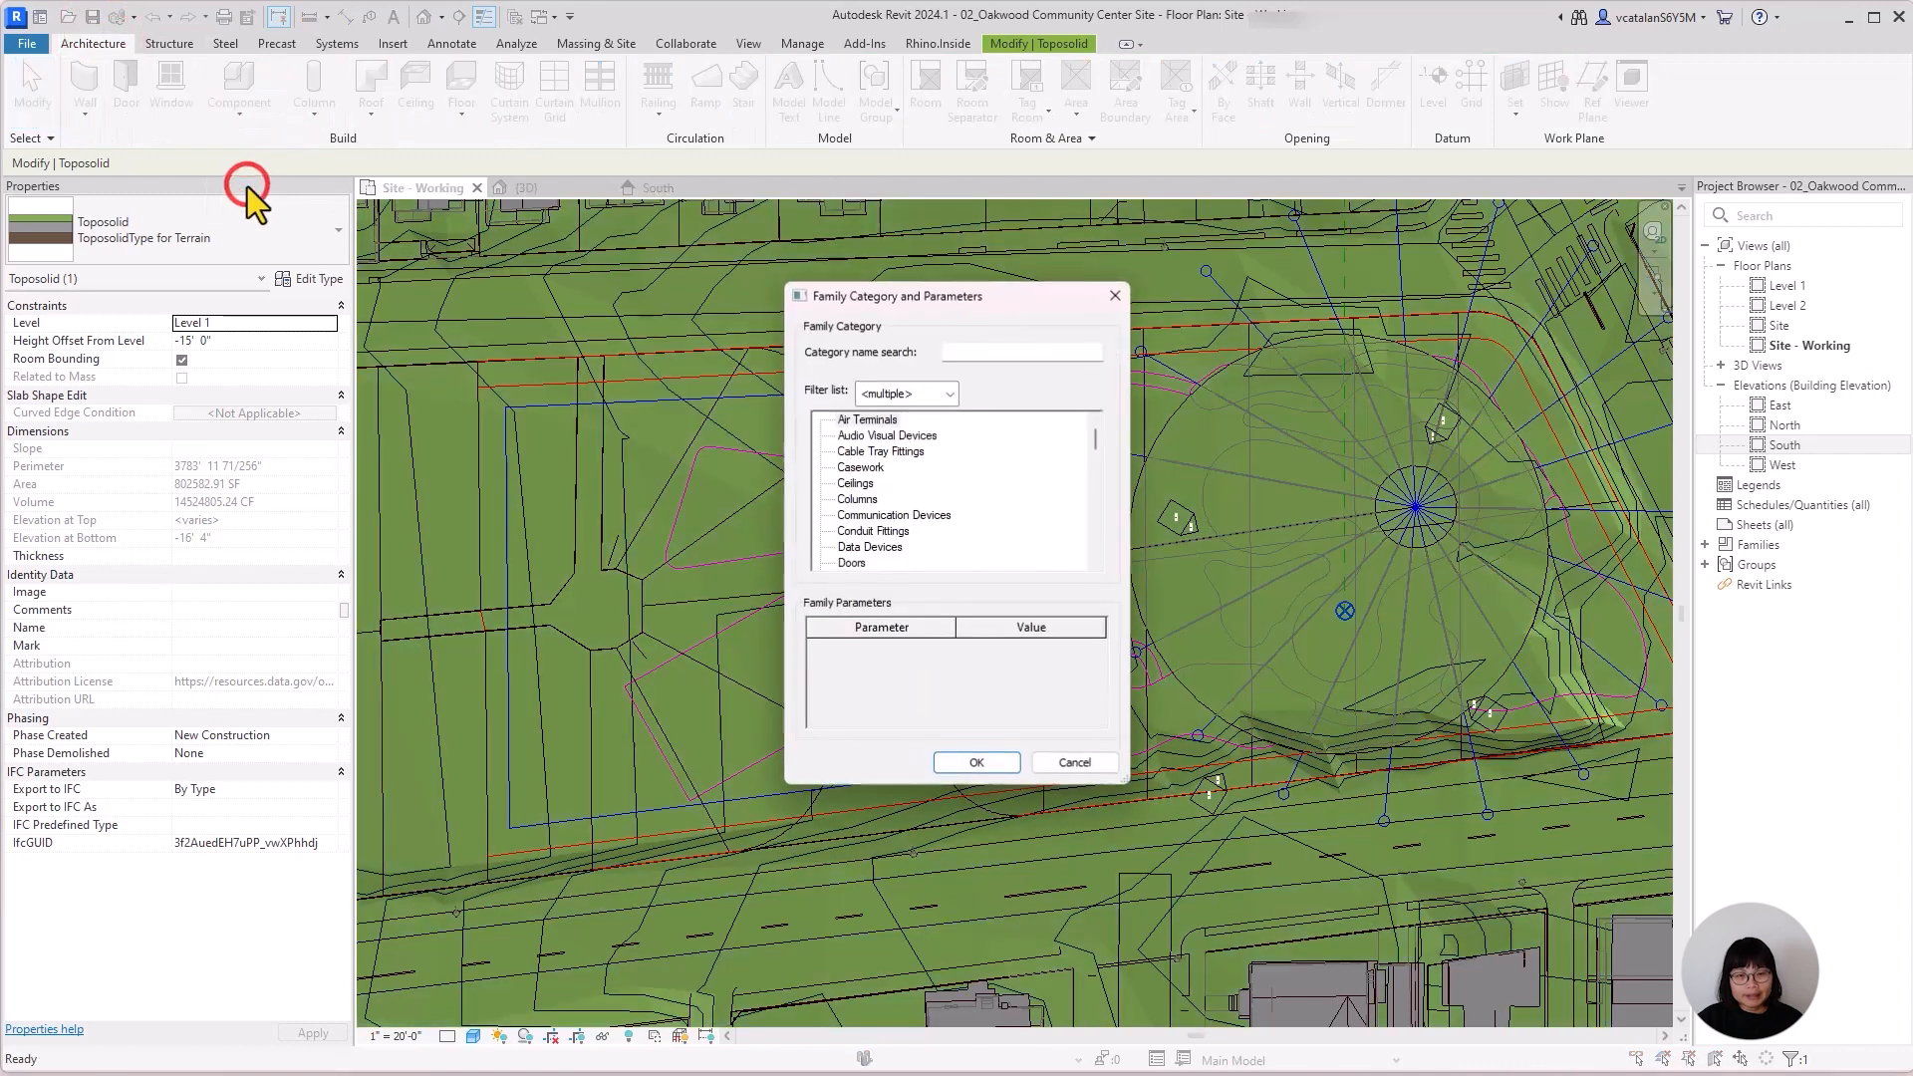
pyautogui.scroll(-6, 937, 503)
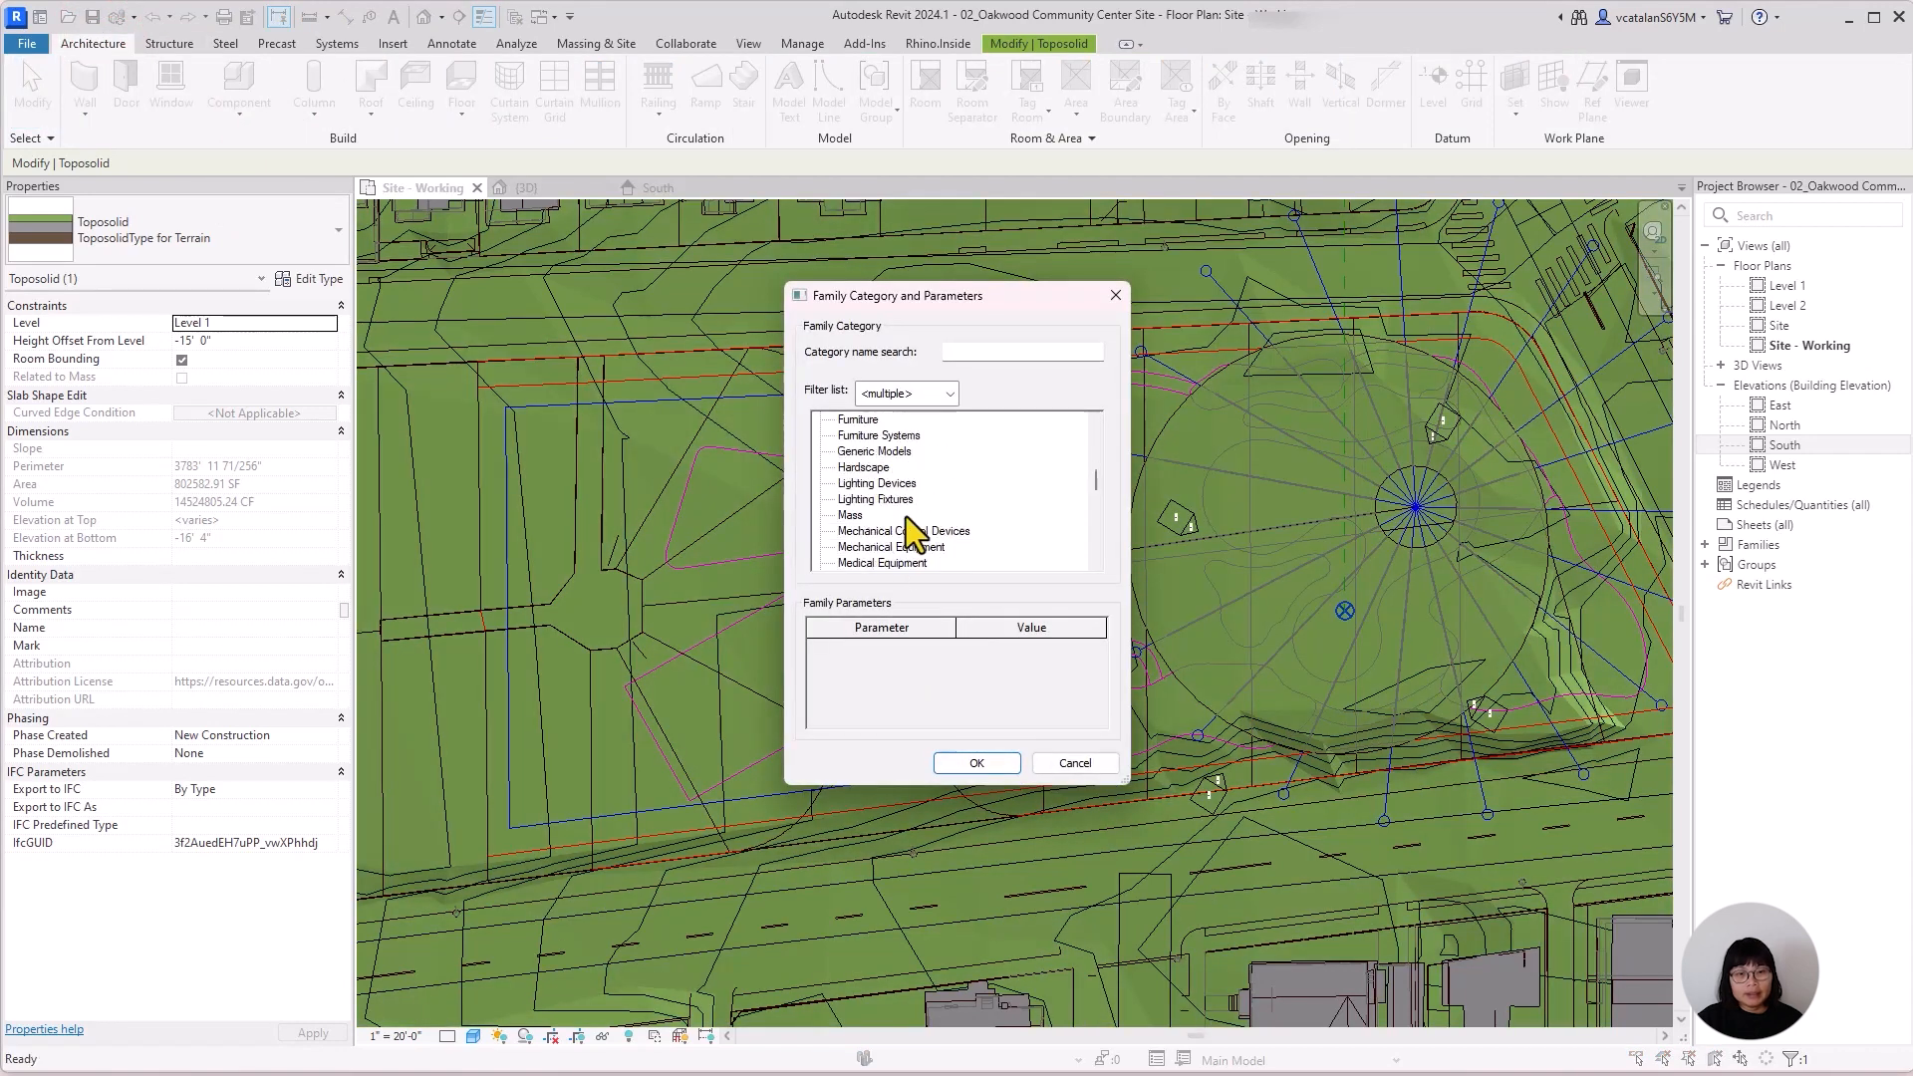
pyautogui.scroll(-6, 907, 516)
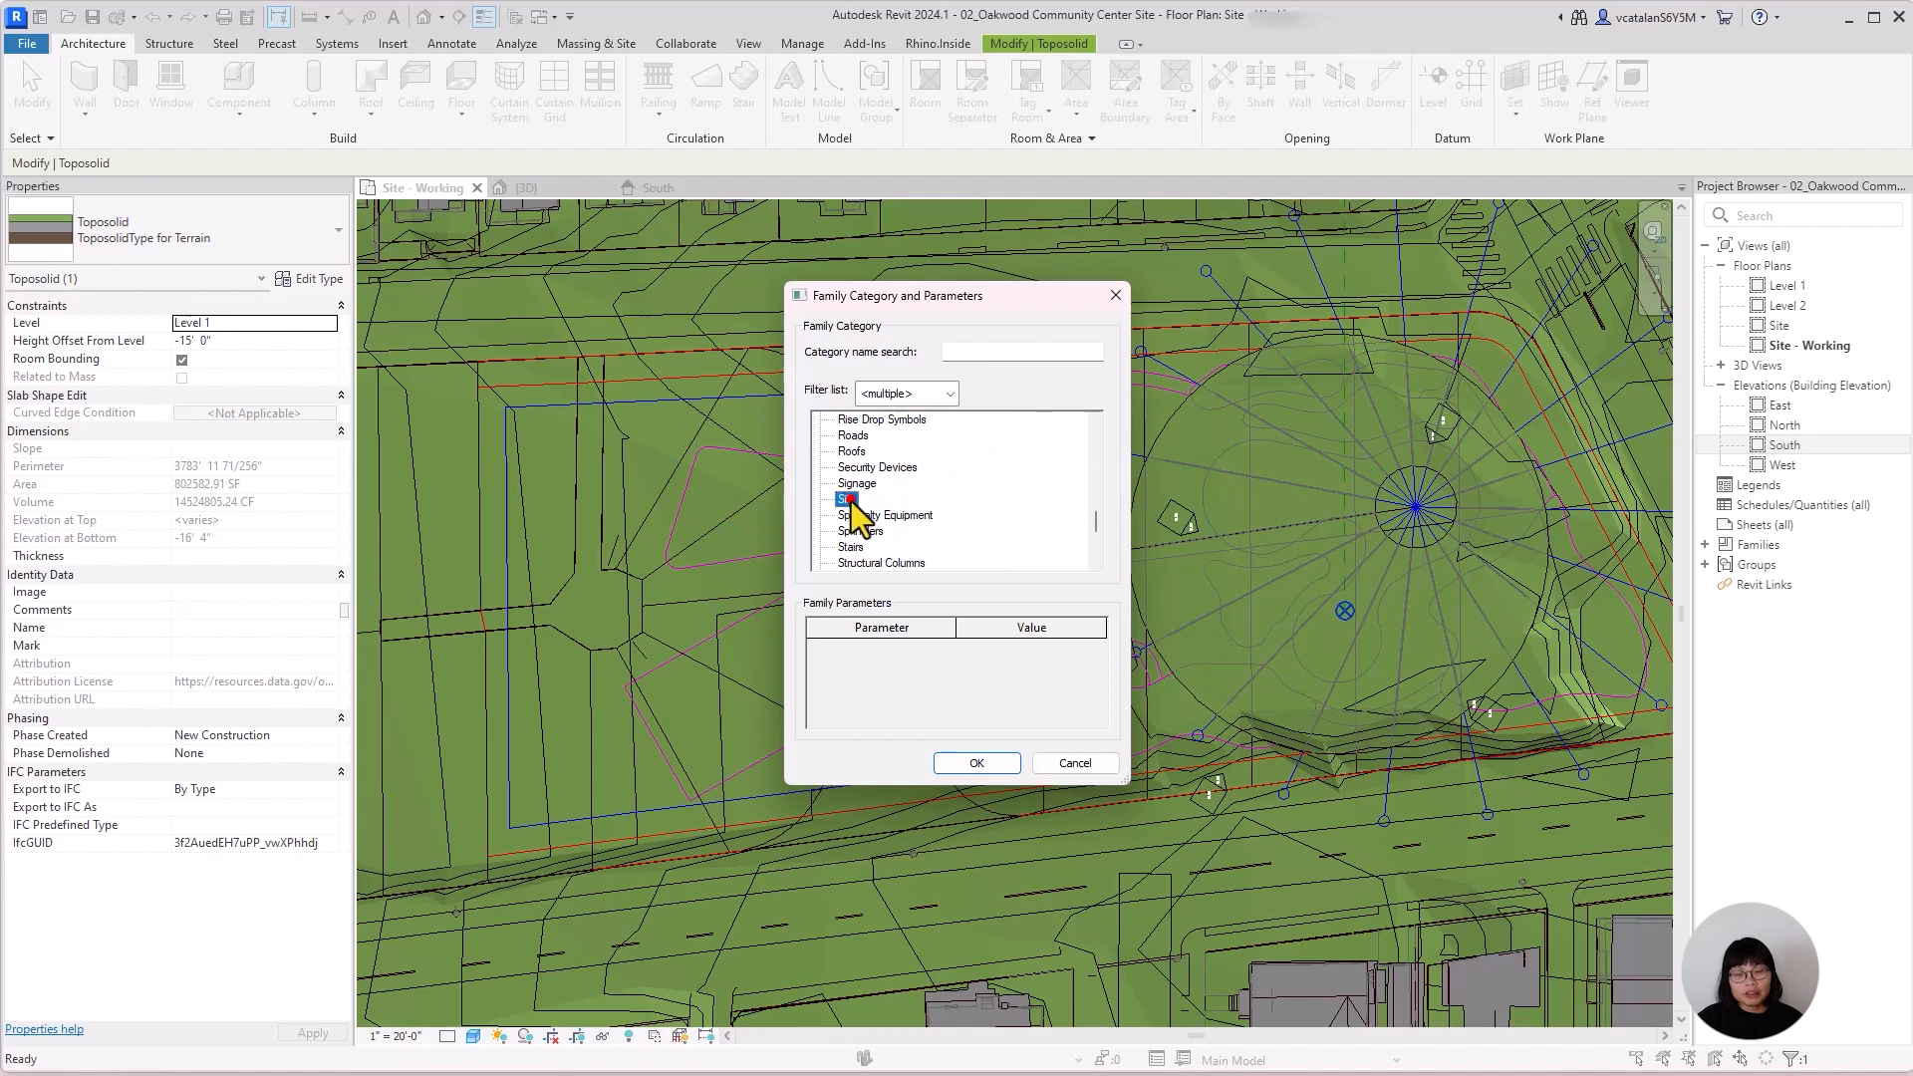
pyautogui.click(975, 763)
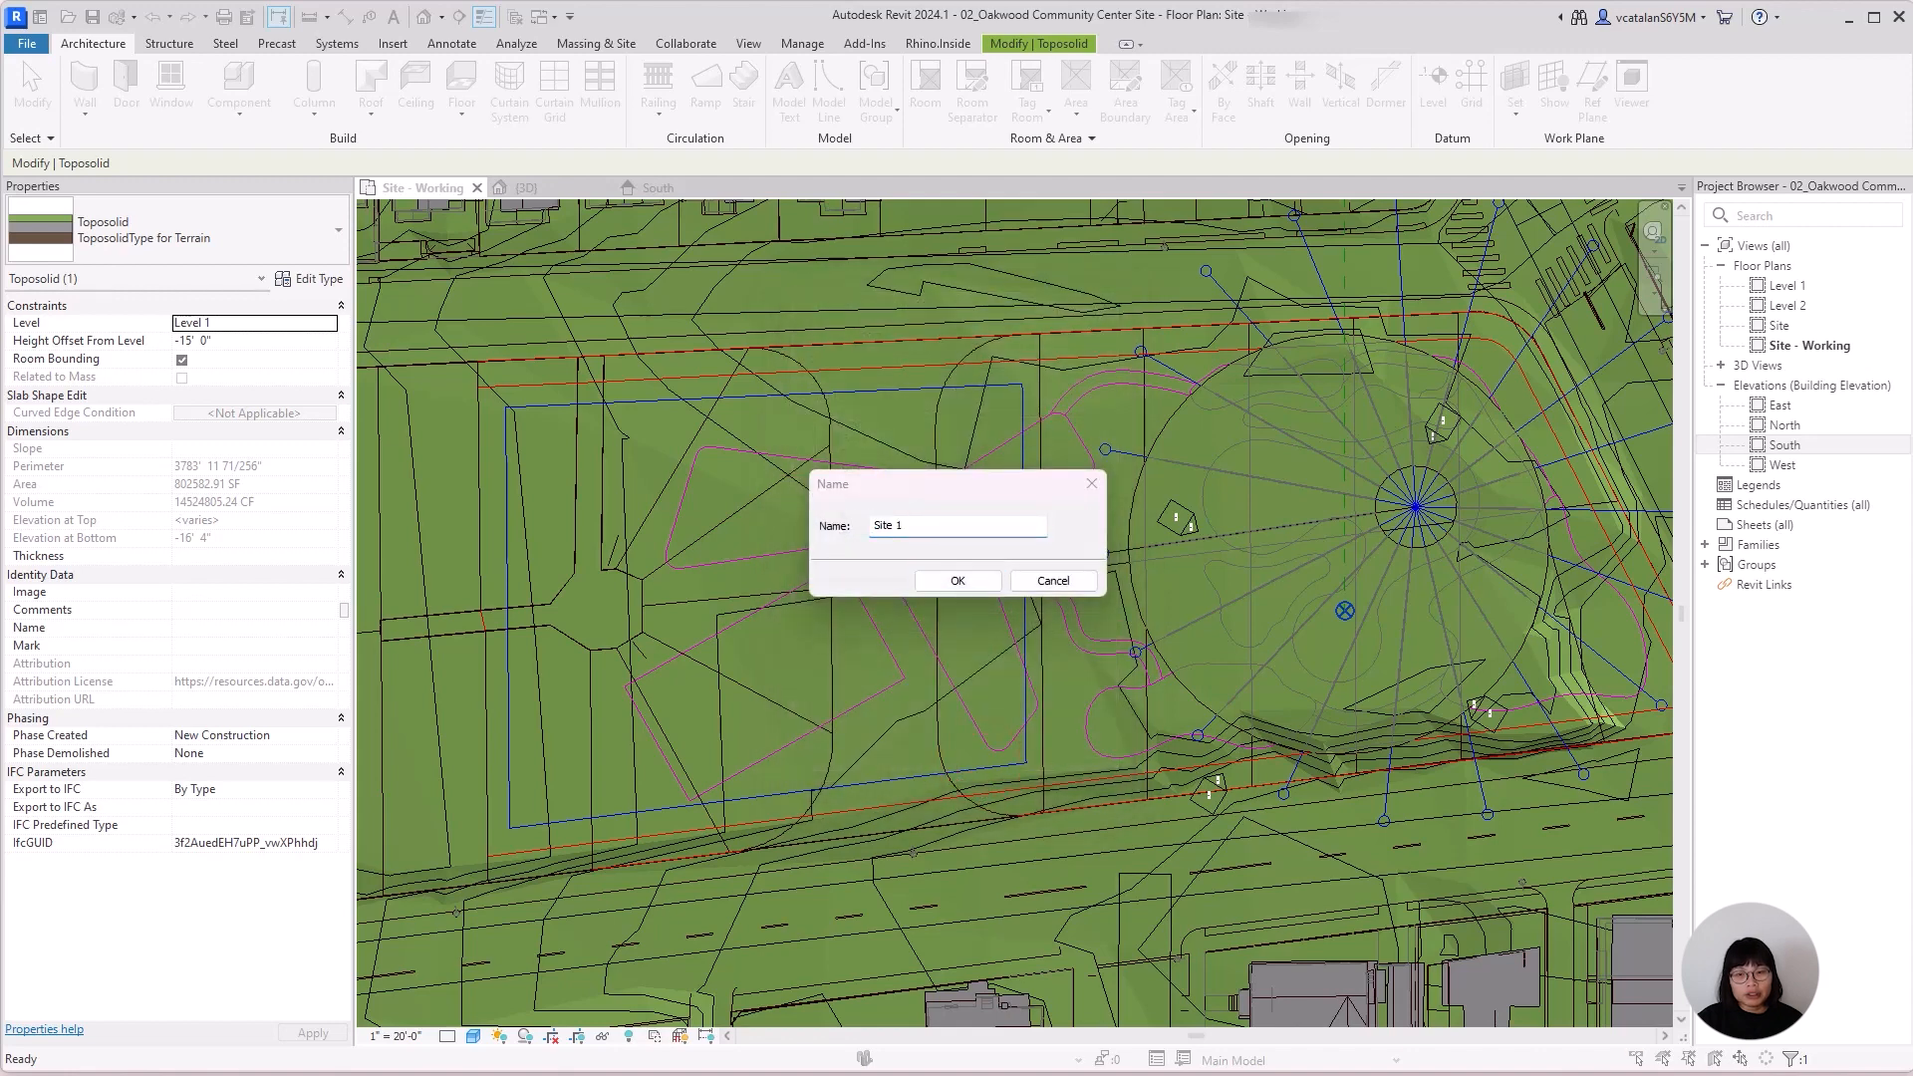
pyautogui.click(946, 536)
pyautogui.write('Void Obj - BB Court')
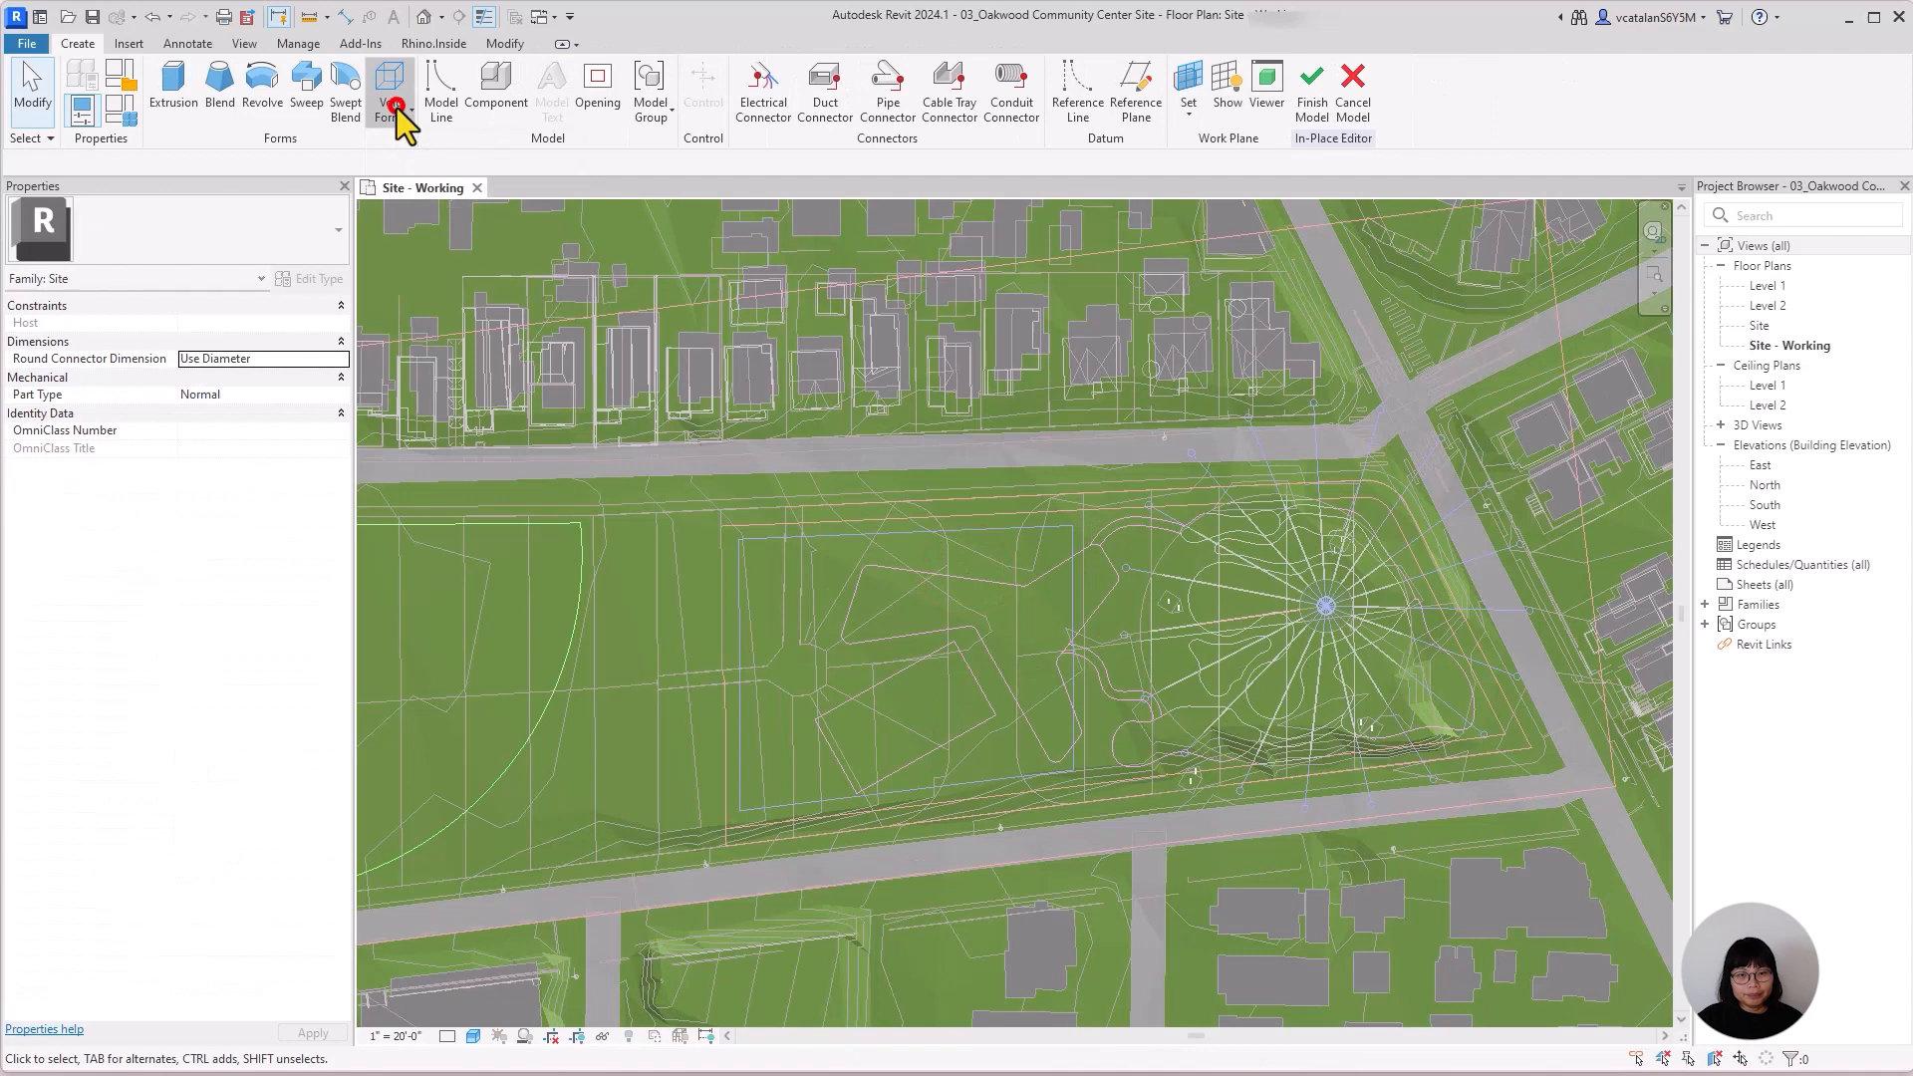
# Create a void extrusion from the four picked outline edges of the tilted rectangular basketball court.
pyautogui.click(391, 105)
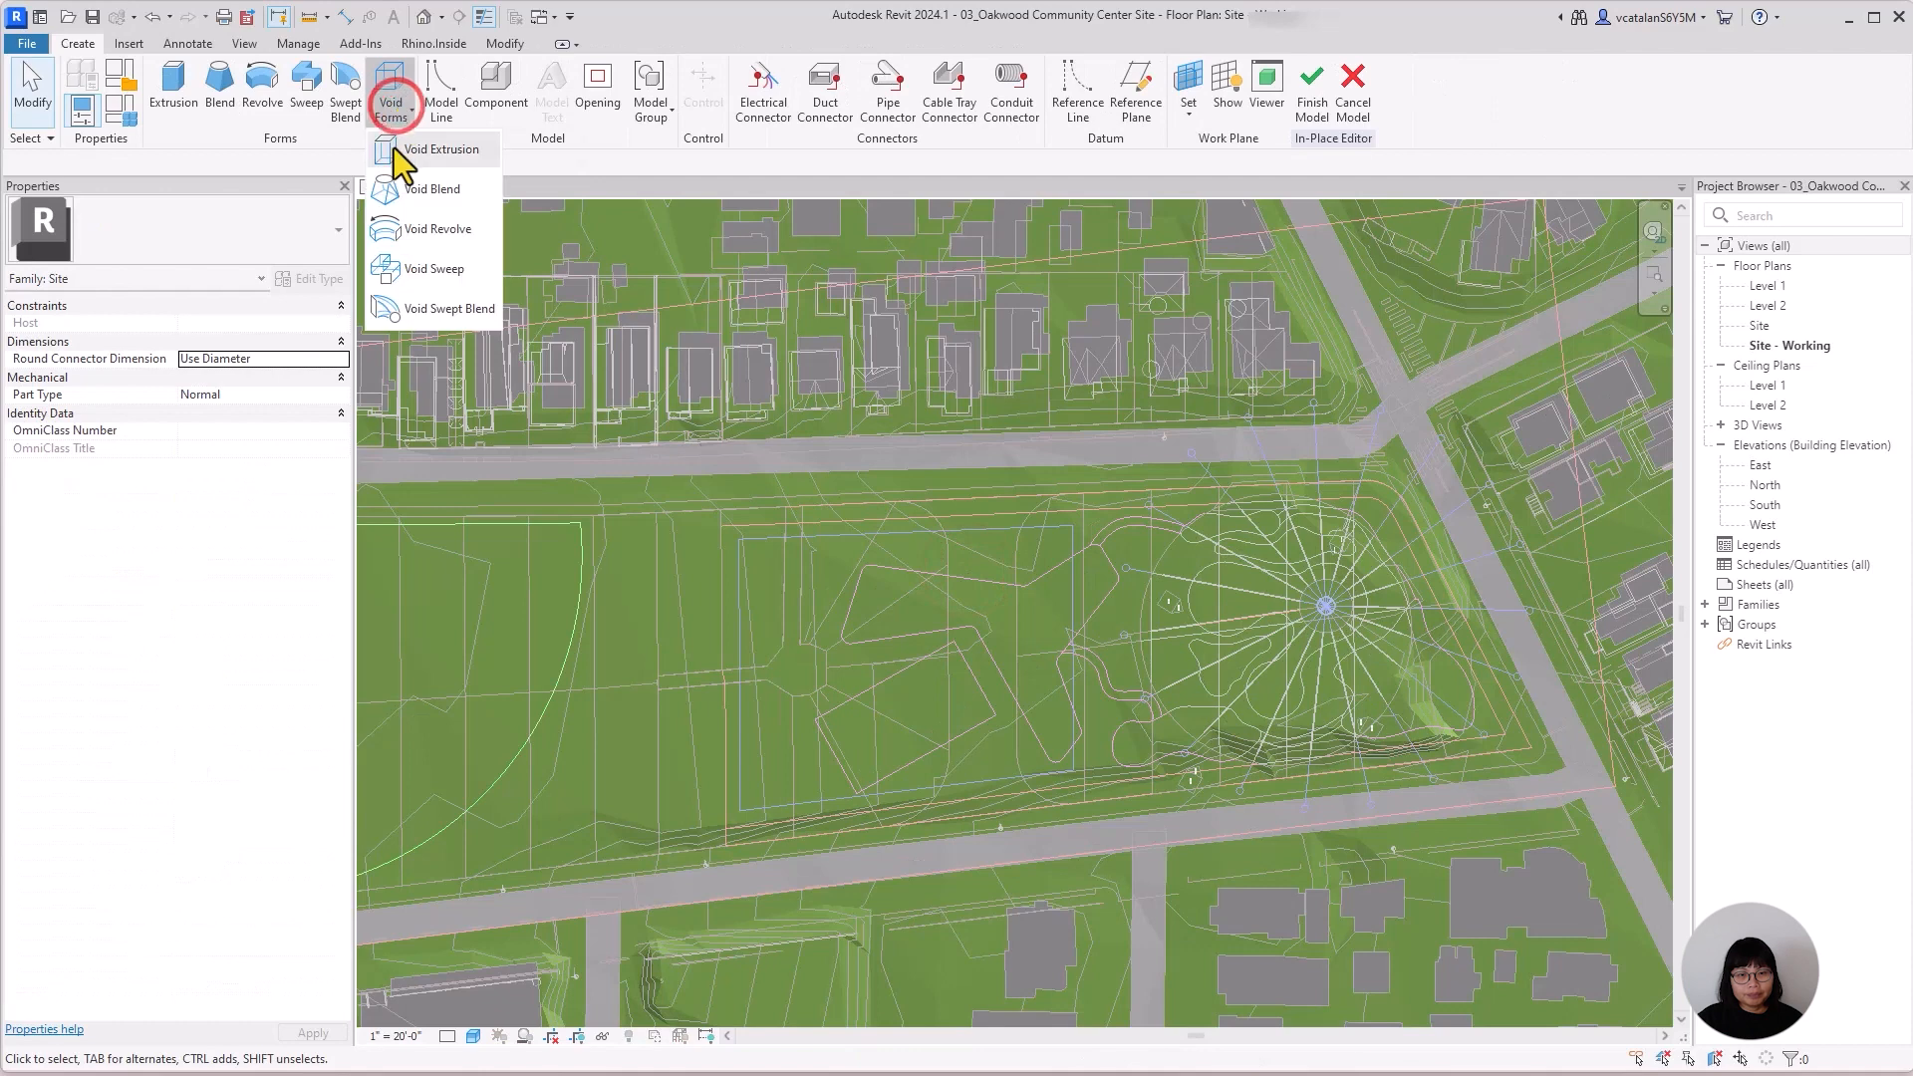
pyautogui.click(395, 145)
pyautogui.click(831, 116)
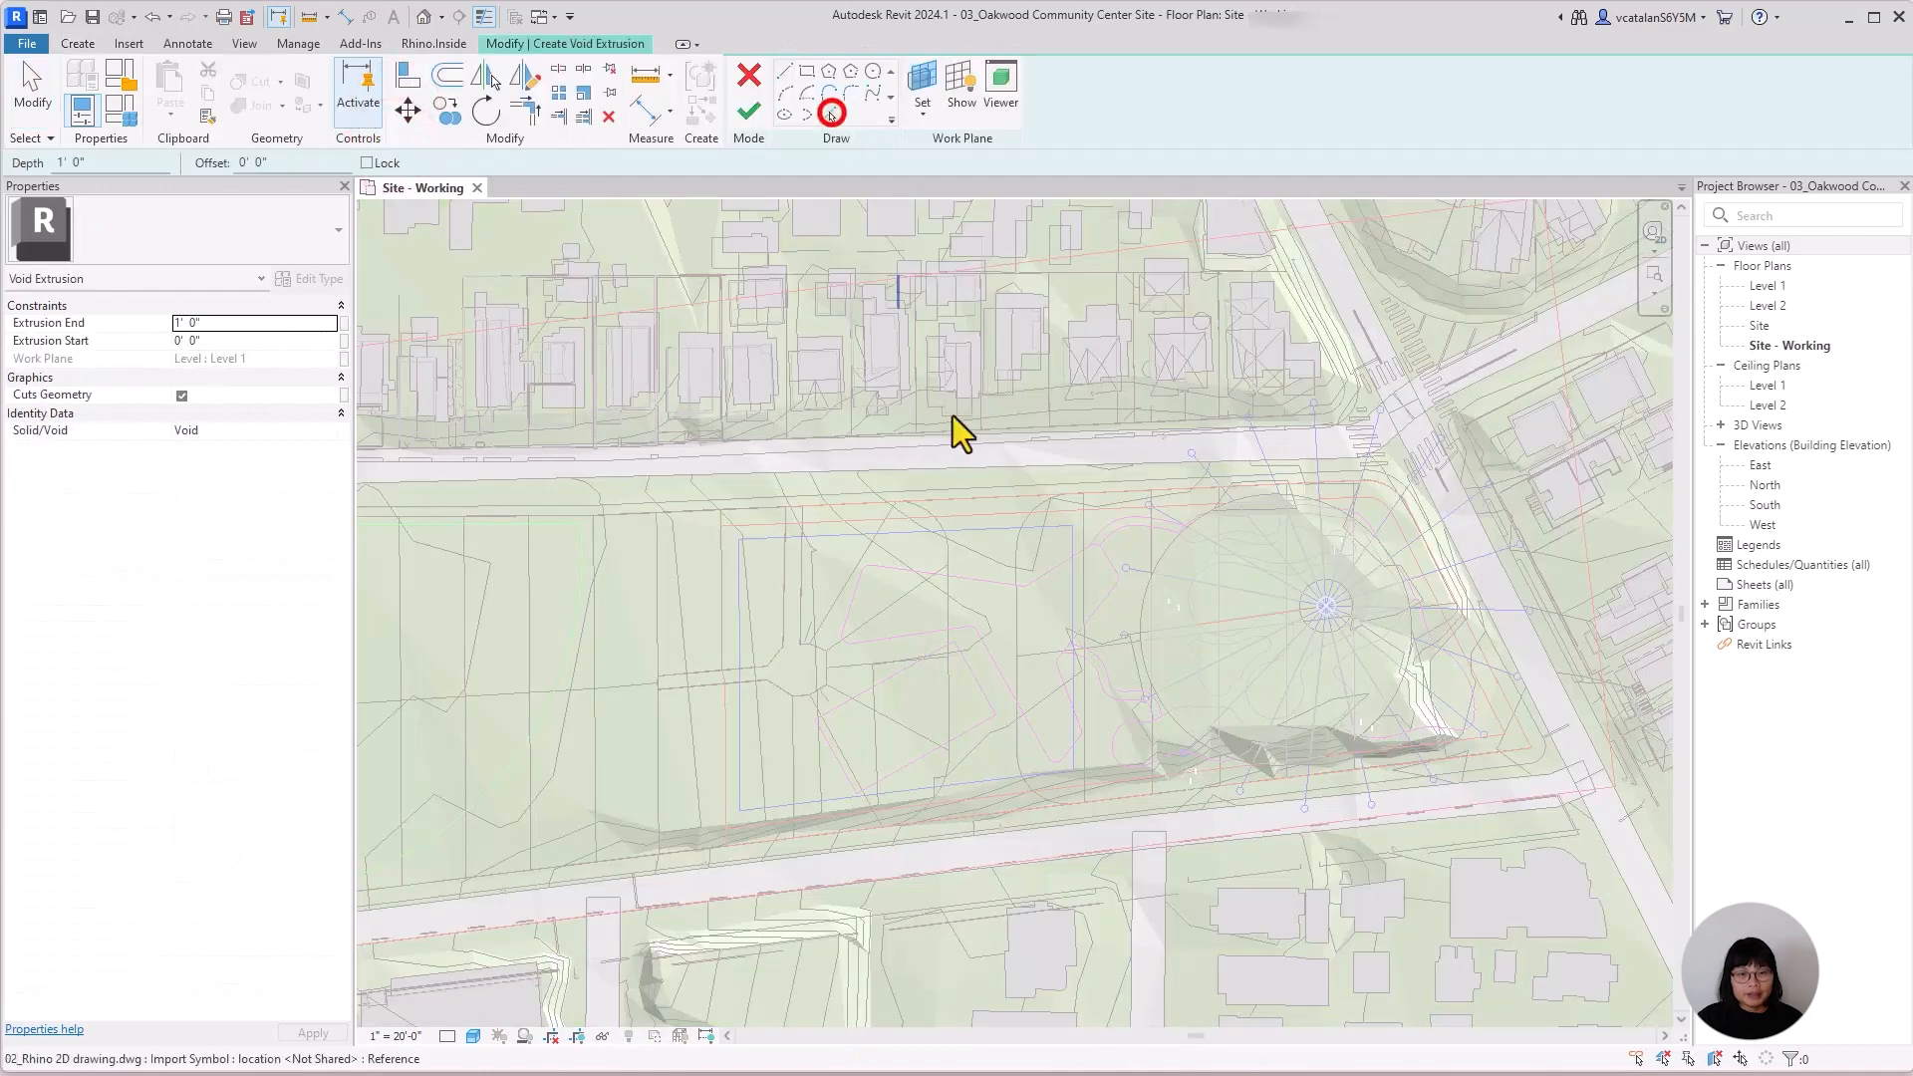
pyautogui.click(870, 690)
pyautogui.click(835, 767)
pyautogui.click(902, 769)
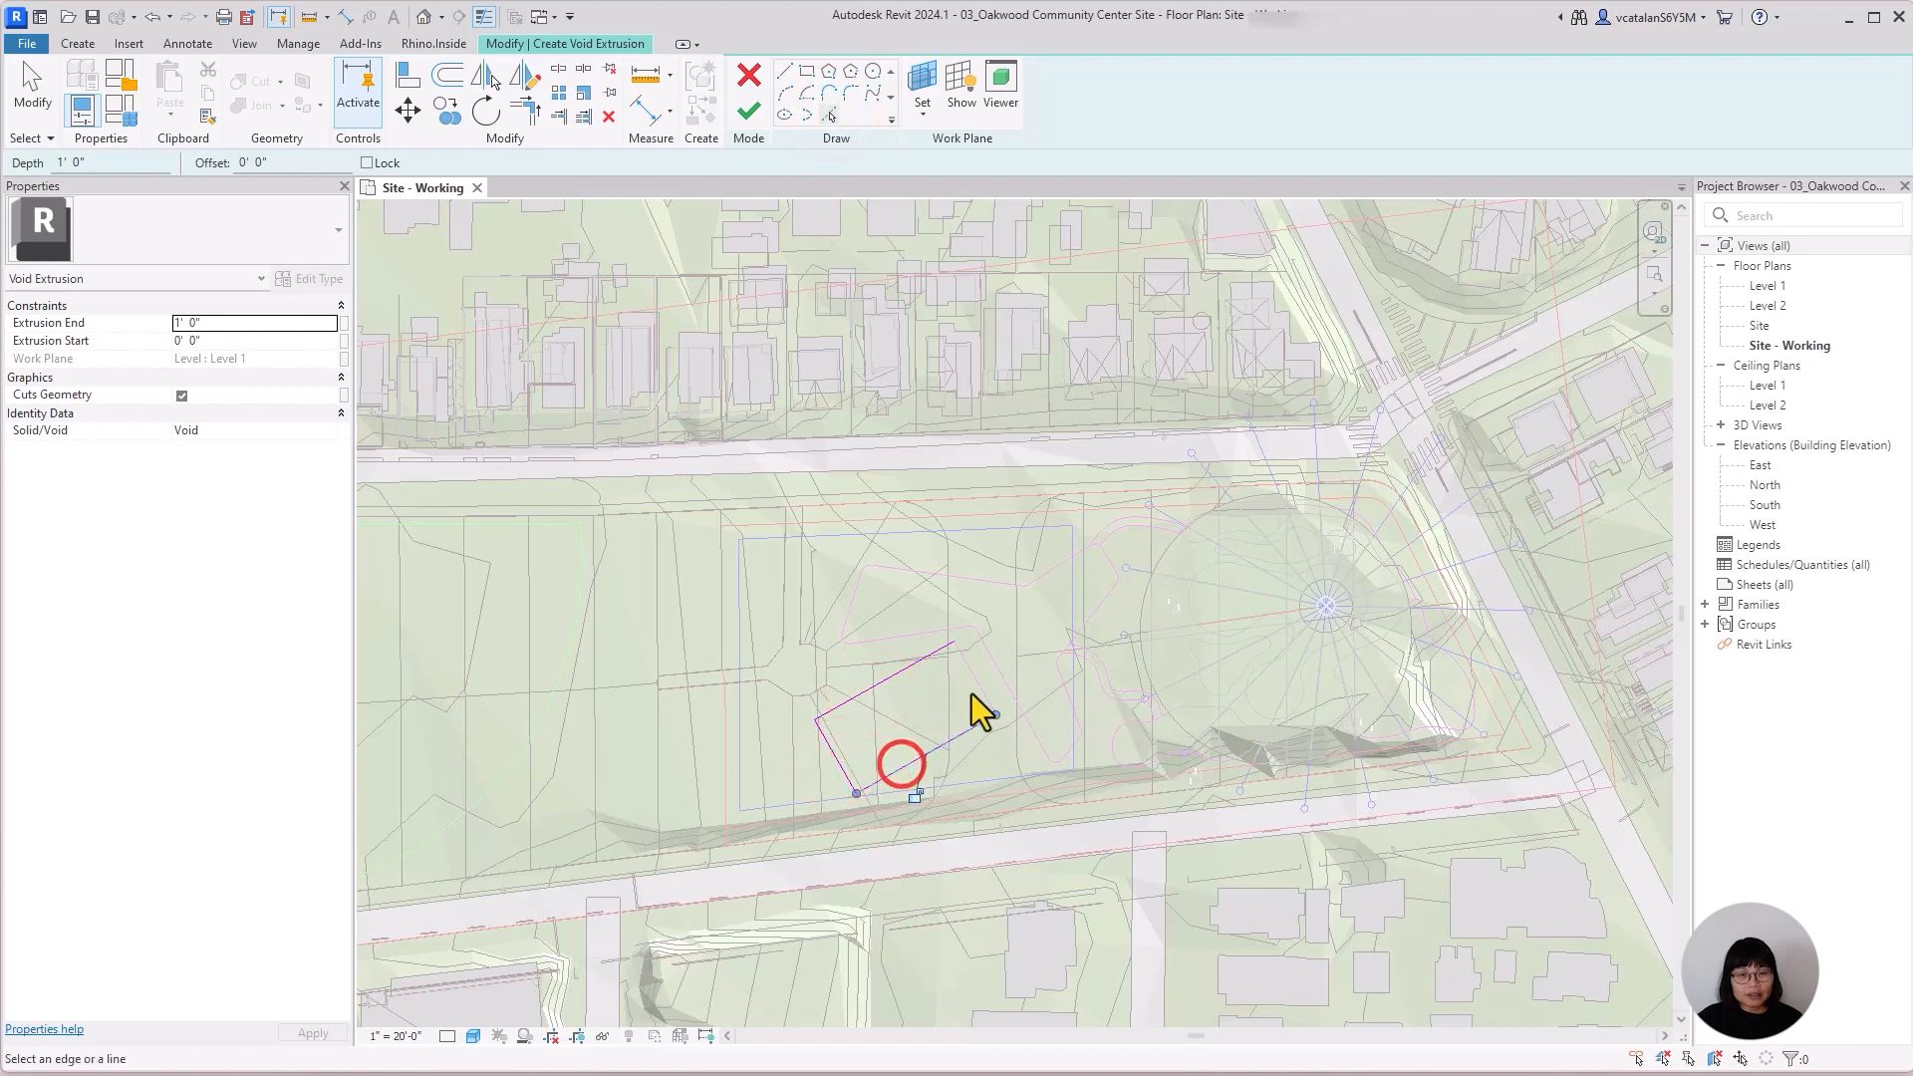
pyautogui.click(974, 687)
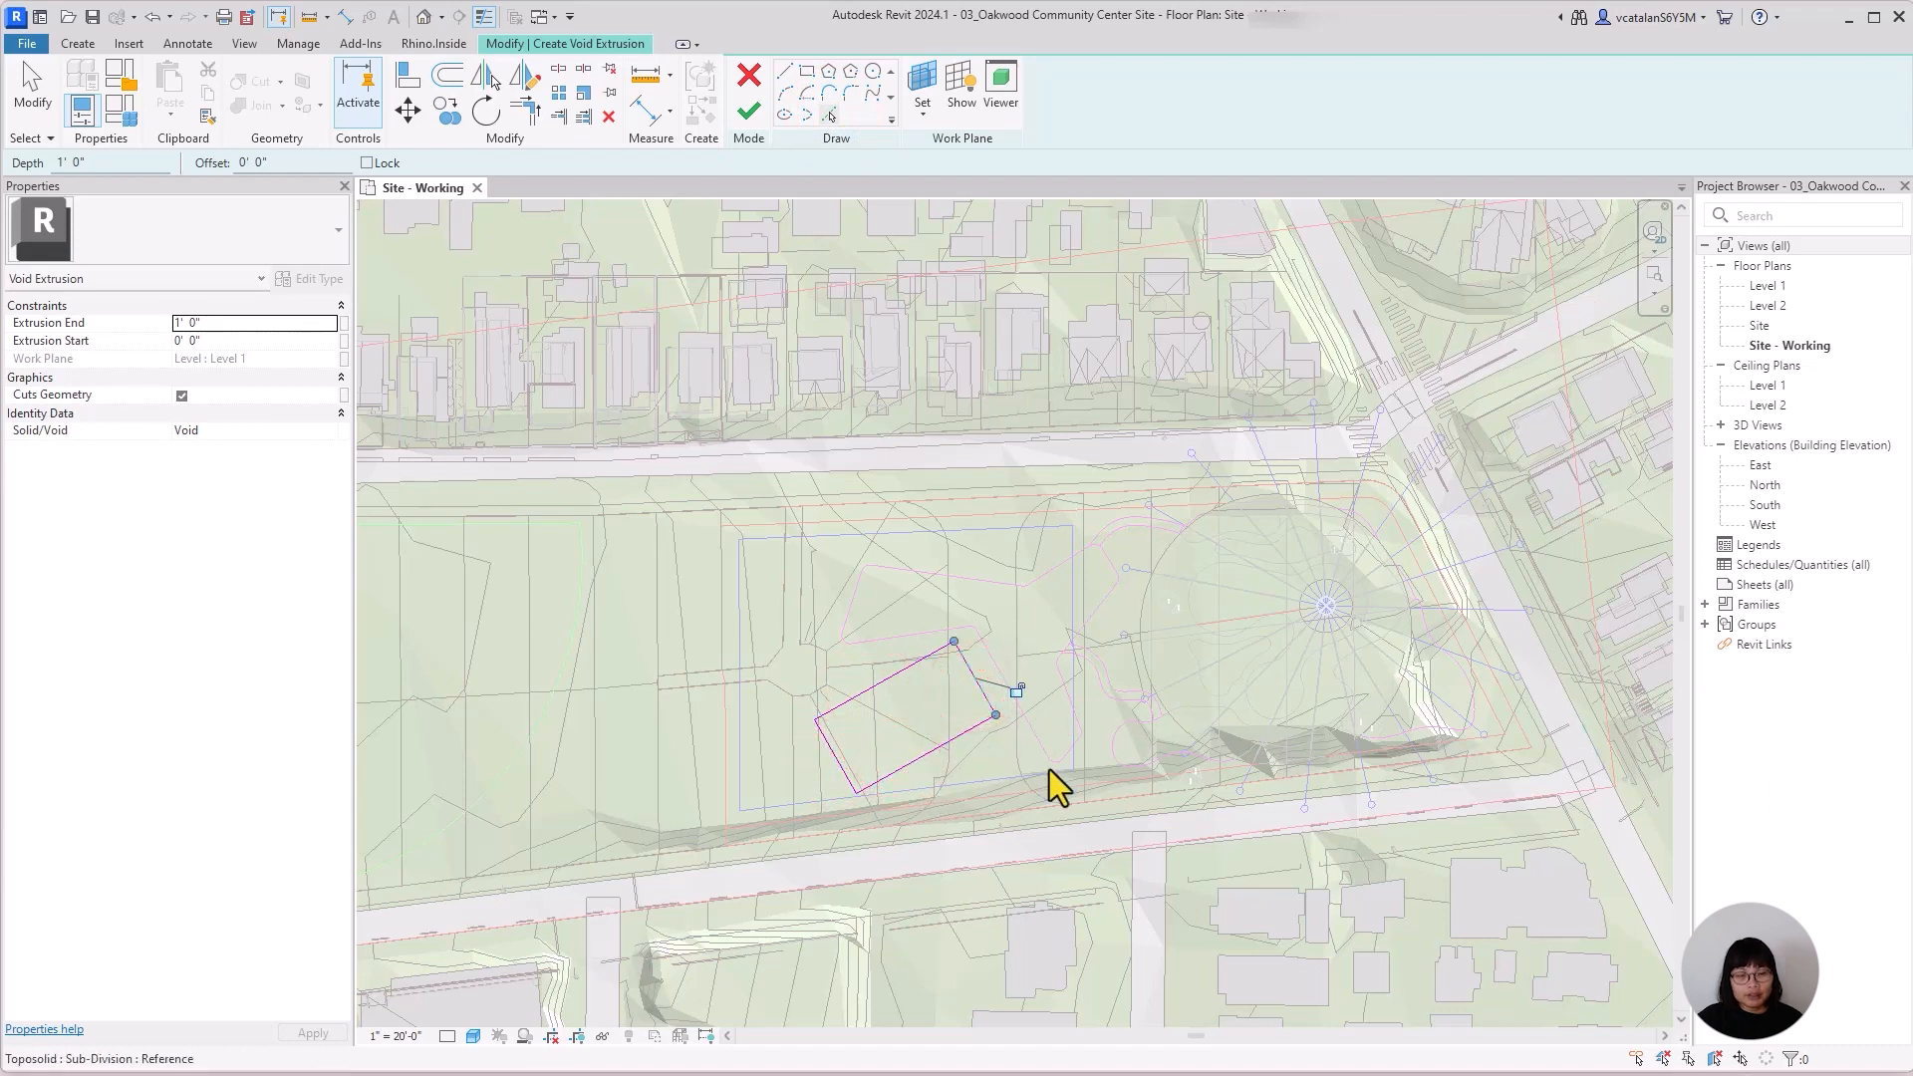
pyautogui.click(749, 113)
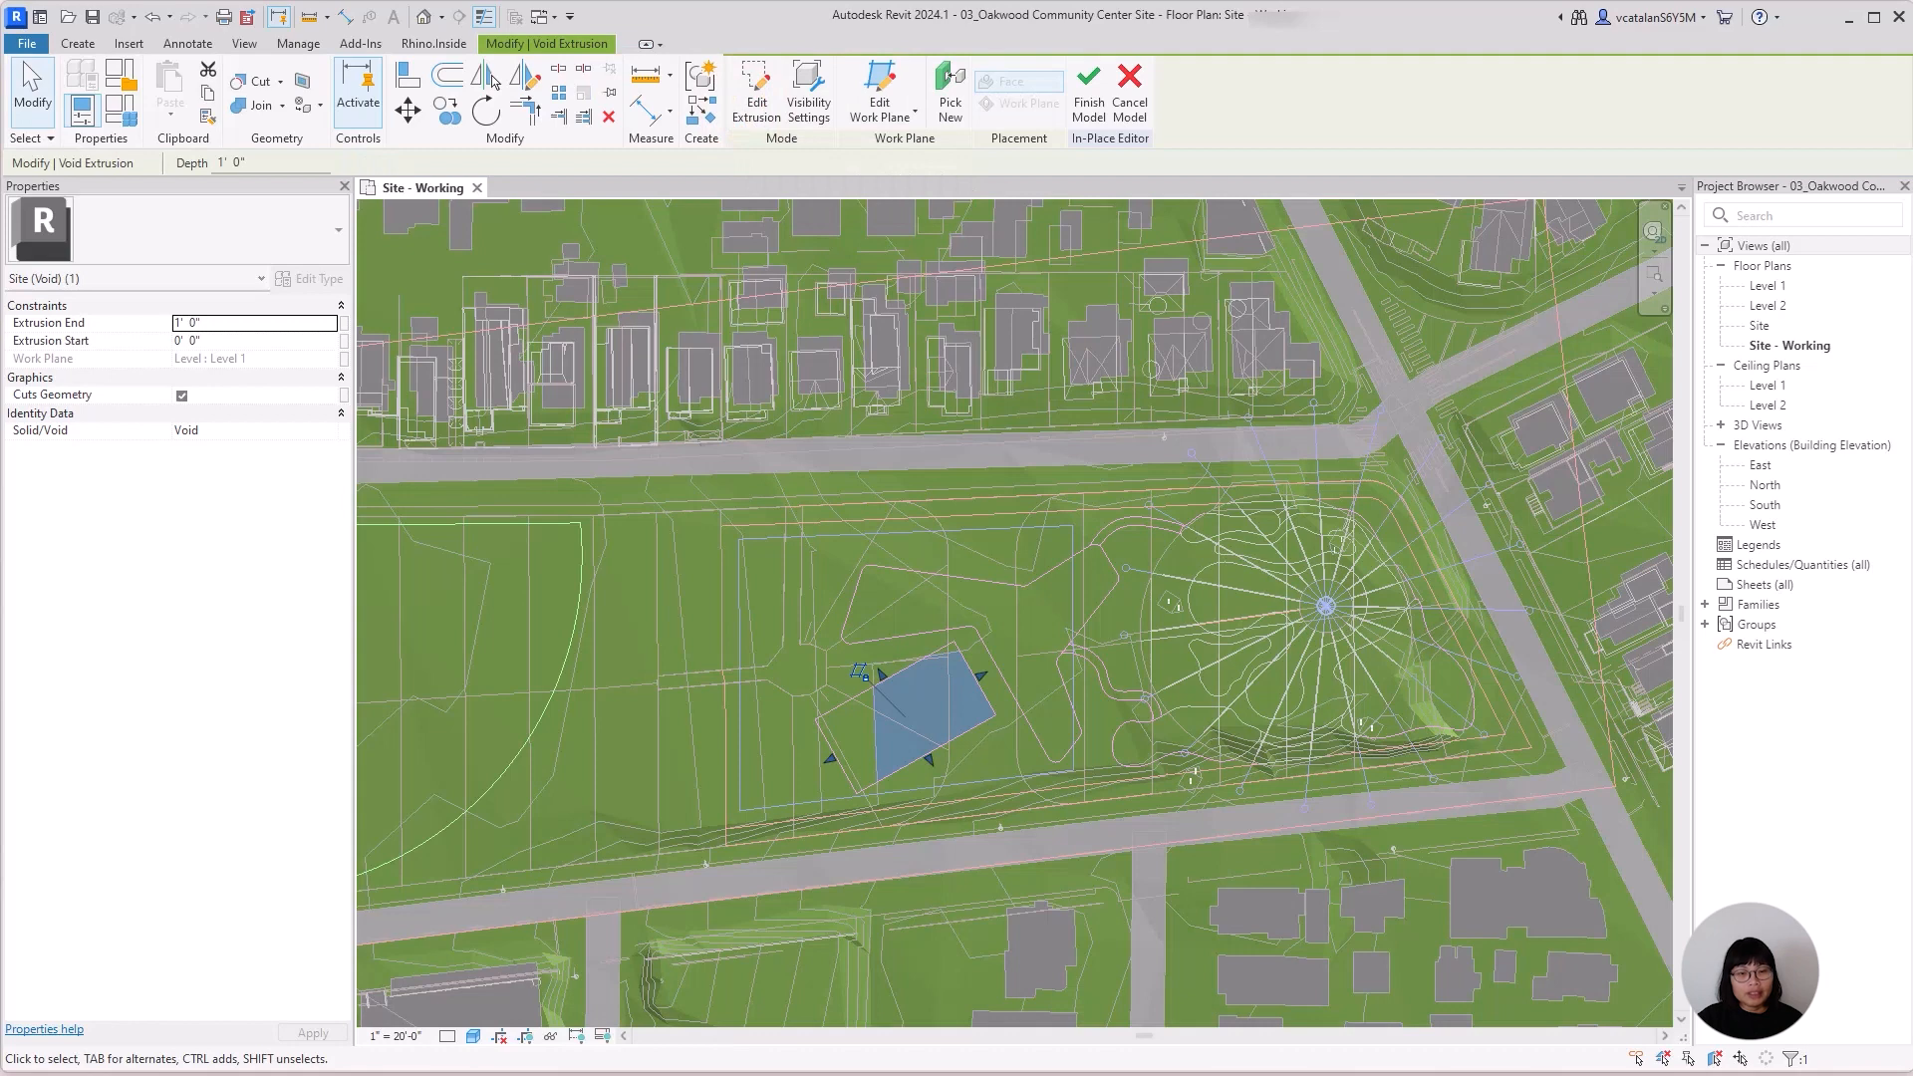
# Stretch the court void through the terrain in the South elevation, starting about 12 ft below Level 1, and cut the toposolid with it.
pyautogui.doubleClick(1818, 508)
pyautogui.scroll(5, 1046, 672)
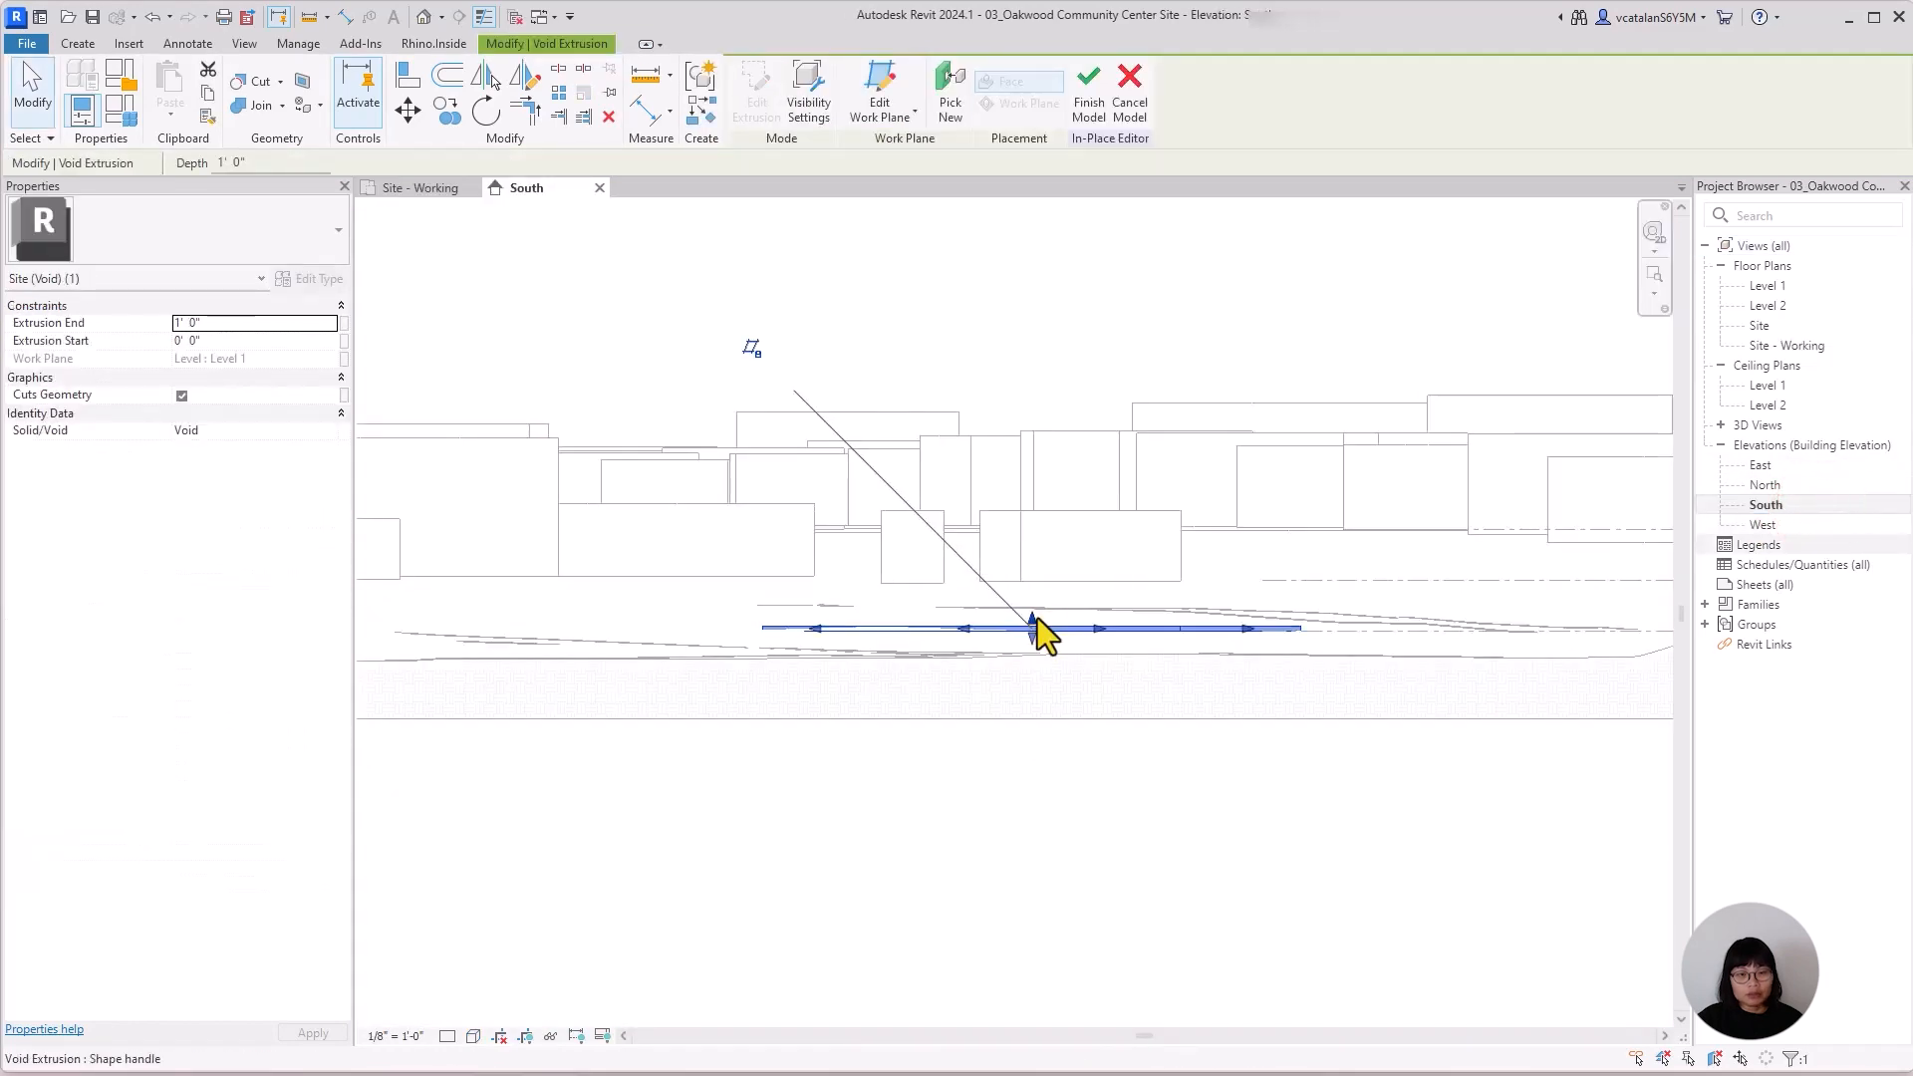
pyautogui.moveTo(1036, 619); pyautogui.dragTo(1036, 581)
pyautogui.moveTo(1033, 639); pyautogui.dragTo(1037, 699)
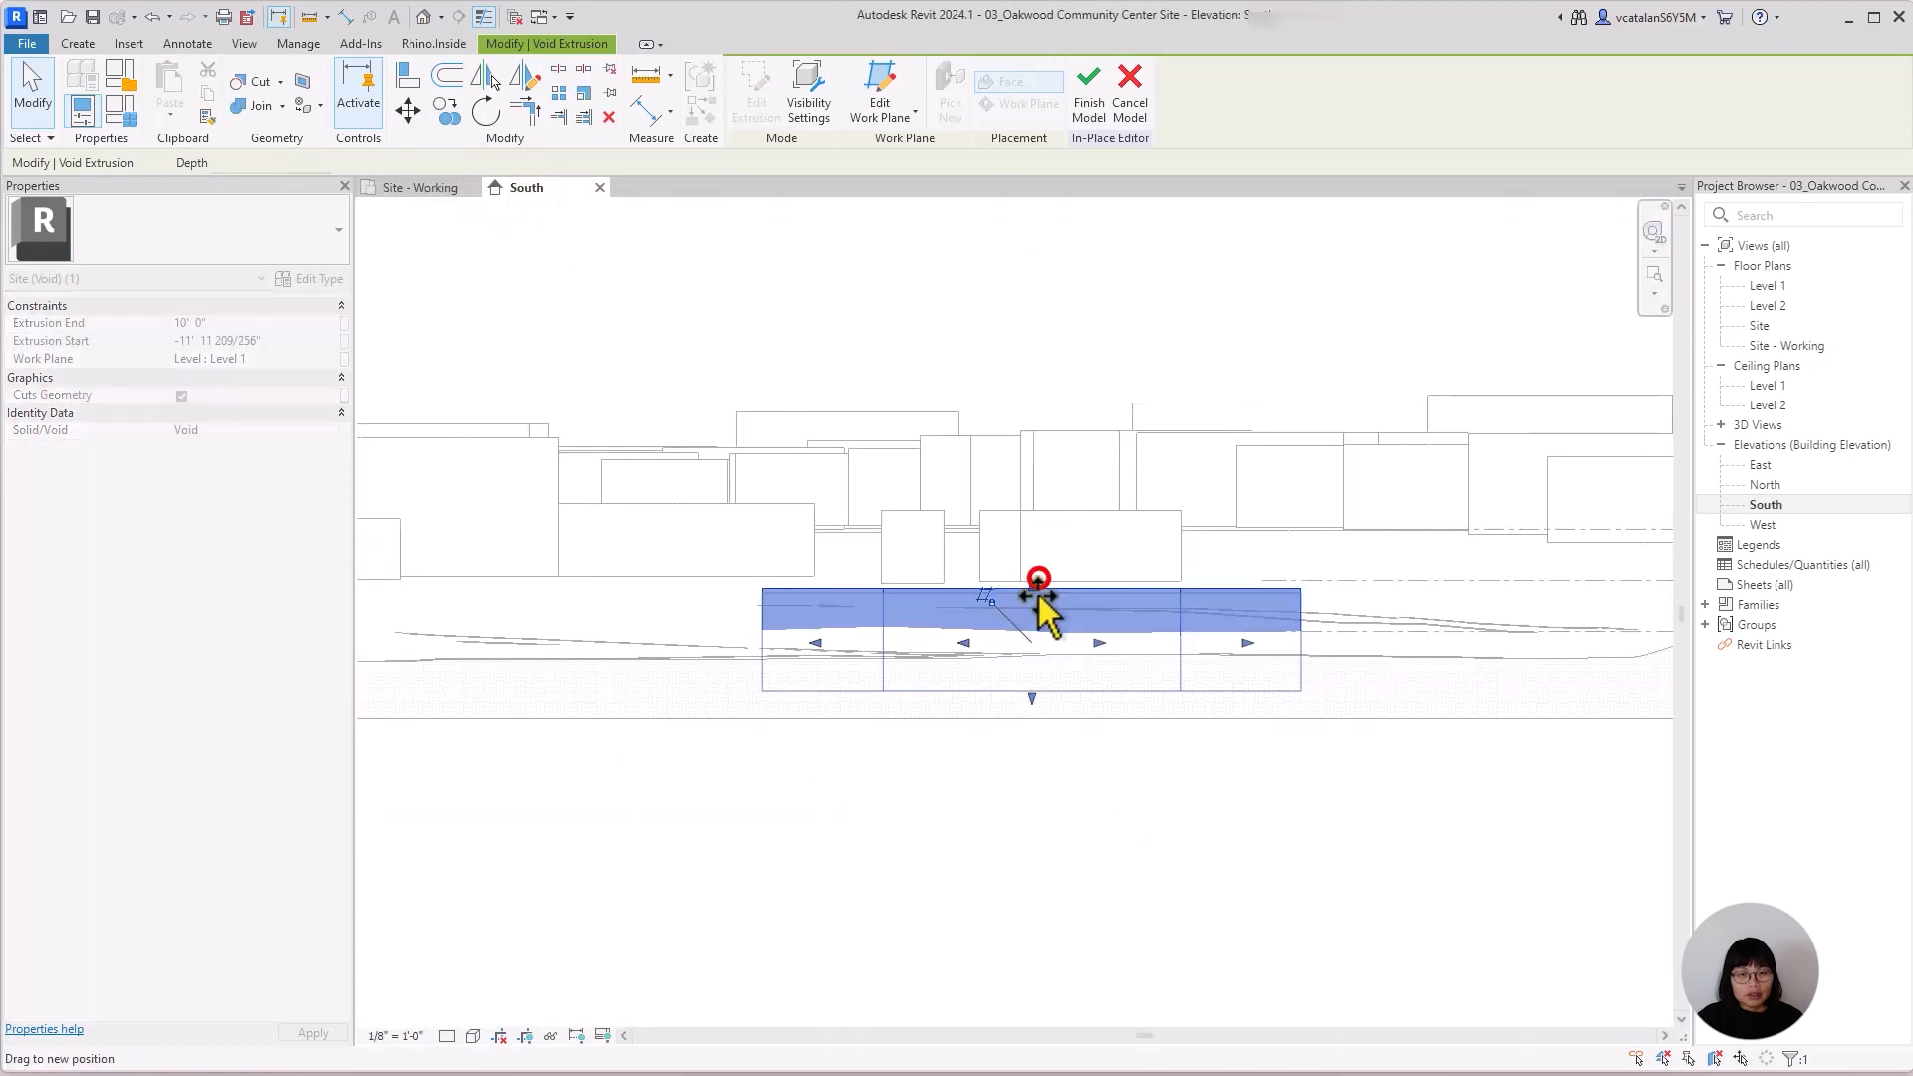
pyautogui.moveTo(1035, 581); pyautogui.dragTo(1032, 602)
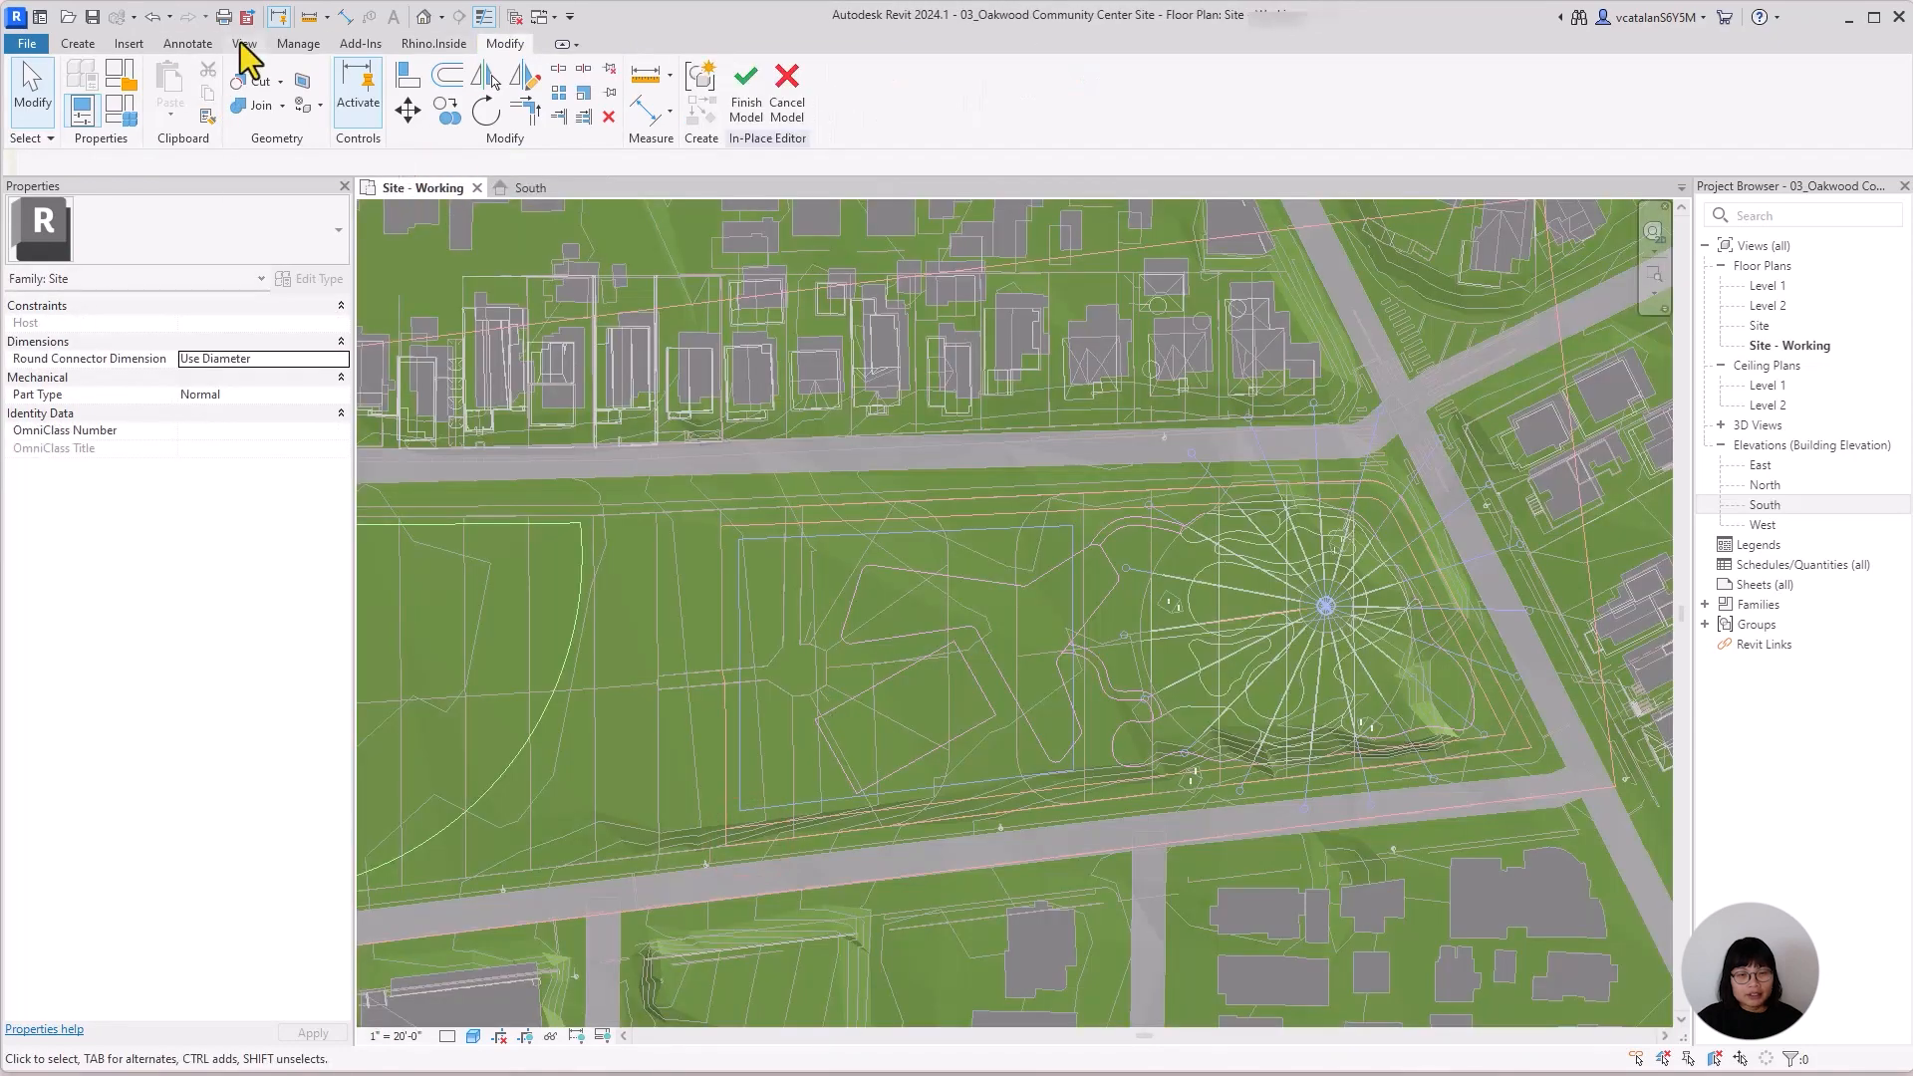
pyautogui.click(244, 43)
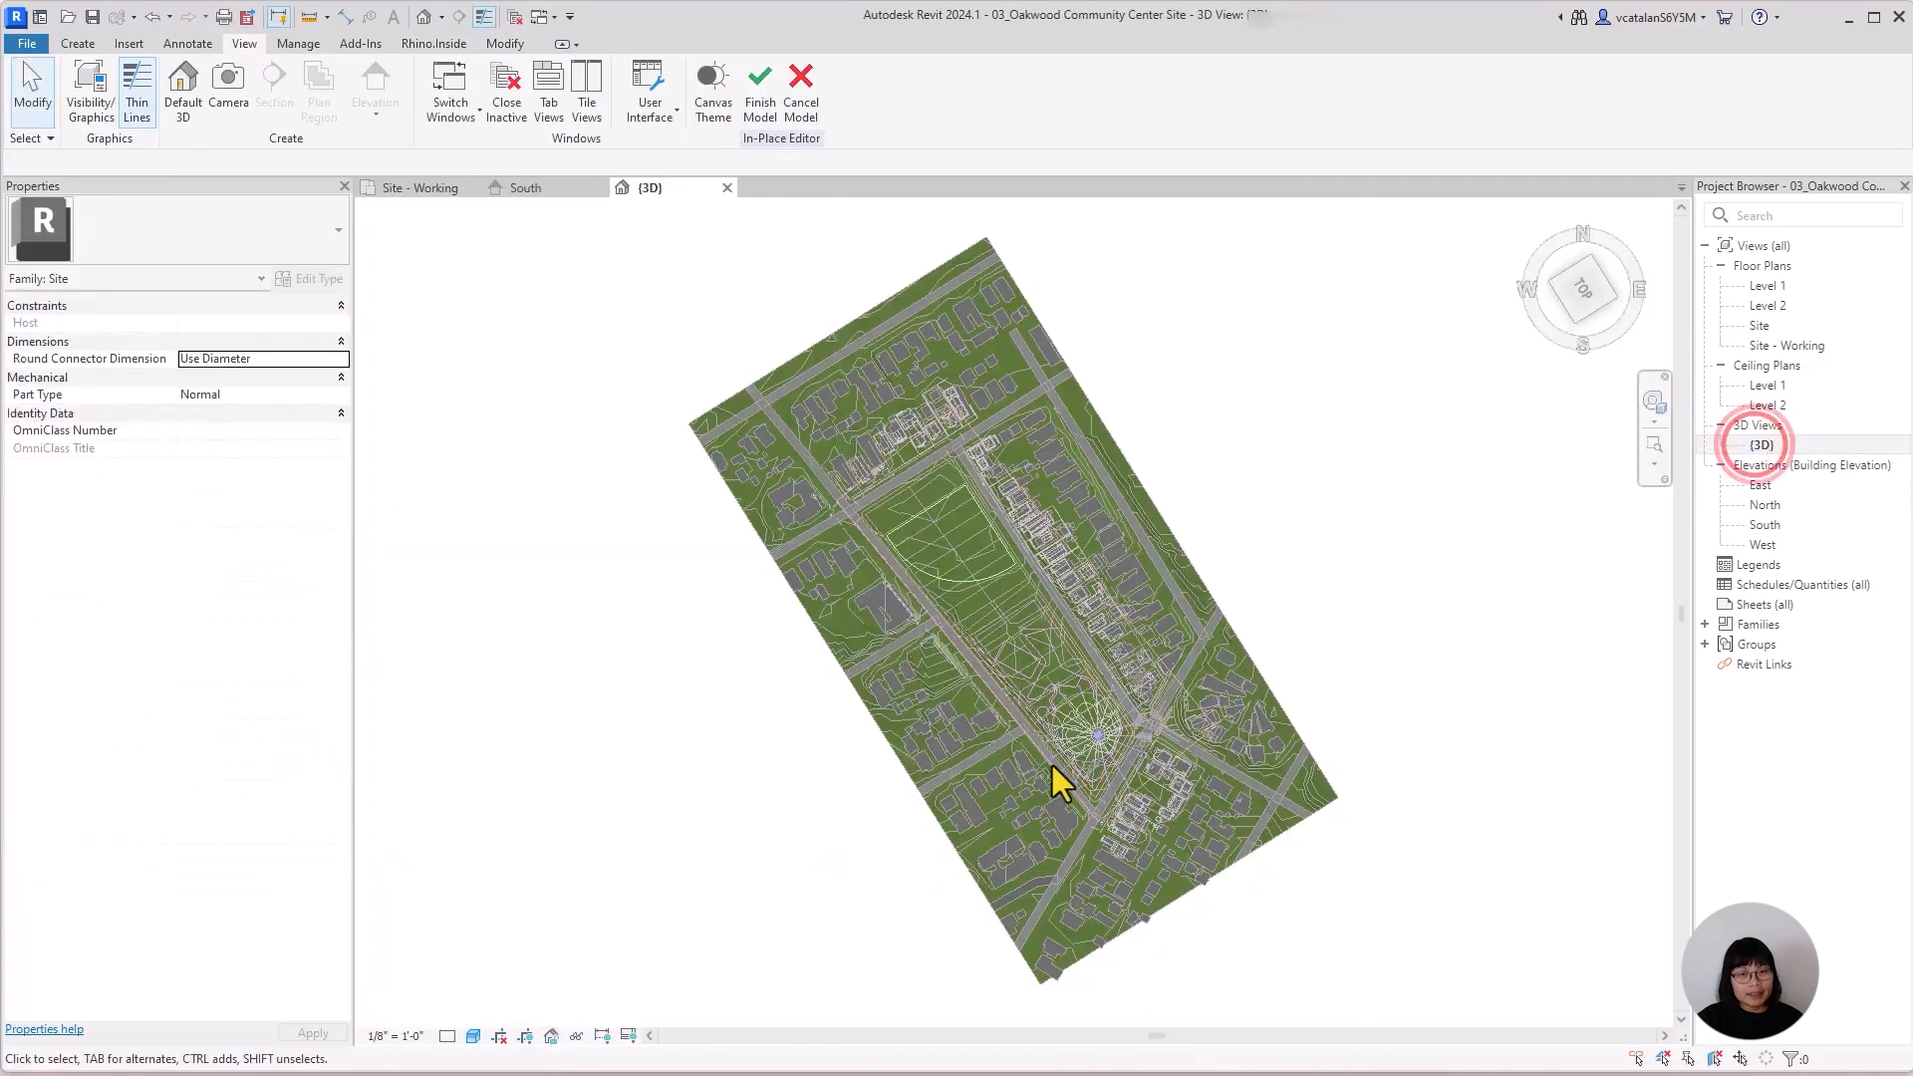
pyautogui.scroll(10, 1052, 766)
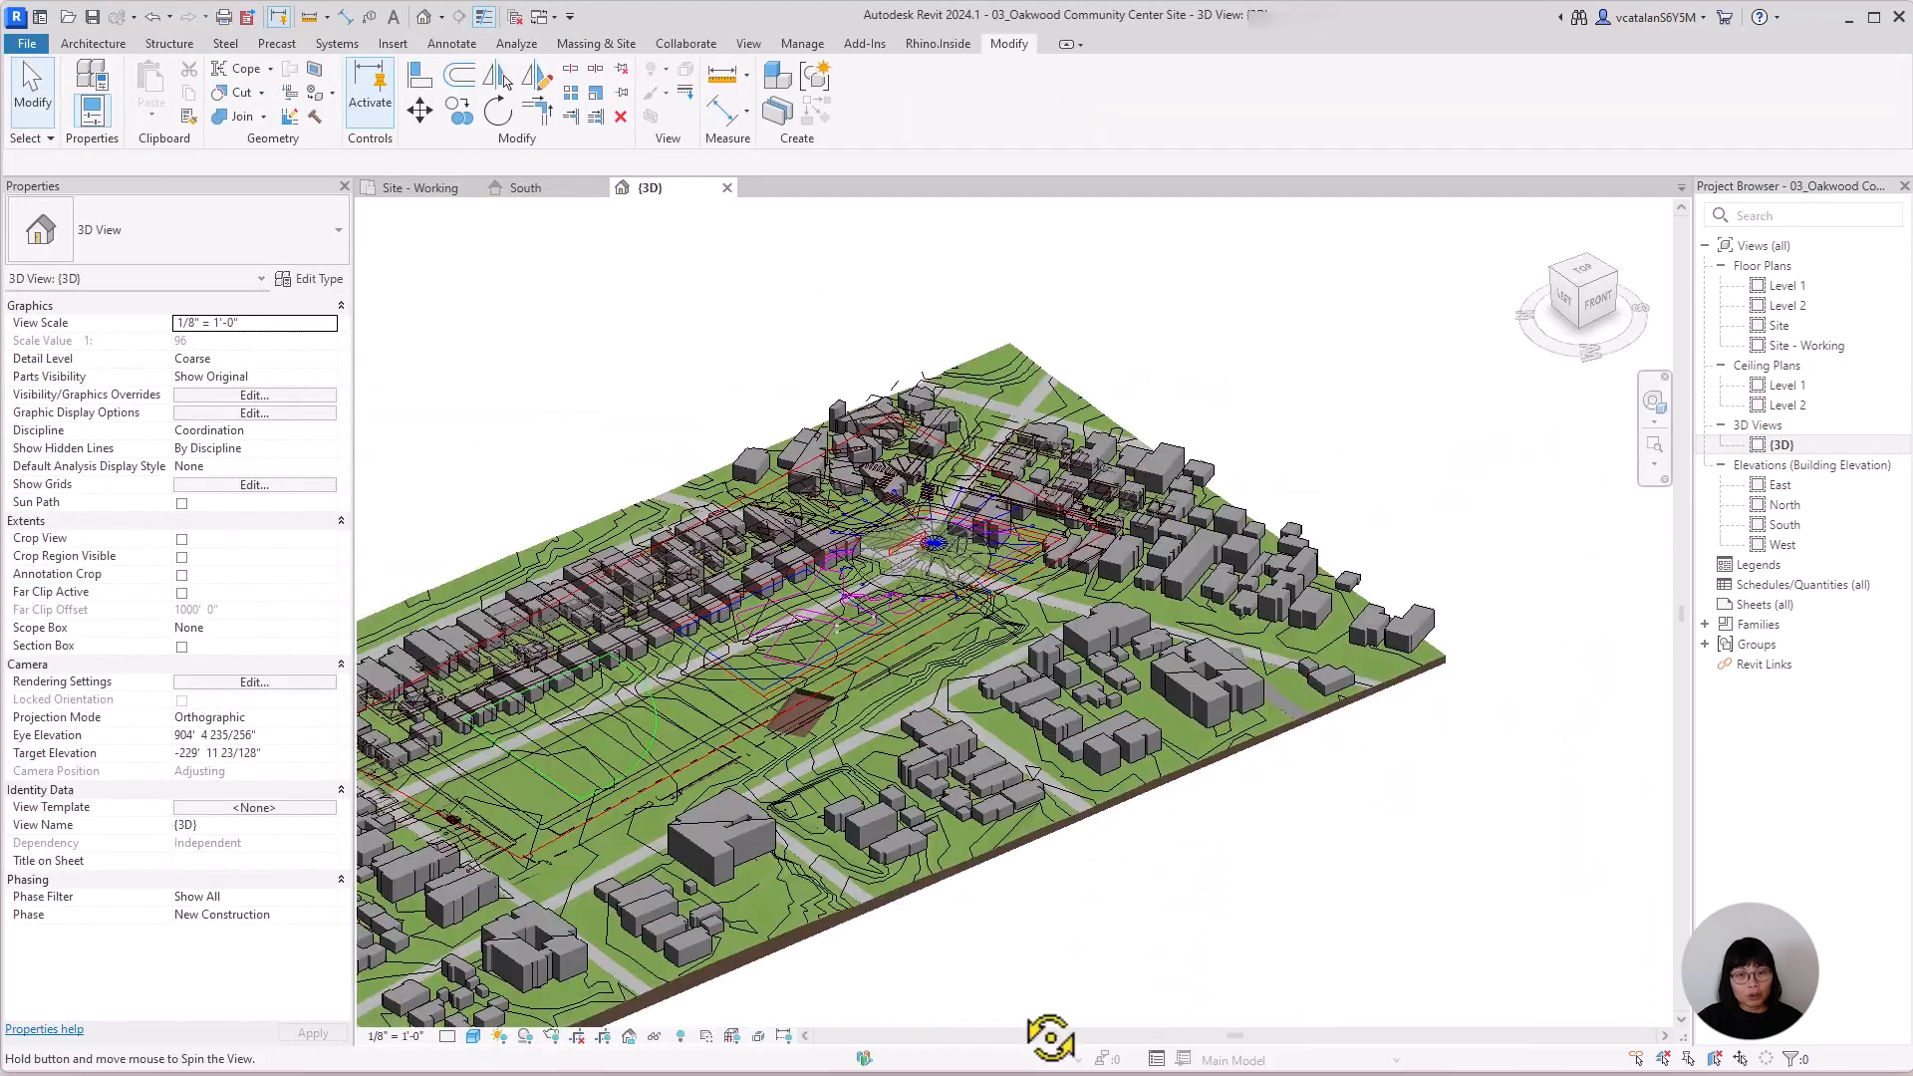
# Create a Generic - 12" architectural floor on Level 1 from the four picked edges of the basketball court recess in Site - Working.
pyautogui.click(400, 189)
pyautogui.scroll(3, 972, 745)
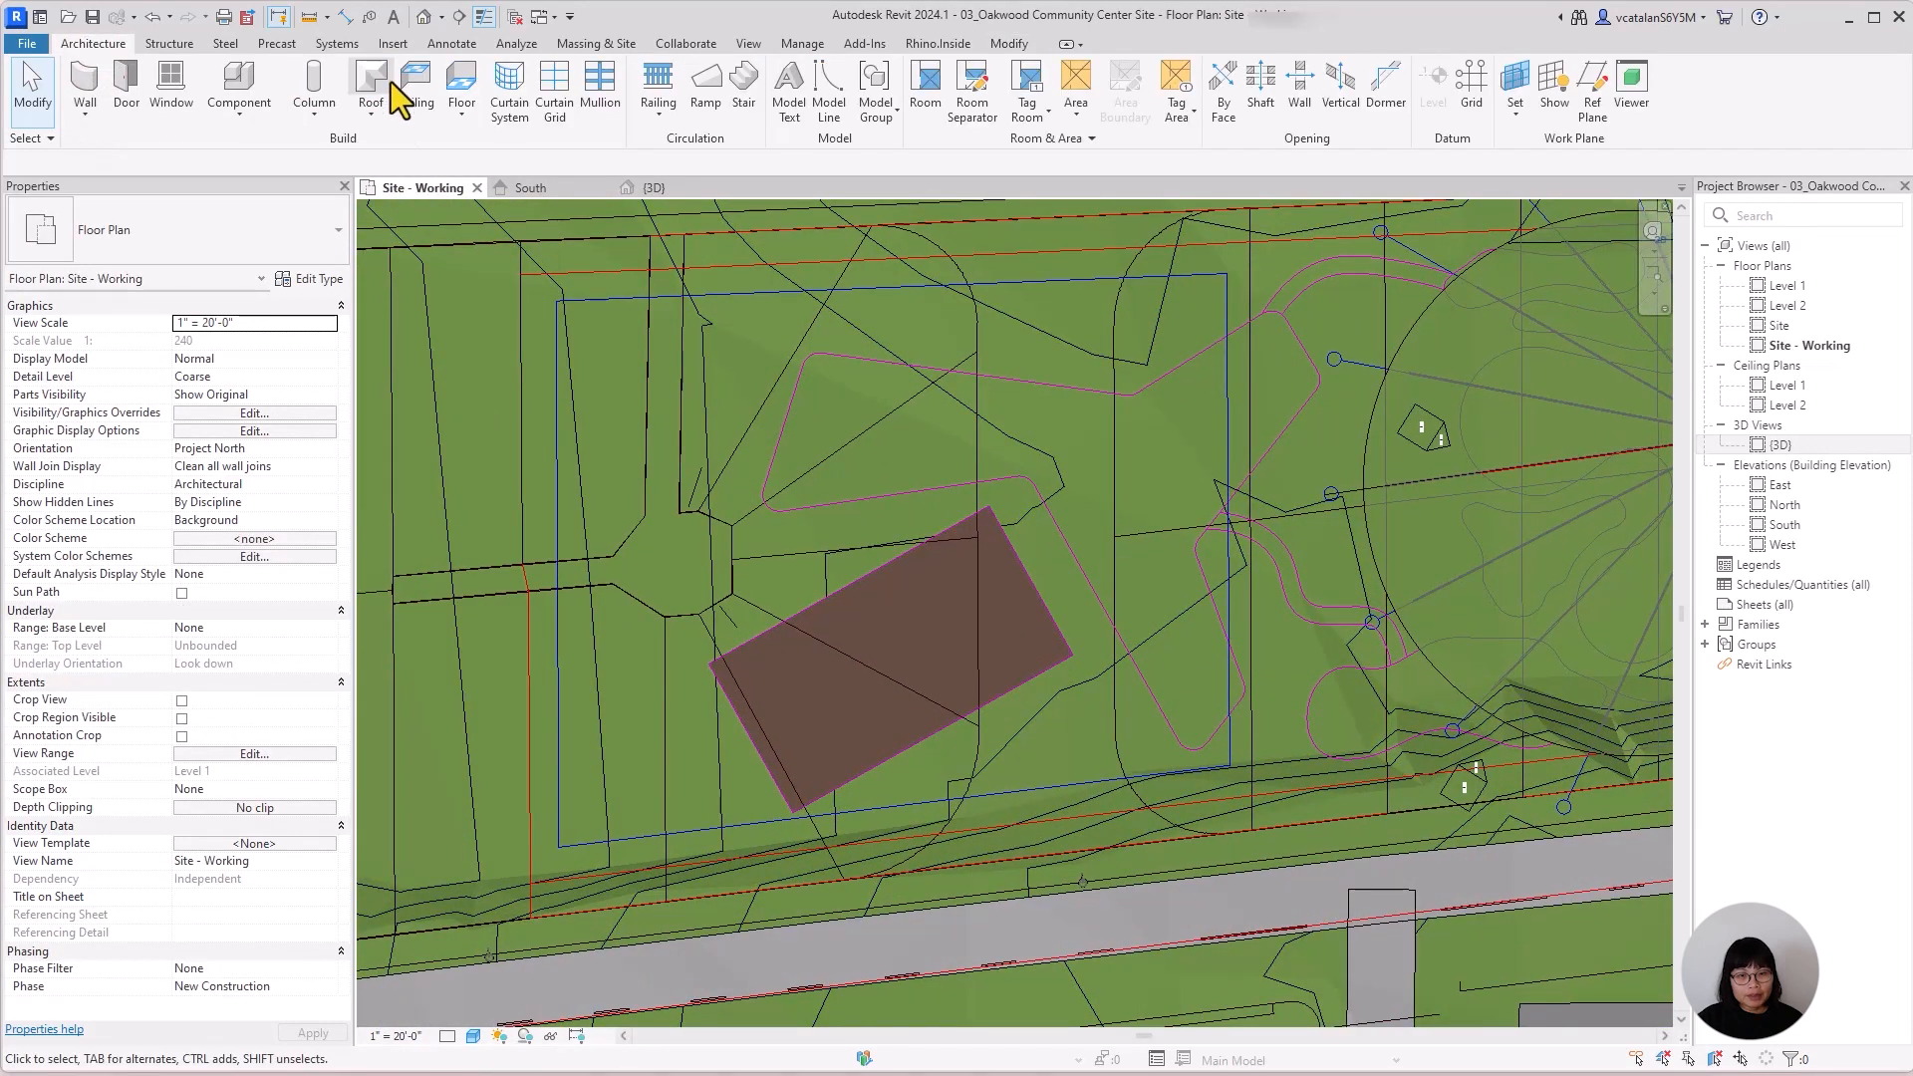
pyautogui.click(465, 112)
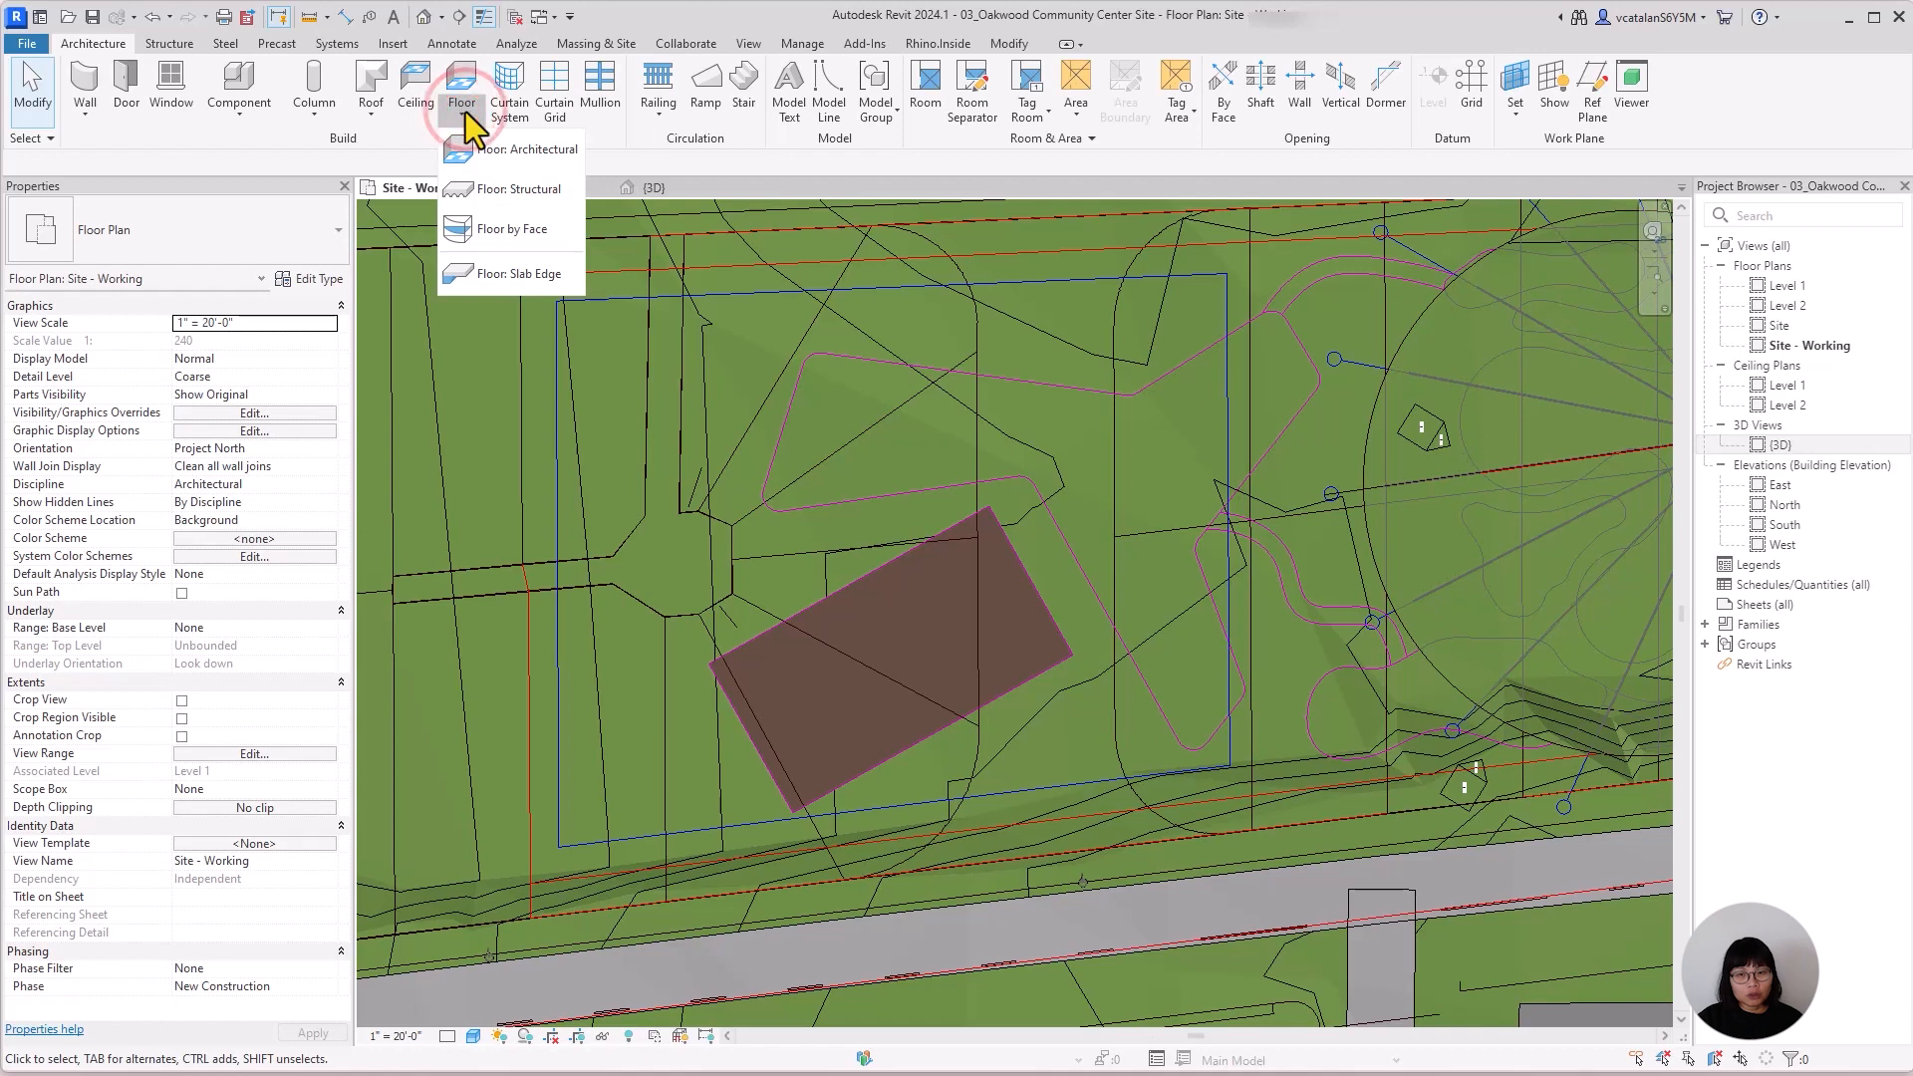
pyautogui.click(510, 149)
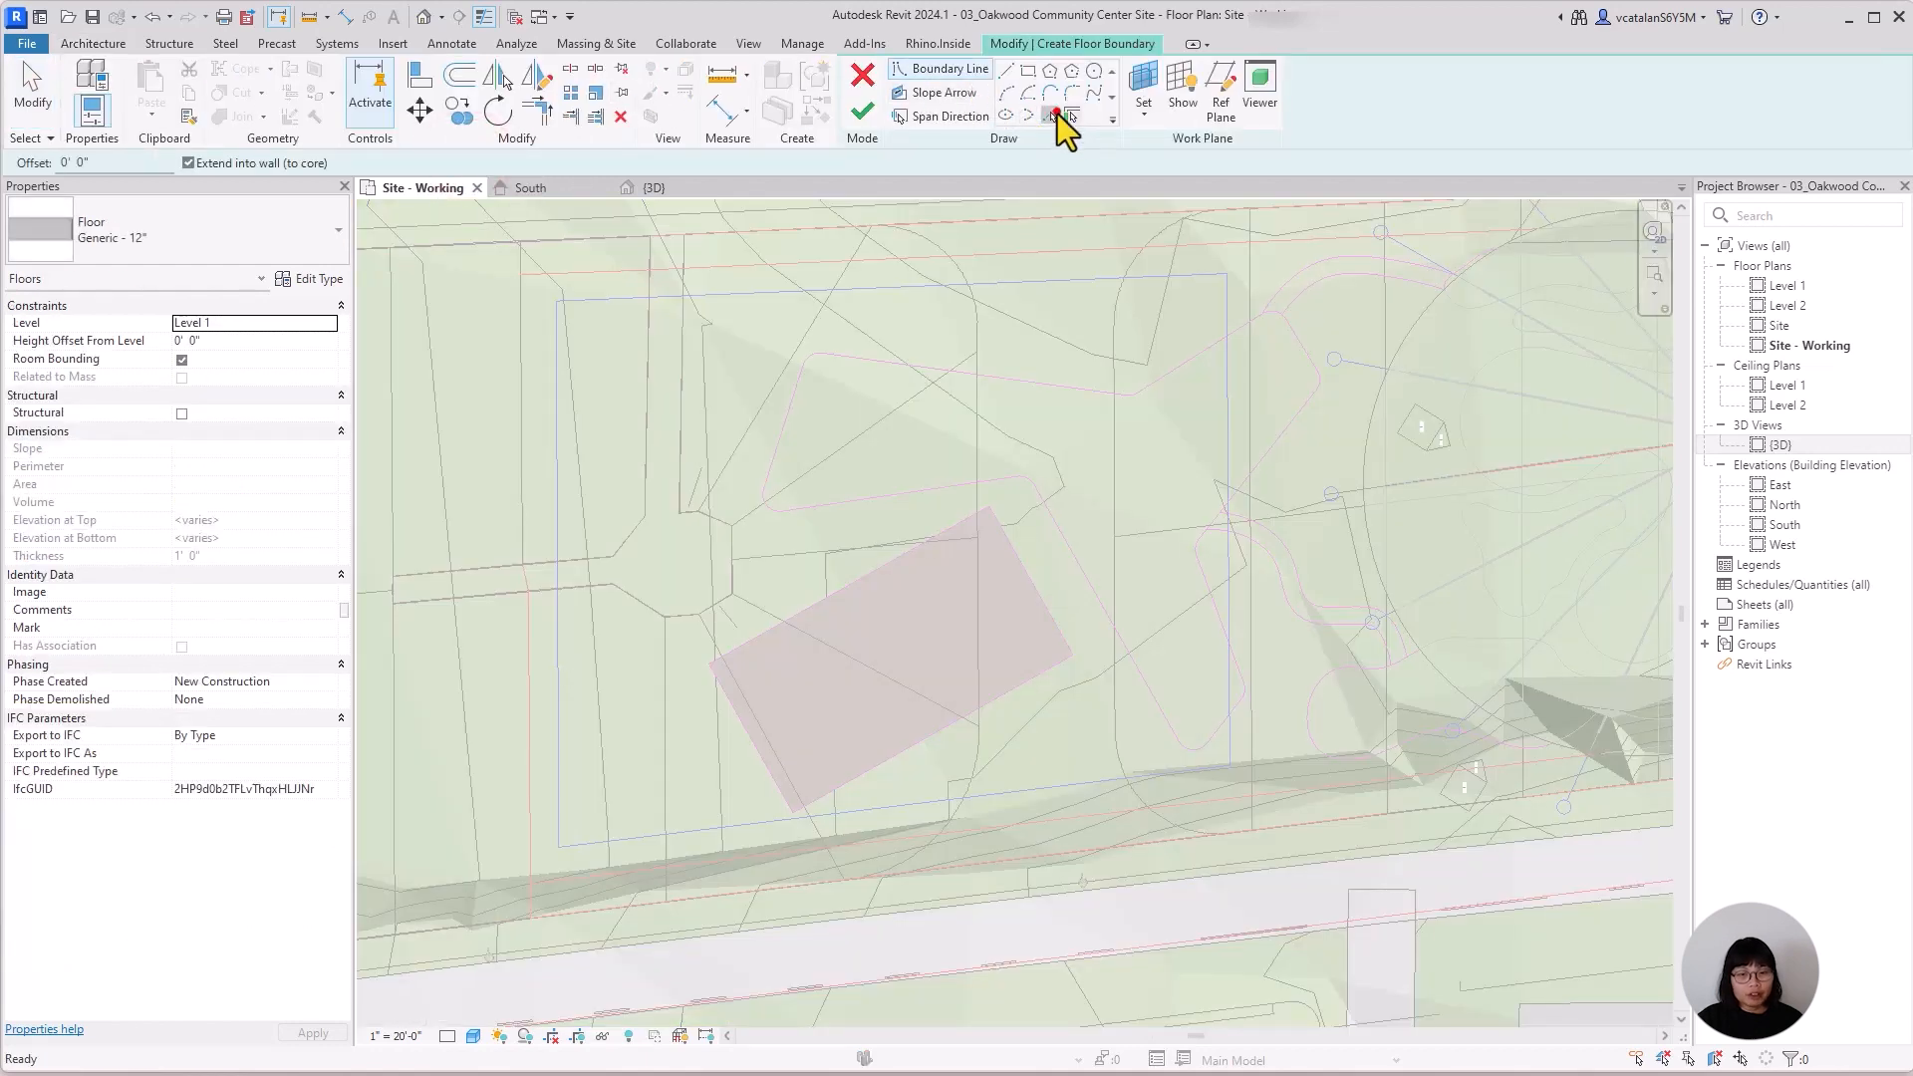
pyautogui.click(1057, 114)
pyautogui.click(899, 561)
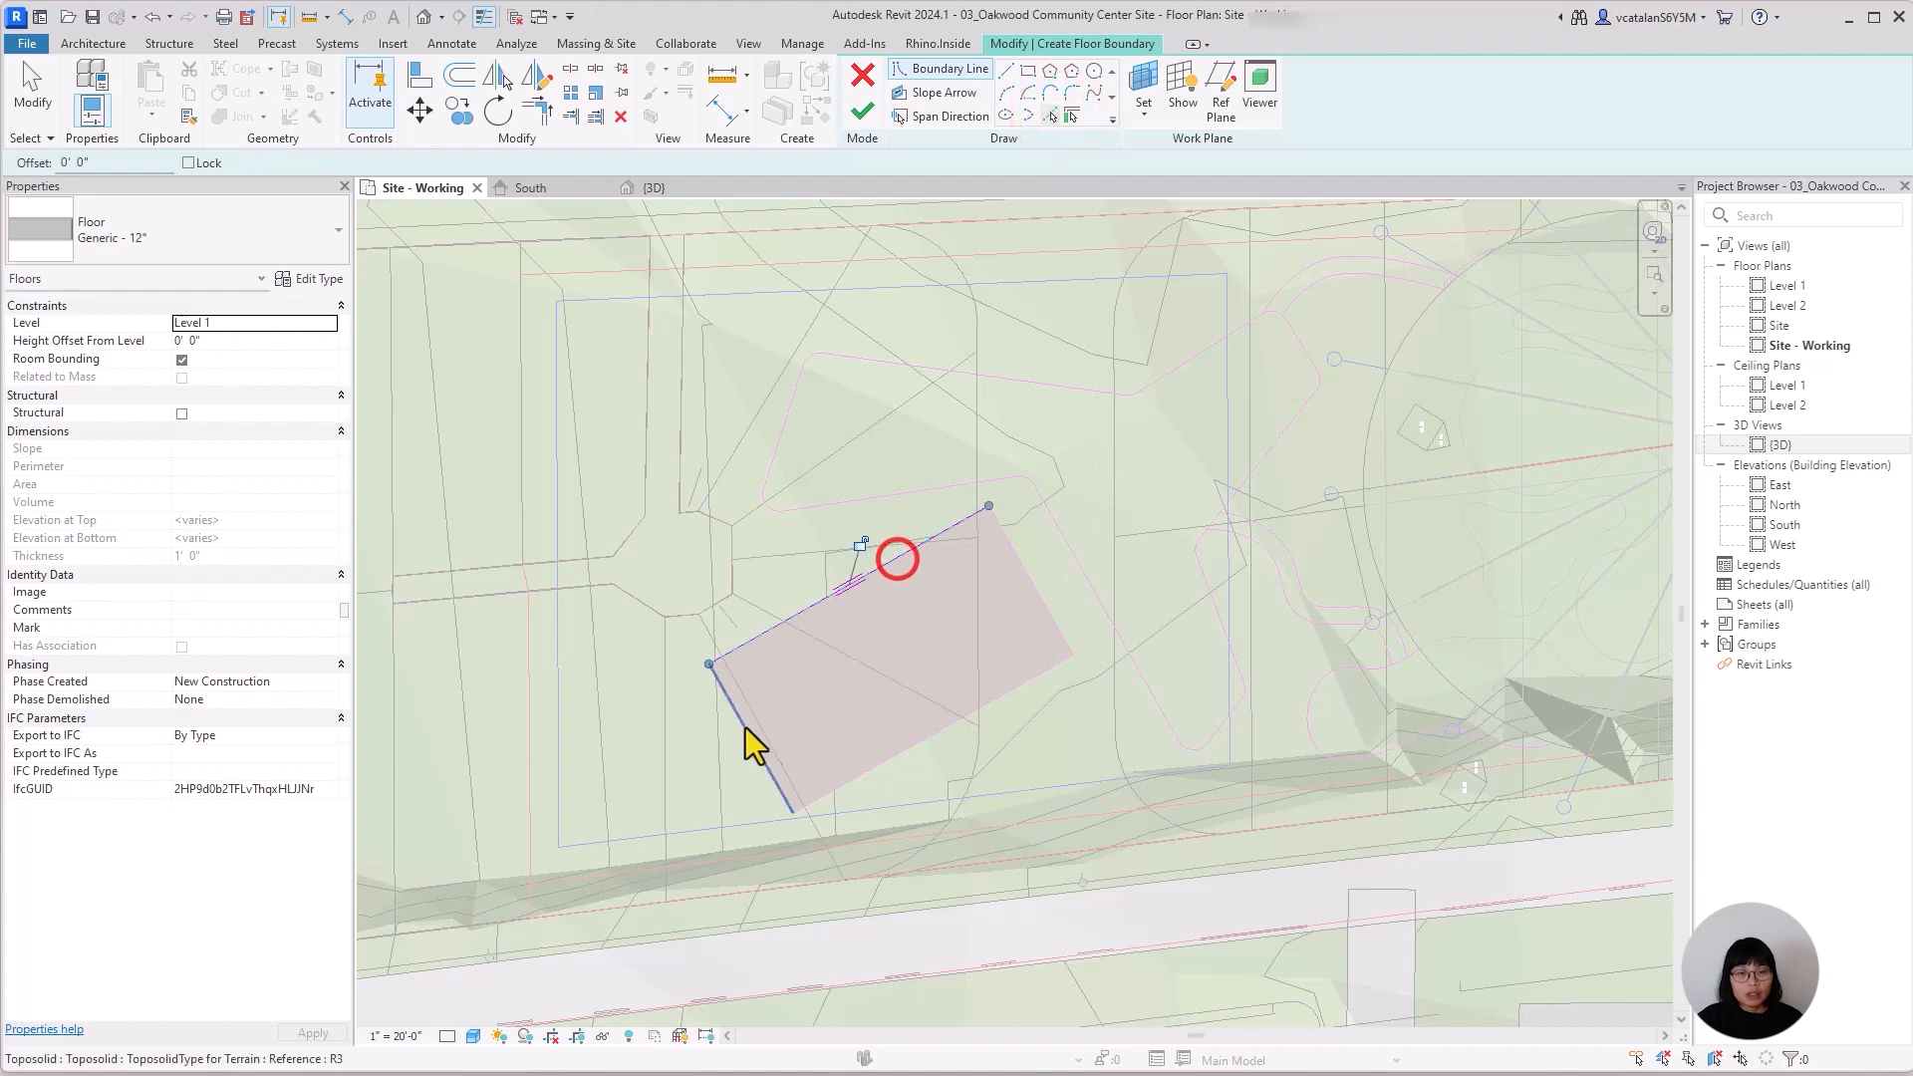
pyautogui.click(747, 731)
pyautogui.click(905, 749)
pyautogui.click(1041, 603)
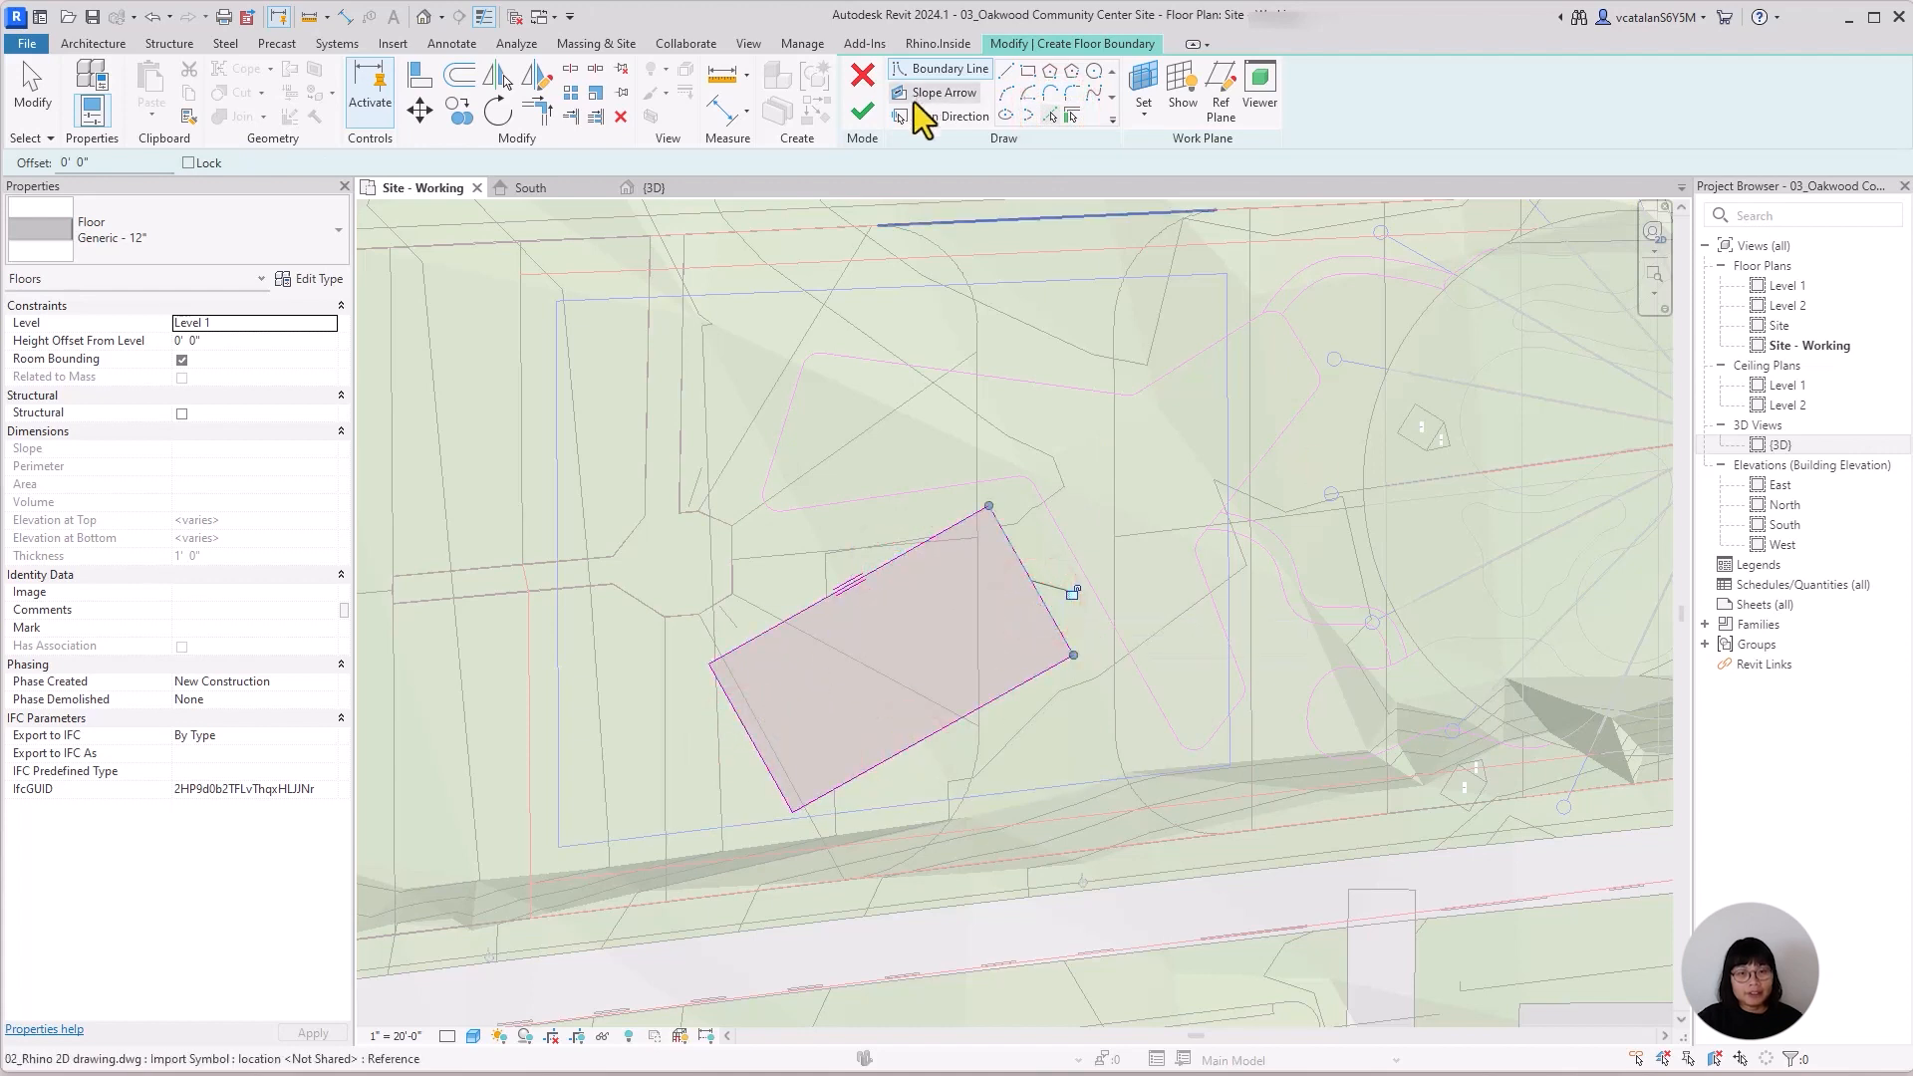
pyautogui.click(863, 112)
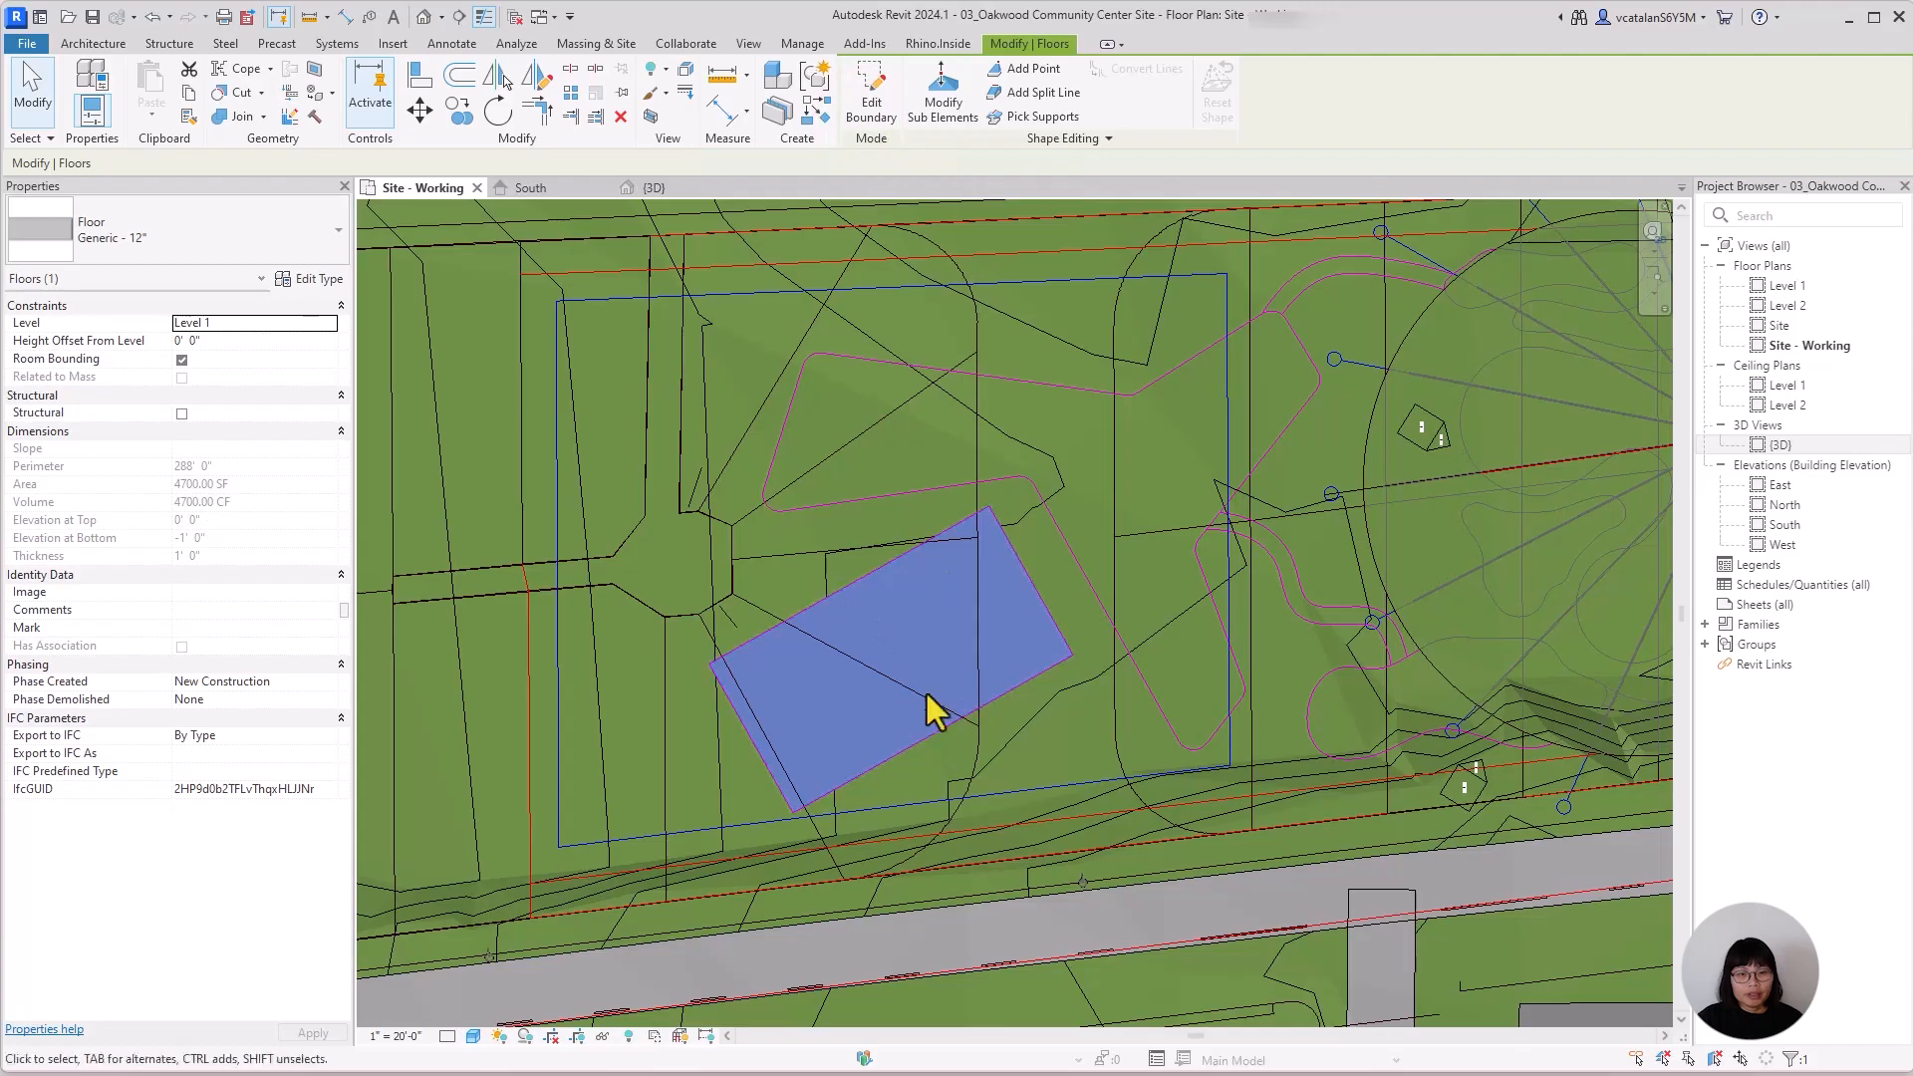
pyautogui.scroll(-5, 951, 712)
pyautogui.moveTo(1085, 883); pyautogui.dragTo(974, 743, button='middle')
pyautogui.click(1443, 995)
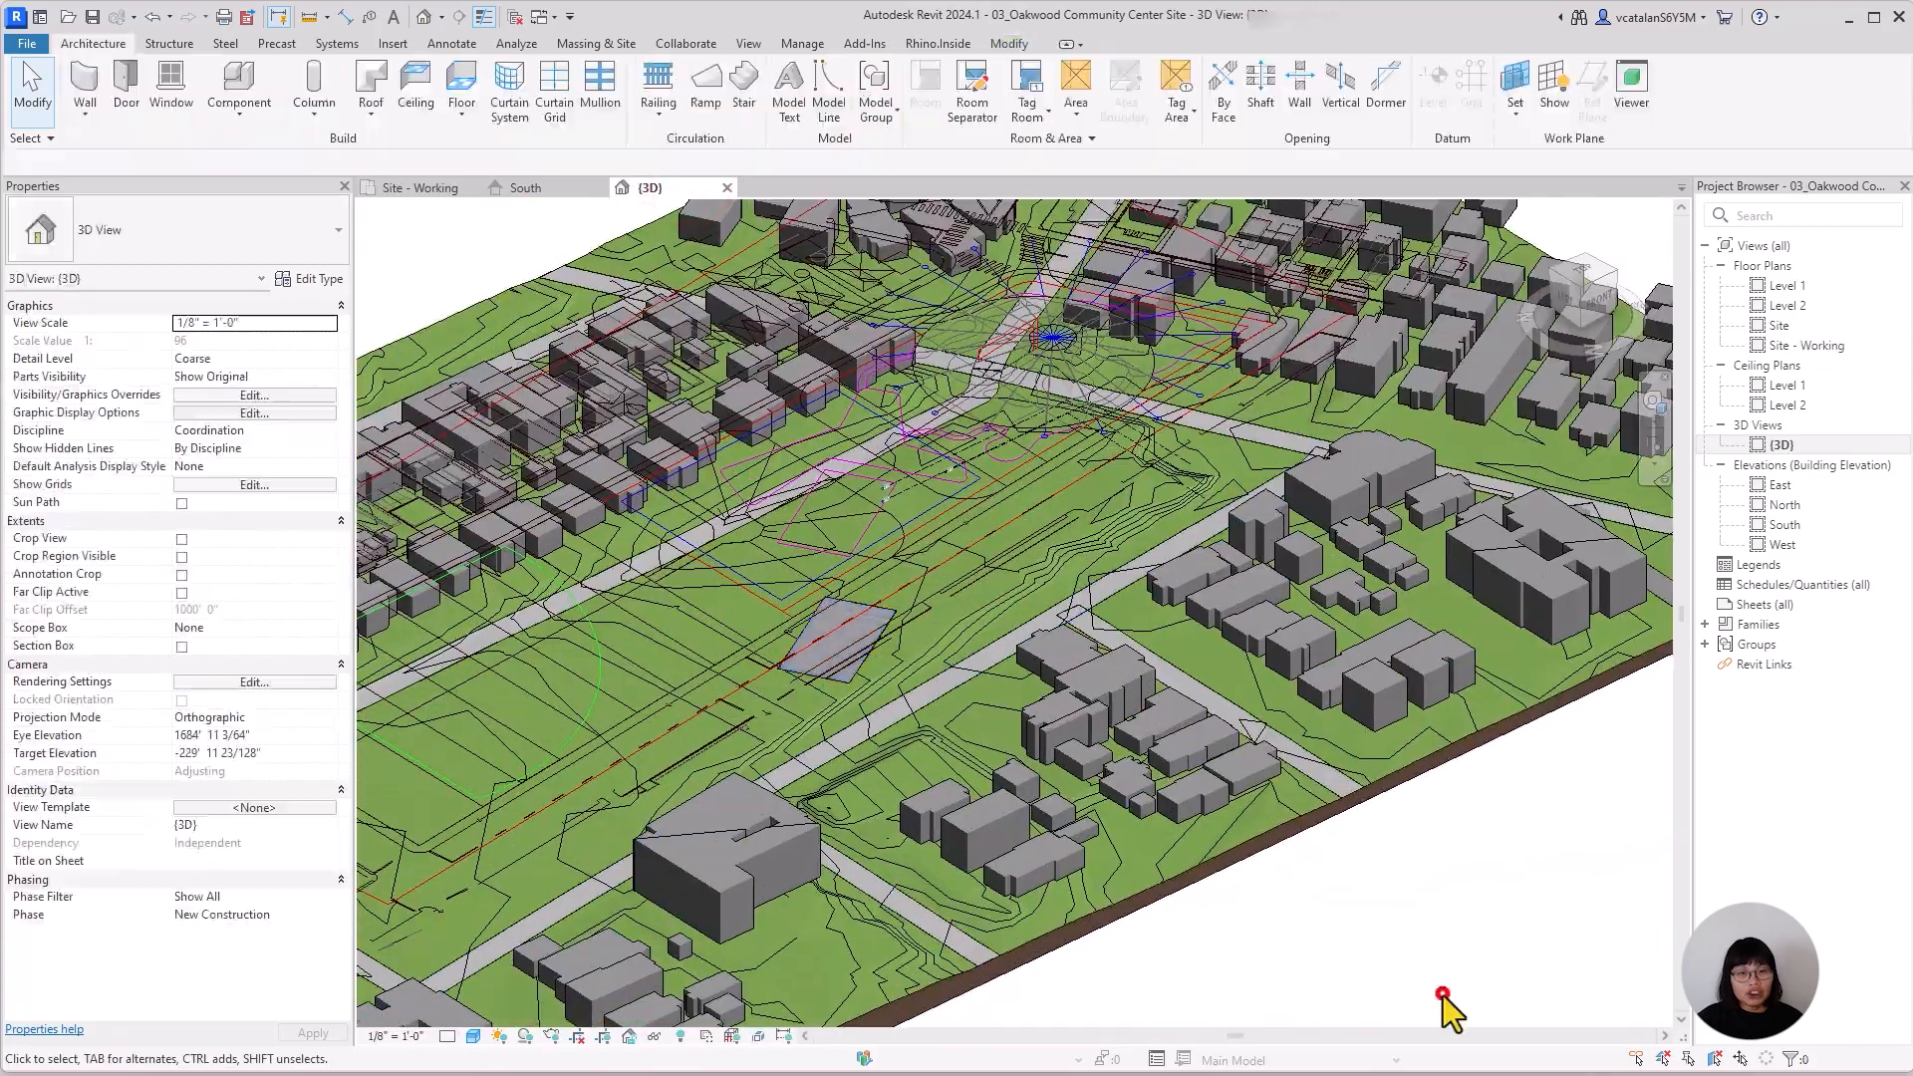
pyautogui.scroll(5, 974, 777)
pyautogui.scroll(-8, 535, 299)
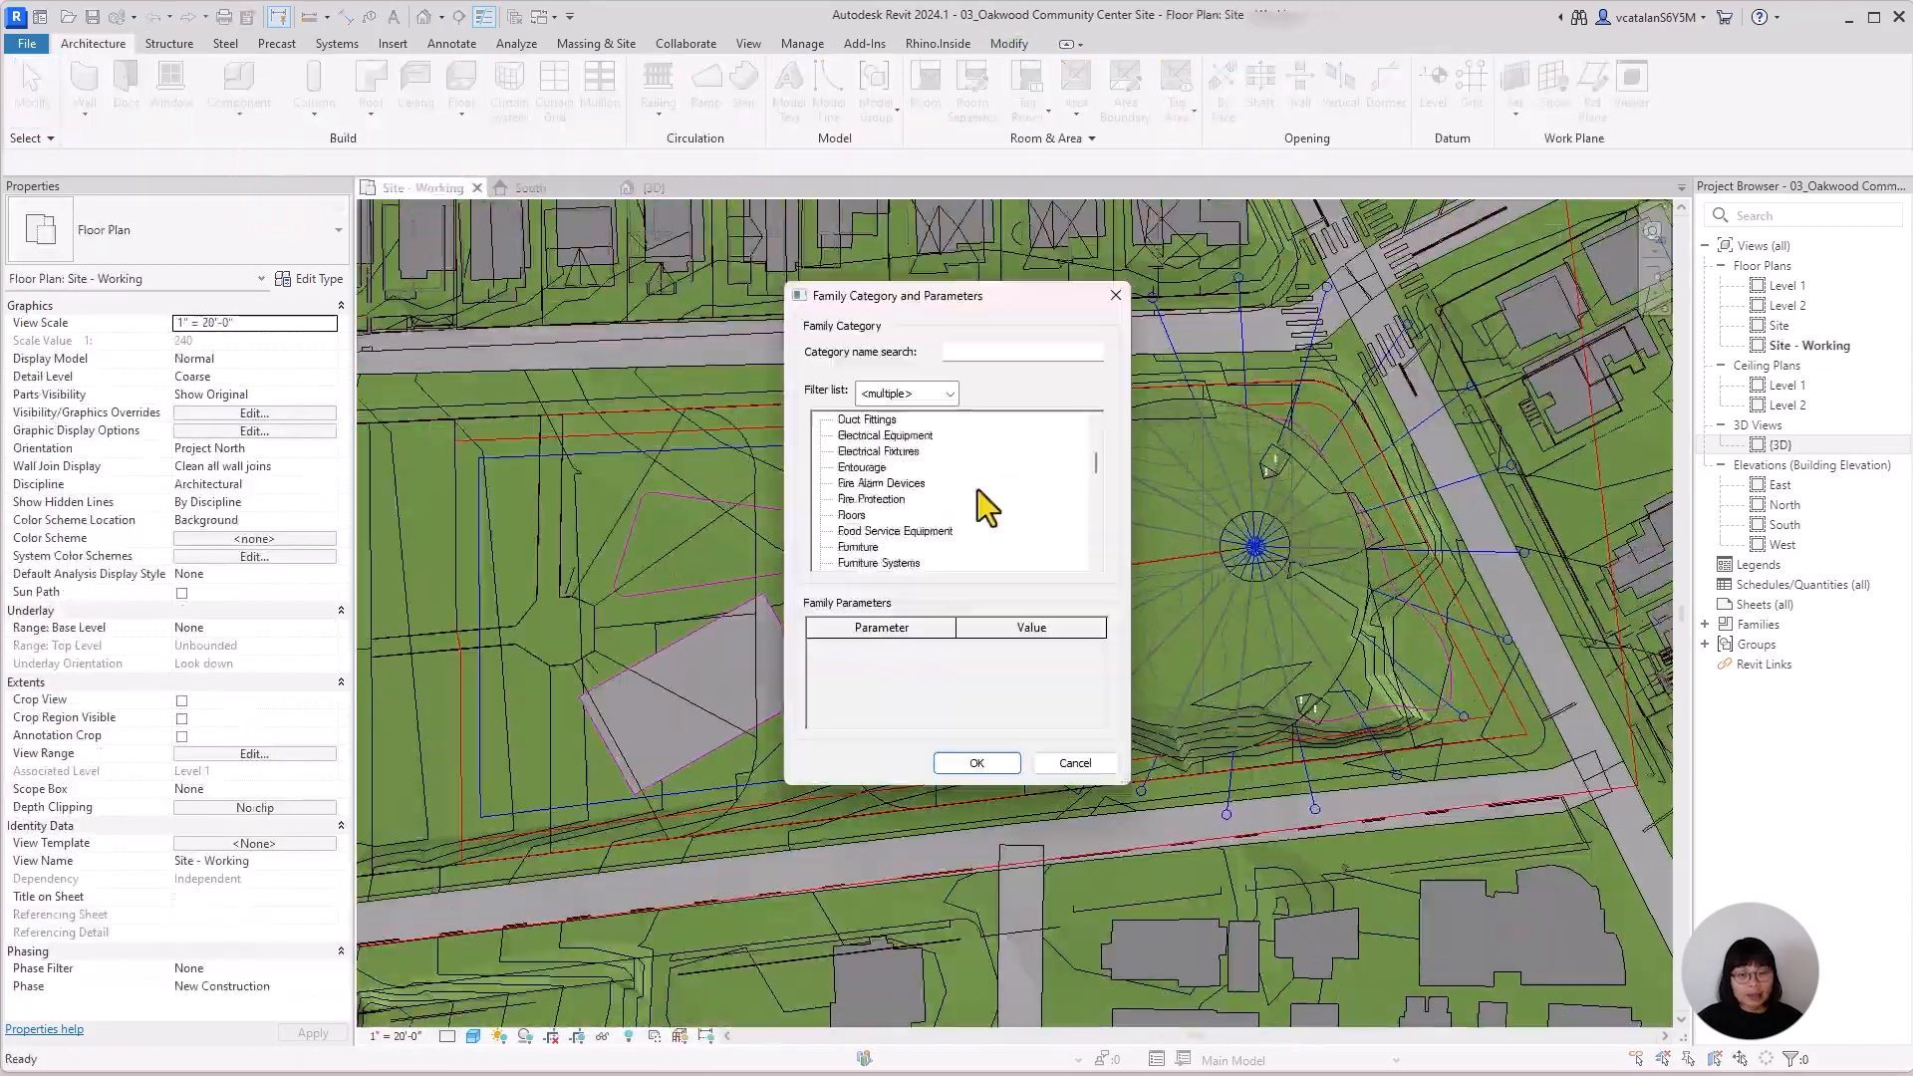
# Cut the toposolid with further in-place voids traced from the three-armed gathering area and the curved shapes inside the circular area.
pyautogui.press('Return')
pyautogui.write('Gathe')
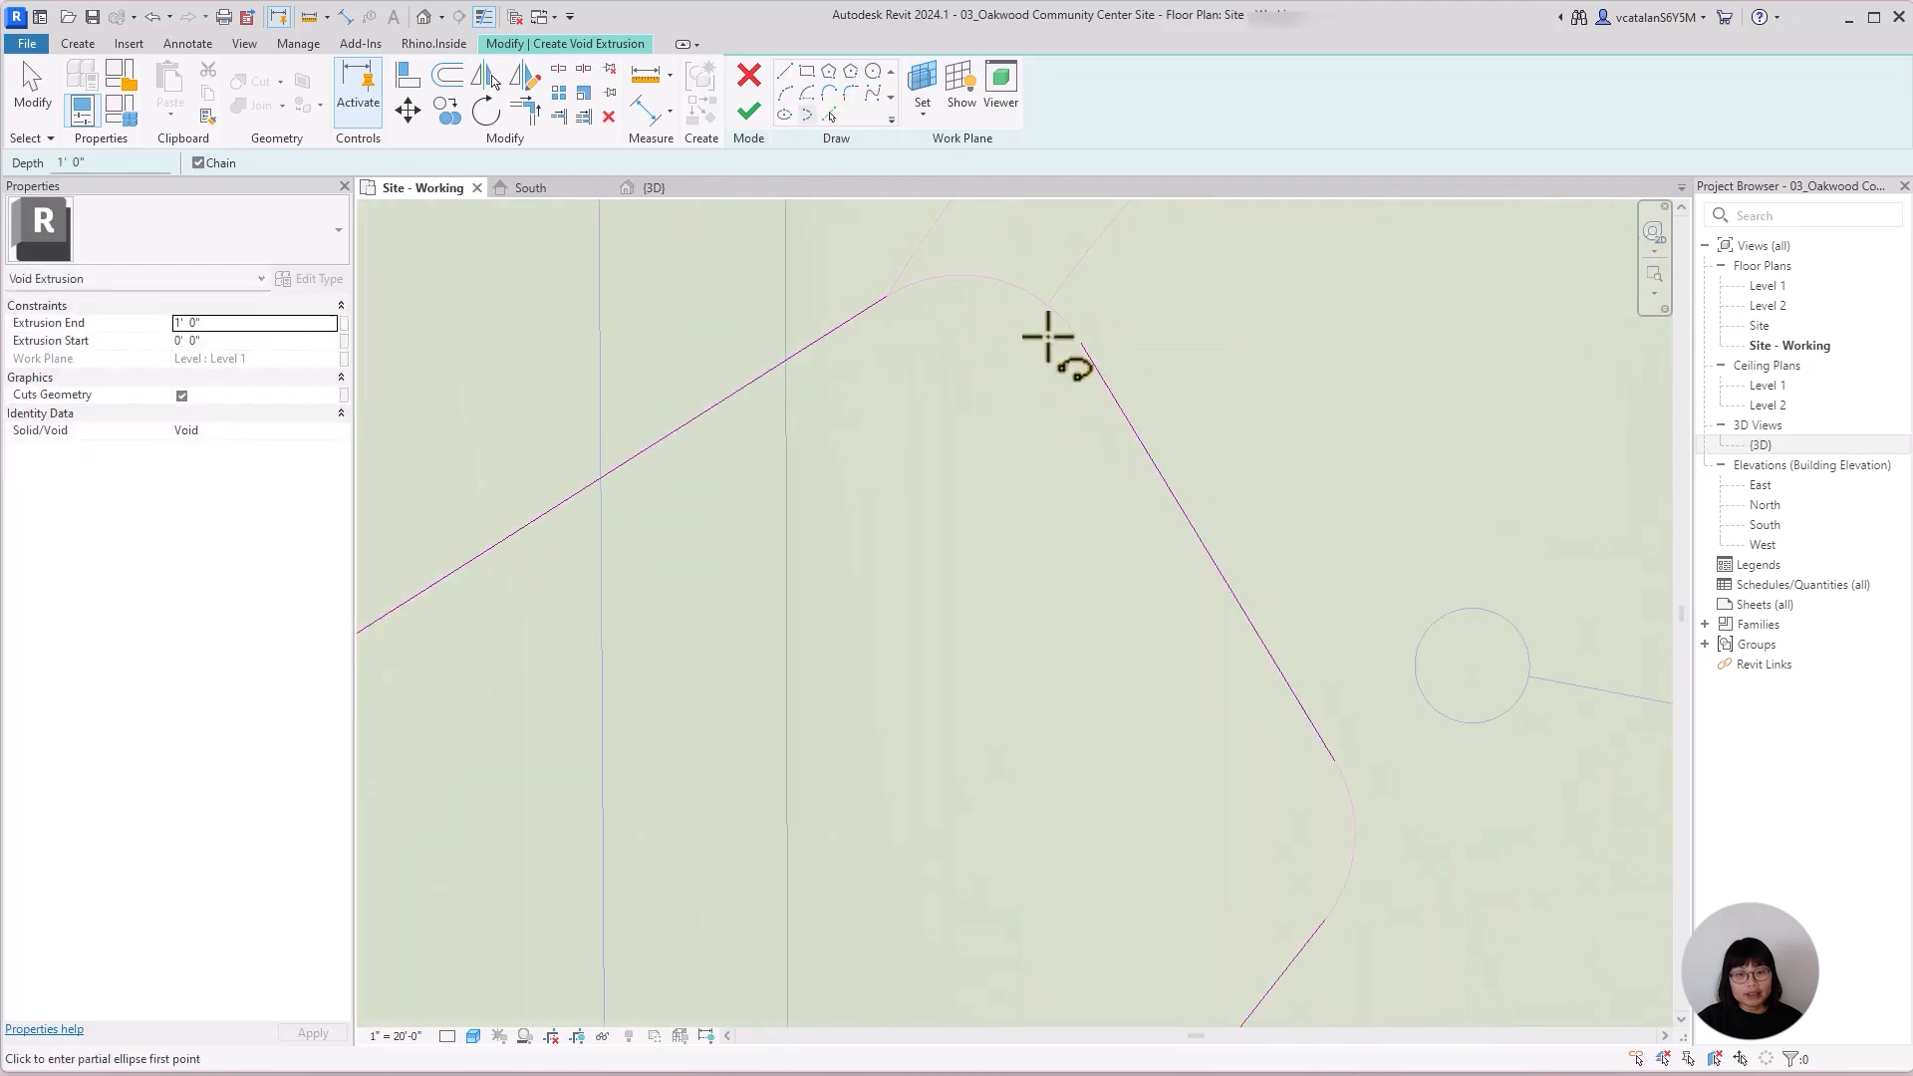
pyautogui.click(1136, 682)
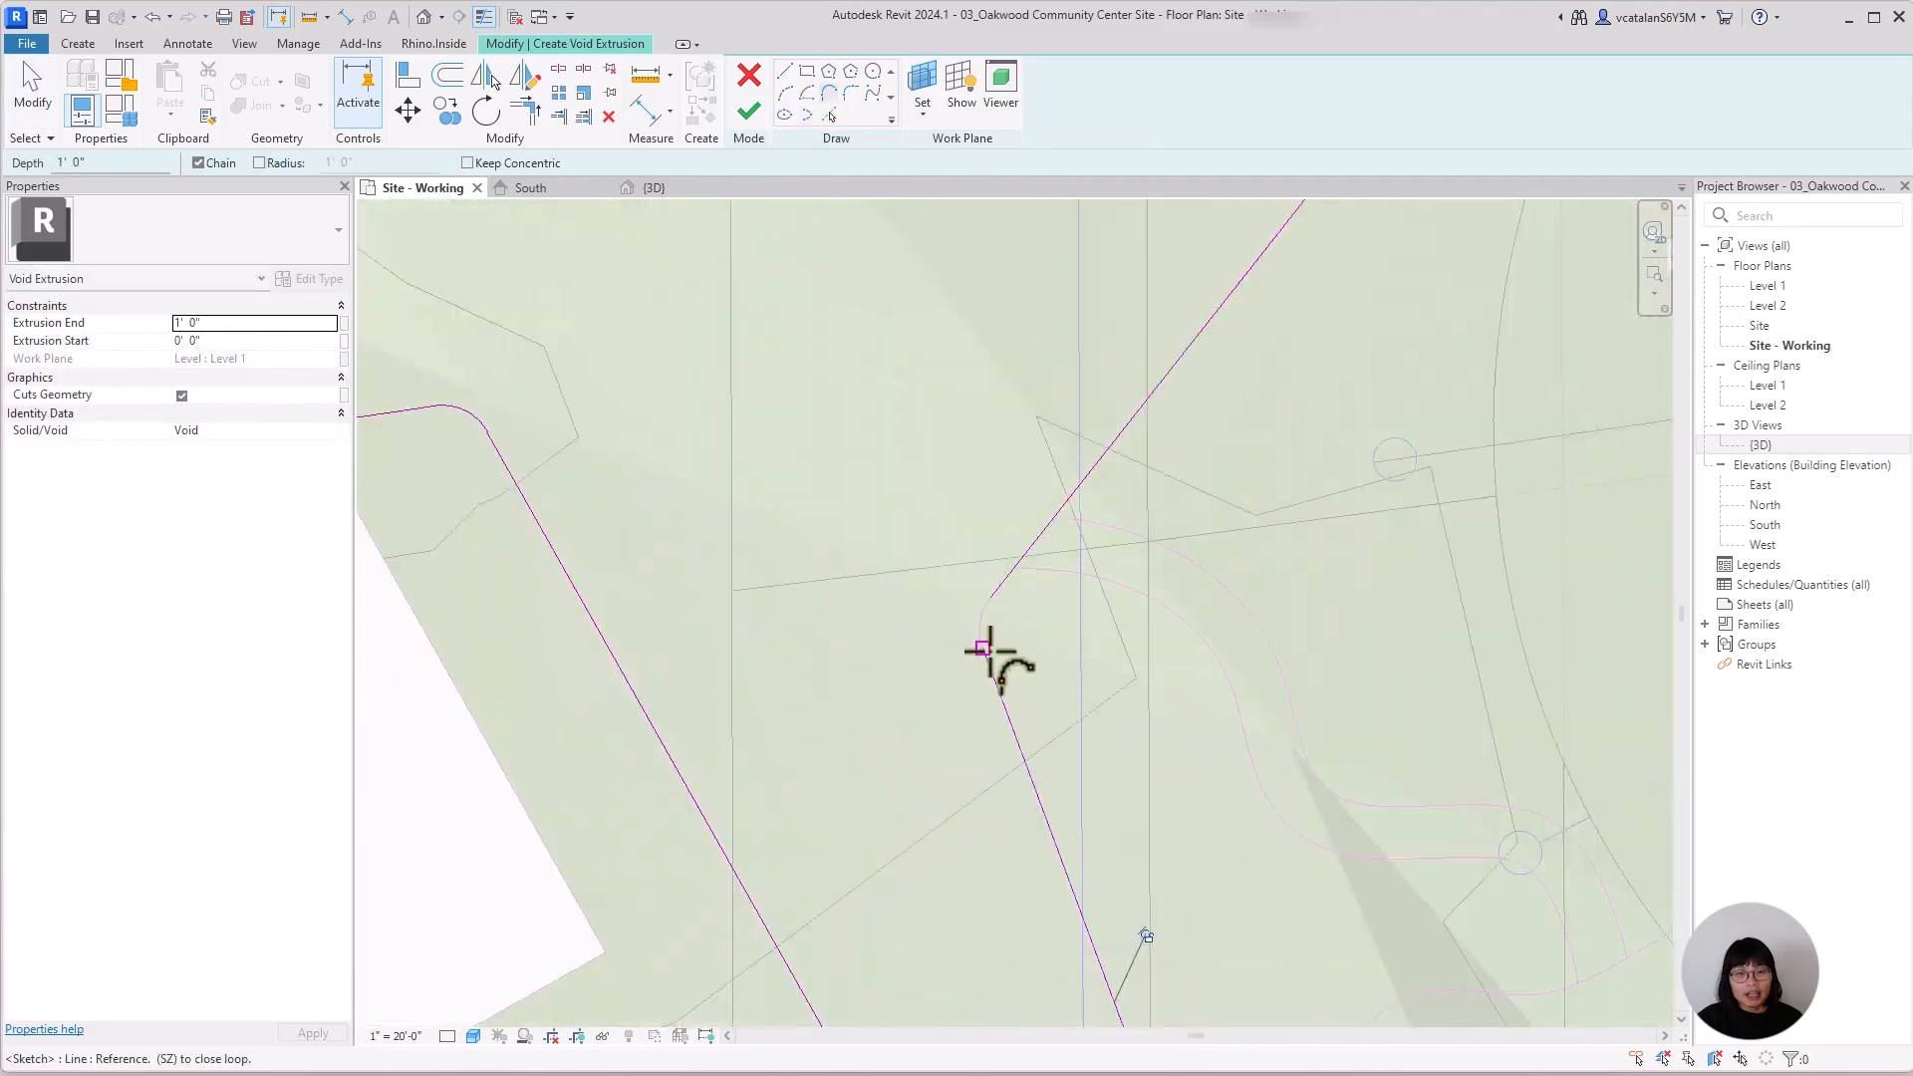
pyautogui.click(1217, 589)
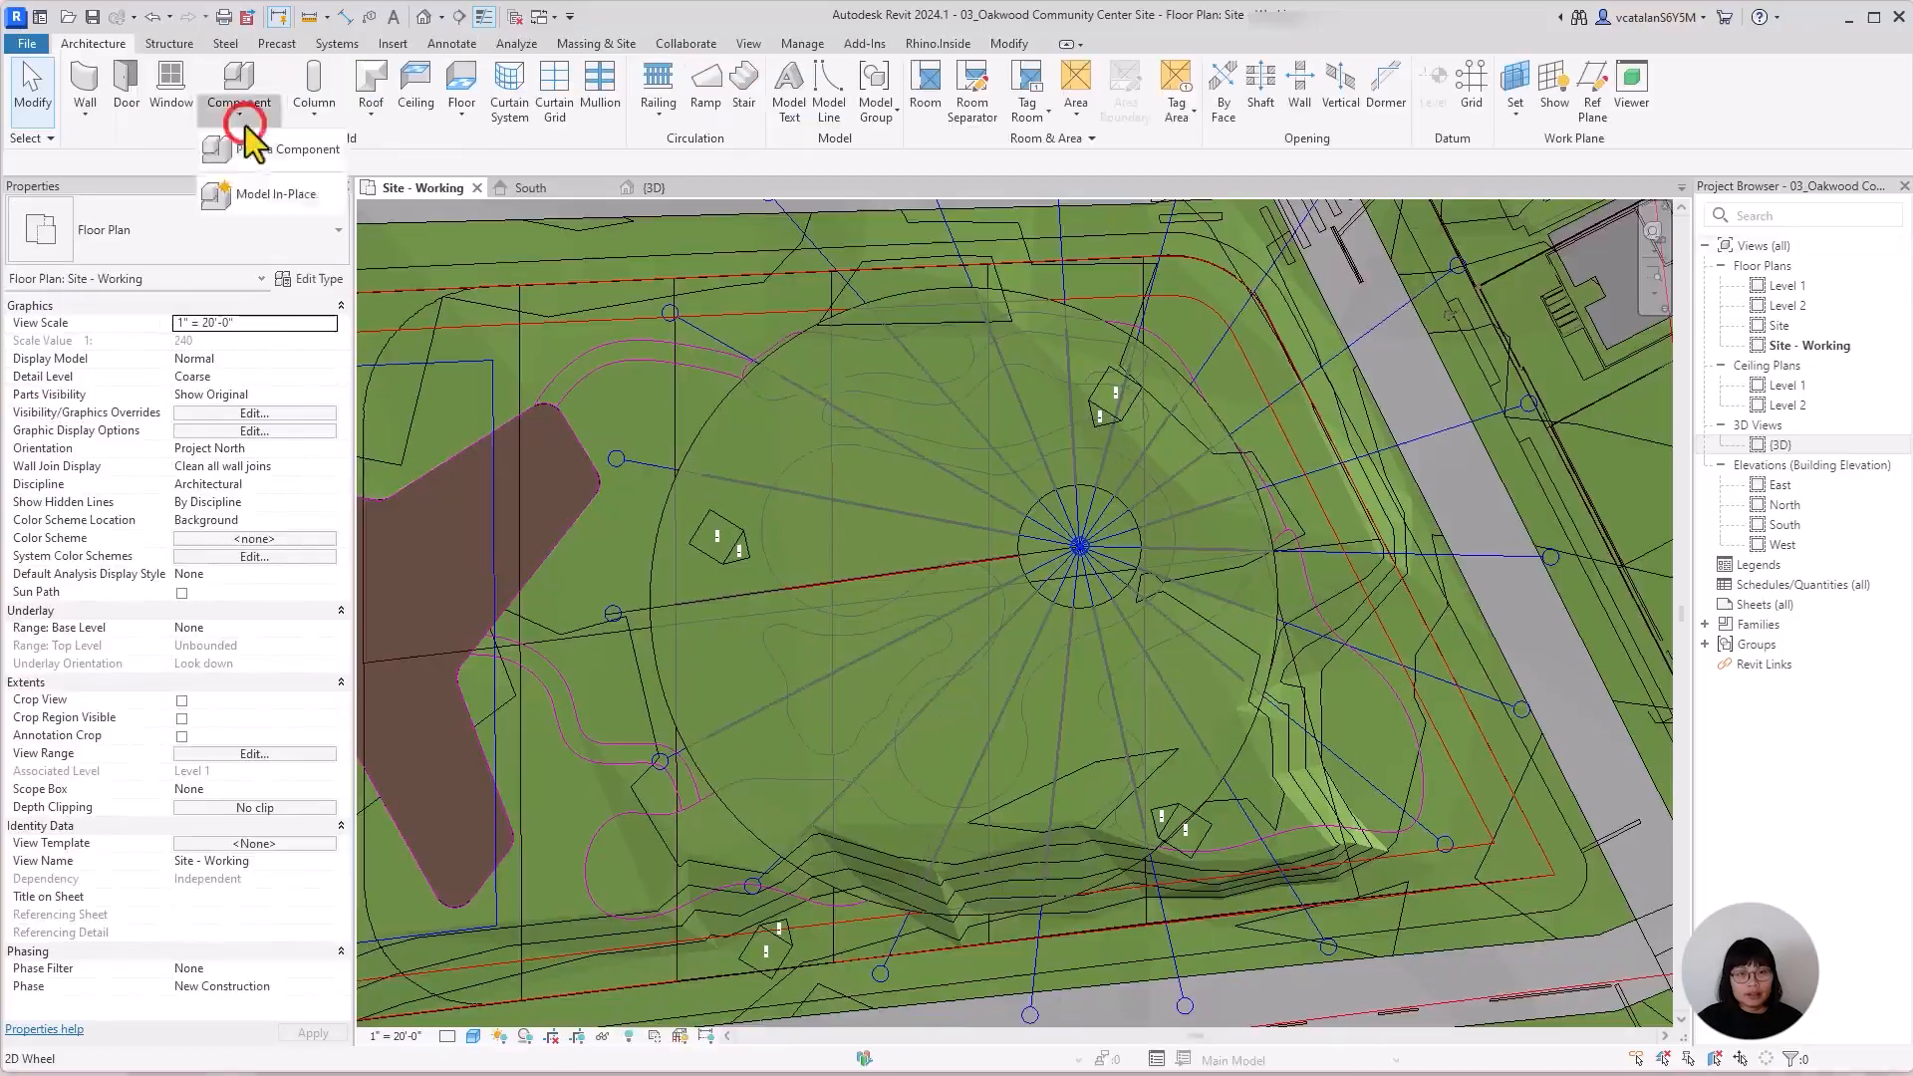
pyautogui.click(237, 125)
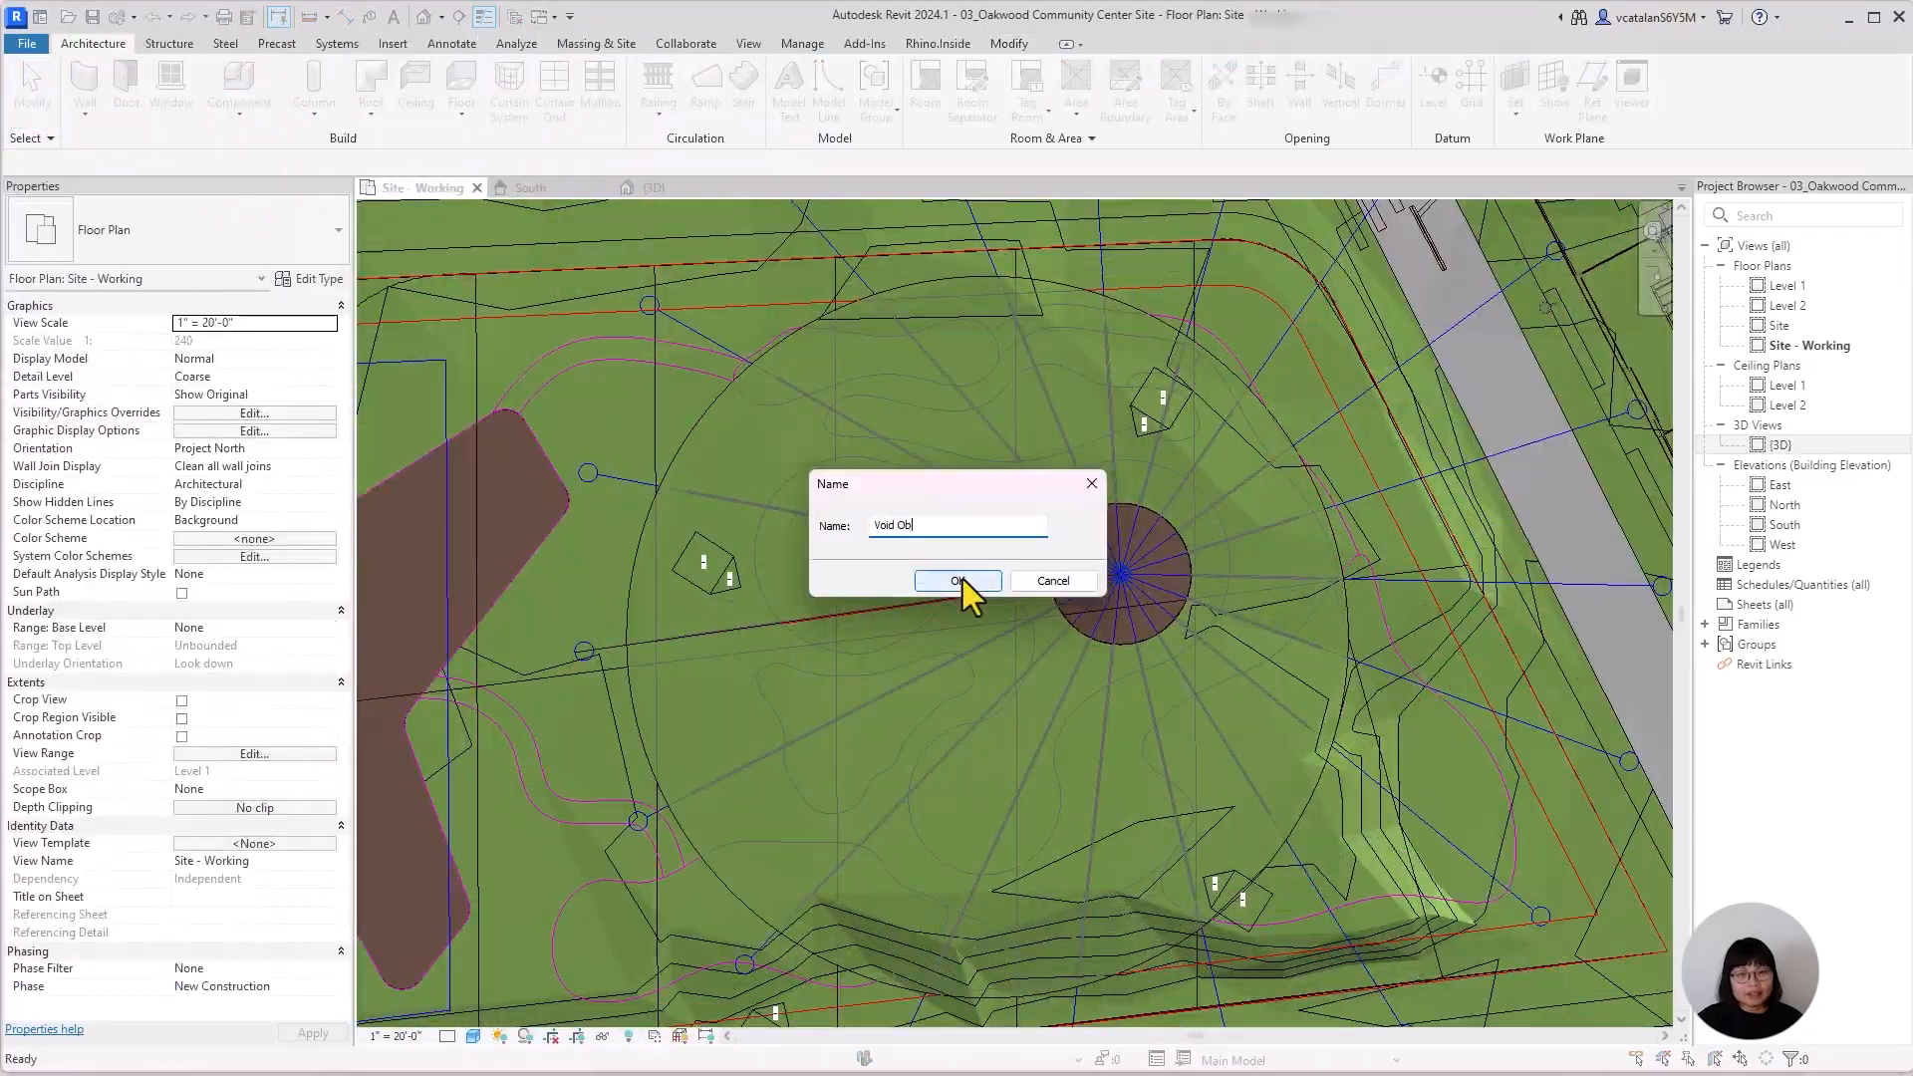
pyautogui.click(958, 580)
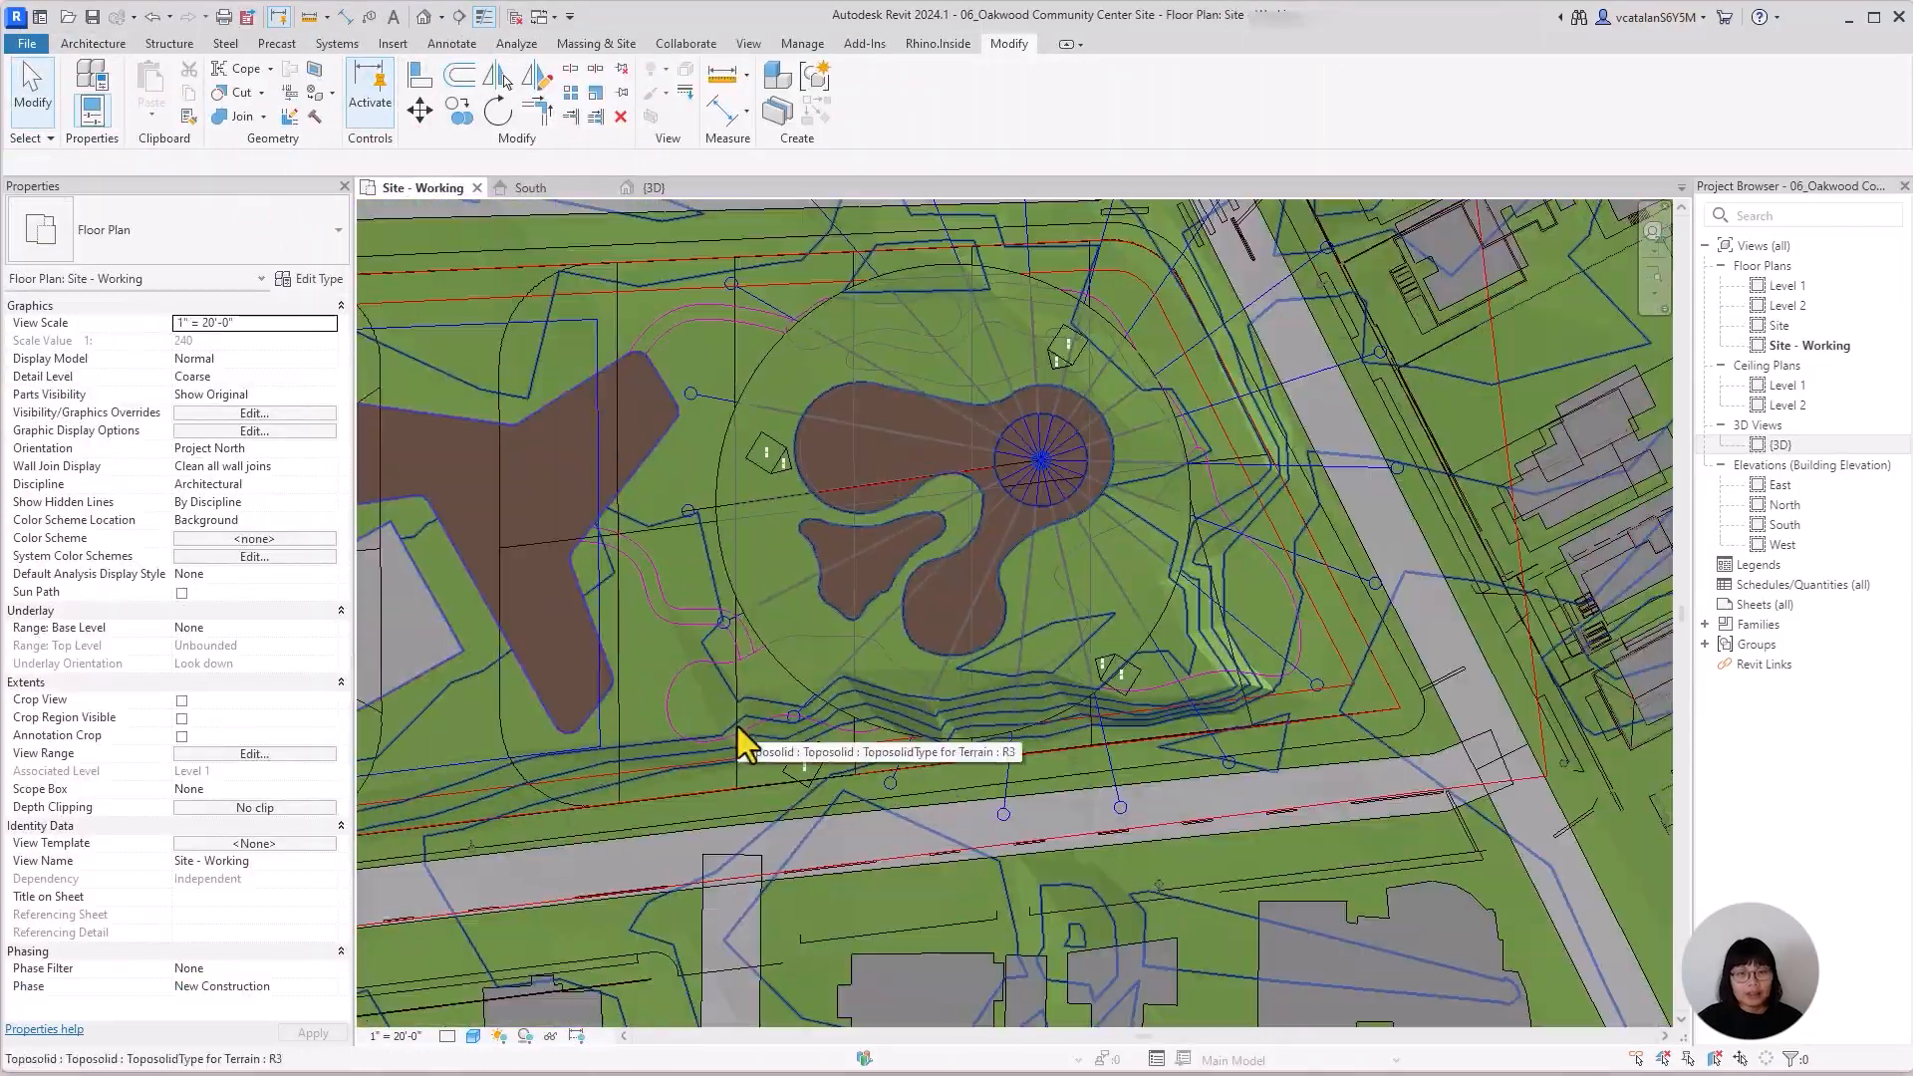
# Set the Site - Working plan's visual style to Hidden Line.
pyautogui.scroll(-5, 737, 726)
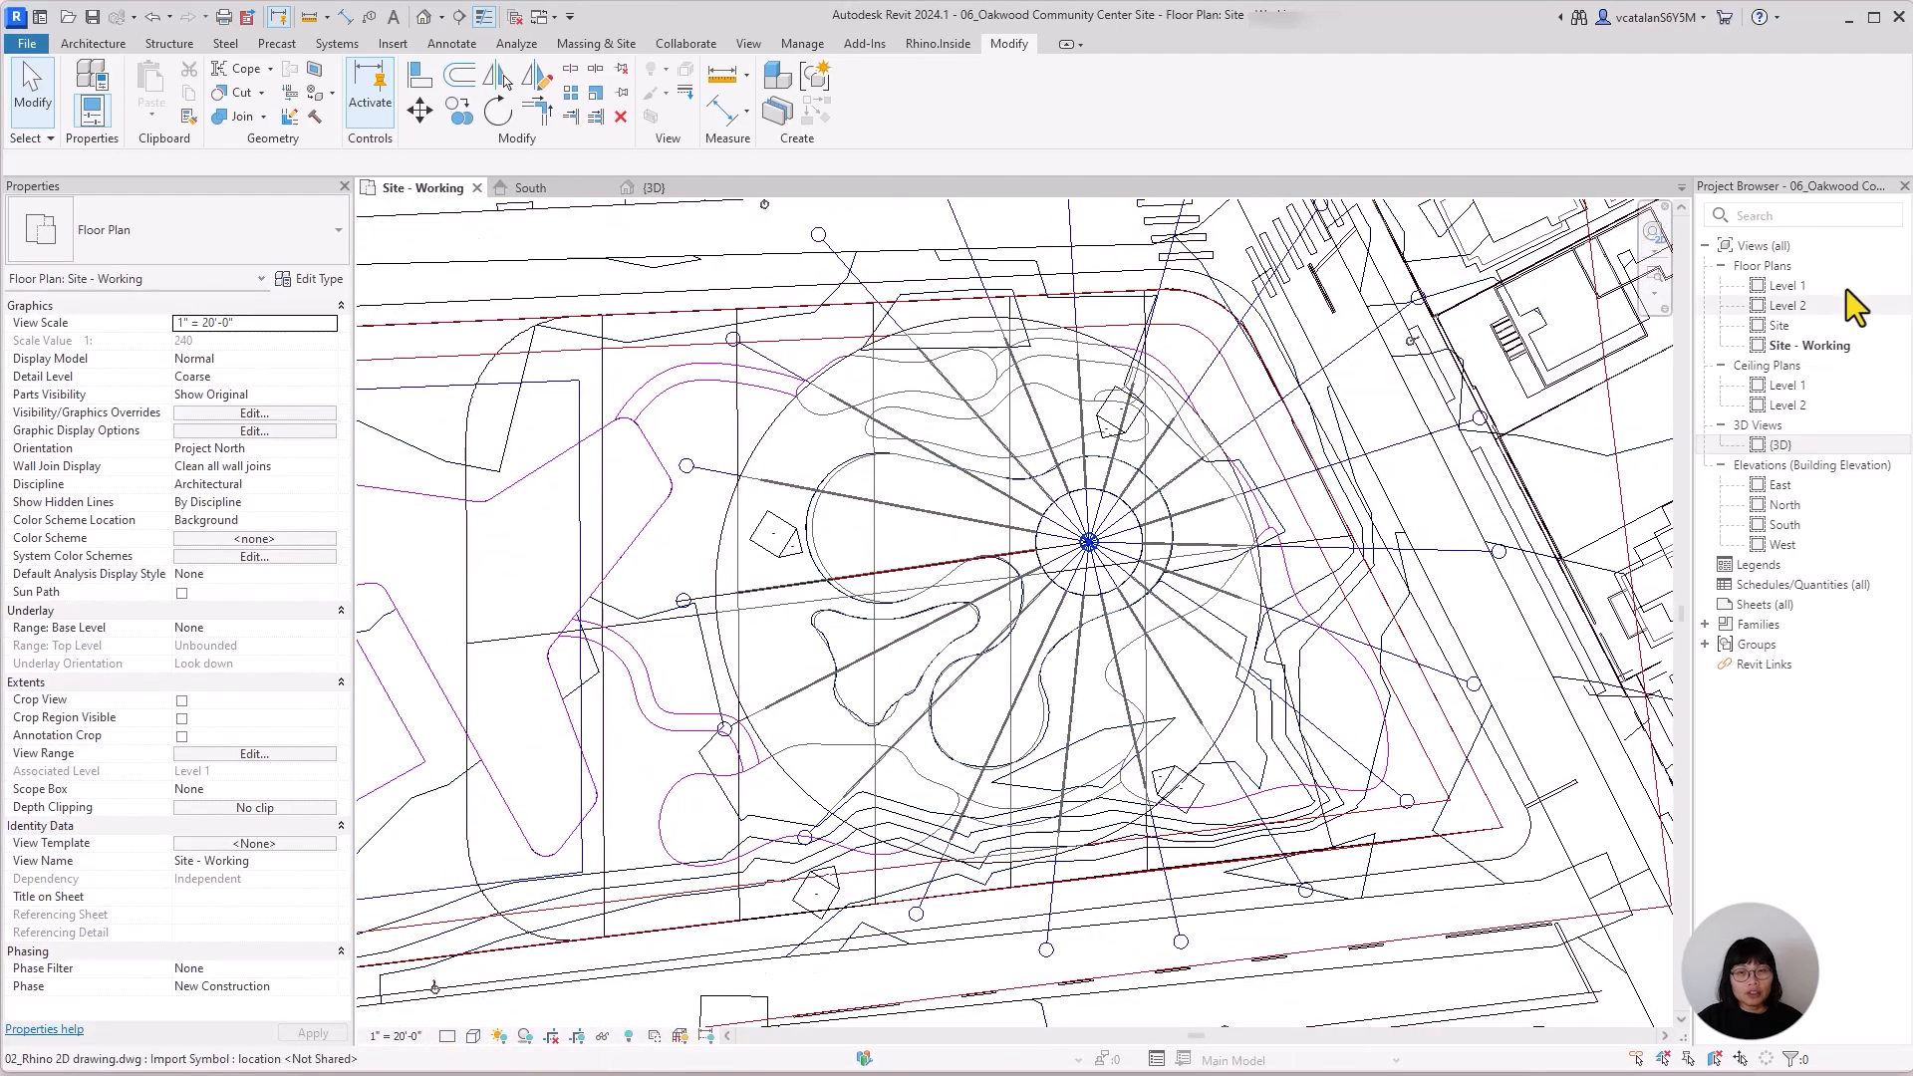
pyautogui.scroll(-3, 1252, 714)
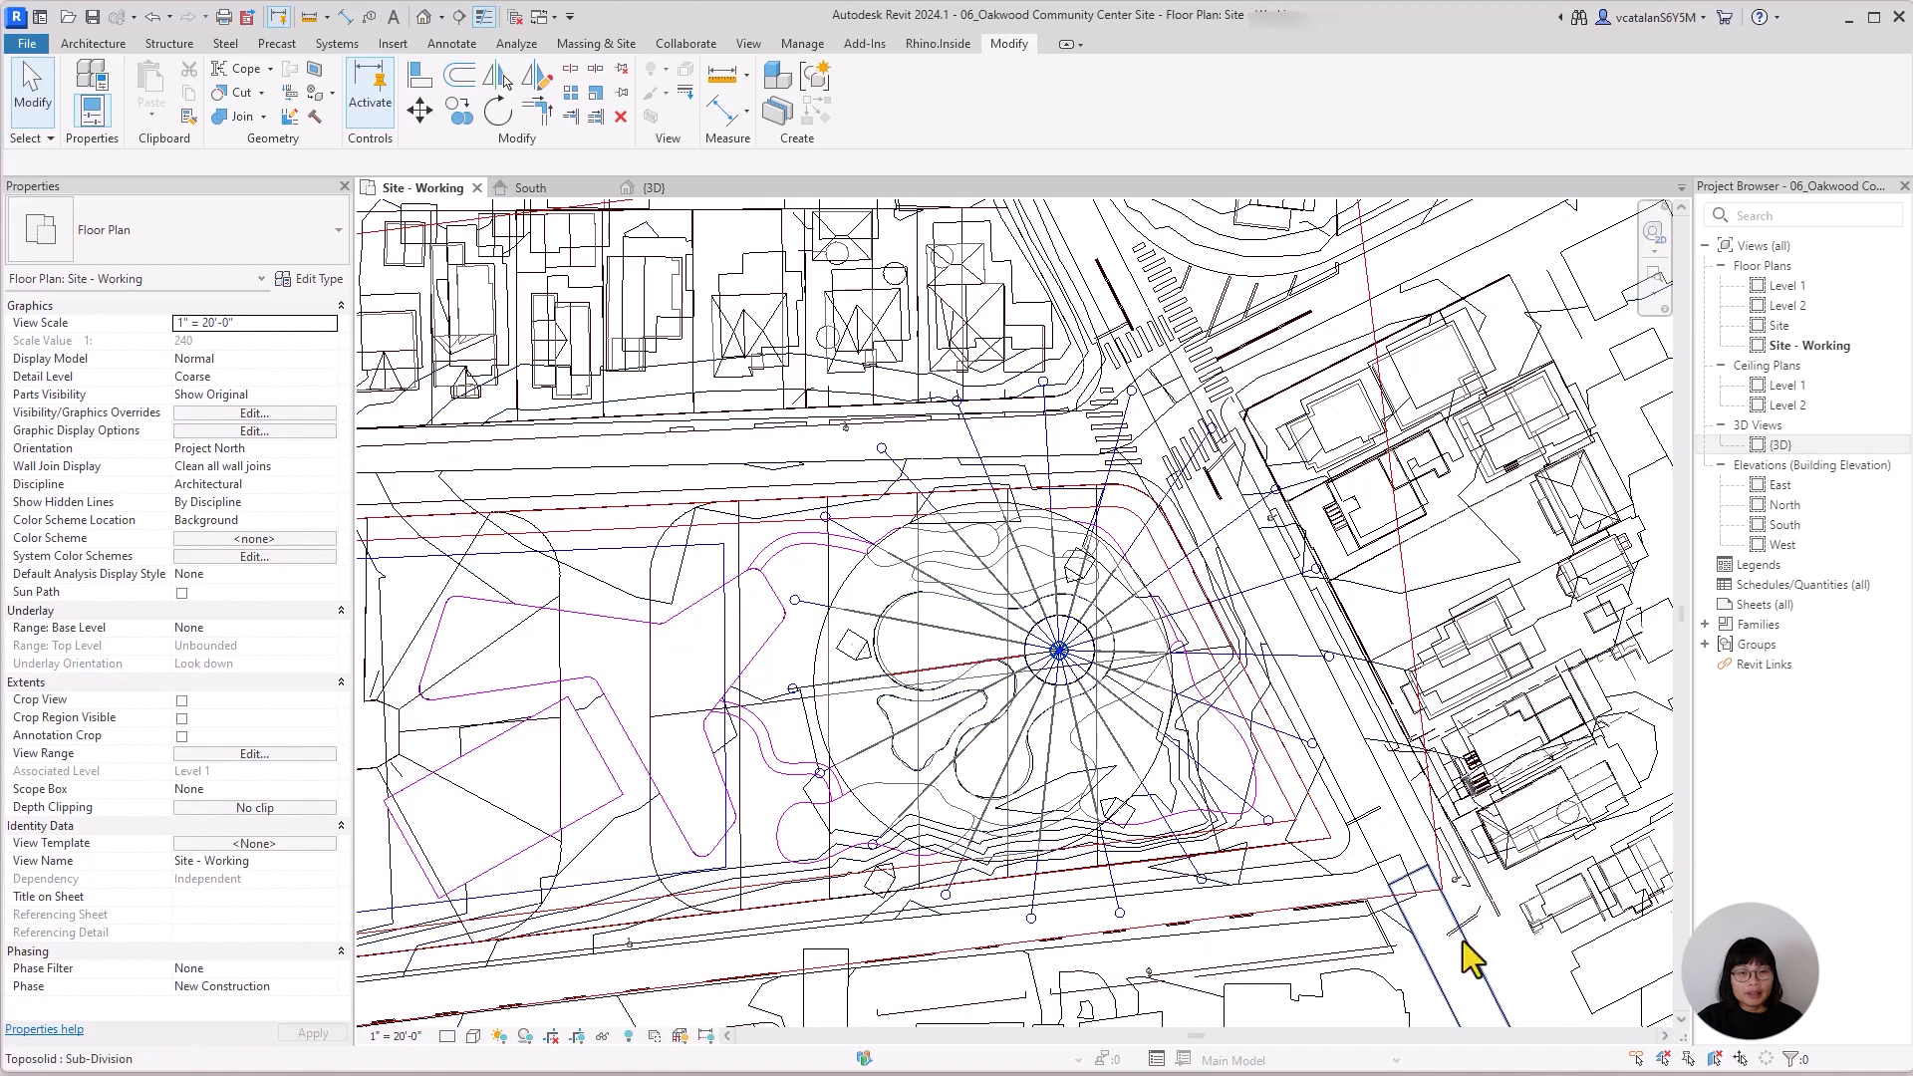
pyautogui.click(1856, 347)
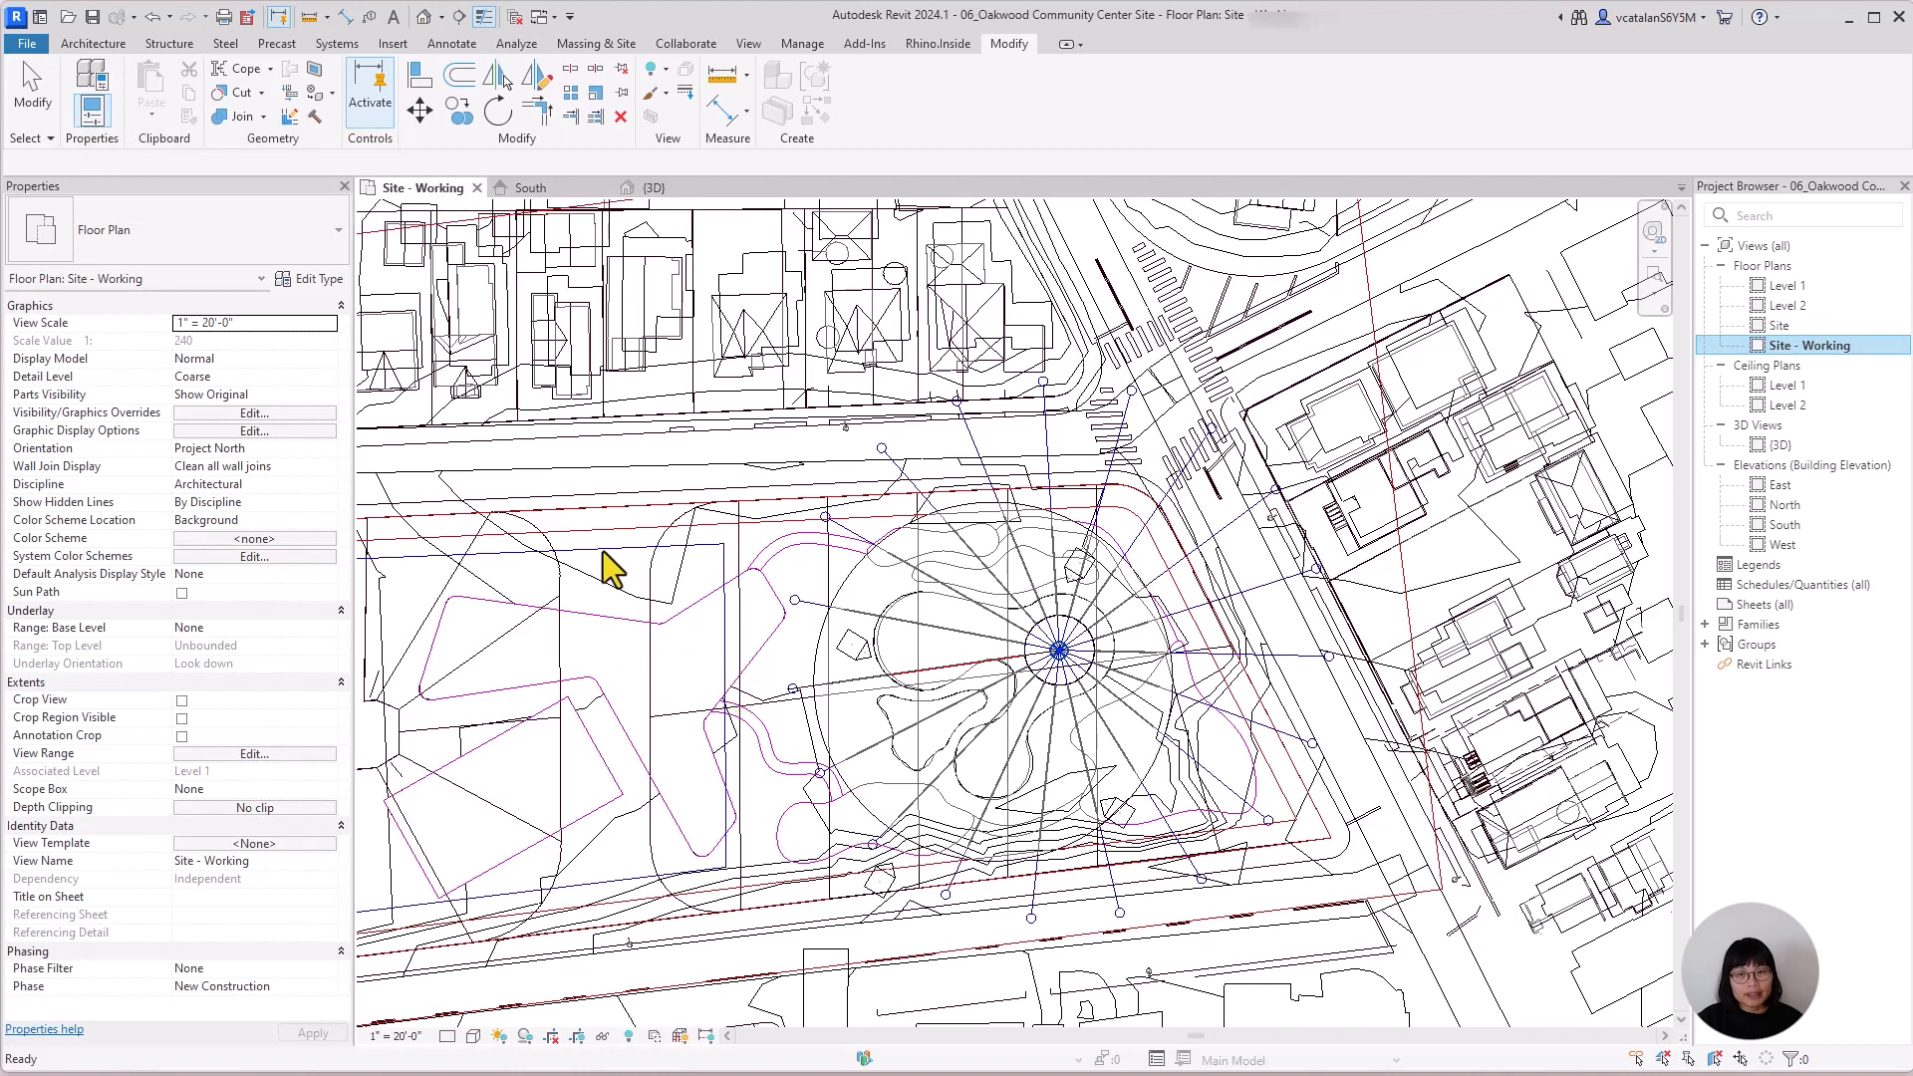
# Create grids clockwise around the circular area by picking the radial lines of the Rhino reference drawing in Site - Working.
pyautogui.click(106, 43)
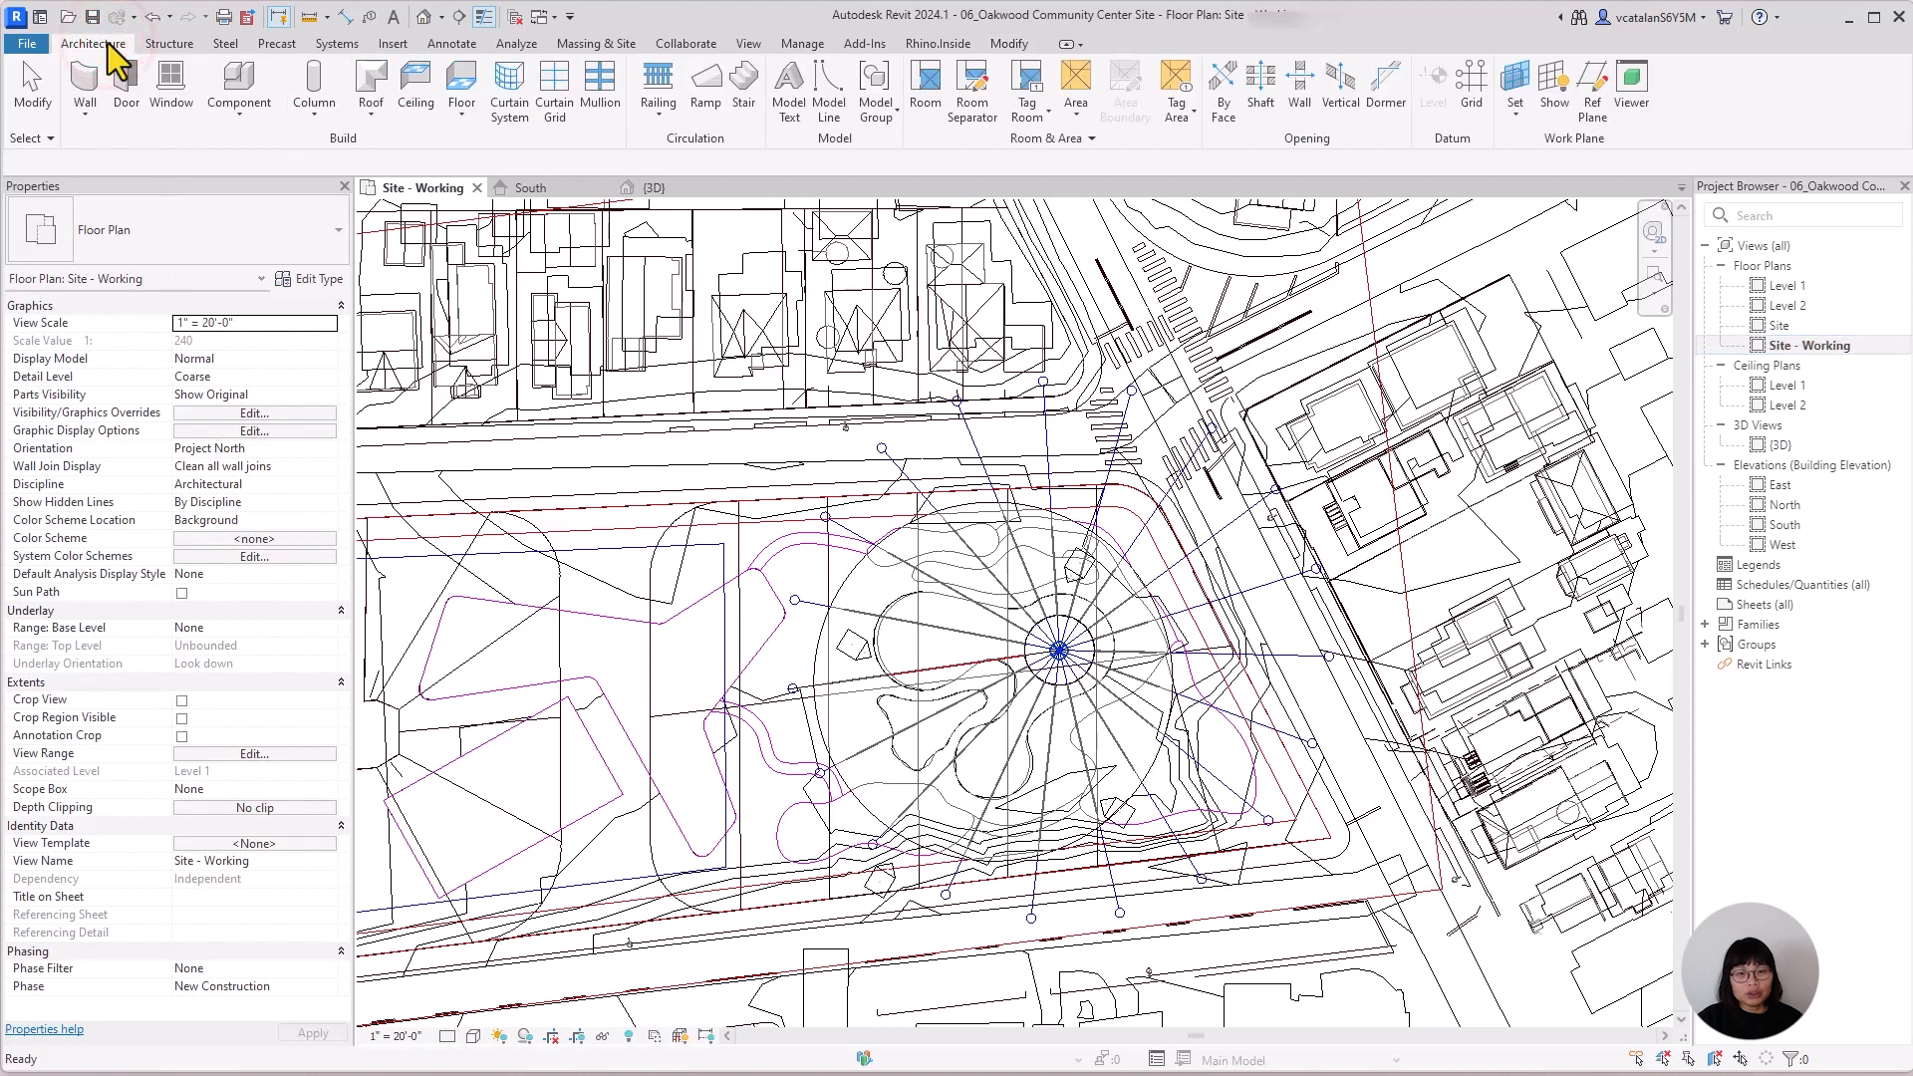
pyautogui.click(1485, 98)
pyautogui.click(914, 72)
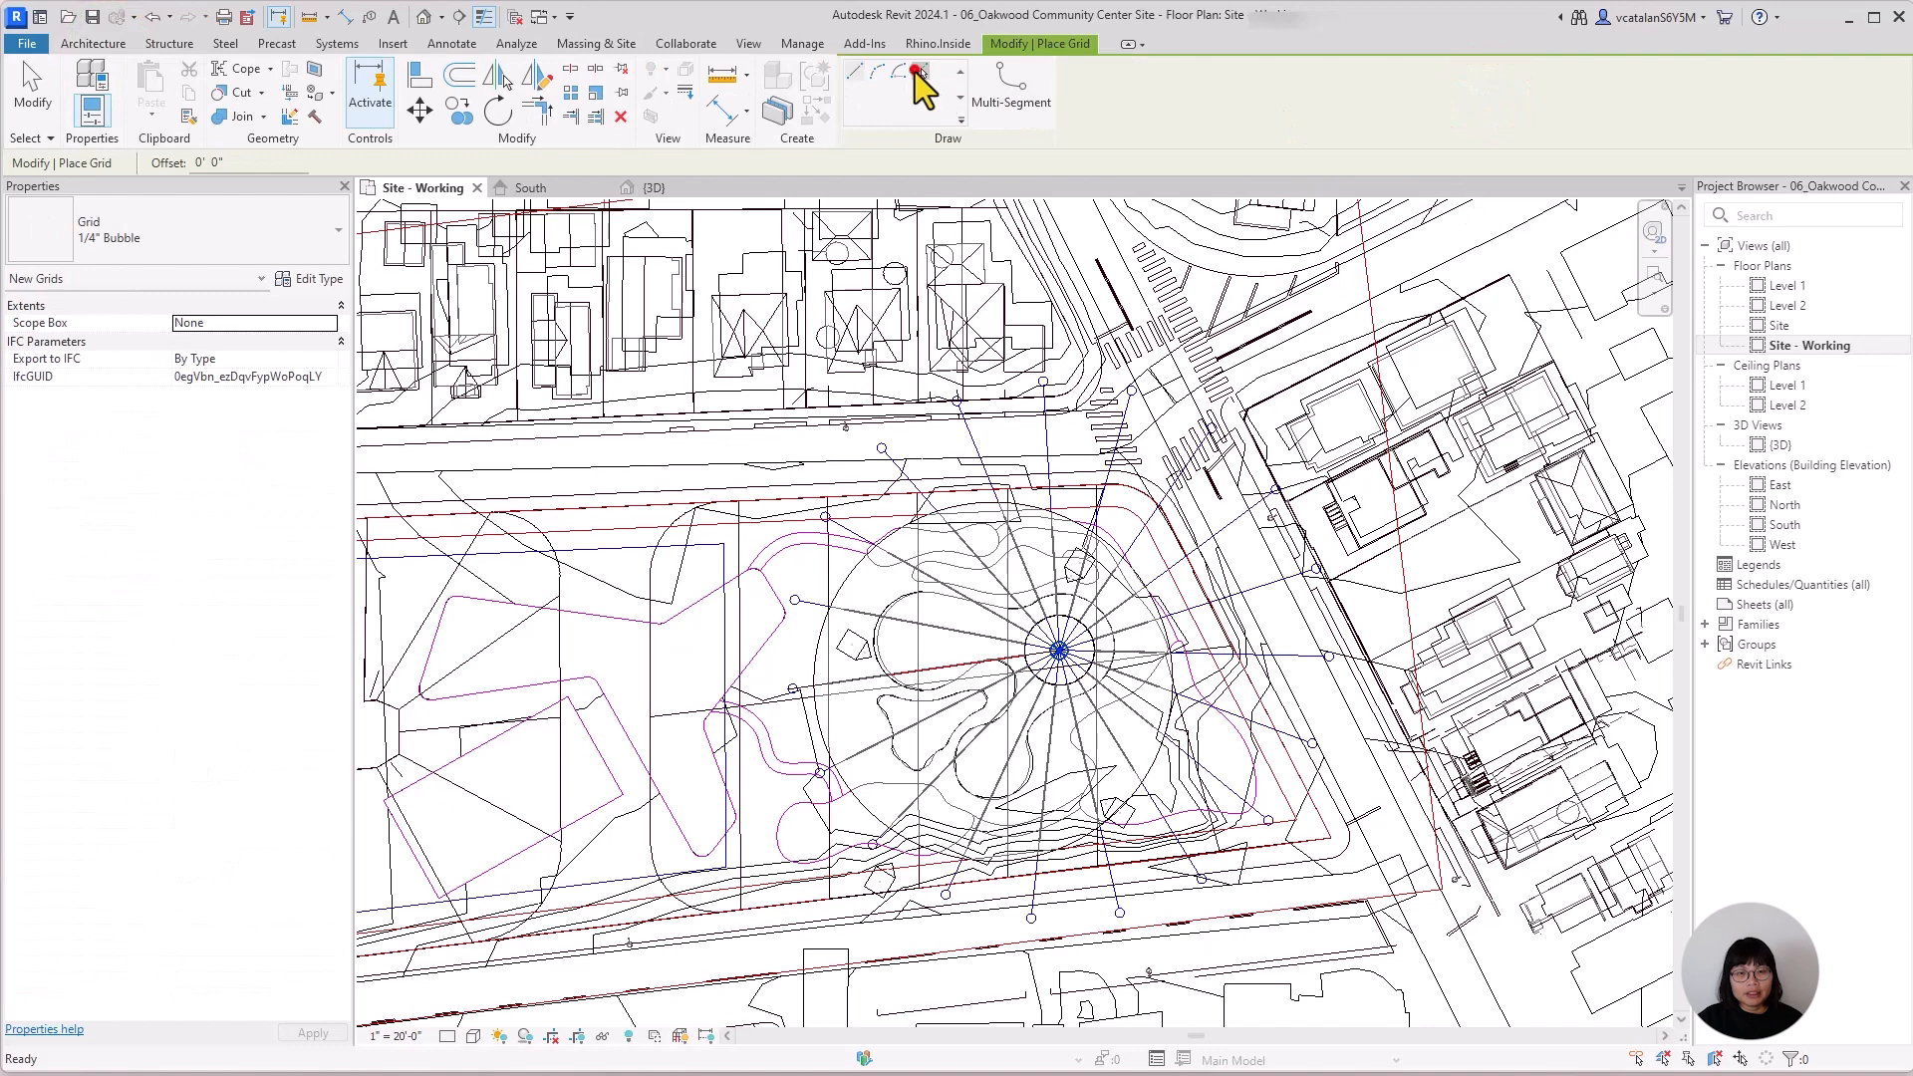
pyautogui.scroll(2, 889, 692)
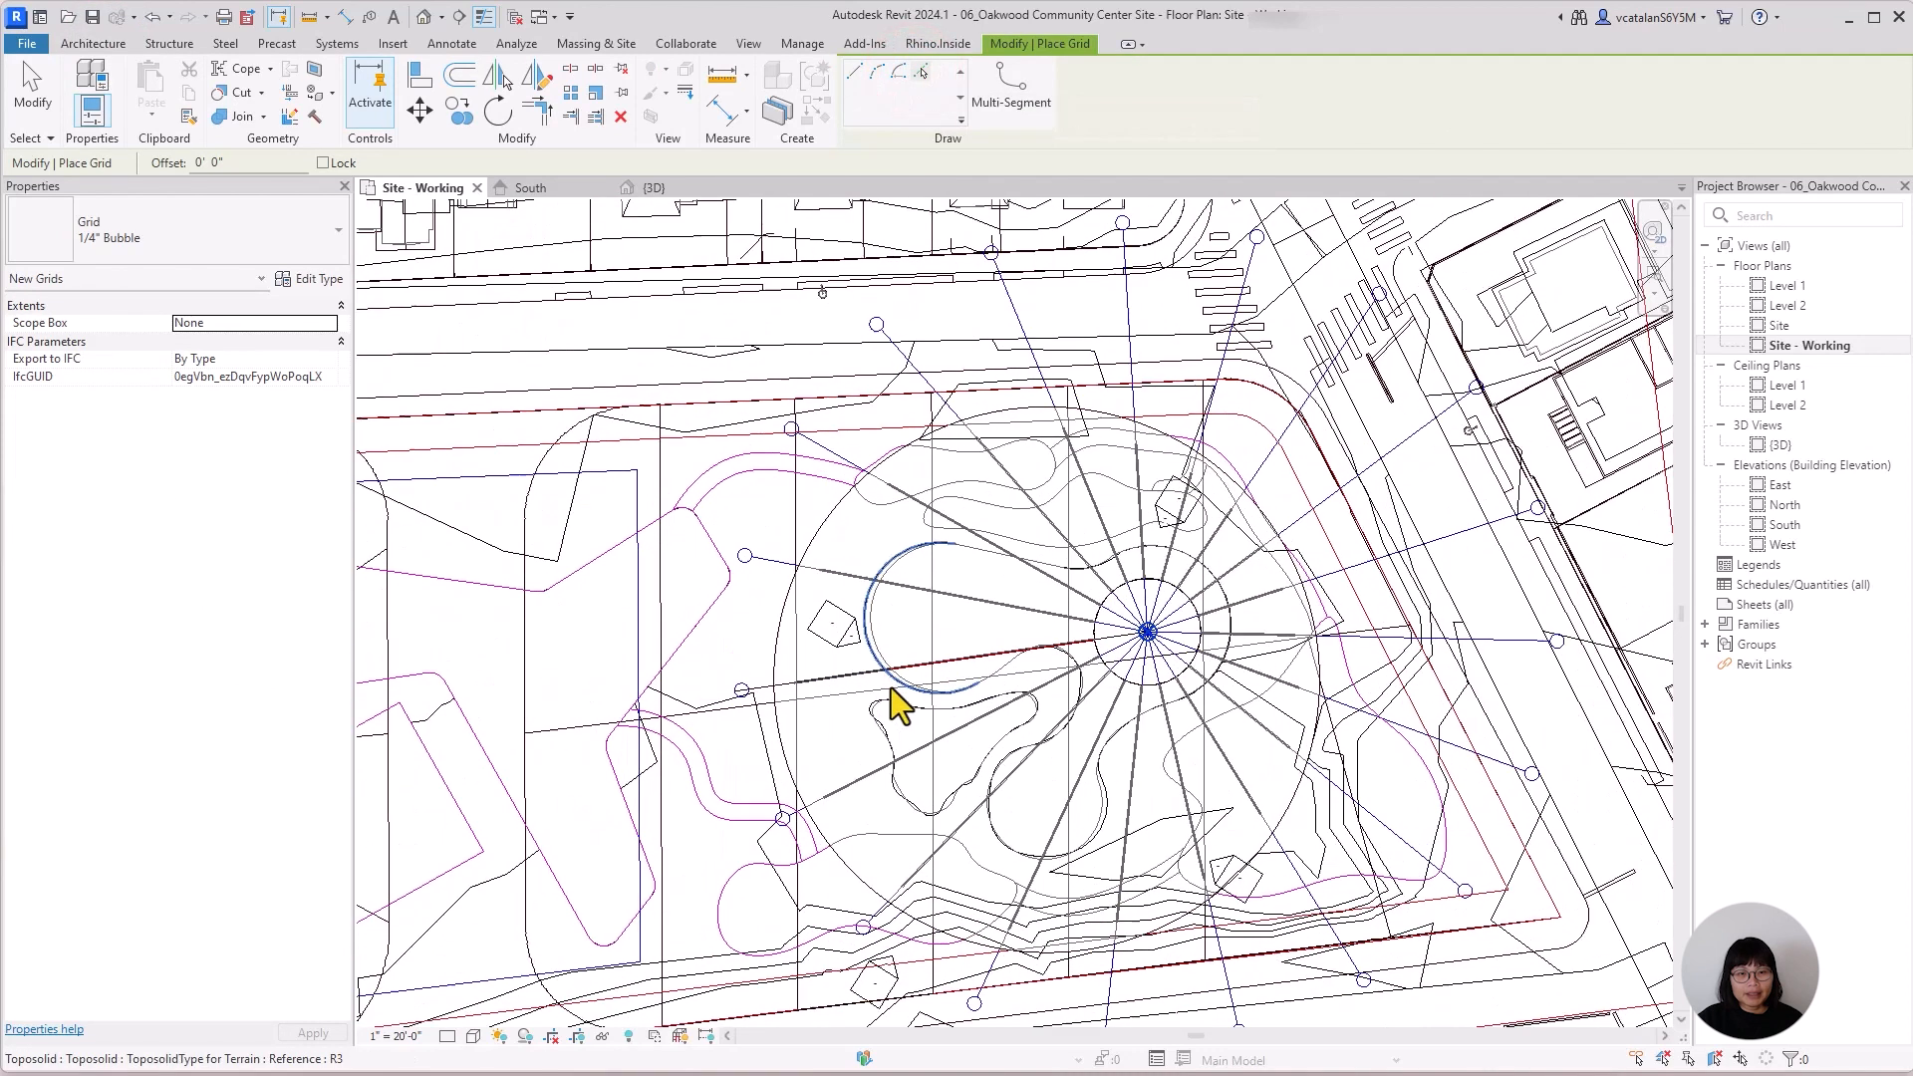
pyautogui.scroll(2, 891, 688)
pyautogui.click(734, 684)
pyautogui.click(772, 508)
pyautogui.click(812, 337)
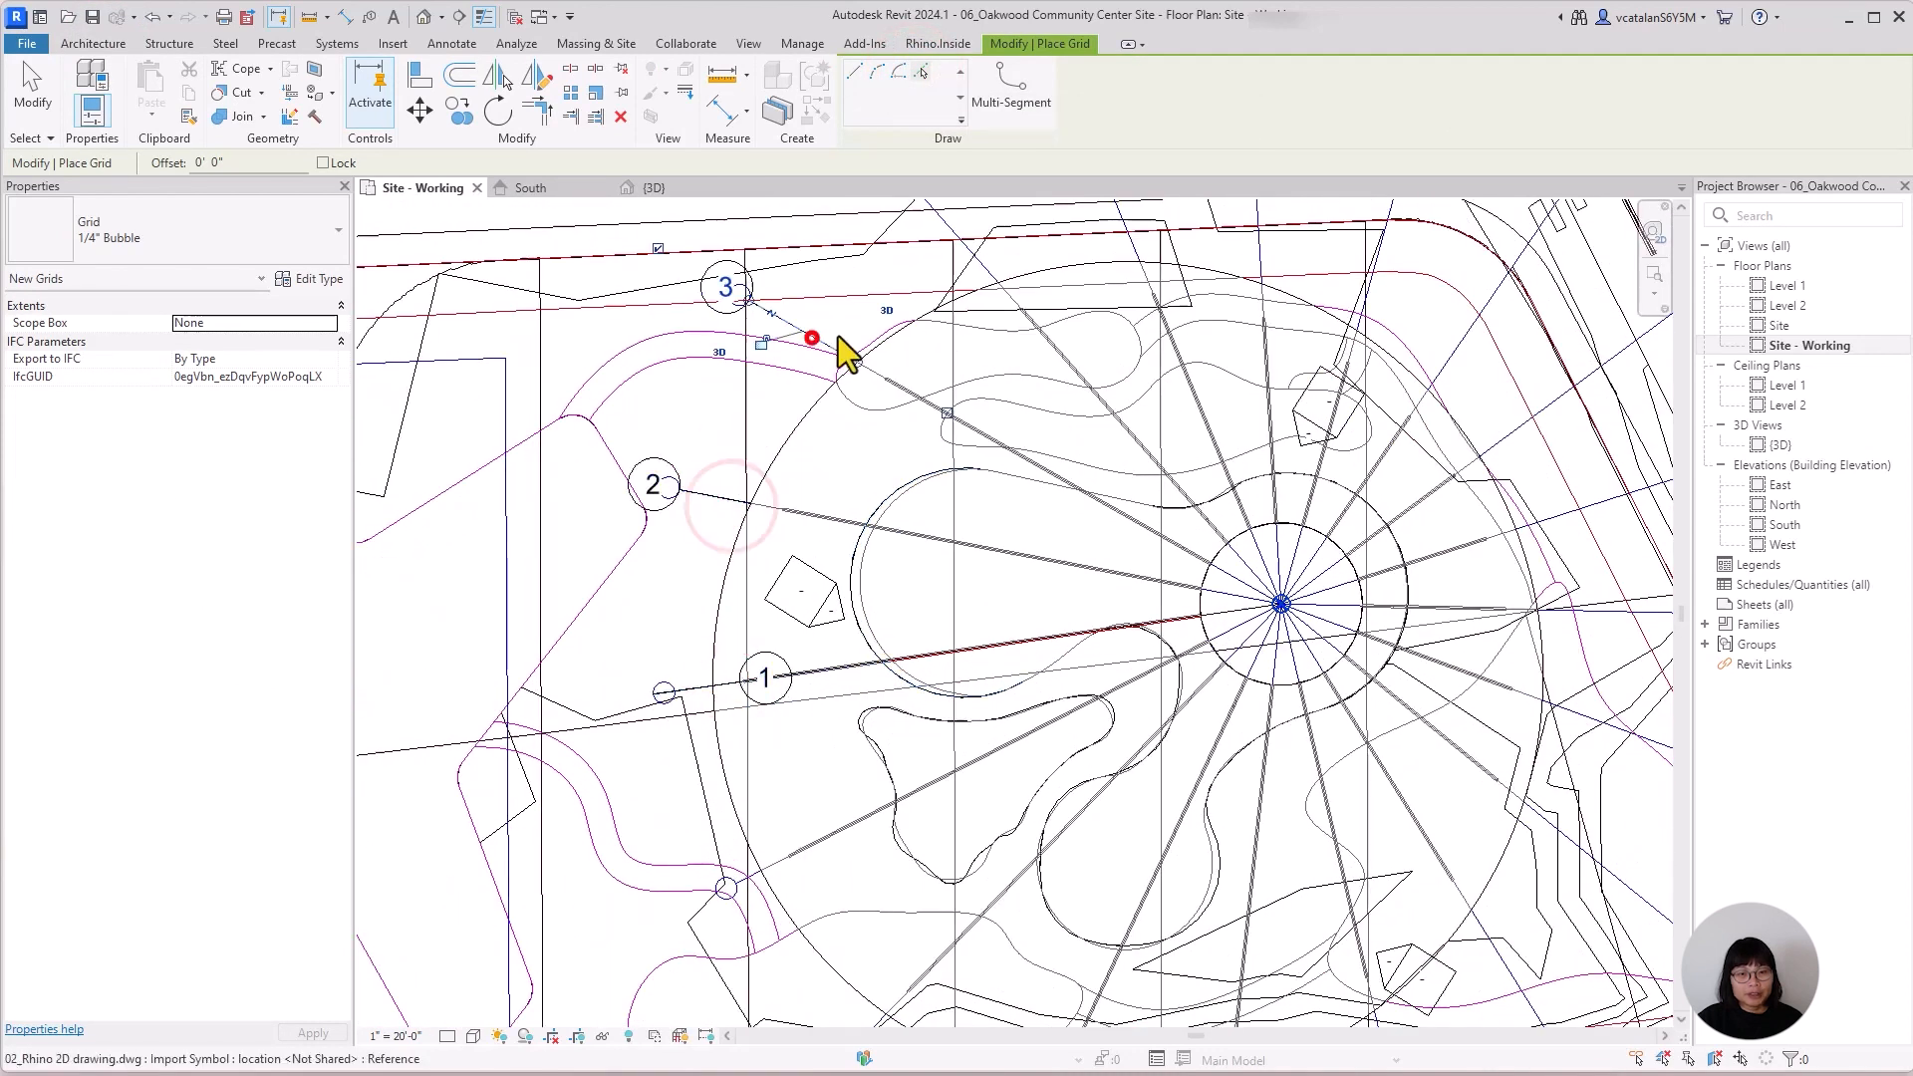
pyautogui.moveTo(957, 298); pyautogui.dragTo(803, 692, button='middle')
pyautogui.click(807, 633)
pyautogui.click(955, 578)
pyautogui.click(1104, 588)
pyautogui.click(1228, 610)
pyautogui.click(1356, 507)
pyautogui.click(1396, 590)
pyautogui.click(1412, 682)
pyautogui.click(1295, 939)
pyautogui.click(1094, 984)
pyautogui.click(905, 906)
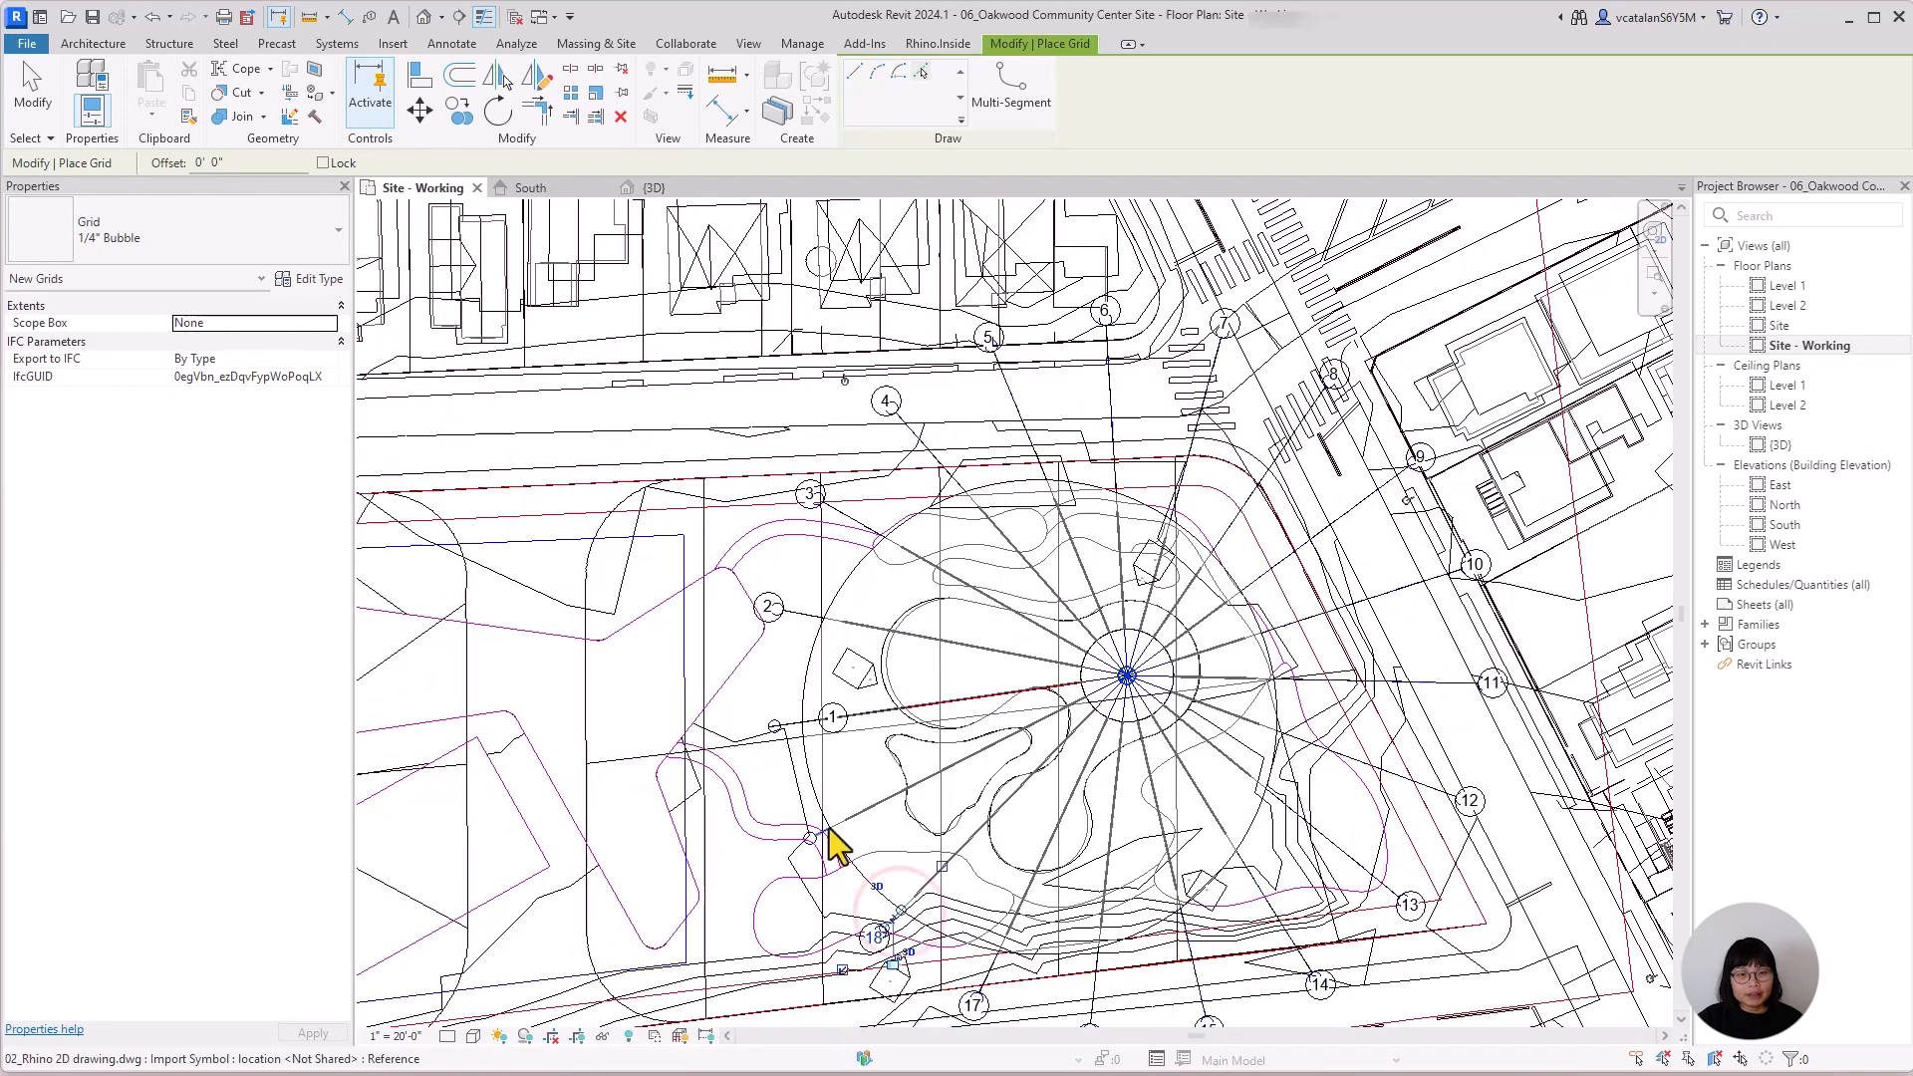
# In the Level 1 plan, extend the inner ends of the radial grids to their common point at the circle's centre.
pyautogui.doubleClick(1807, 289)
pyautogui.moveTo(669, 545); pyautogui.dragTo(987, 606)
pyautogui.click(633, 657)
pyautogui.moveTo(660, 654); pyautogui.dragTo(987, 606)
pyautogui.moveTo(731, 459); pyautogui.dragTo(987, 606)
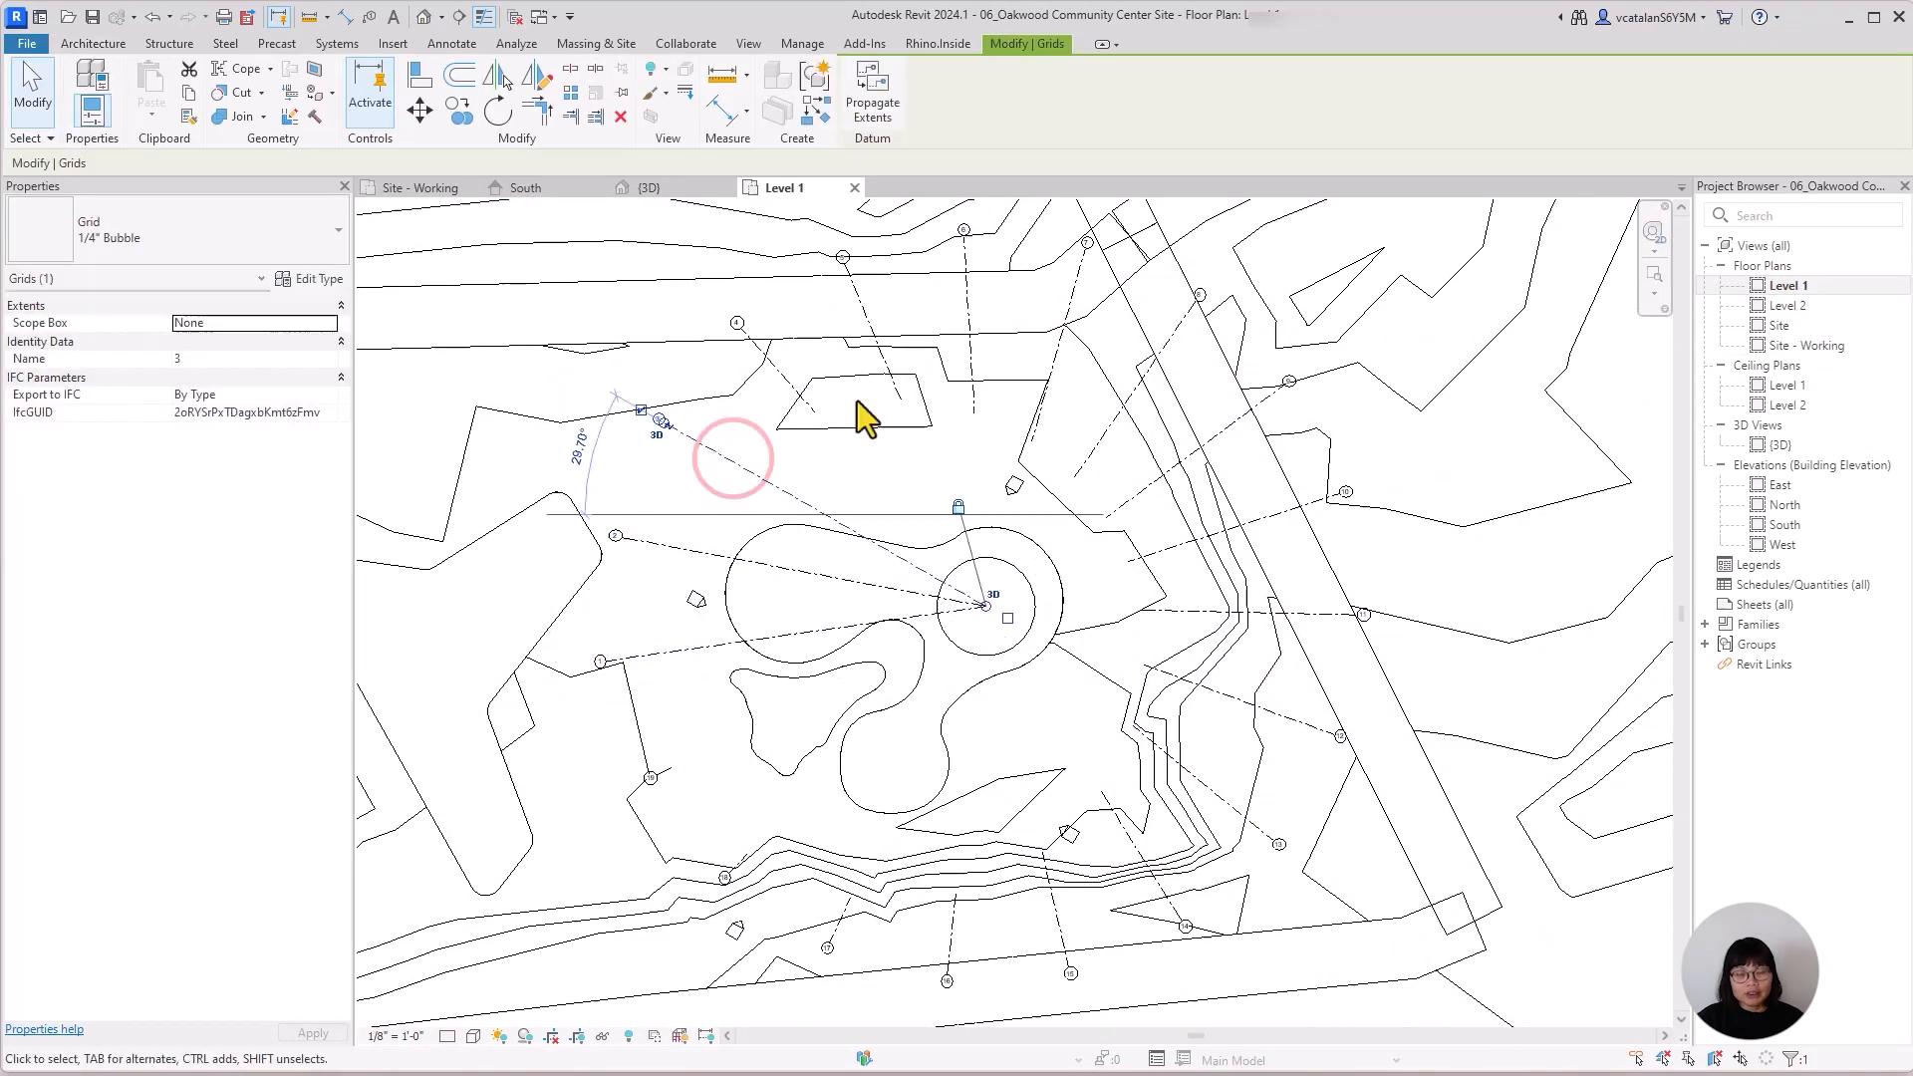
pyautogui.scroll(3, 972, 506)
pyautogui.moveTo(696, 341); pyautogui.dragTo(996, 681)
pyautogui.moveTo(847, 320); pyautogui.dragTo(995, 681)
pyautogui.moveTo(975, 342); pyautogui.dragTo(996, 681)
pyautogui.moveTo(1077, 393); pyautogui.dragTo(995, 682)
pyautogui.moveTo(1153, 455); pyautogui.dragTo(995, 682)
pyautogui.moveTo(1208, 526); pyautogui.dragTo(995, 682)
pyautogui.moveTo(1246, 602); pyautogui.dragTo(996, 682)
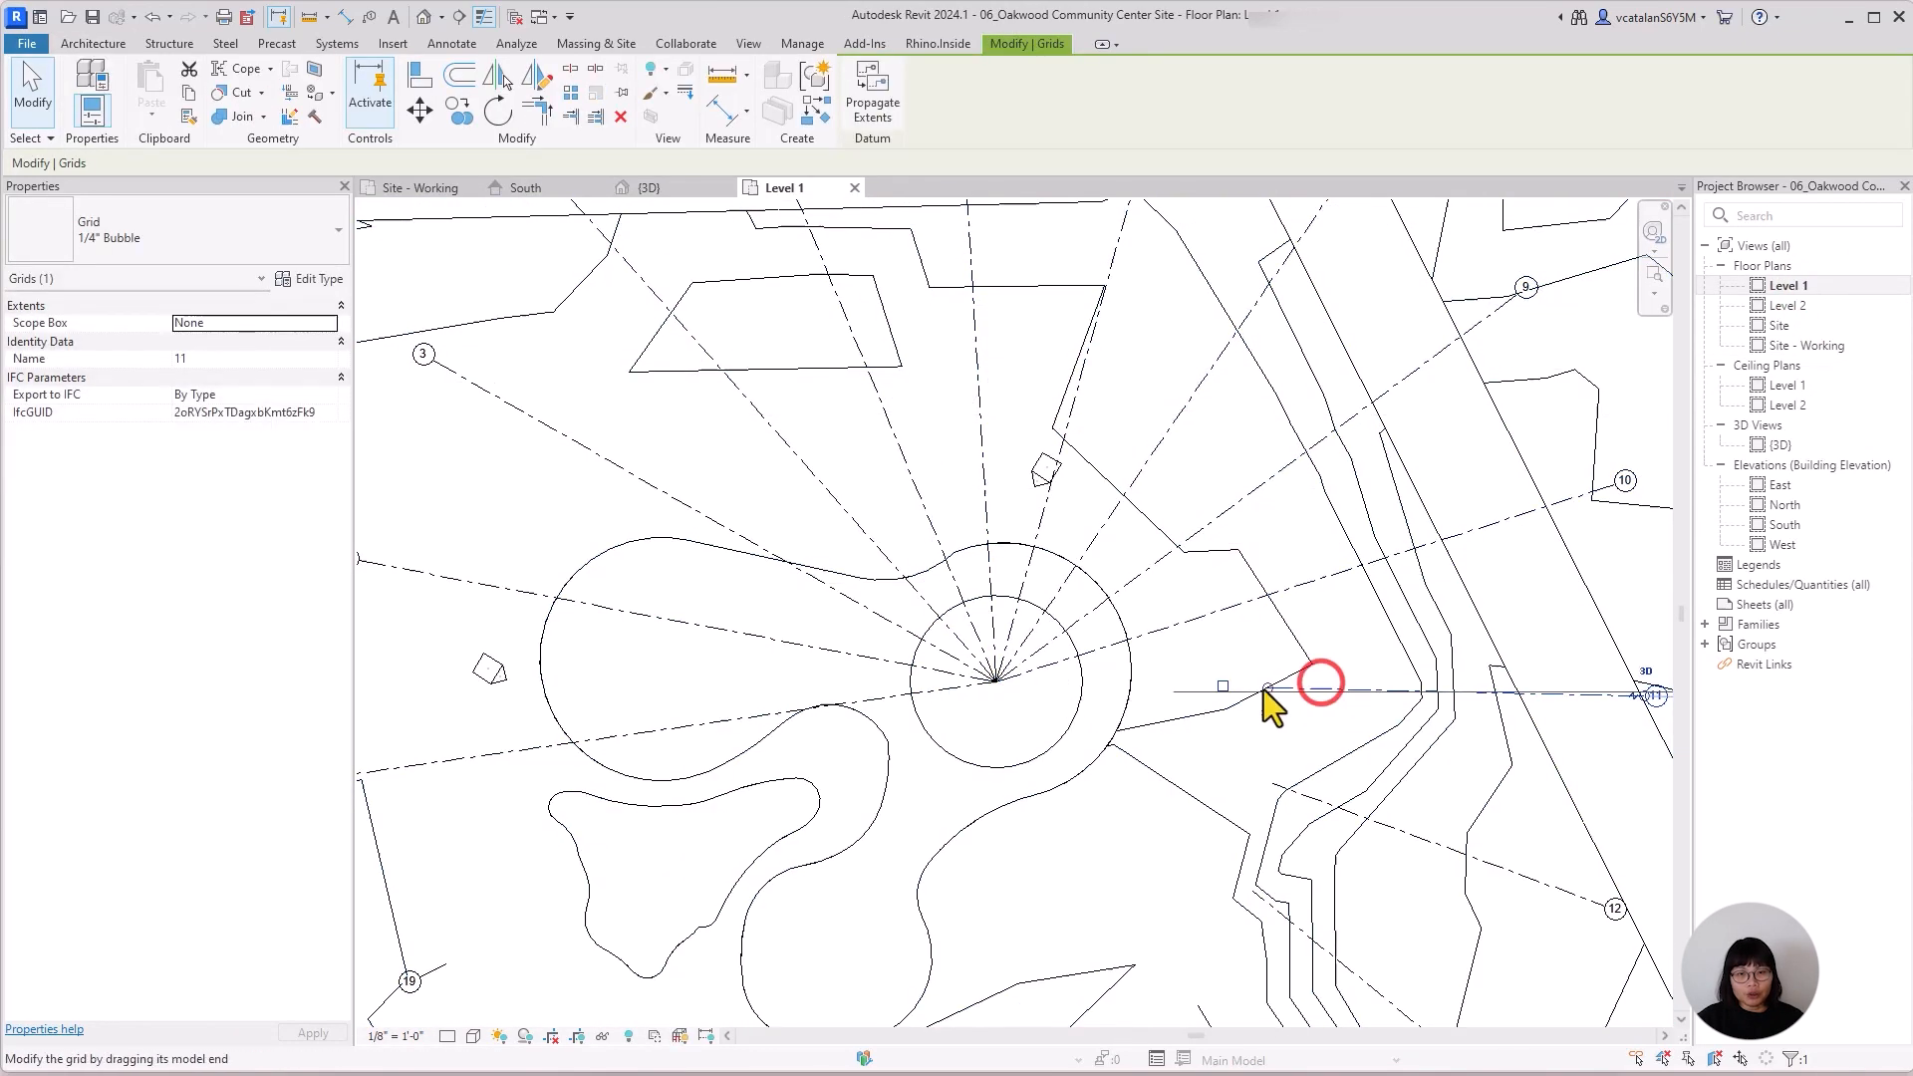
pyautogui.moveTo(698, 867); pyautogui.dragTo(966, 588, button='middle')
pyautogui.moveTo(714, 685); pyautogui.dragTo(1265, 402)
pyautogui.moveTo(835, 848); pyautogui.dragTo(1265, 402)
pyautogui.moveTo(1466, 727); pyautogui.dragTo(1265, 403)
pyautogui.click(1648, 724)
pyautogui.moveTo(1522, 611); pyautogui.dragTo(1265, 402)
pyautogui.scroll(-3, 994, 839)
# Close the South and Level 1 views and toggle grid 1's bubble visibility in the Site - Working plan.
pyautogui.click(605, 188)
pyautogui.click(730, 187)
pyautogui.click(636, 751)
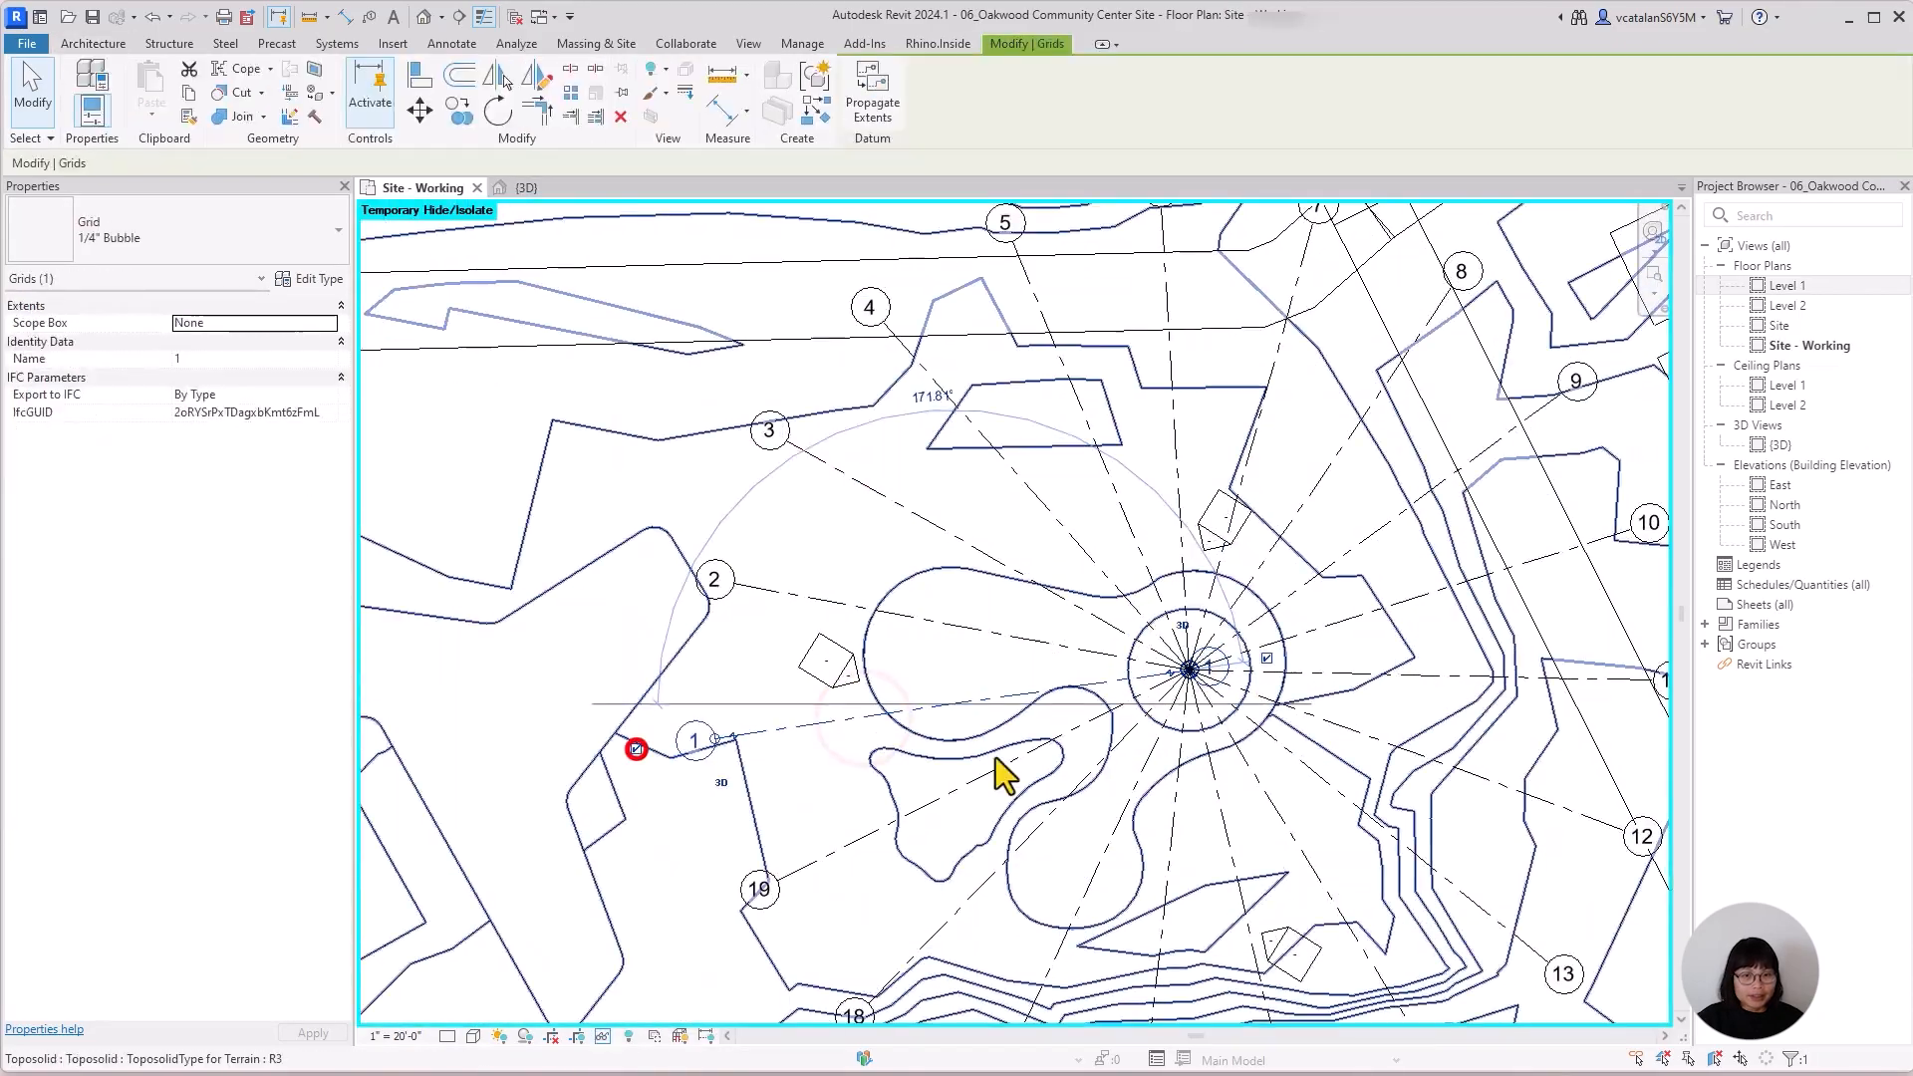
pyautogui.scroll(5, 774, 747)
pyautogui.moveTo(859, 798)
pyautogui.mouseDown(button='middle')
pyautogui.moveTo(873, 790)
pyautogui.moveTo(827, 788)
pyautogui.moveTo(843, 773)
pyautogui.mouseUp(button='middle')
pyautogui.scroll(-2, 845, 740)
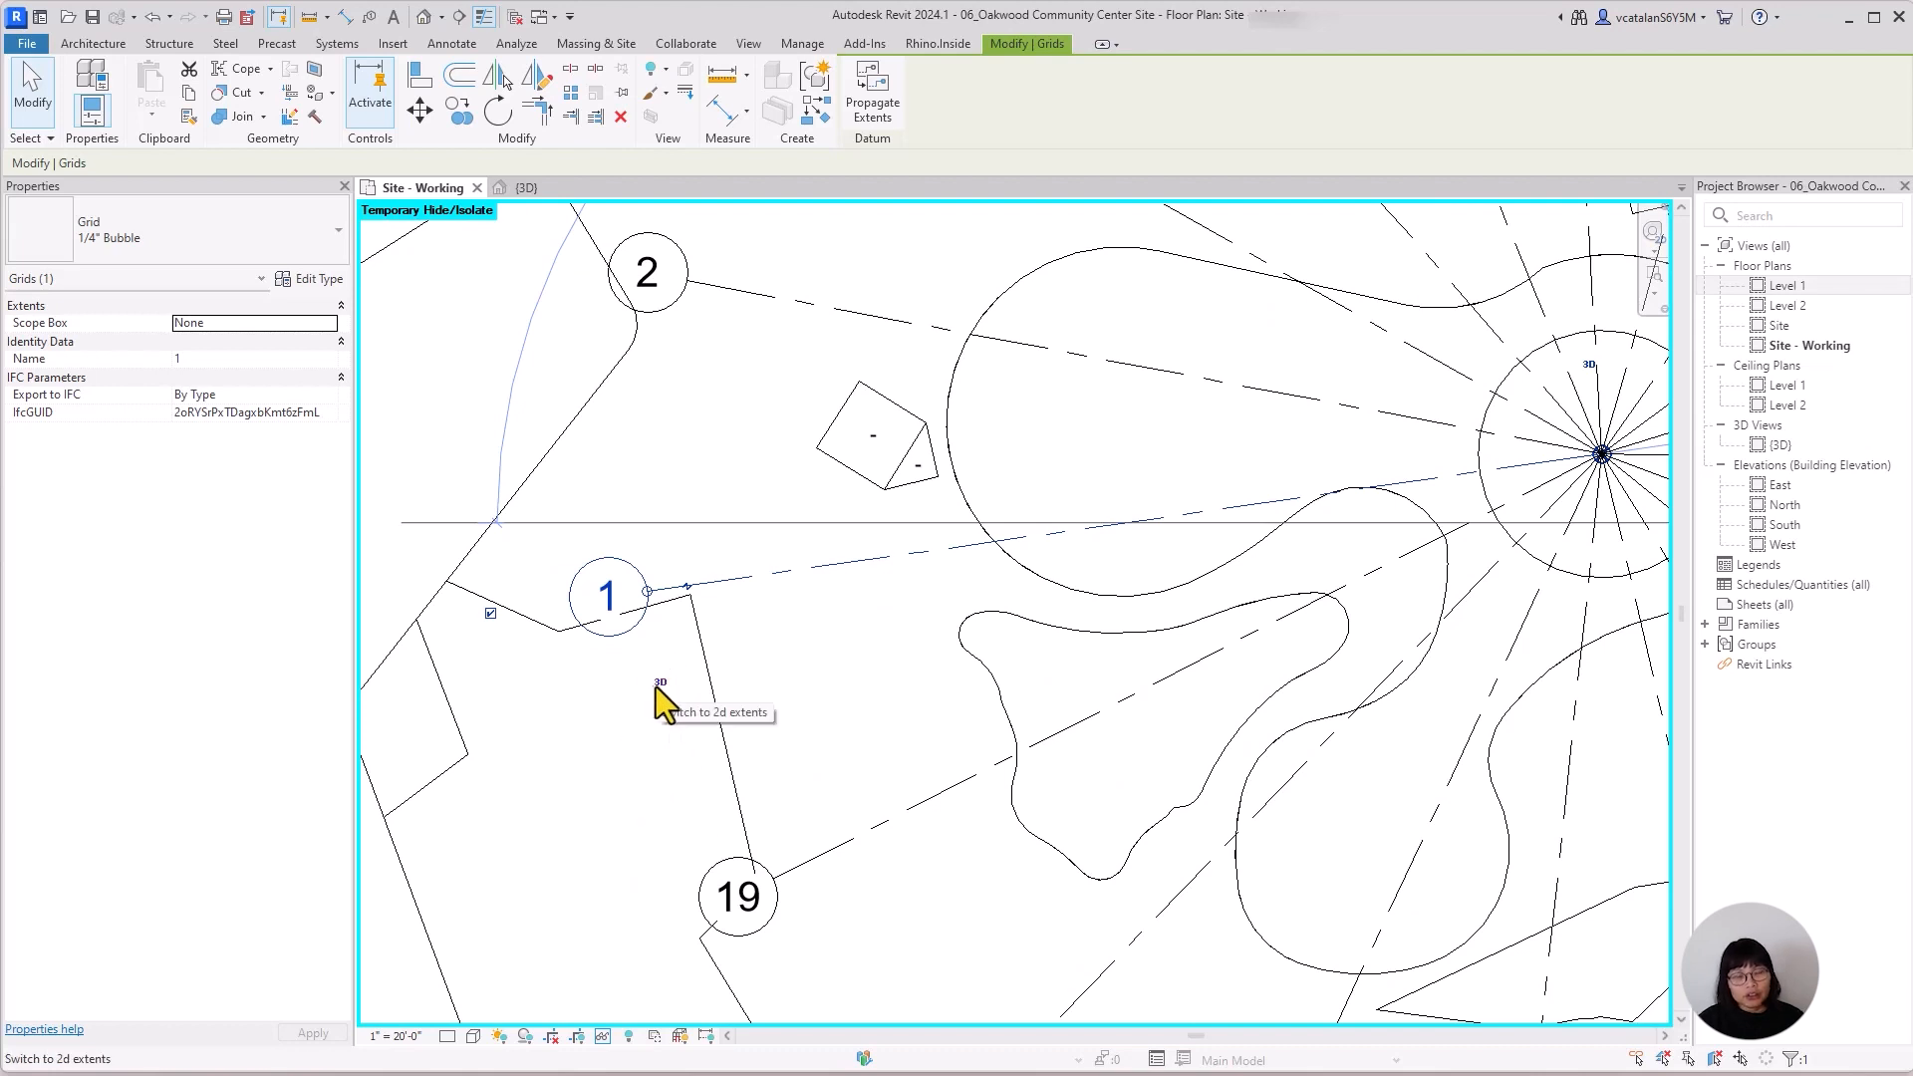
# Switch the outer end of grid 1 to 2D extents and back to 3D extents.
pyautogui.click(657, 683)
pyautogui.click(655, 685)
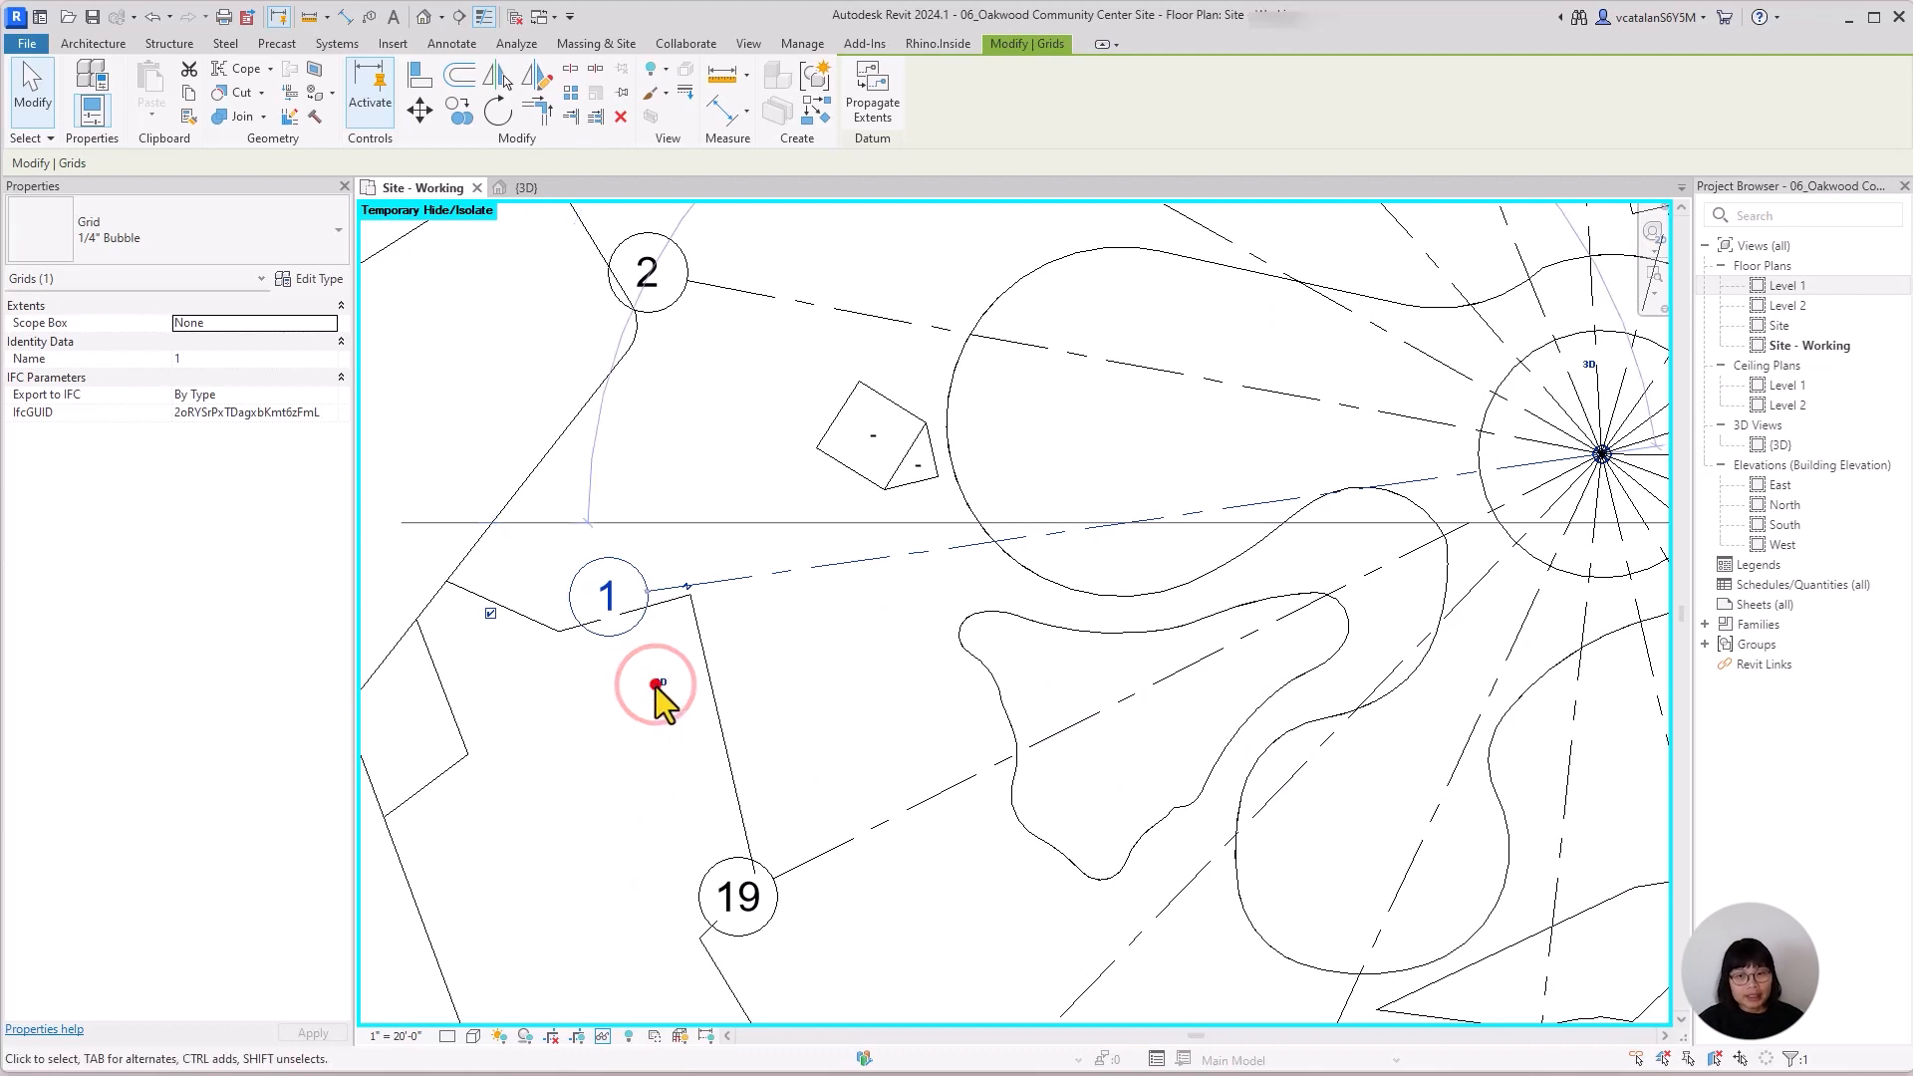
pyautogui.click(841, 708)
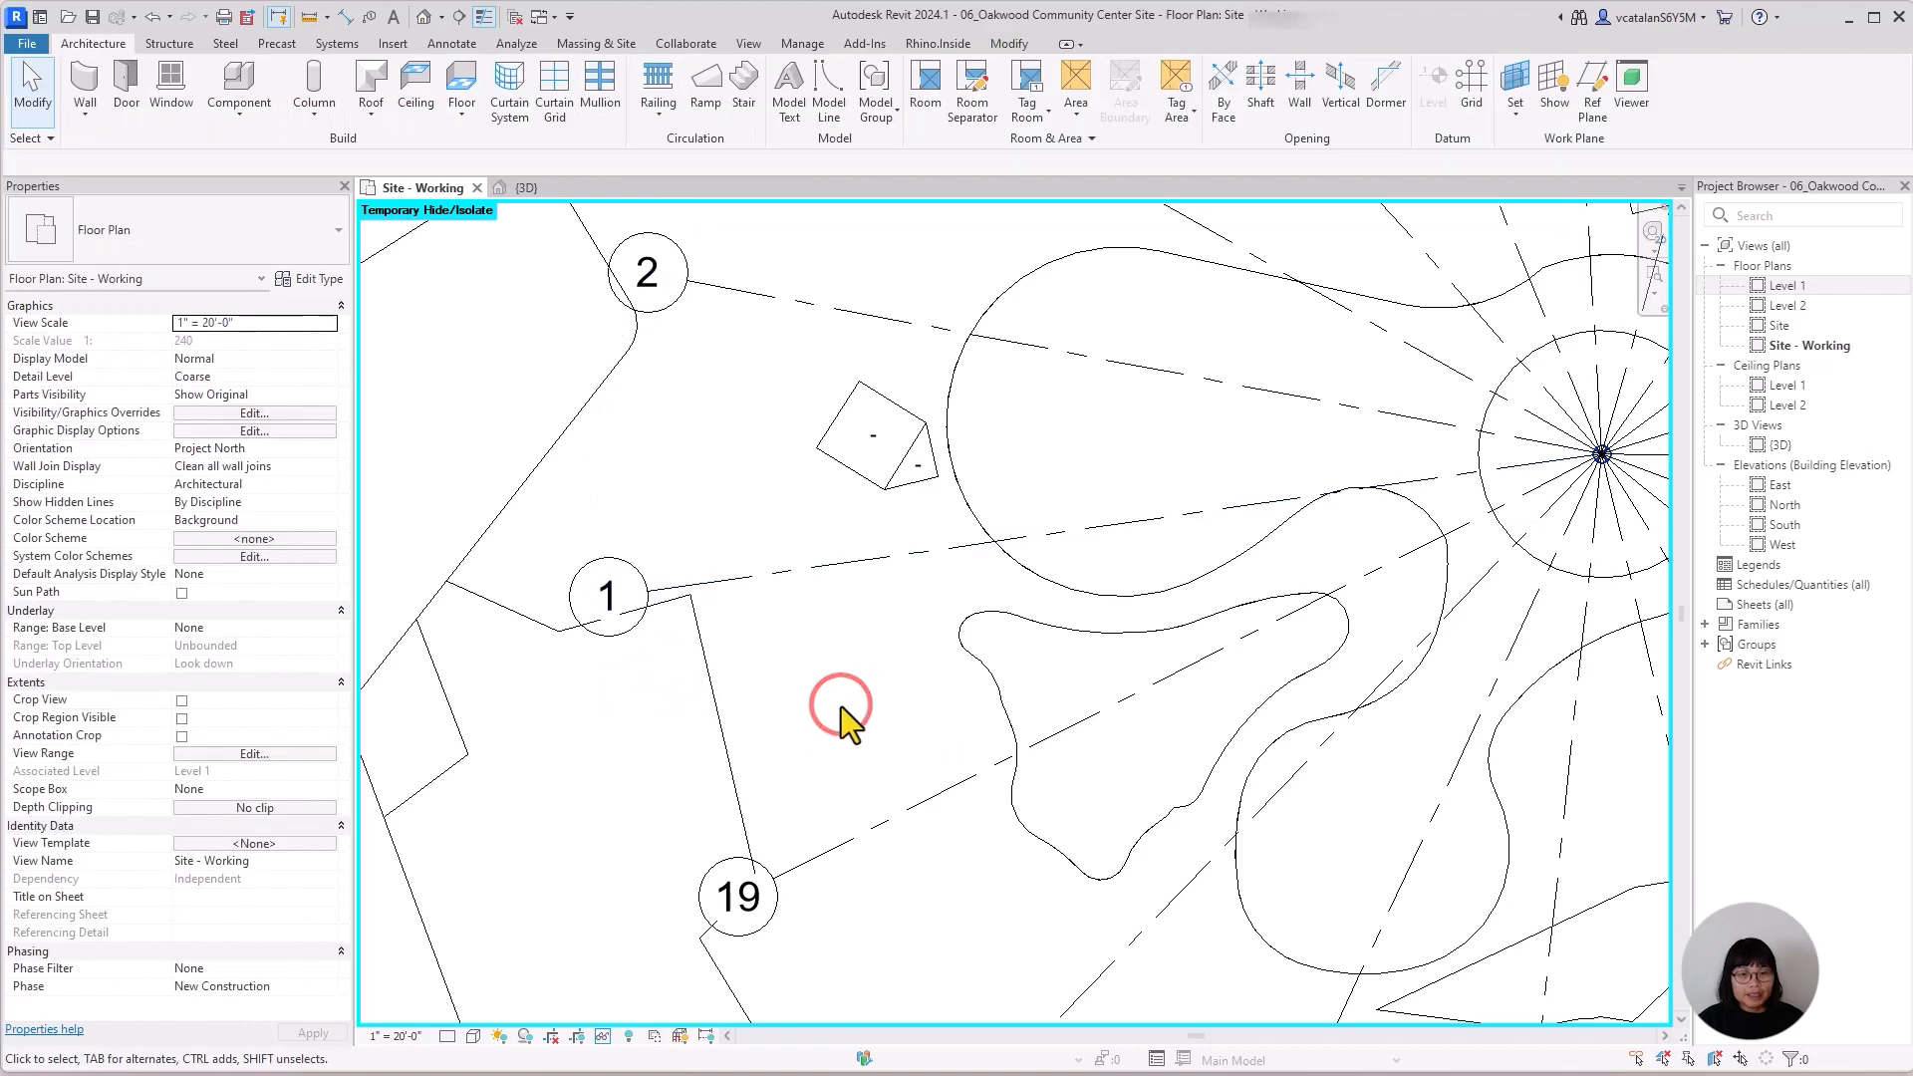
# Tile Site - Working beside the 3D view, with the 3D view in Hidden Line and the reference linework temporarily hidden.
pyautogui.press('w')
pyautogui.press('t')
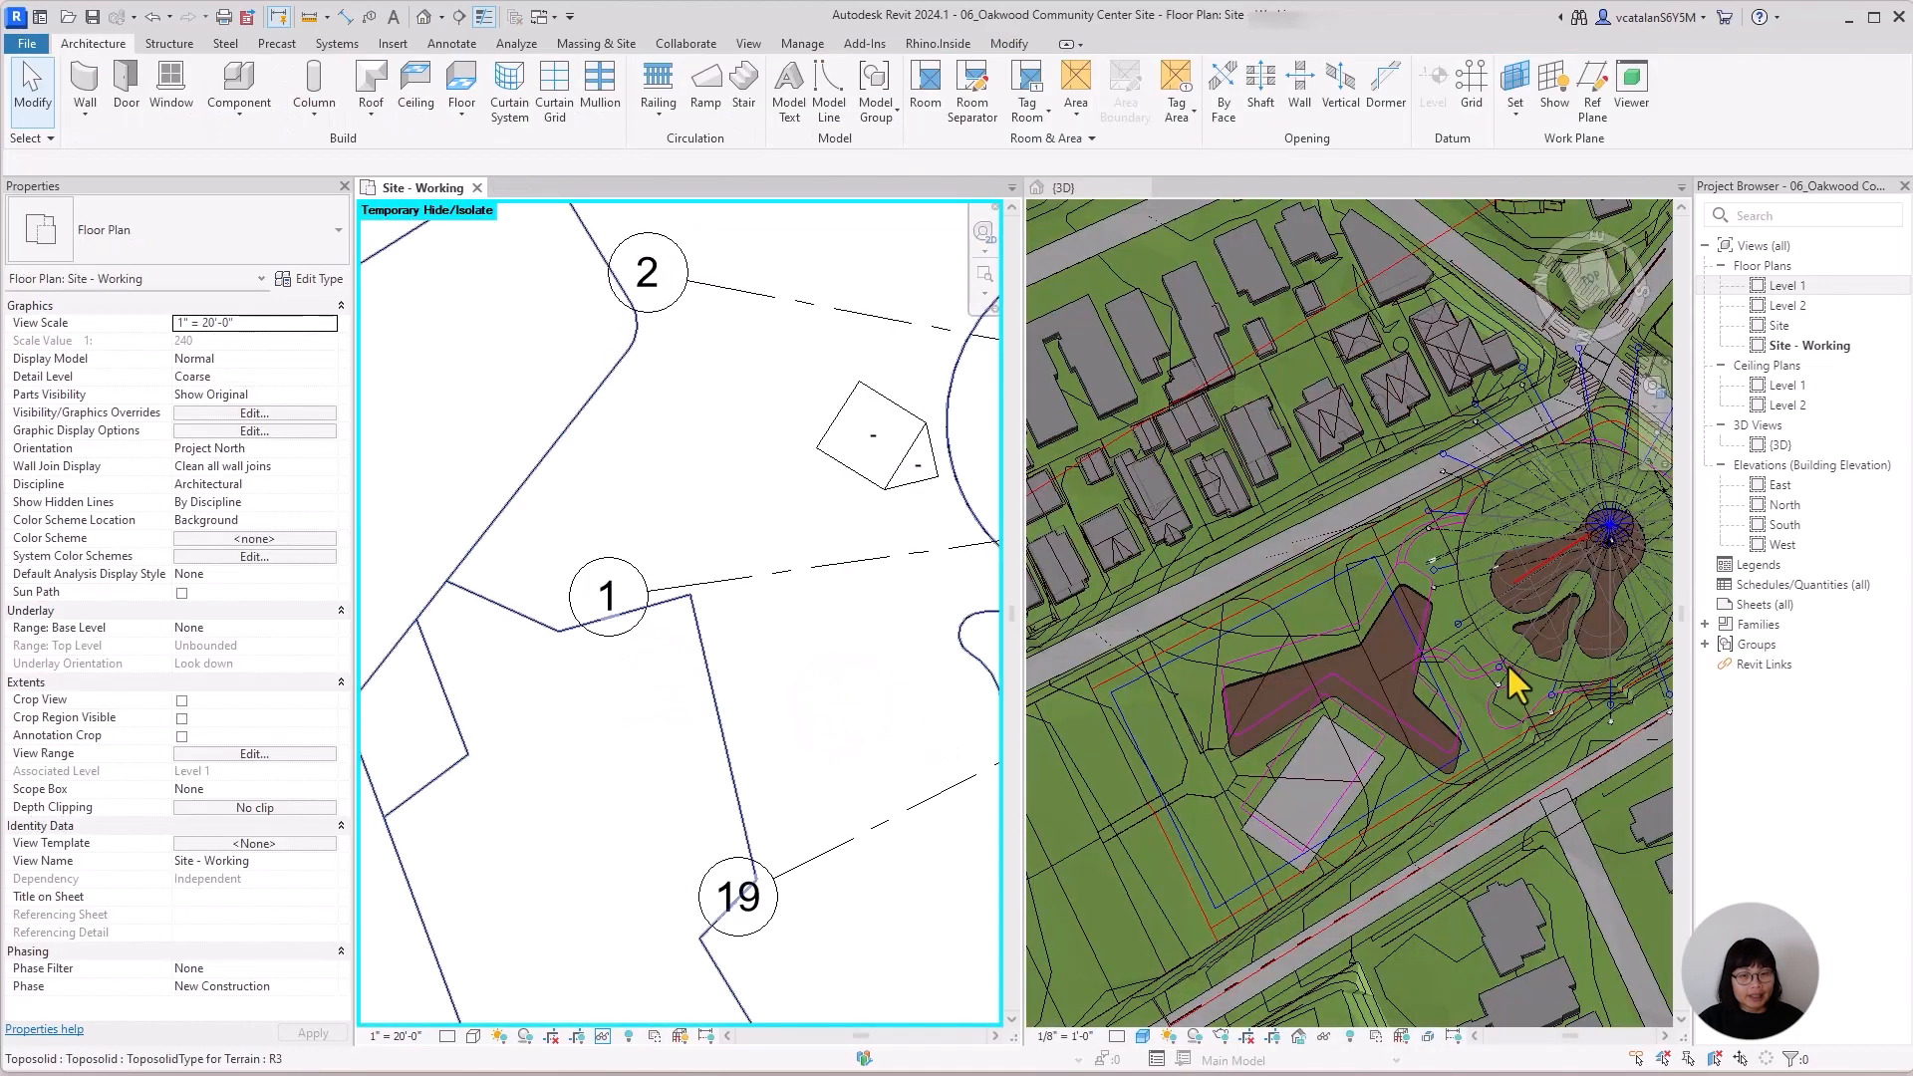
pyautogui.scroll(-2, 1508, 668)
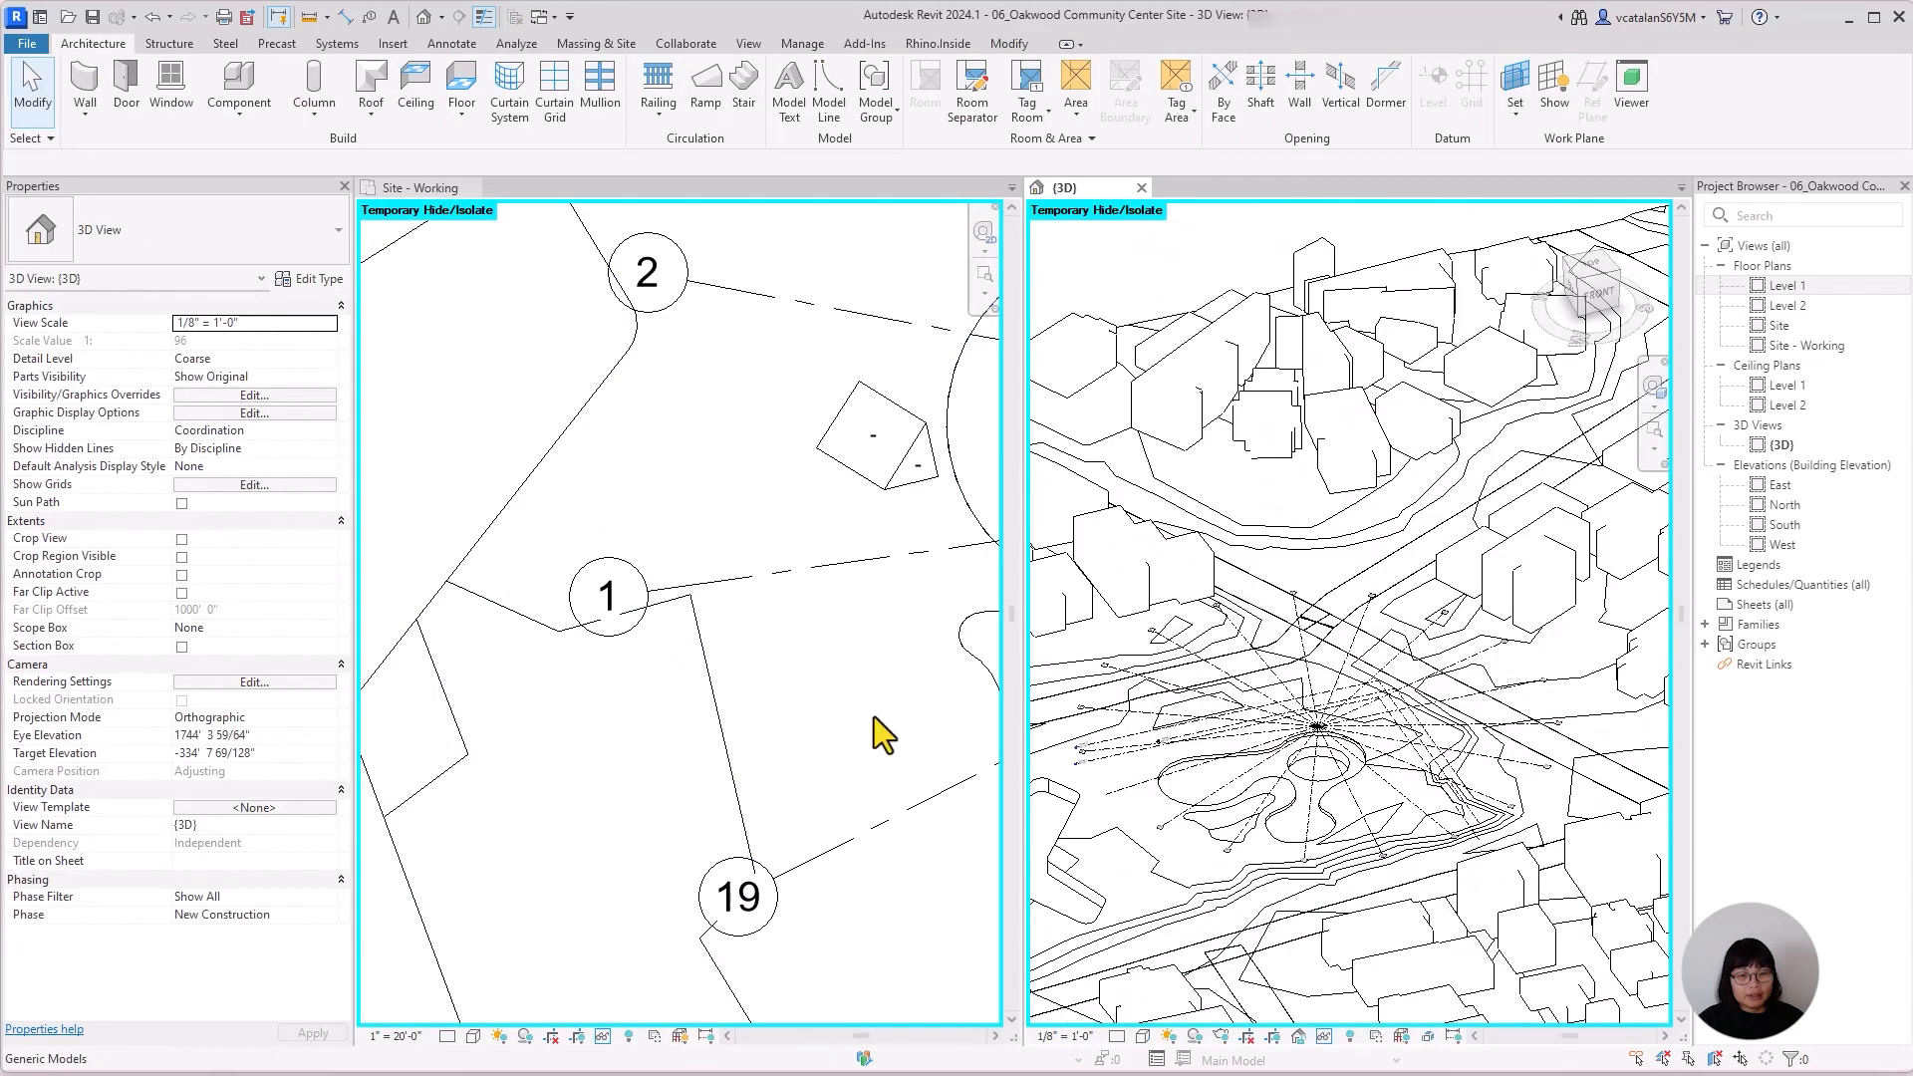
# Extend the outer end of grid 1 westward in the plan with 3D extents active, and examine its plane in the 3D view.
pyautogui.click(873, 715)
pyautogui.click(779, 580)
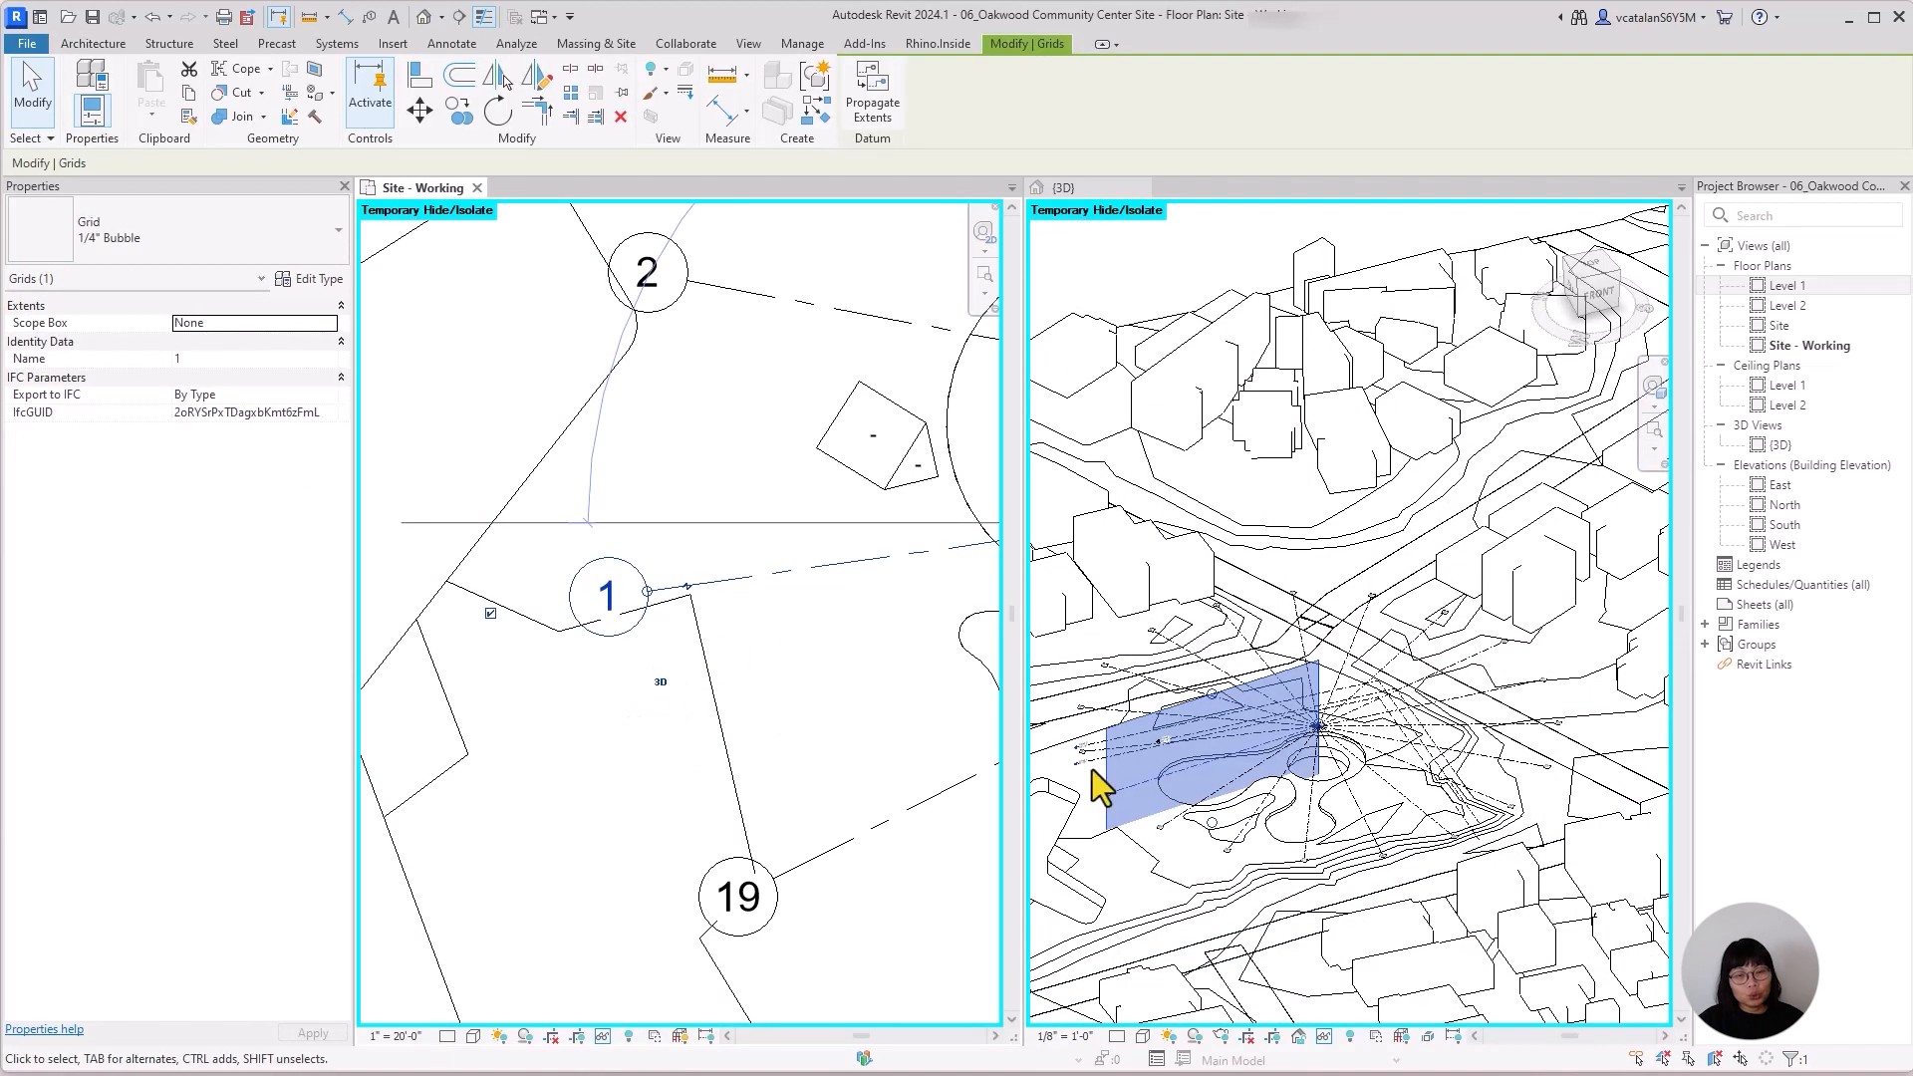
pyautogui.scroll(-3, 705, 638)
pyautogui.scroll(2, 668, 623)
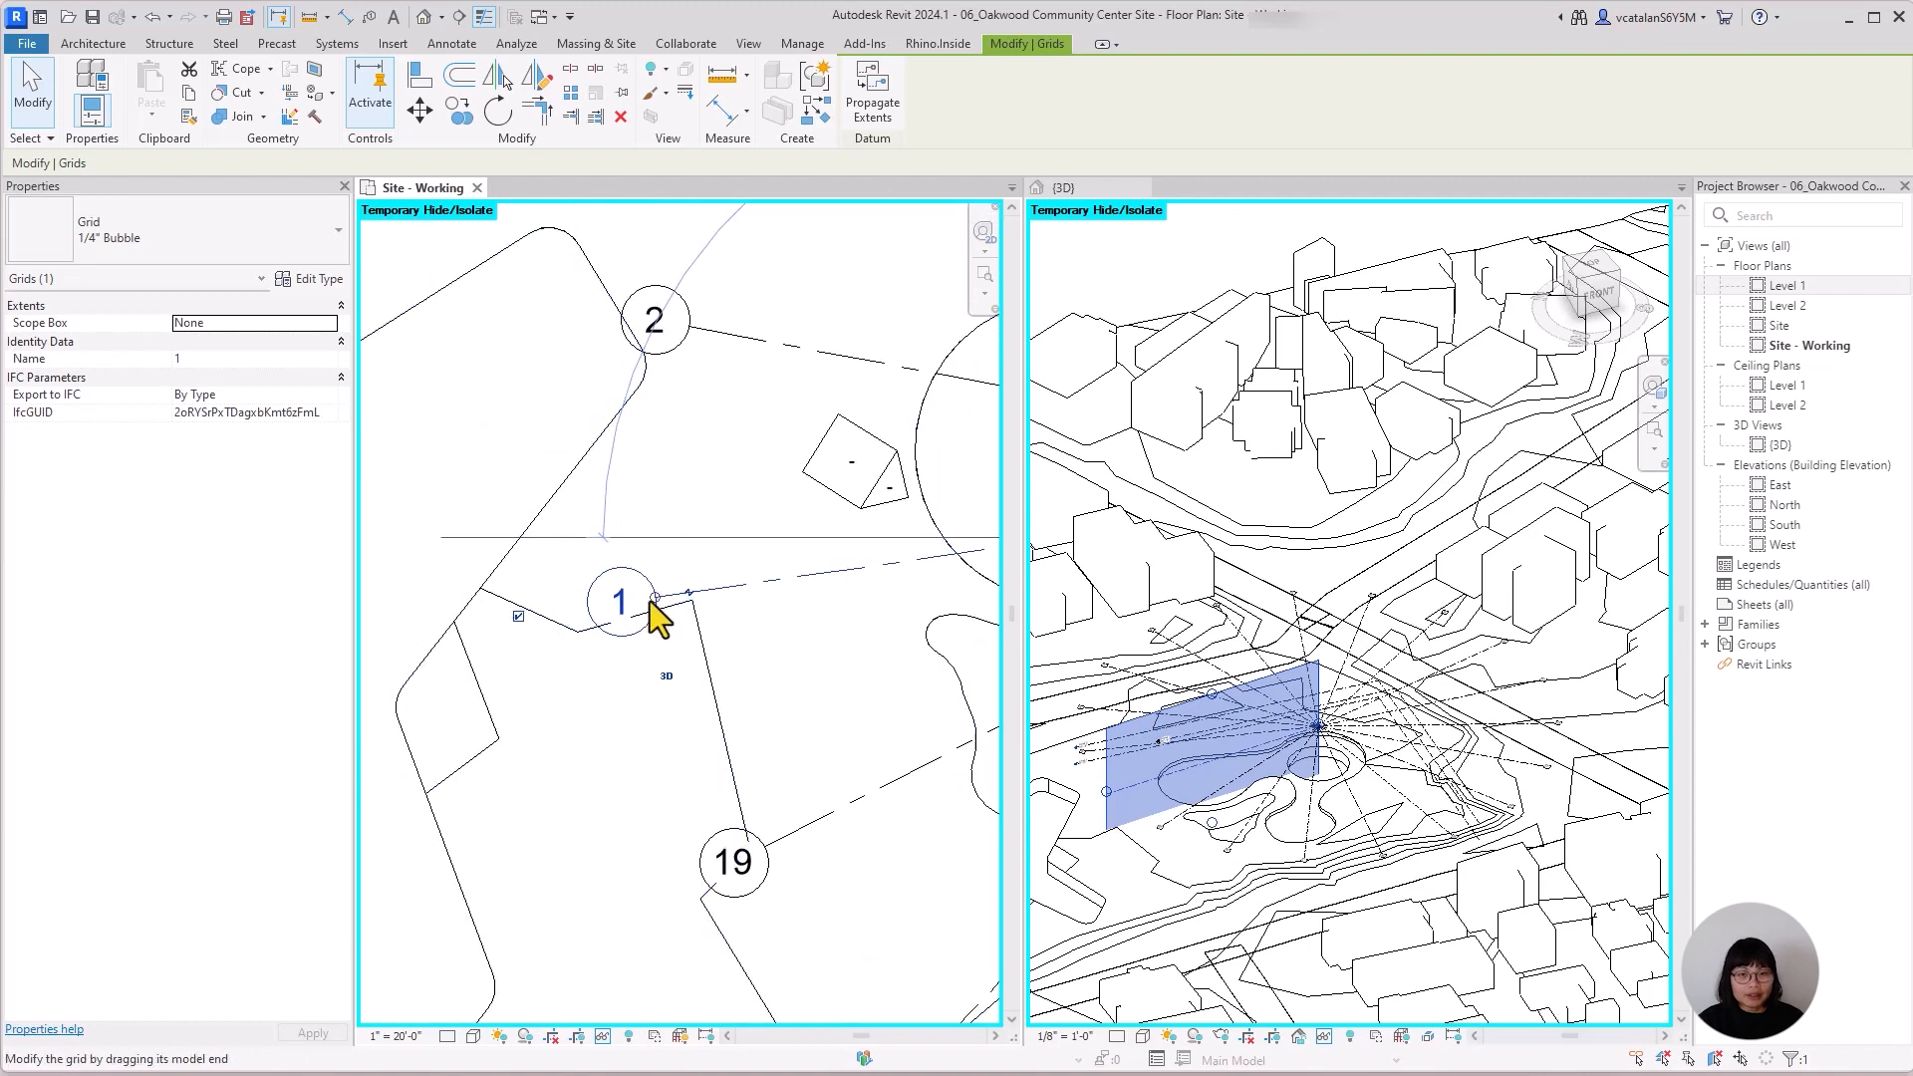
pyautogui.moveTo(654, 598); pyautogui.dragTo(451, 626)
pyautogui.scroll(-2, 744, 739)
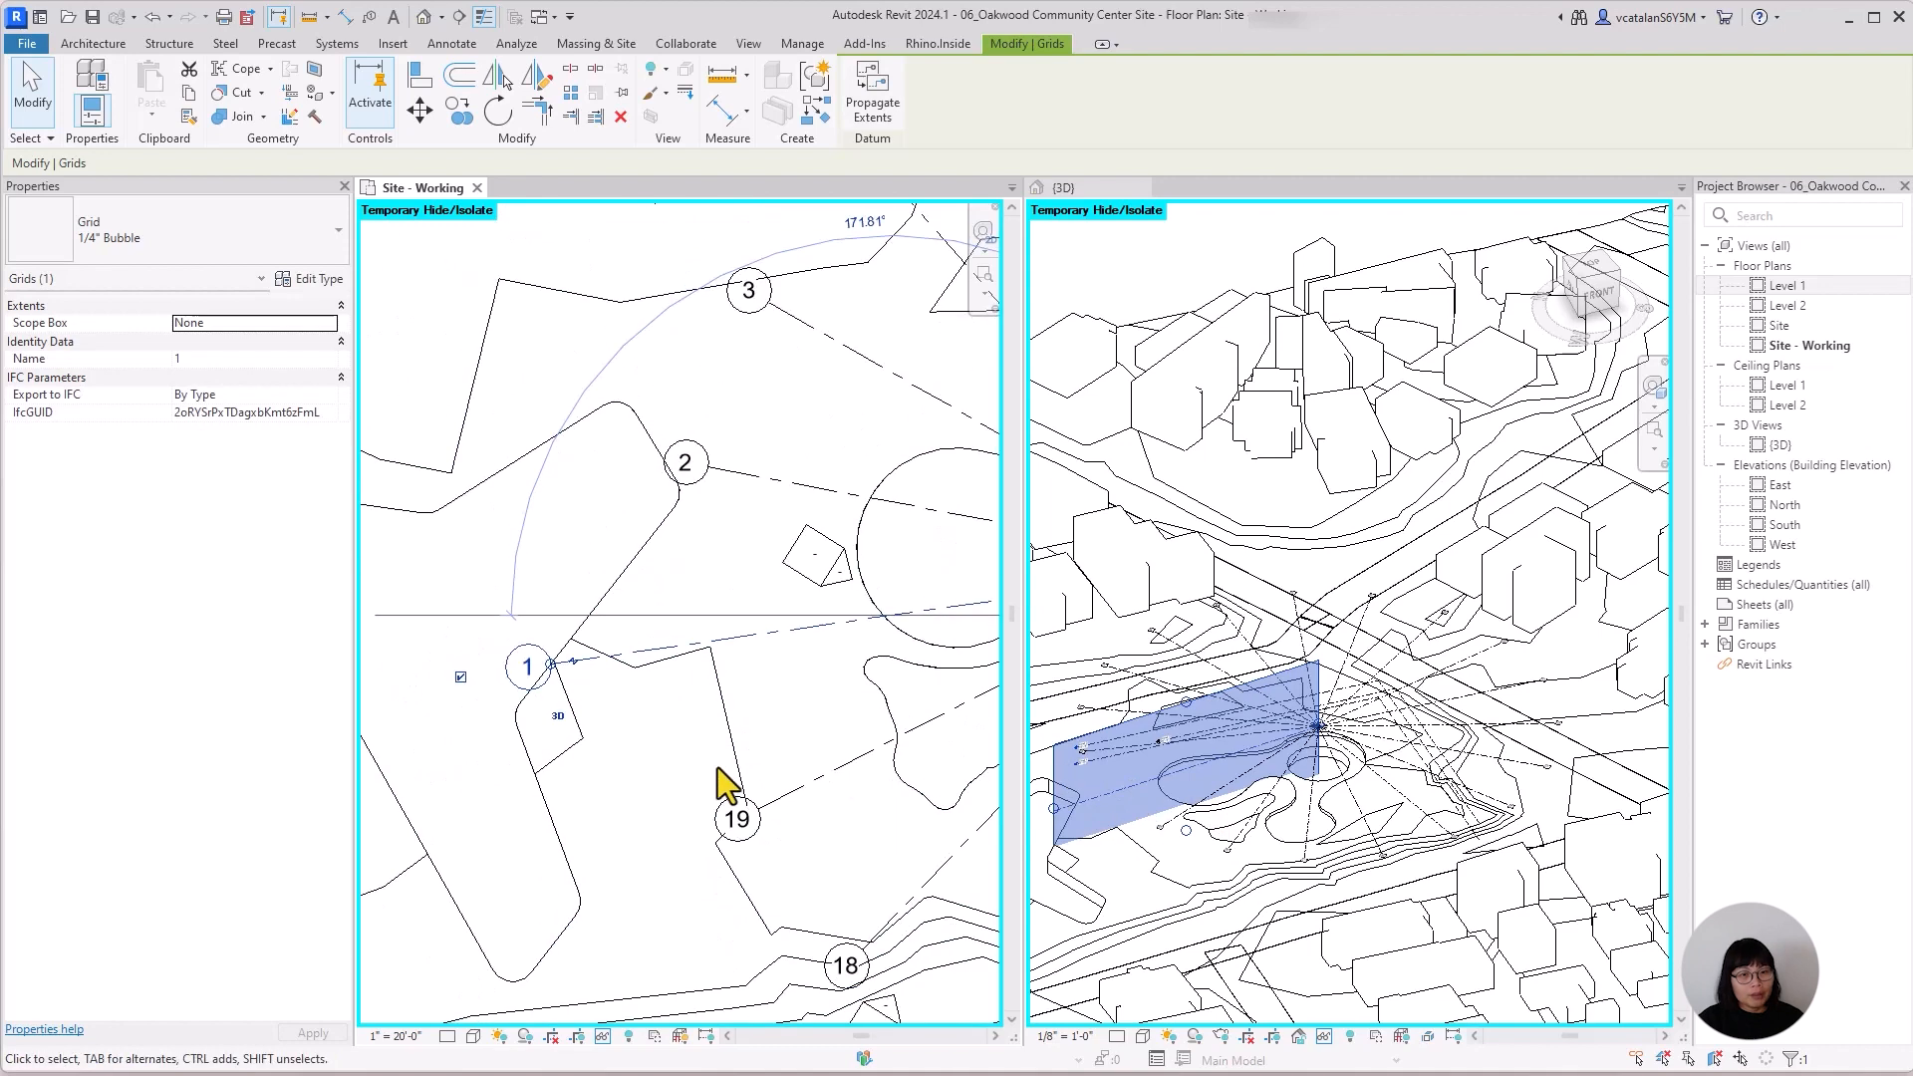
pyautogui.click(1380, 777)
pyautogui.moveTo(1438, 766); pyautogui.dragTo(1539, 602, button='middle')
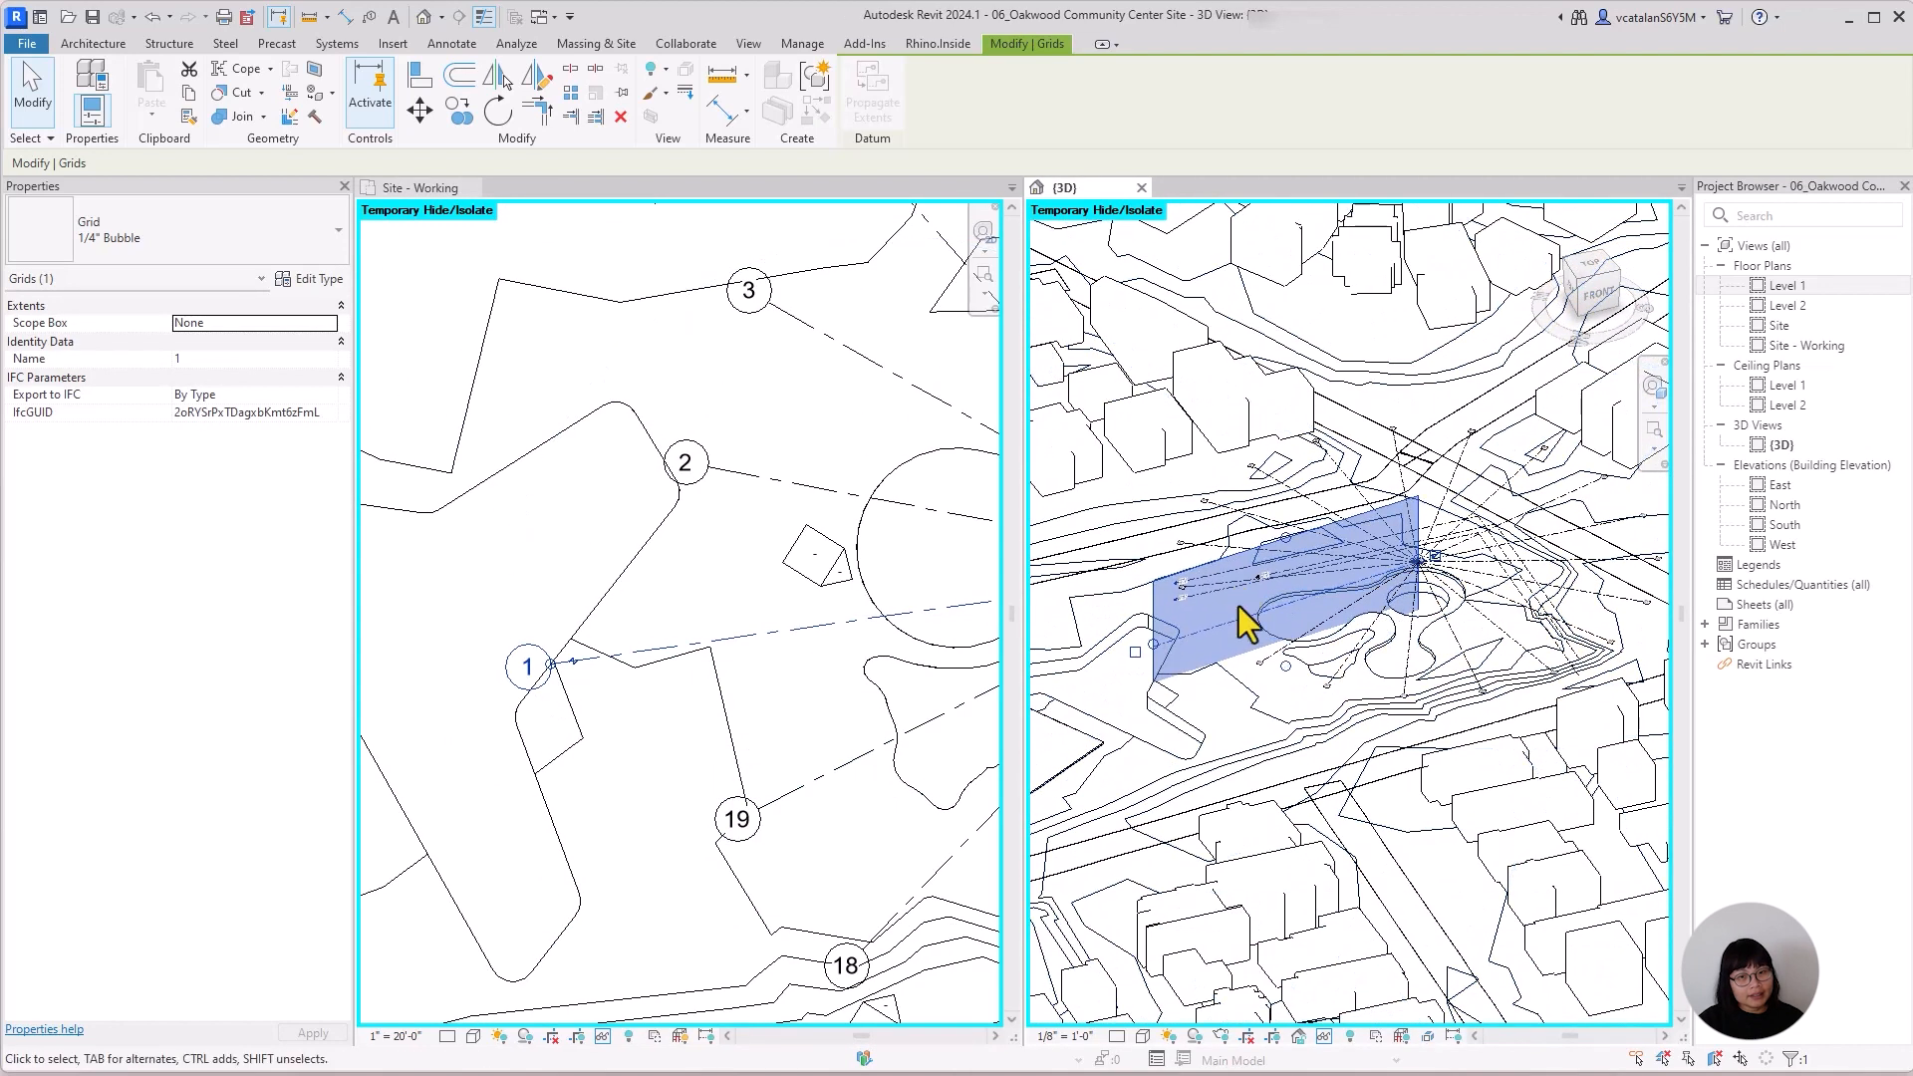
pyautogui.scroll(3, 1238, 605)
pyautogui.scroll(1, 1337, 698)
pyautogui.moveTo(1343, 775); pyautogui.dragTo(1417, 831, button='middle')
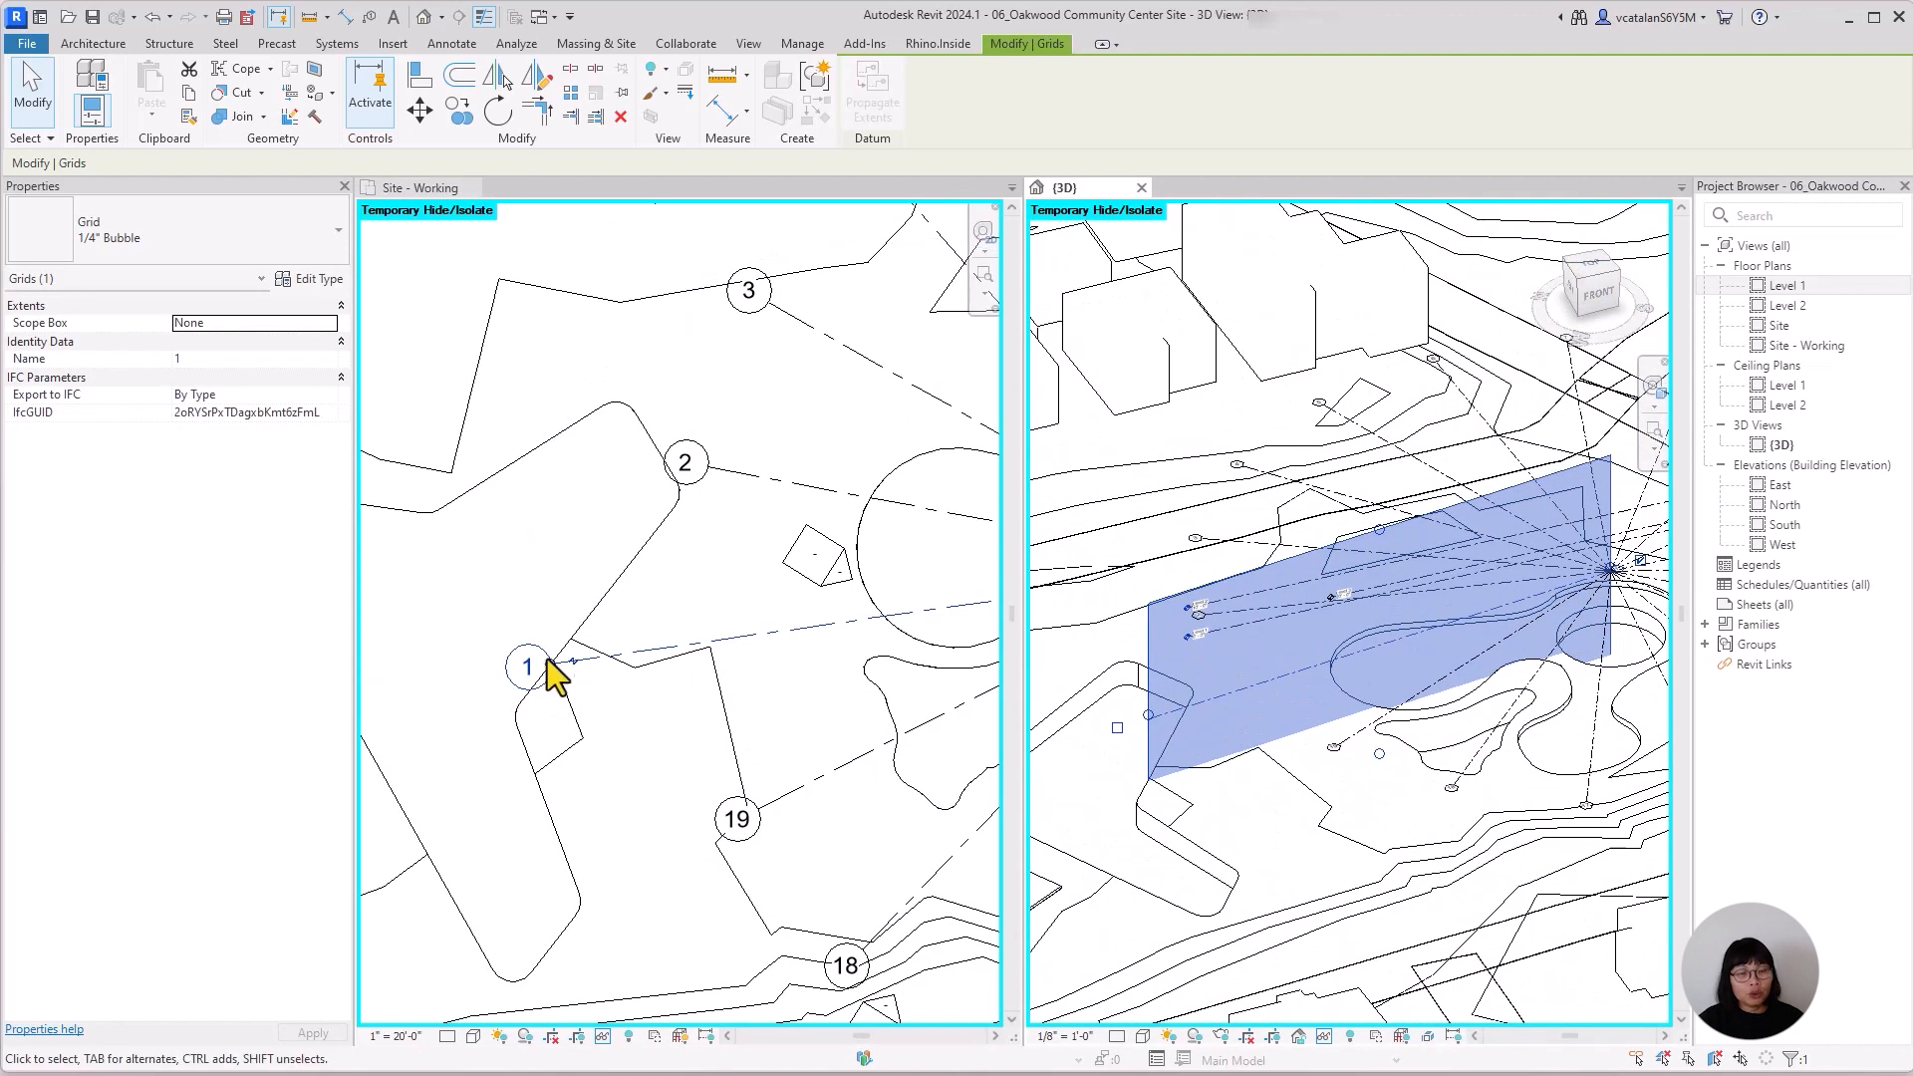
# Switch grid 1's outer end to 2D extents and stretch its bubble westward across the three-armed outline in the plan.
pyautogui.click(774, 714)
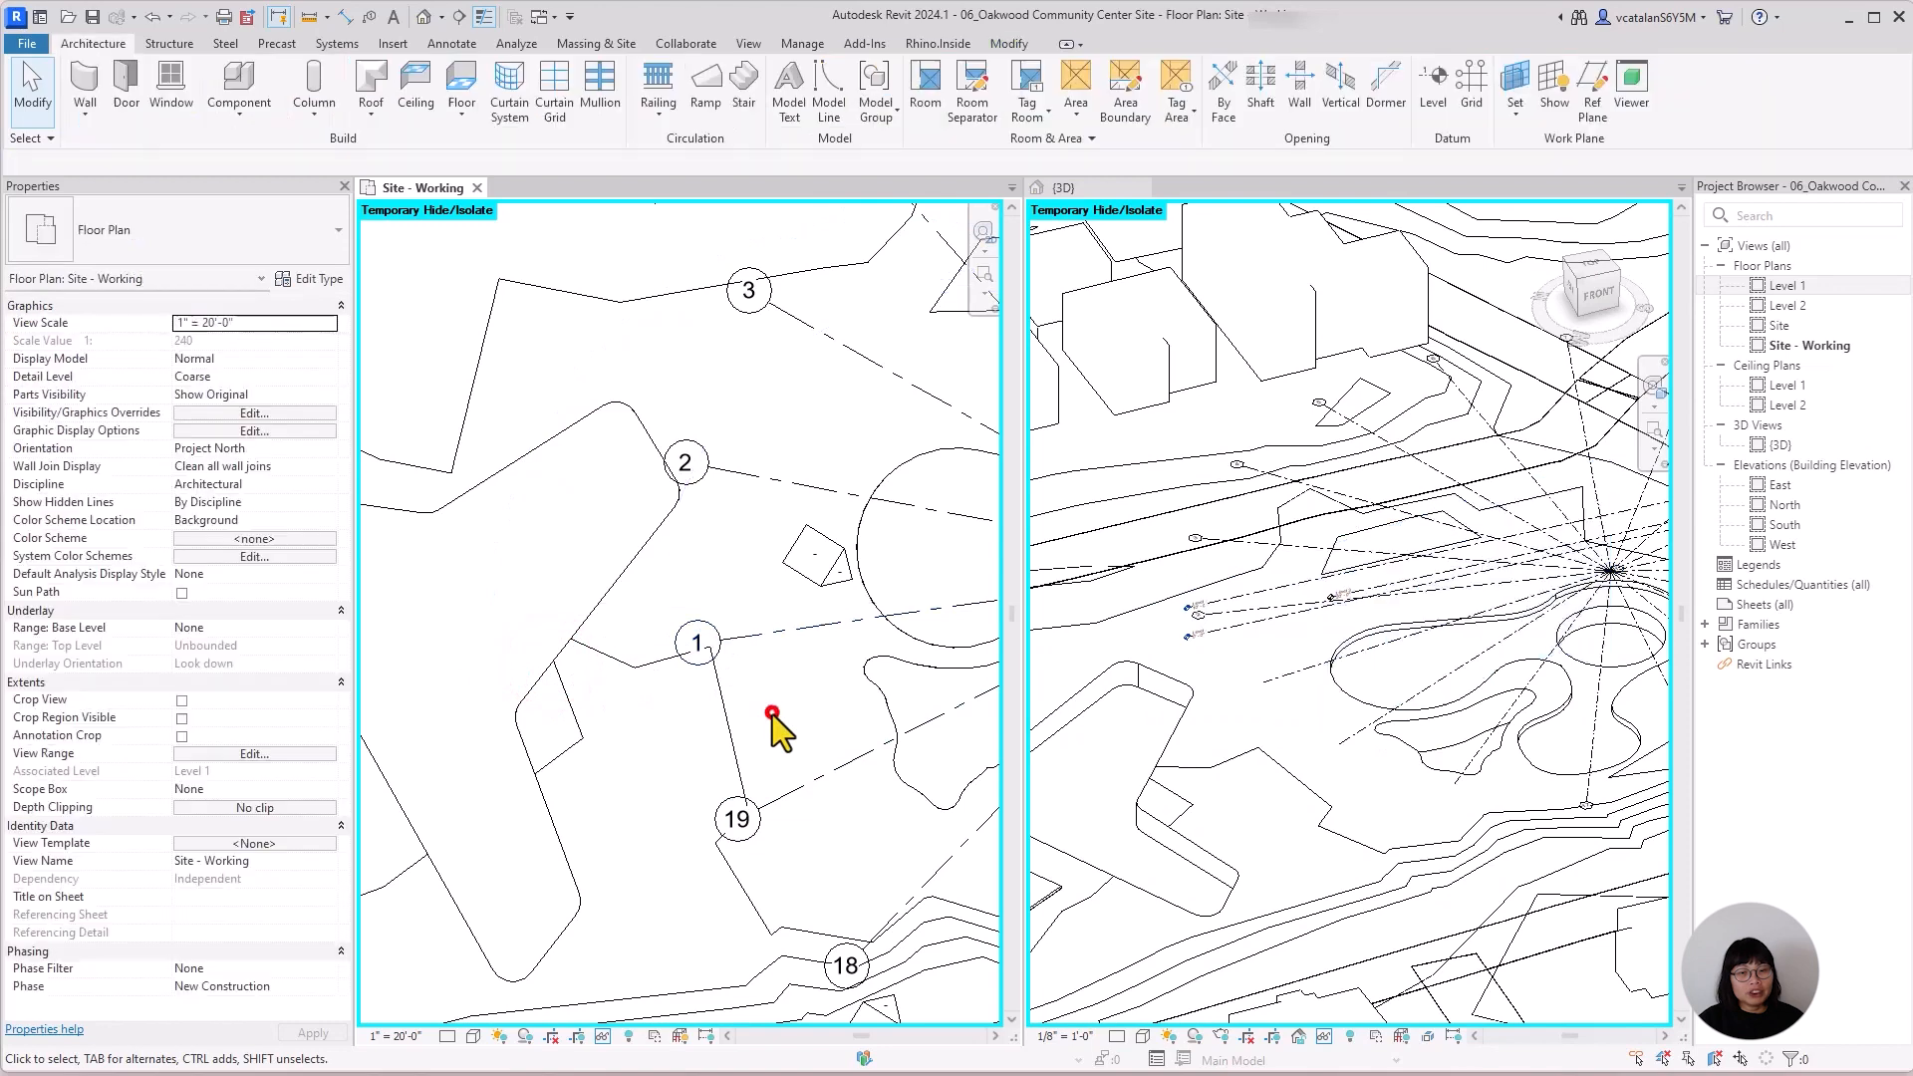
pyautogui.click(764, 638)
pyautogui.click(728, 695)
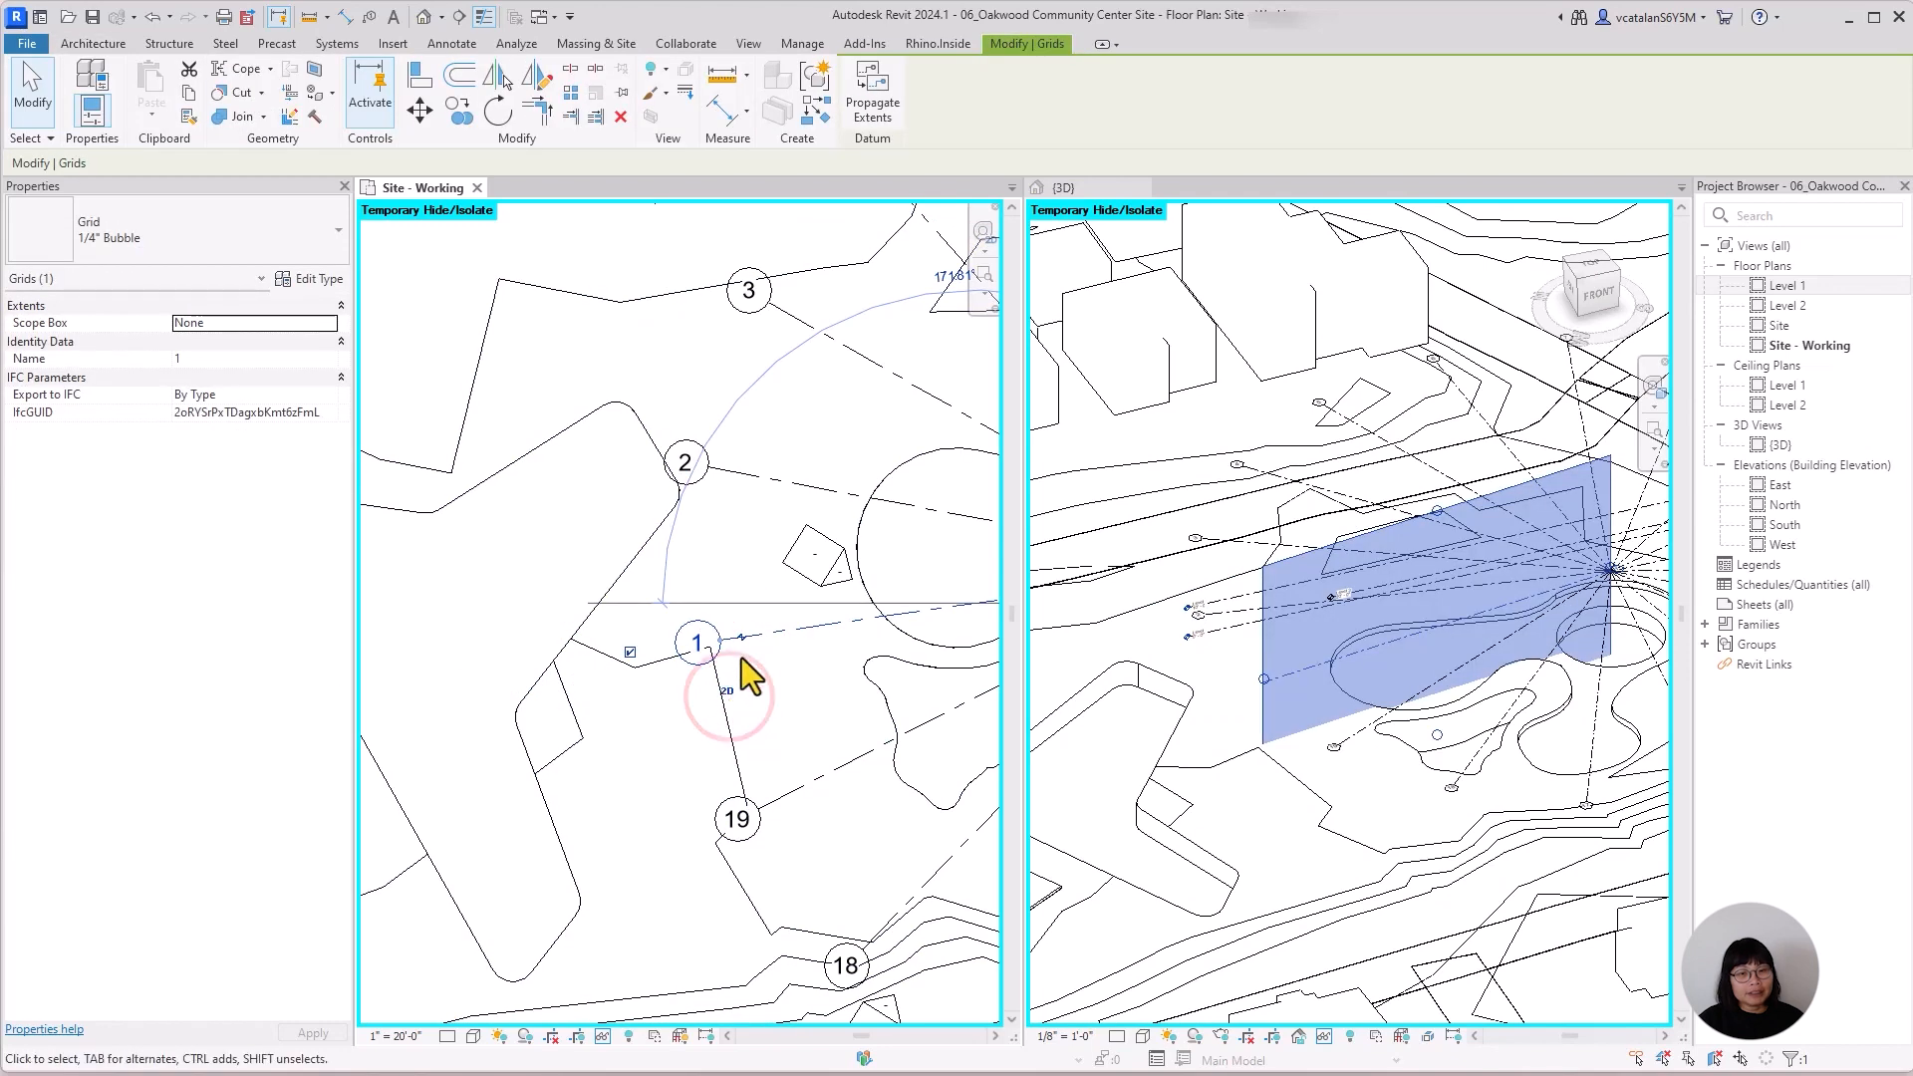
pyautogui.moveTo(716, 648); pyautogui.dragTo(376, 799)
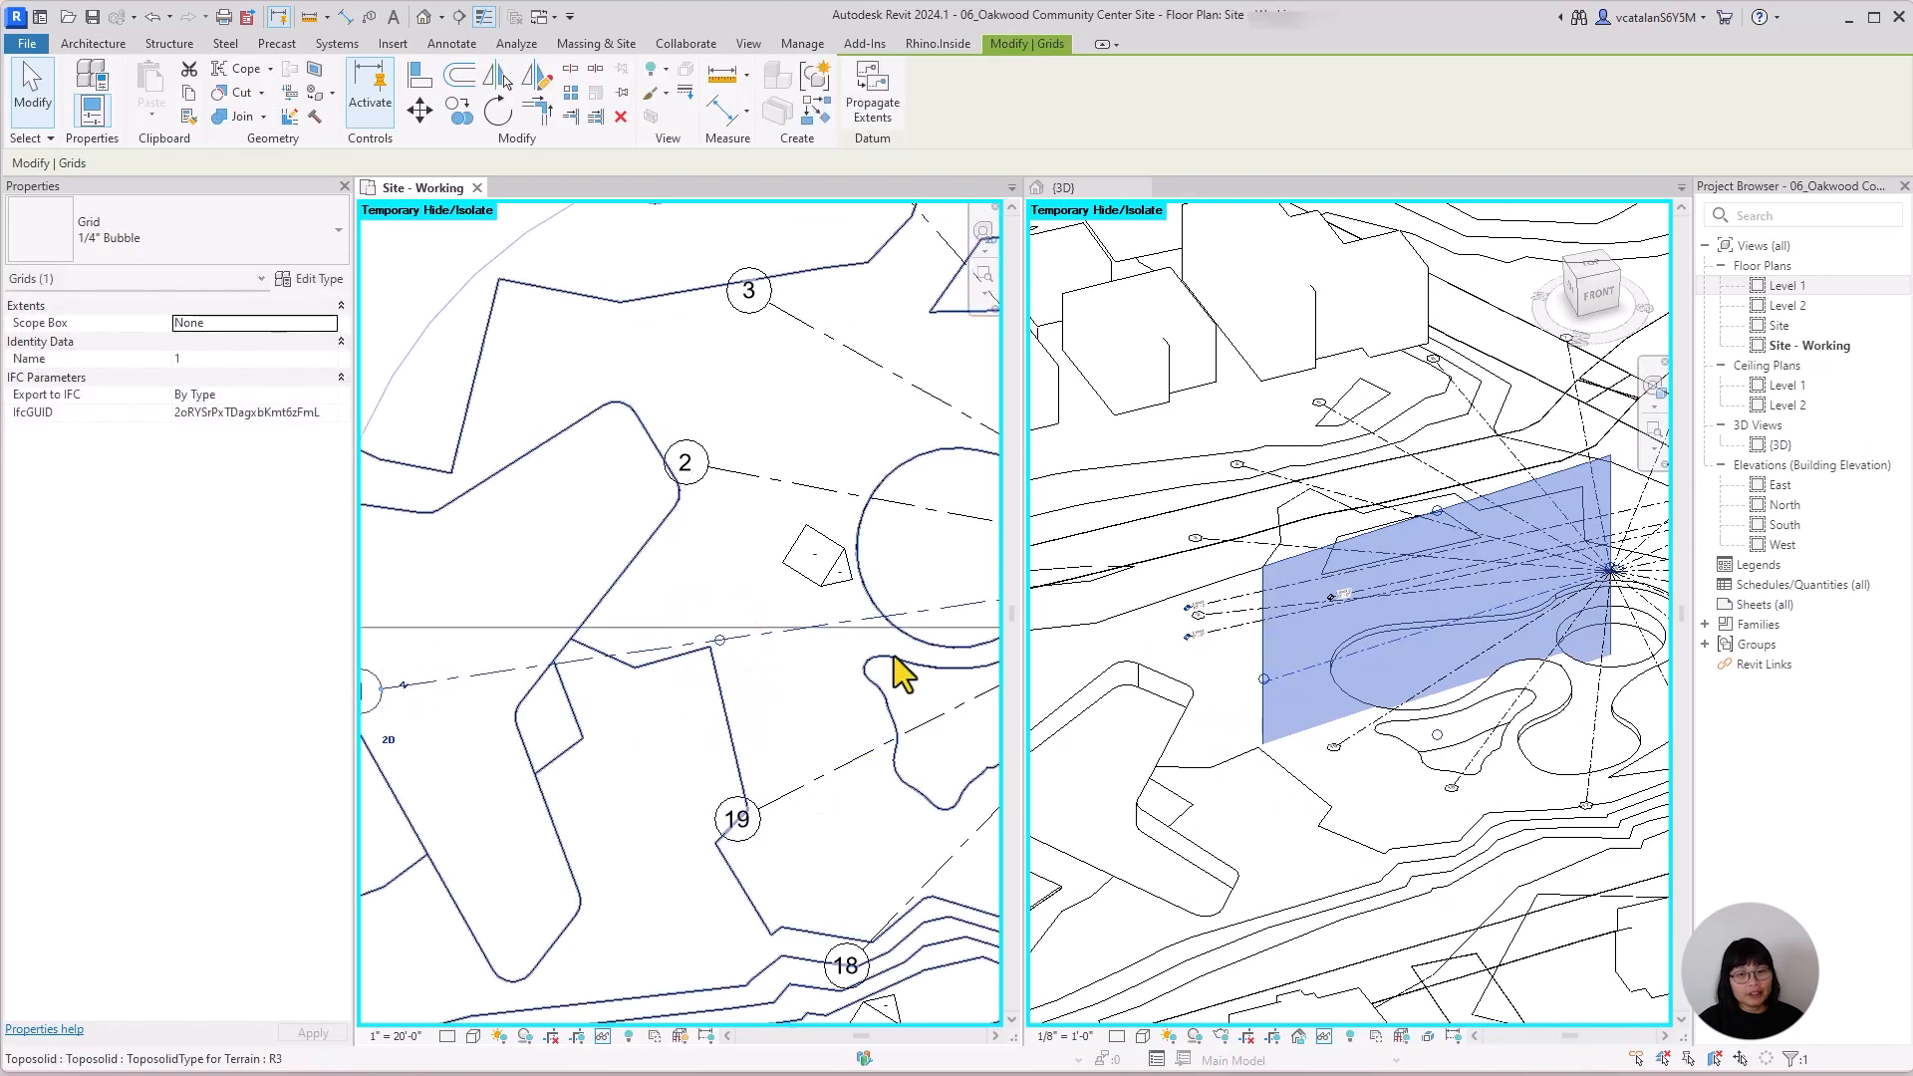
# Undo the westward stretch of grid 1's bubble in the plan and return its outer end to 3D extents.
pyautogui.click(475, 743)
pyautogui.click(768, 709)
pyautogui.click(764, 637)
pyautogui.hotkey('ctrl', 'z')
pyautogui.click(757, 633)
pyautogui.click(723, 686)
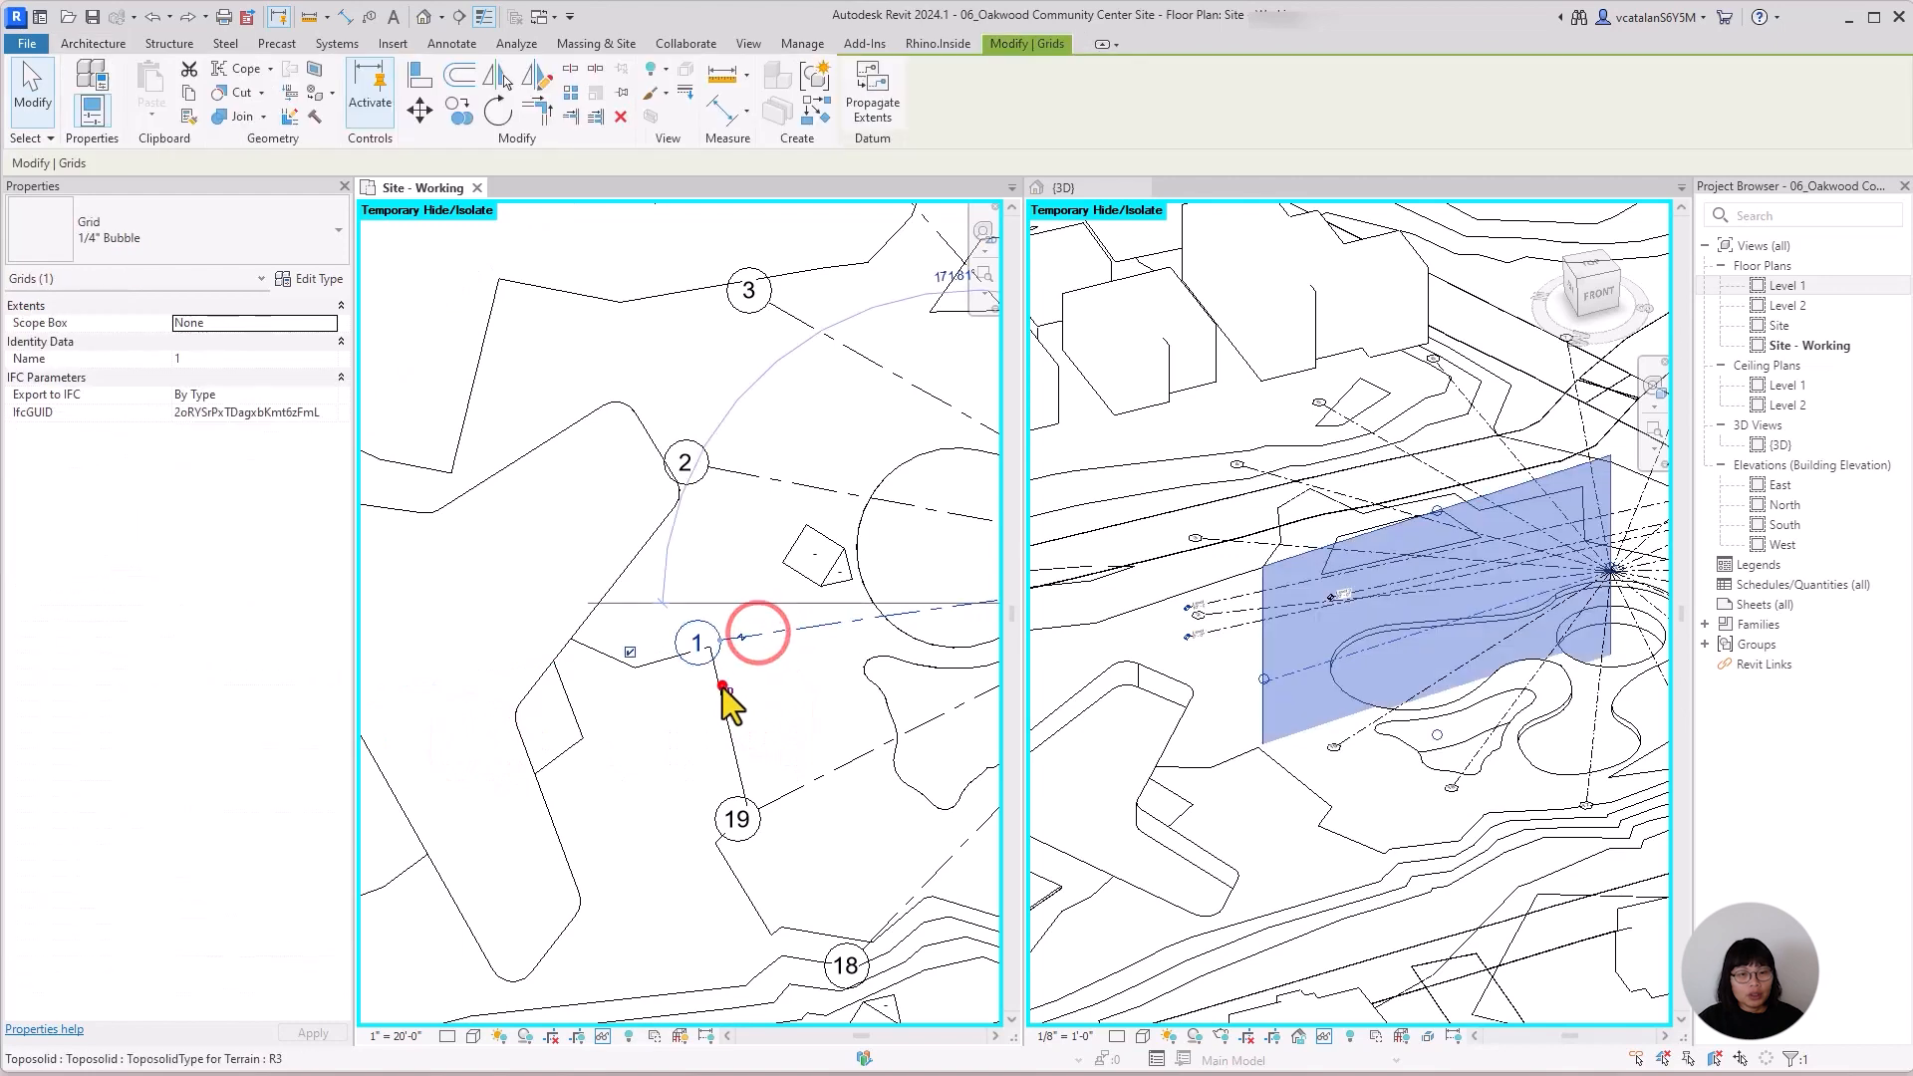
pyautogui.click(855, 697)
pyautogui.click(790, 632)
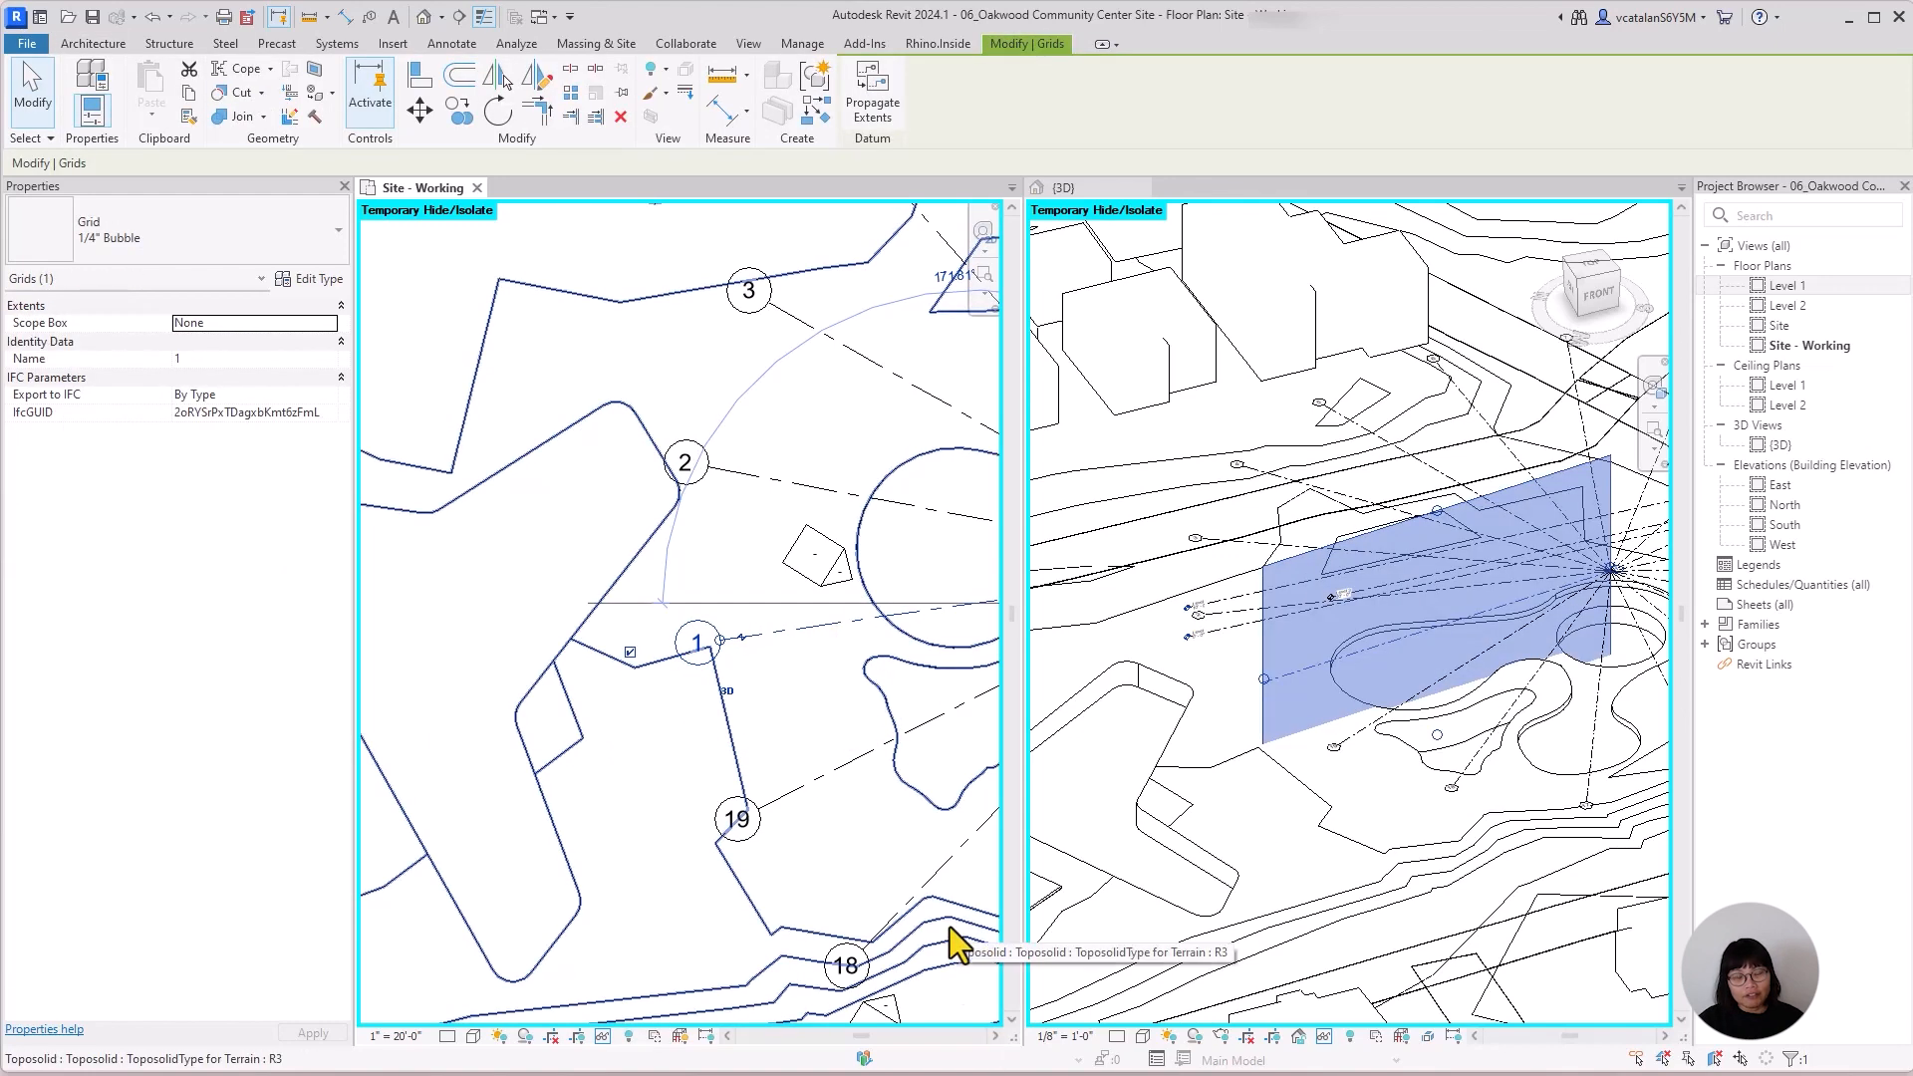
pyautogui.click(810, 690)
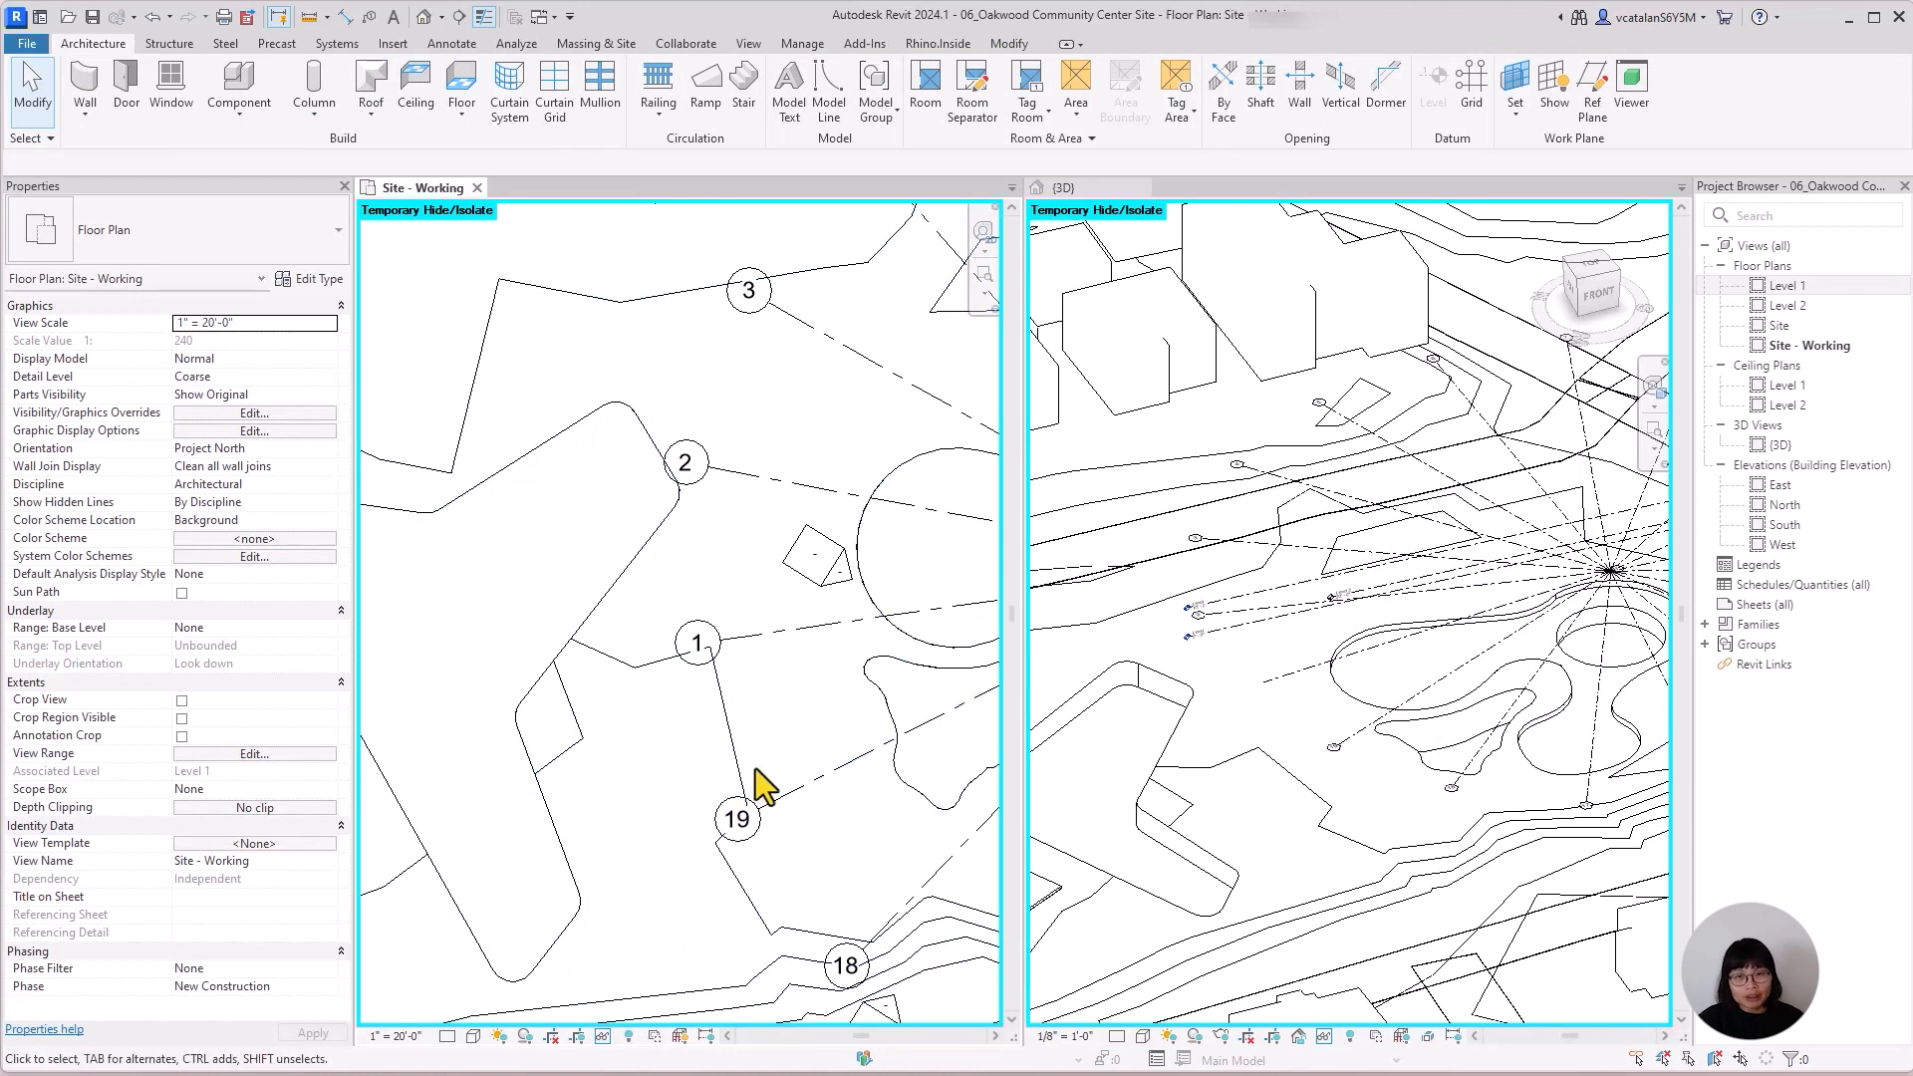
# Open the South elevation, select Level 2, and examine its extents control and its plane in the 3D view.
pyautogui.scroll(-1, 754, 787)
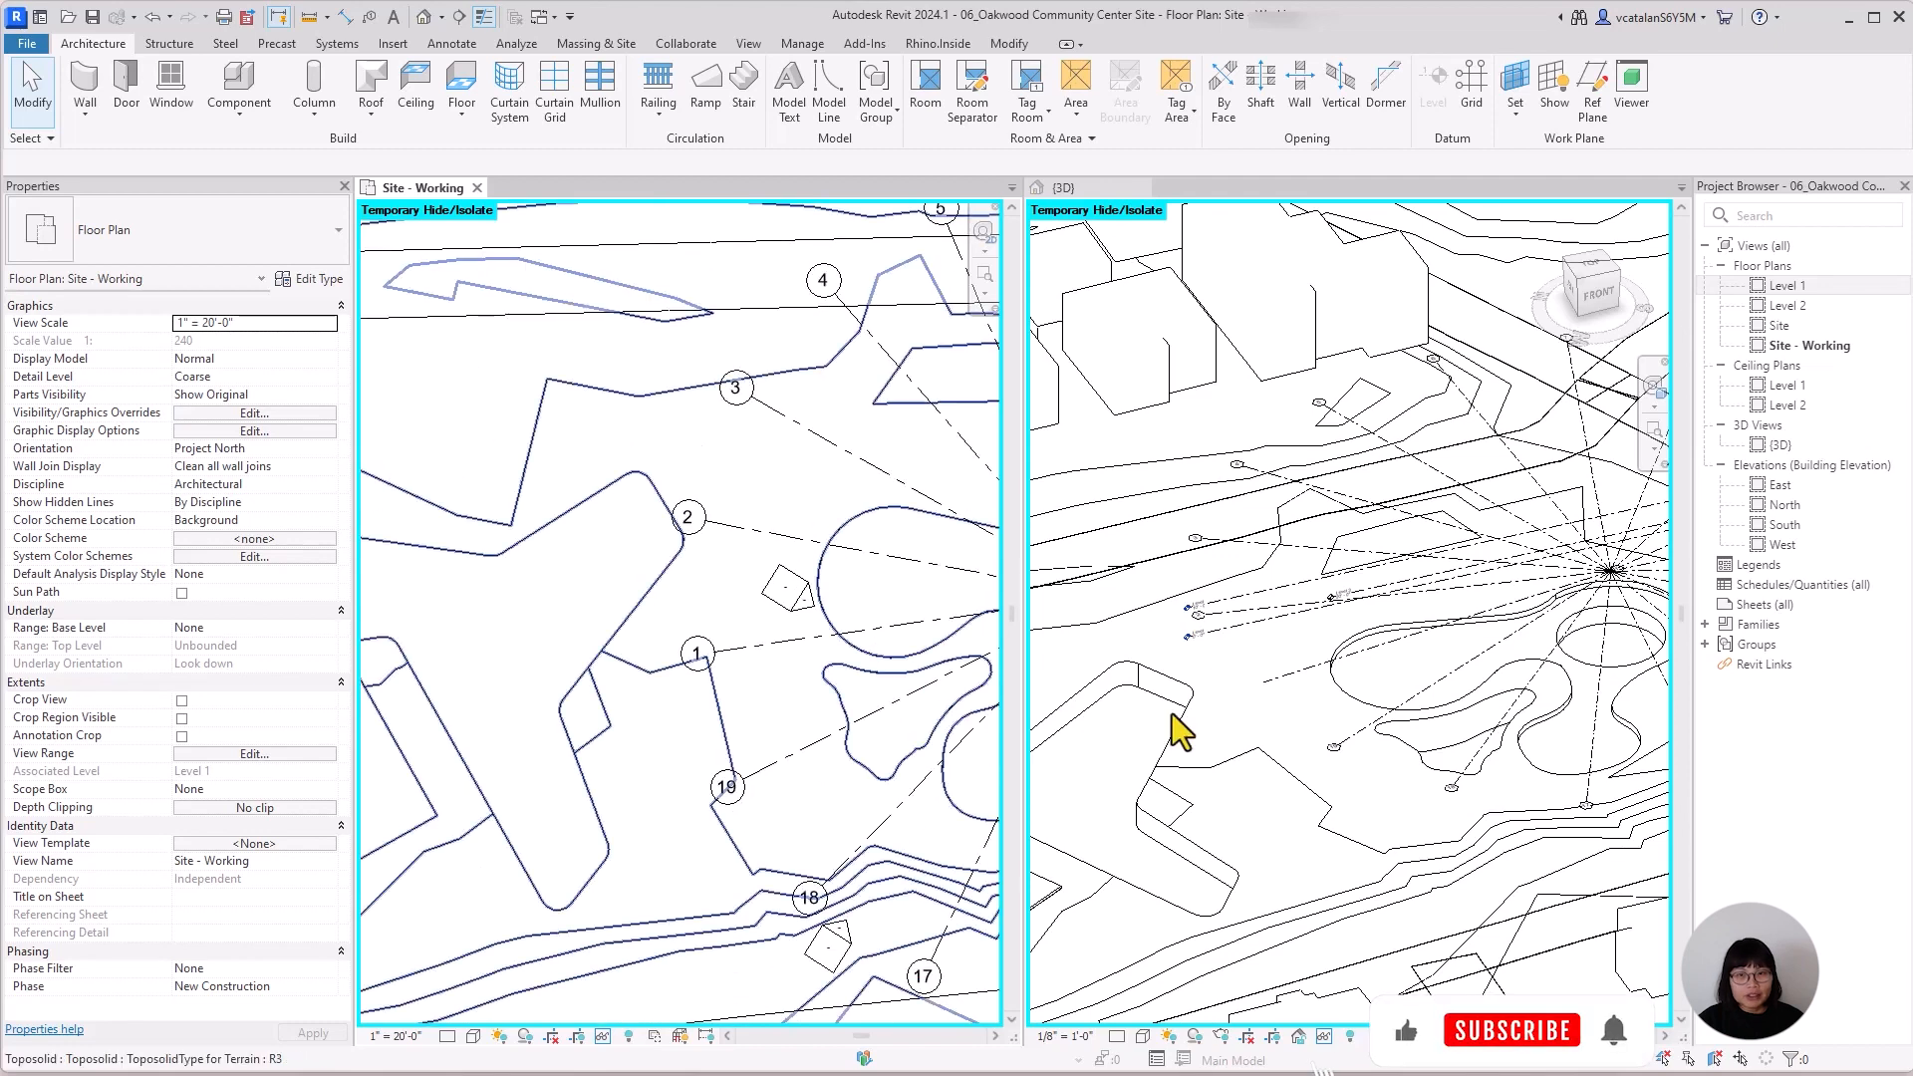
pyautogui.doubleClick(1786, 524)
pyautogui.scroll(3, 768, 534)
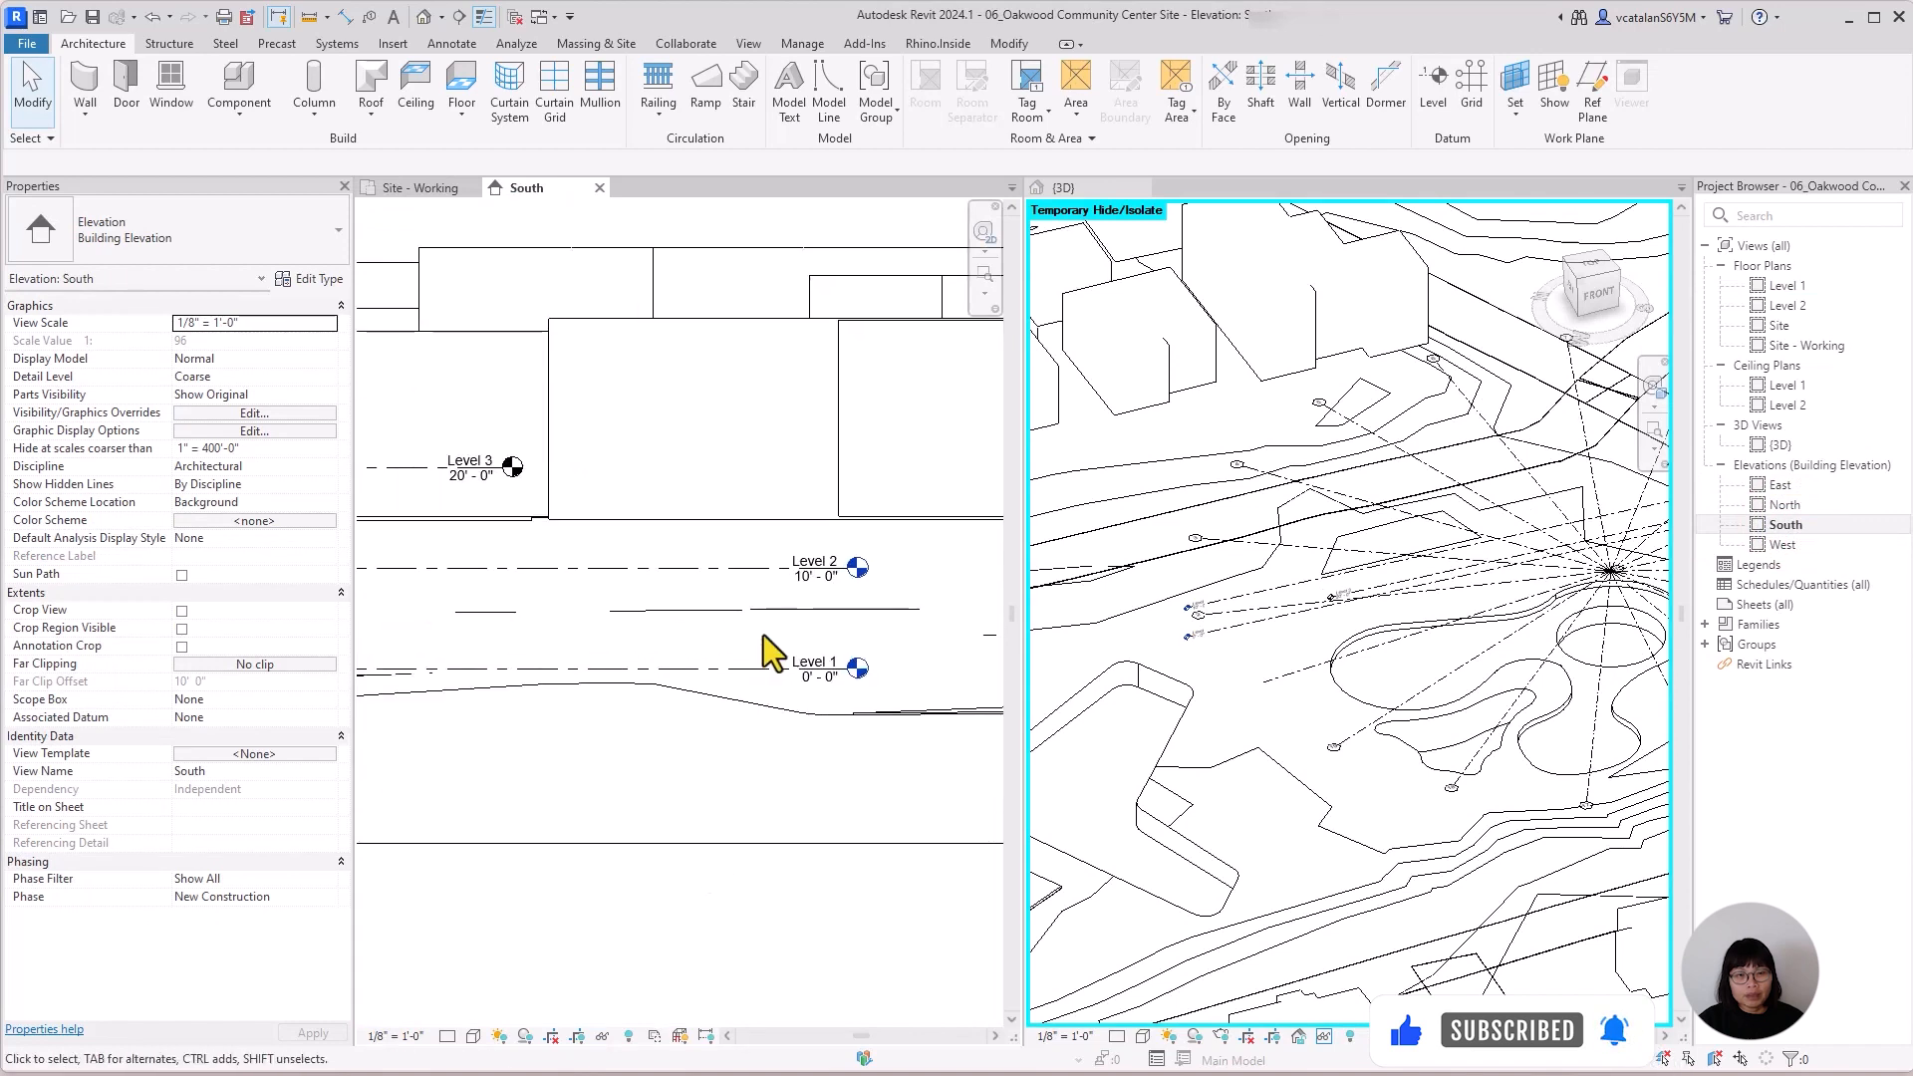
pyautogui.click(757, 576)
pyautogui.scroll(2, 854, 589)
pyautogui.click(836, 532)
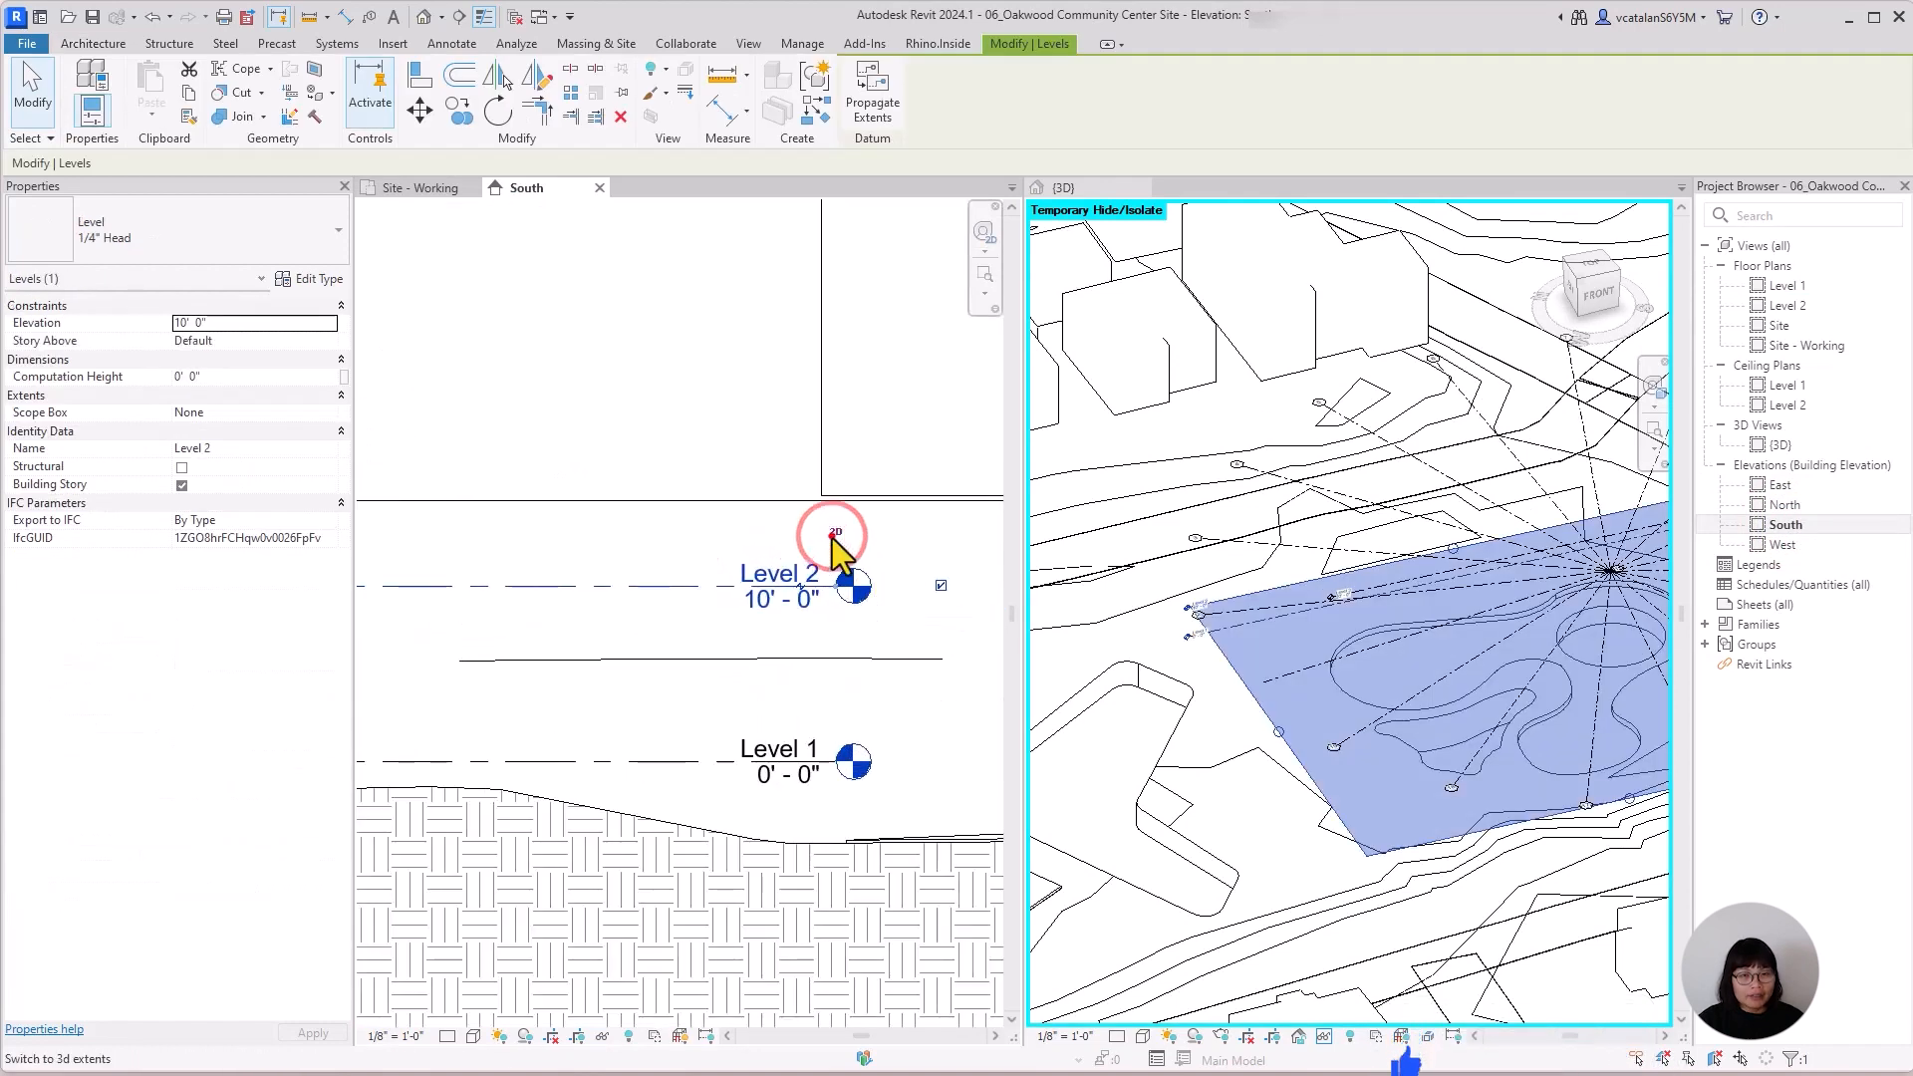
pyautogui.scroll(-3, 1505, 707)
pyautogui.moveTo(1189, 807); pyautogui.dragTo(945, 782, button='middle')
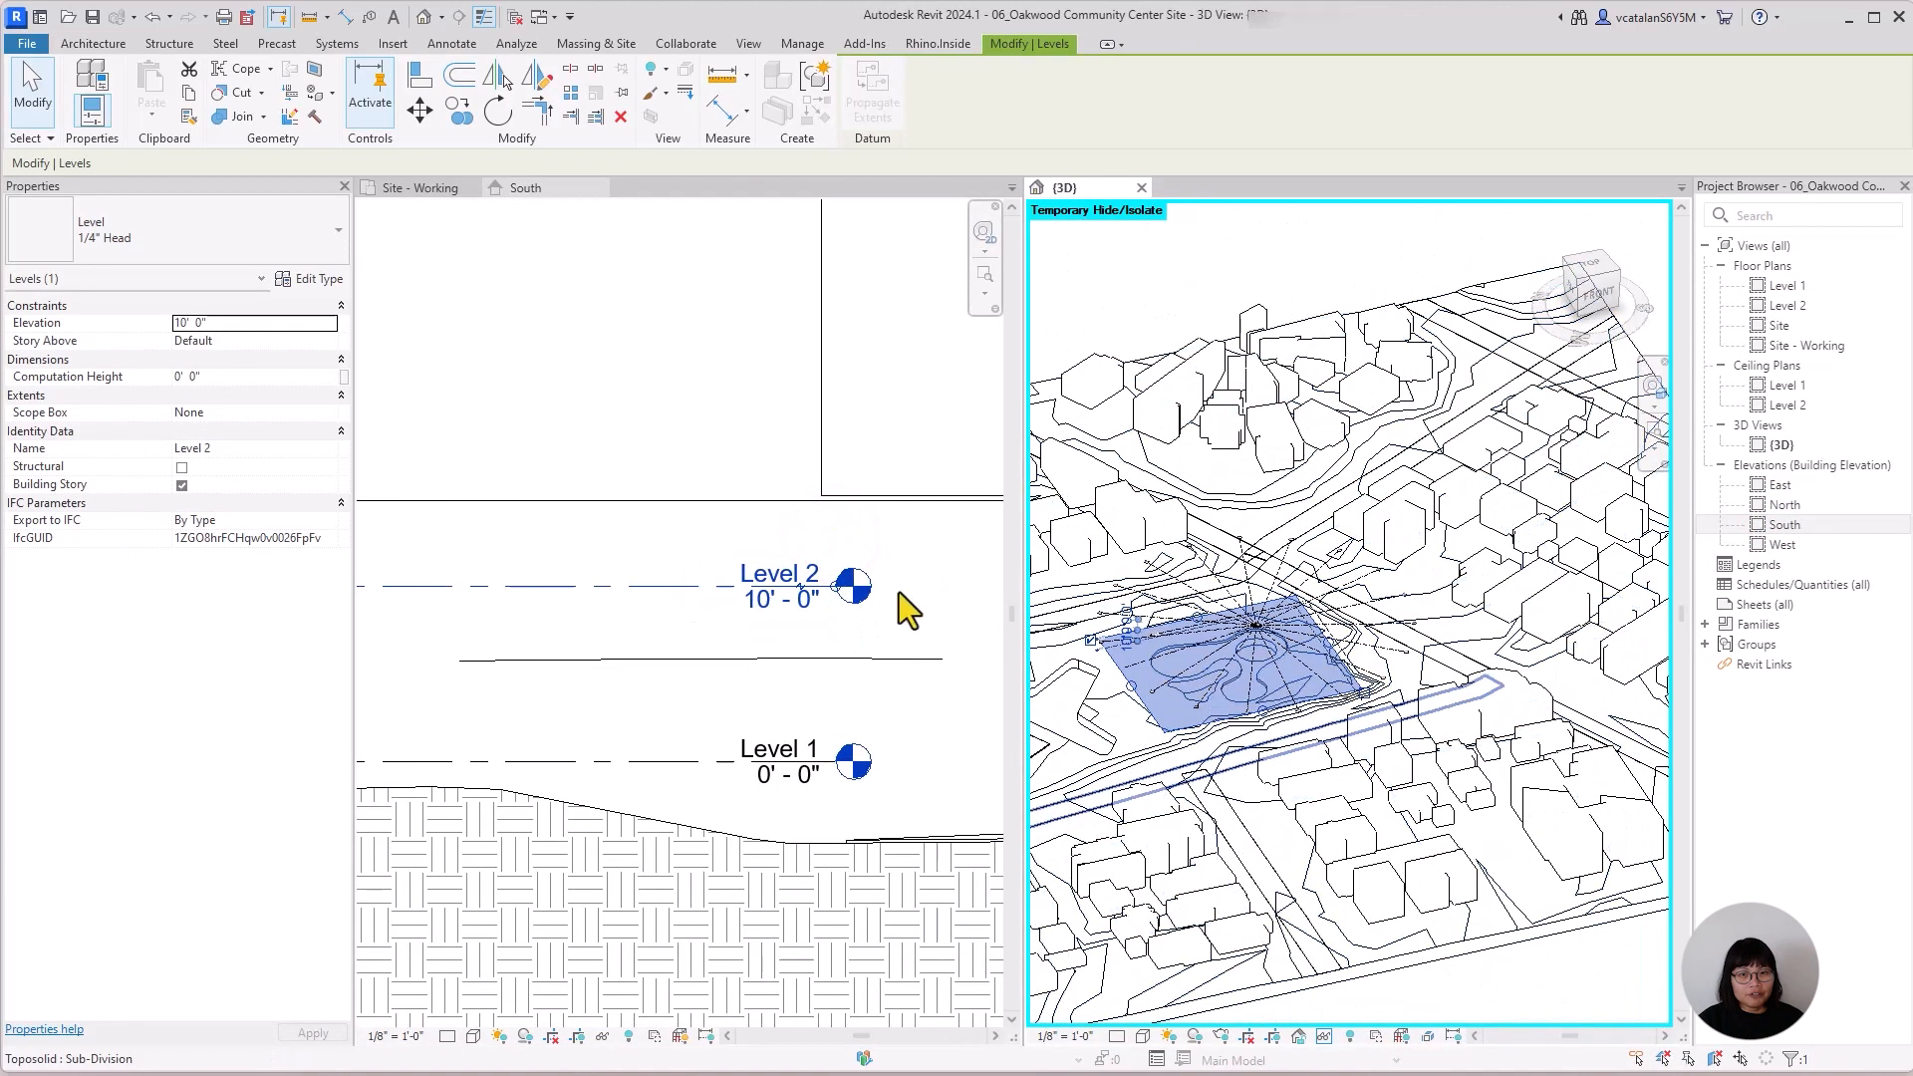
# Try extending the head ends of Level 2 and Level 1 eastward in the South elevation, and undo the change.
pyautogui.click(849, 603)
pyautogui.moveTo(847, 598); pyautogui.dragTo(801, 590)
pyautogui.click(984, 531)
pyautogui.click(963, 640)
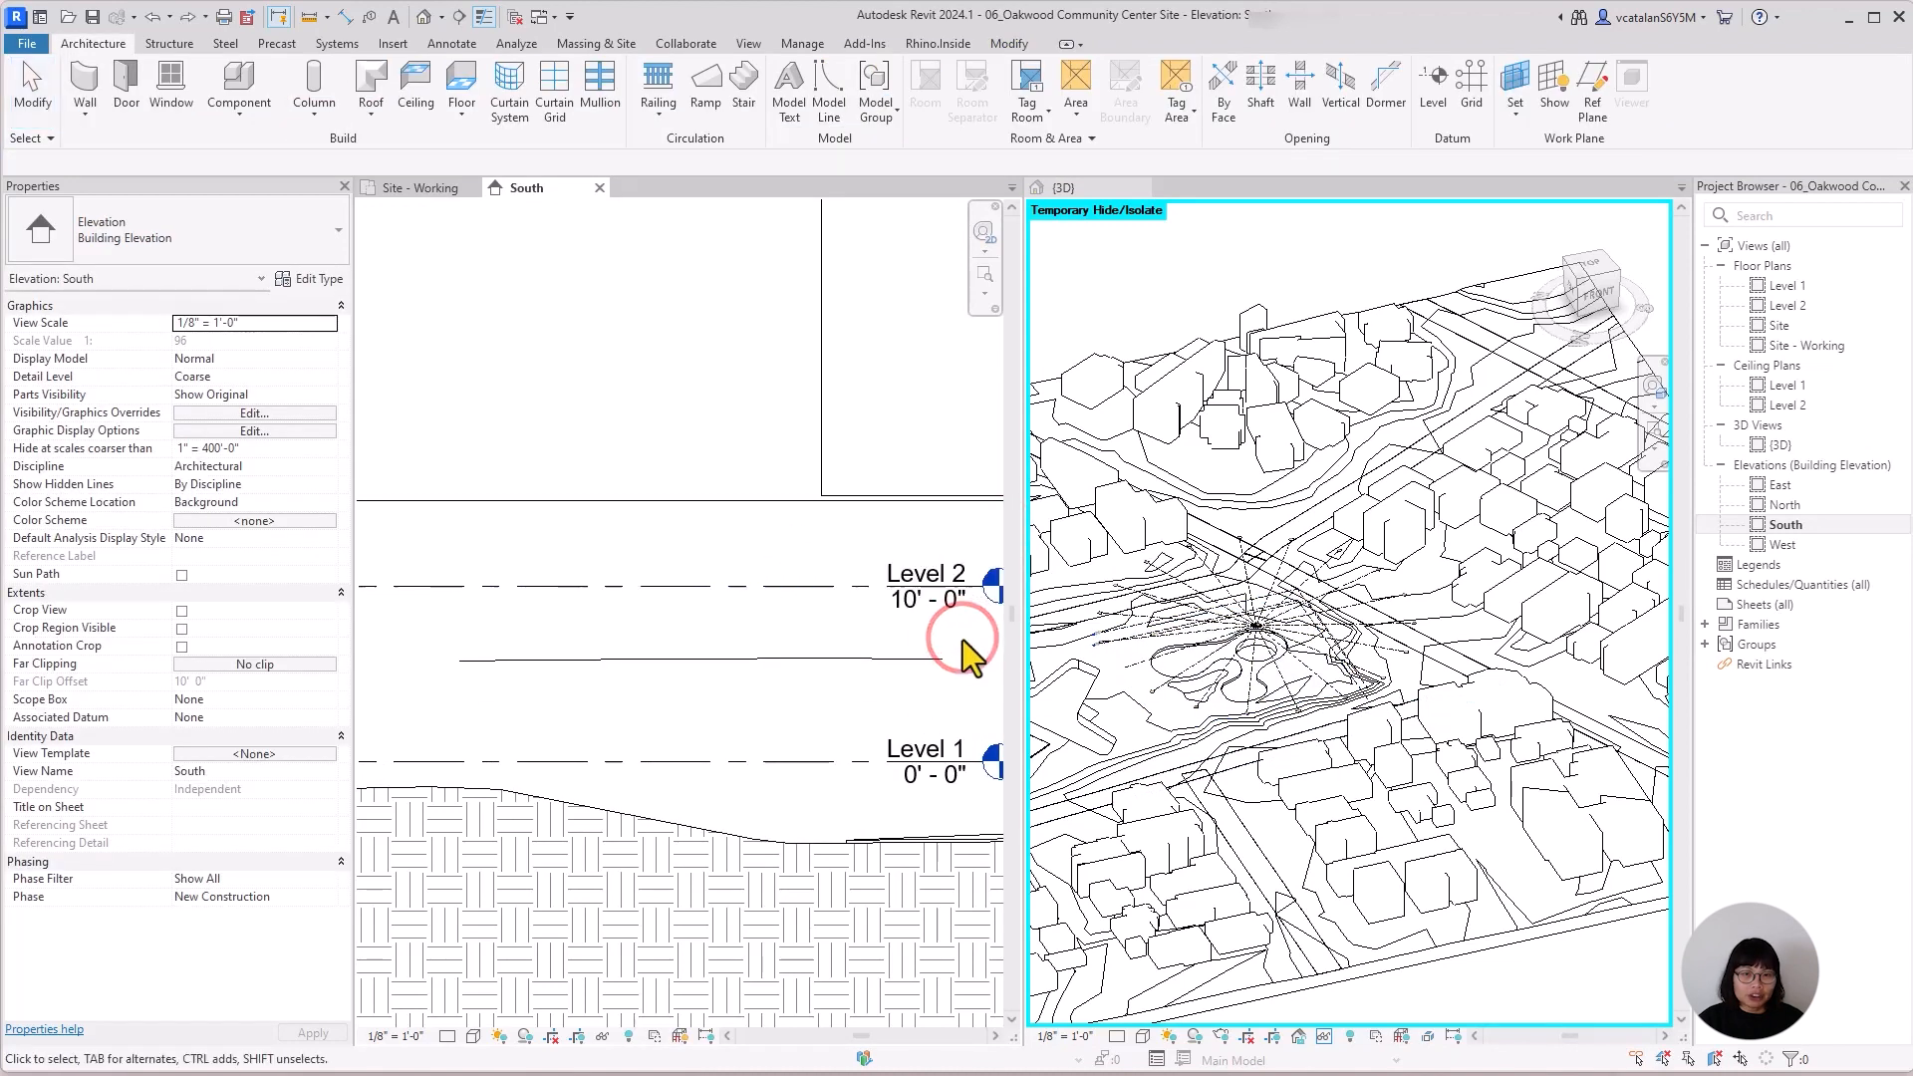
pyautogui.hotkey('ctrl', 'z')
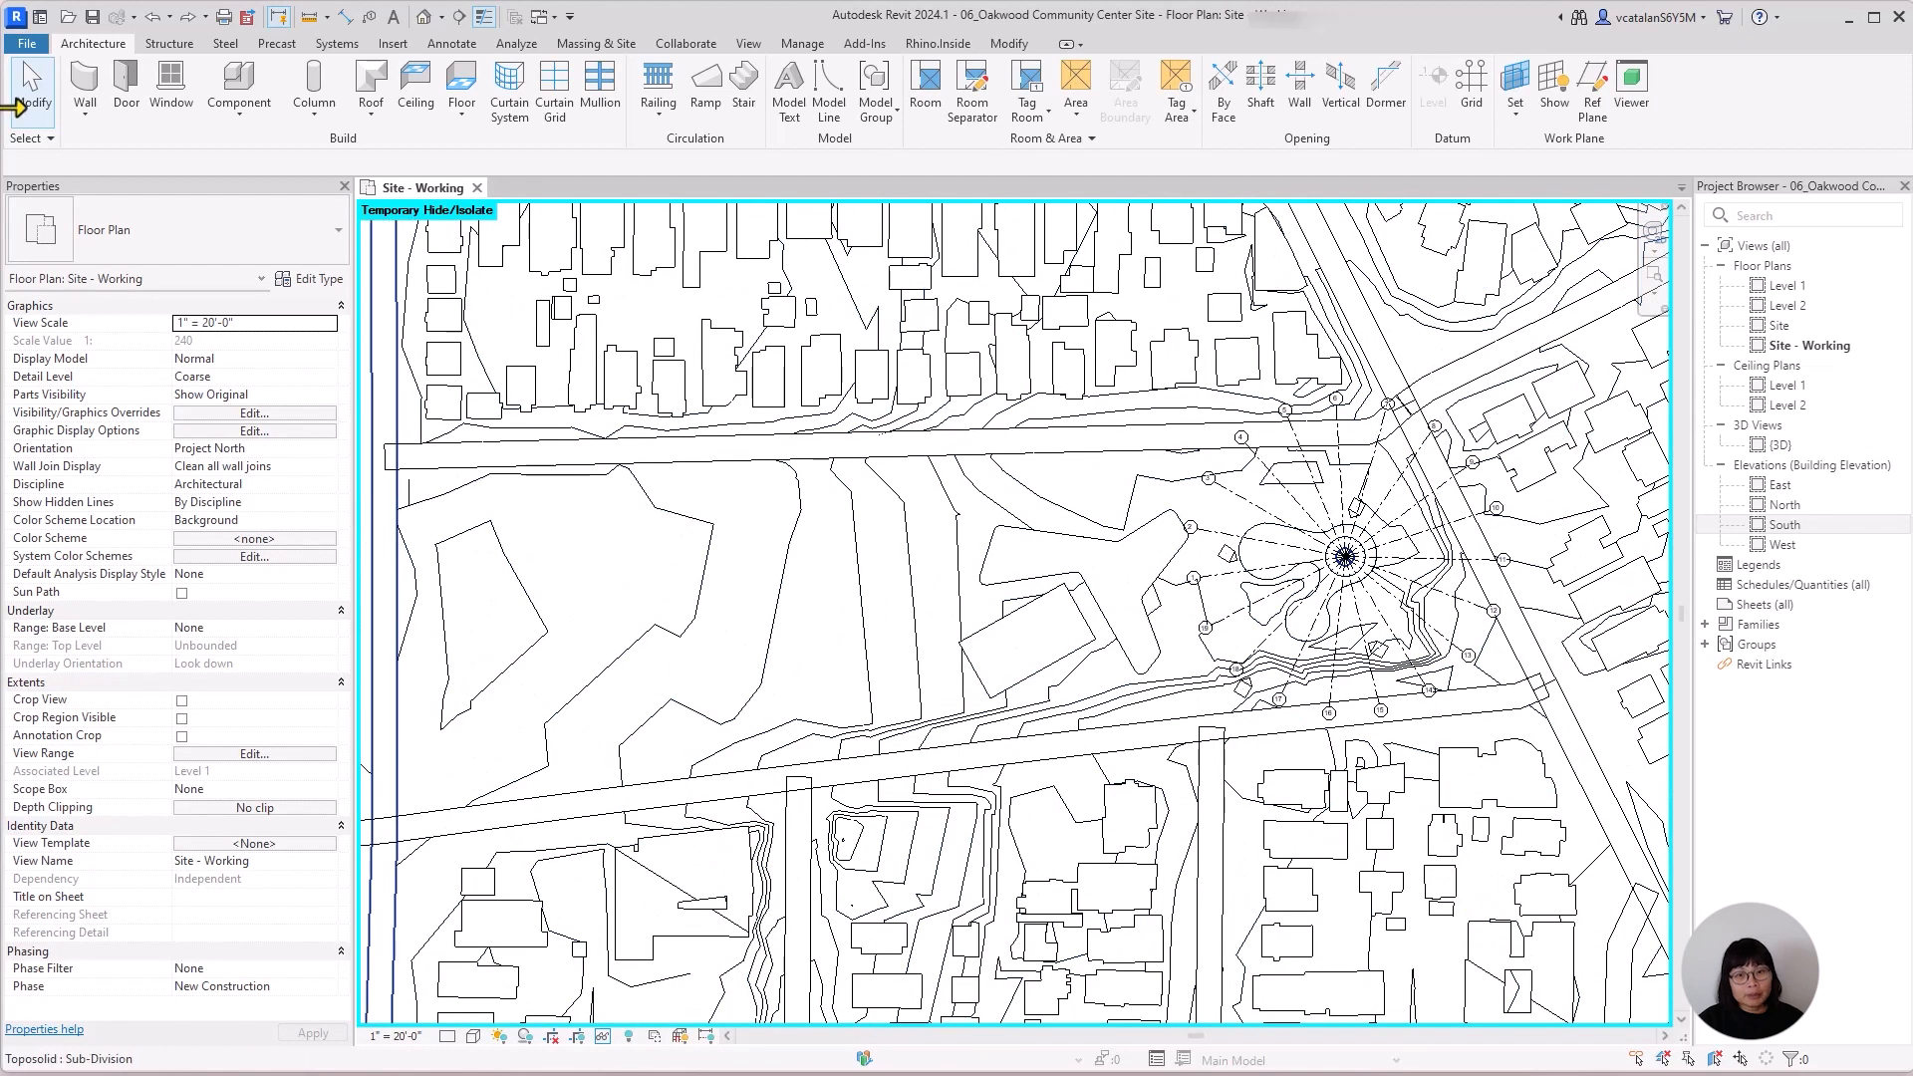
# Examine the DWG export options for the Site - Working plan, and leave without exporting.
pyautogui.click(27, 43)
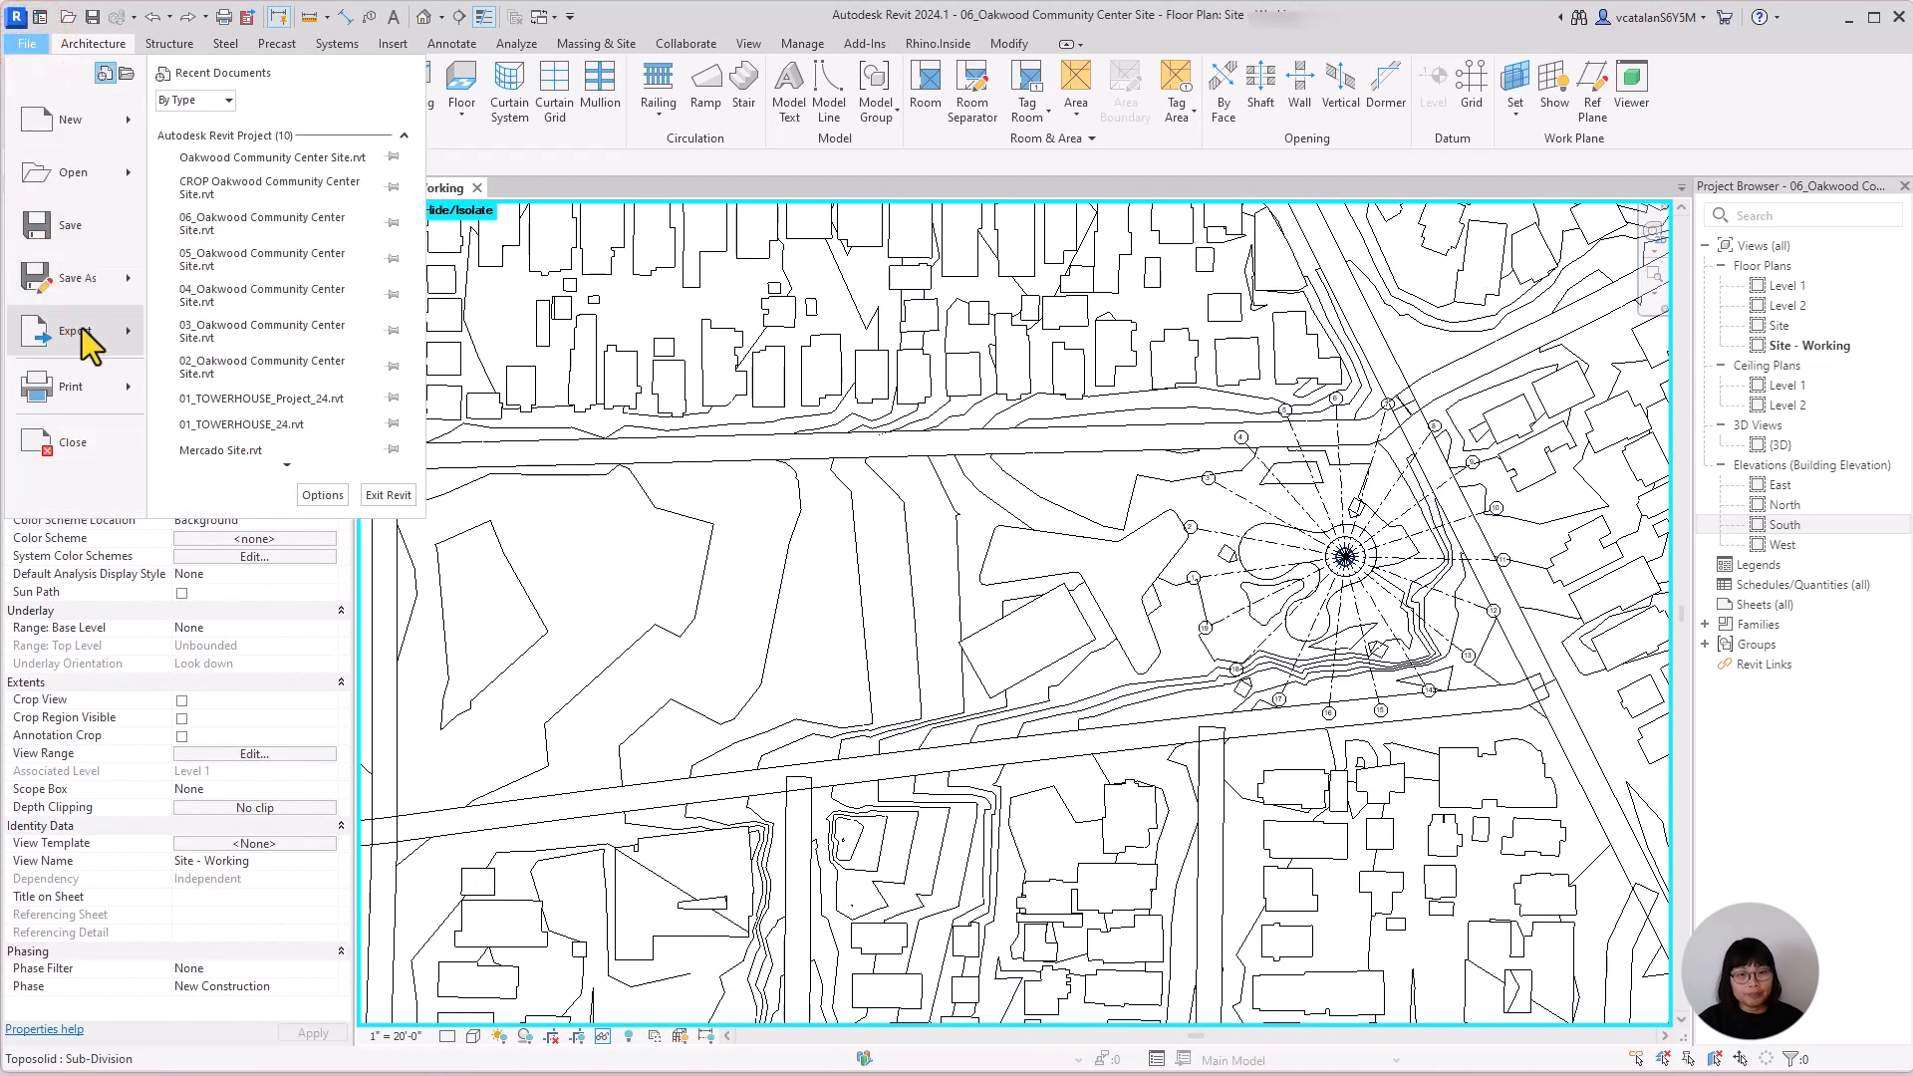
pyautogui.click(127, 331)
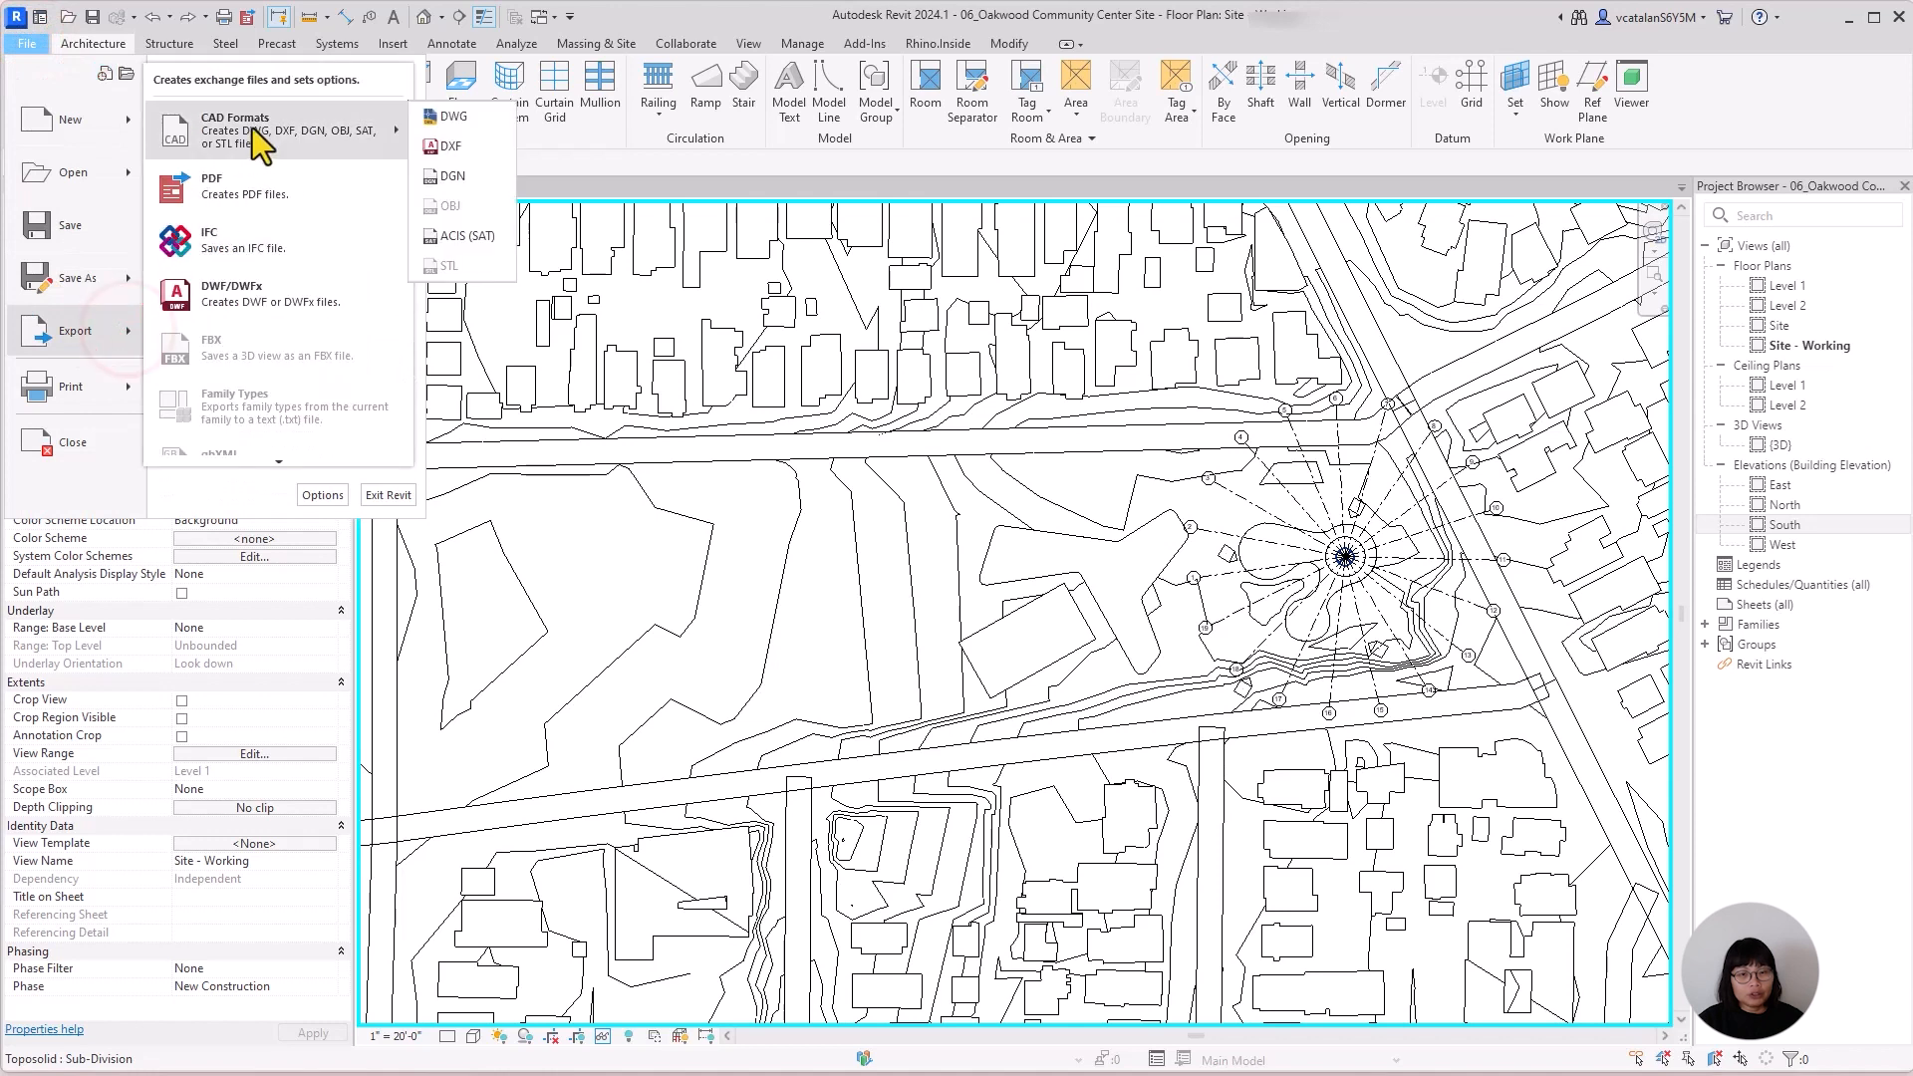
pyautogui.click(464, 118)
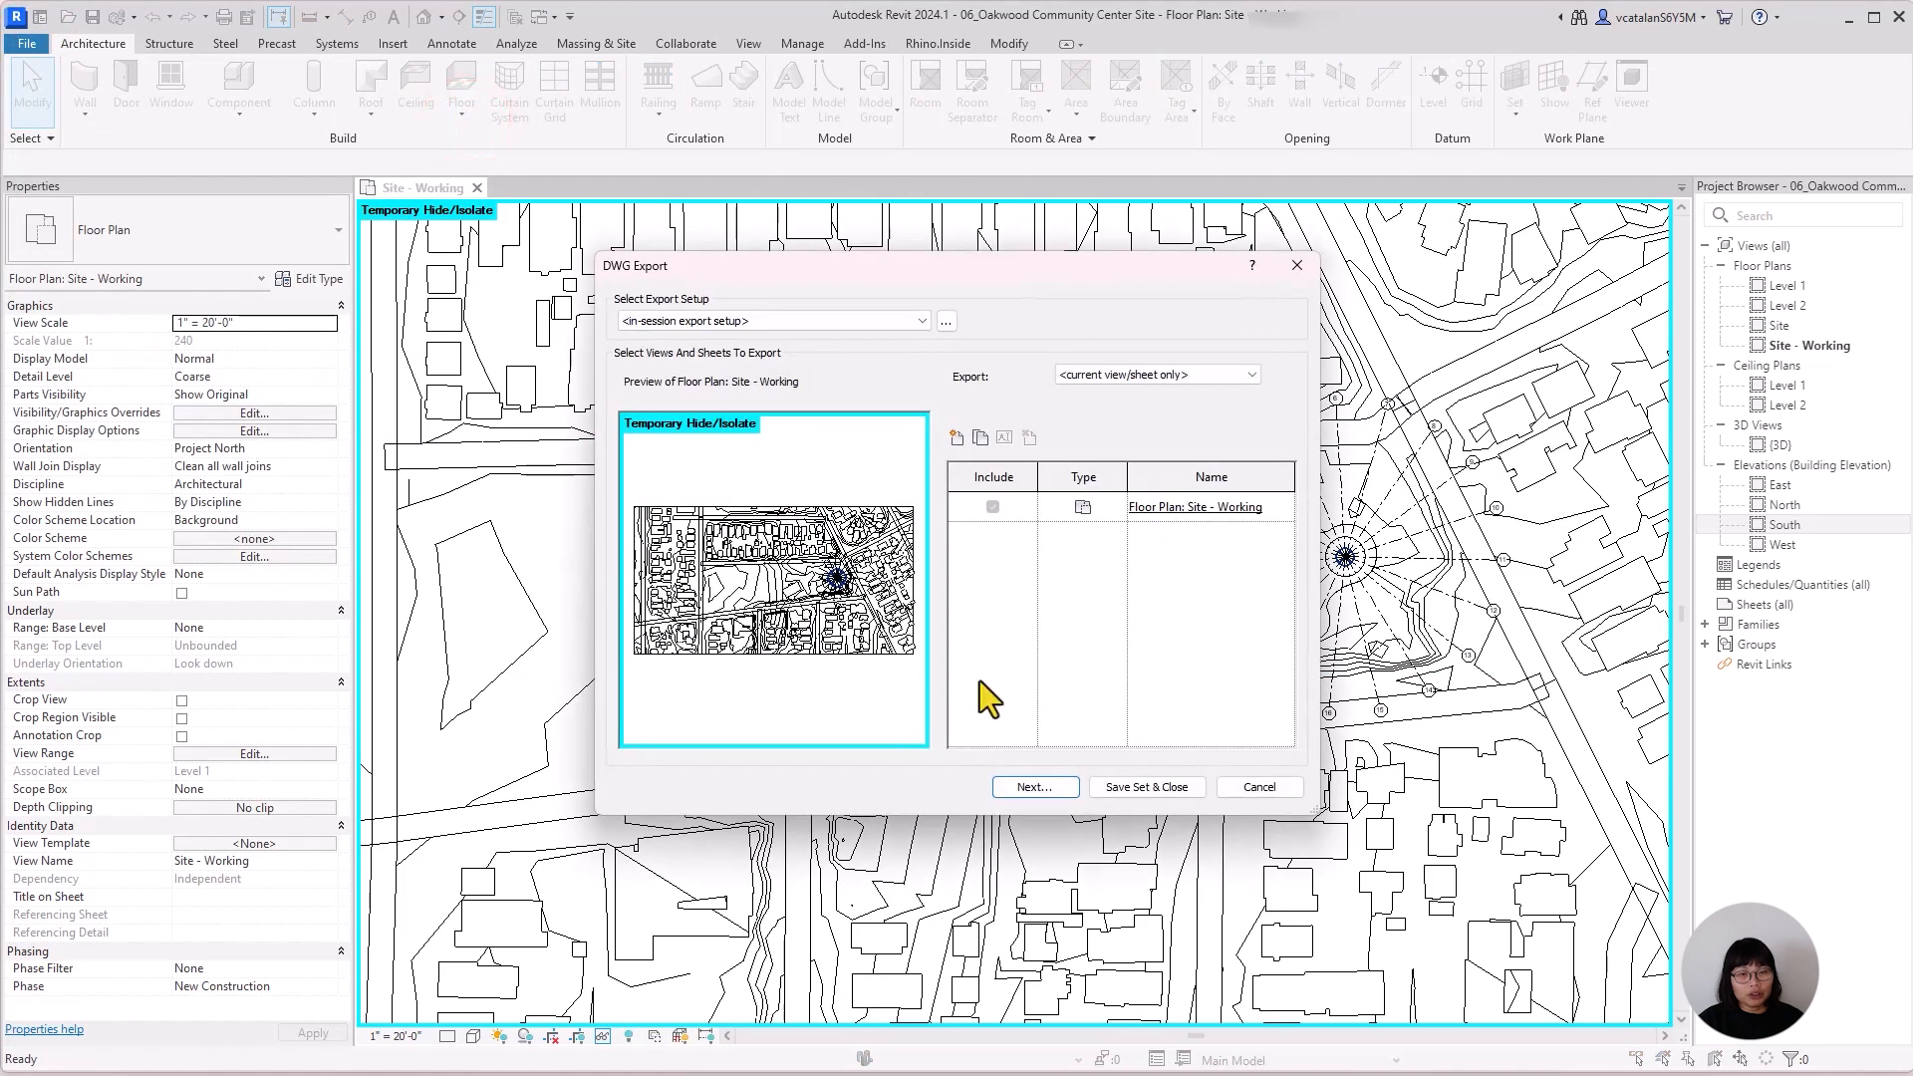
pyautogui.click(1259, 787)
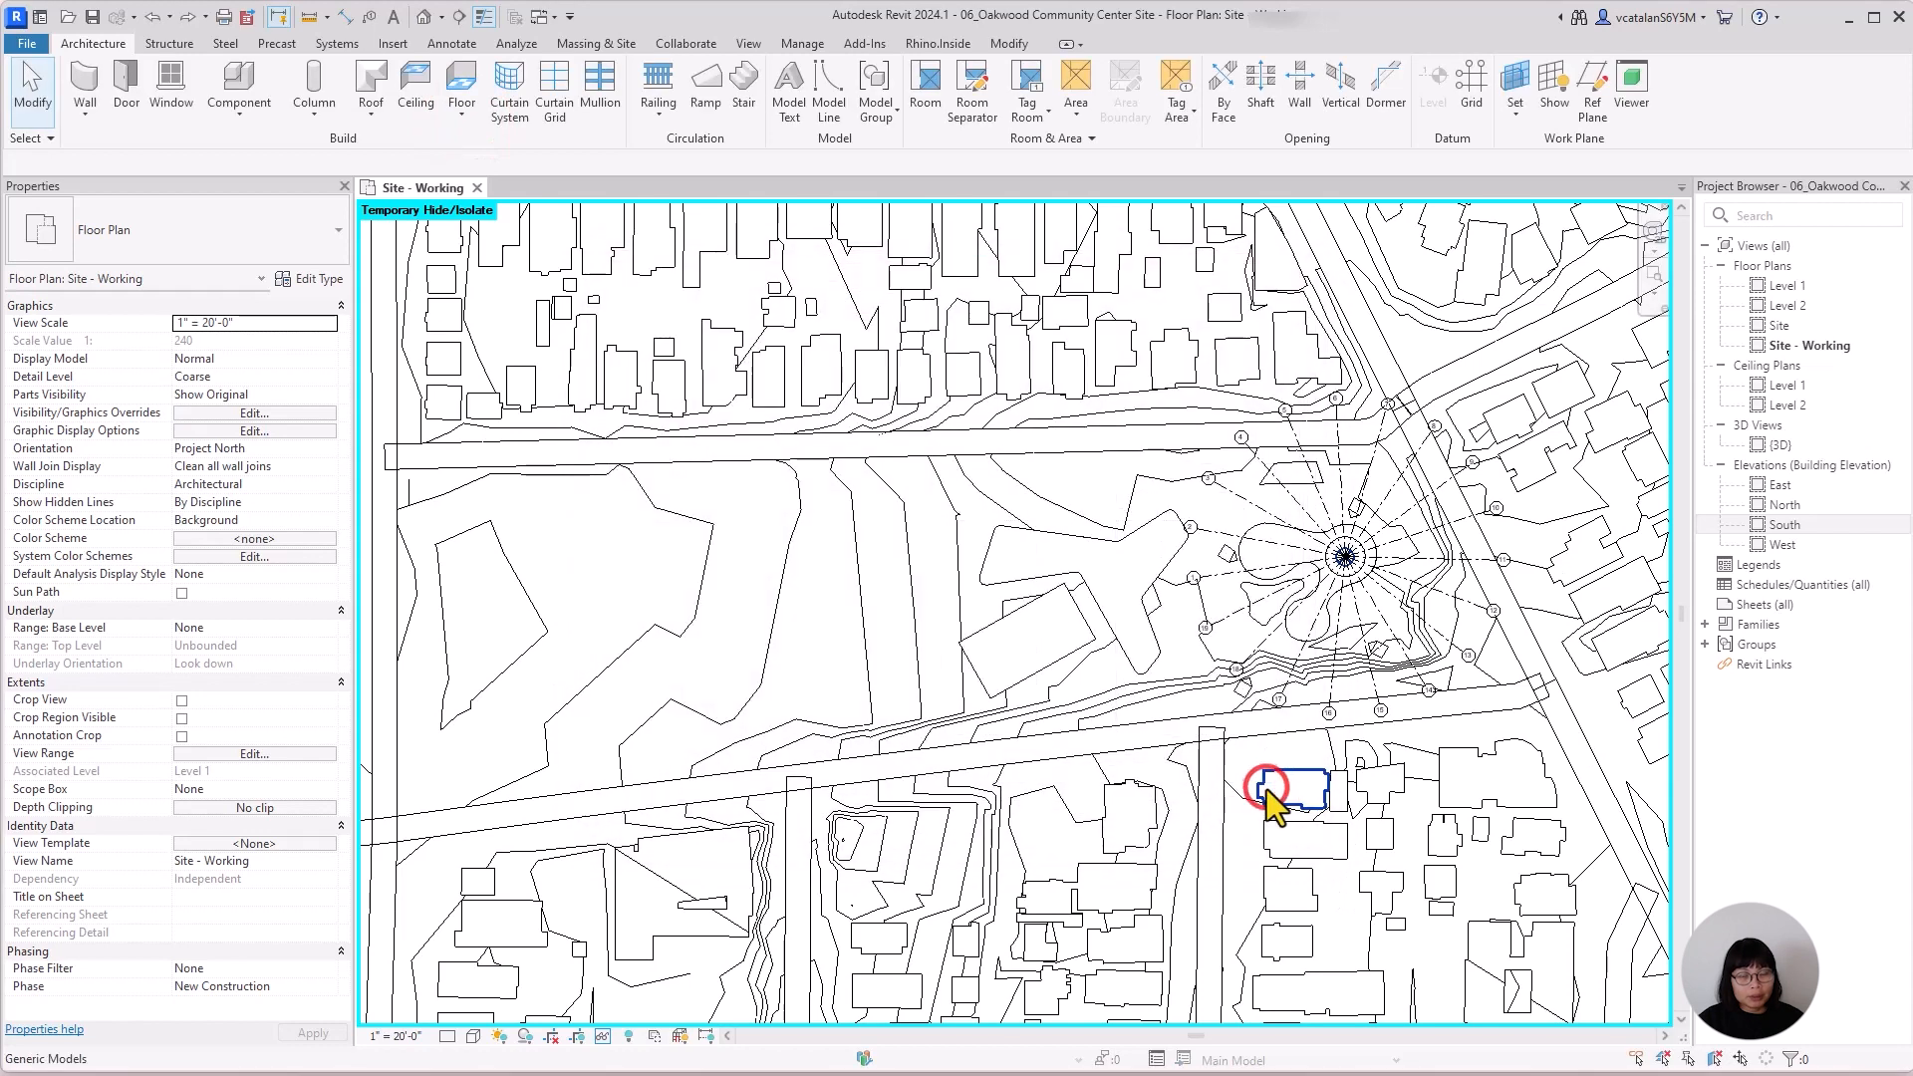
# Start Rhino.Inside within the Revit session and open its Rhino window.
pyautogui.click(947, 50)
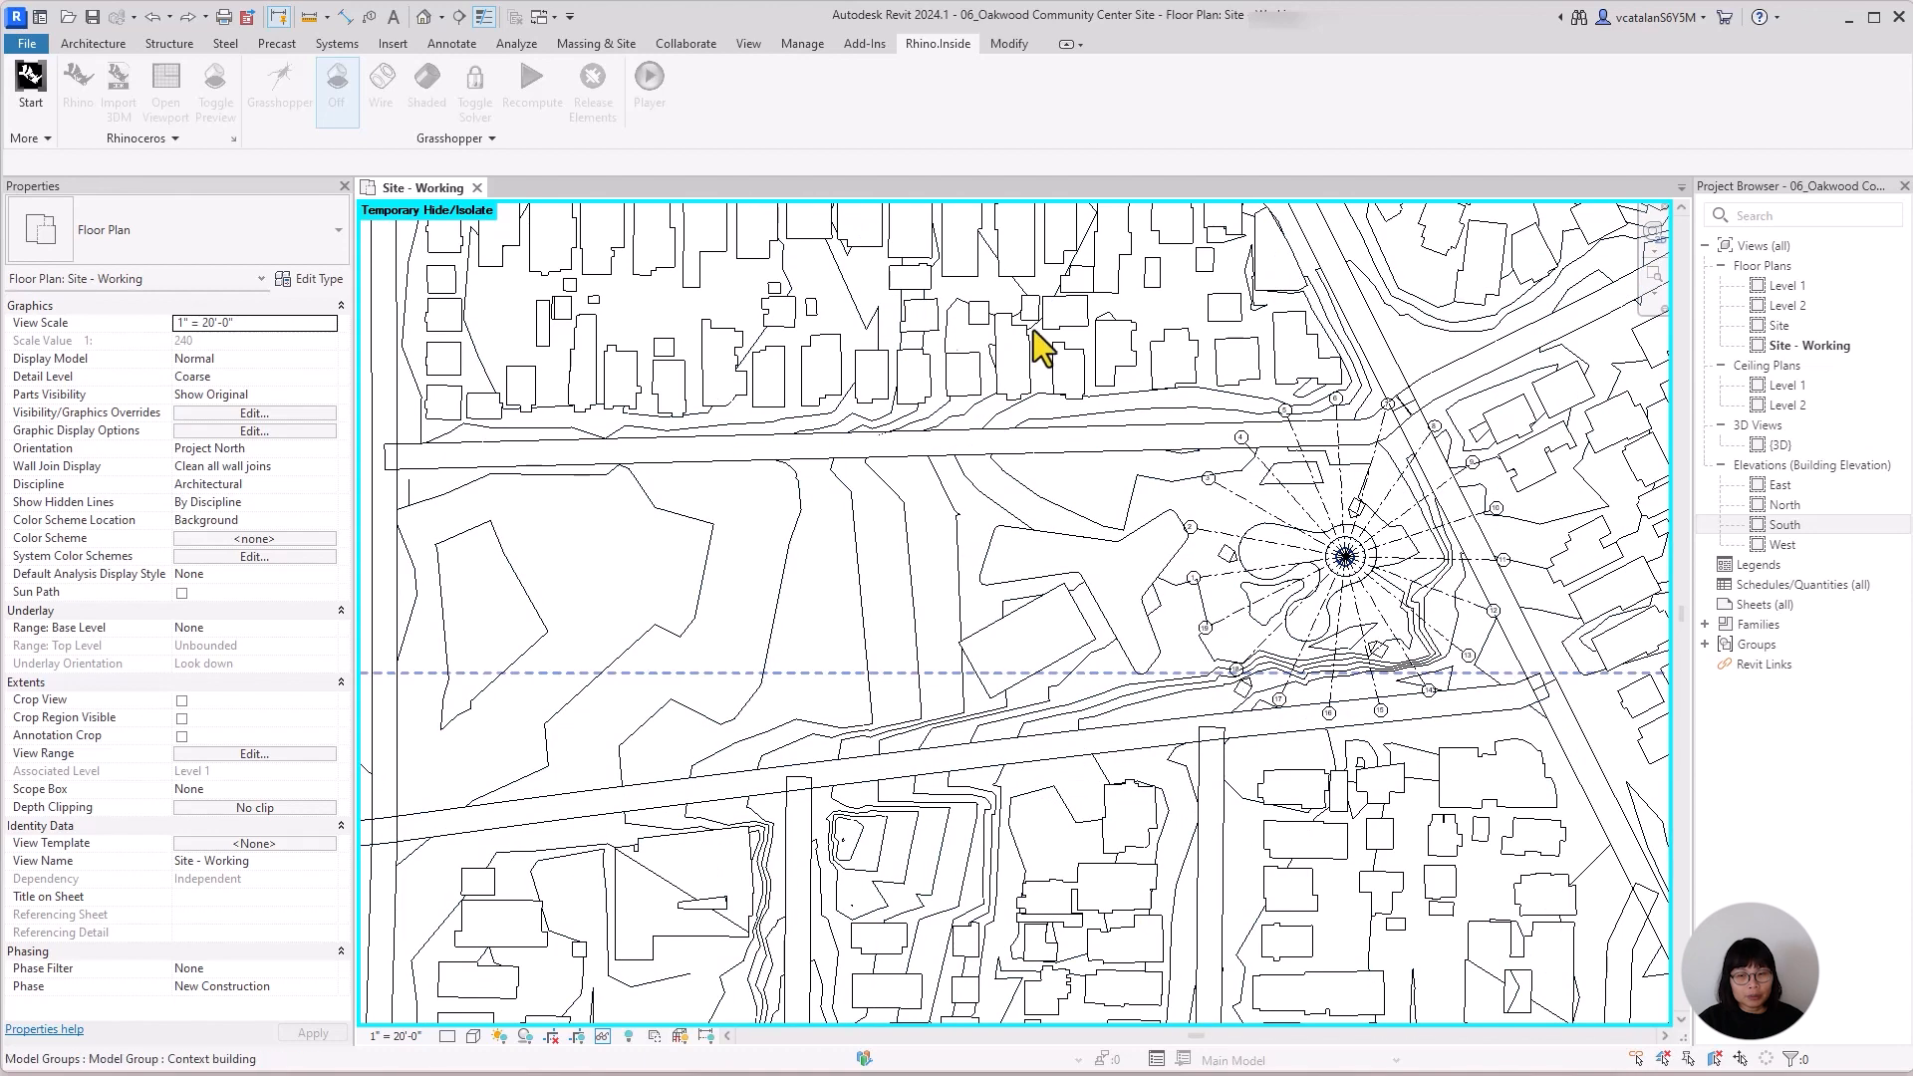
pyautogui.moveTo(893, 533); pyautogui.dragTo(828, 598, button='middle')
pyautogui.scroll(2, 1155, 650)
pyautogui.moveTo(1169, 705); pyautogui.dragTo(1019, 756, button='middle')
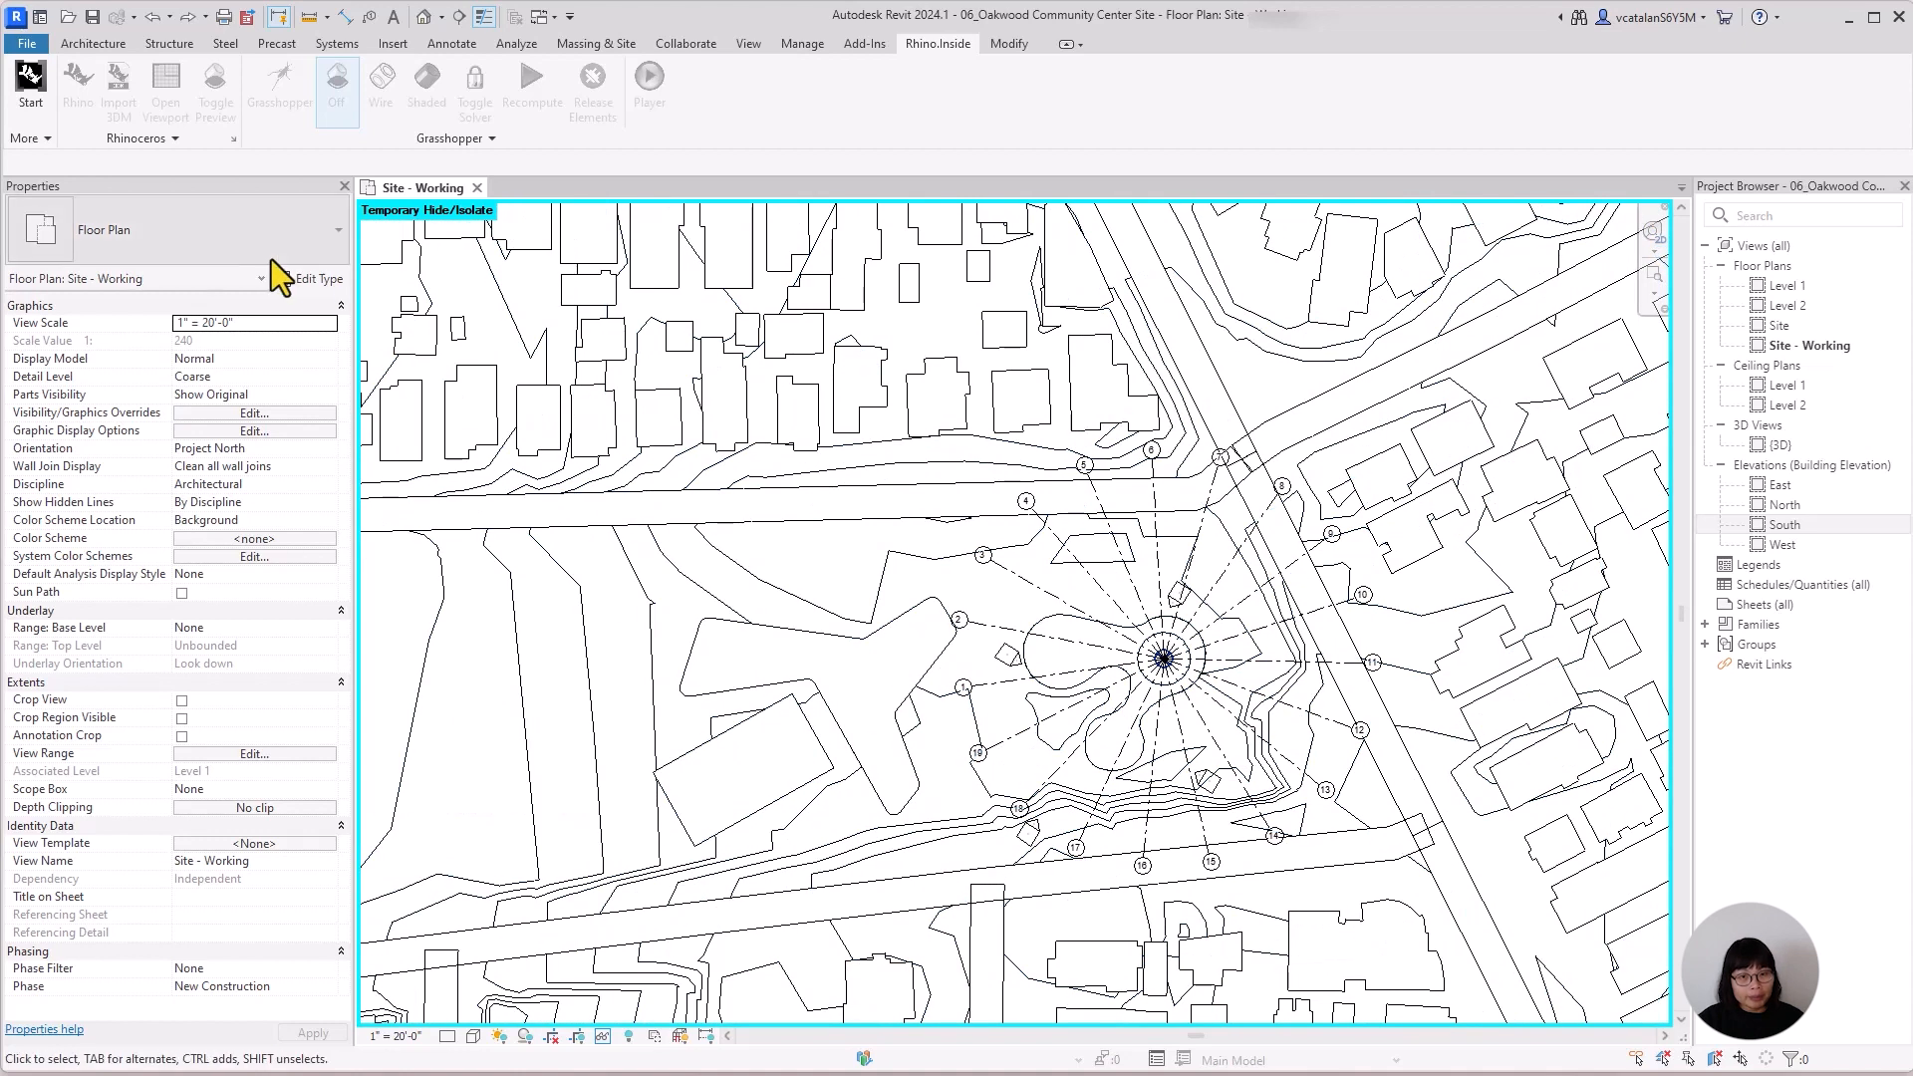
pyautogui.click(38, 90)
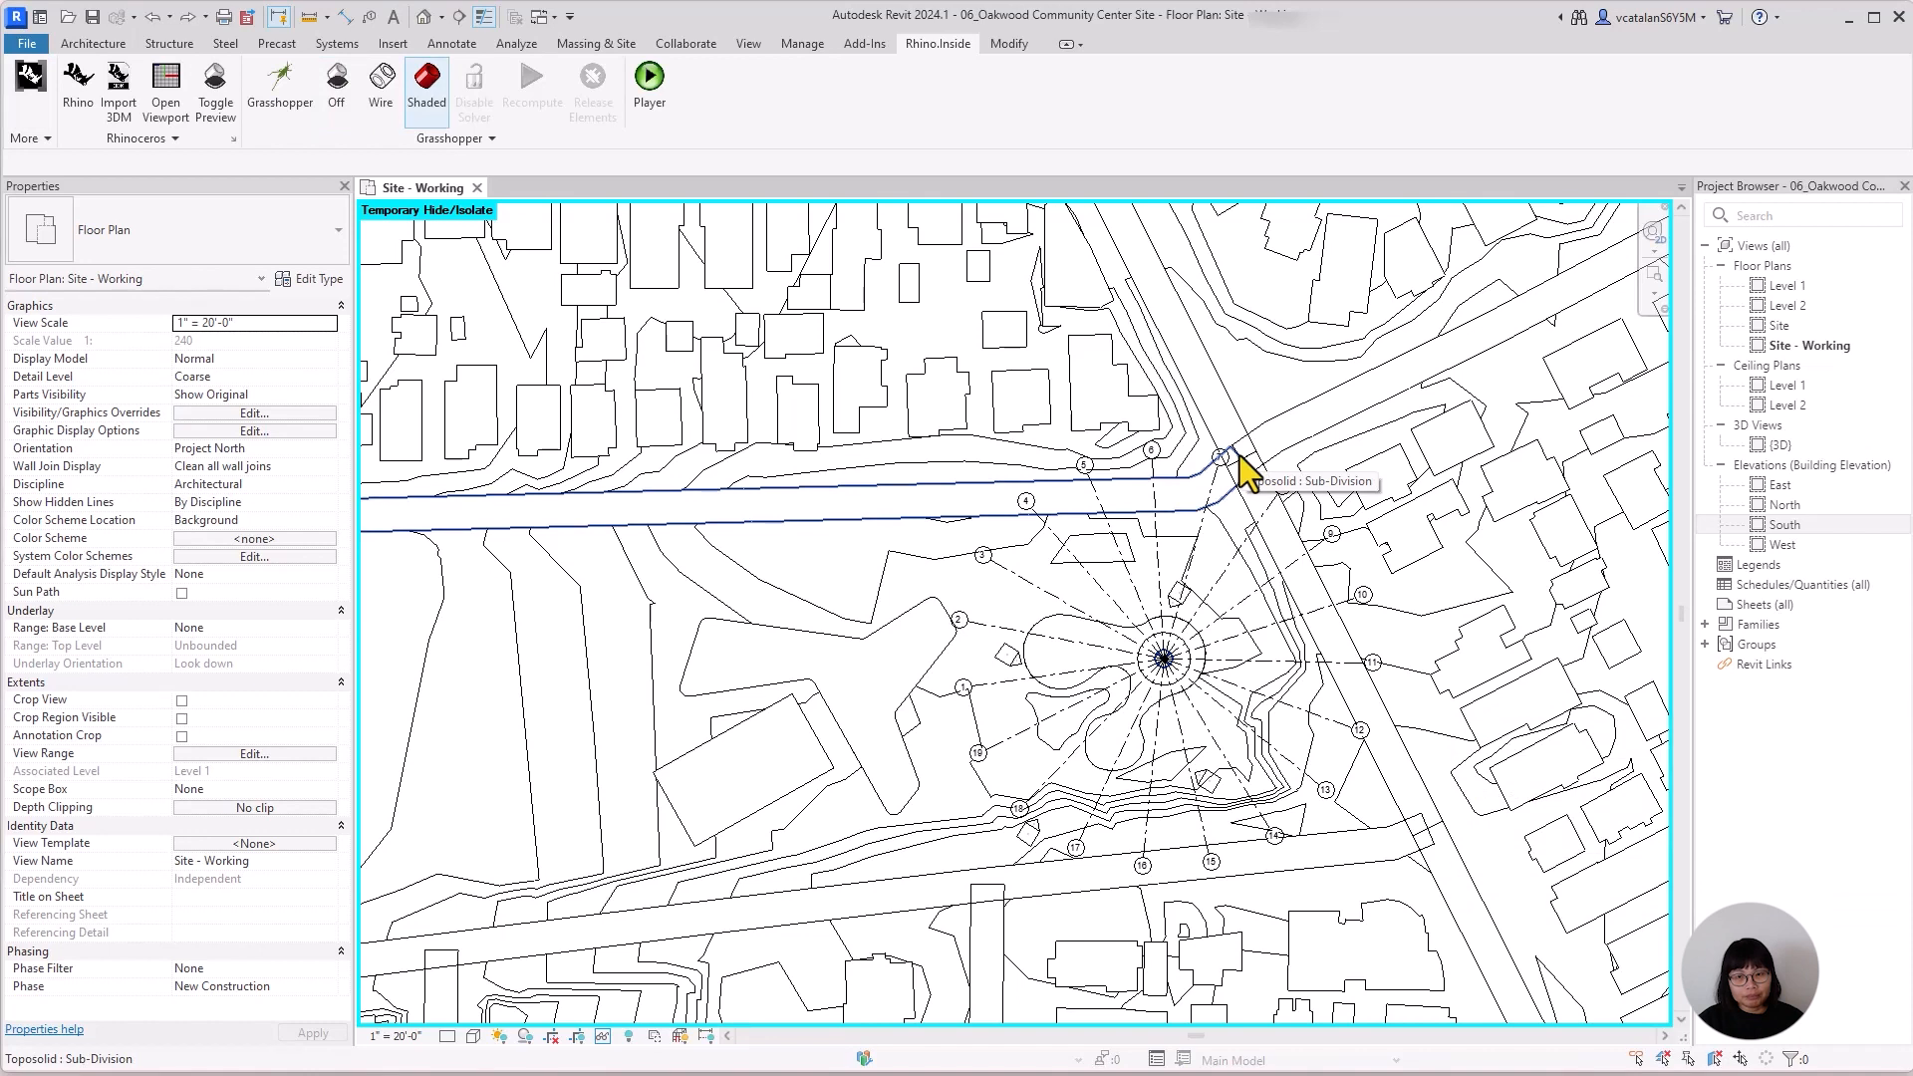
pyautogui.click(80, 95)
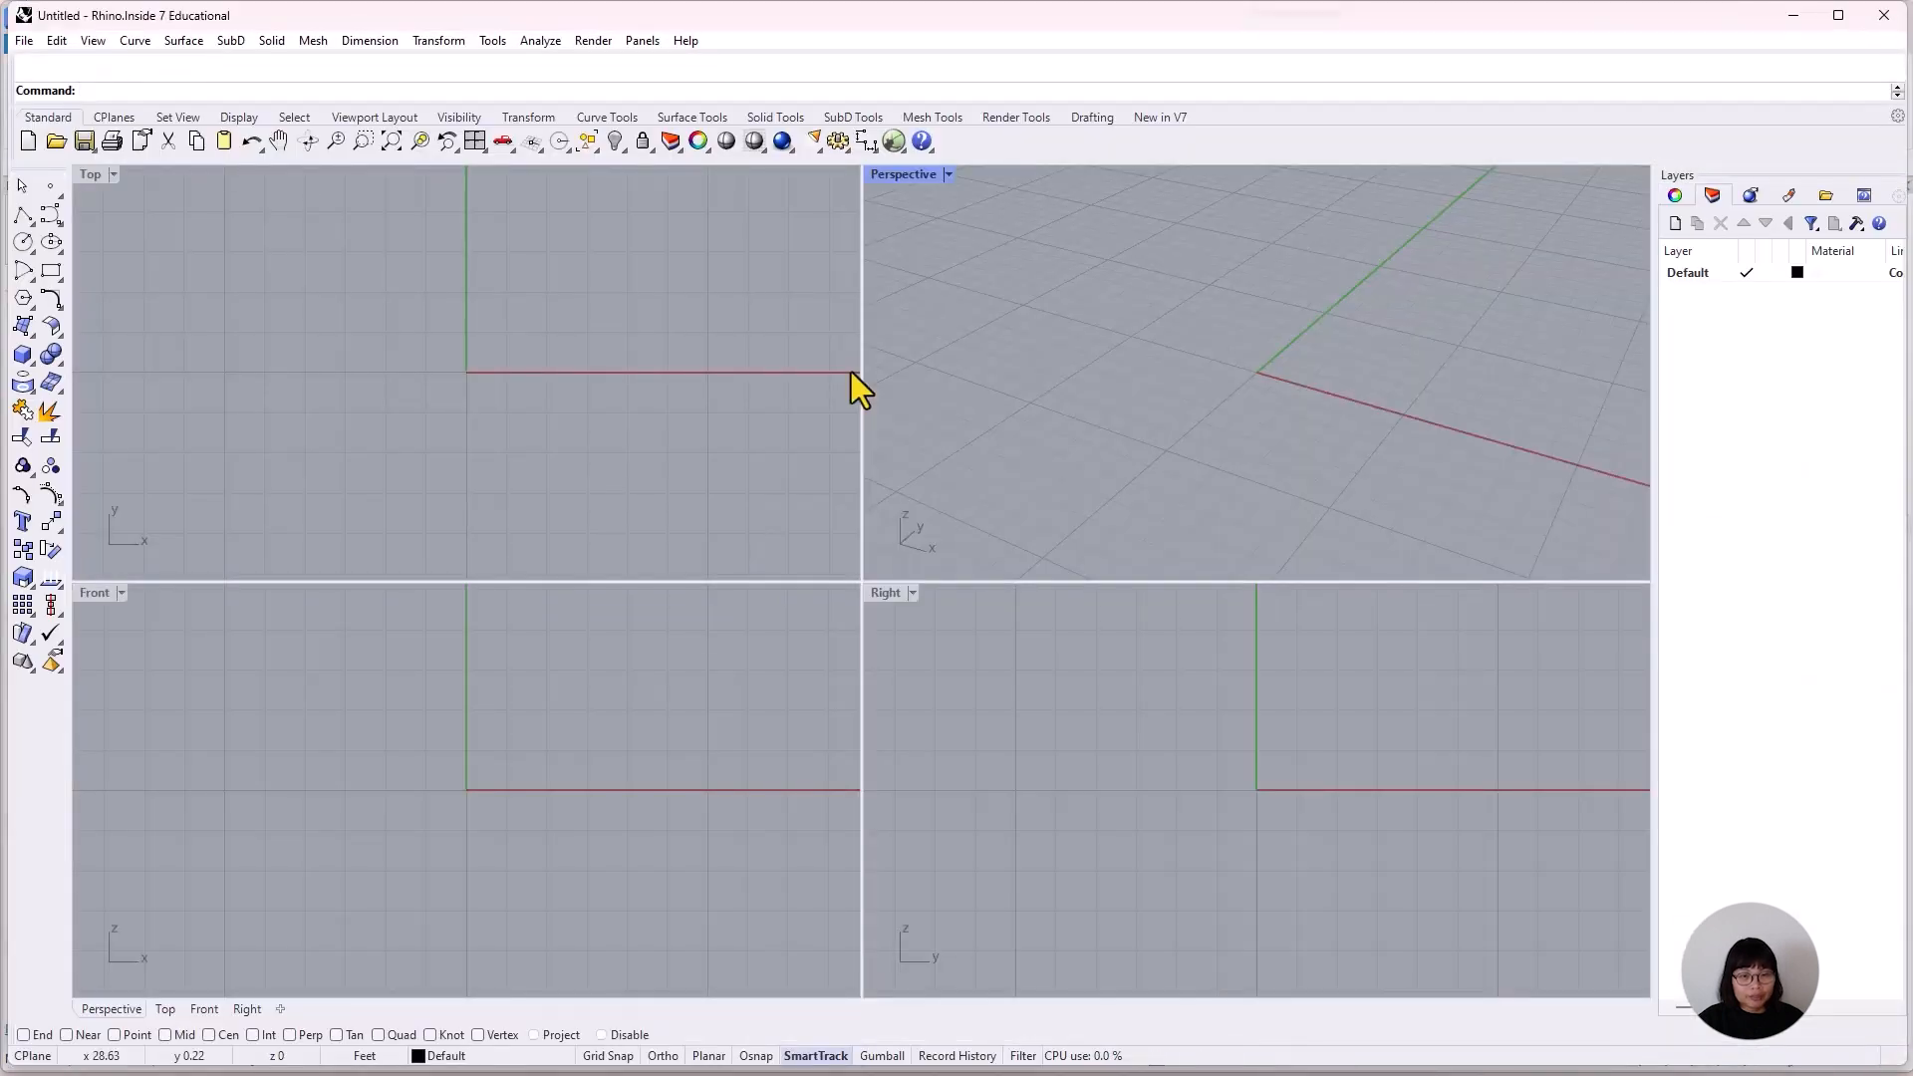
# Launch Grasshopper, place a Query Grids component on the canvas, and move the Grasshopper window aside to expose the Revit plan.
pyautogui.click(893, 140)
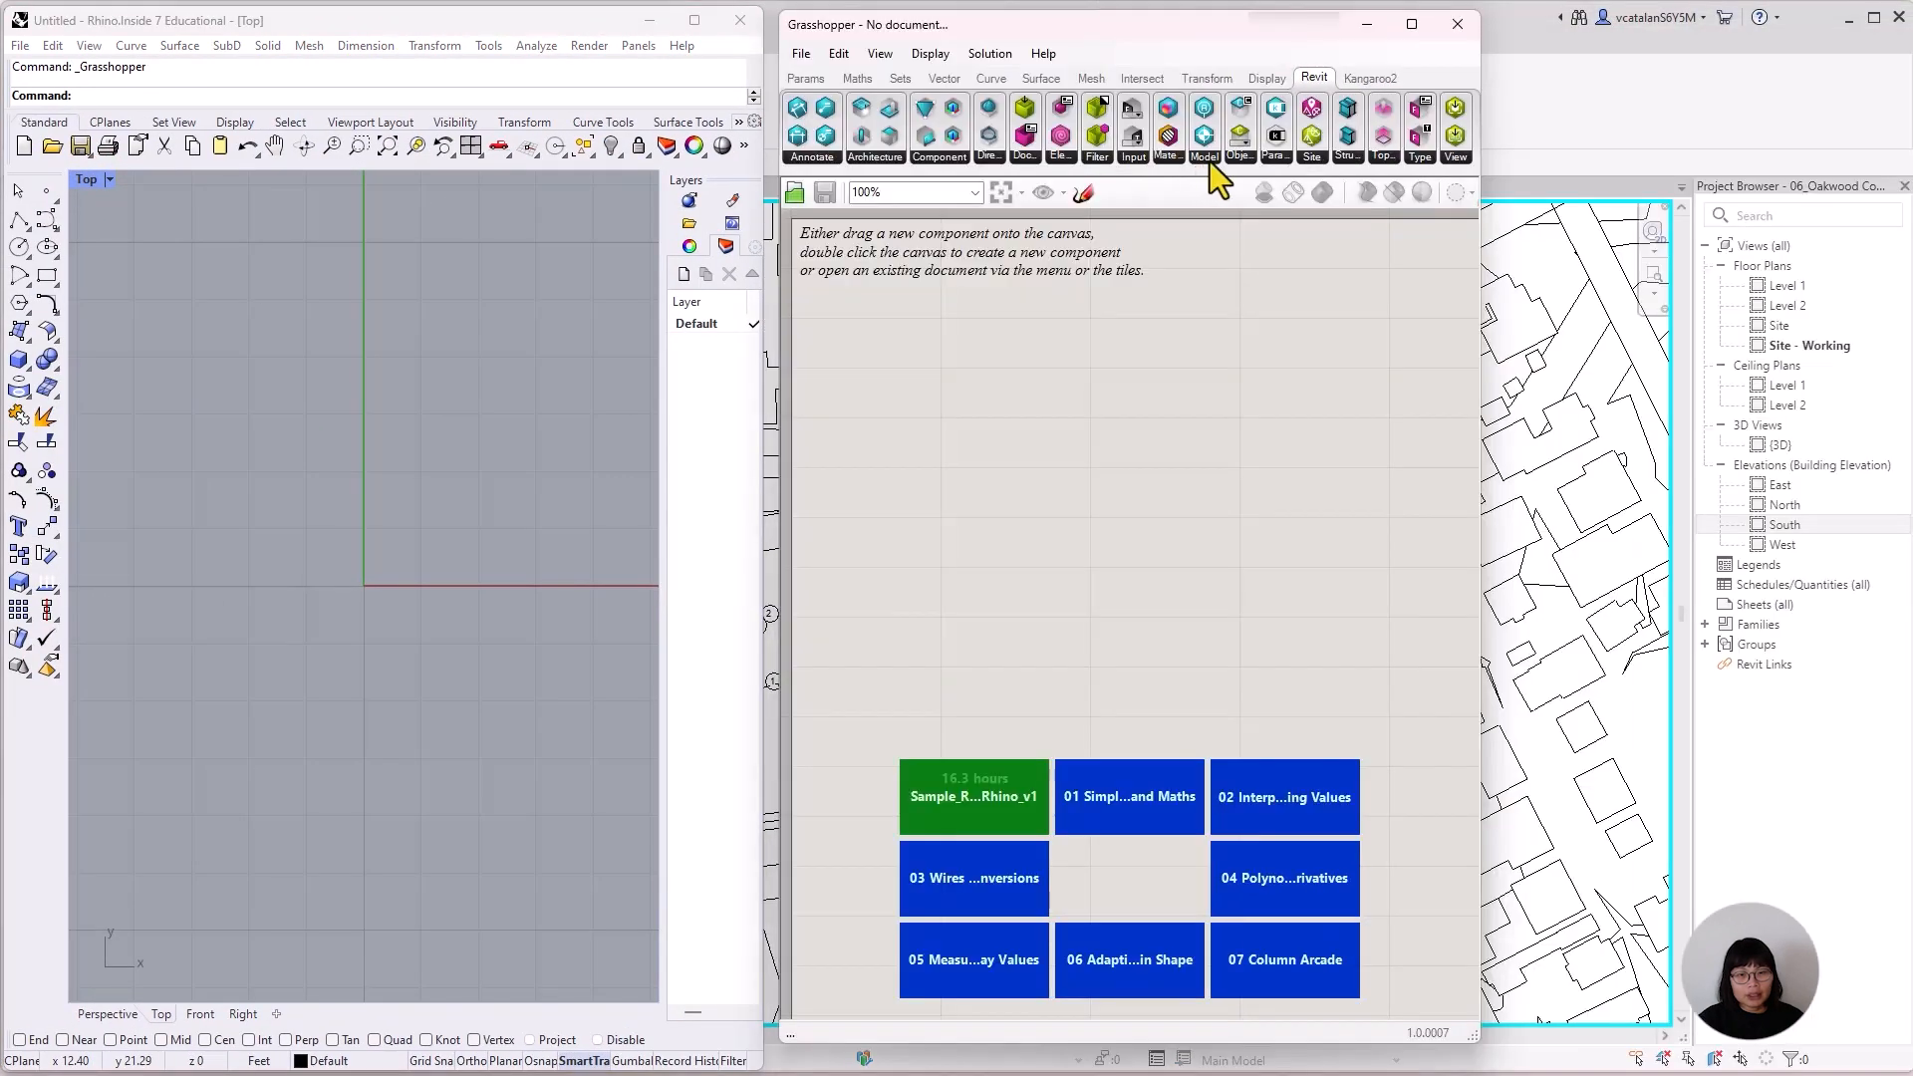
pyautogui.click(1207, 157)
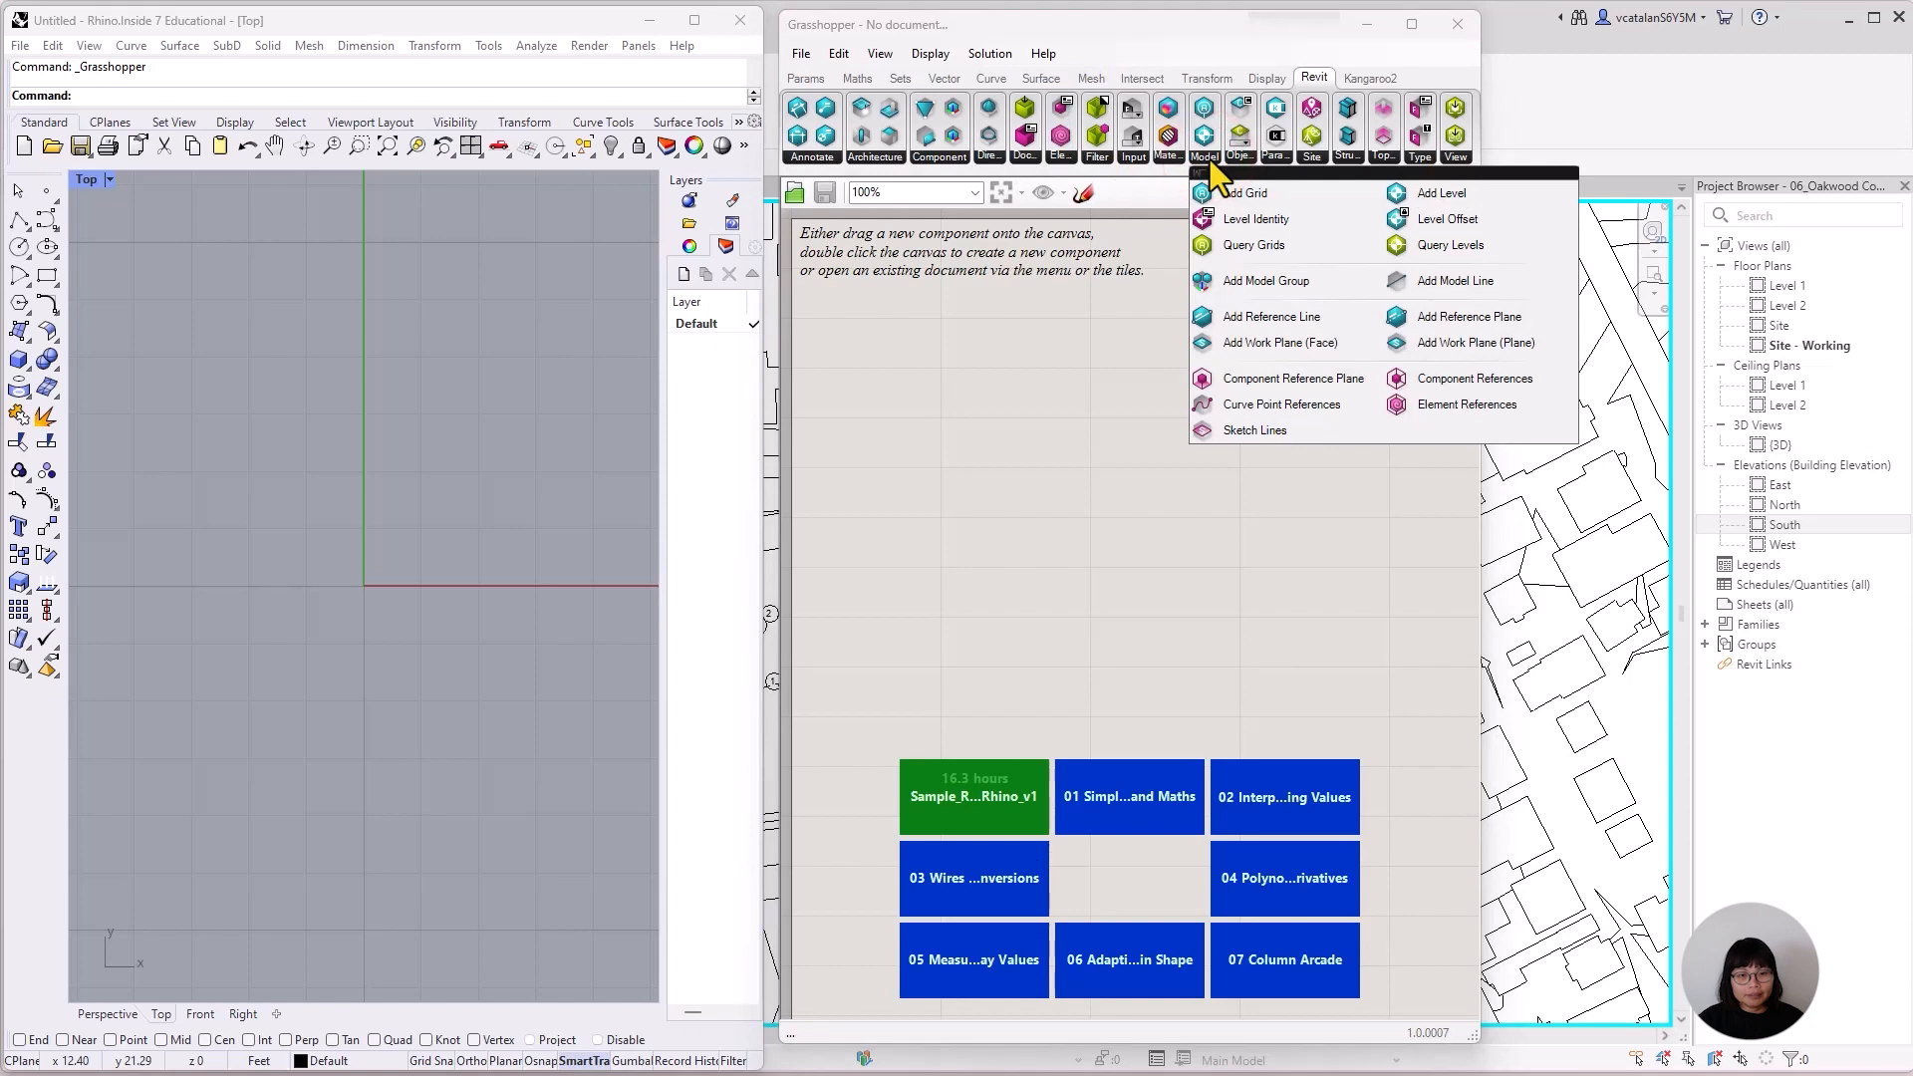
pyautogui.moveTo(1246, 247); pyautogui.dragTo(1072, 541)
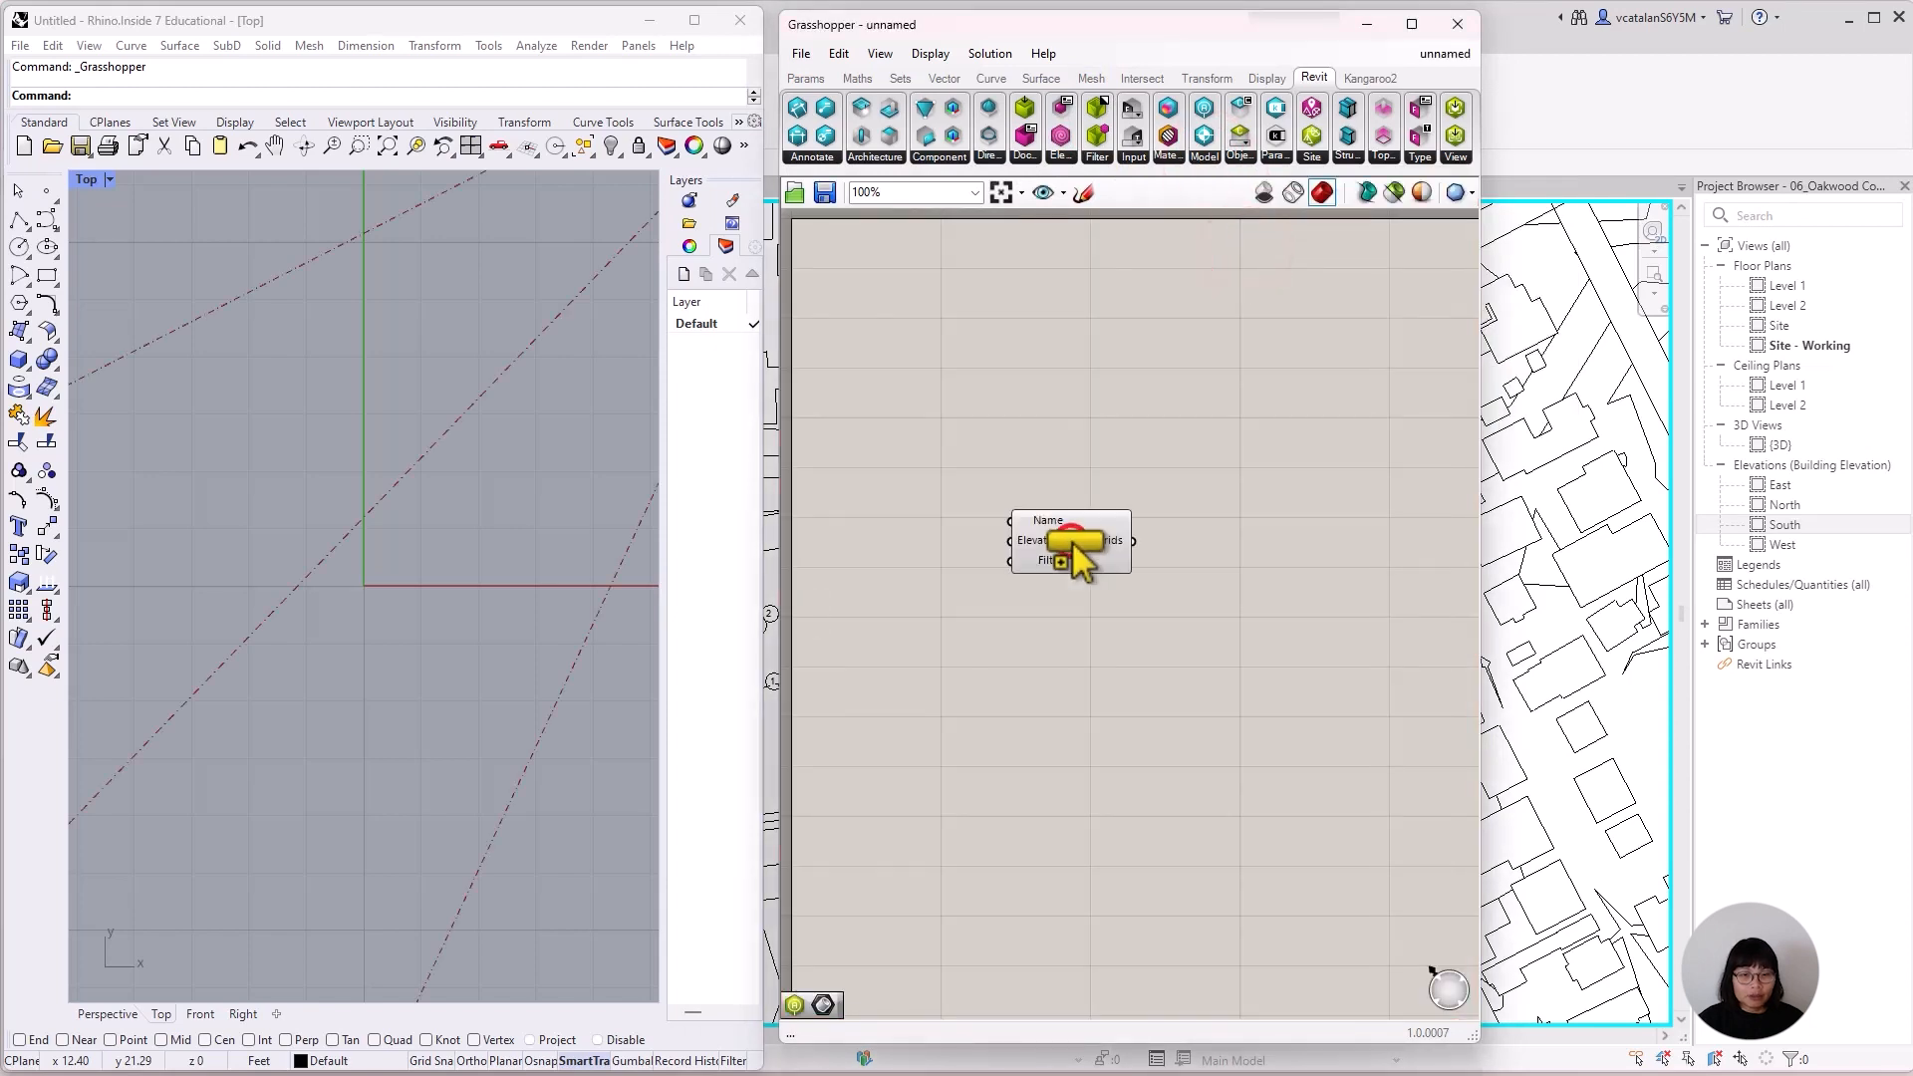
pyautogui.moveTo(1164, 33); pyautogui.dragTo(1619, 40)
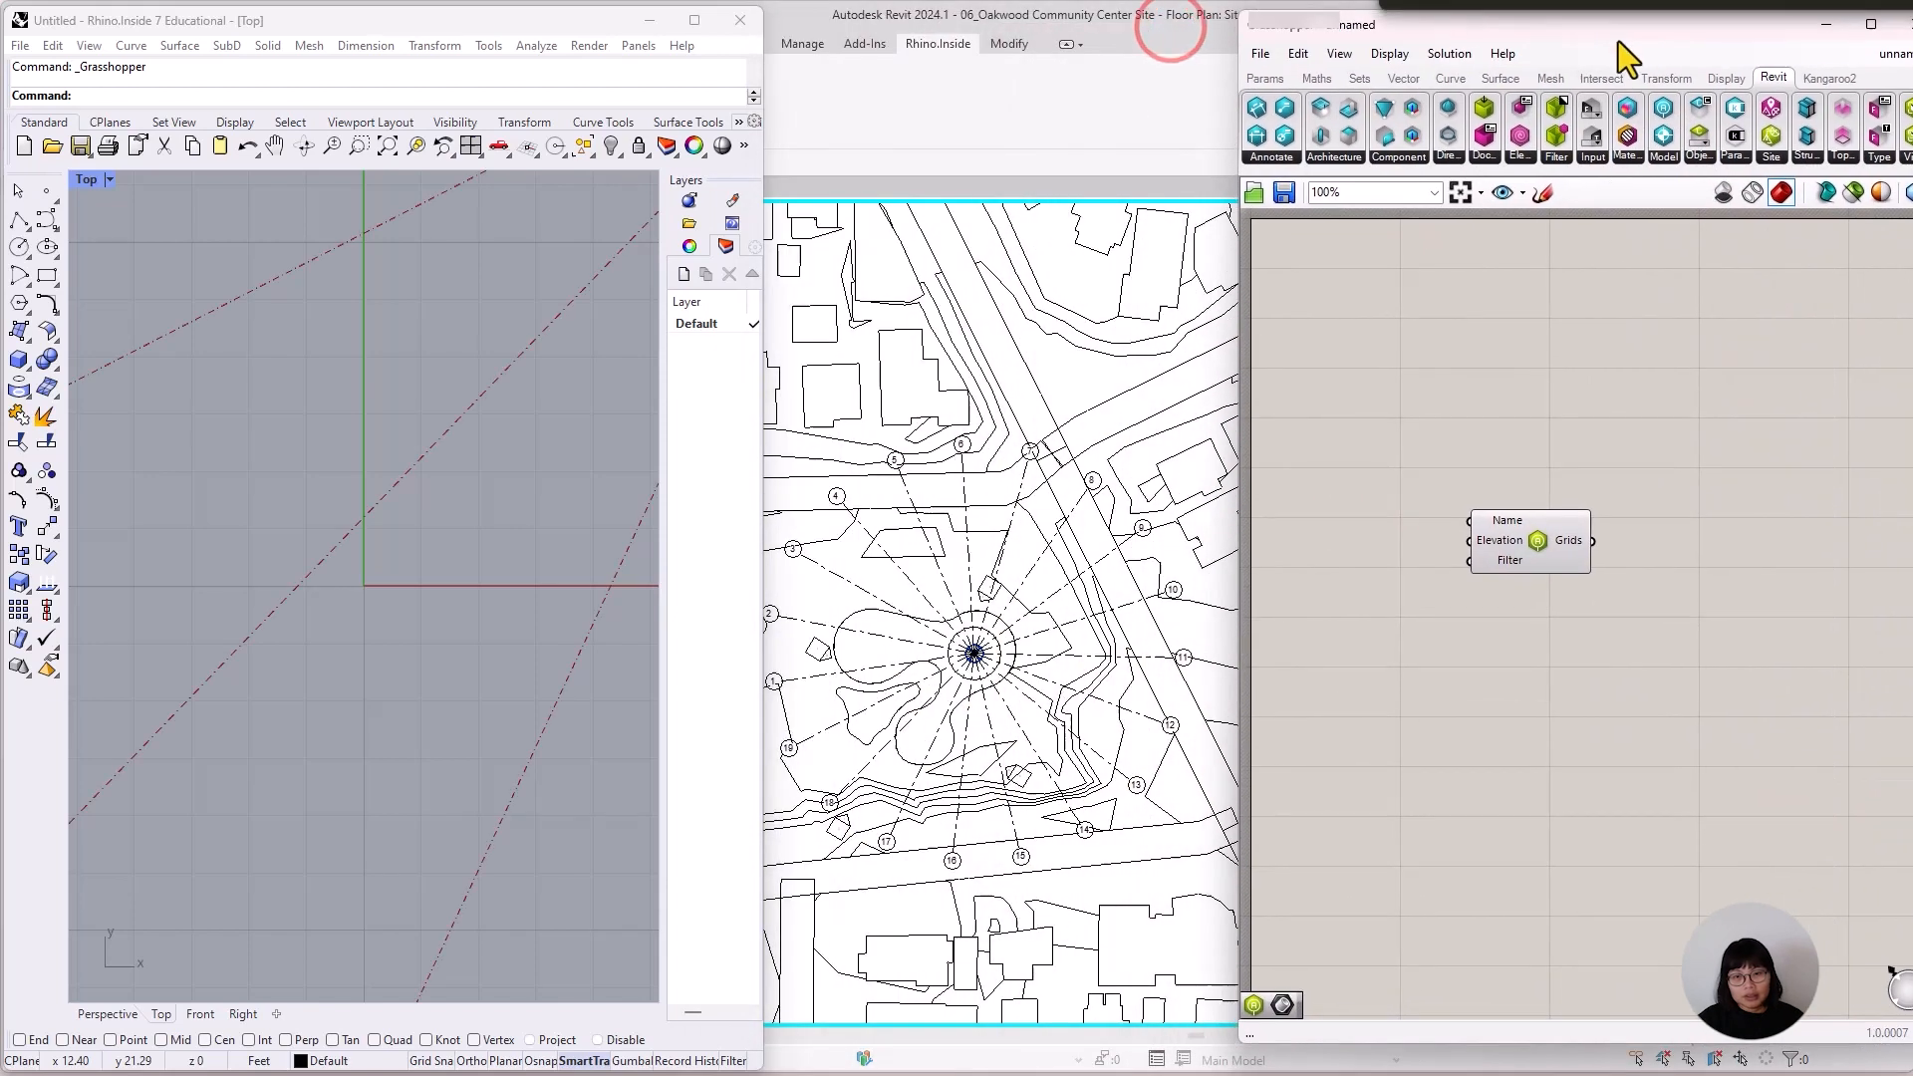
# Bake the Query Grids component's radial grids into the Rhino model with Grids as the target layer.
pyautogui.scroll(-5, 359, 570)
pyautogui.middleClick(445, 578)
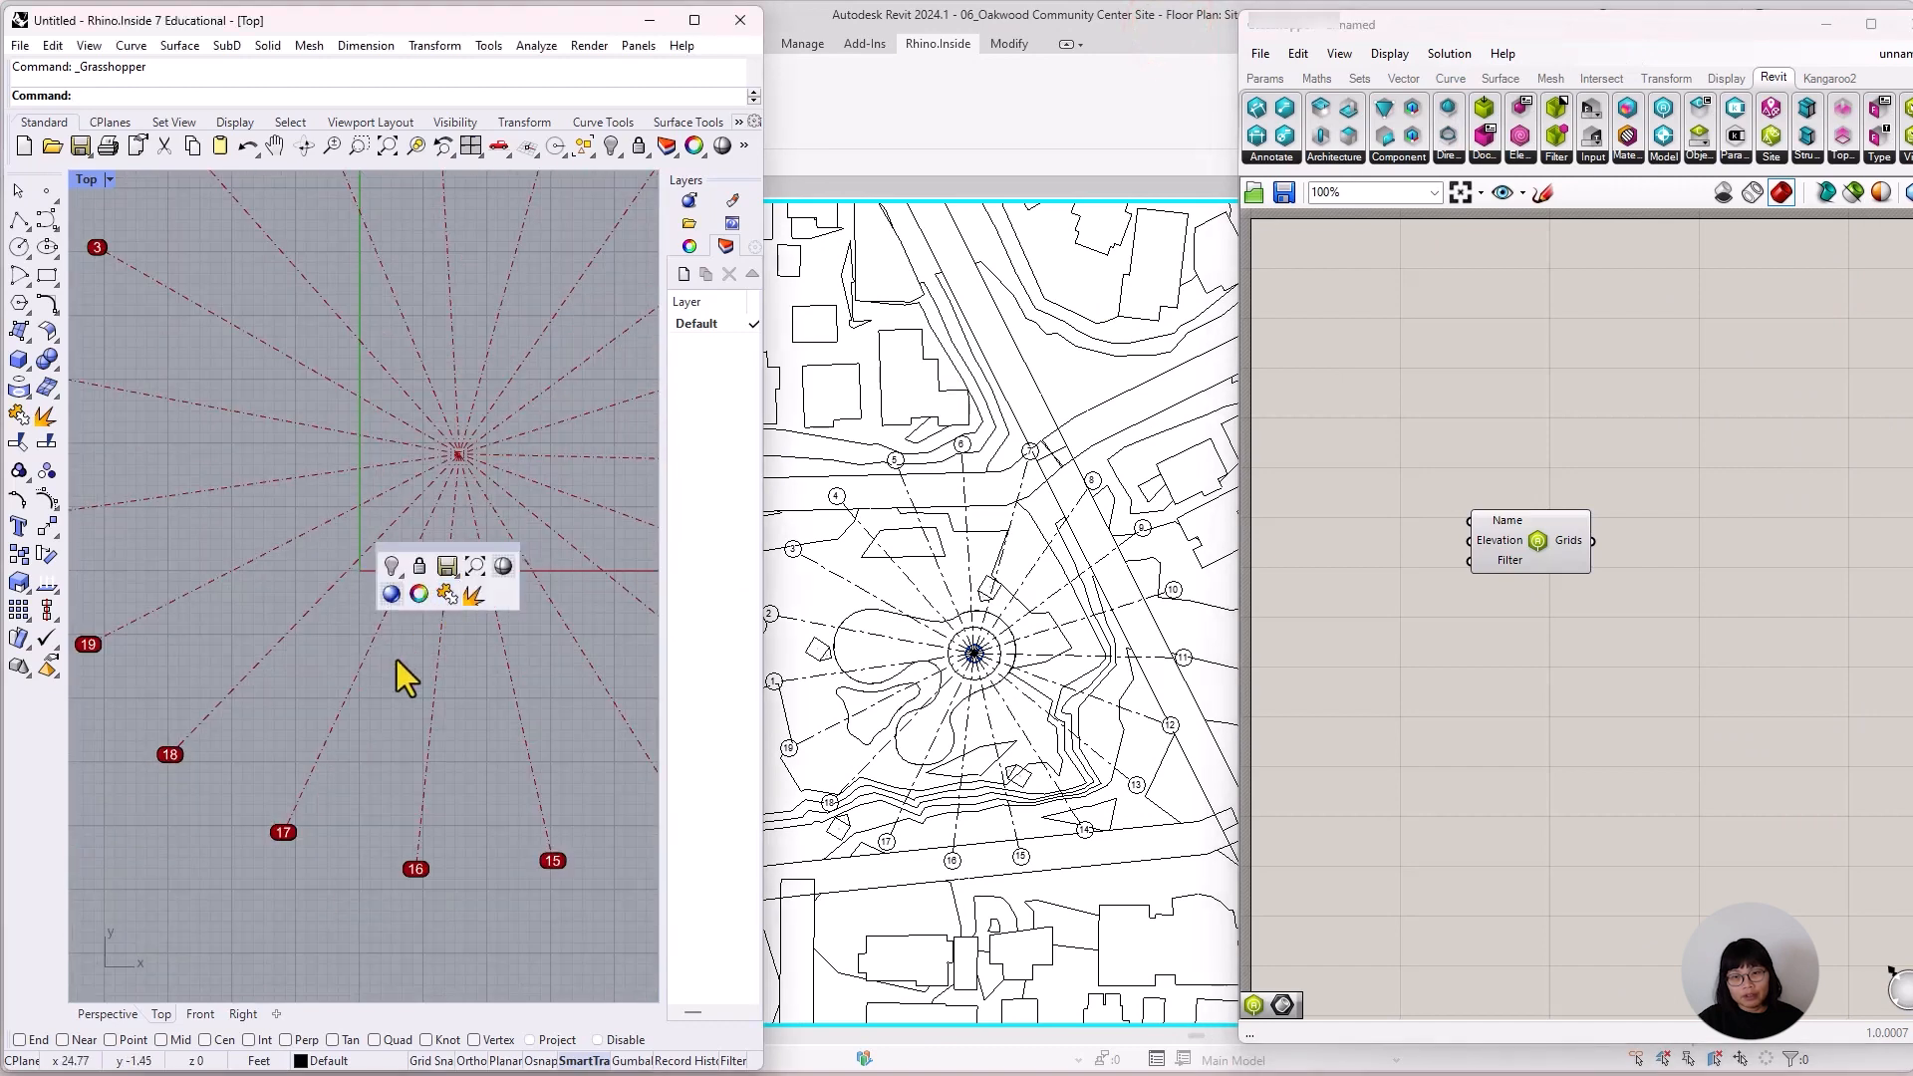
pyautogui.click(477, 566)
pyautogui.middleClick(485, 812)
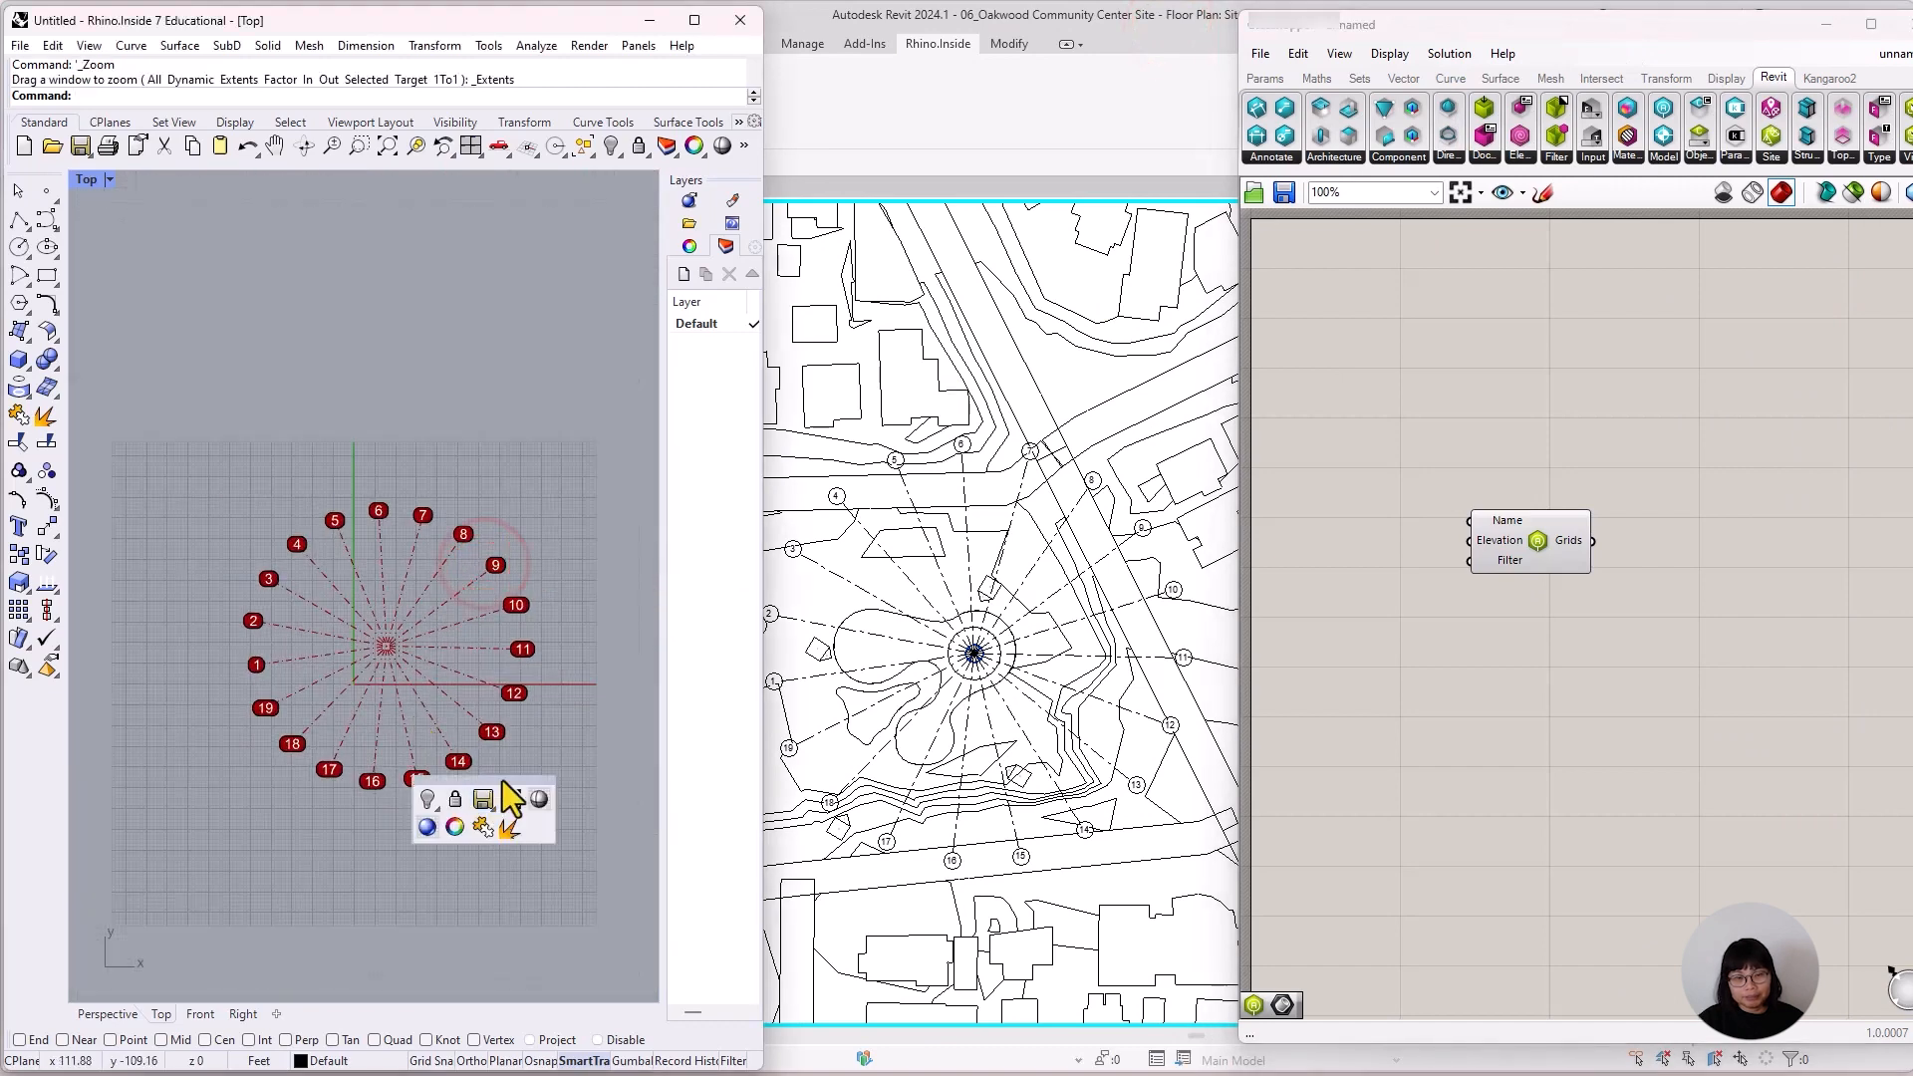
pyautogui.scroll(5, 465, 584)
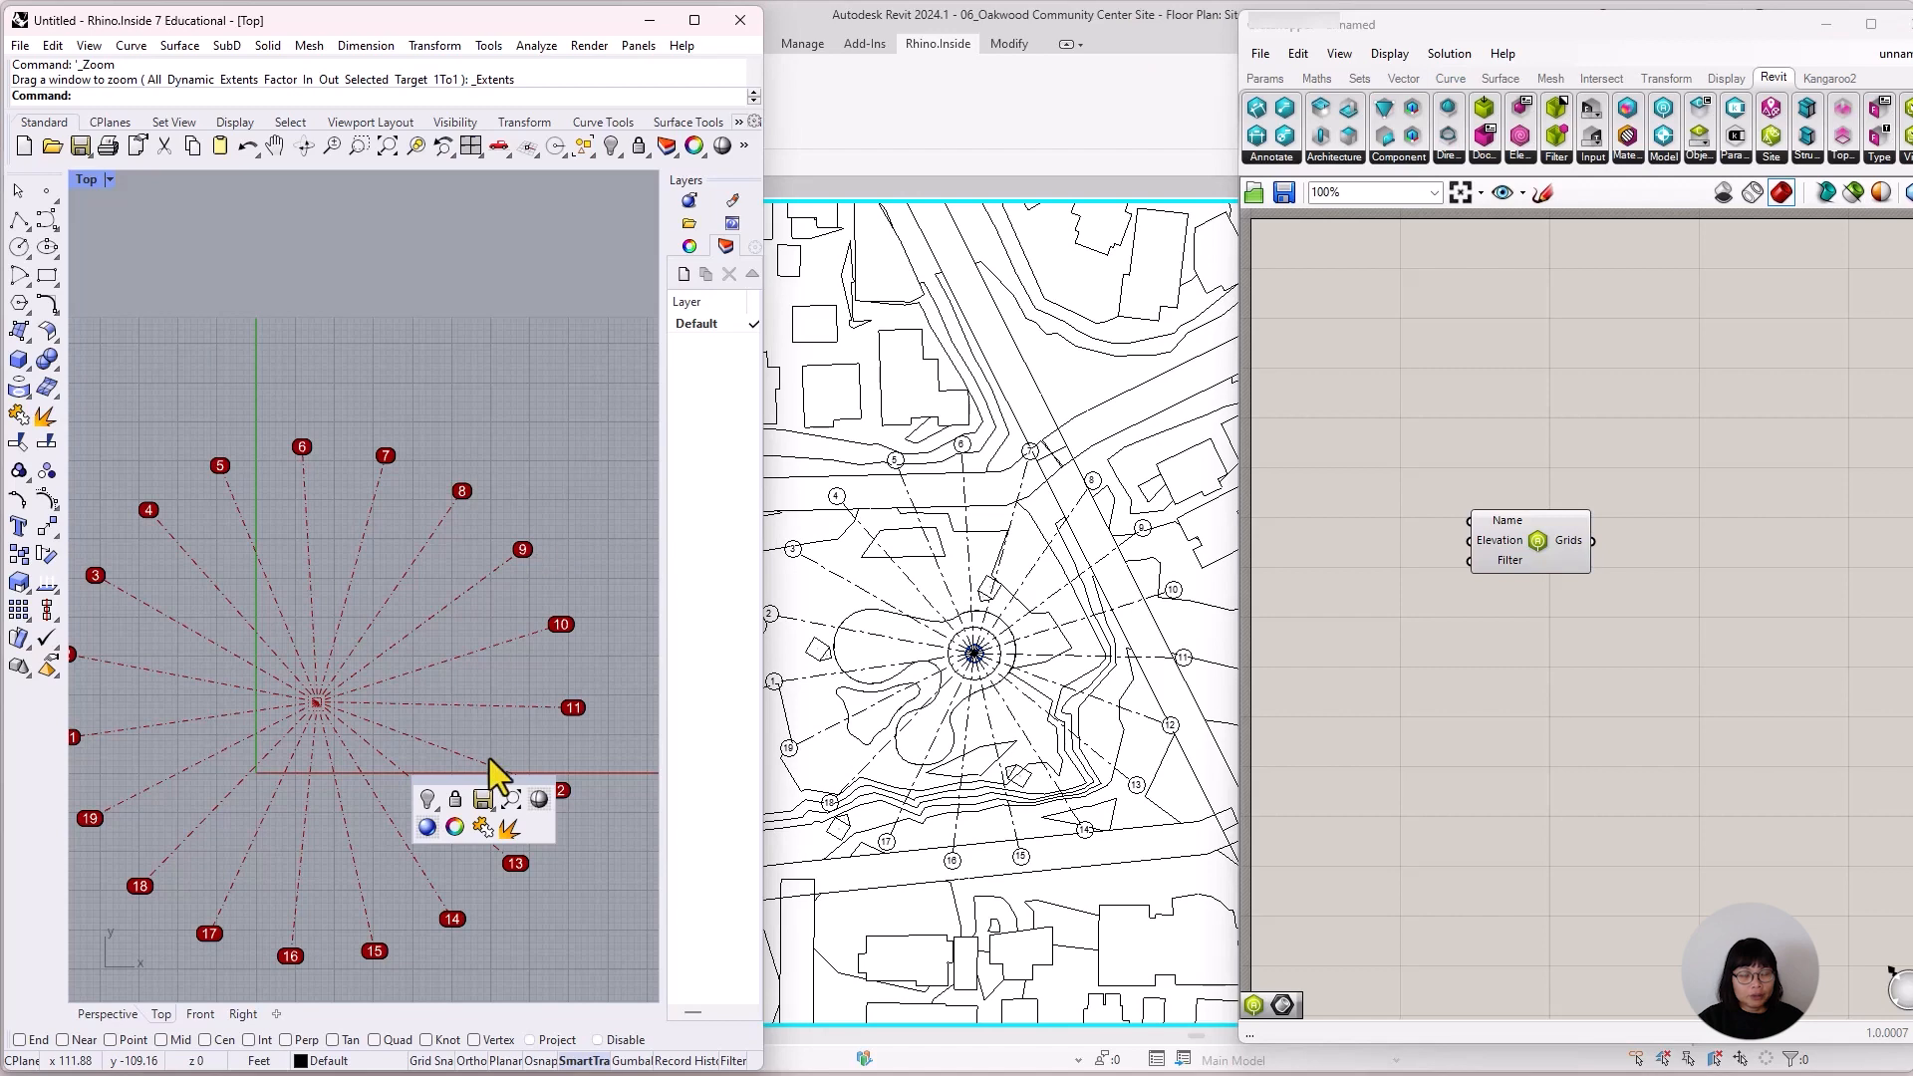
pyautogui.click(511, 797)
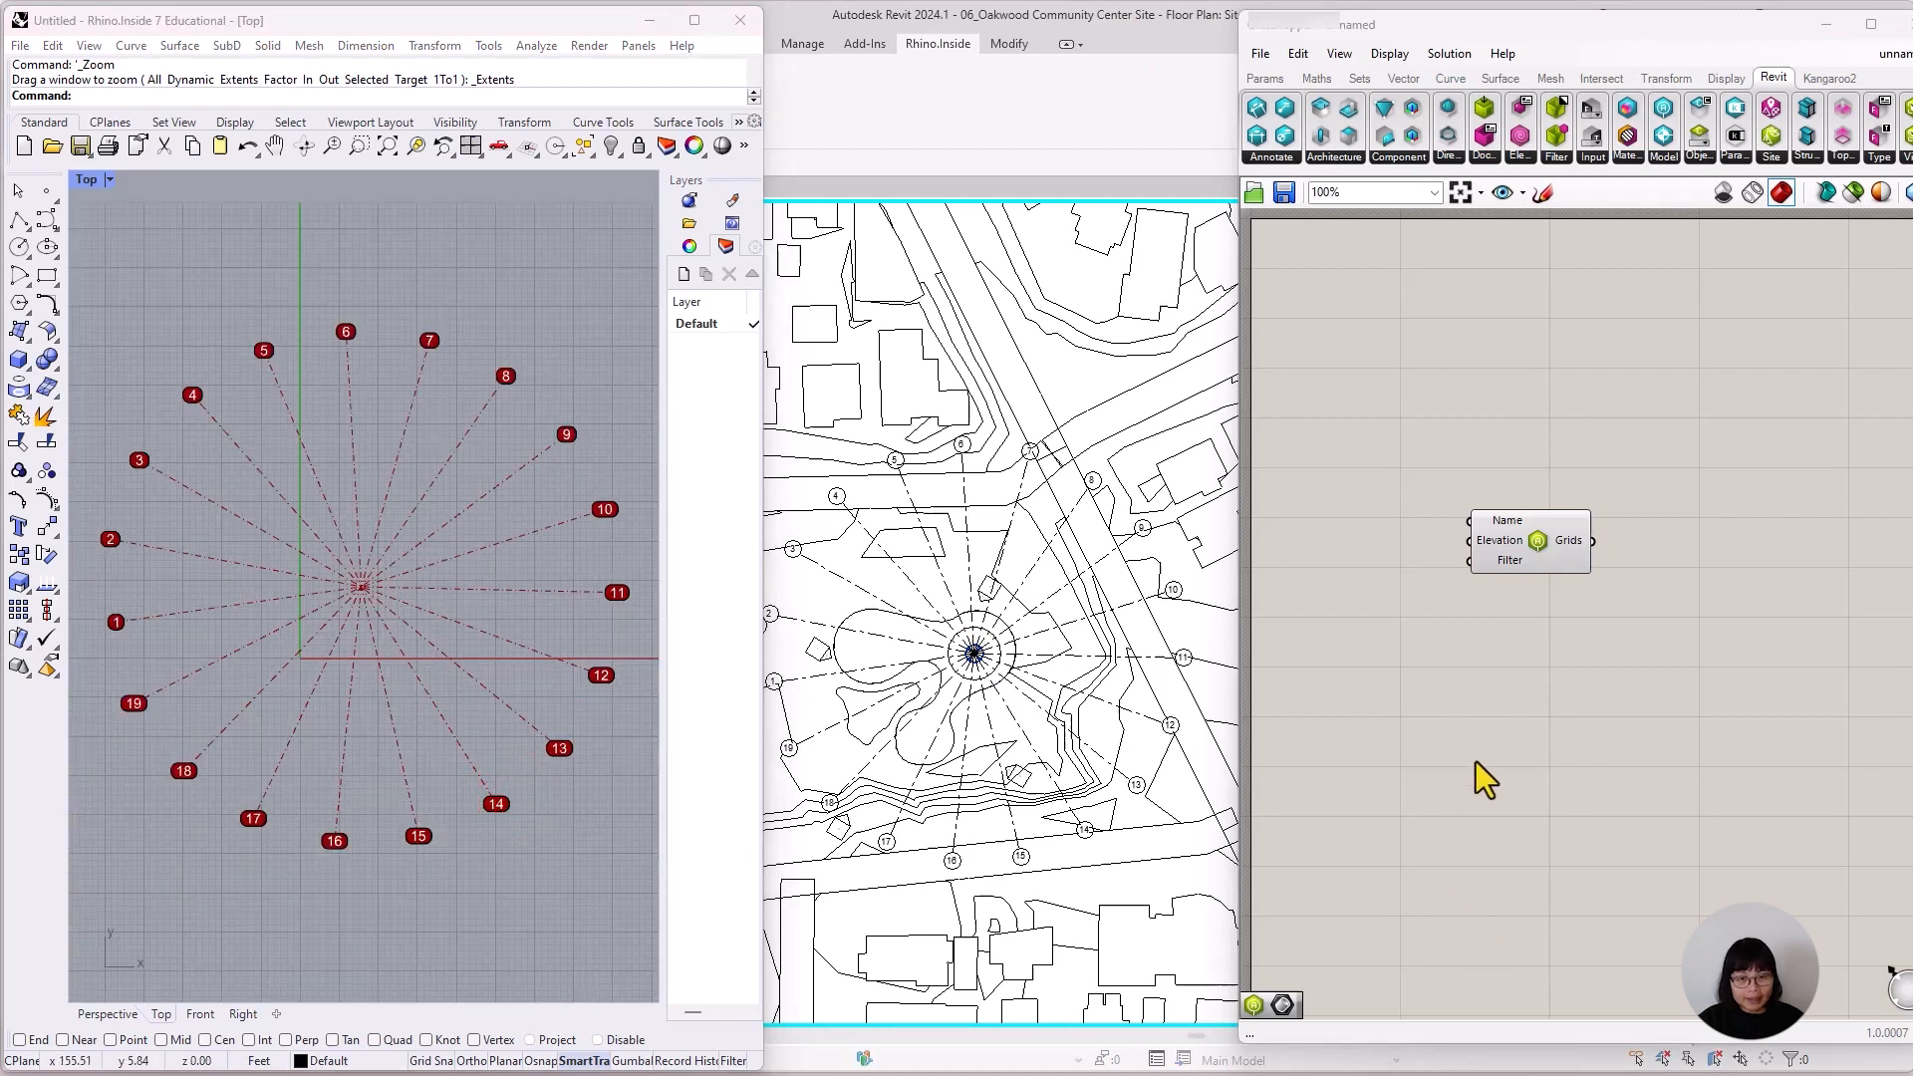
pyautogui.scroll(2, 1543, 488)
pyautogui.rightClick(1553, 598)
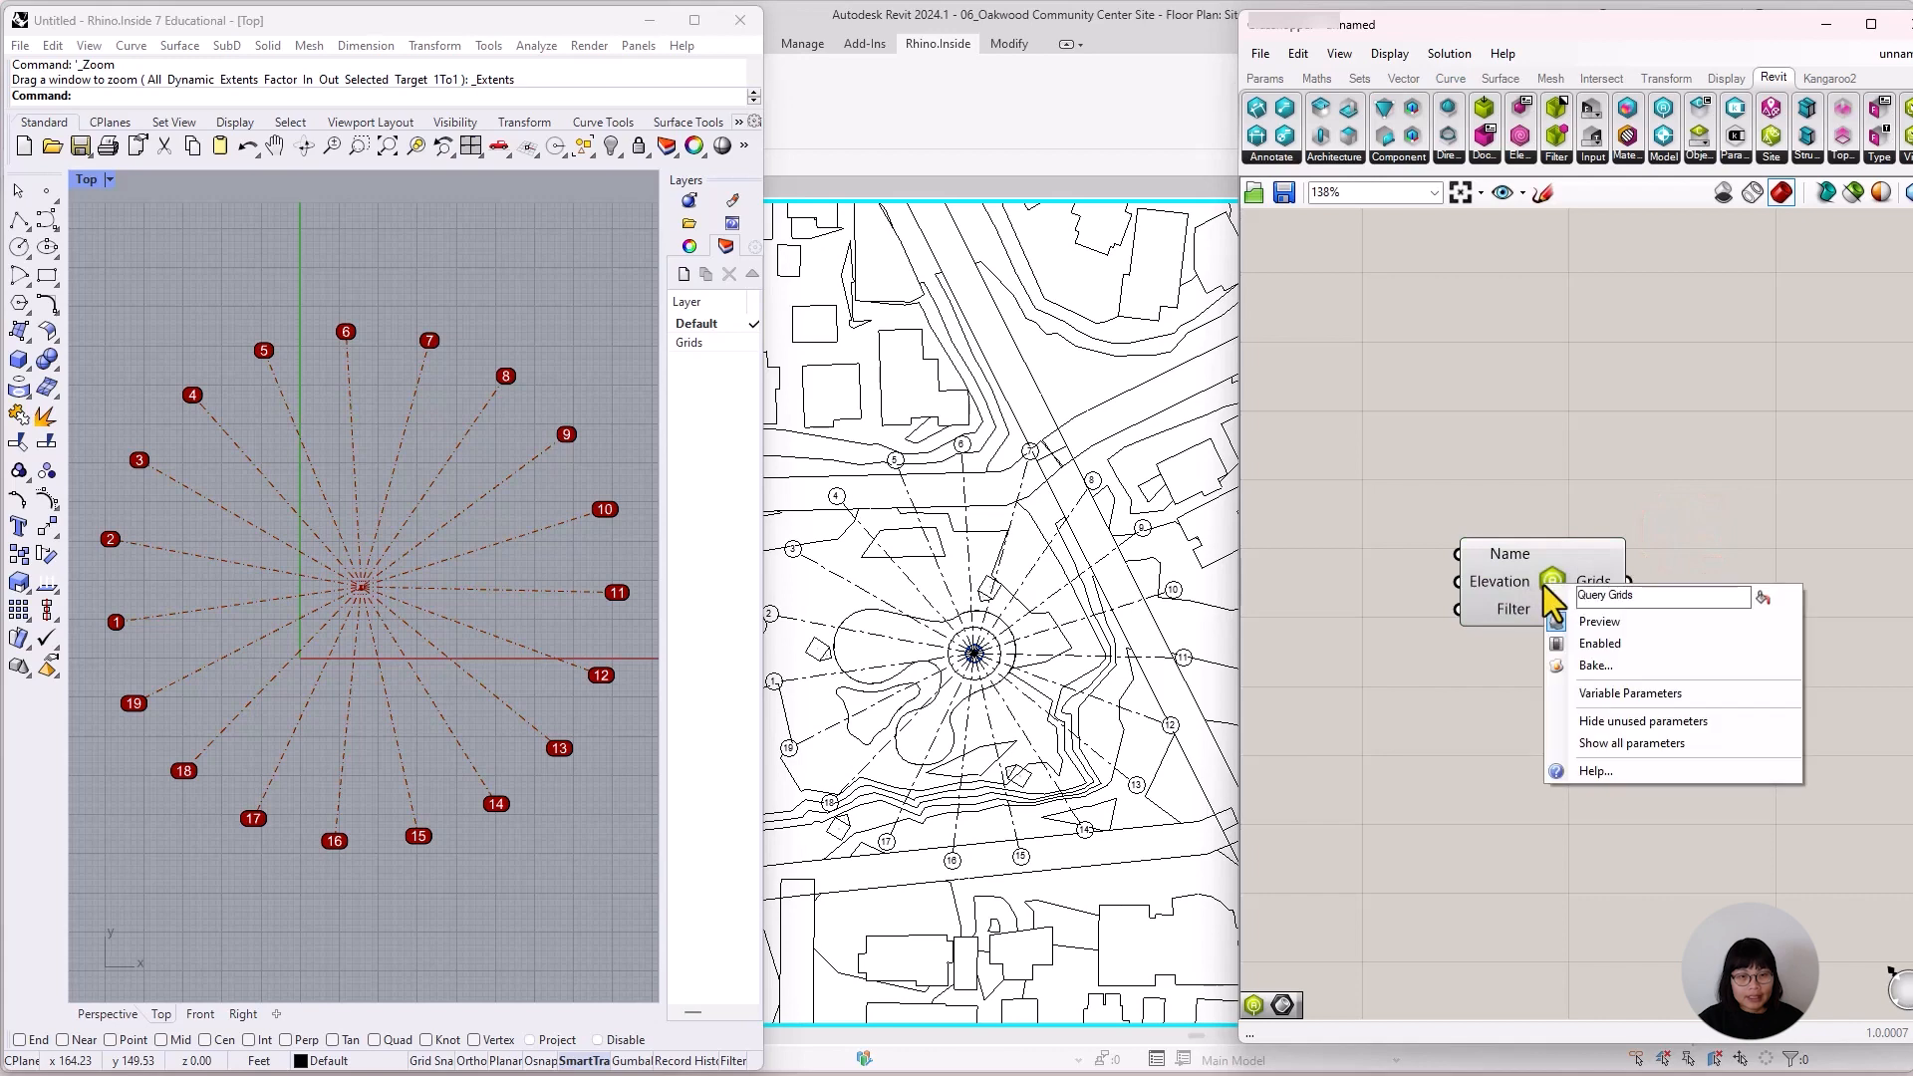
pyautogui.click(1618, 665)
pyautogui.click(1600, 531)
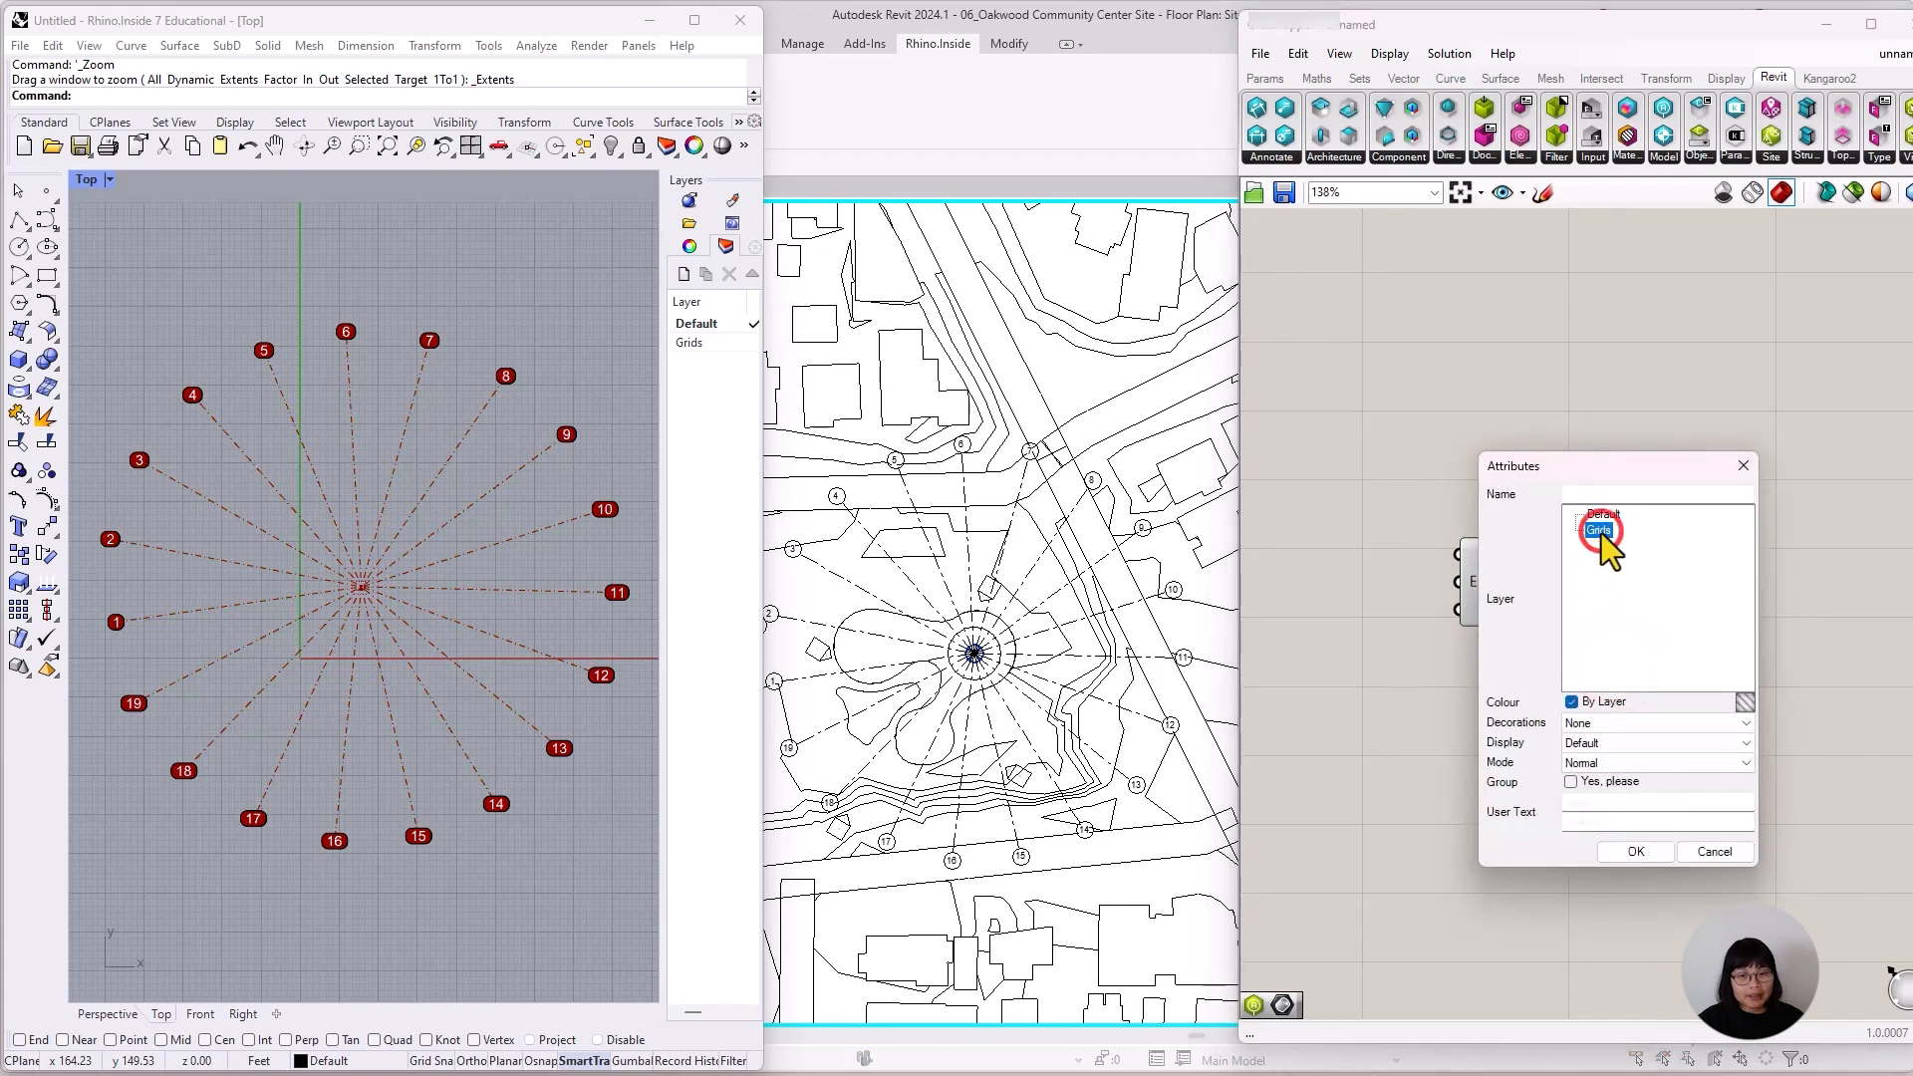
pyautogui.click(1618, 852)
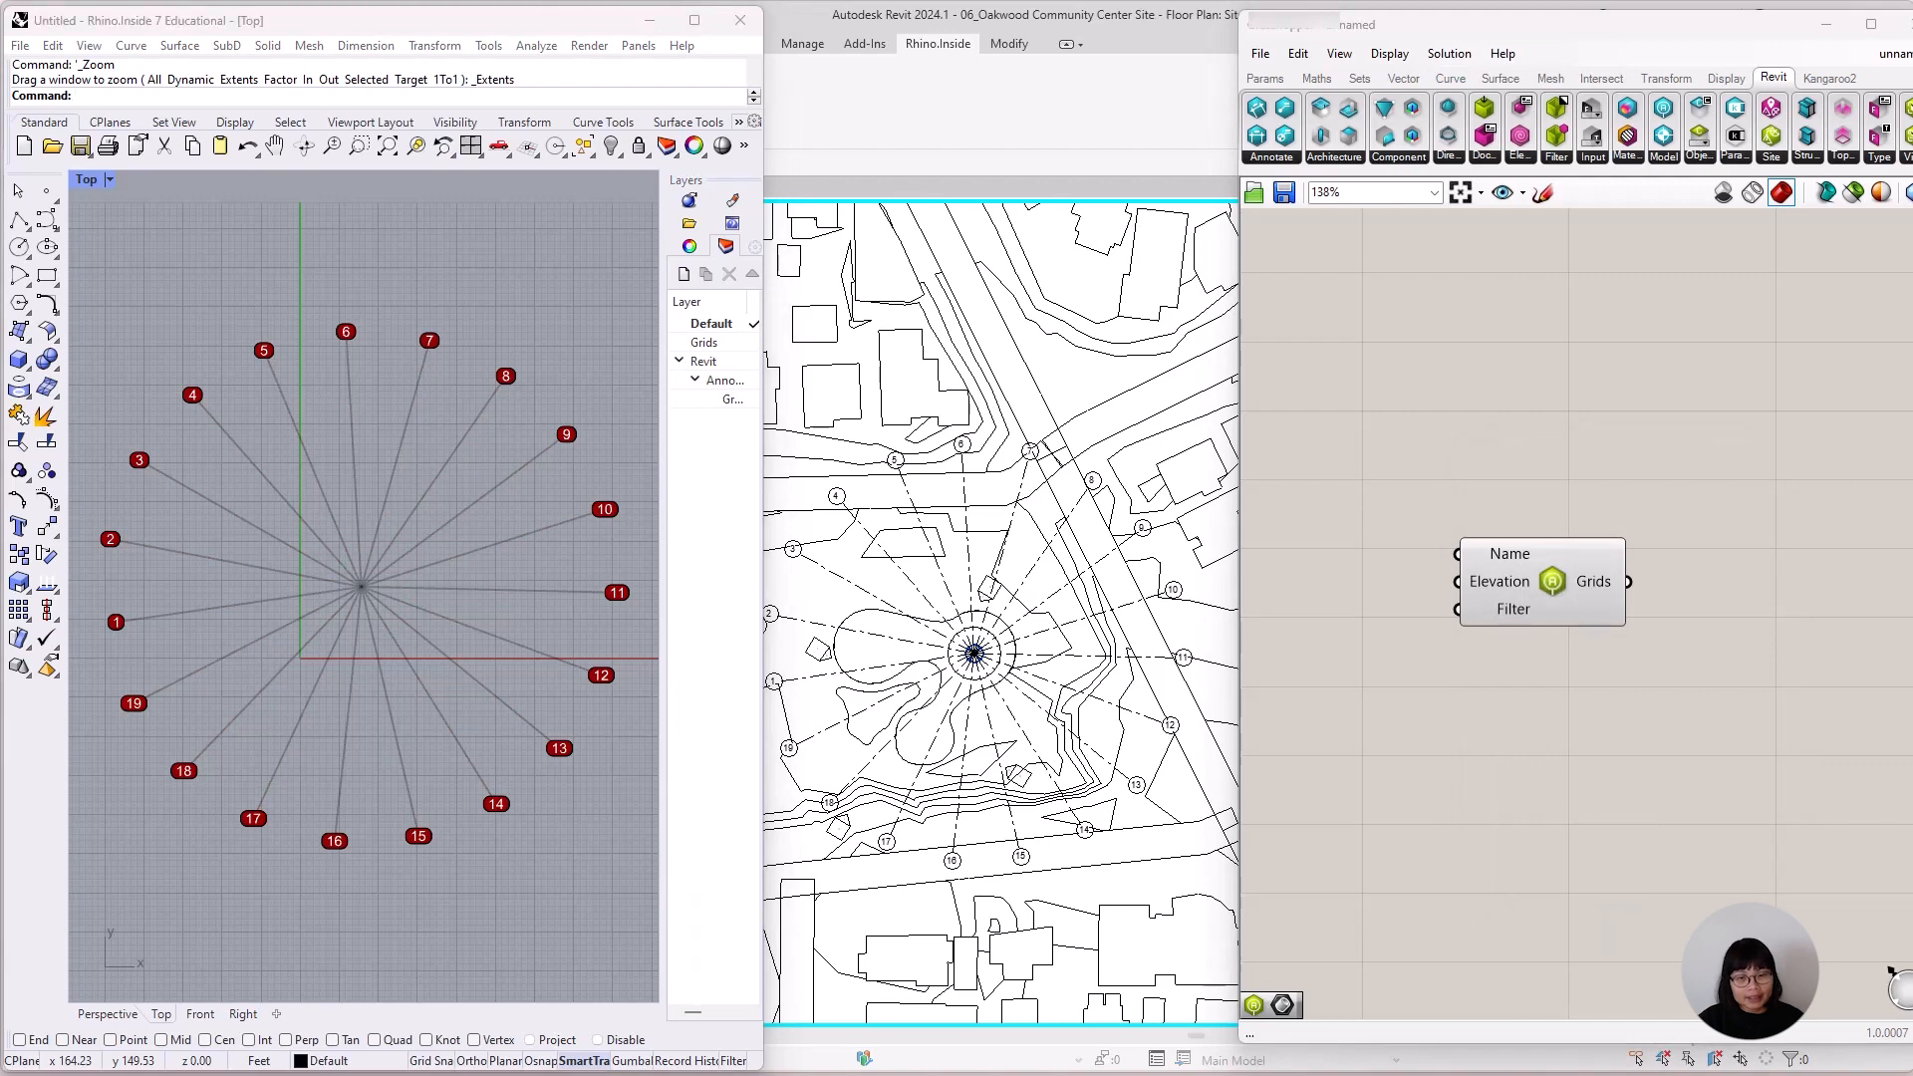
# Start saving the baked Rhino model in the 09_RHINO MODELS folder, with 04_Revit grid picked as the file name.
pyautogui.click(526, 285)
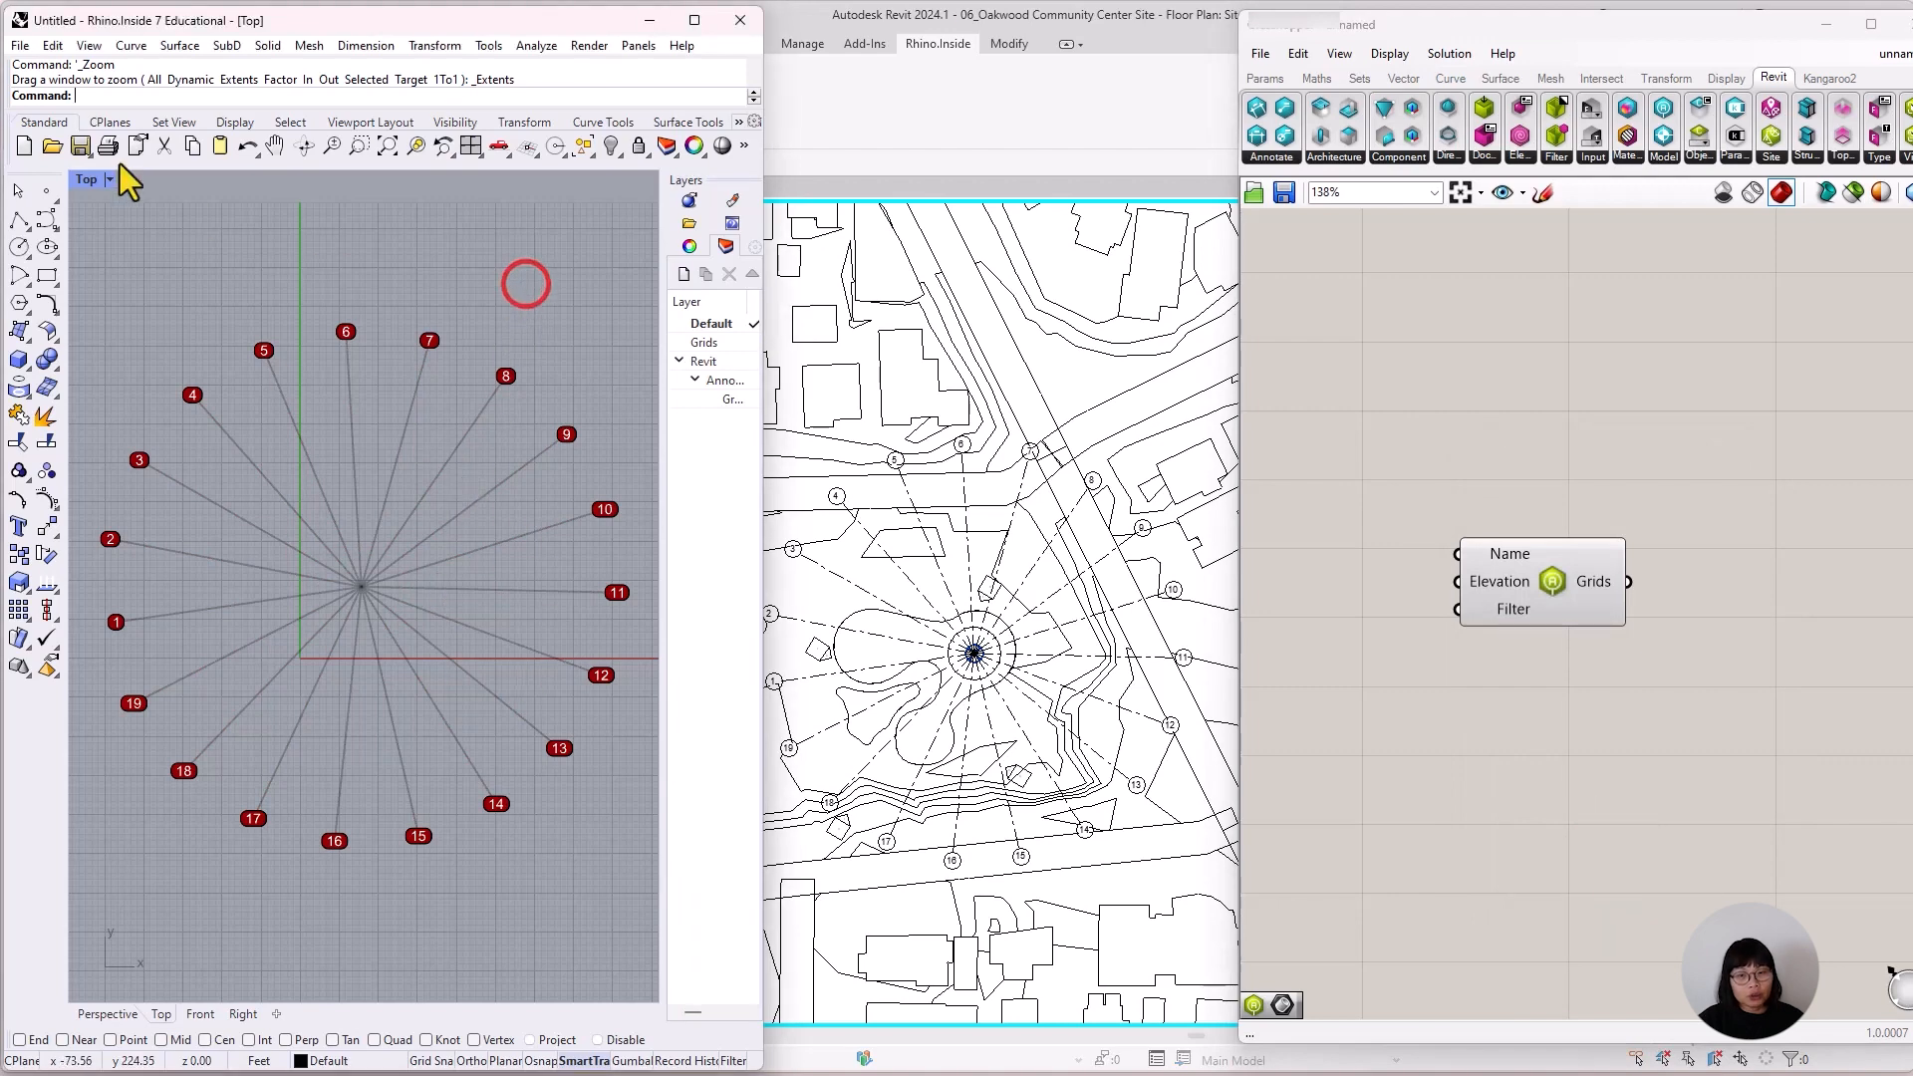
pyautogui.click(13, 46)
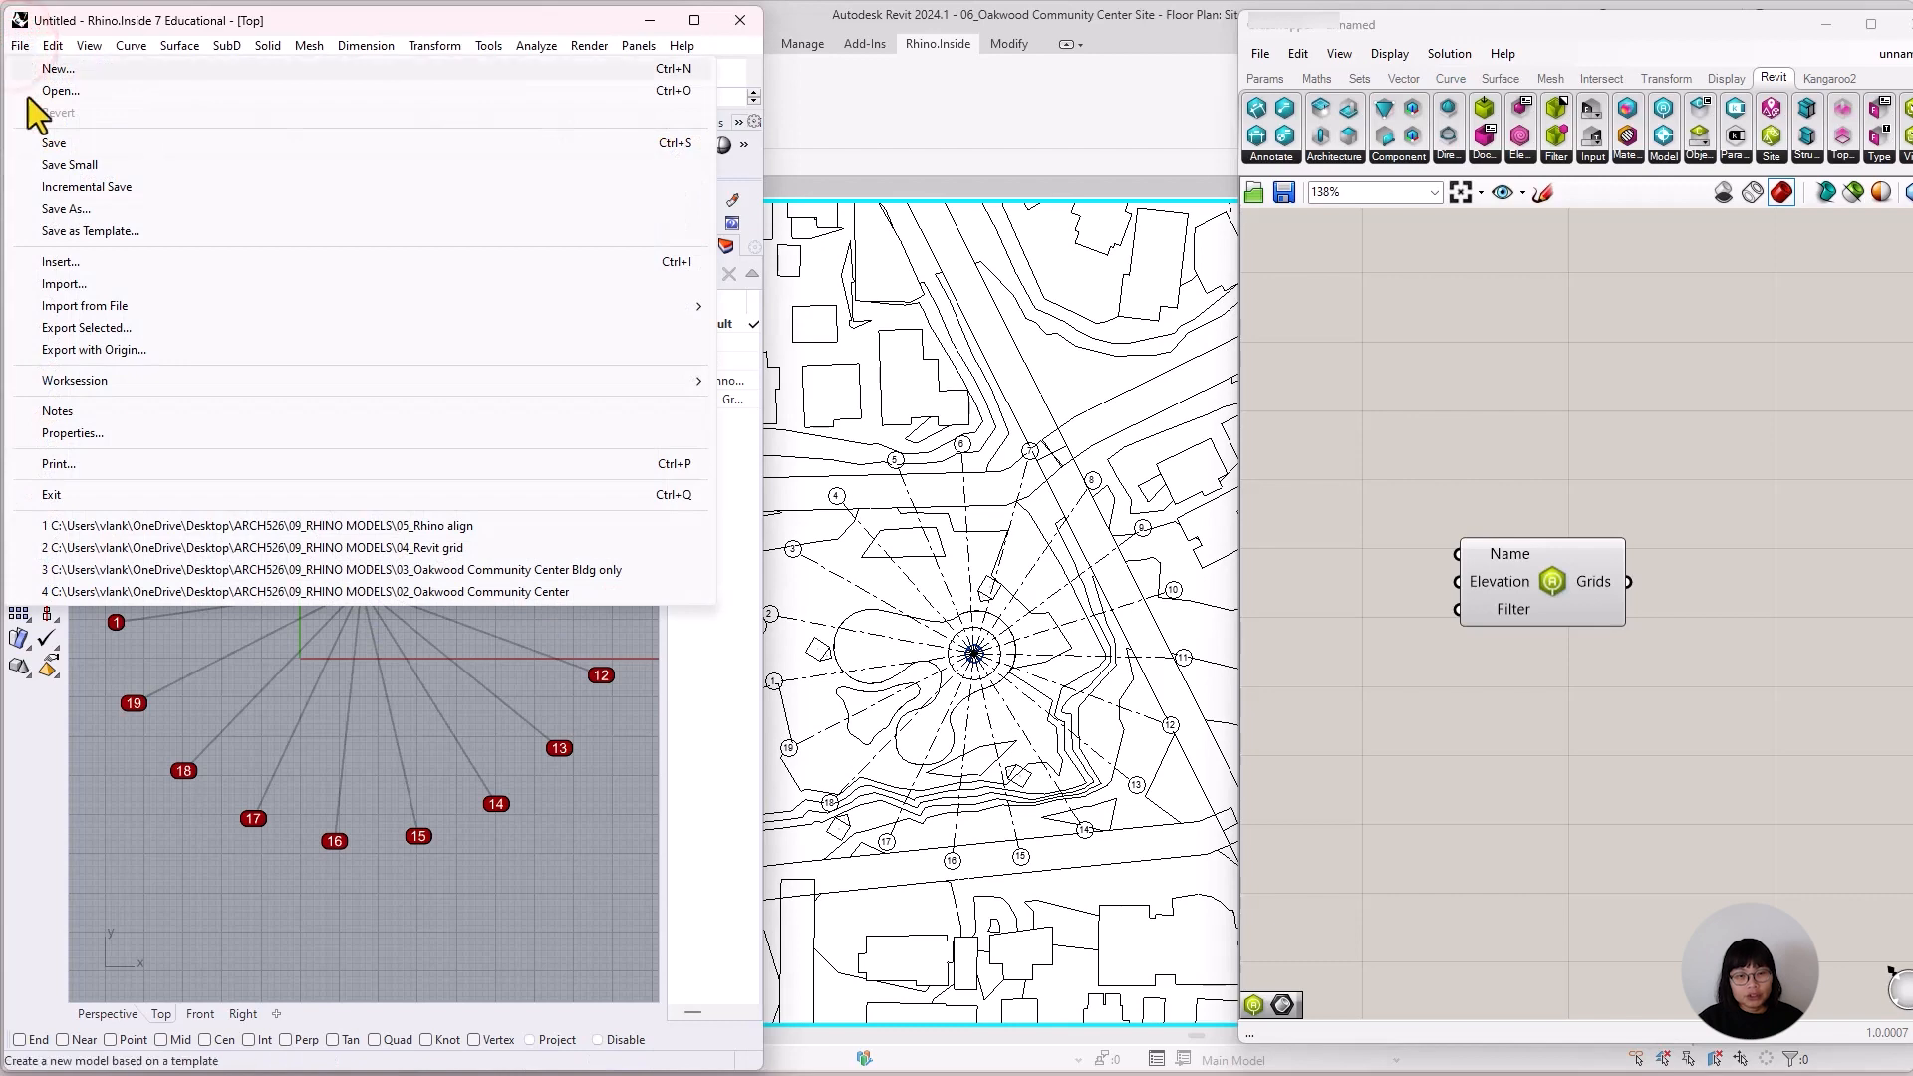
pyautogui.click(134, 211)
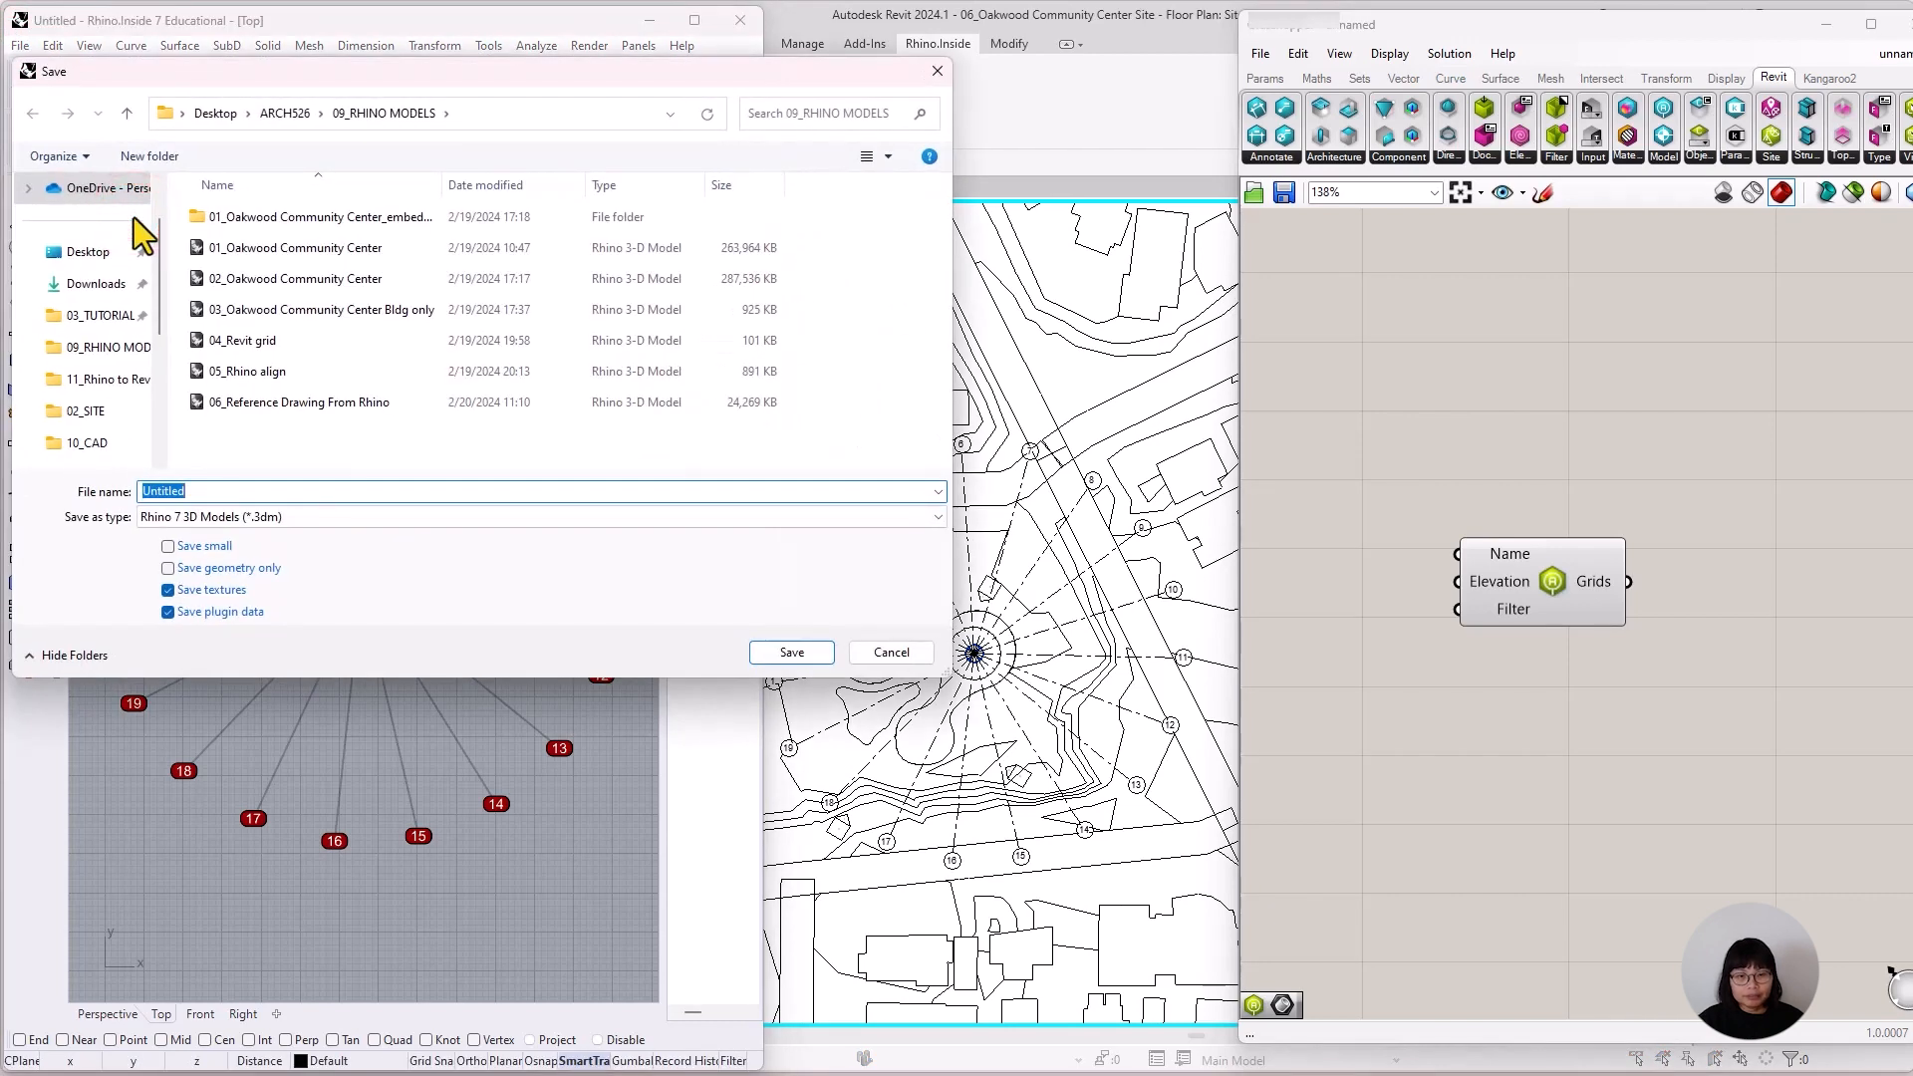
pyautogui.click(261, 341)
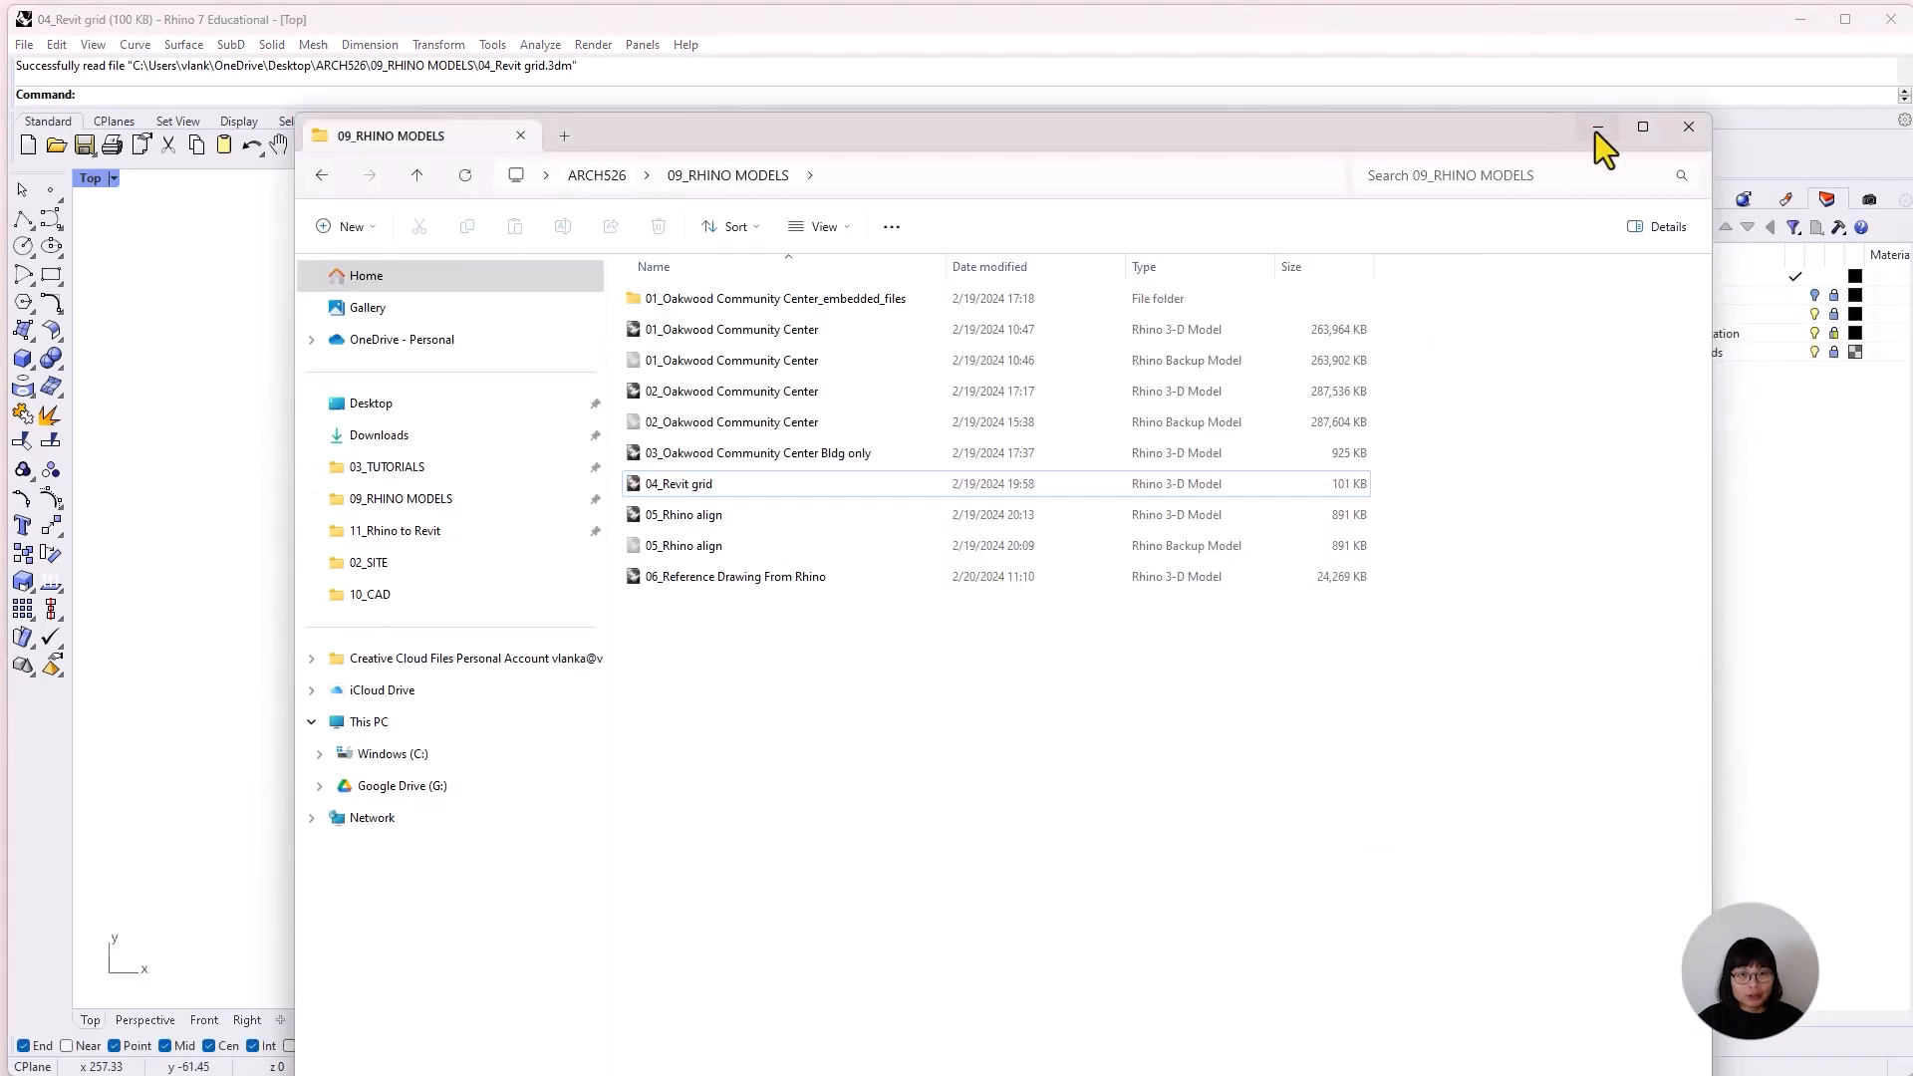
# Import 03_Oakwood Community Center Bldg only from the 09_RHINO MODELS folder into the 04_Revit grid model in Rhino 7.
pyautogui.click(1592, 124)
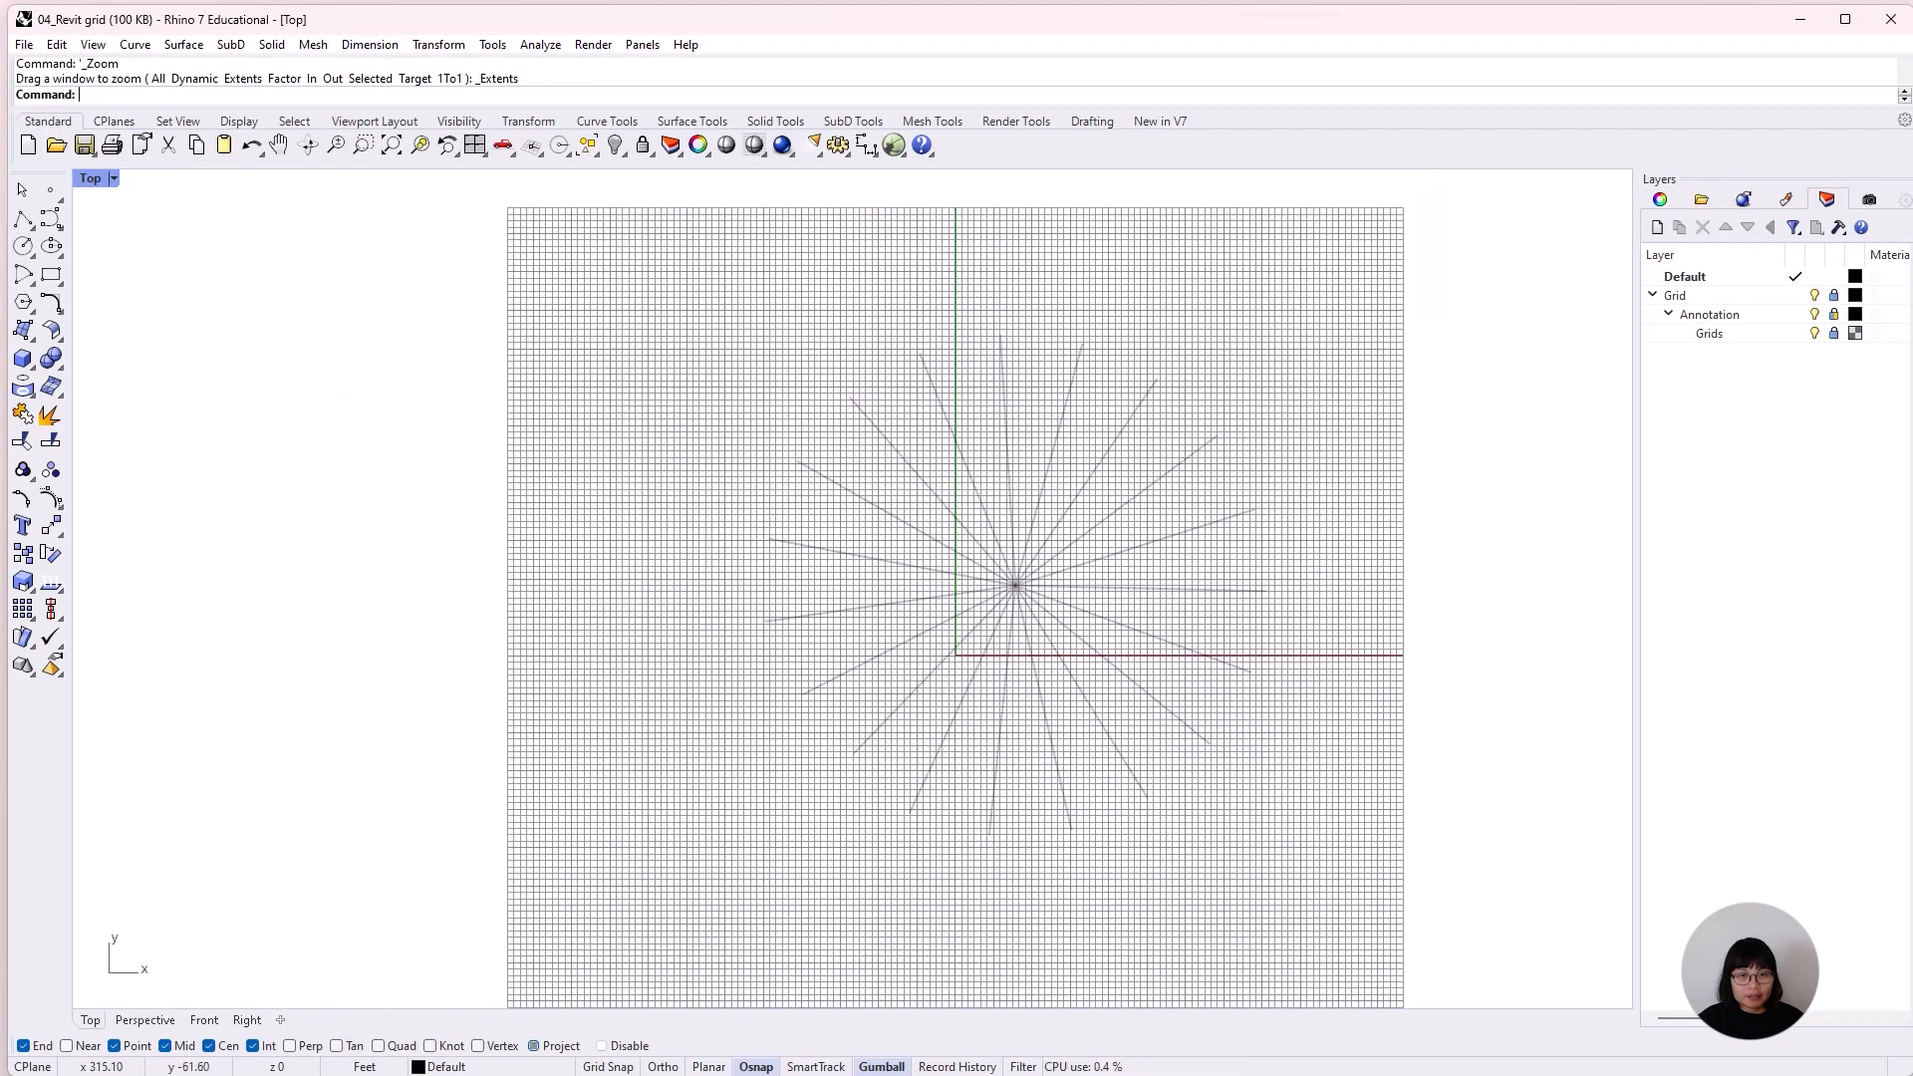
pyautogui.click(22, 44)
pyautogui.click(105, 281)
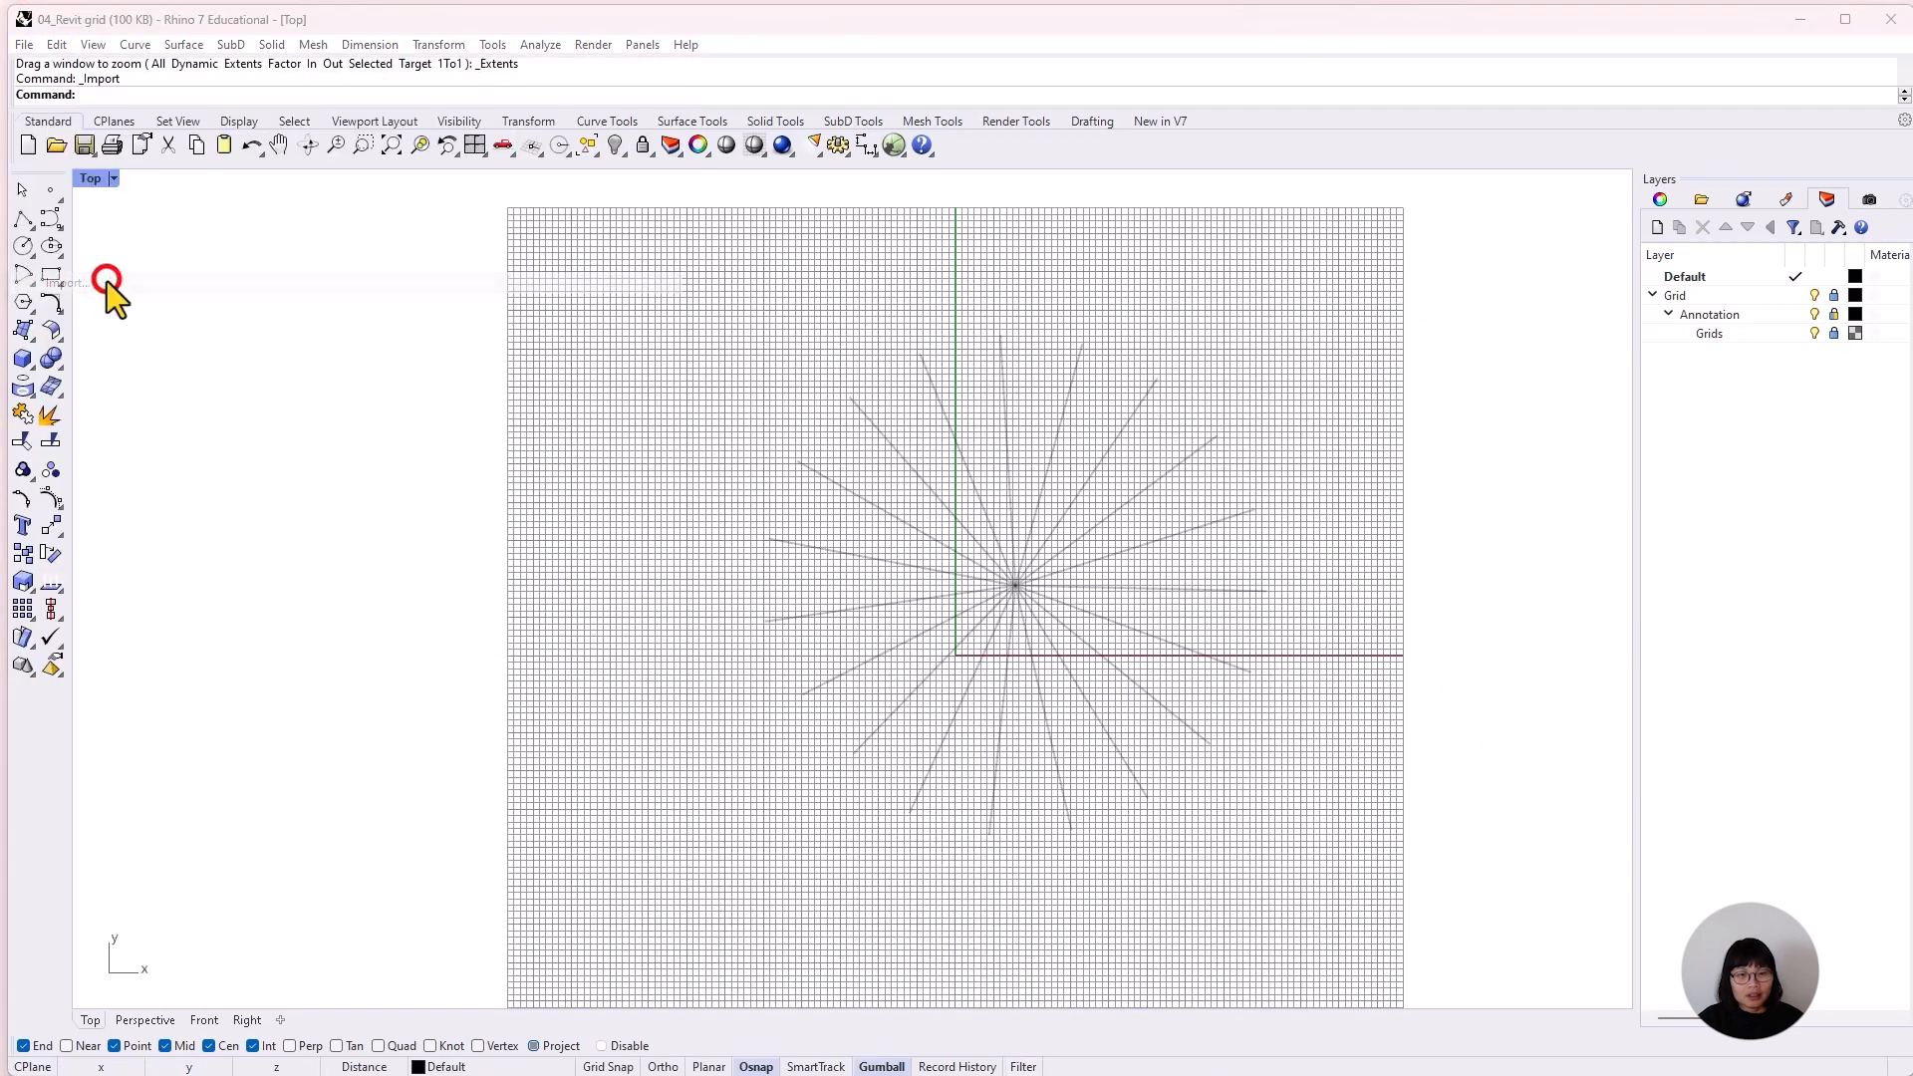
pyautogui.click(1151, 817)
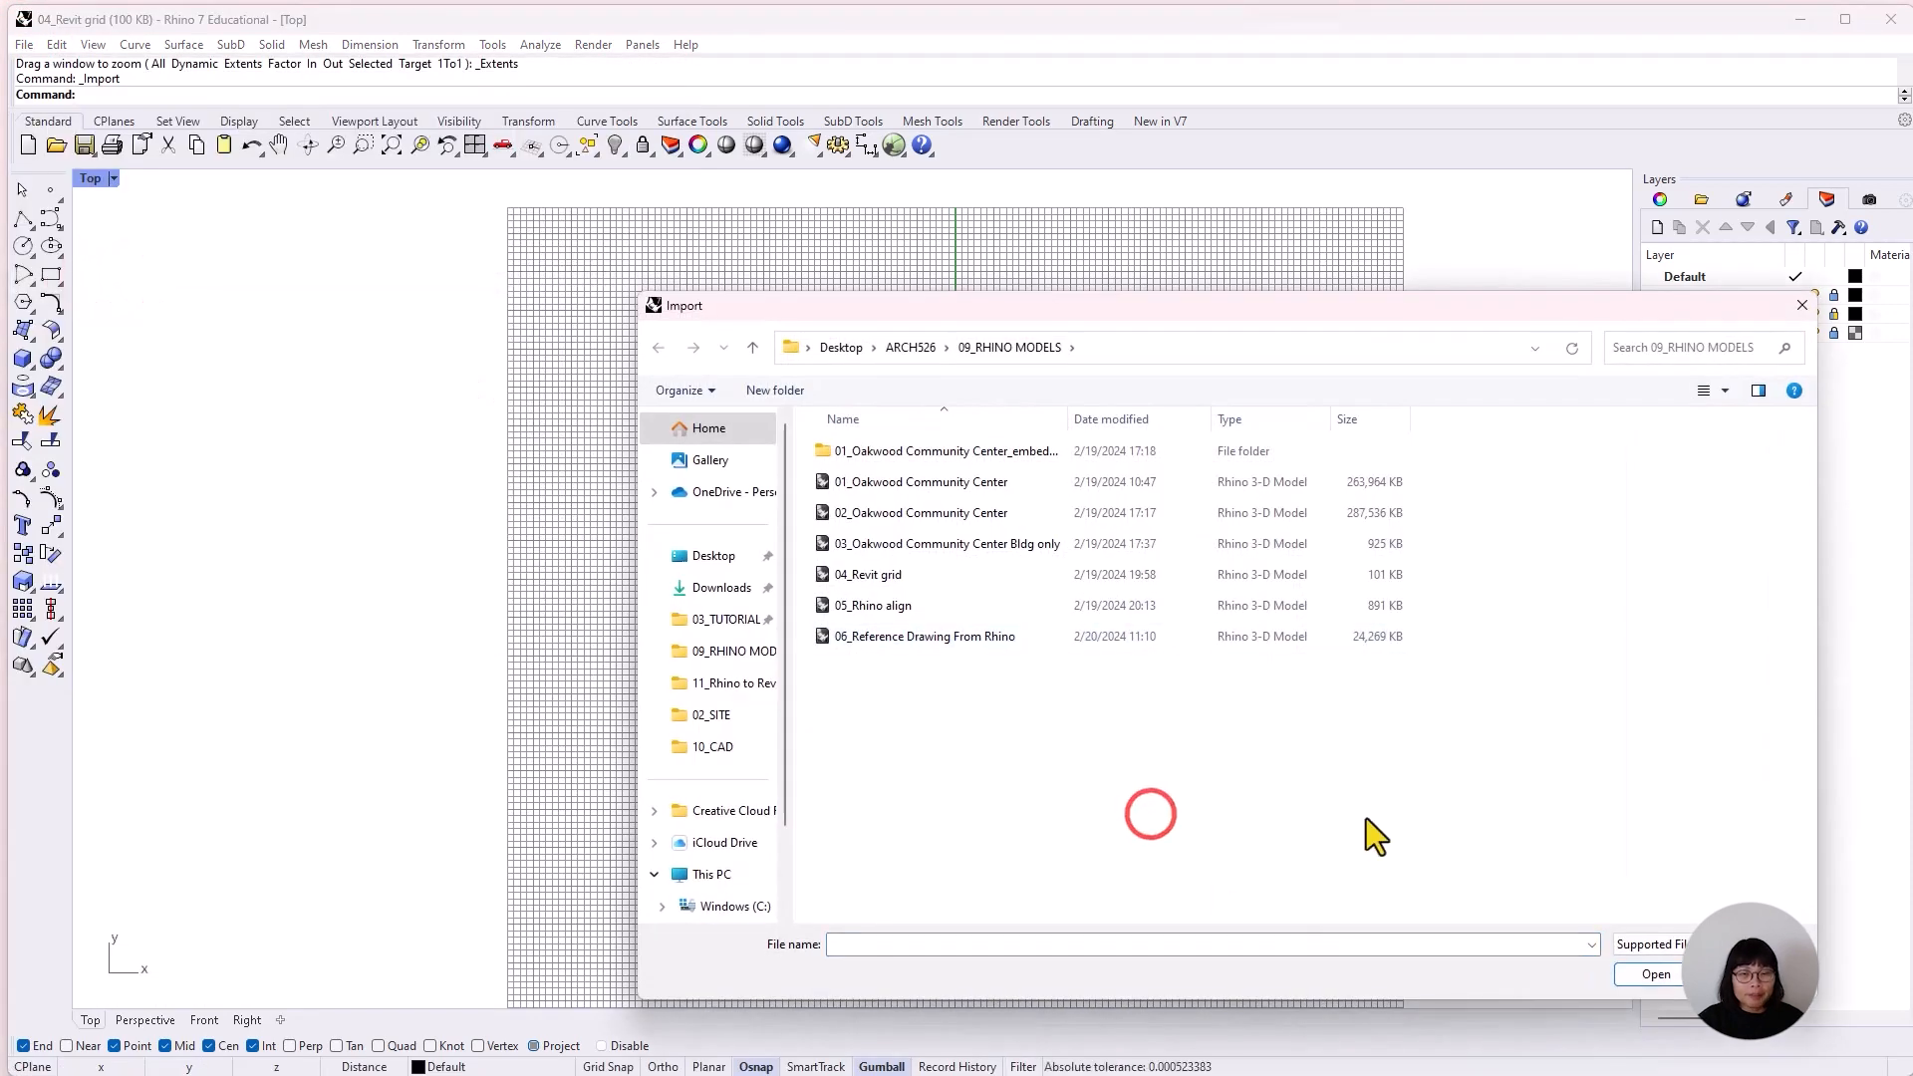
pyautogui.click(899, 546)
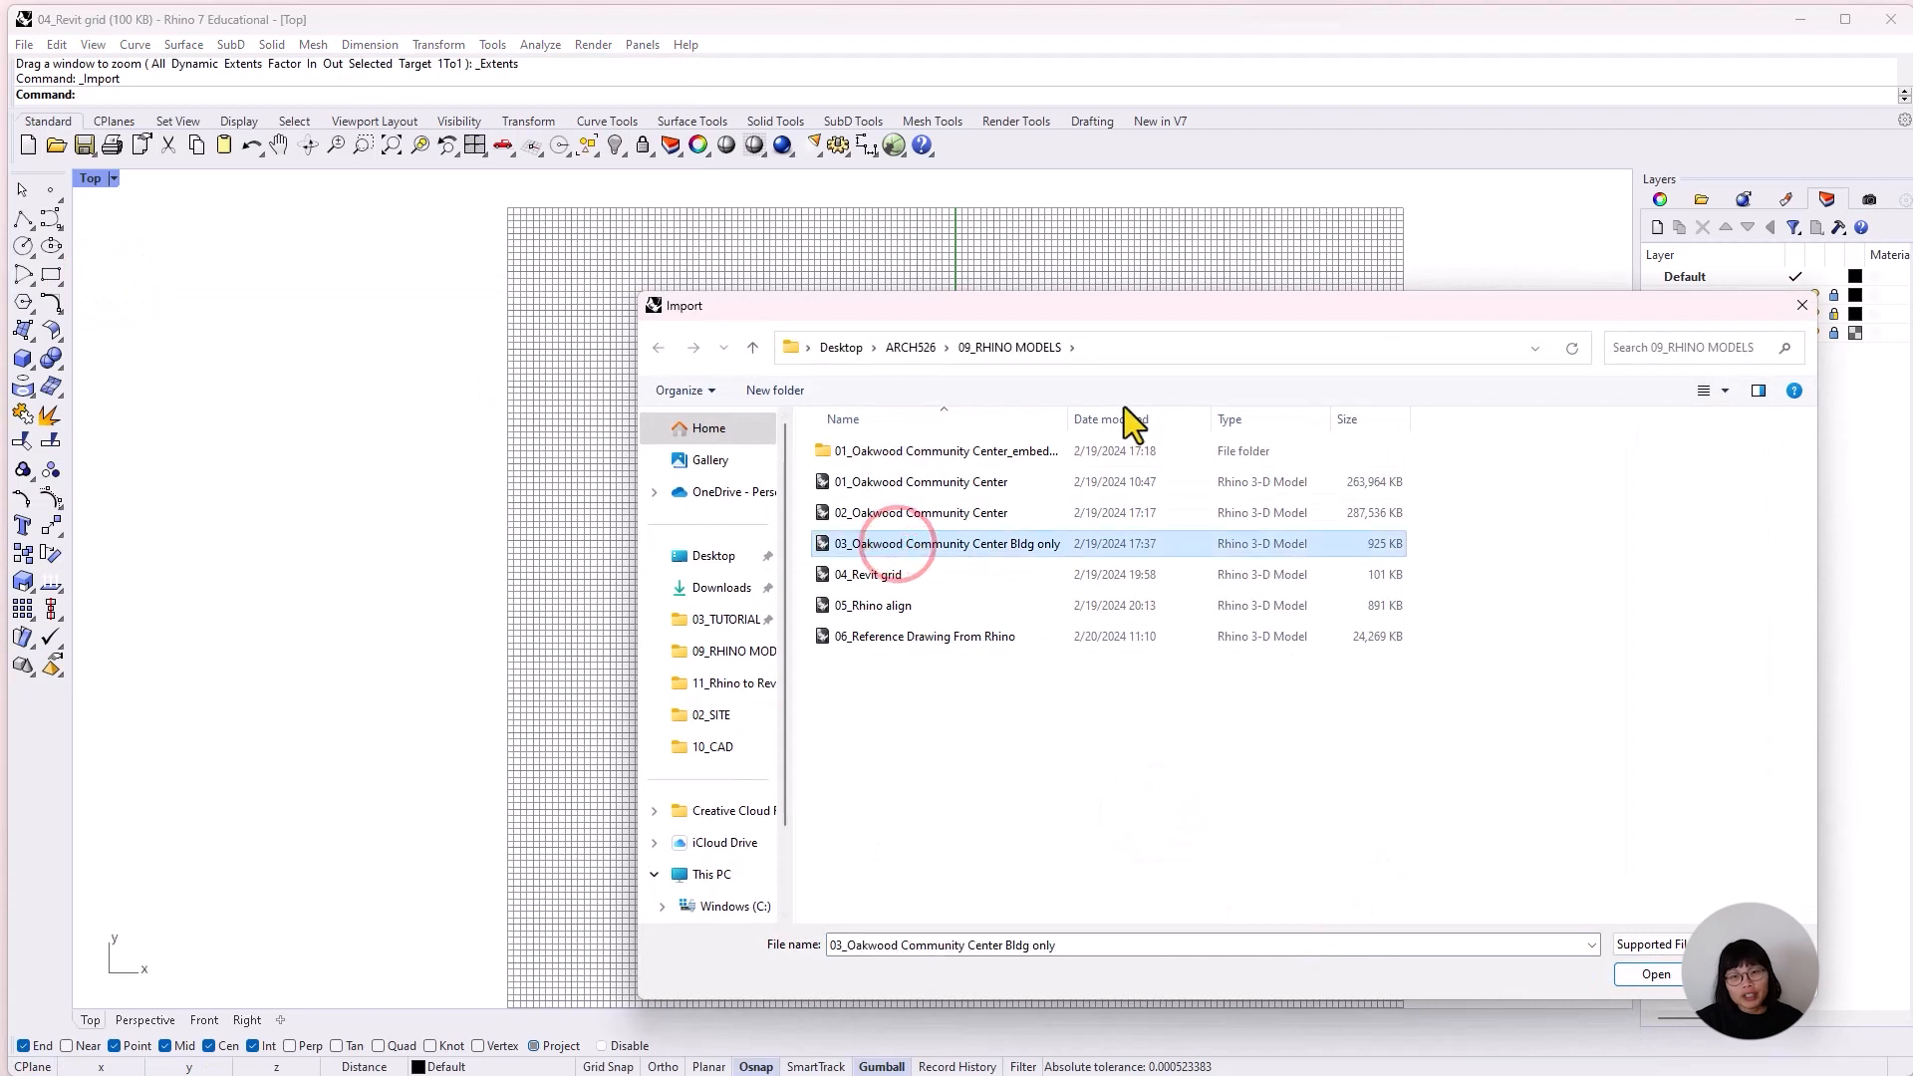
pyautogui.moveTo(1217, 318); pyautogui.dragTo(1060, 299)
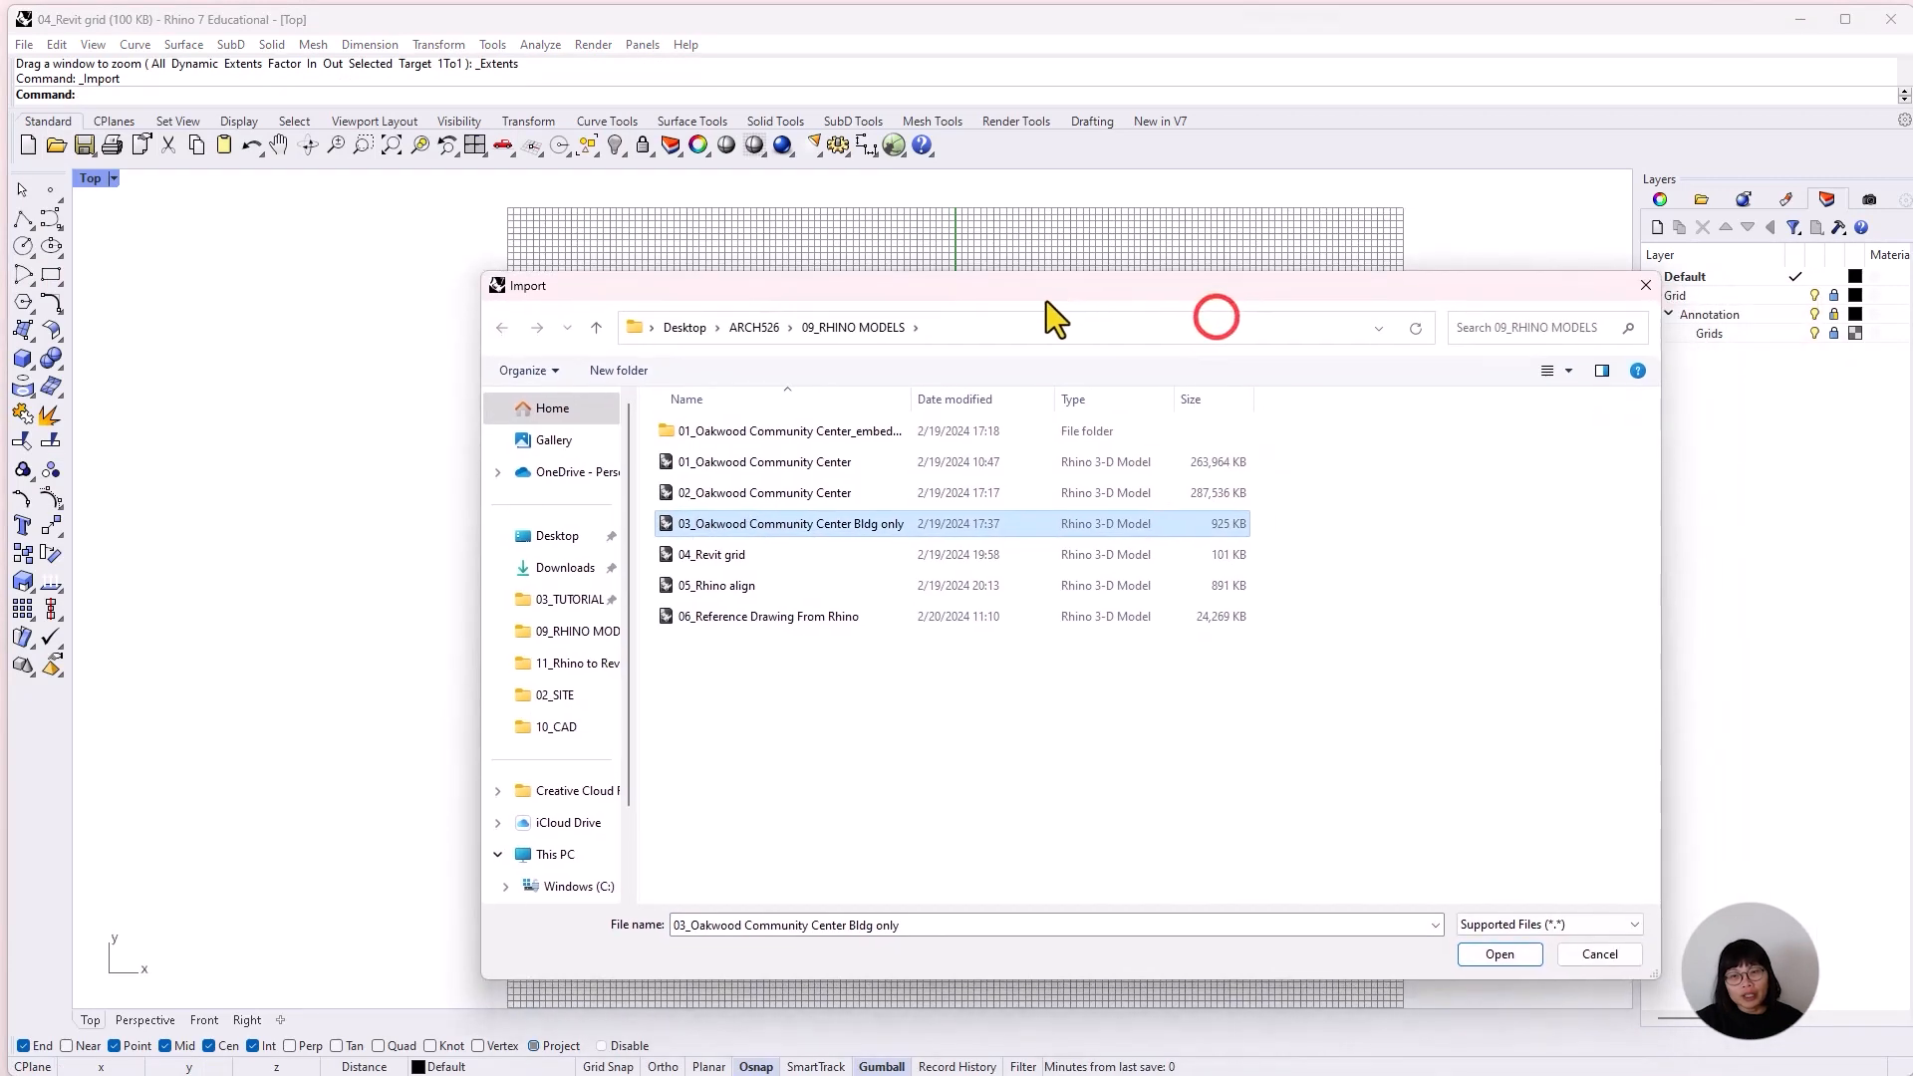
pyautogui.doubleClick(788, 524)
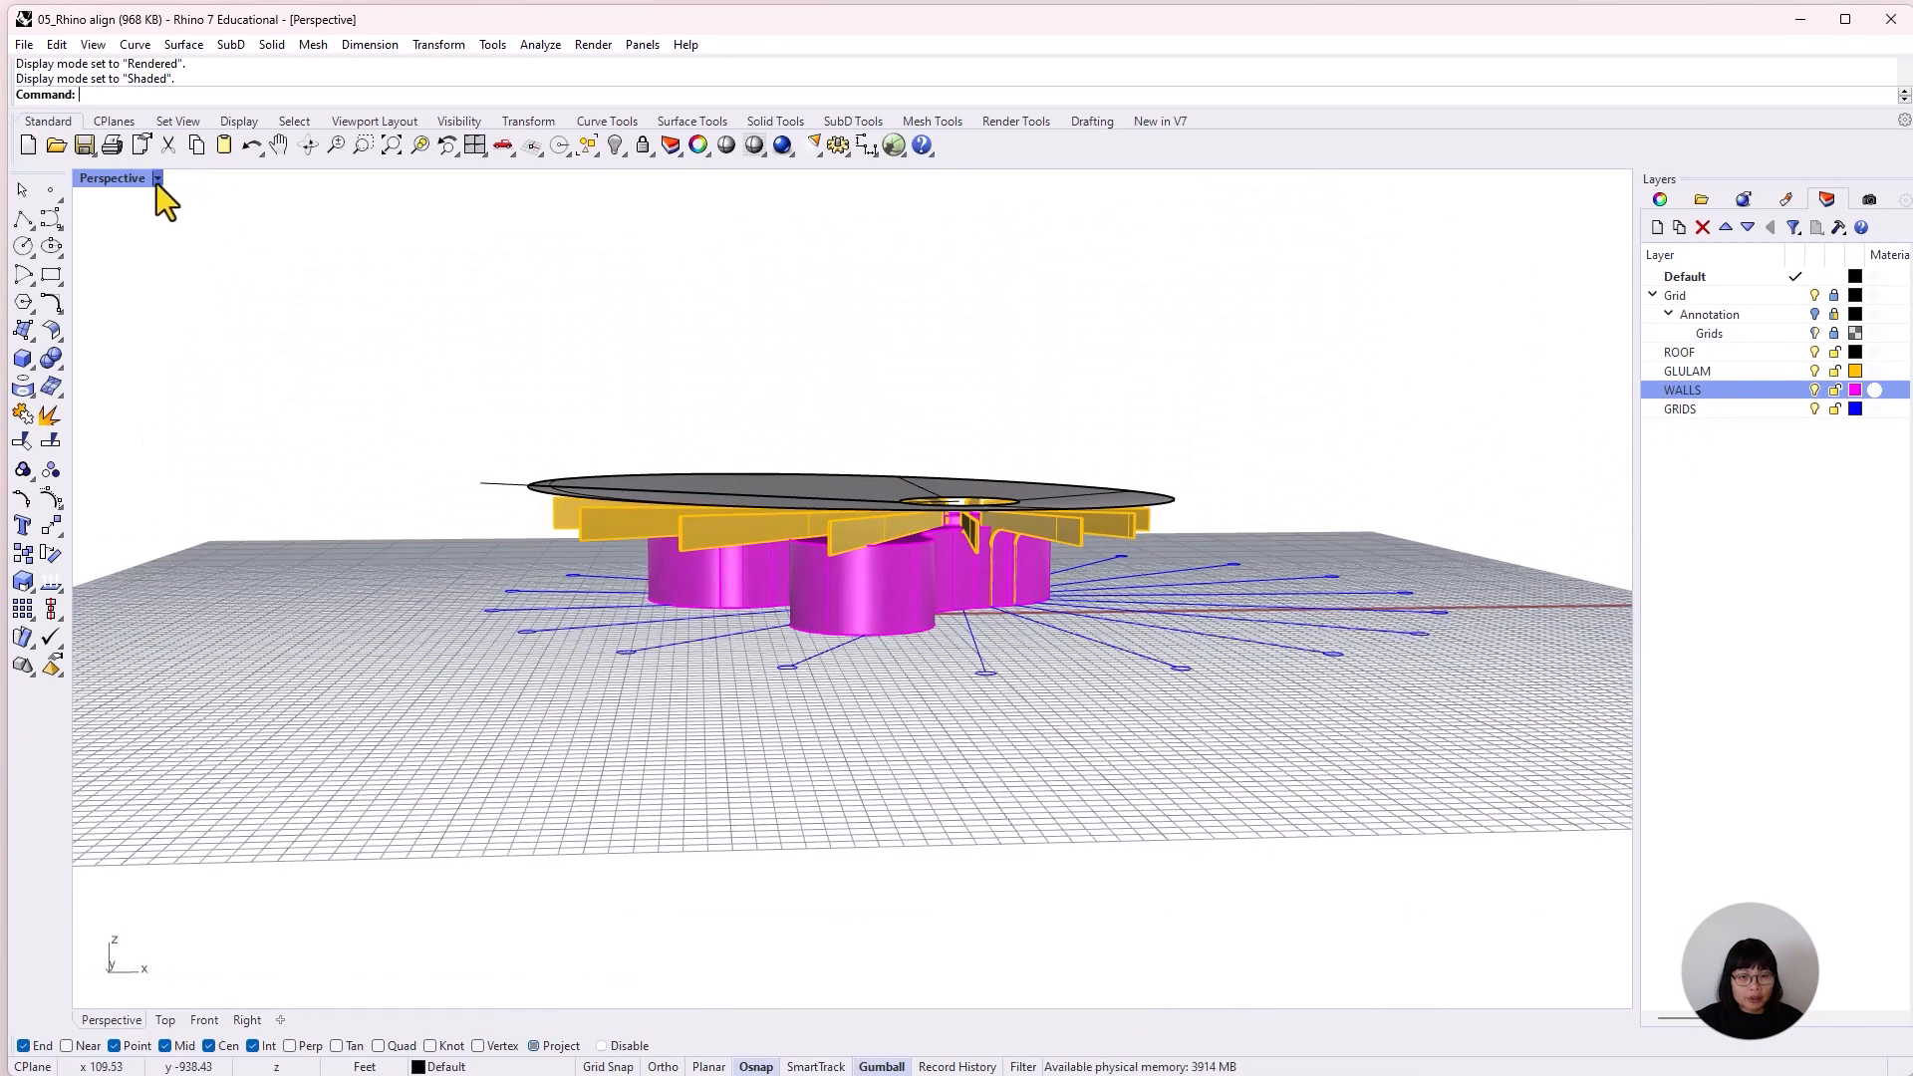
# Inspect the building in the Perspective viewport from different angles, first in Ghosted and then in Rendered display mode.
pyautogui.click(157, 182)
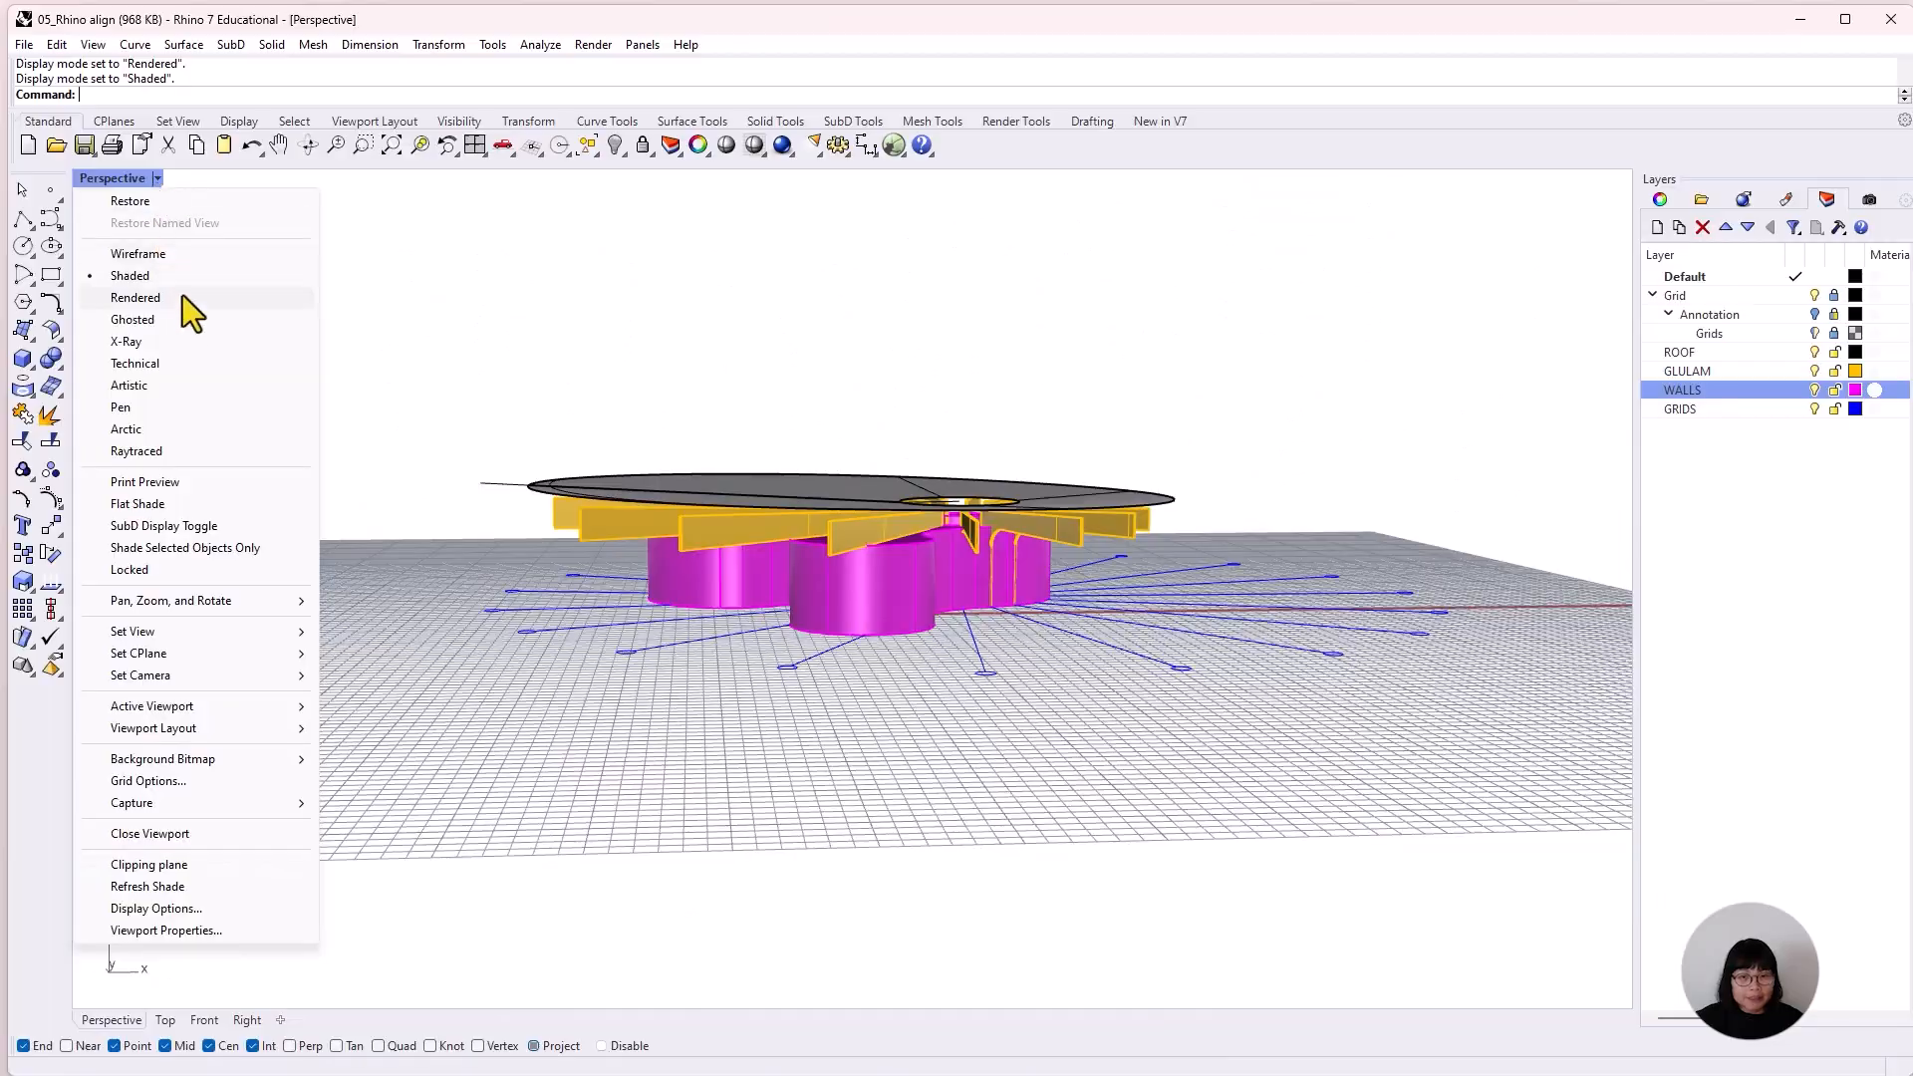
pyautogui.click(178, 319)
pyautogui.moveTo(879, 681); pyautogui.dragTo(1174, 758, button='right')
pyautogui.click(156, 178)
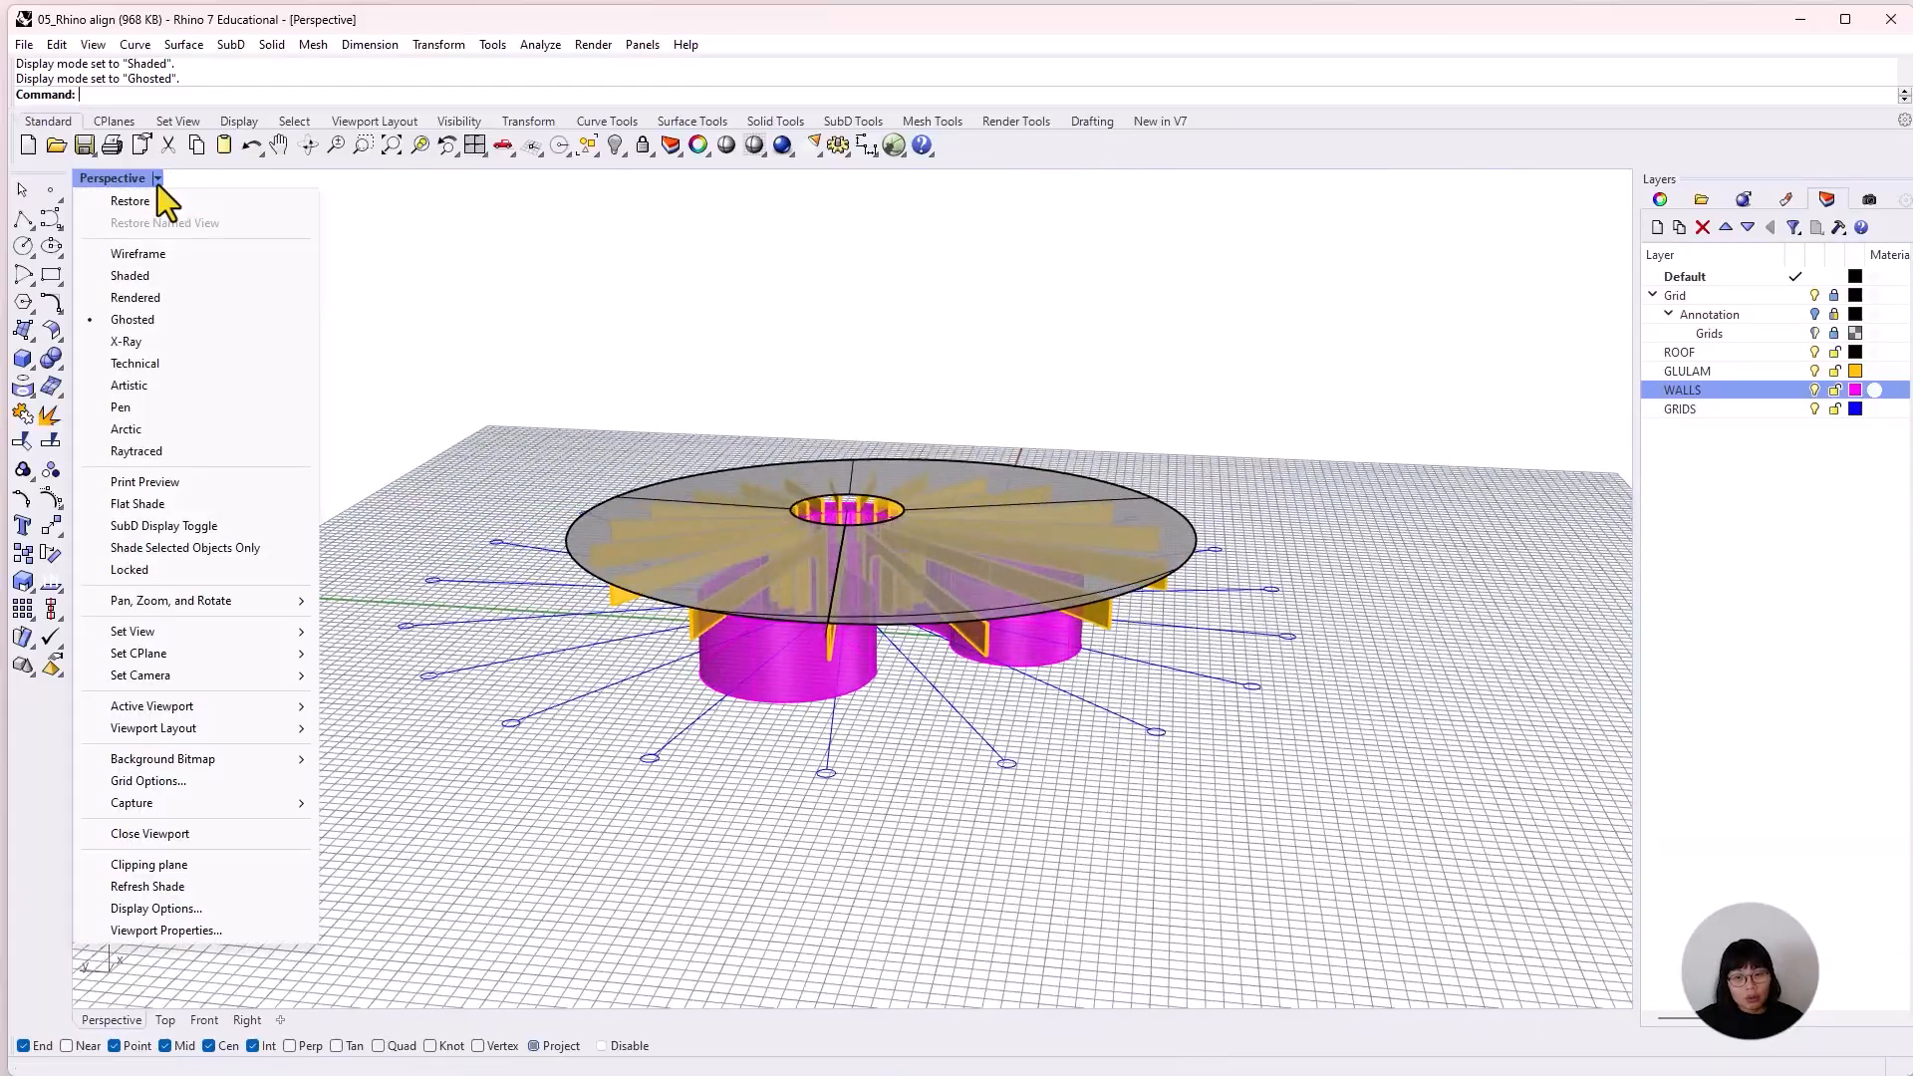
pyautogui.click(202, 296)
pyautogui.moveTo(847, 728); pyautogui.dragTo(835, 662, button='right')
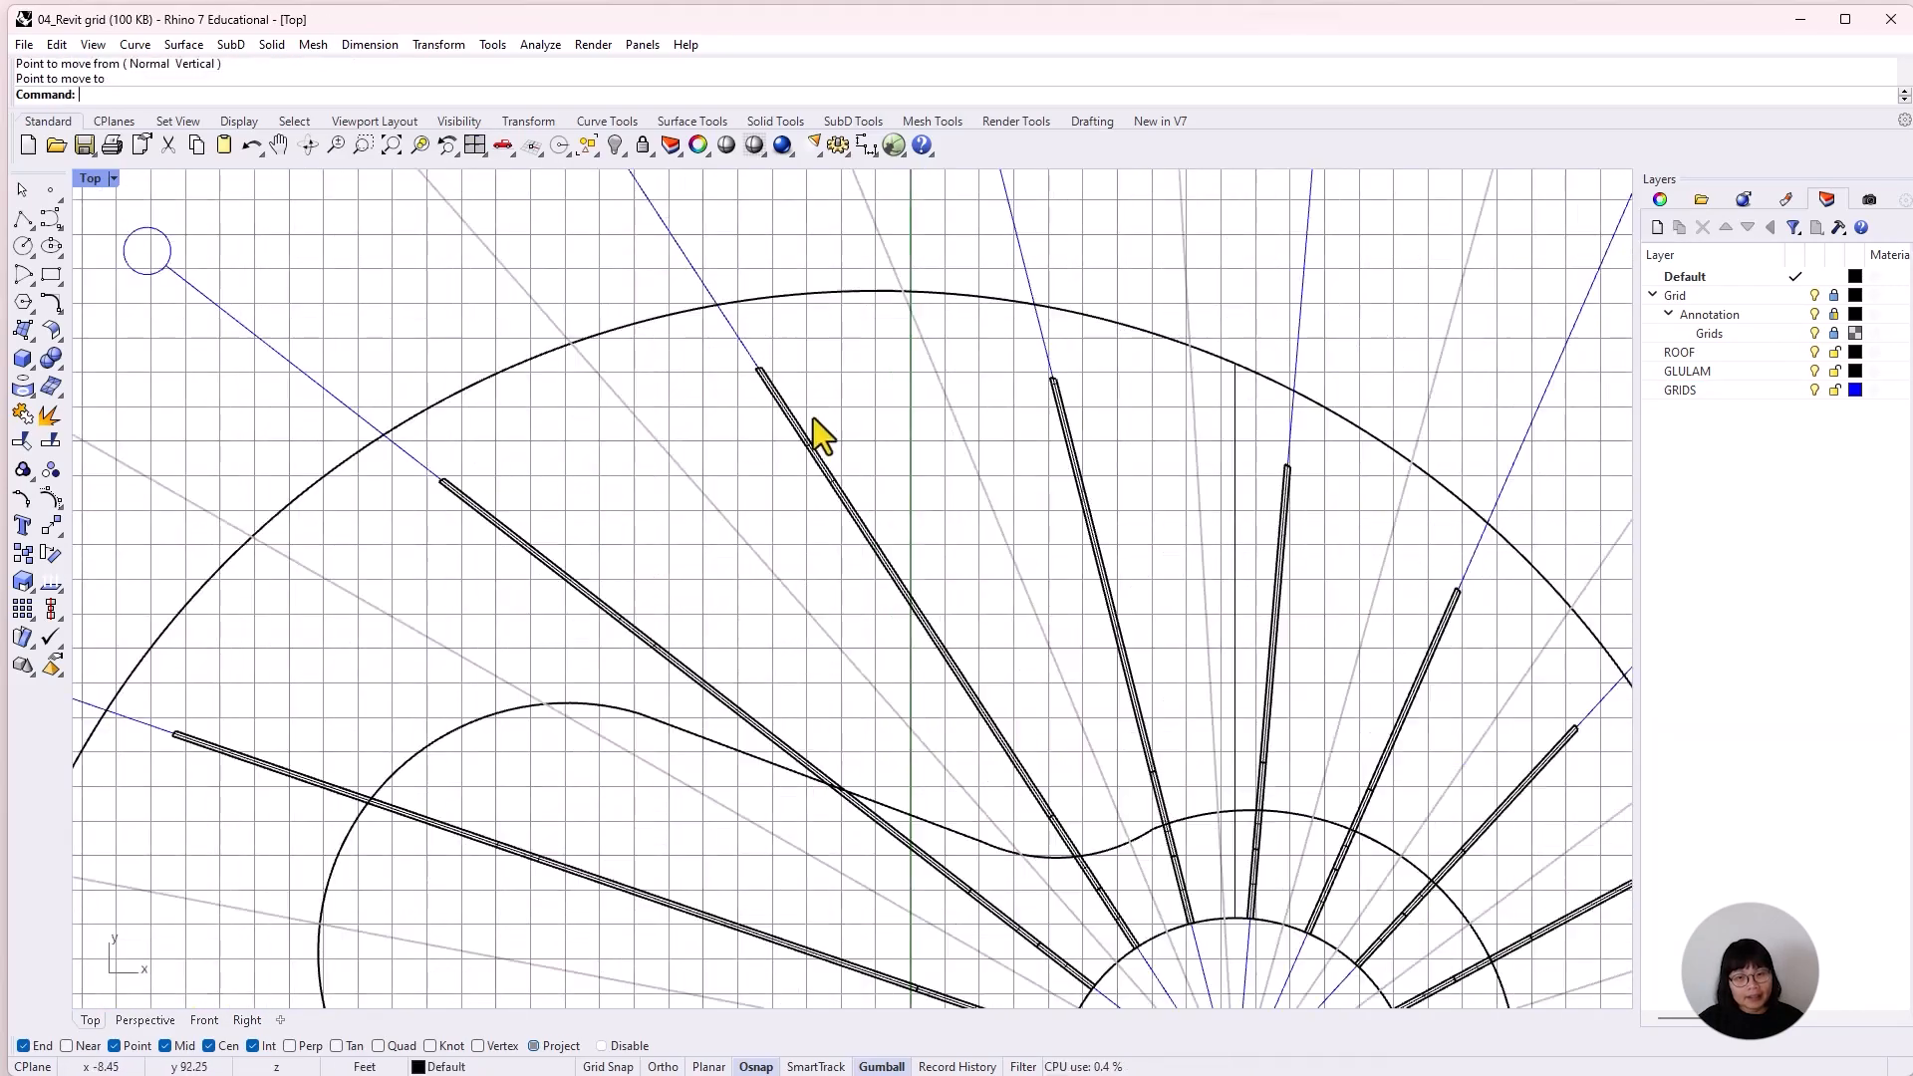
# Rotate all objects on the ROOF, GLULAM and GRIDS layers so the building's radial grid lines up with the Revit grids.
pyautogui.scroll(-5, 1209, 922)
pyautogui.scroll(2, 1145, 350)
pyautogui.click(1680, 352)
pyautogui.keyDown('shift'); pyautogui.click(1680, 390); pyautogui.keyUp('shift')
pyautogui.rightClick(1755, 391)
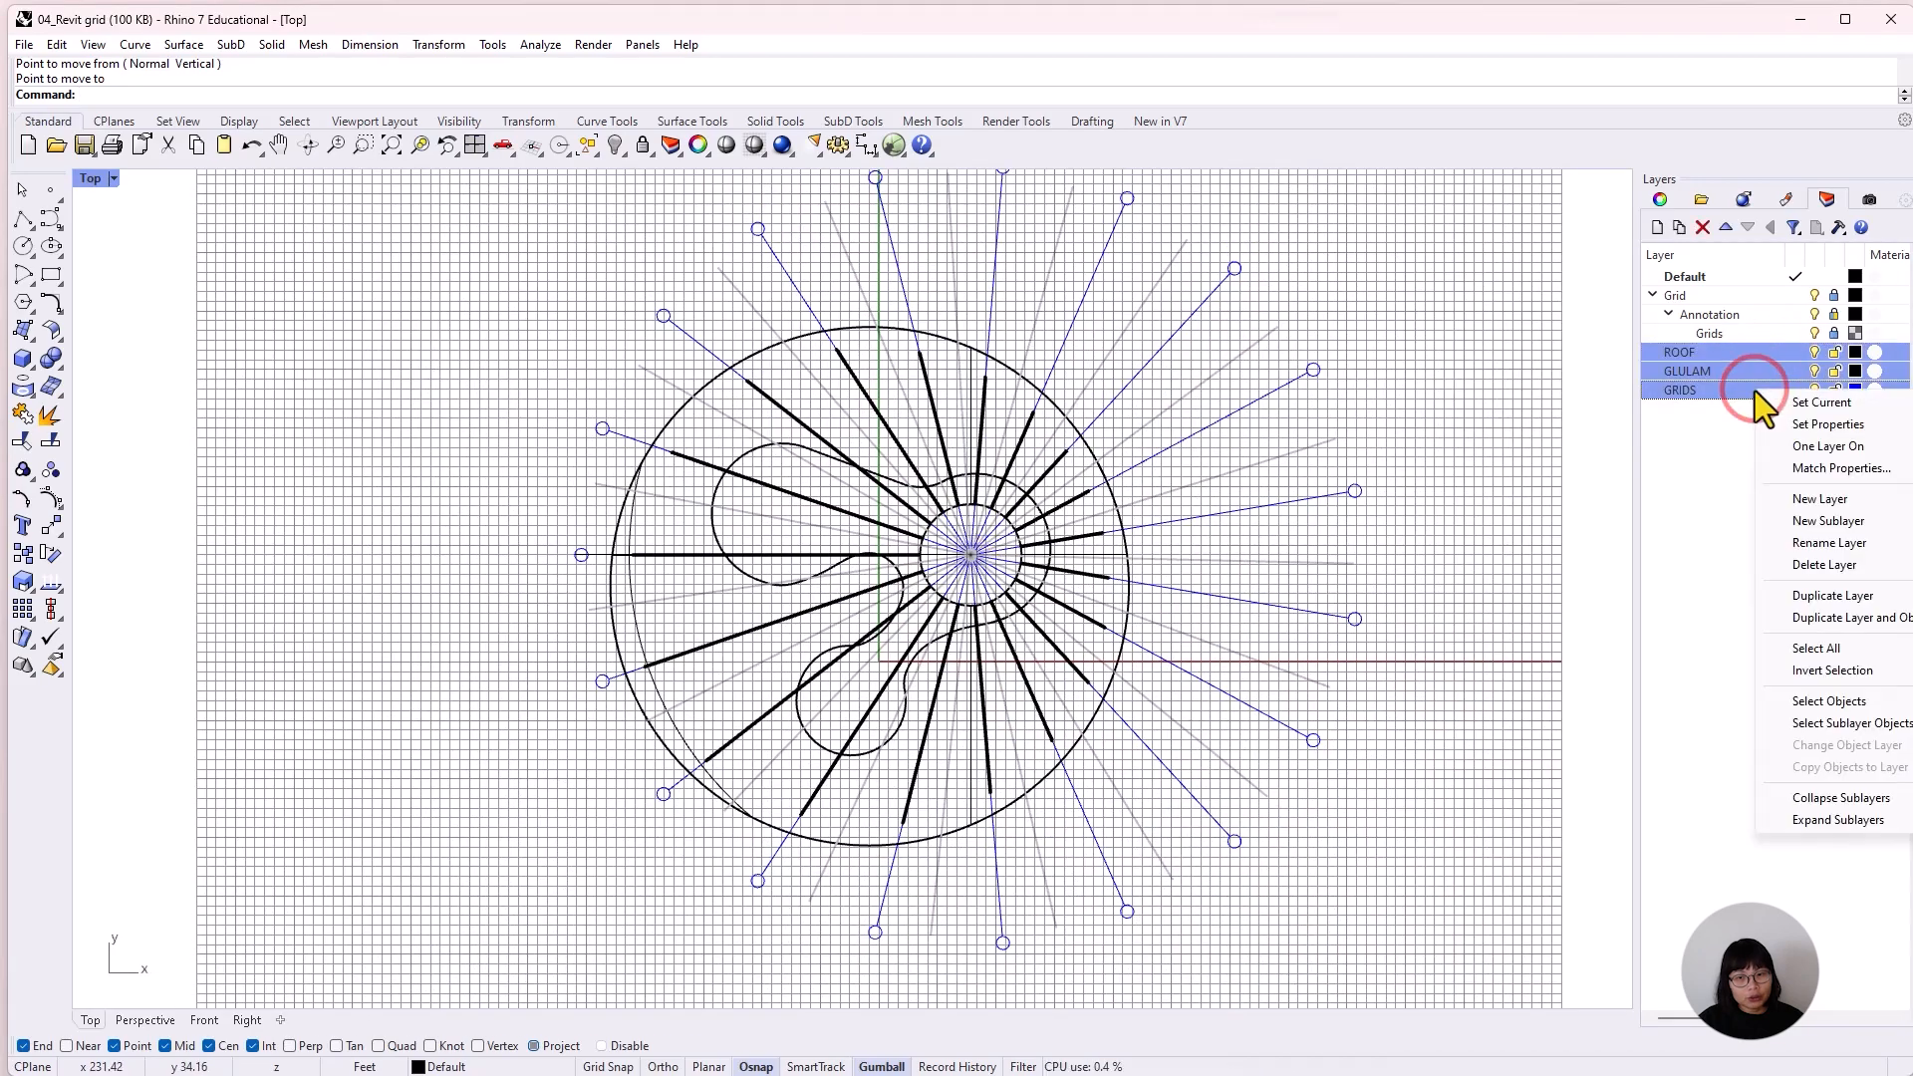
pyautogui.click(1713, 354)
pyautogui.keyDown('shift'); pyautogui.click(1706, 392); pyautogui.keyUp('shift')
pyautogui.rightClick(1734, 353)
pyautogui.click(1875, 667)
pyautogui.scroll(8, 750, 450)
pyautogui.write('Rotate')
pyautogui.press('Return')
pyautogui.click(1261, 693)
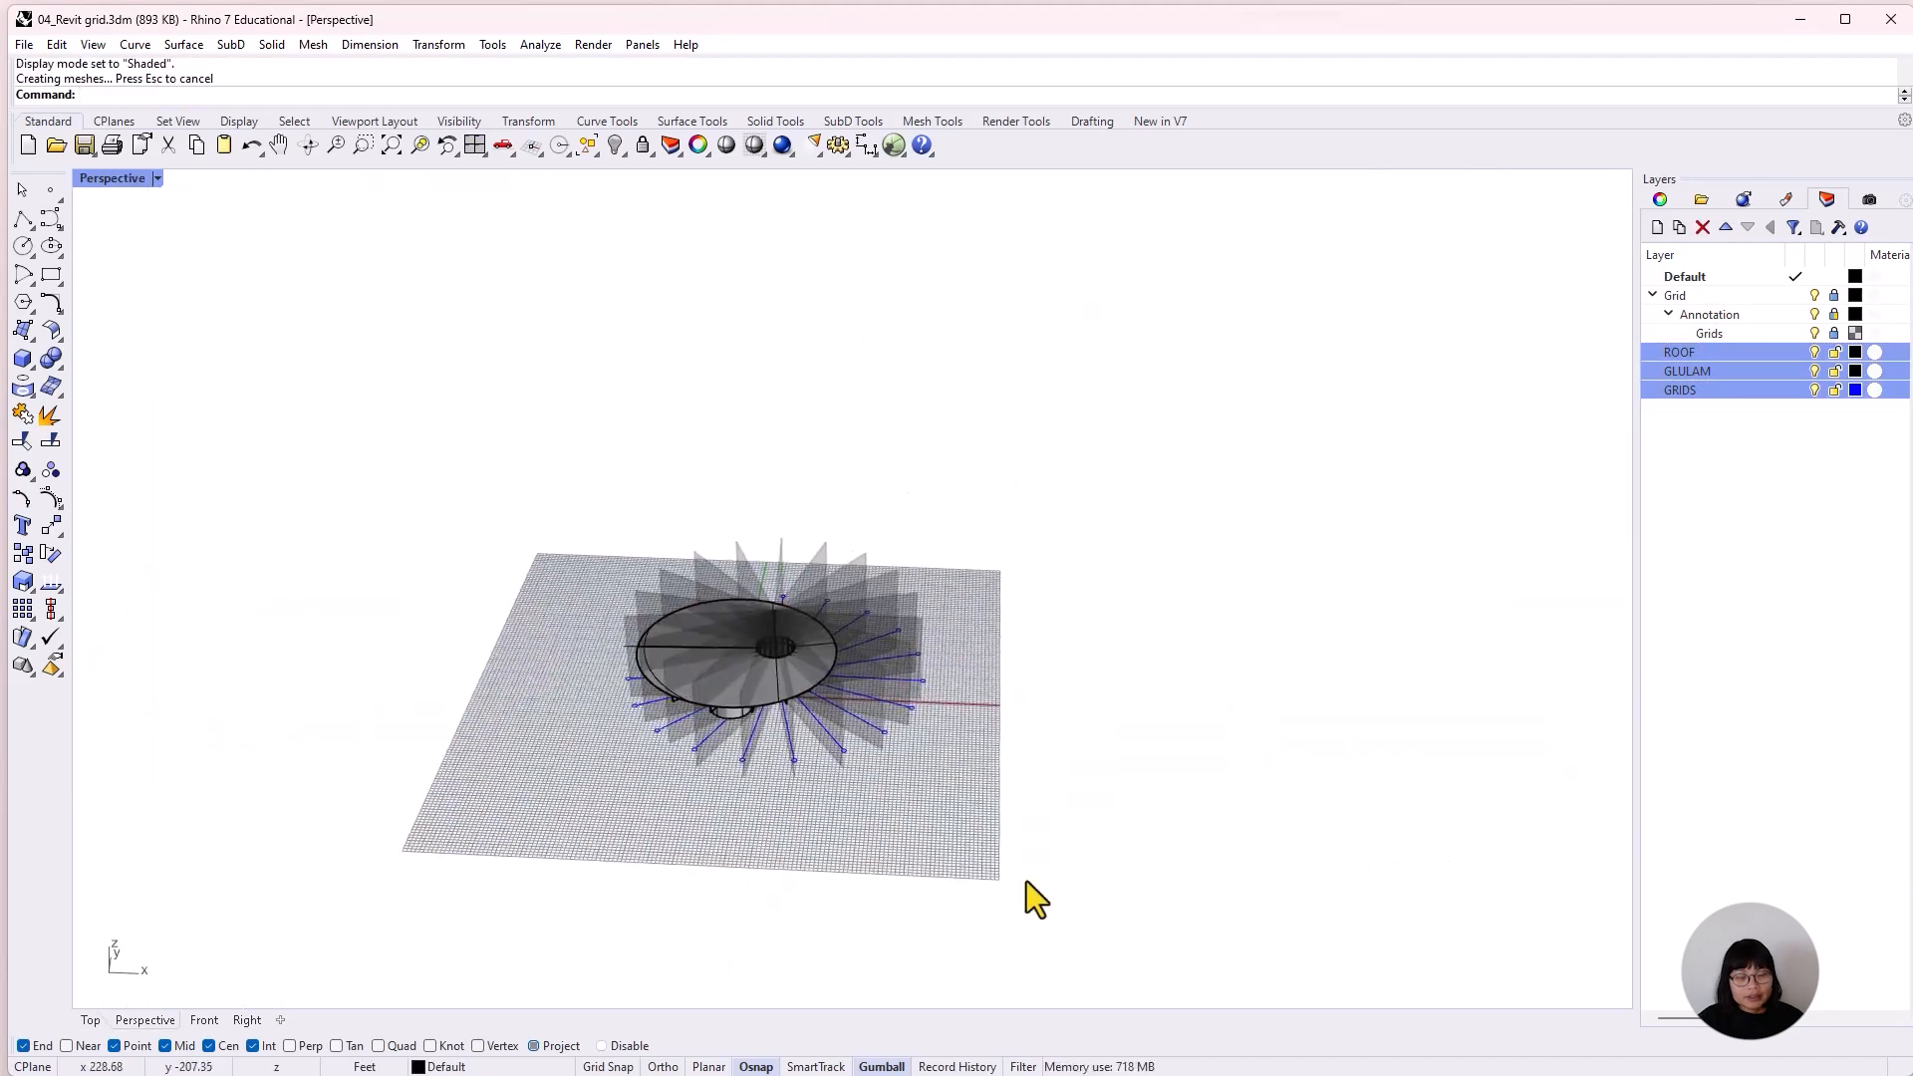
# Save the aligned model as 05_Rhino align in the 09_RHINO MODELS folder, replacing the existing file.
pyautogui.click(24, 44)
pyautogui.click(175, 199)
pyautogui.click(1047, 804)
pyautogui.click(717, 586)
pyautogui.click(1494, 1046)
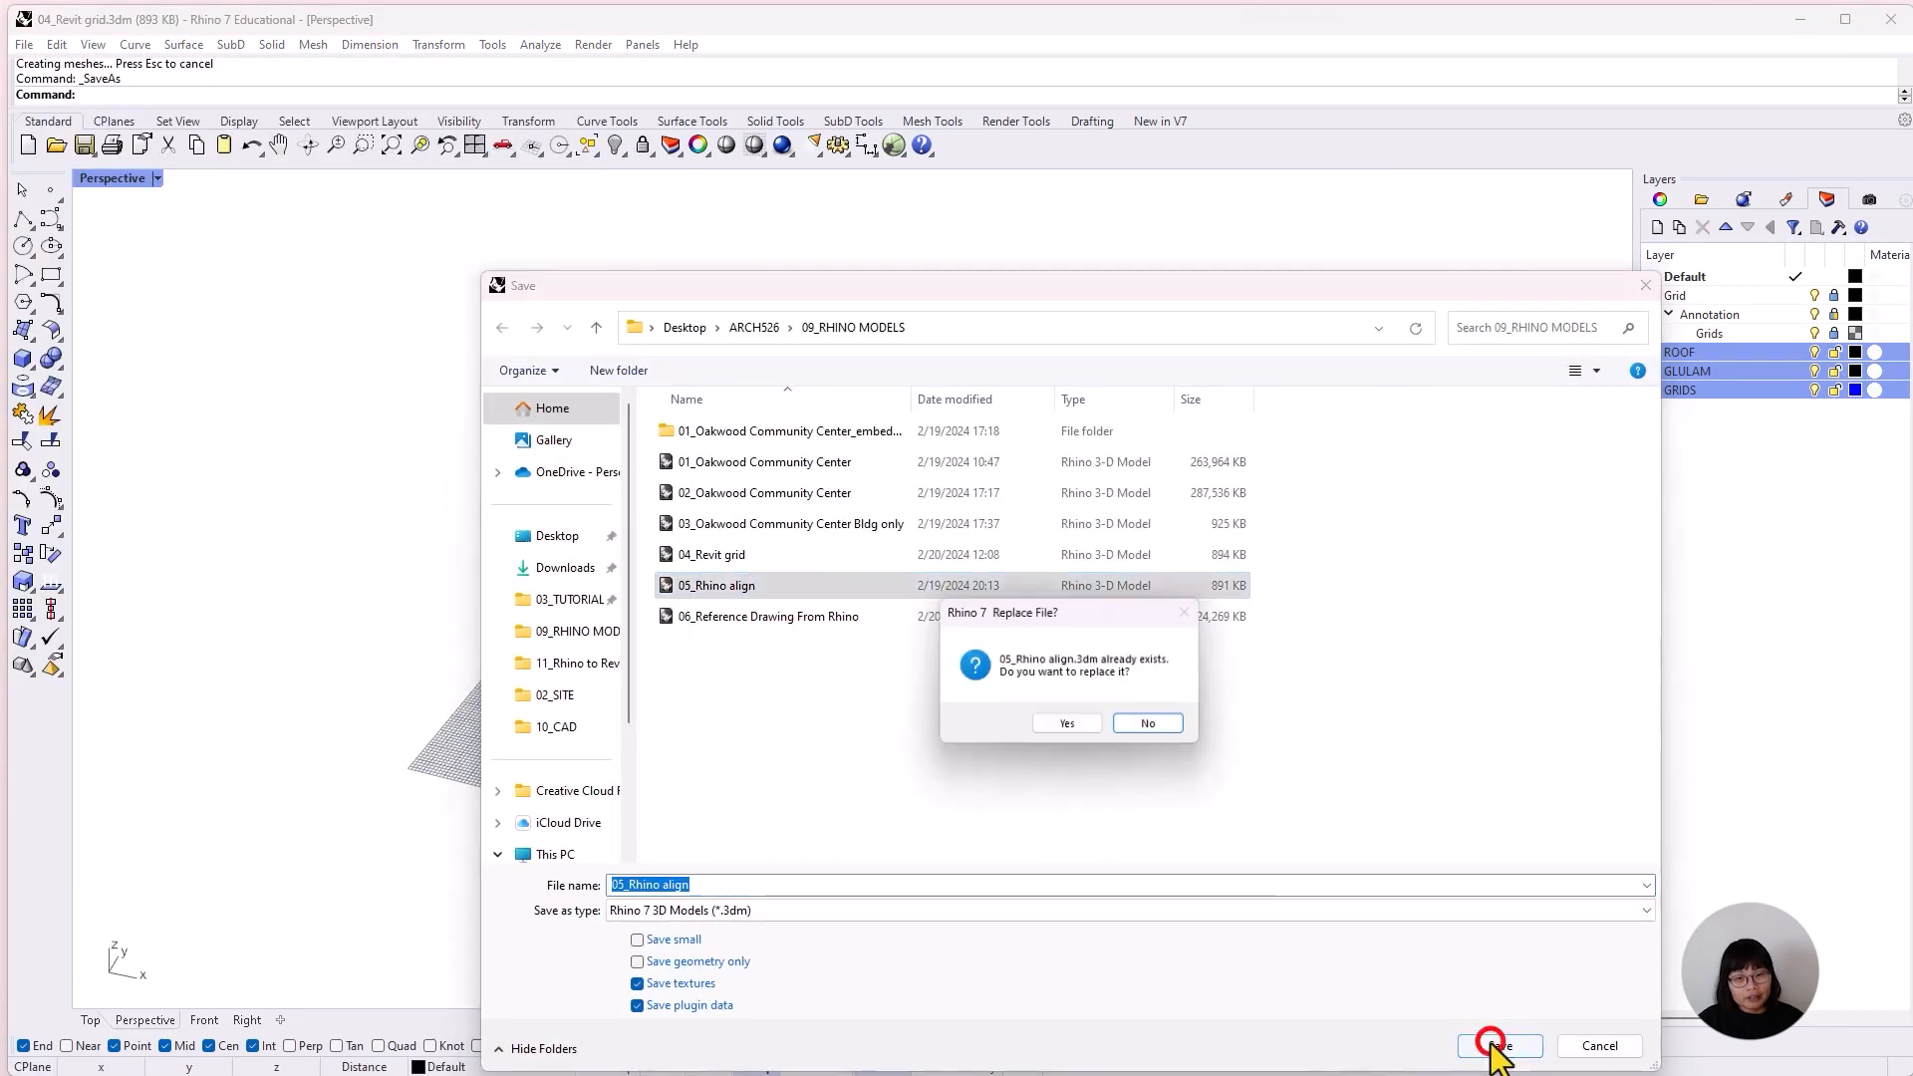
pyautogui.click(1068, 723)
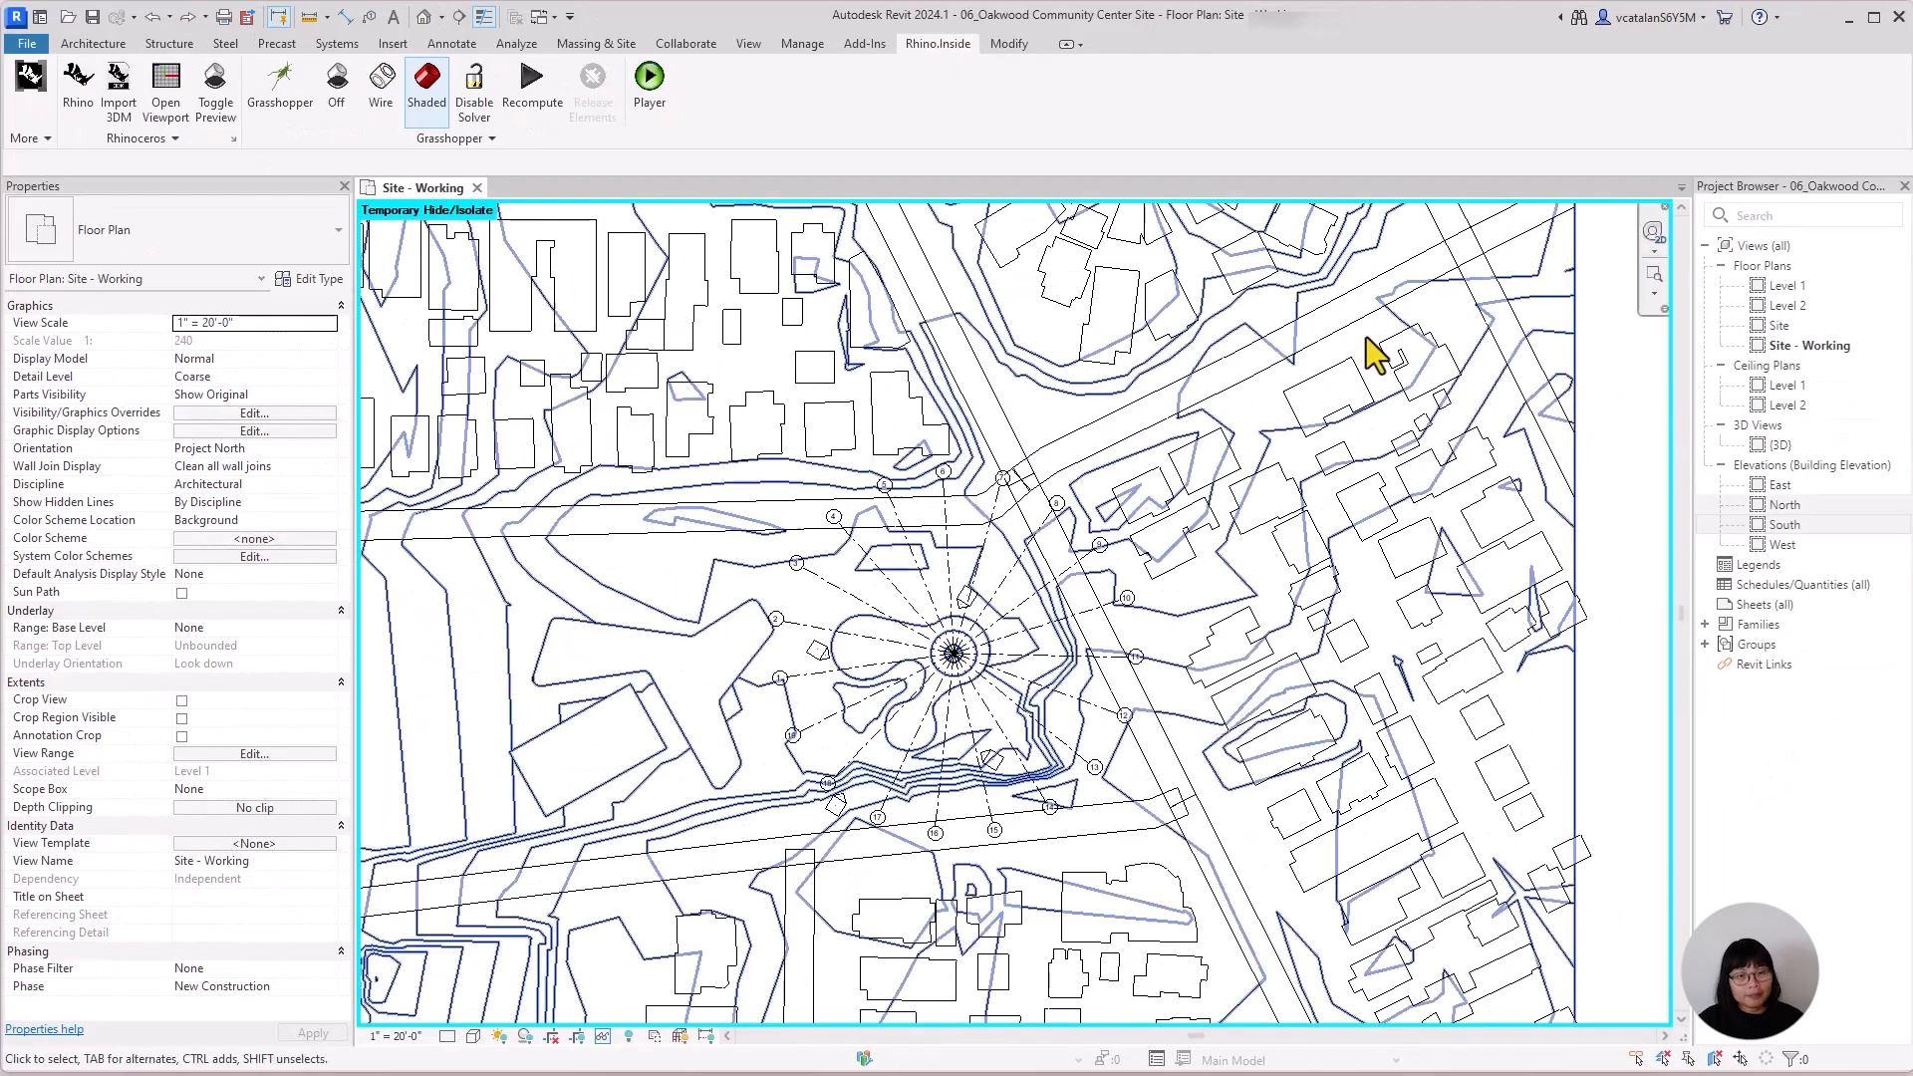
# Switch to Rhino.Inside from Revit and open 05_Rhino align there, without saving the untitled grid model.
pyautogui.click(68, 95)
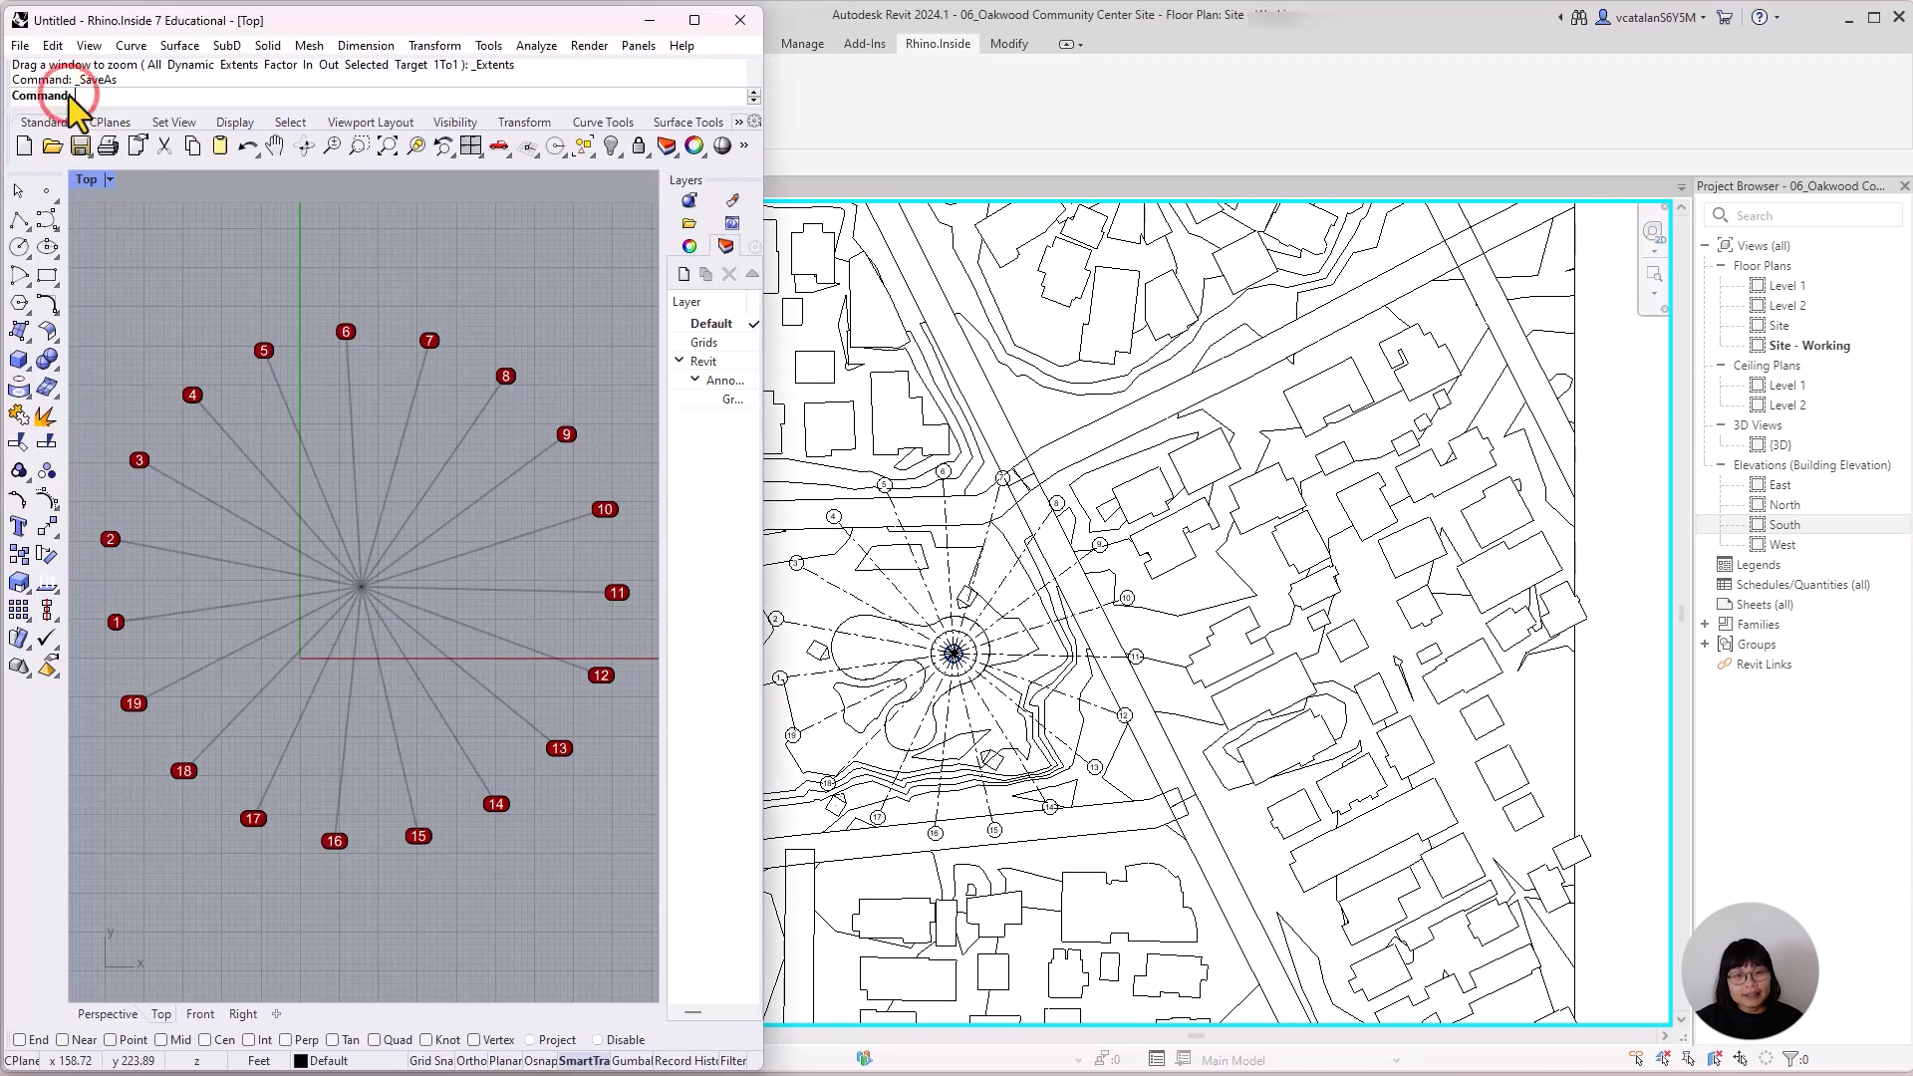
pyautogui.click(33, 50)
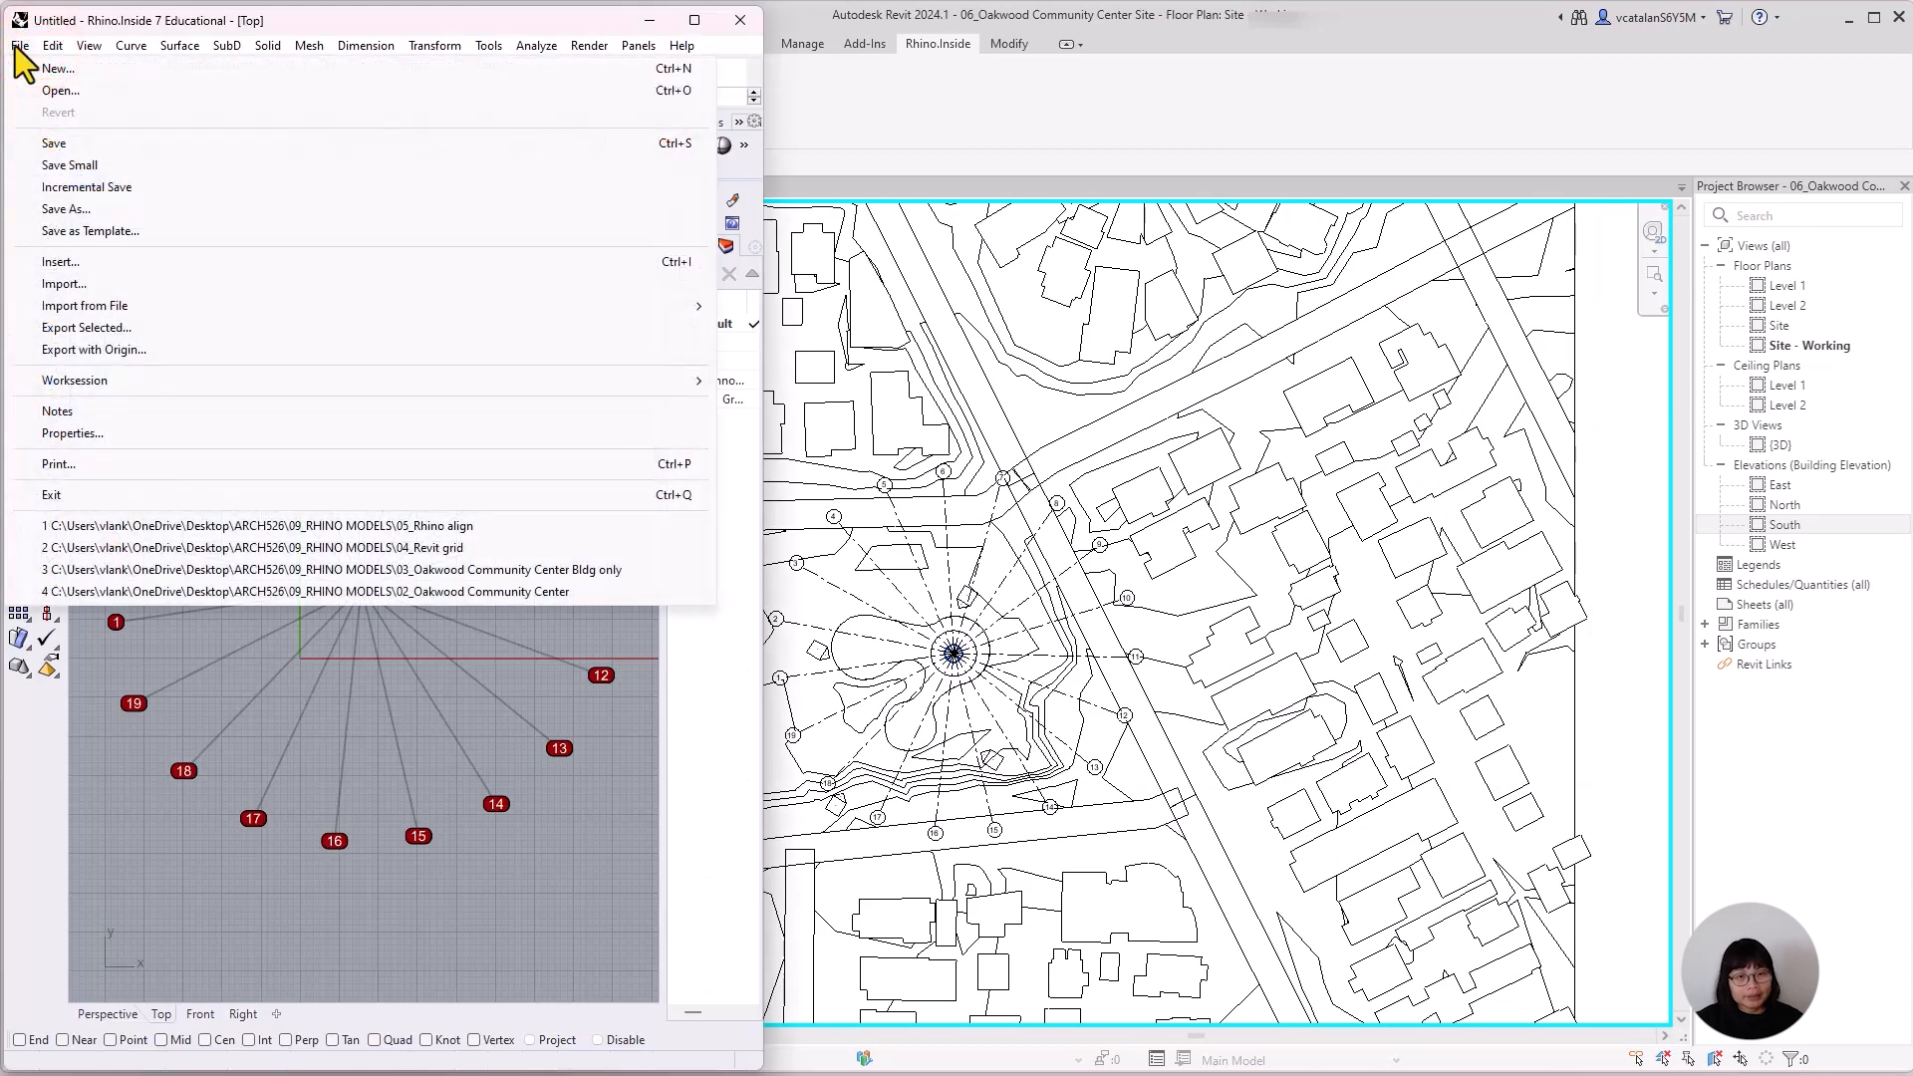
pyautogui.click(48, 90)
pyautogui.press('n')
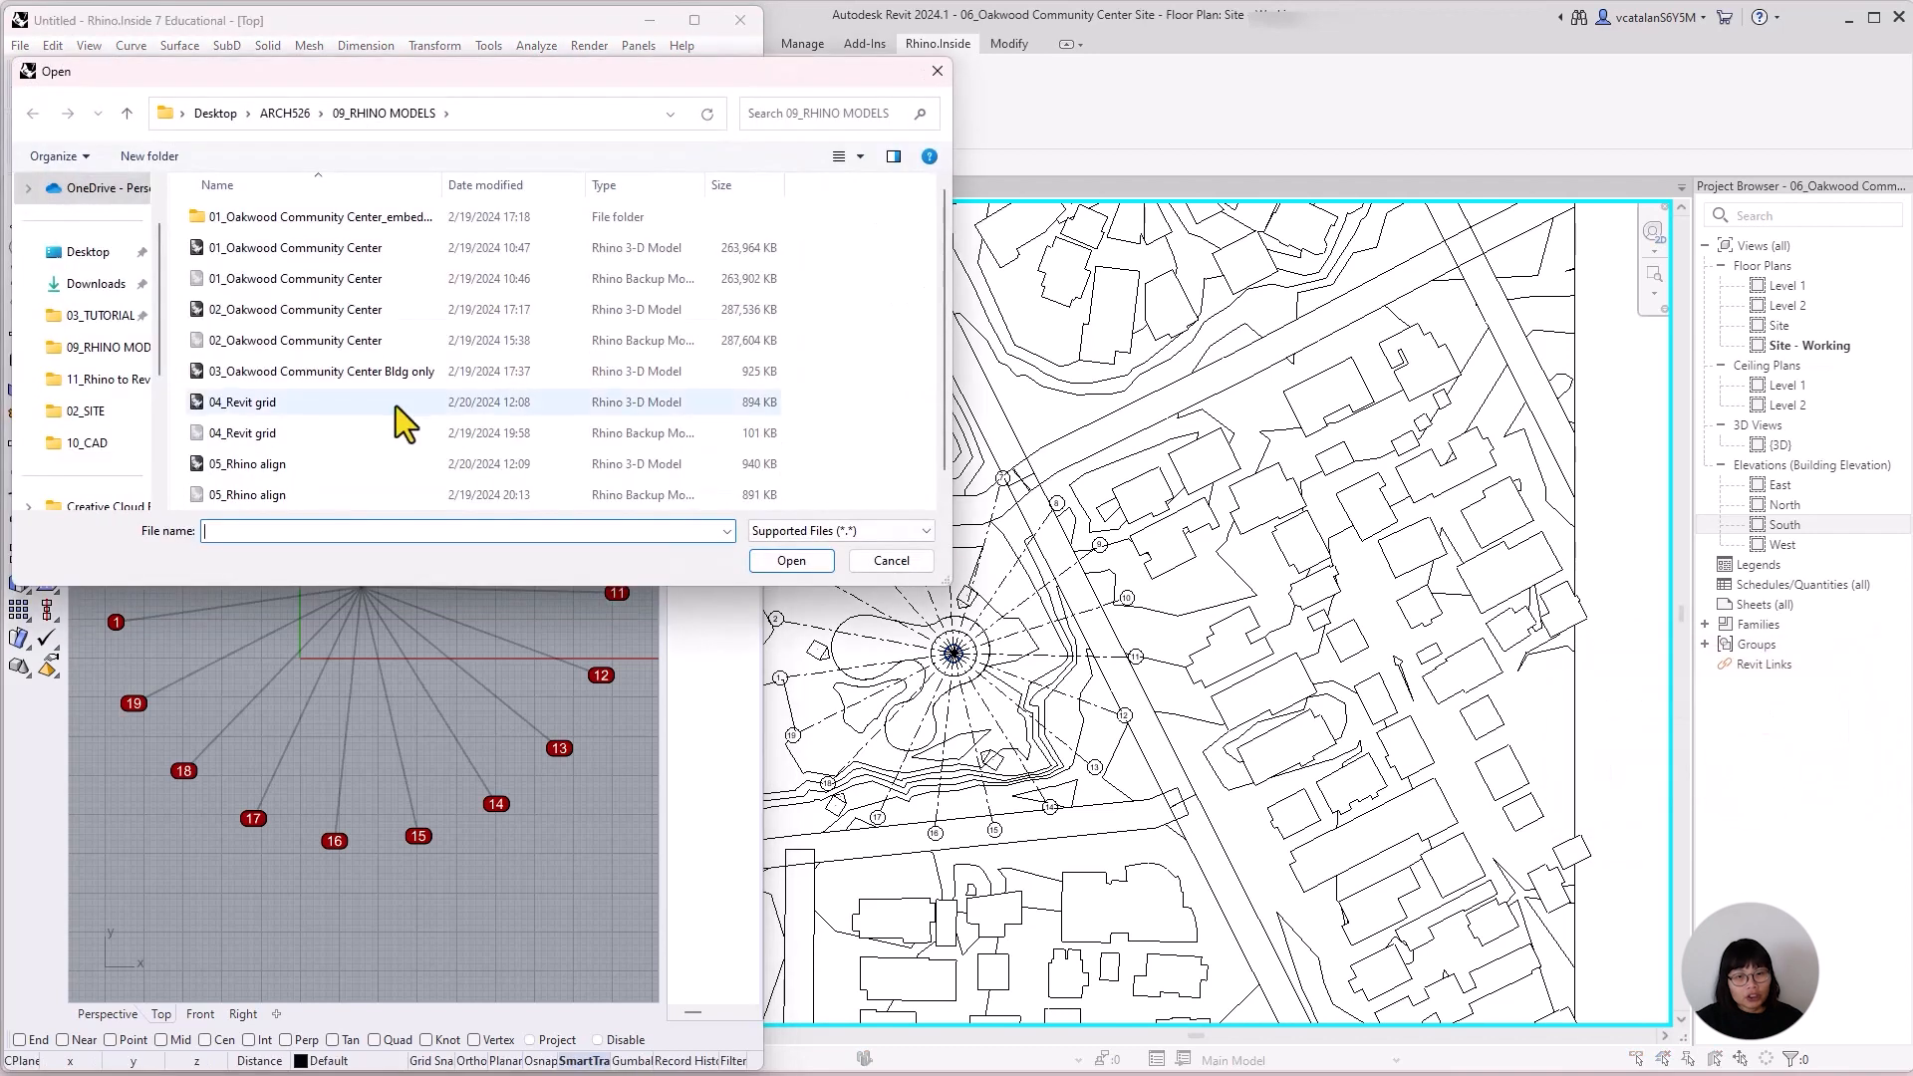
pyautogui.click(247, 435)
pyautogui.click(787, 561)
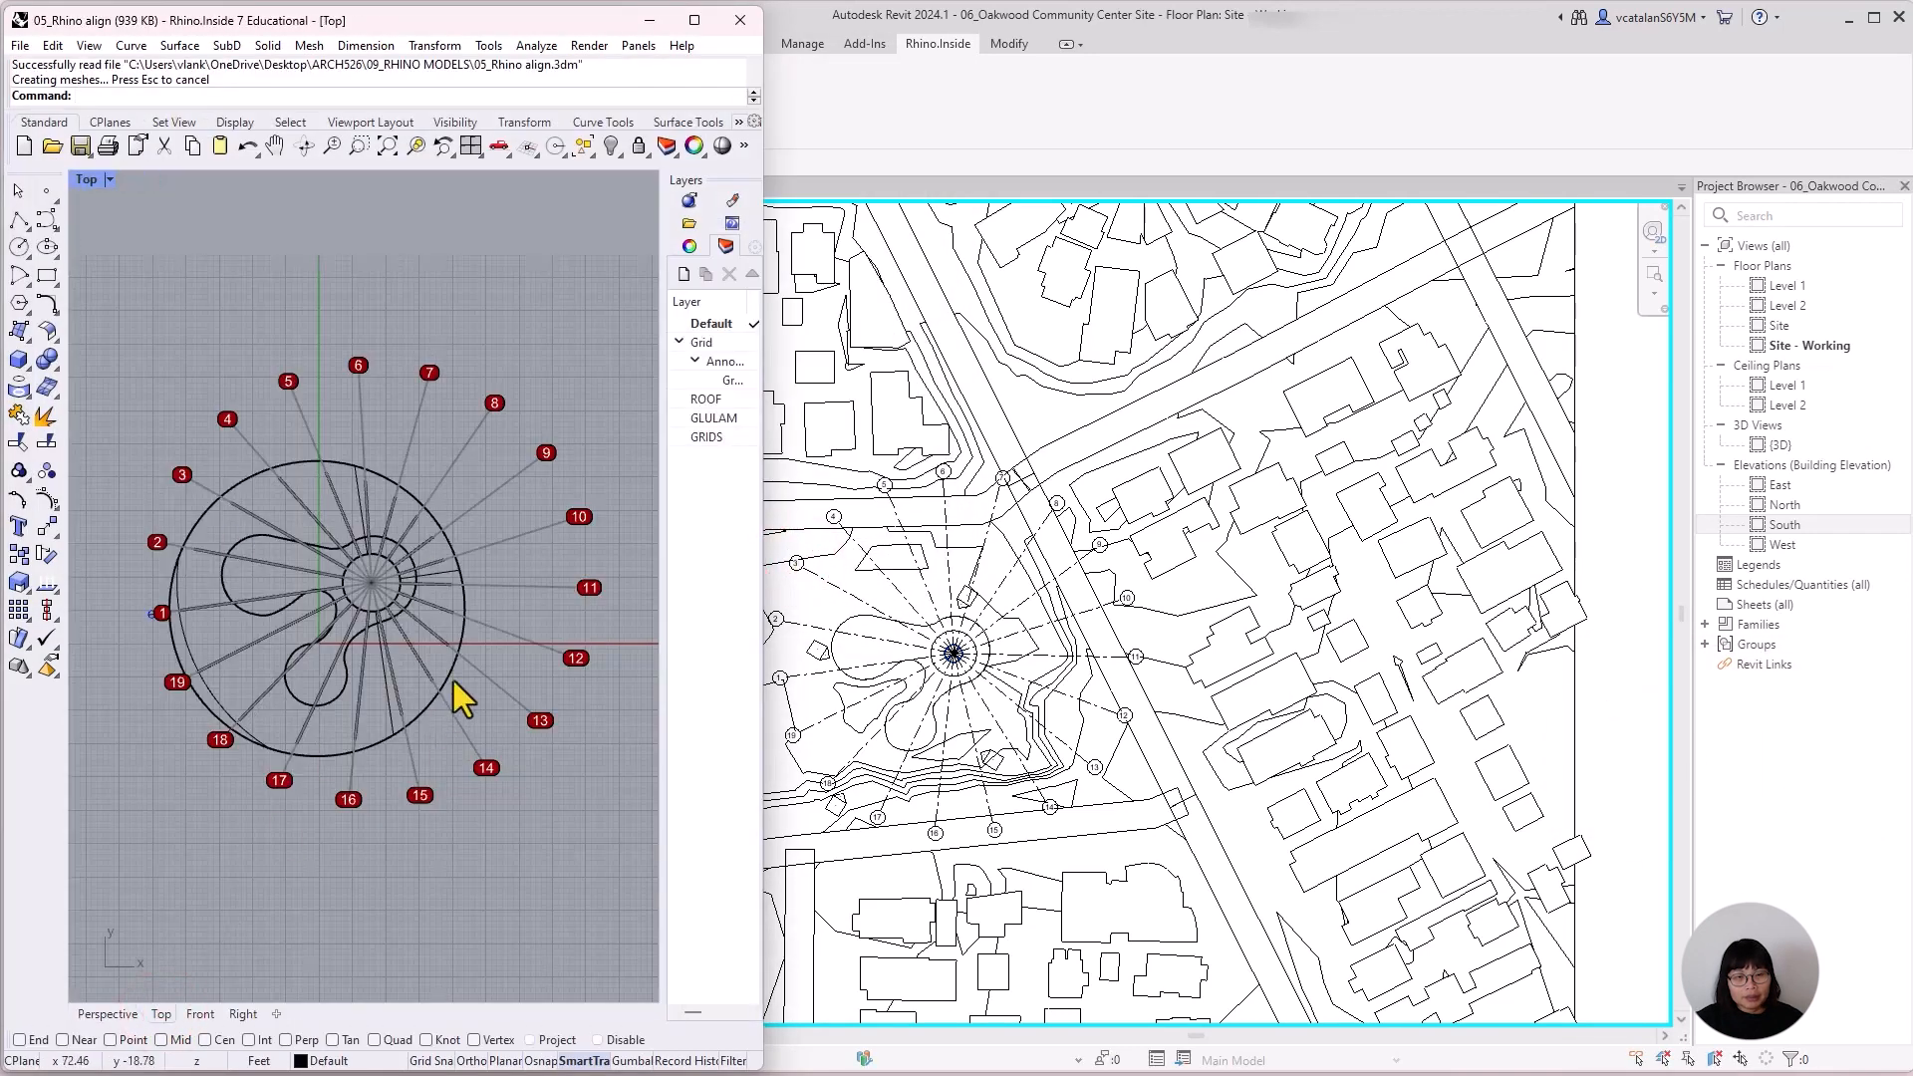
# Widen the Rhino window, bring up Grasshopper, and delete the Query Grids component from the canvas.
pyautogui.scroll(-3, 380, 799)
pyautogui.moveTo(764, 436); pyautogui.dragTo(1137, 458)
pyautogui.click(894, 147)
pyautogui.click(1140, 698)
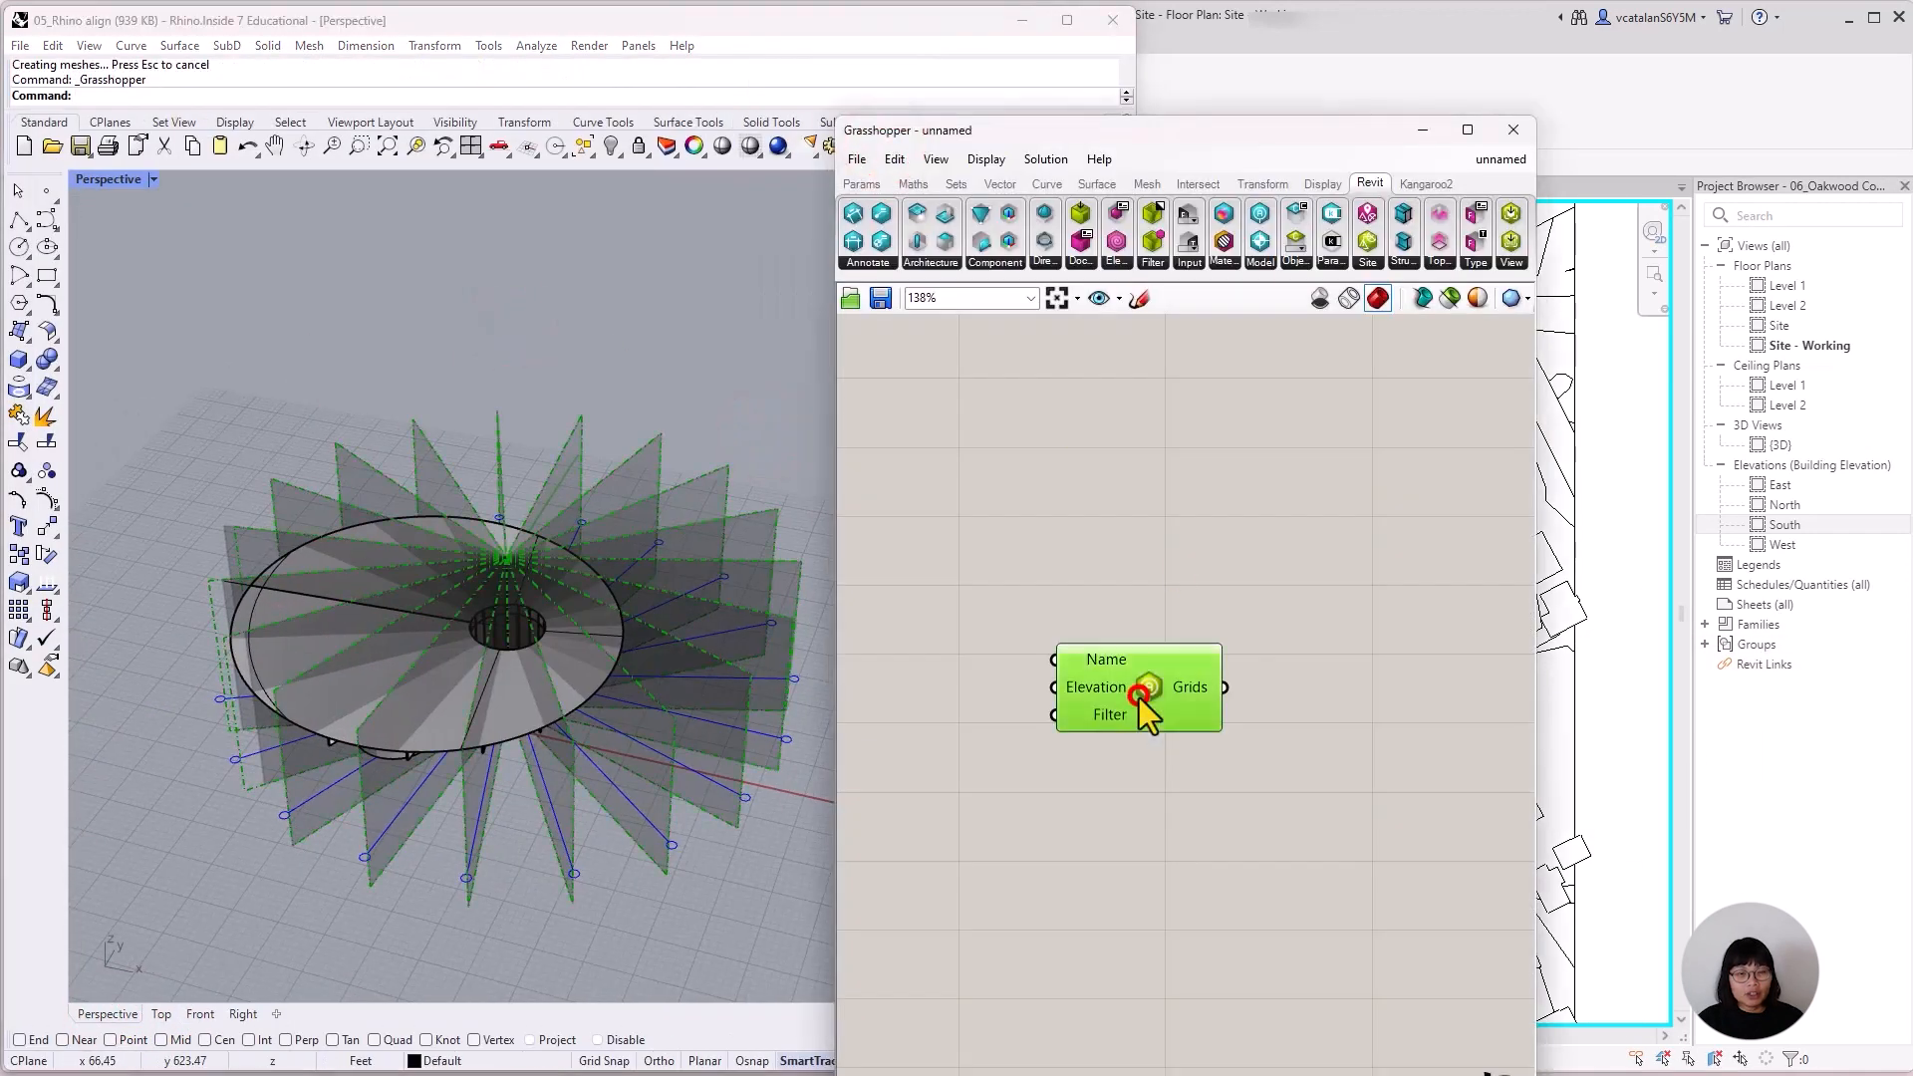
pyautogui.press('Delete')
# Arrange the Rhino and Grasshopper windows on either side of Revit and open Revit's 3D view at the building site.
pyautogui.moveTo(1279, 133); pyautogui.dragTo(1644, 43)
pyautogui.moveTo(1137, 509); pyautogui.dragTo(545, 558)
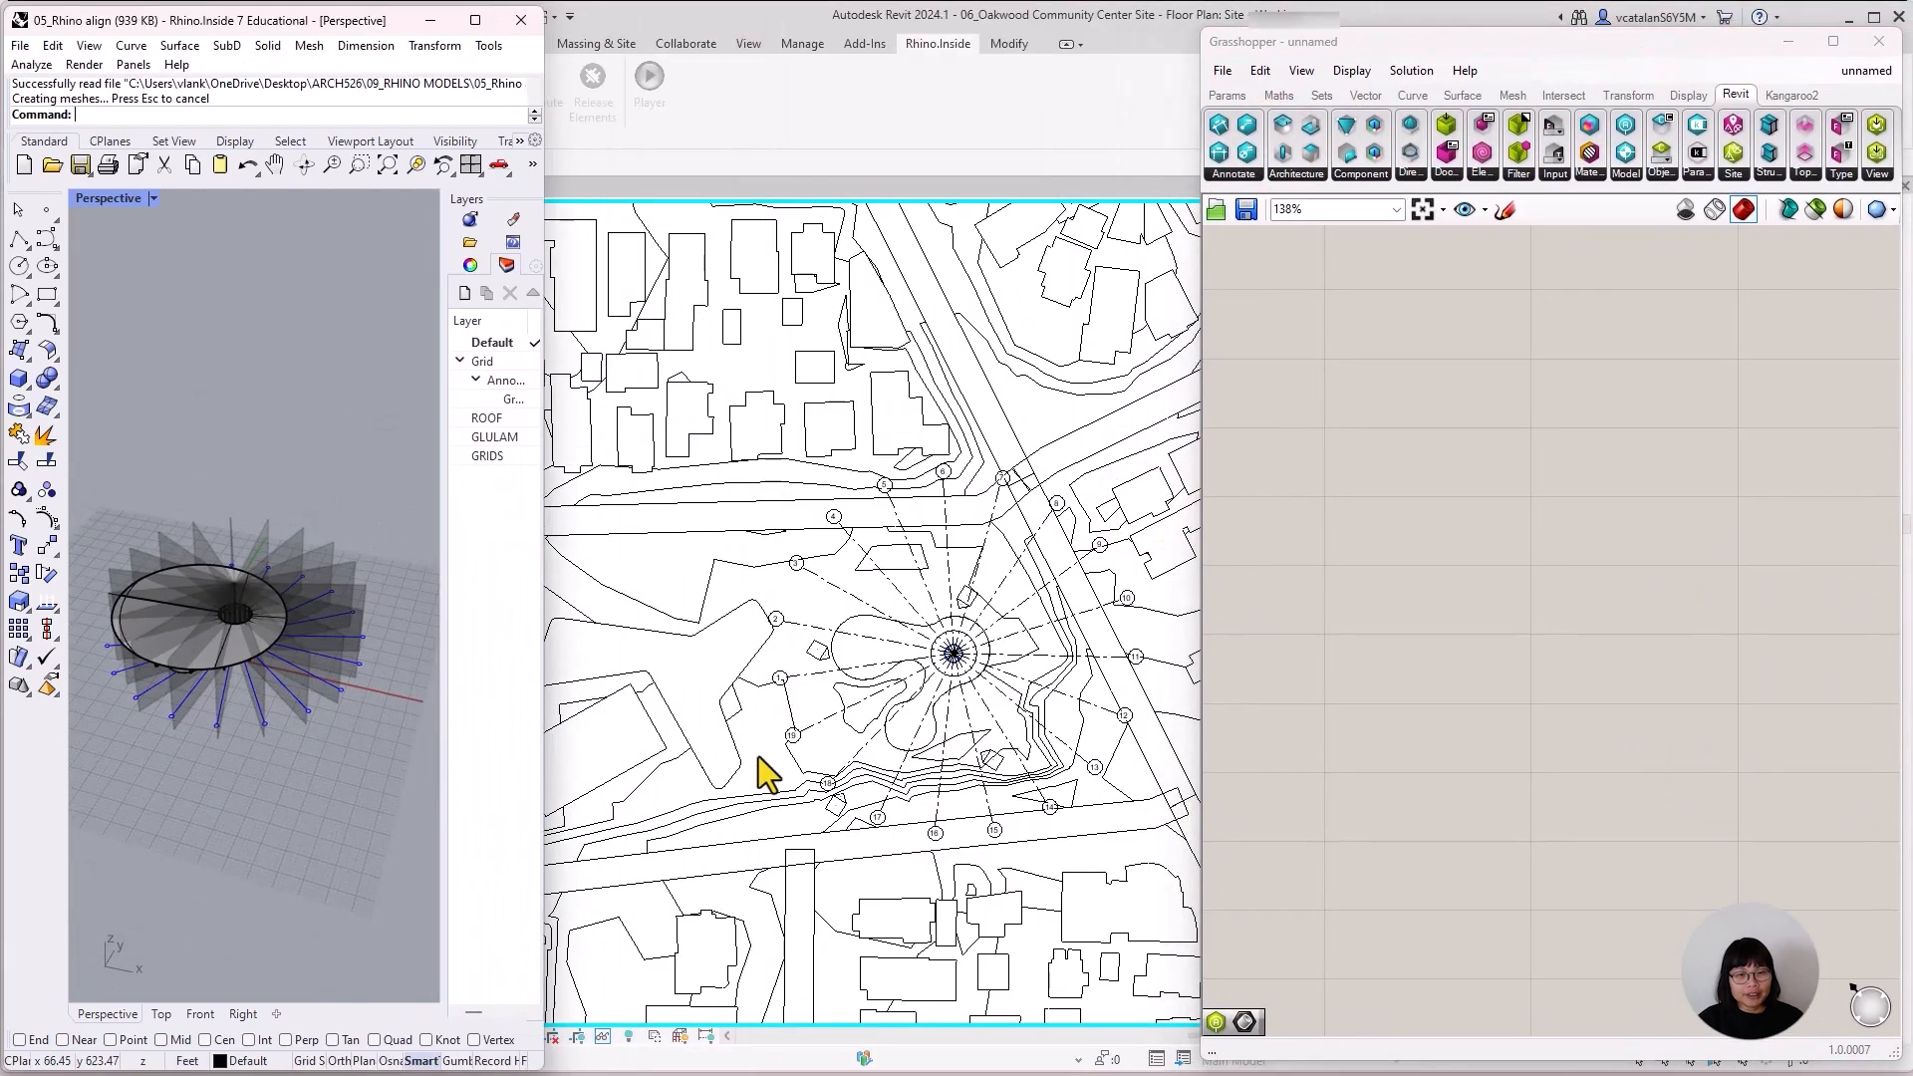
pyautogui.click(750, 46)
pyautogui.click(686, 79)
pyautogui.scroll(5, 1131, 672)
pyautogui.moveTo(1131, 673); pyautogui.dragTo(944, 794, button='middle')
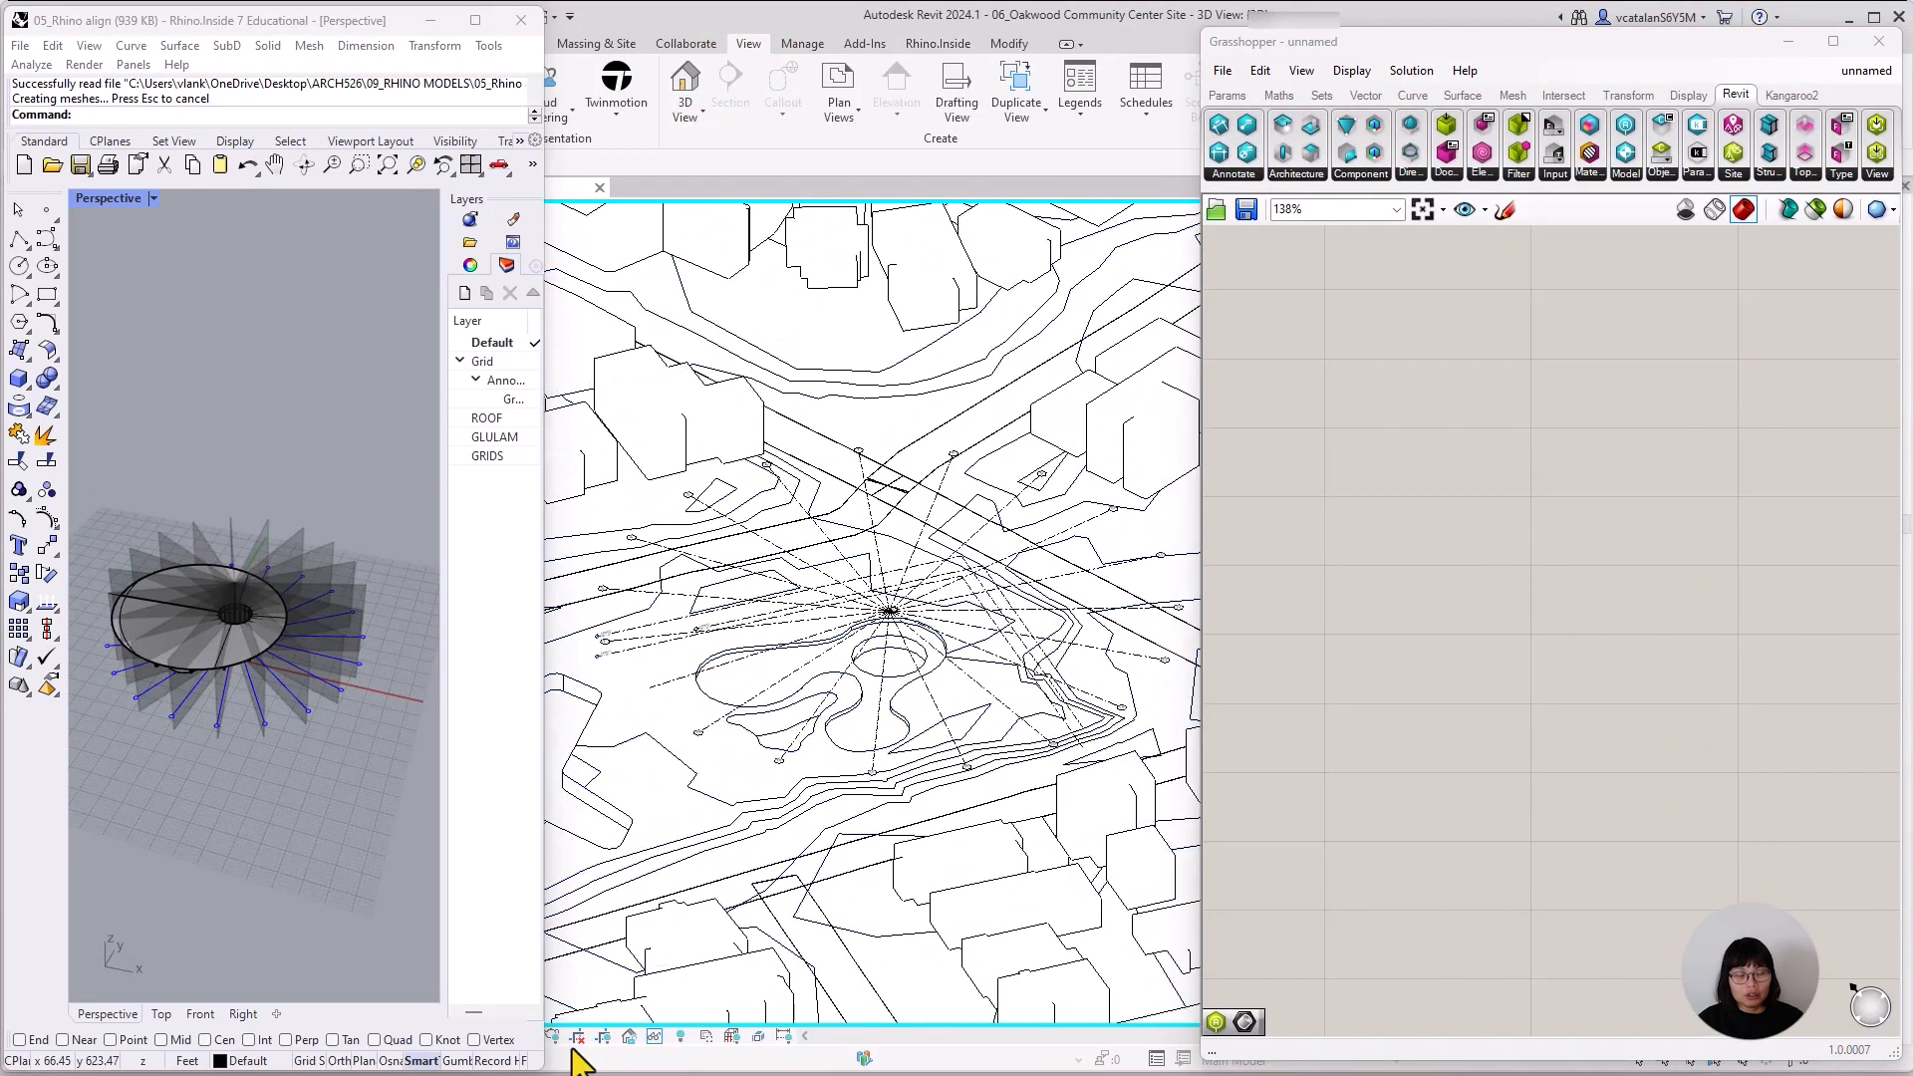
# Set the Revit 3D view's visual style to Shaded and put the Rhino and Grasshopper windows back beside it.
pyautogui.moveTo(403, 19)
pyautogui.mouseDown()
pyautogui.moveTo(1520, 36)
pyautogui.moveTo(416, 33)
pyautogui.moveTo(472, 27)
pyautogui.mouseUp()
pyautogui.click(474, 1036)
pyautogui.click(558, 956)
pyautogui.moveTo(1409, 35); pyautogui.dragTo(631, 121)
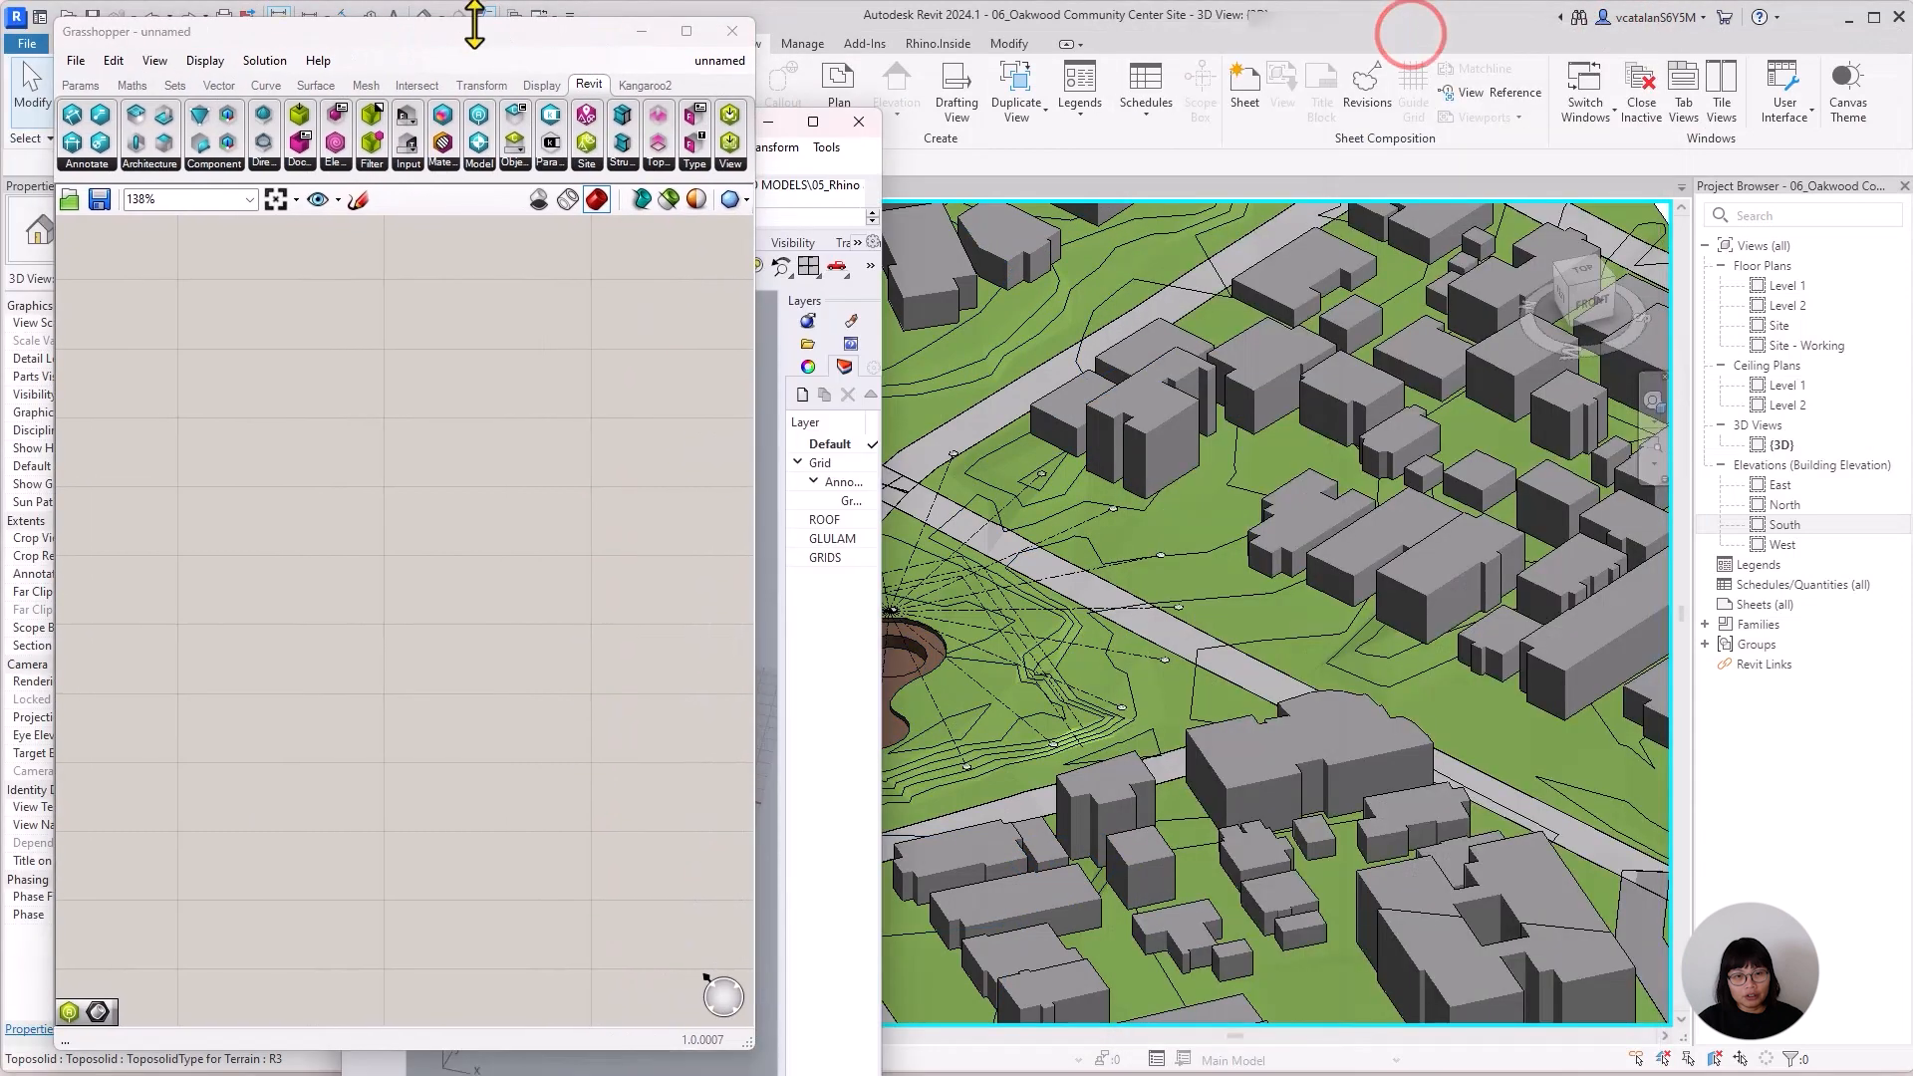
pyautogui.moveTo(472, 24); pyautogui.dragTo(1630, 44)
pyautogui.moveTo(618, 121); pyautogui.dragTo(274, 15)
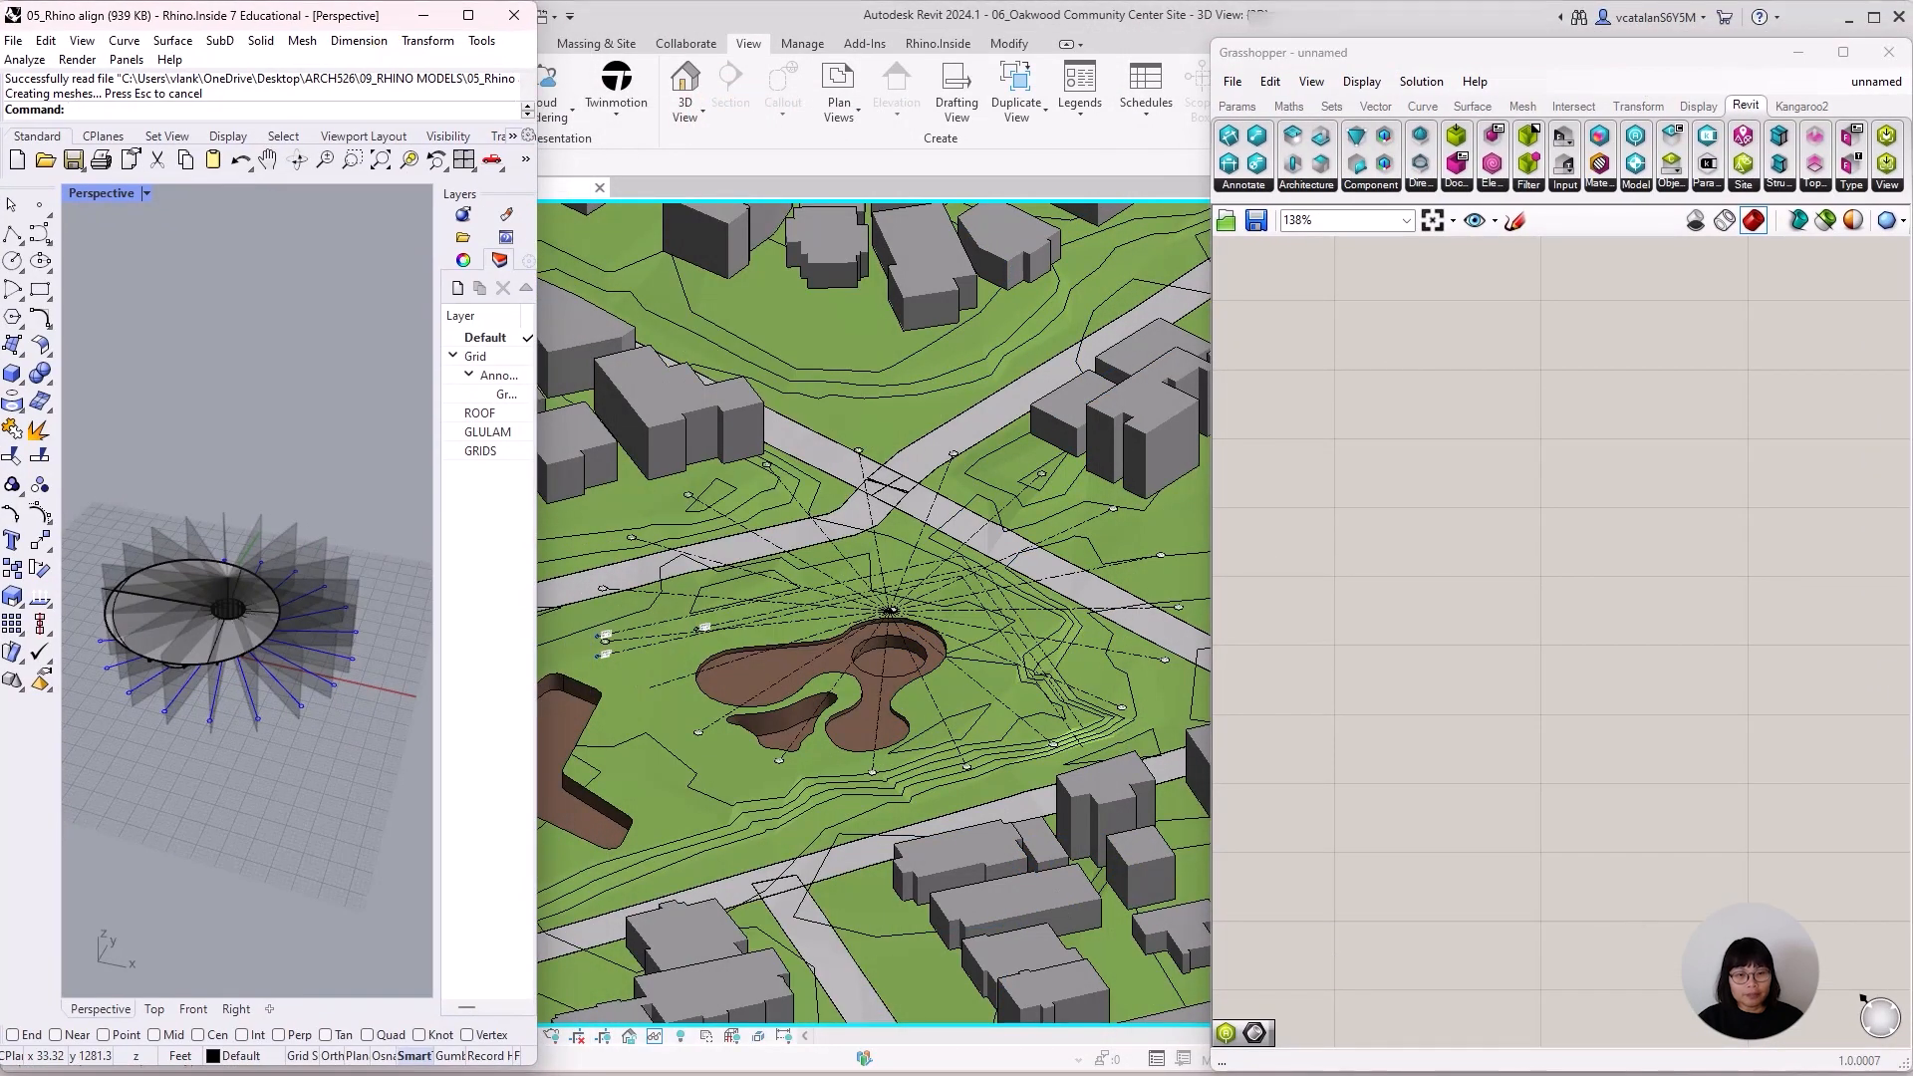
pyautogui.click(535, 975)
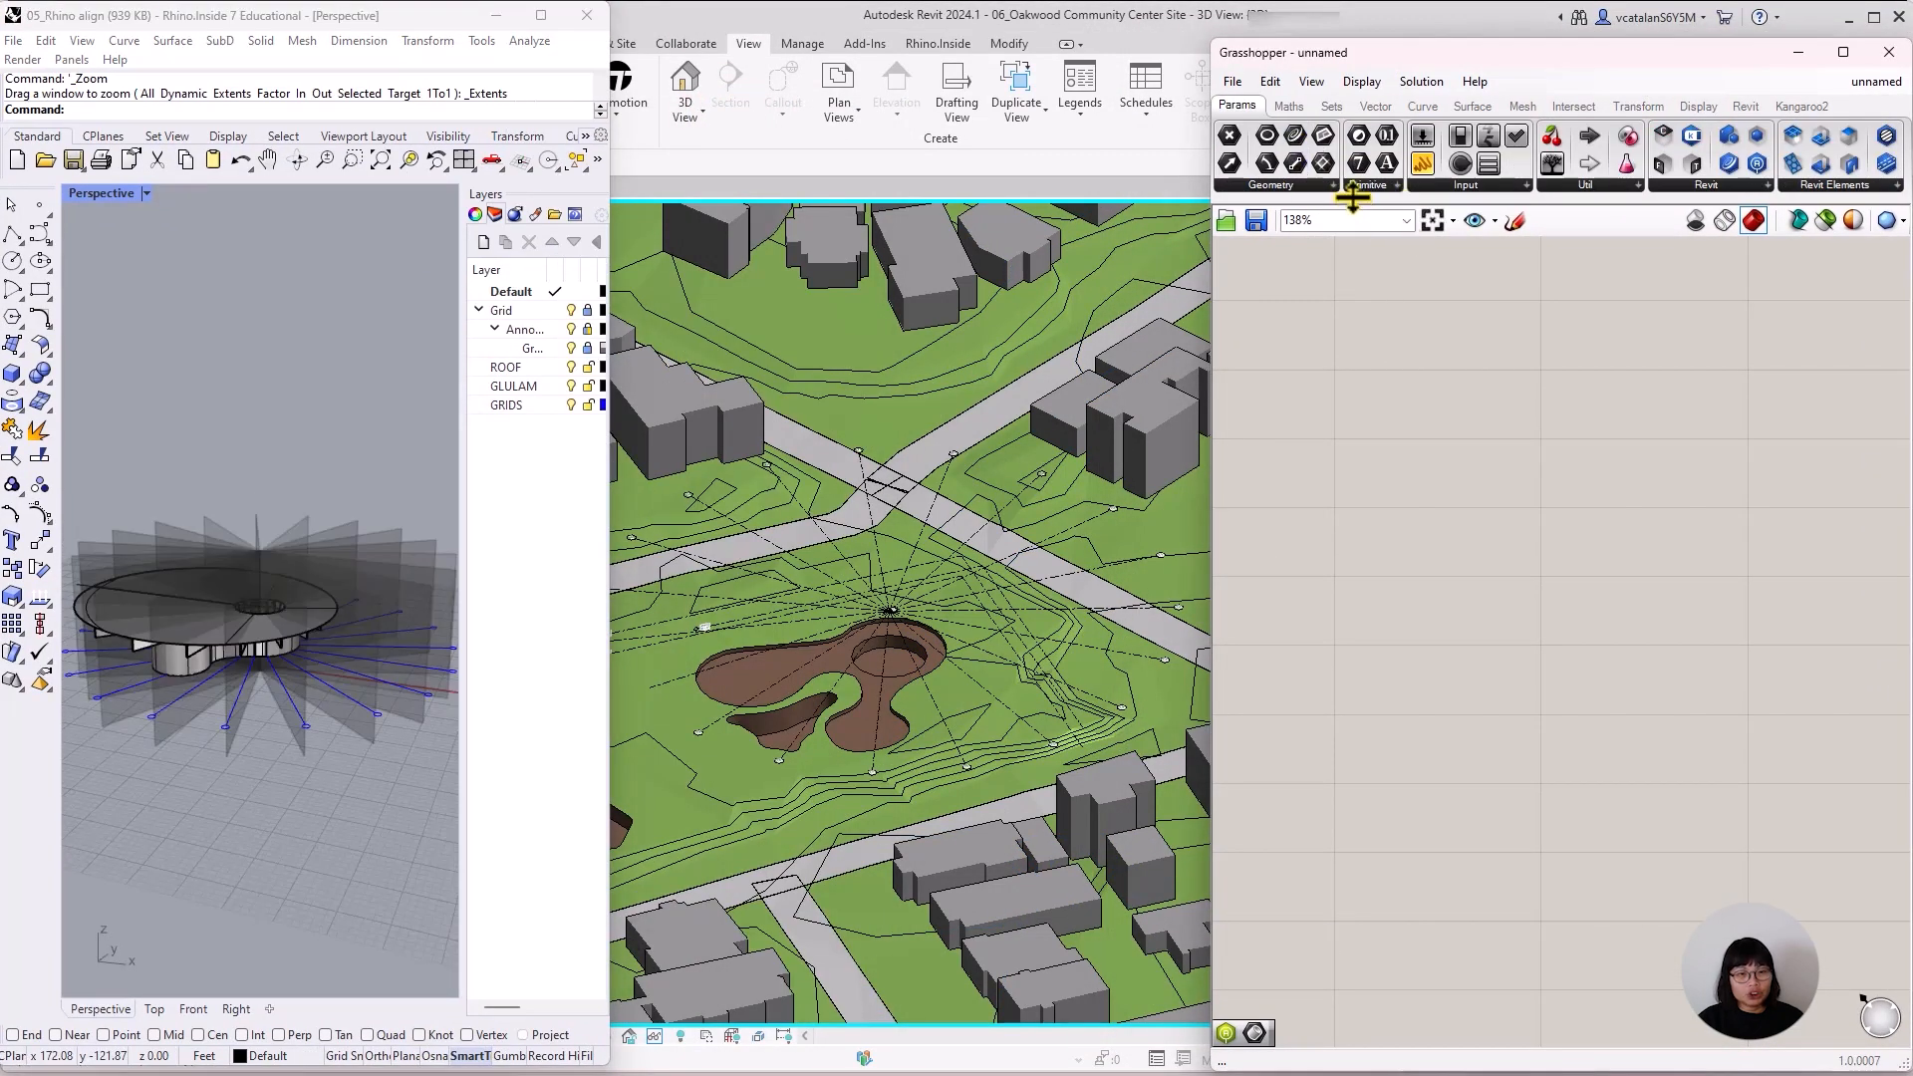
# Place a Brep geometry parameter on the Grasshopper canvas.
pyautogui.click(1328, 182)
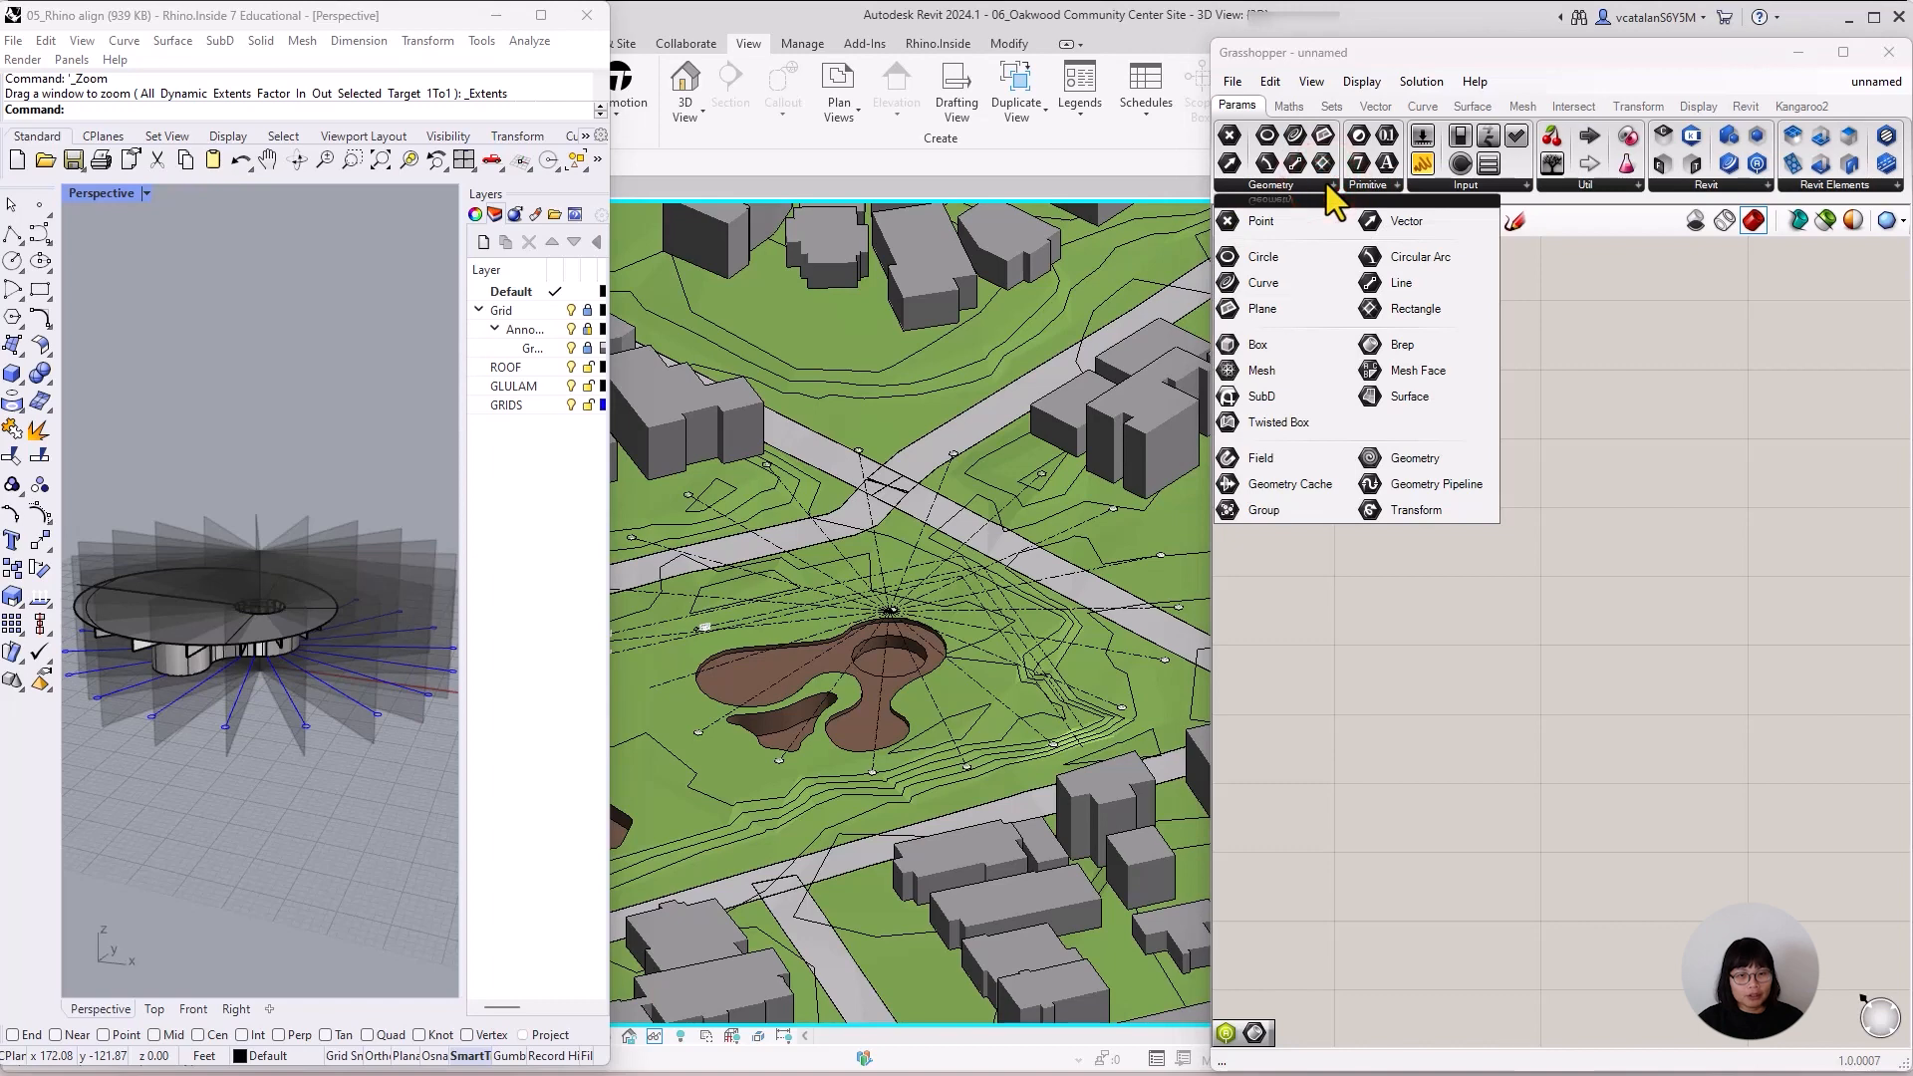
pyautogui.click(1411, 348)
pyautogui.click(1407, 463)
# Reference all objects on the GLULAM layer in the Brep parameter as multiple breps.
pyautogui.rightClick(1396, 468)
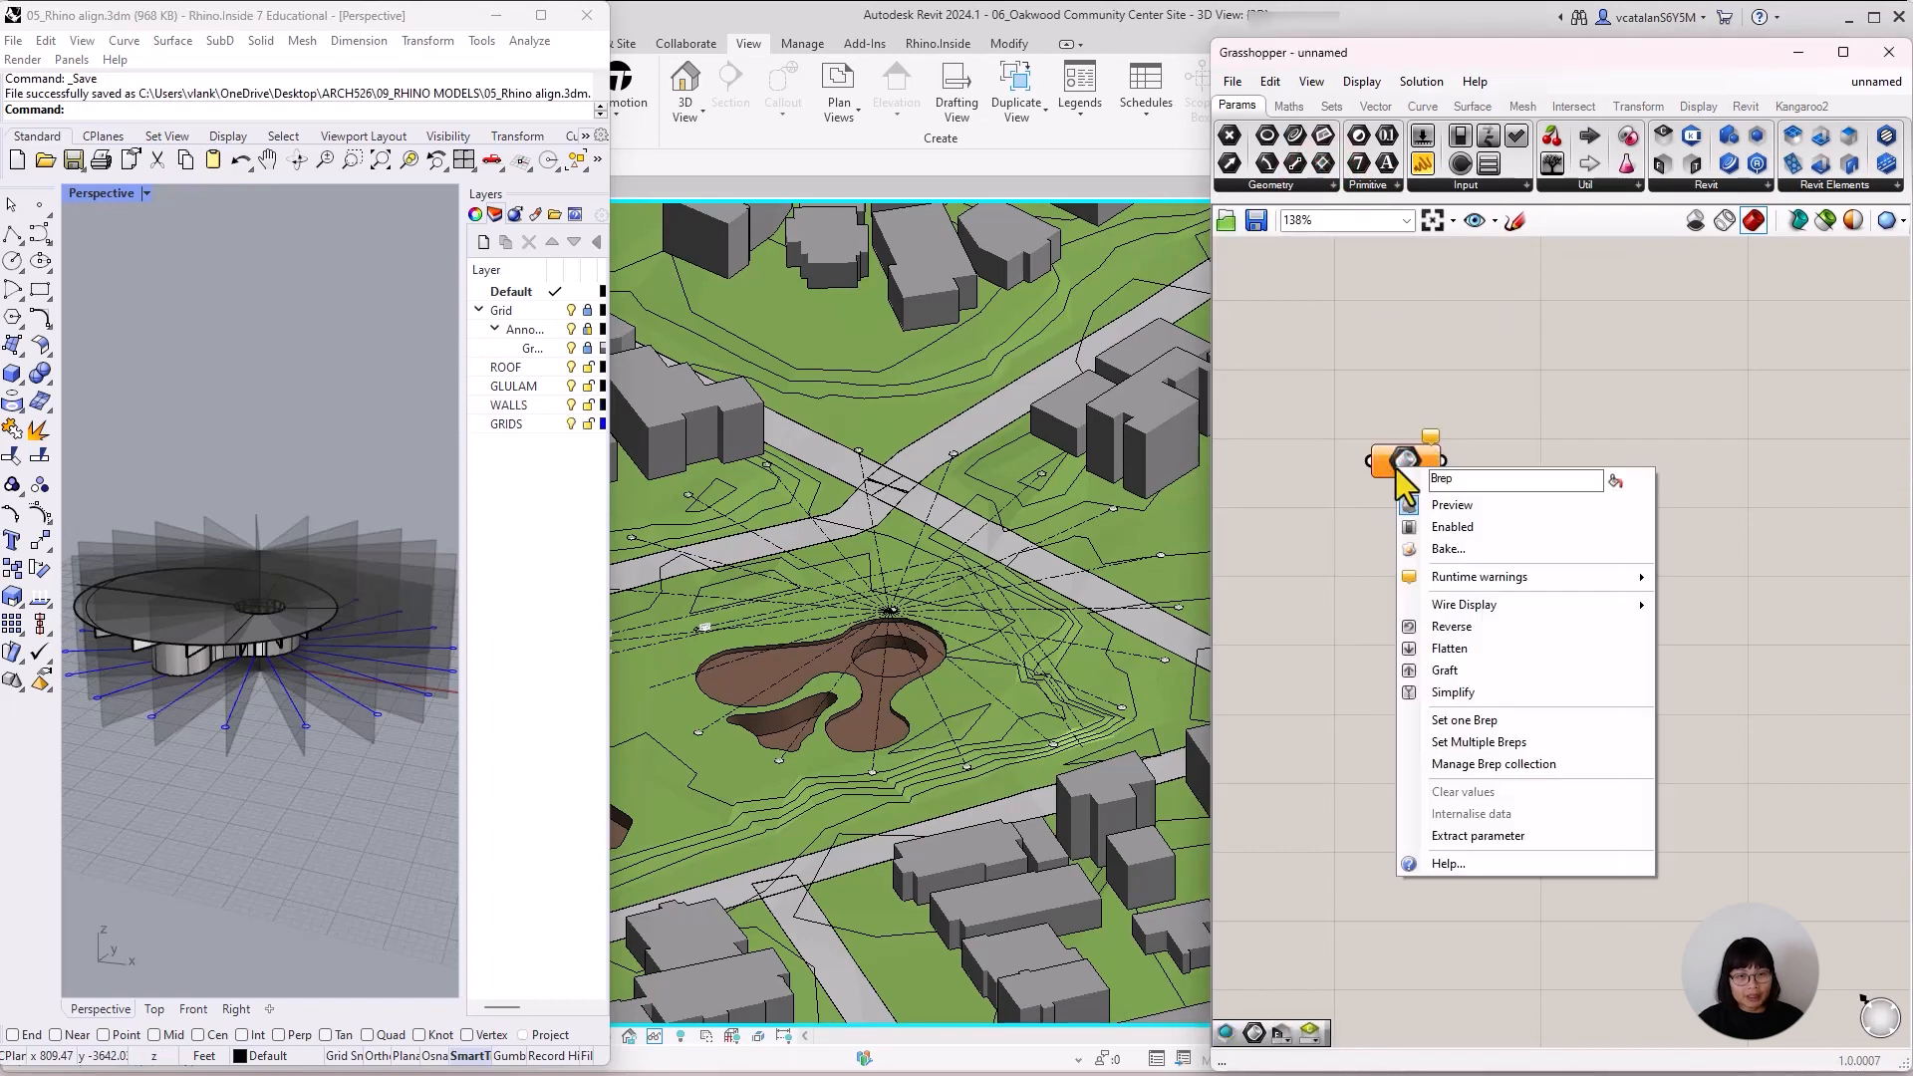
pyautogui.click(1471, 744)
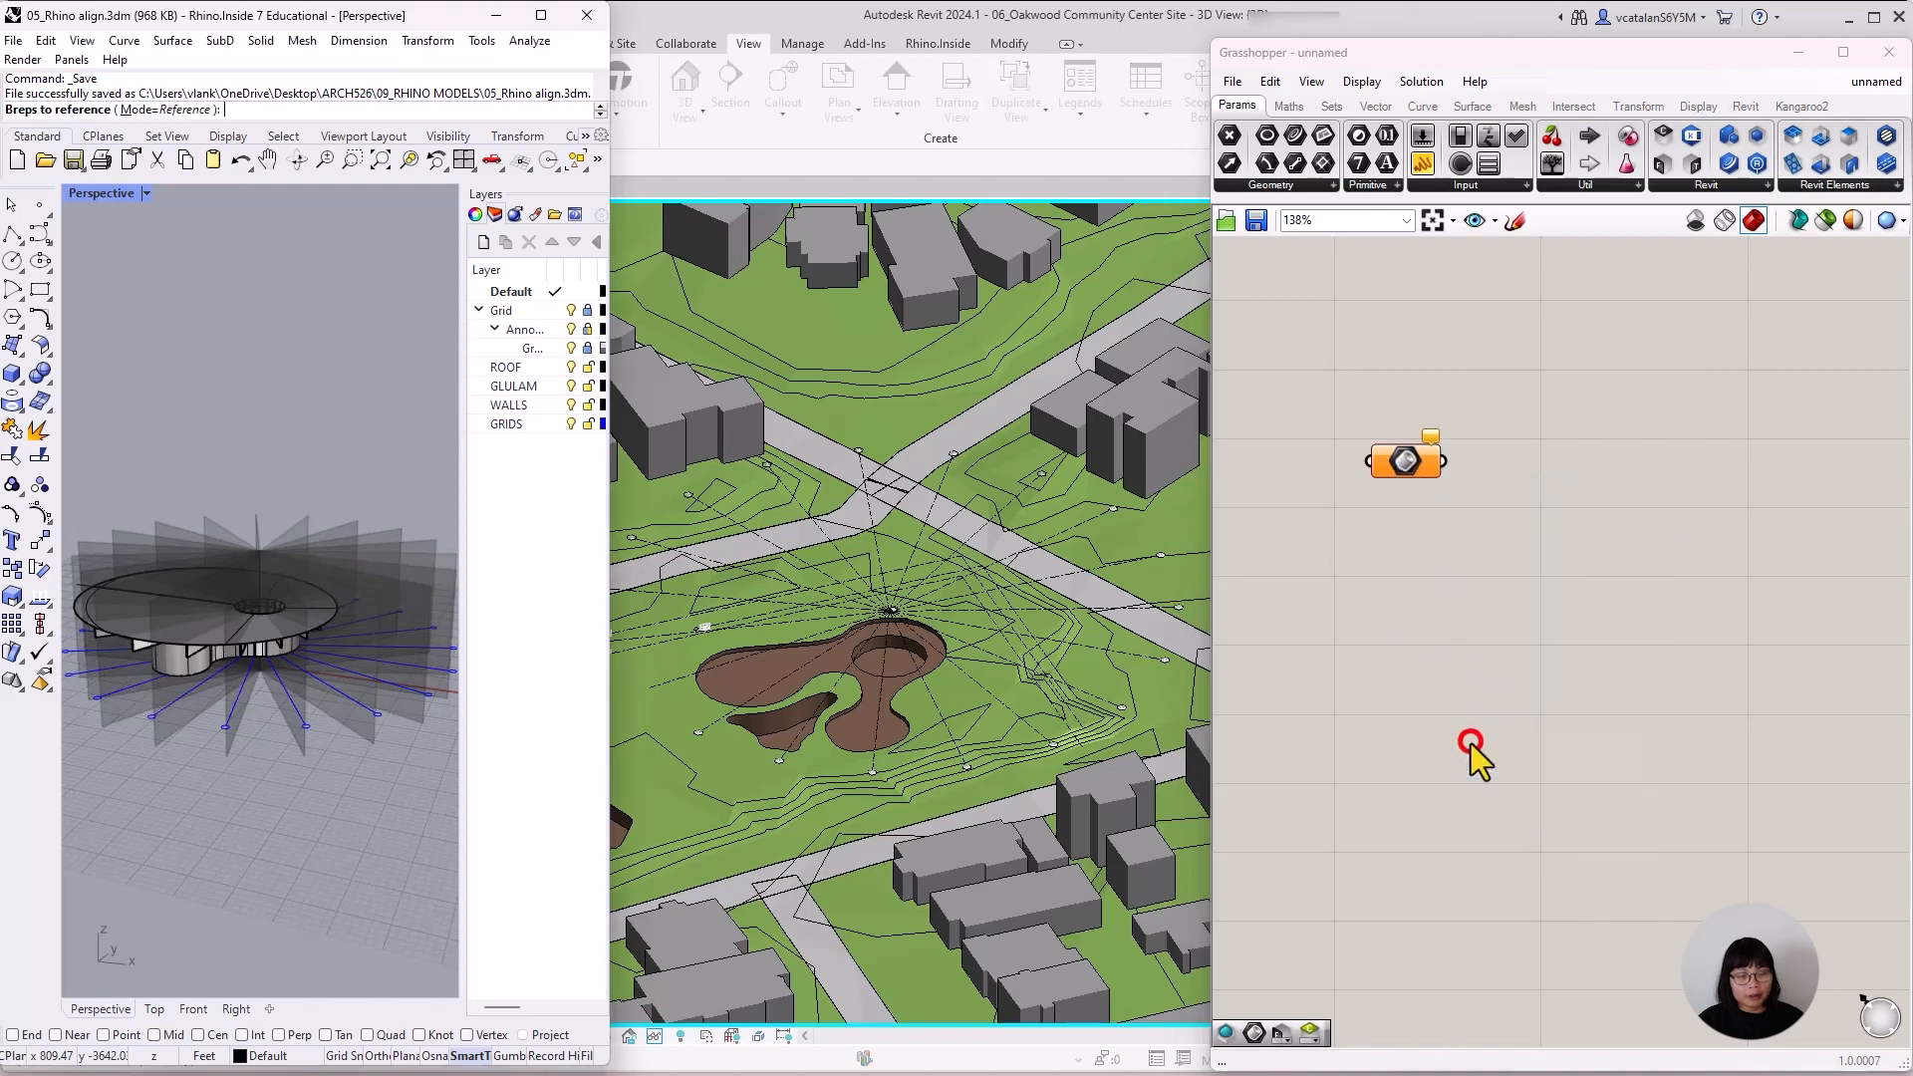
pyautogui.rightClick(518, 386)
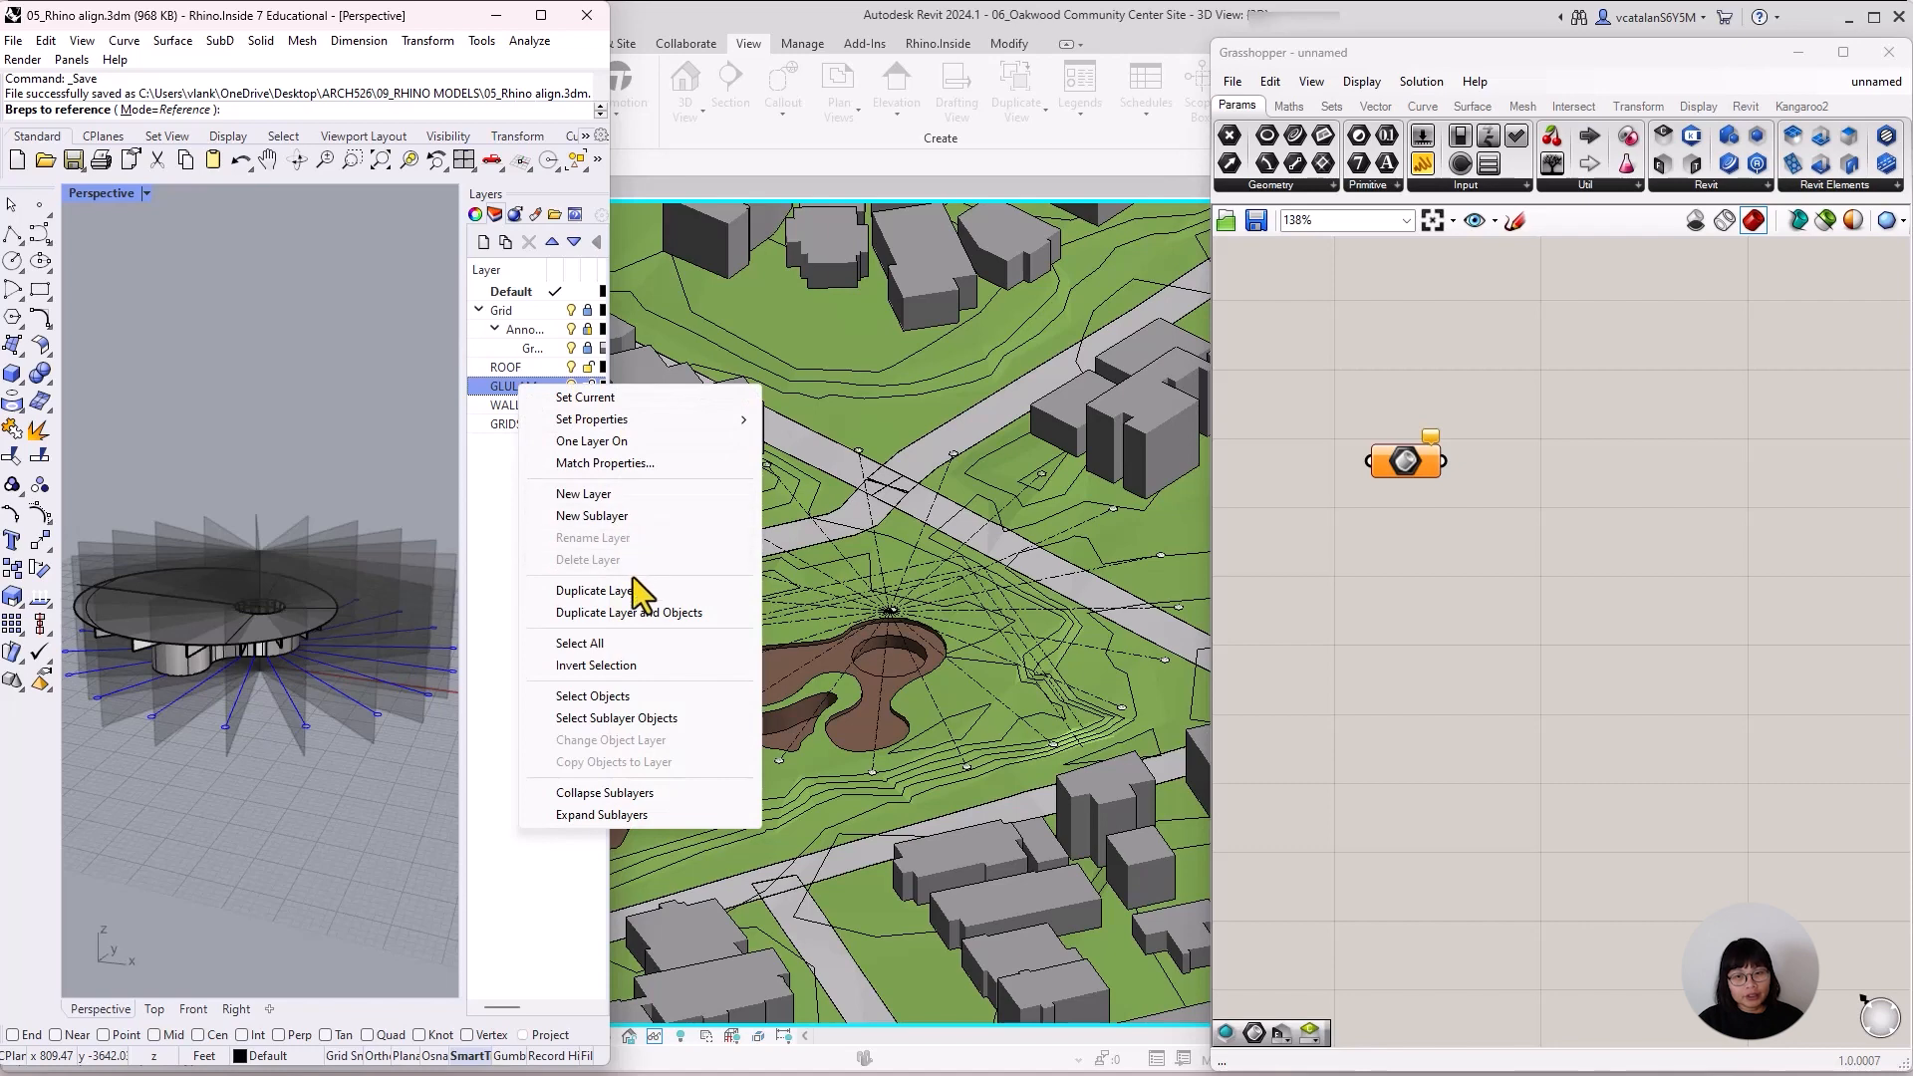
pyautogui.click(638, 695)
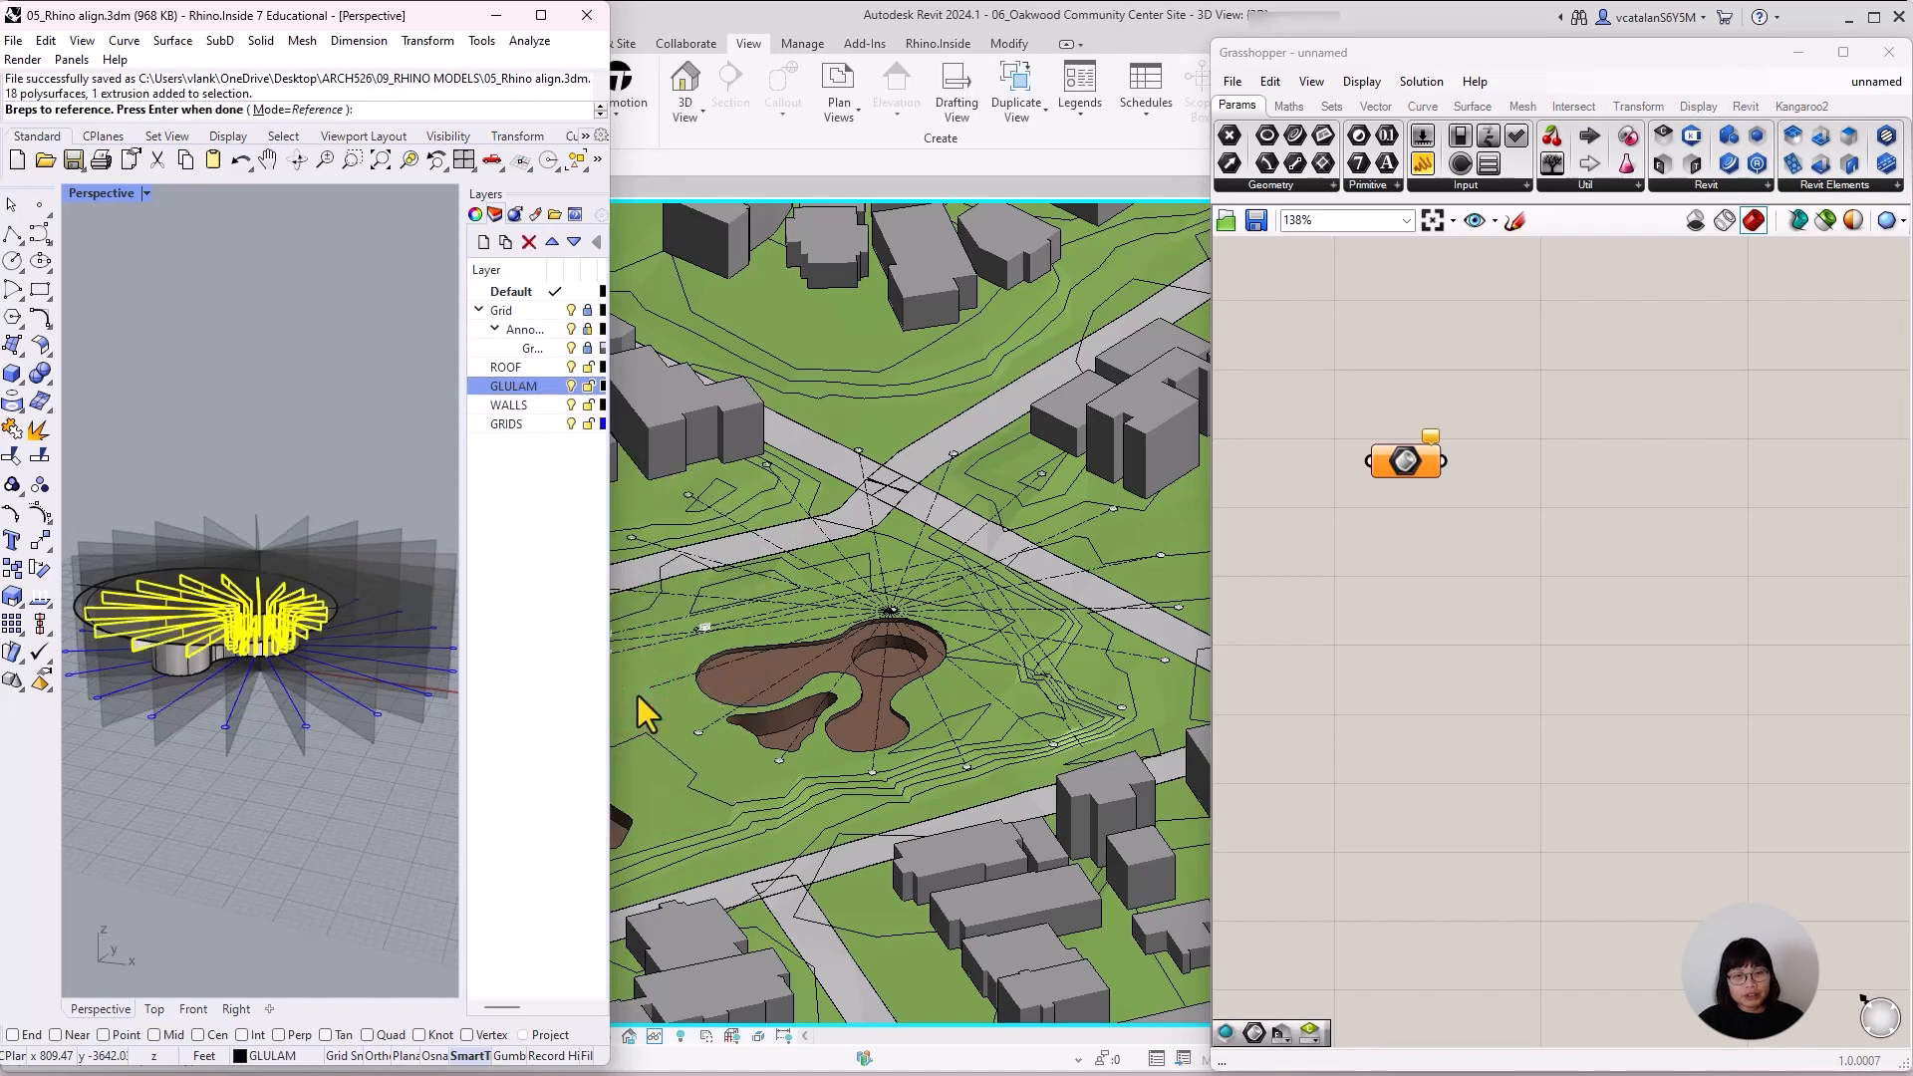
pyautogui.press('Return')
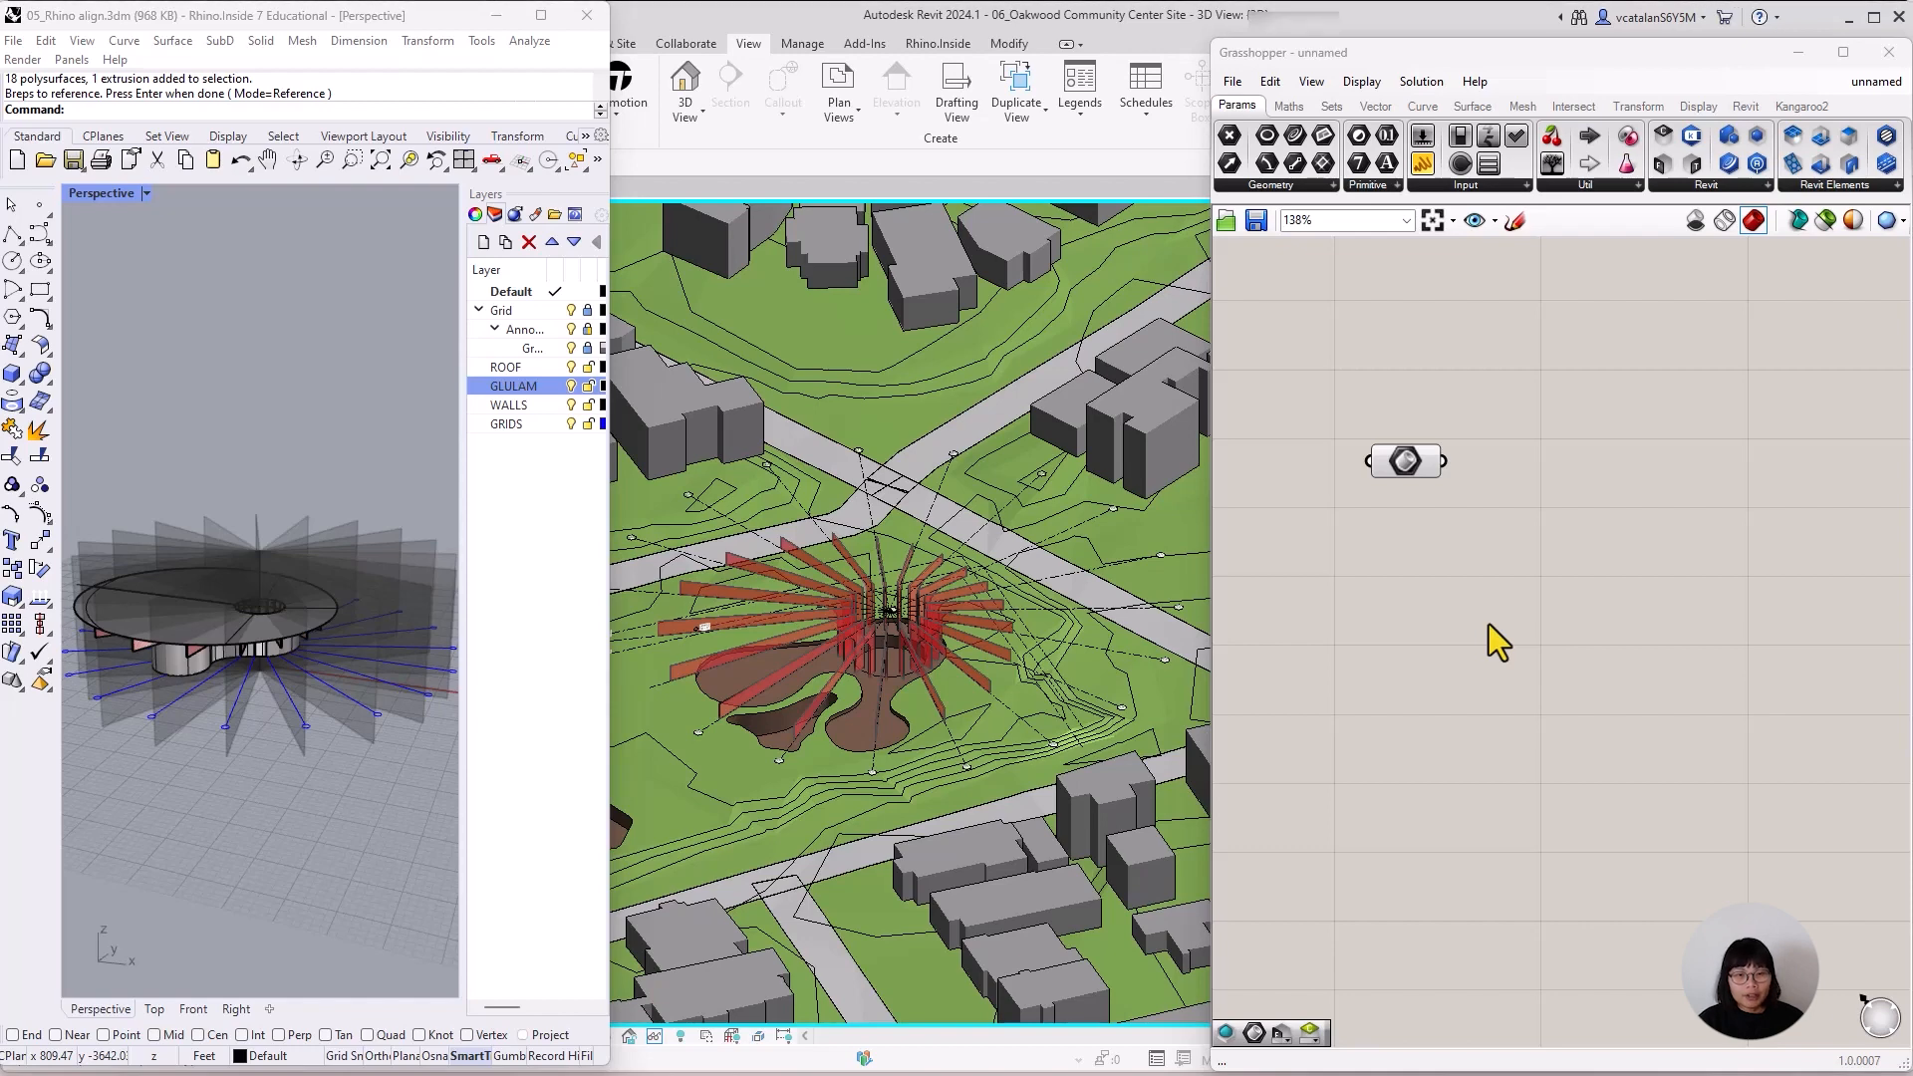
# Check whether the red glulam preview can be selected in the Revit 3D view, then clear the selection.
pyautogui.click(975, 671)
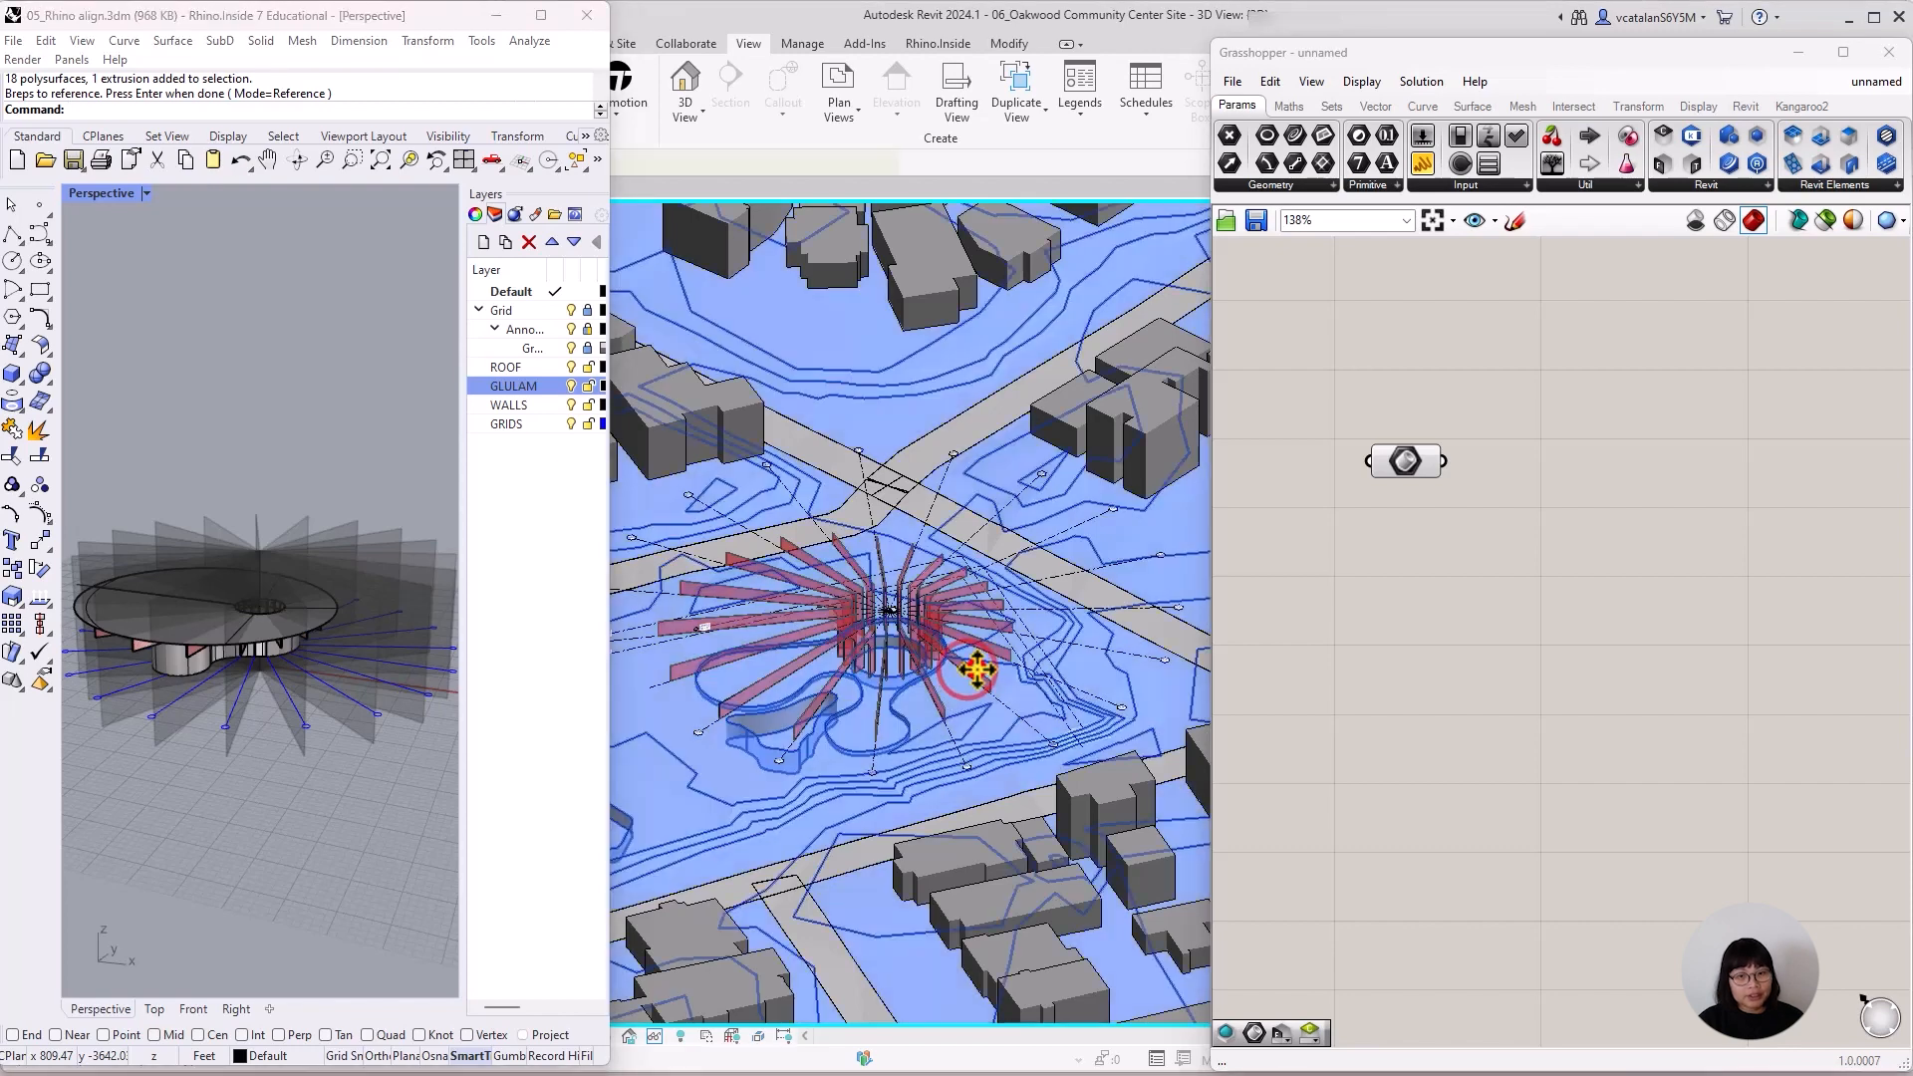
pyautogui.click(983, 676)
pyautogui.click(984, 677)
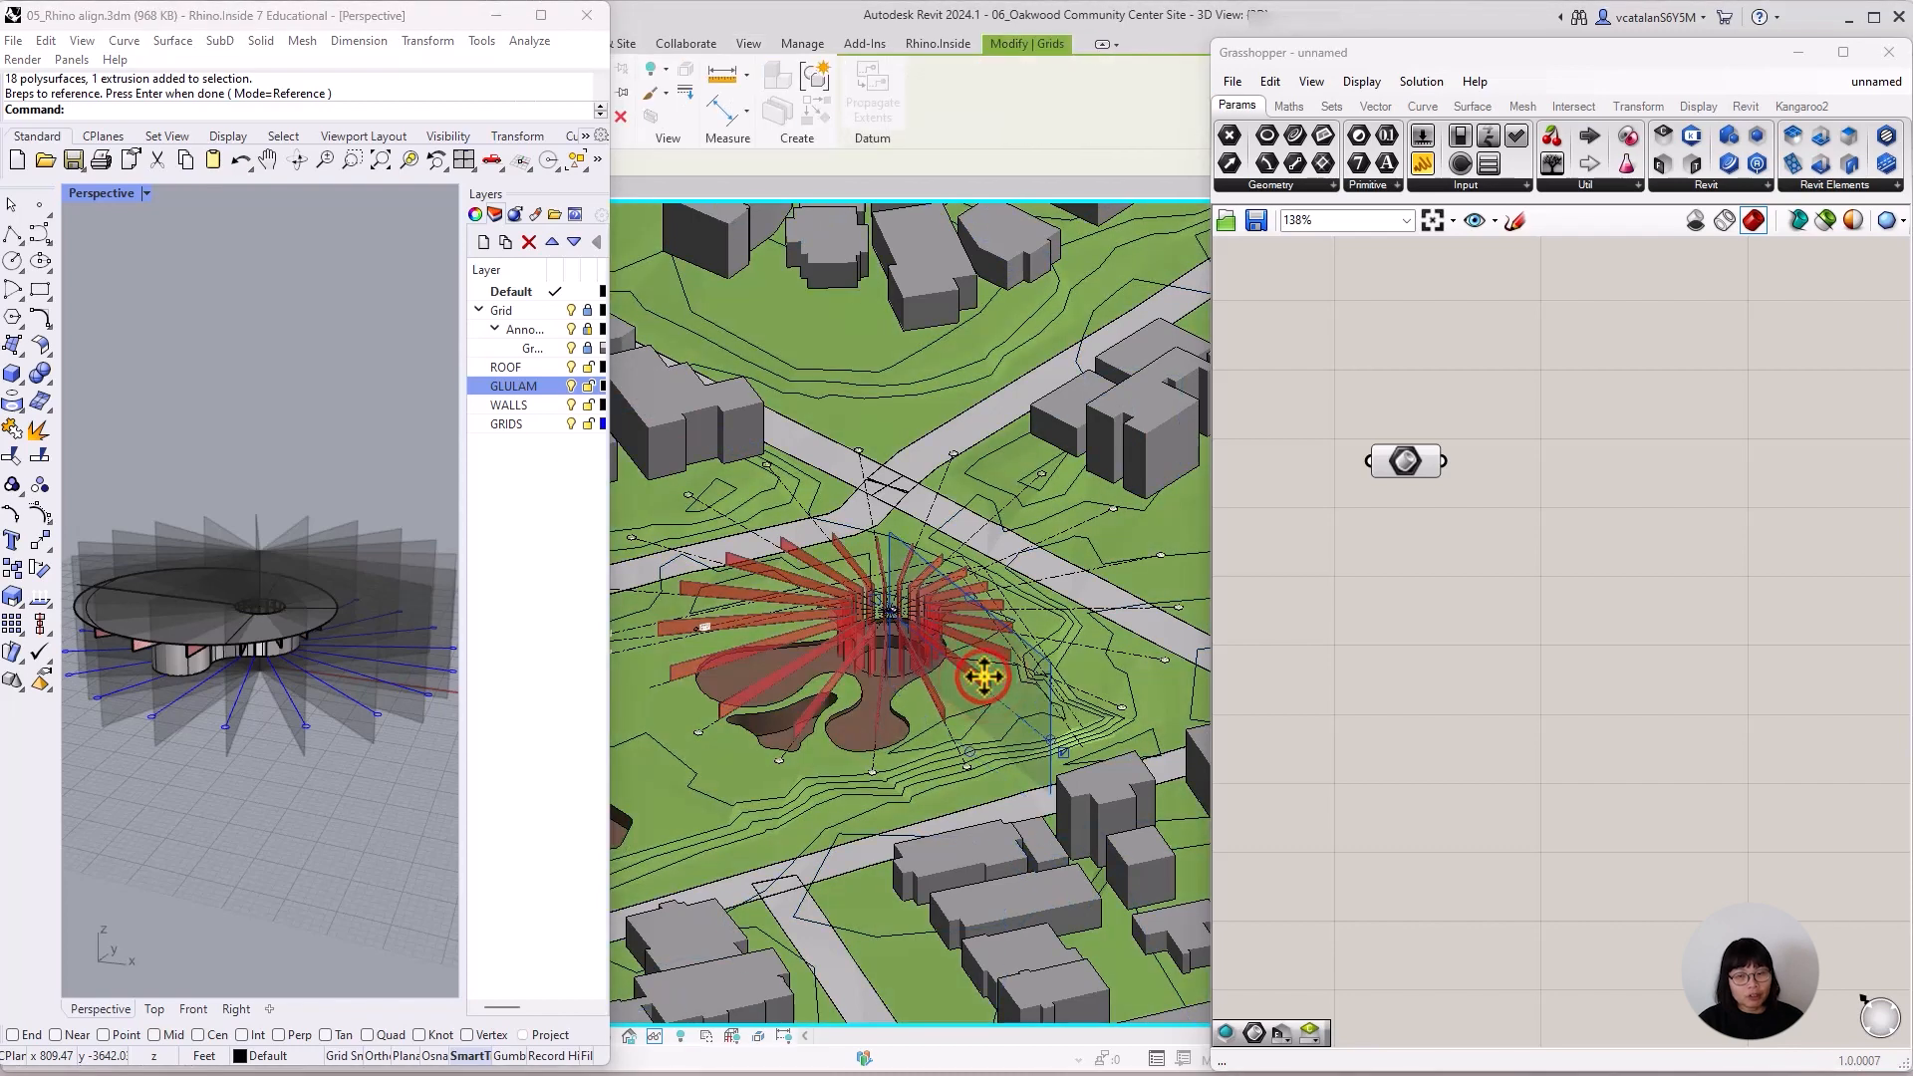
pyautogui.press('Escape')
pyautogui.click(1347, 602)
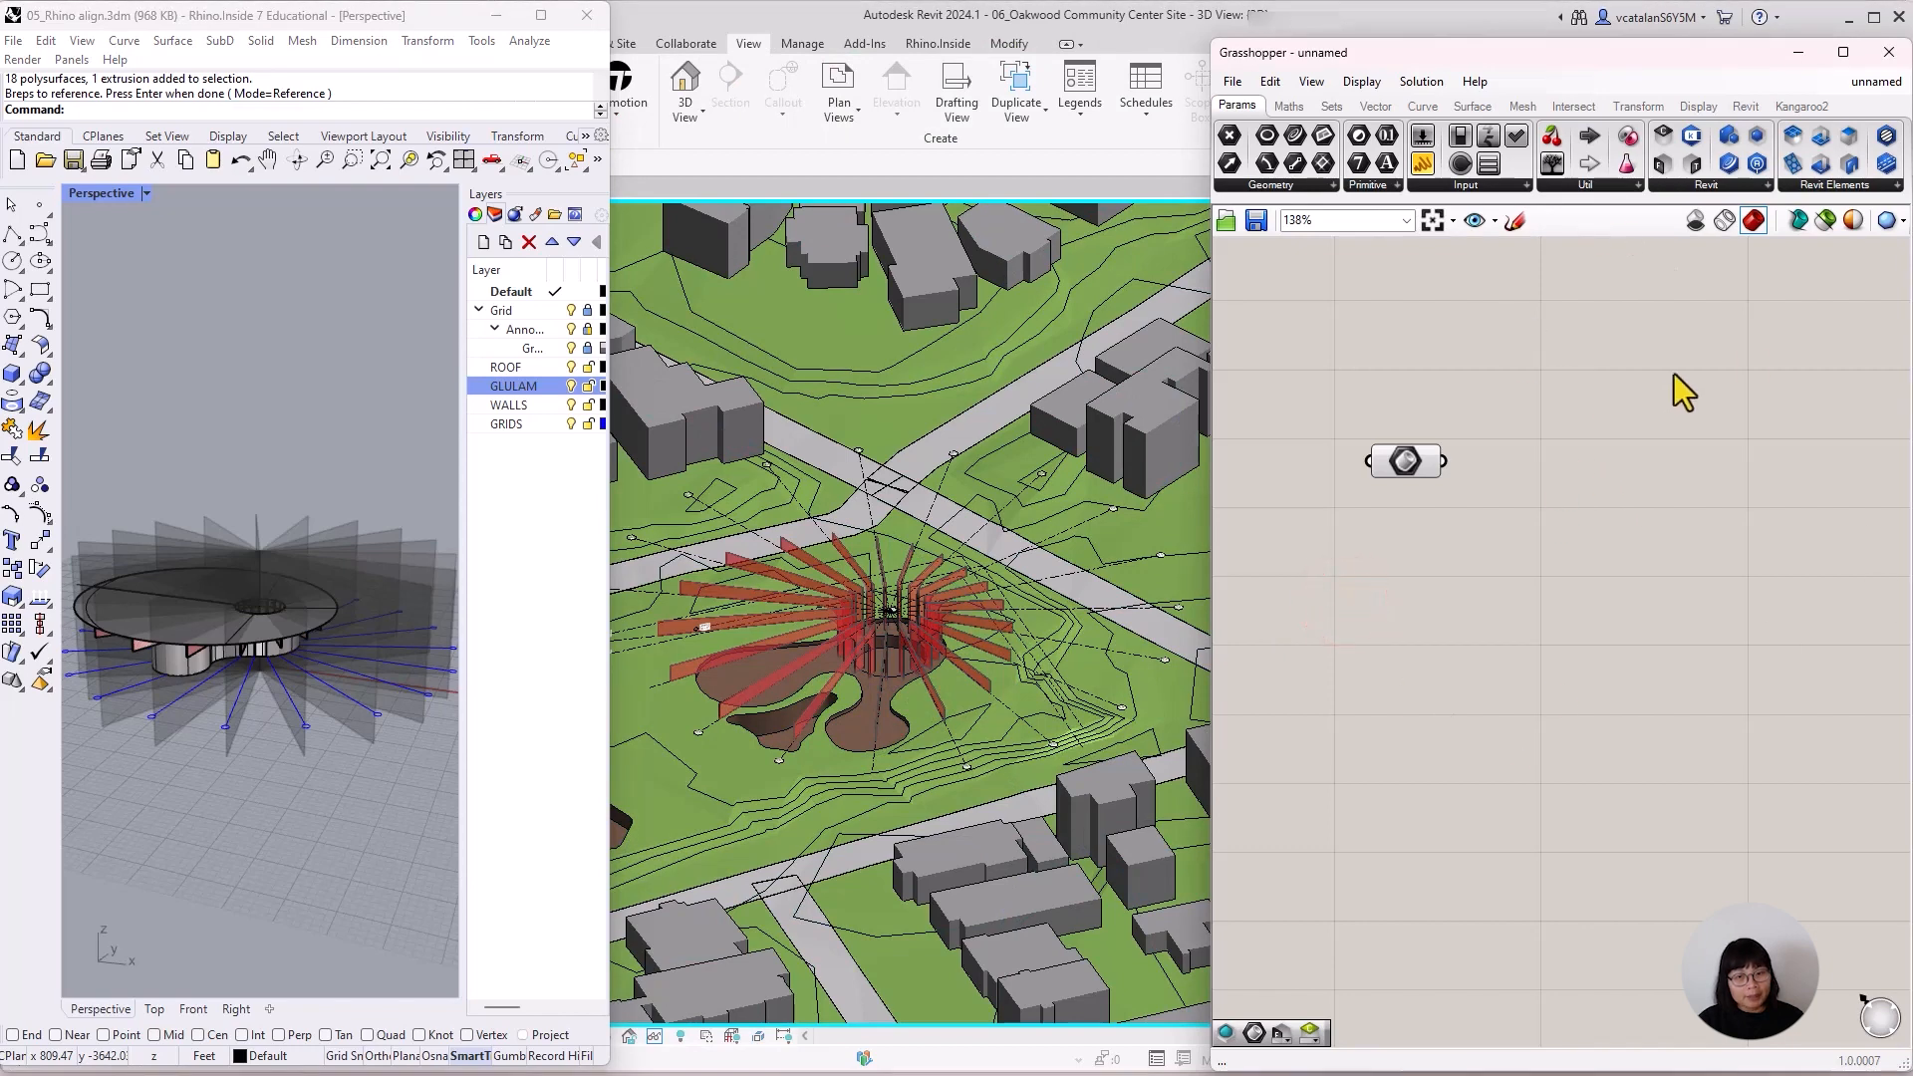
# Place an Add DirectShape (Geometry) component on the Grasshopper canvas, spaced clear of the Brep parameter's output.
pyautogui.click(1748, 104)
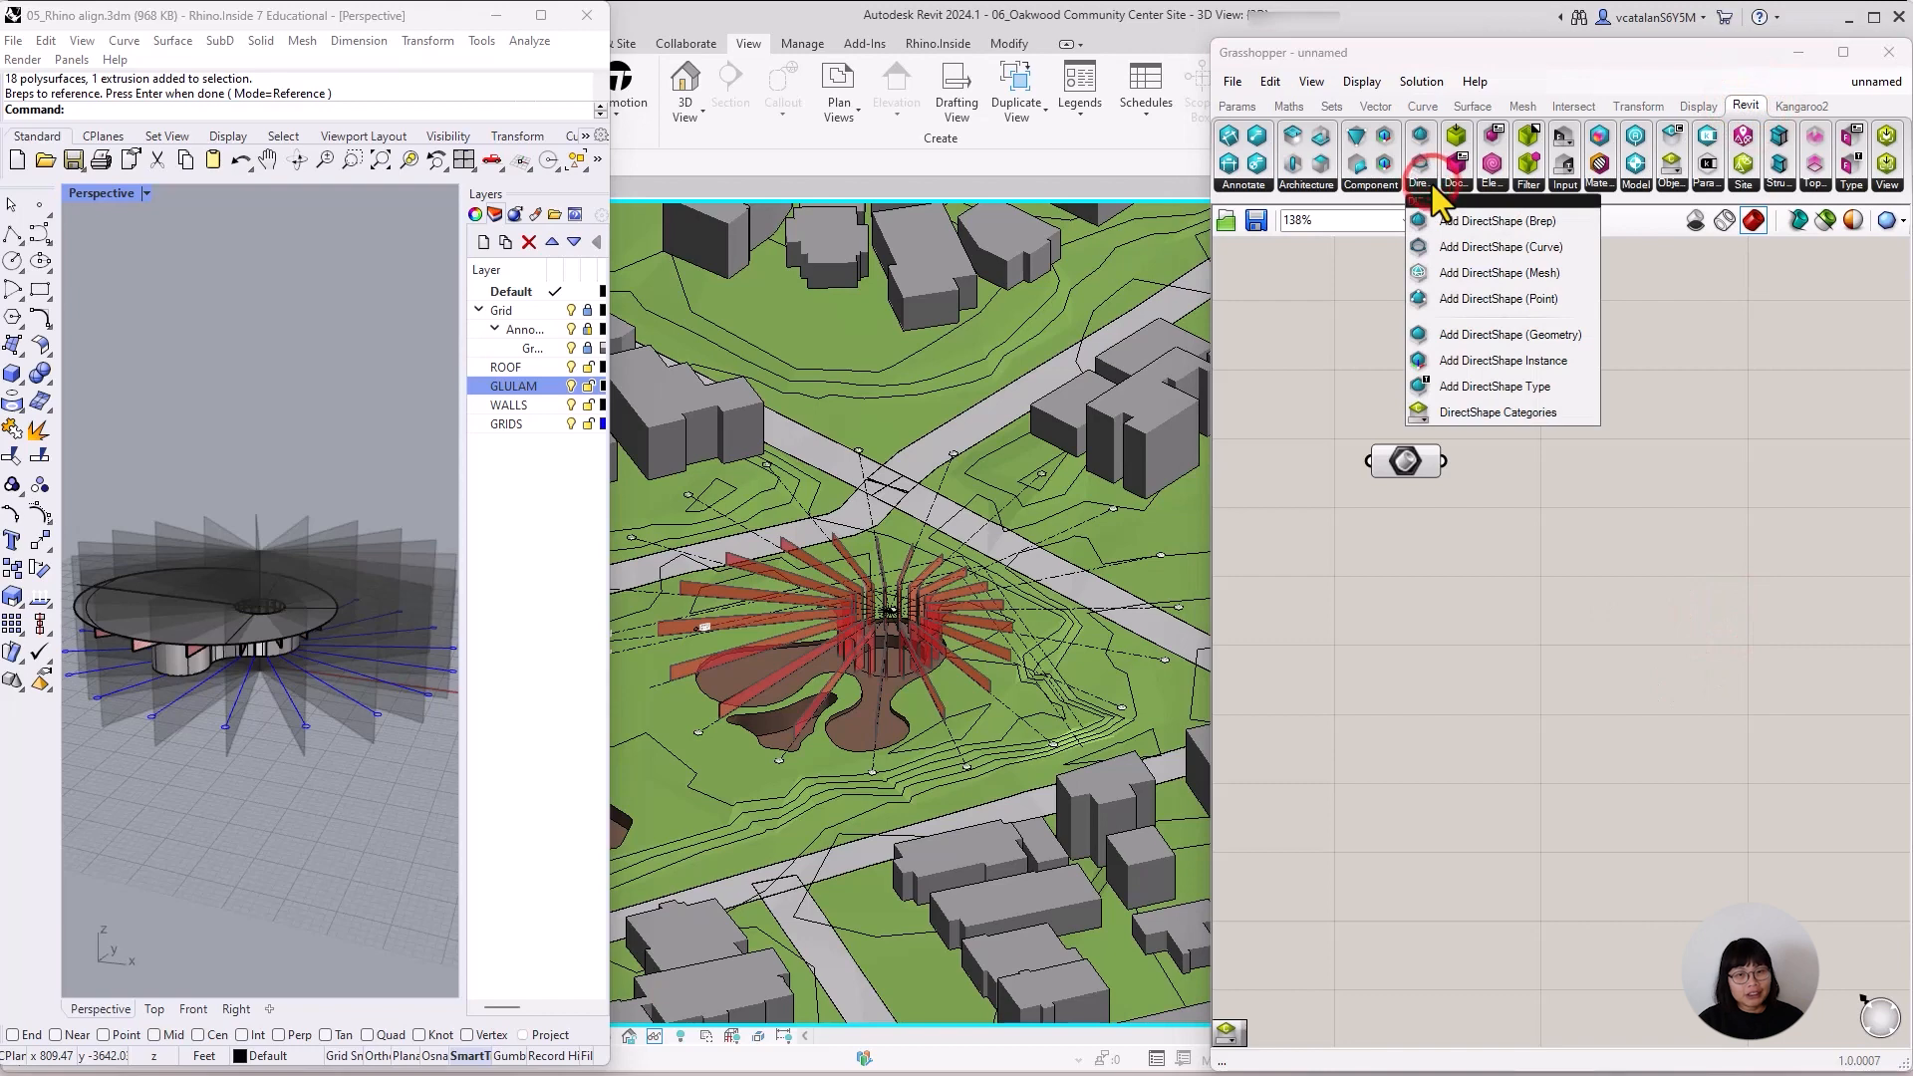
pyautogui.click(1457, 334)
pyautogui.click(1565, 520)
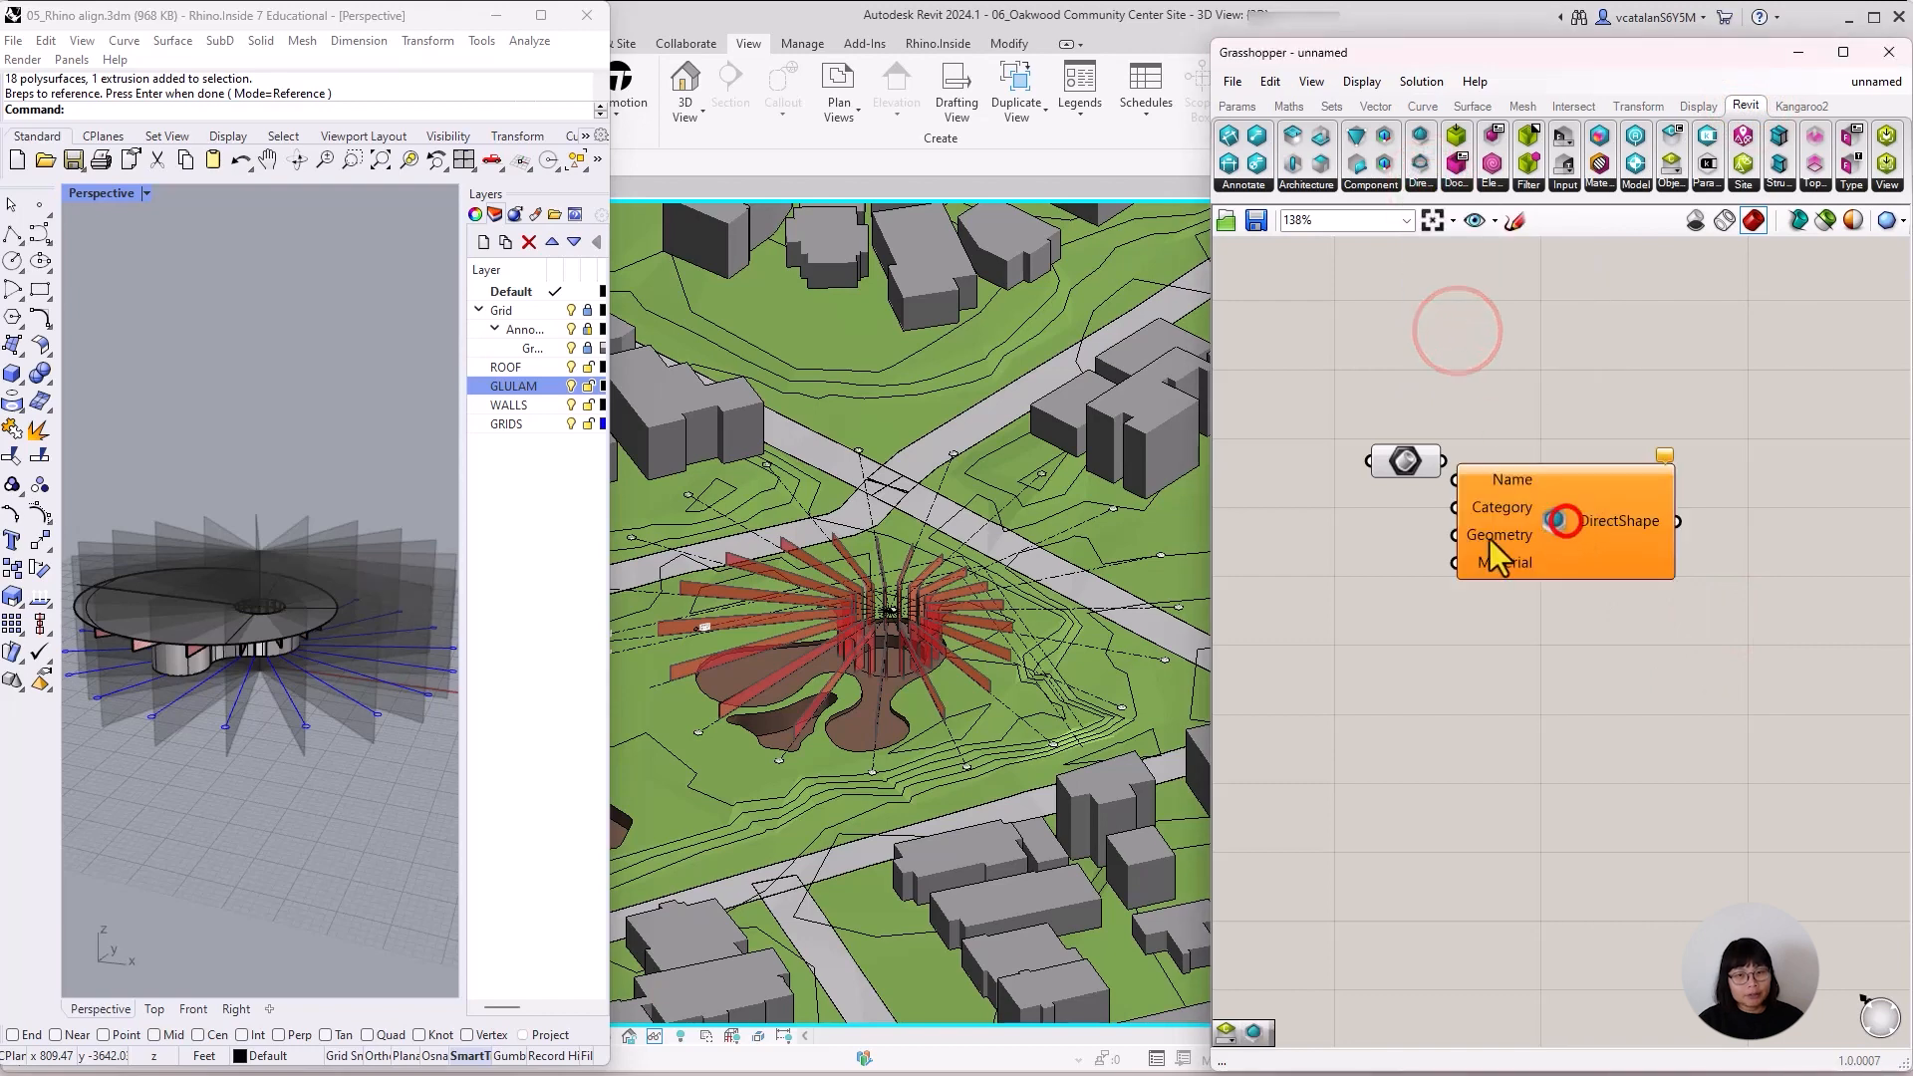
pyautogui.moveTo(1491, 540); pyautogui.dragTo(1576, 513)
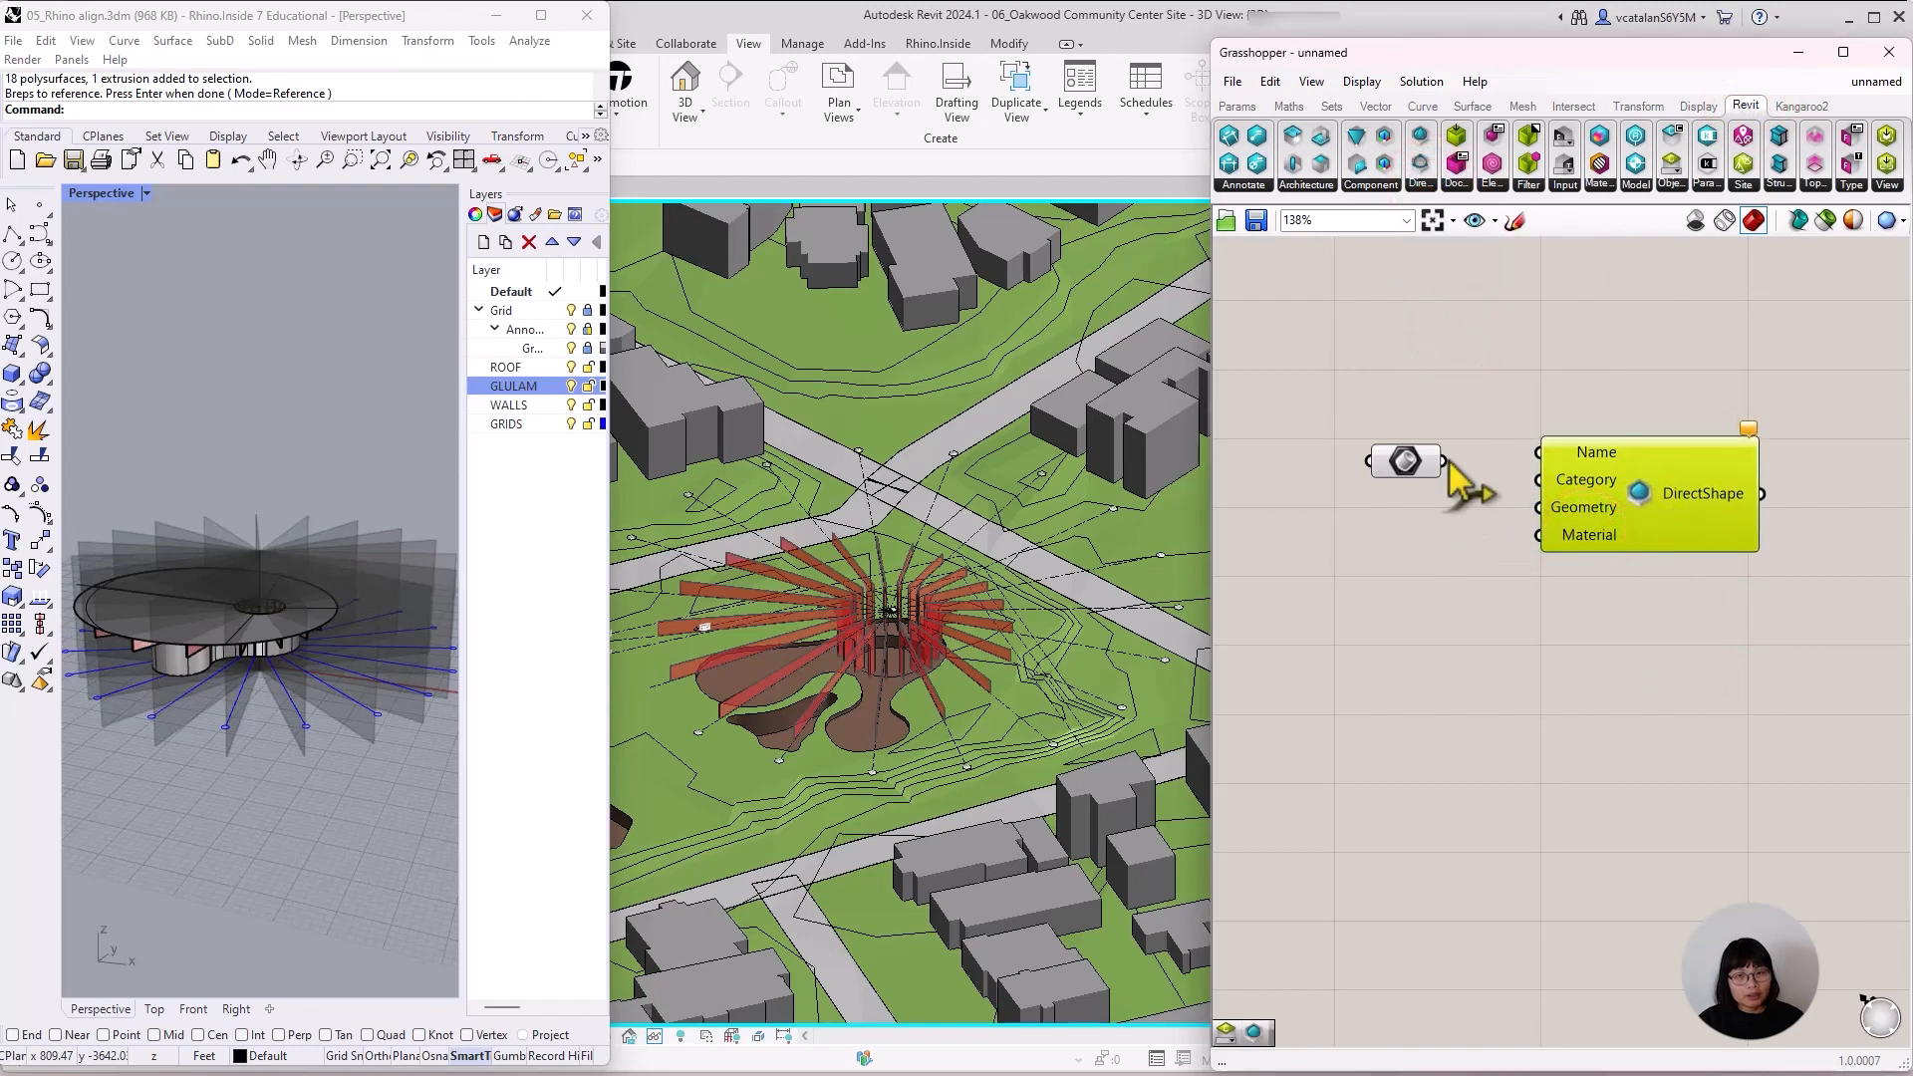
# Wire the Brep parameter into the Geometry input of the DirectShape component and check the created element's category in Revit.
pyautogui.moveTo(1445, 461); pyautogui.dragTo(1533, 526)
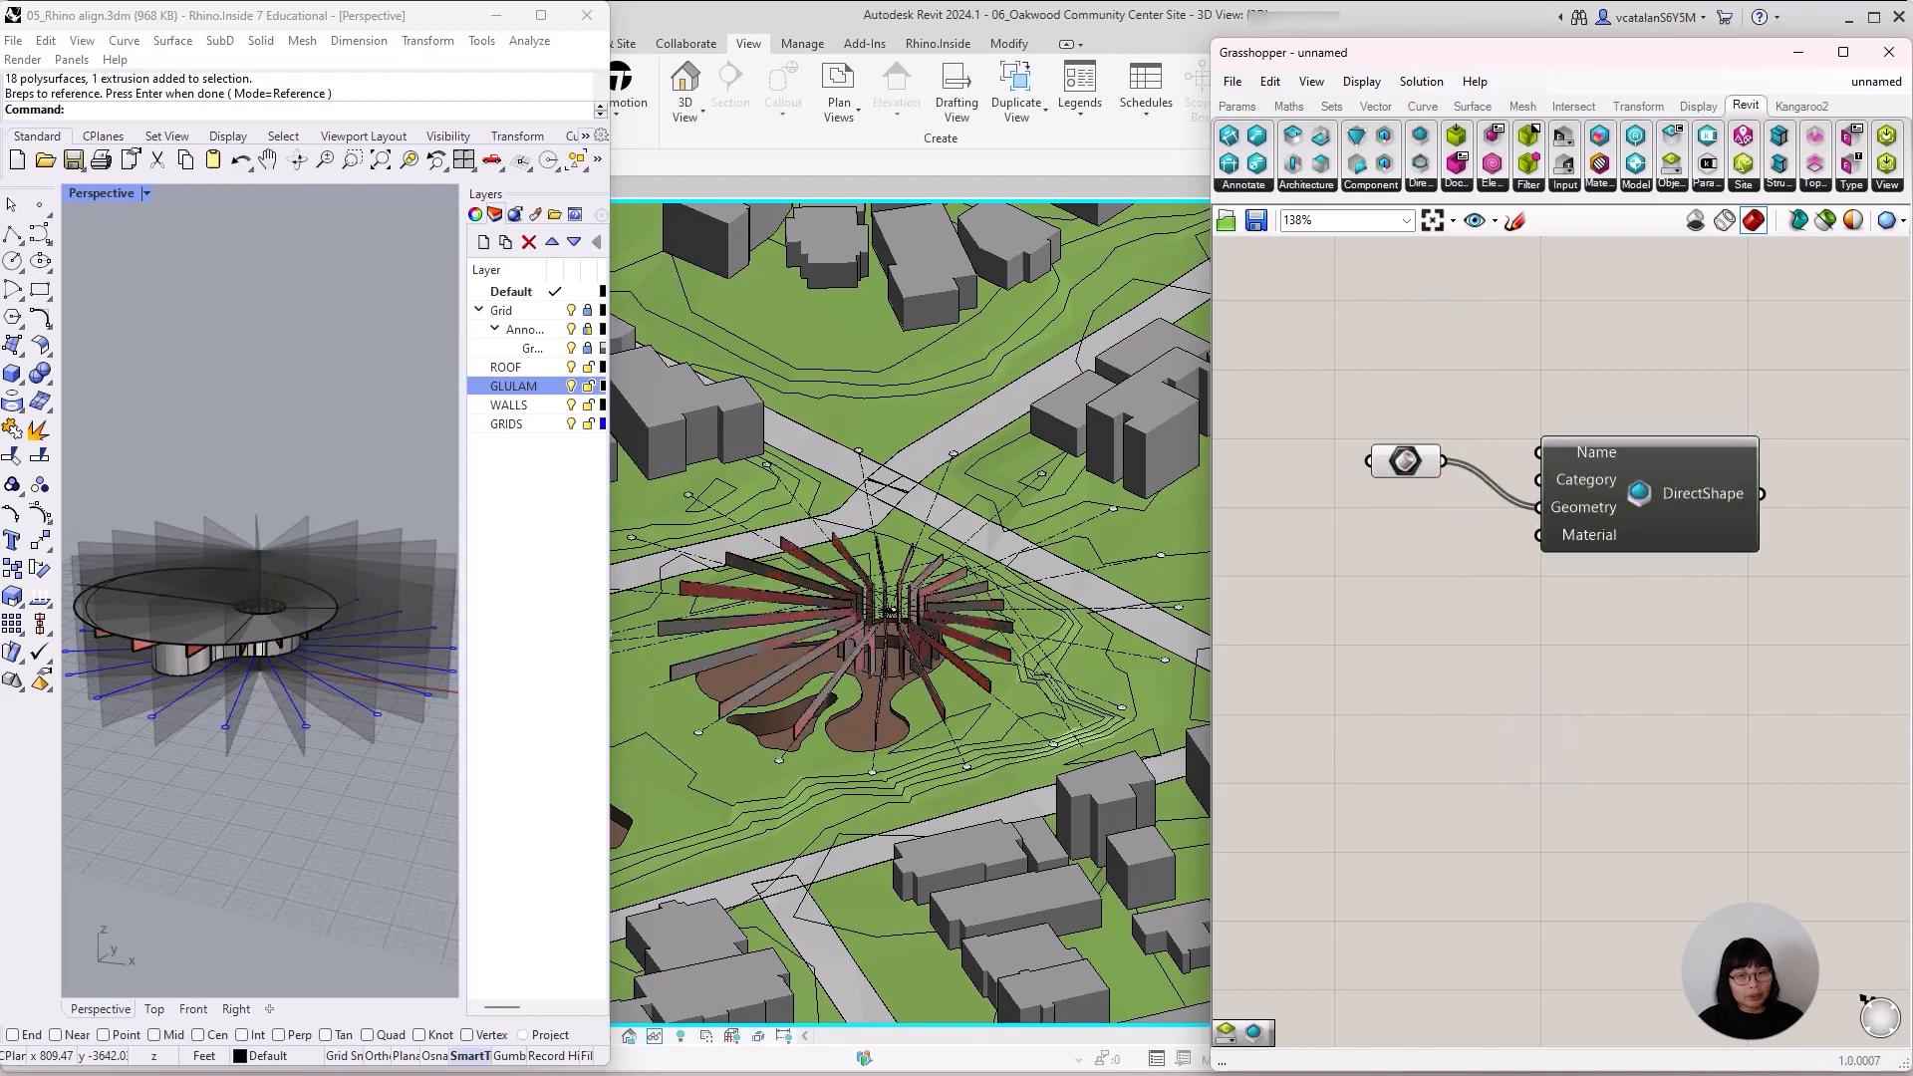
pyautogui.click(718, 656)
pyautogui.click(496, 16)
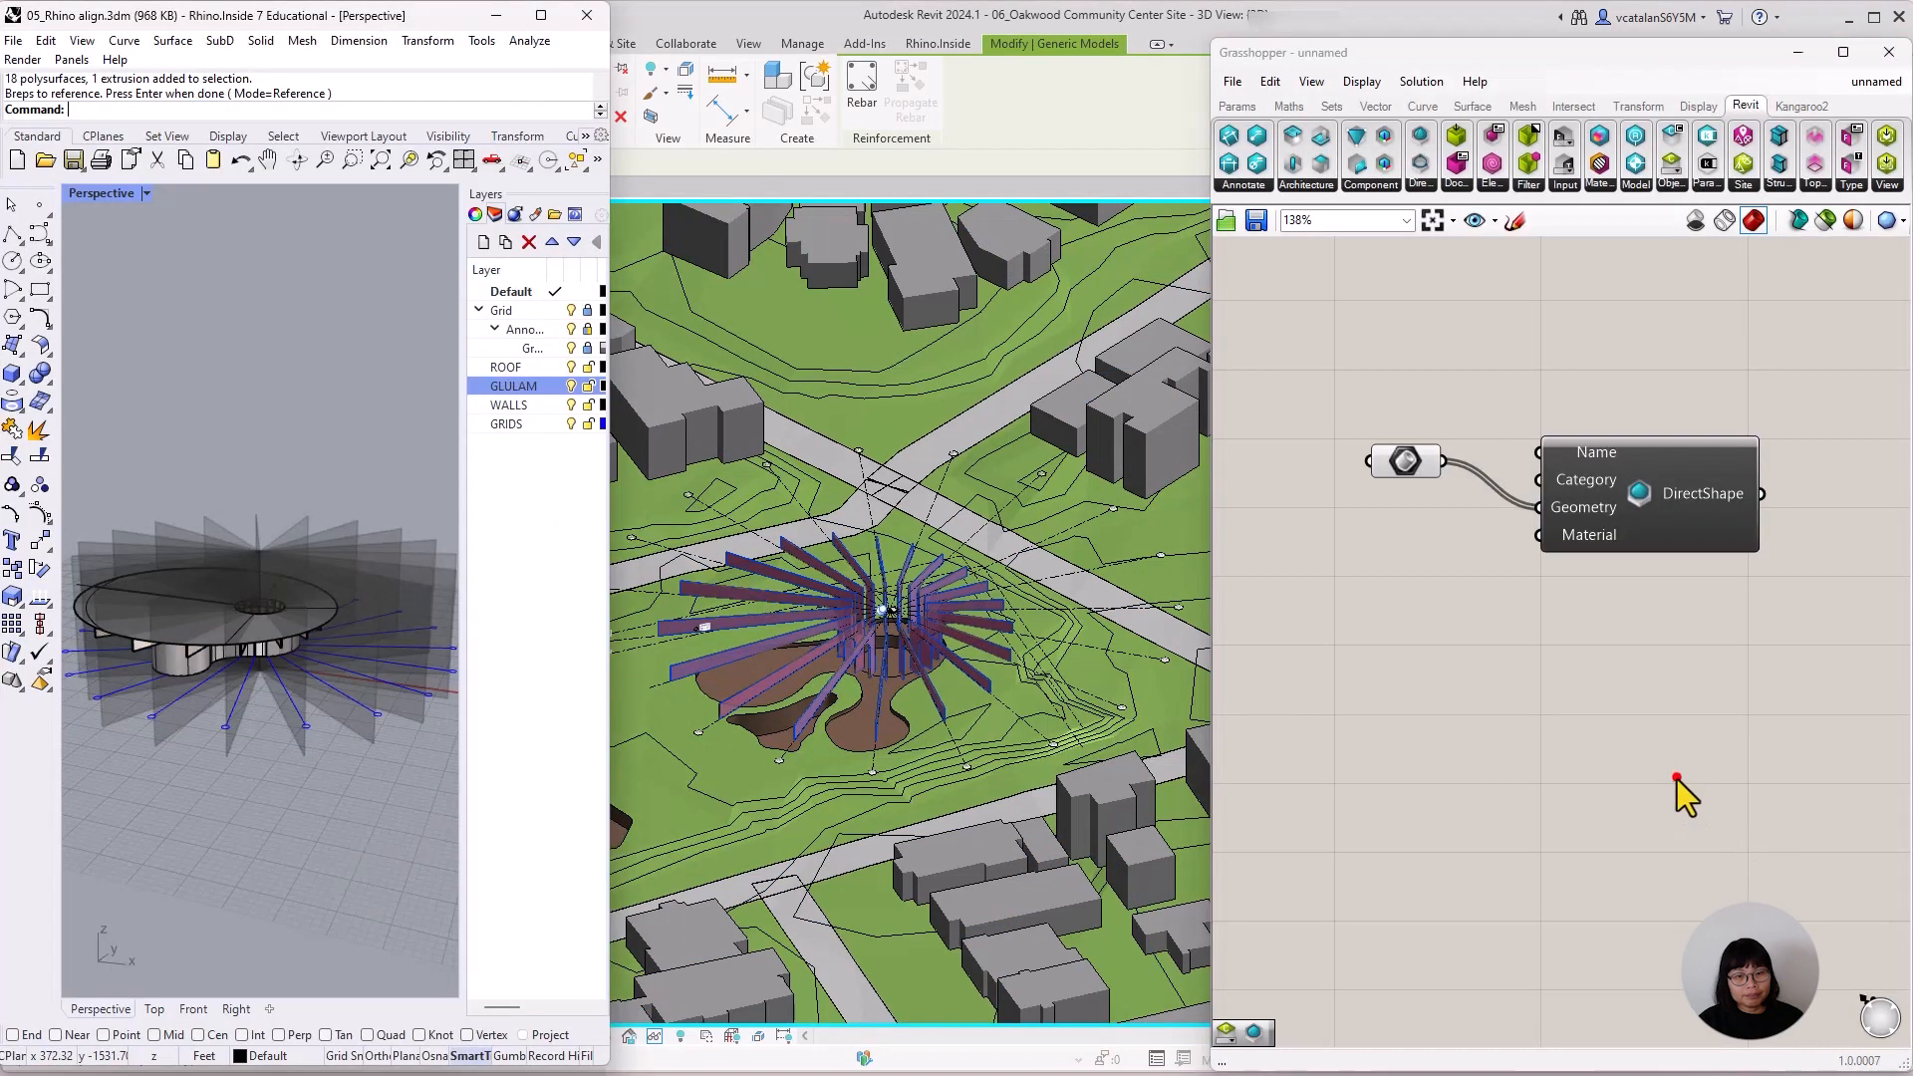
pyautogui.click(1674, 776)
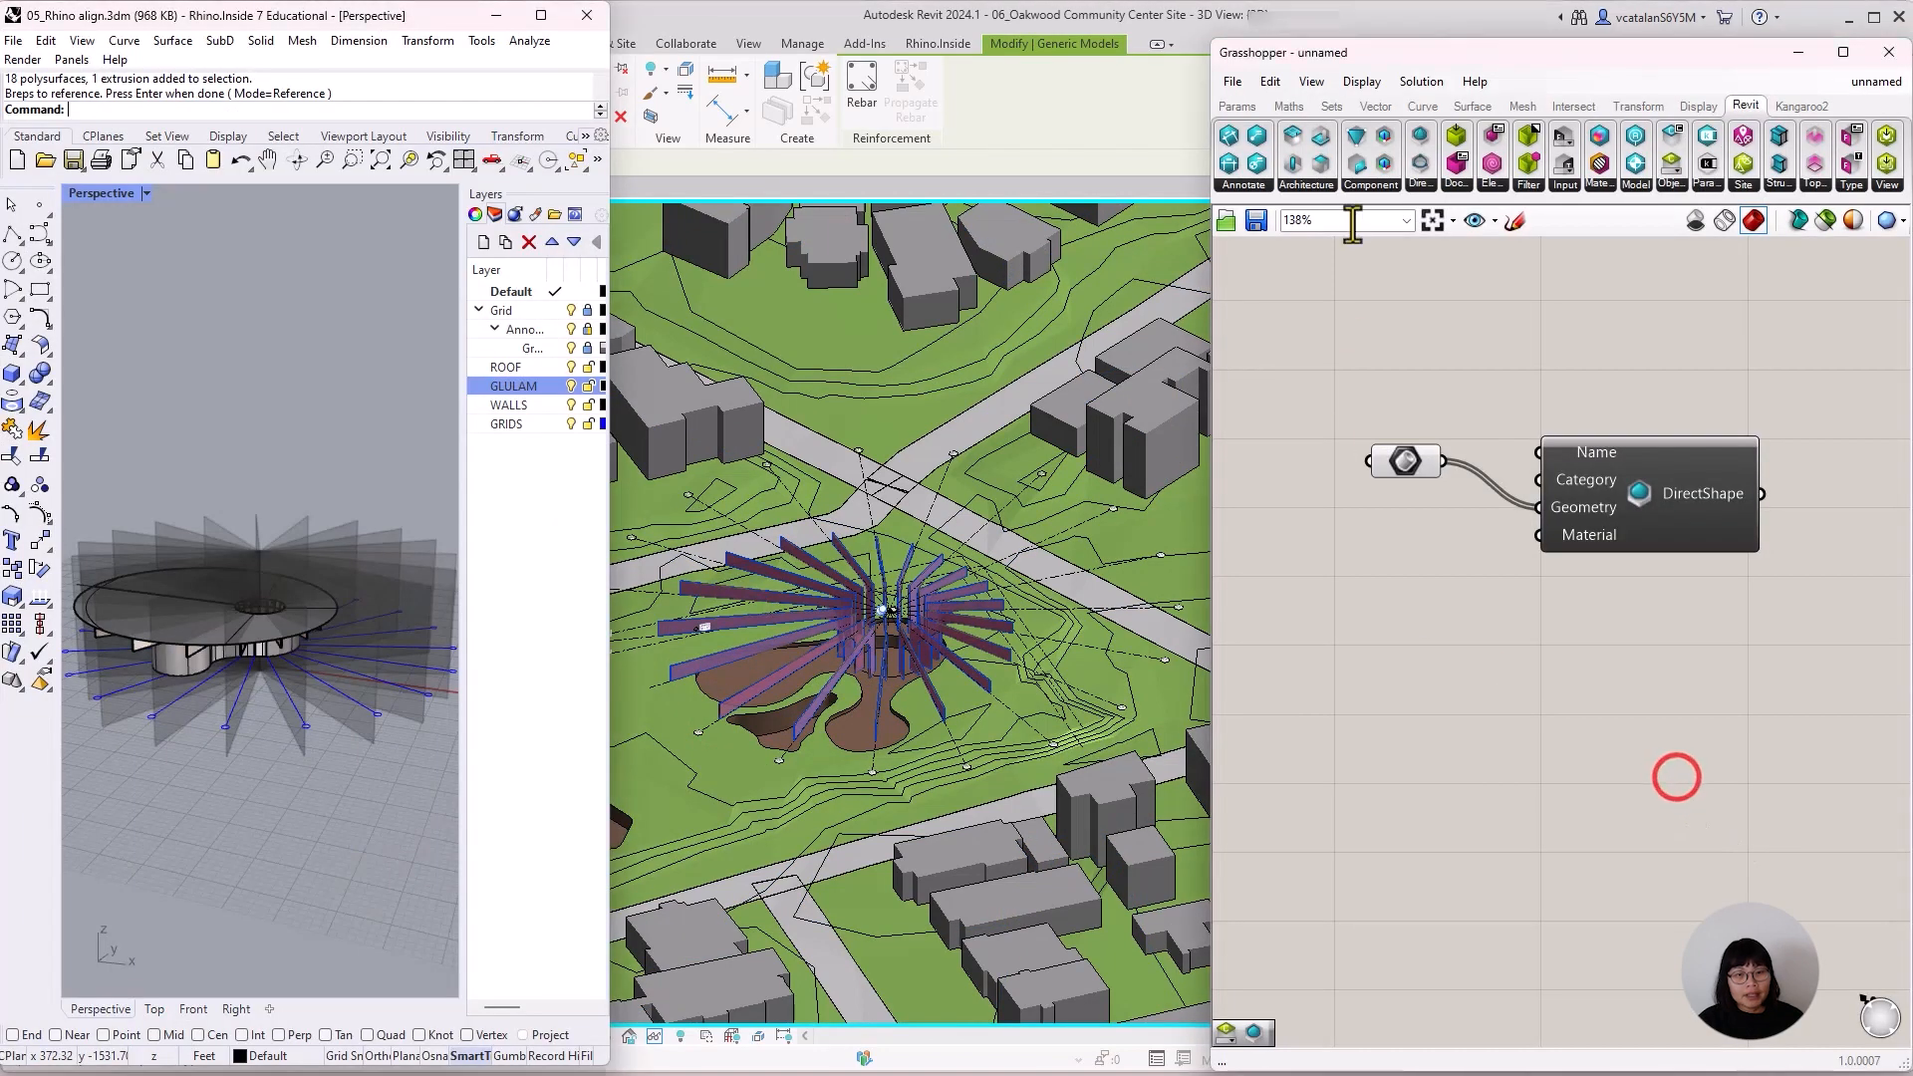
# Place a DirectShape Categories list, choose Structural Framing, and wire it into the DirectShape component's Category input.
pyautogui.click(1418, 181)
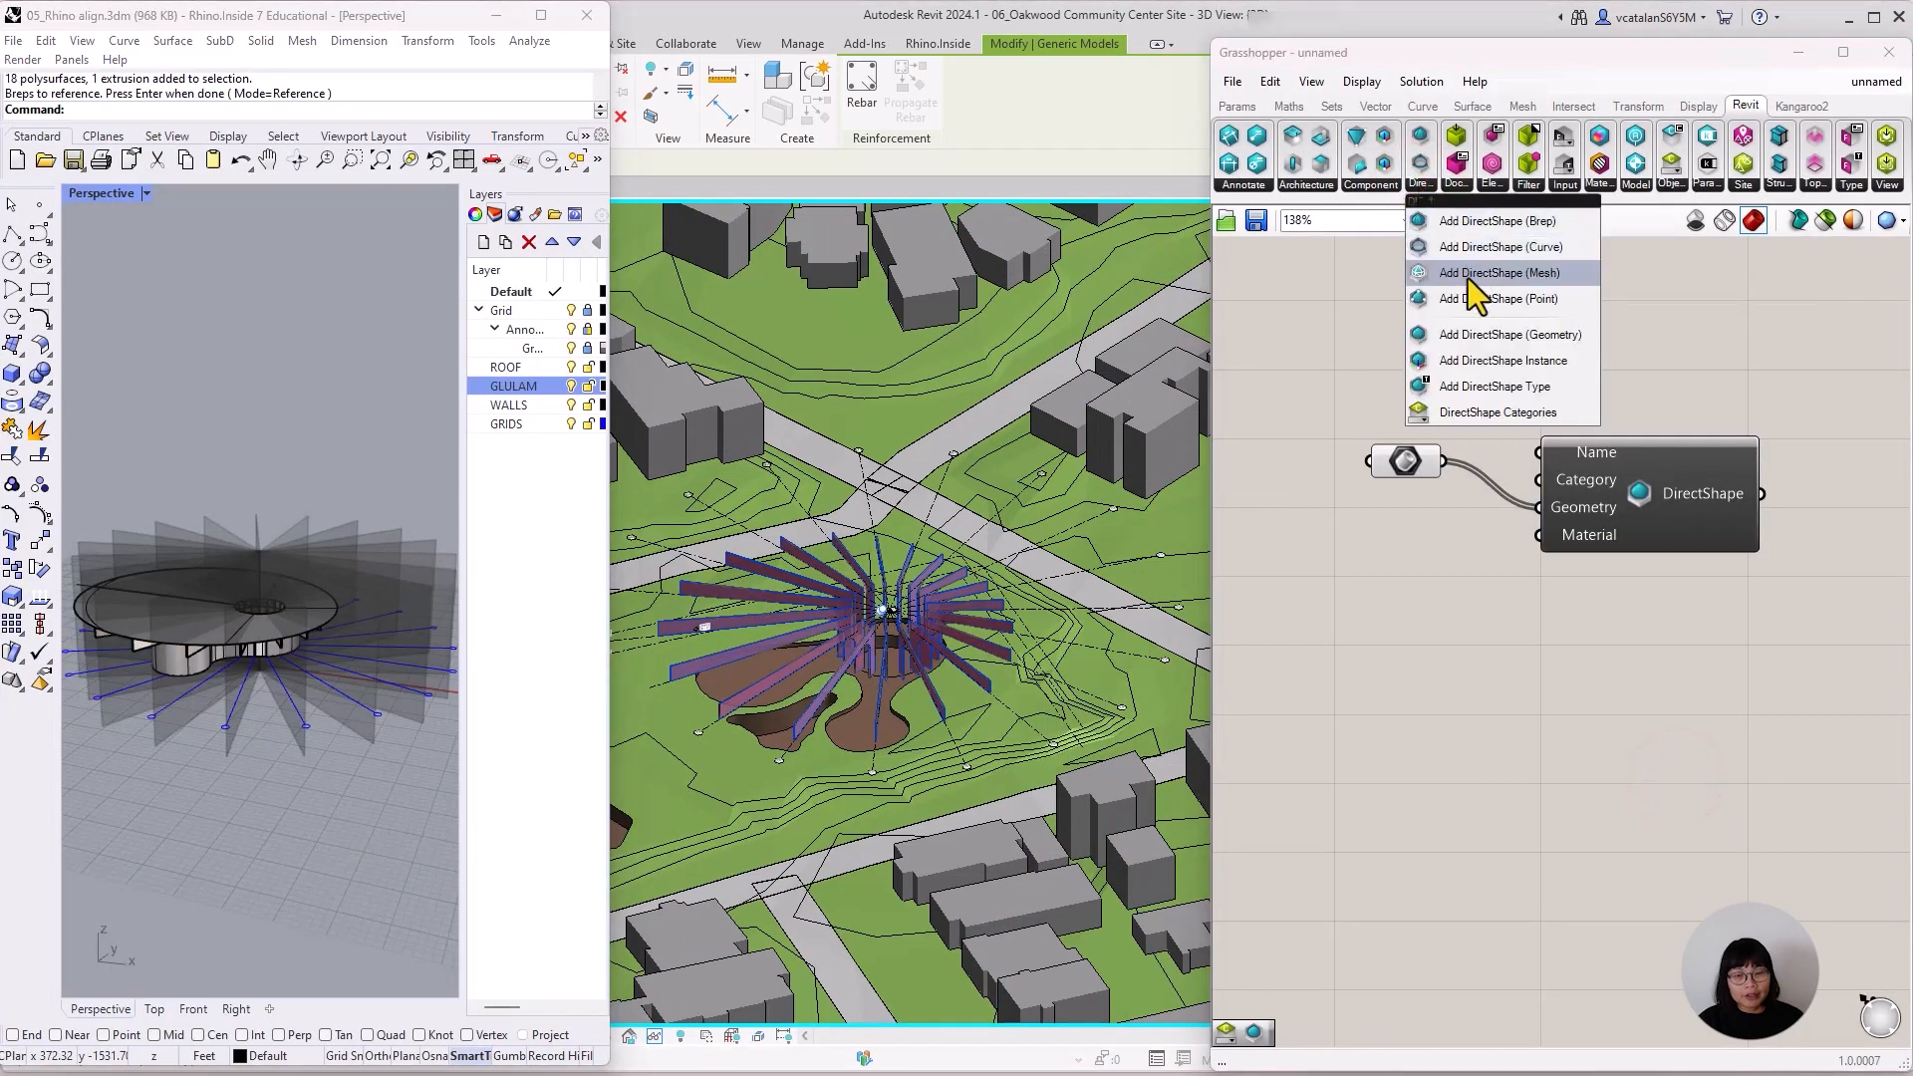
pyautogui.moveTo(1457, 416); pyautogui.dragTo(1368, 312)
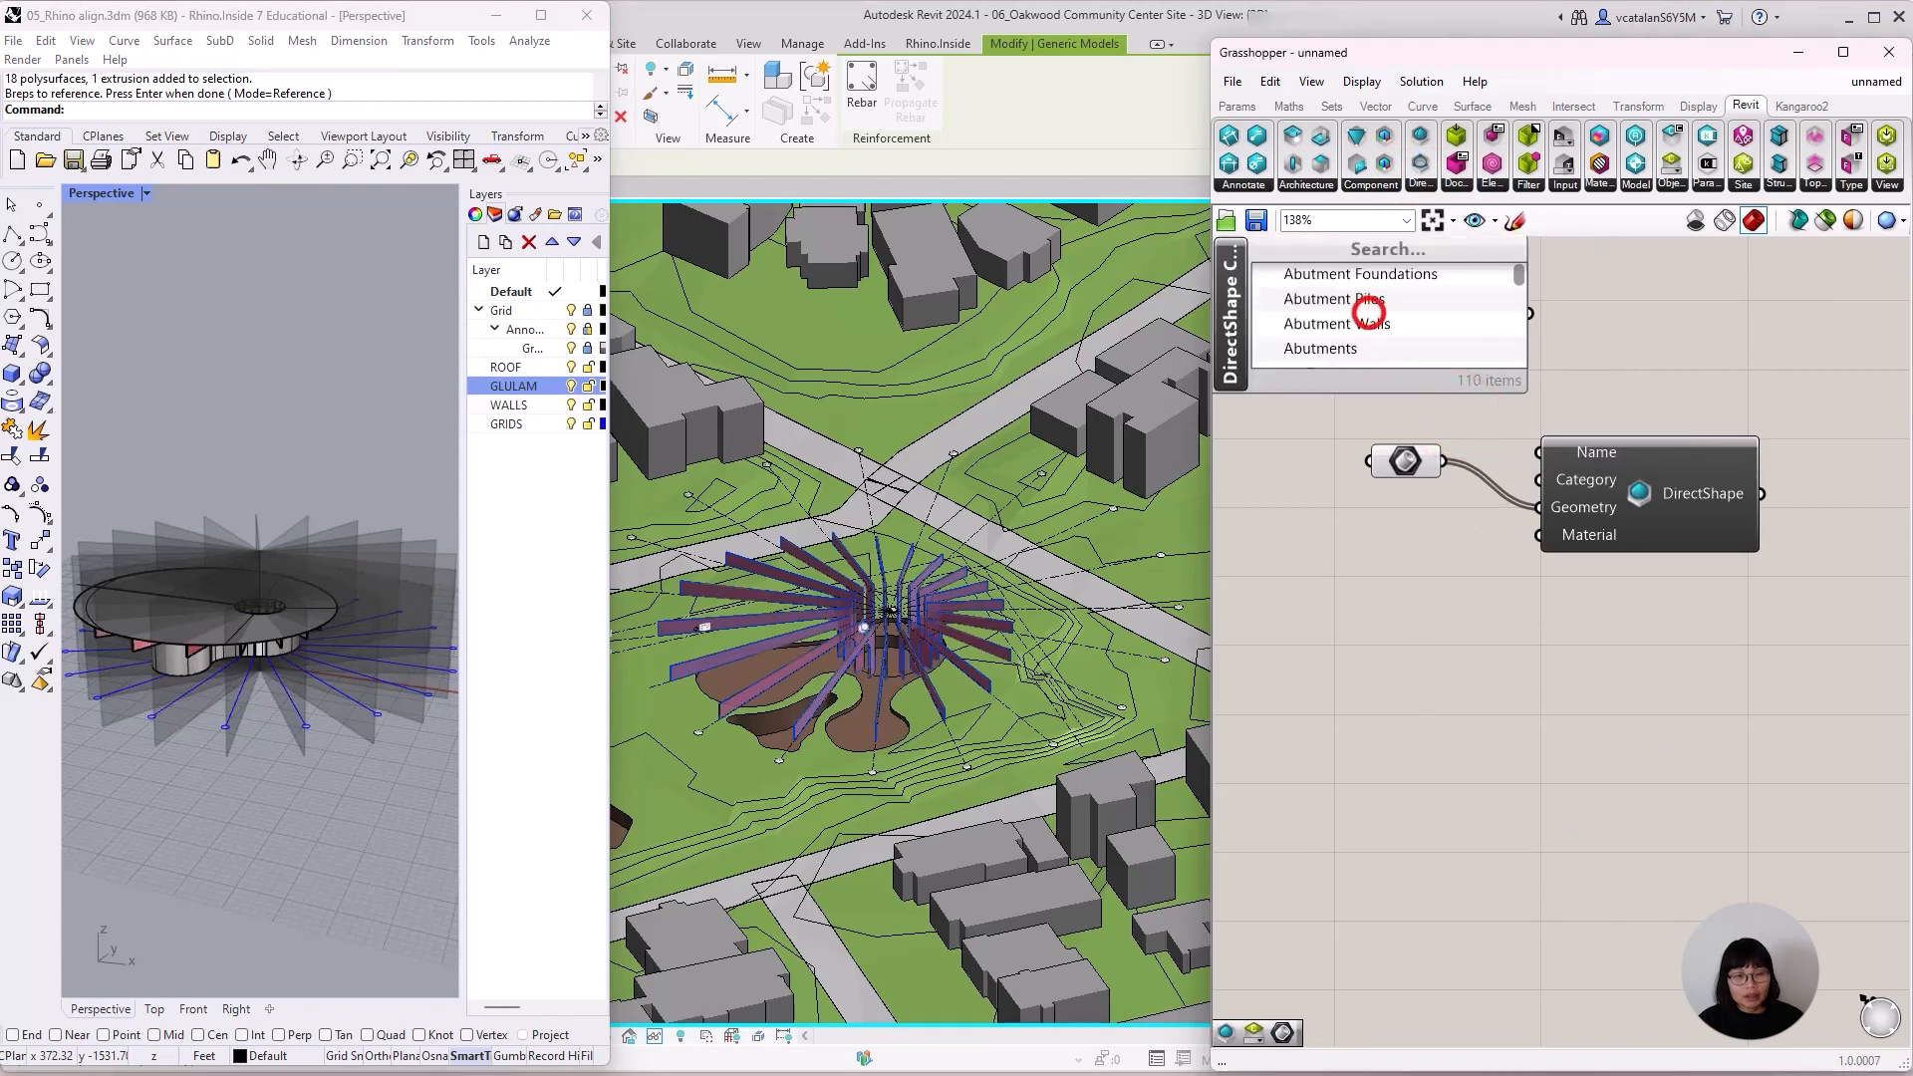
pyautogui.click(1546, 538)
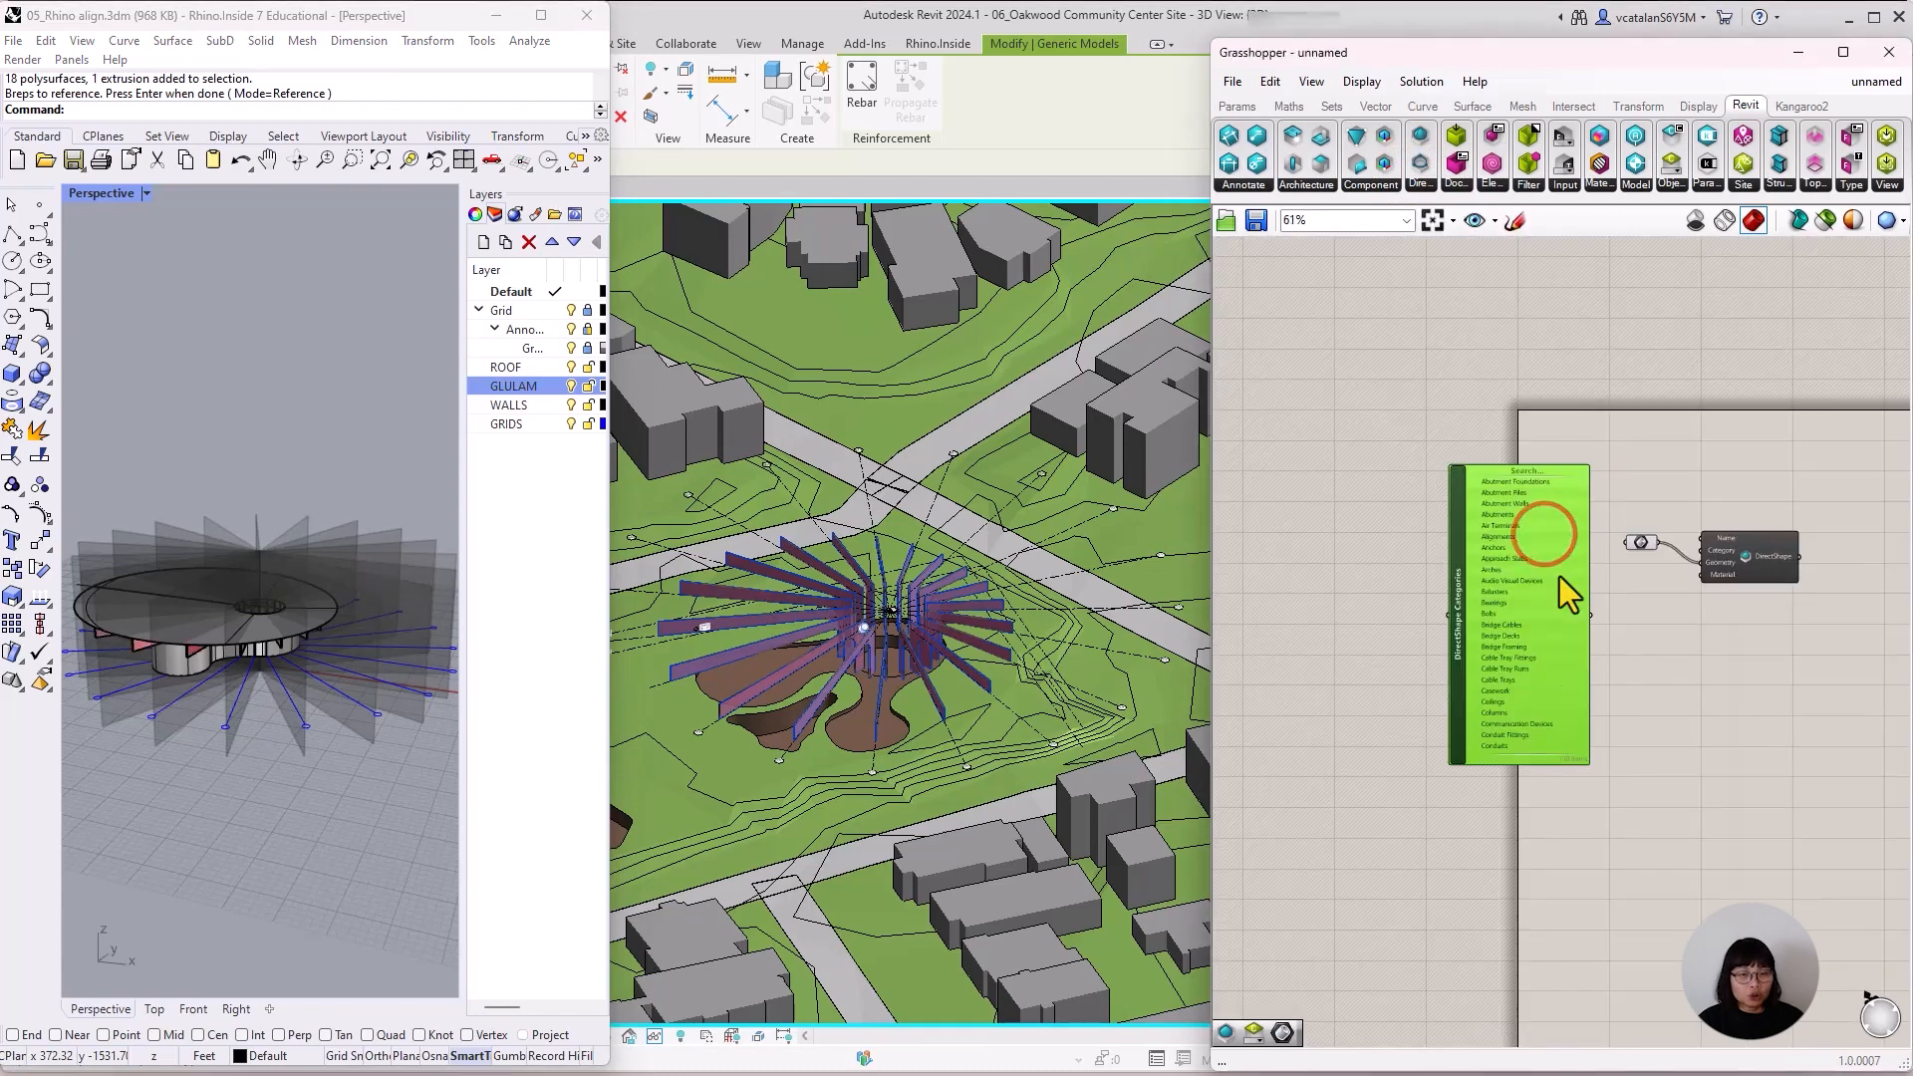
pyautogui.scroll(2, 1489, 766)
pyautogui.moveTo(1620, 398); pyautogui.dragTo(1636, 690)
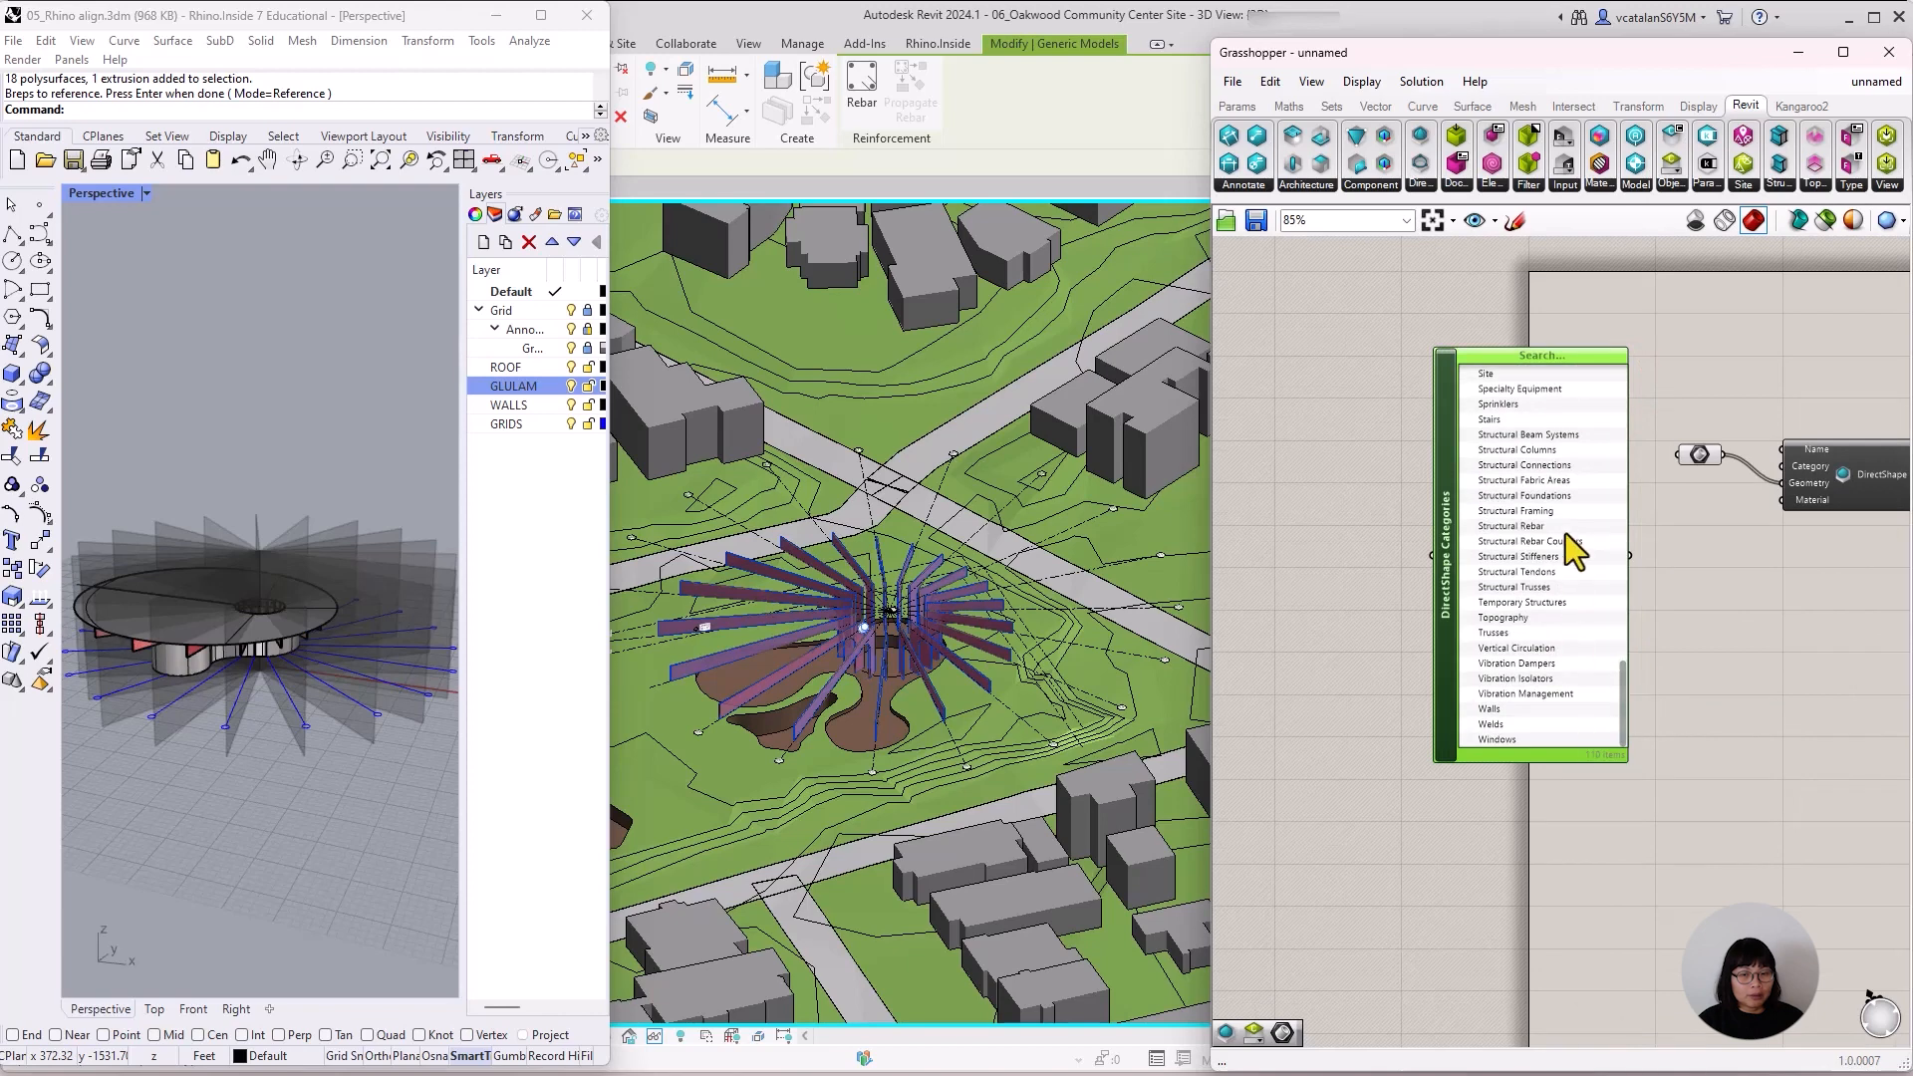
pyautogui.click(1550, 510)
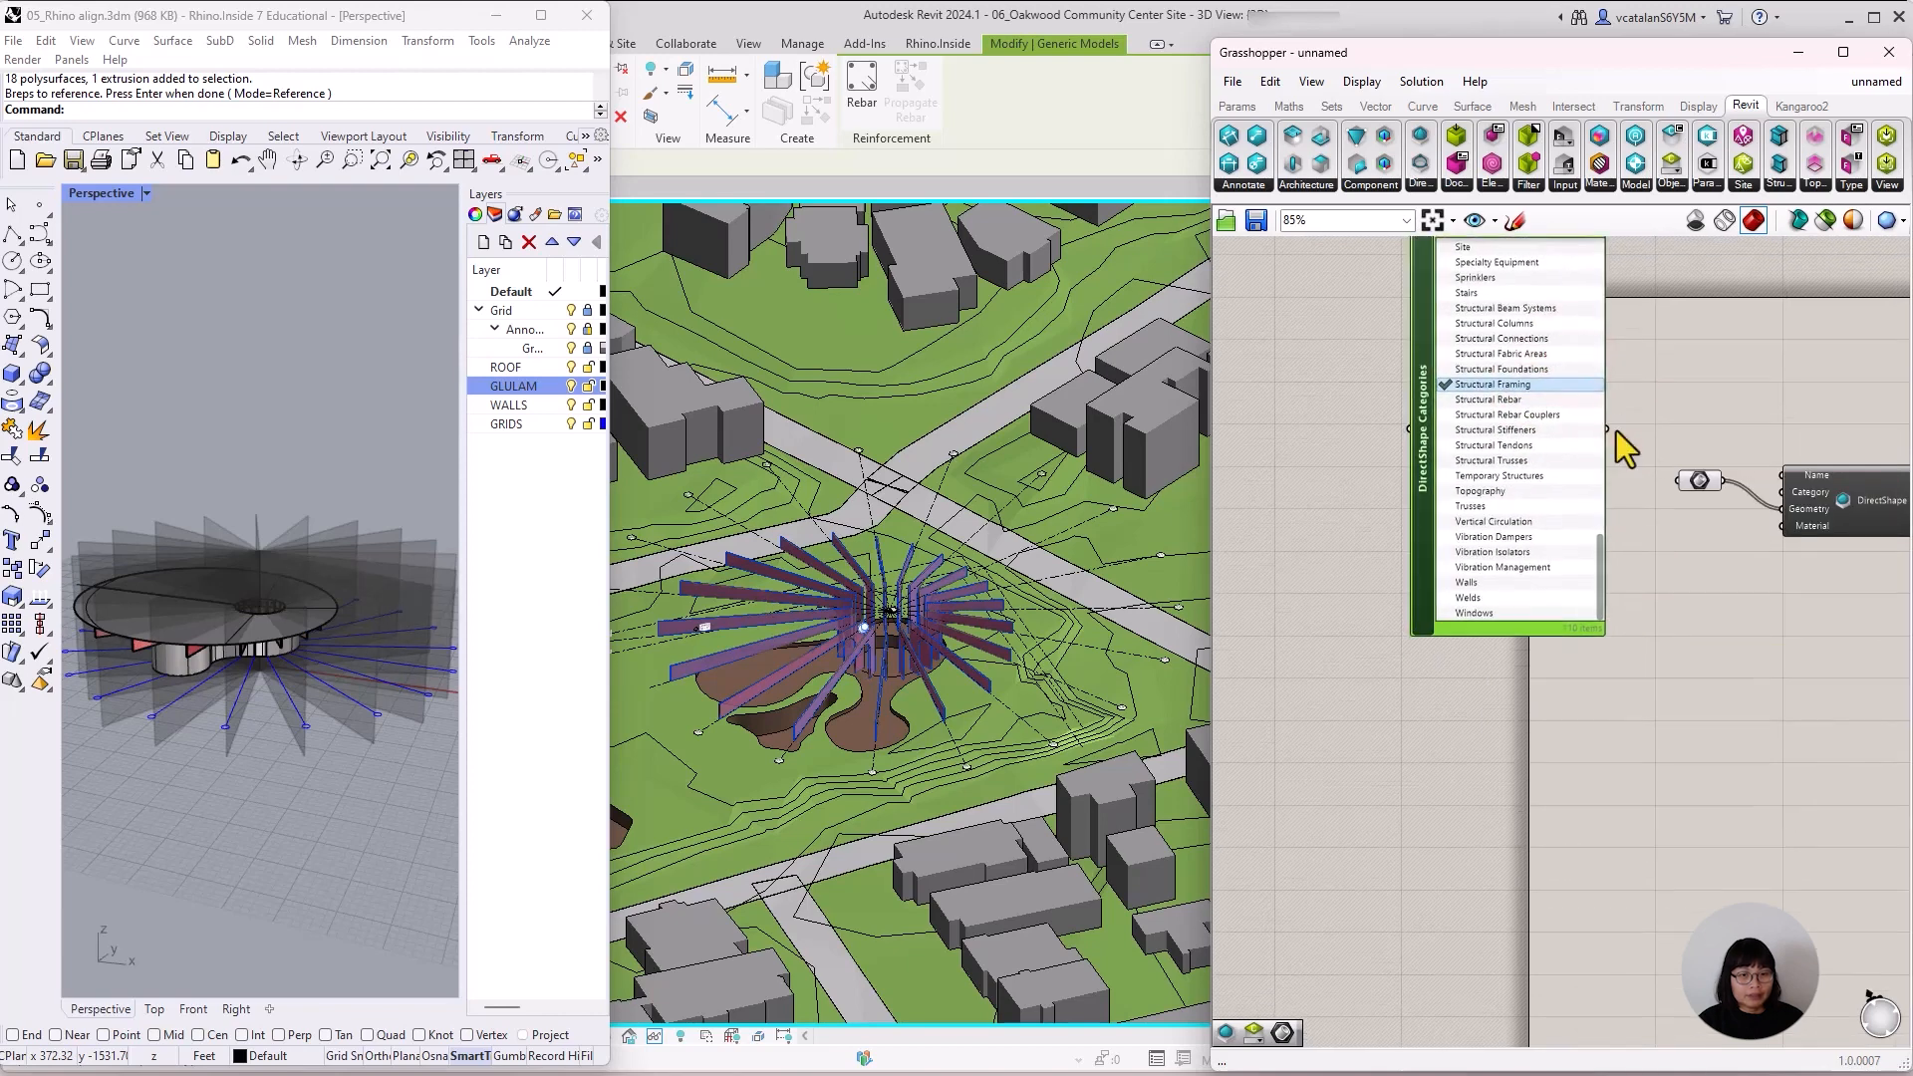
pyautogui.moveTo(1608, 429); pyautogui.dragTo(1688, 544)
pyautogui.click(1702, 630)
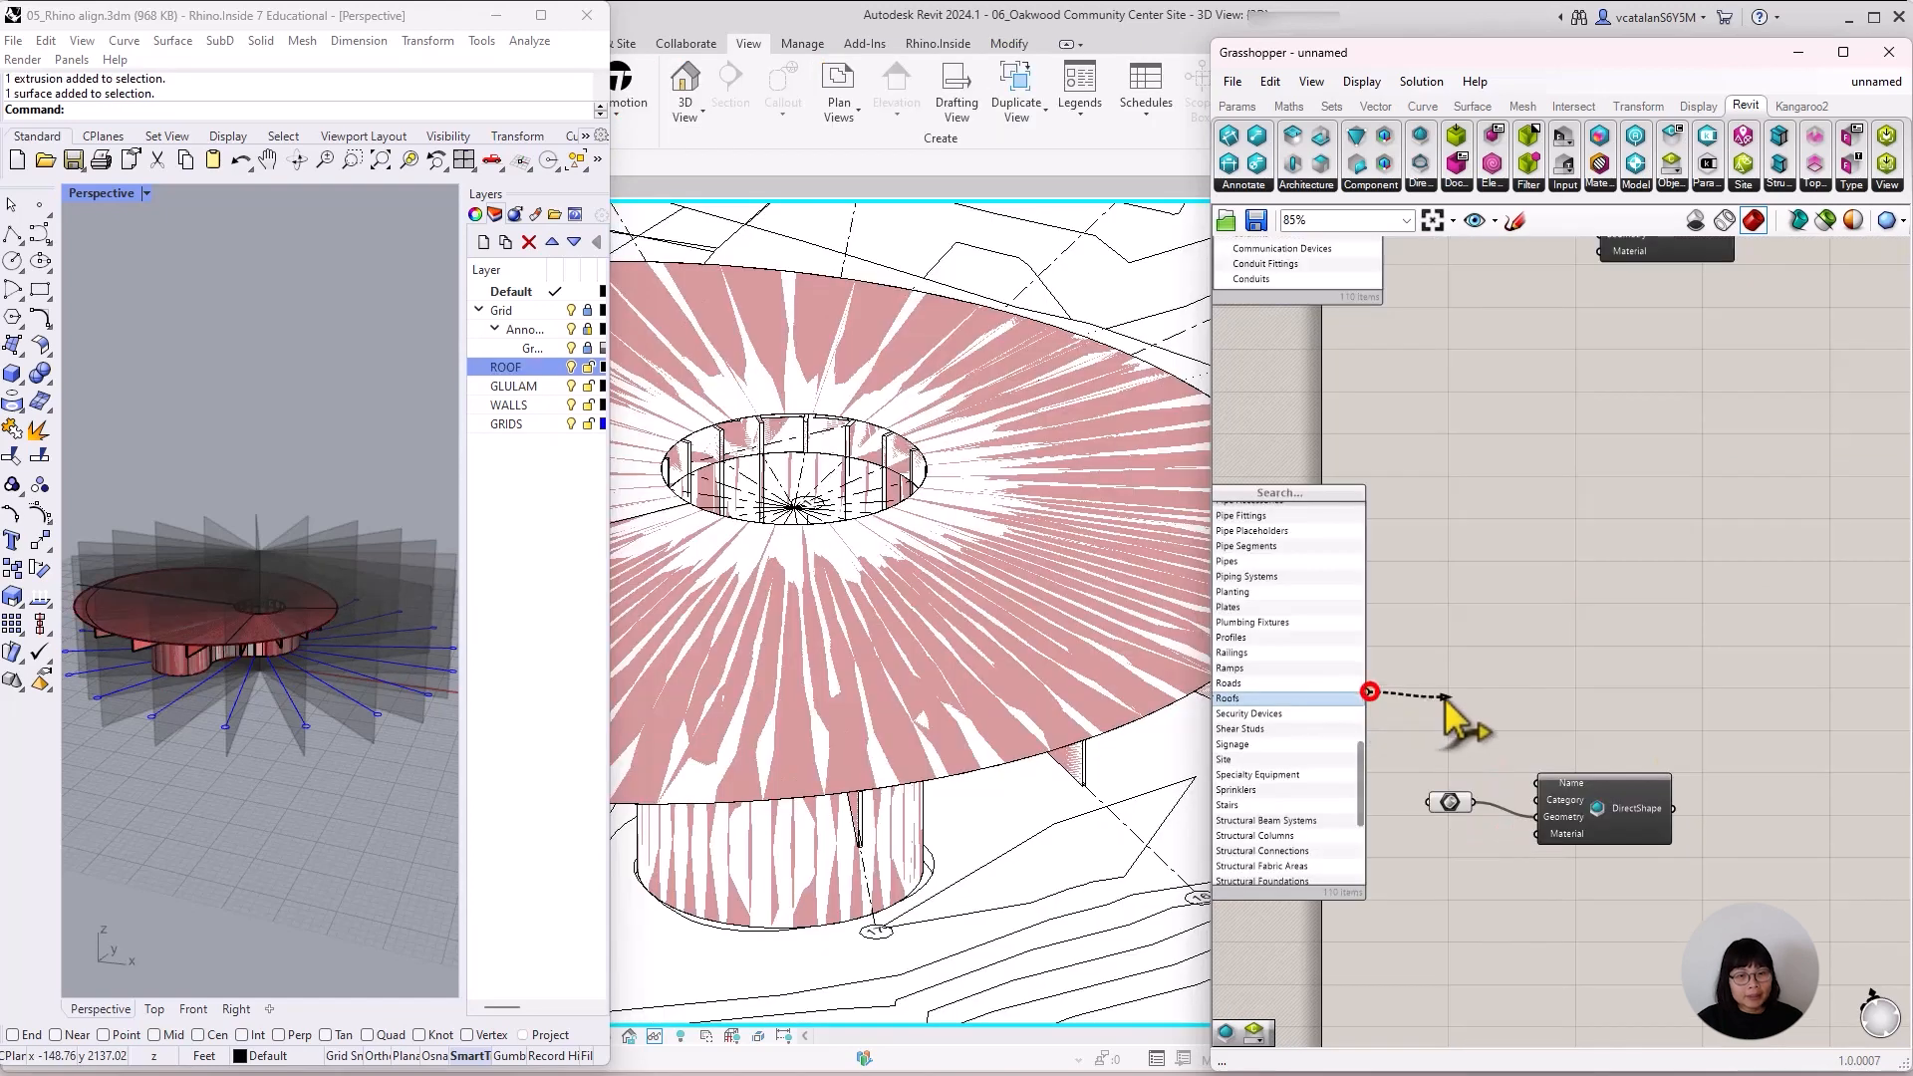
# Connect the categories list set to Roofs to the Category input of the roof's DirectShape component.
pyautogui.click(1691, 671)
pyautogui.scroll(-5, 1605, 732)
pyautogui.scroll(2, 1617, 488)
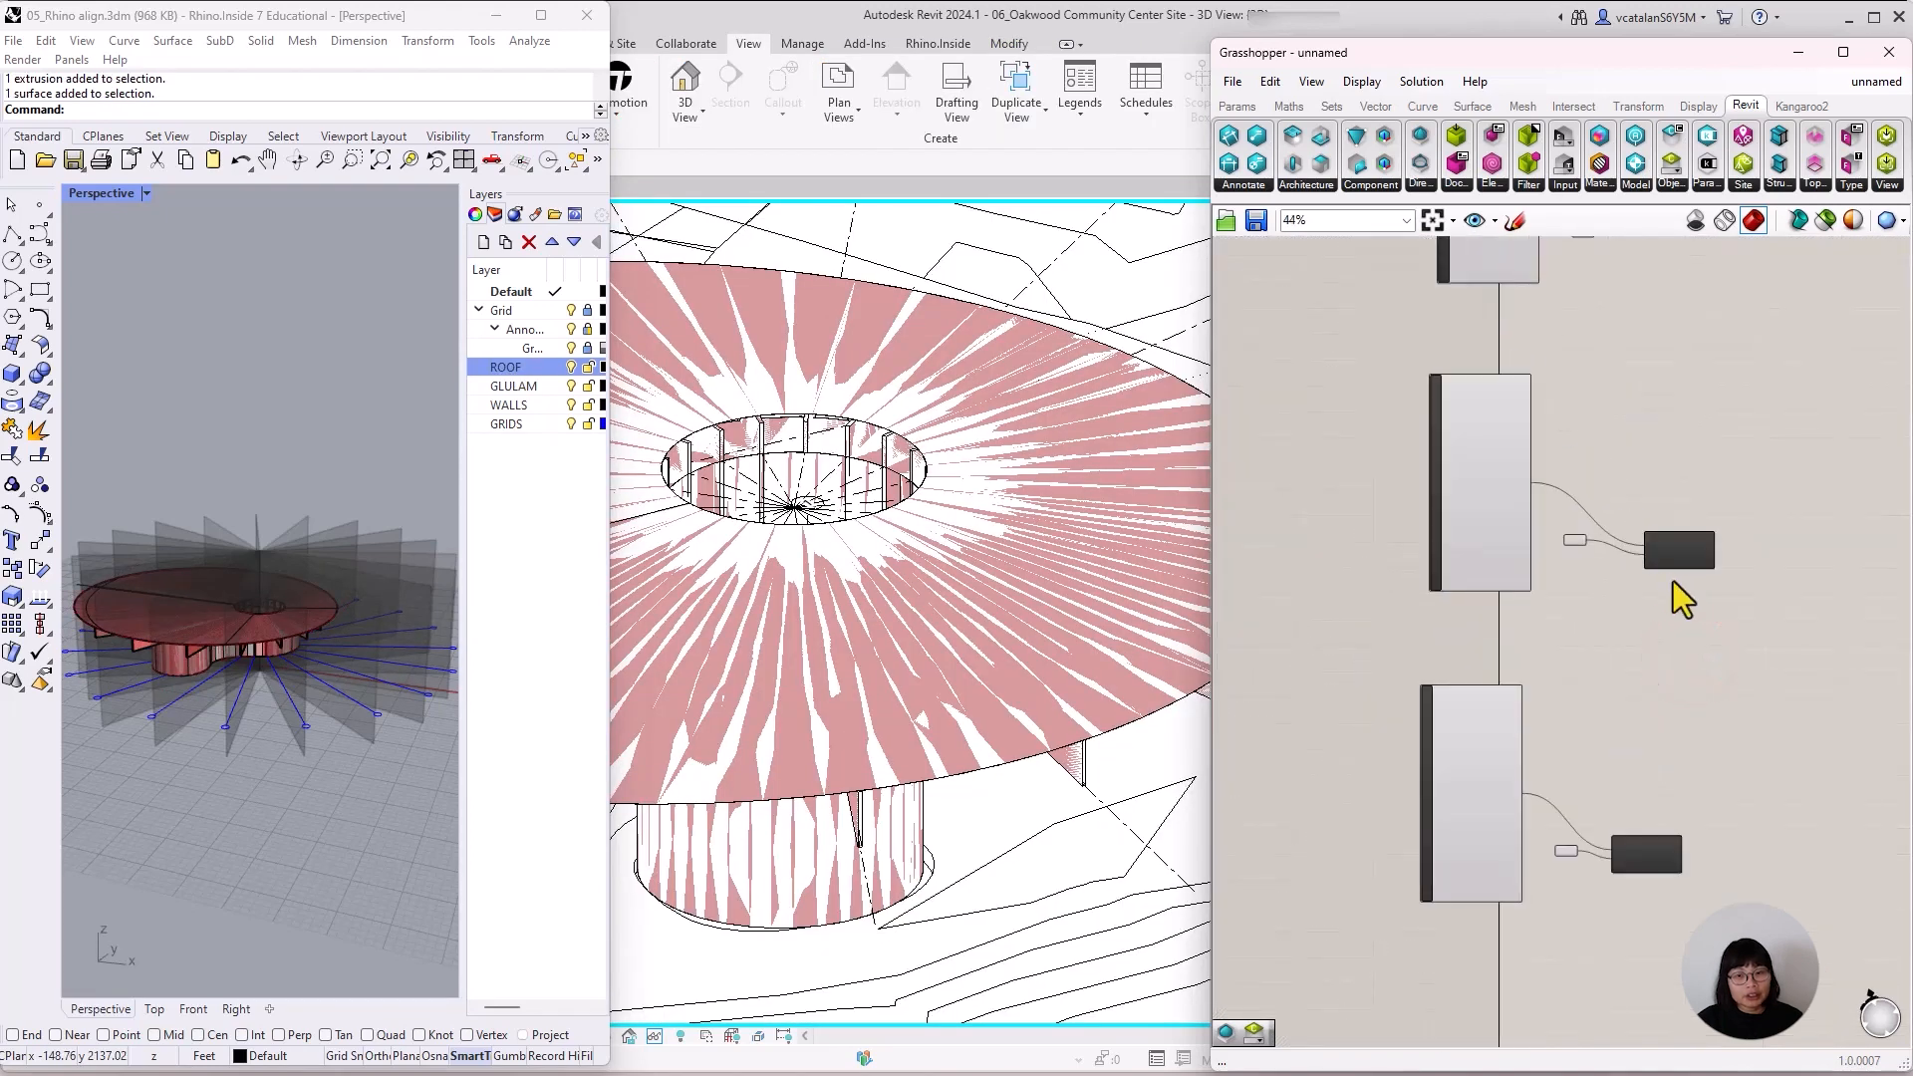
# Turn off the Grasshopper preview of all three Brep parameters feeding the DirectShape components.
pyautogui.click(1655, 554)
pyautogui.scroll(4, 1654, 555)
pyautogui.click(1502, 531)
pyautogui.rightClick(1504, 531)
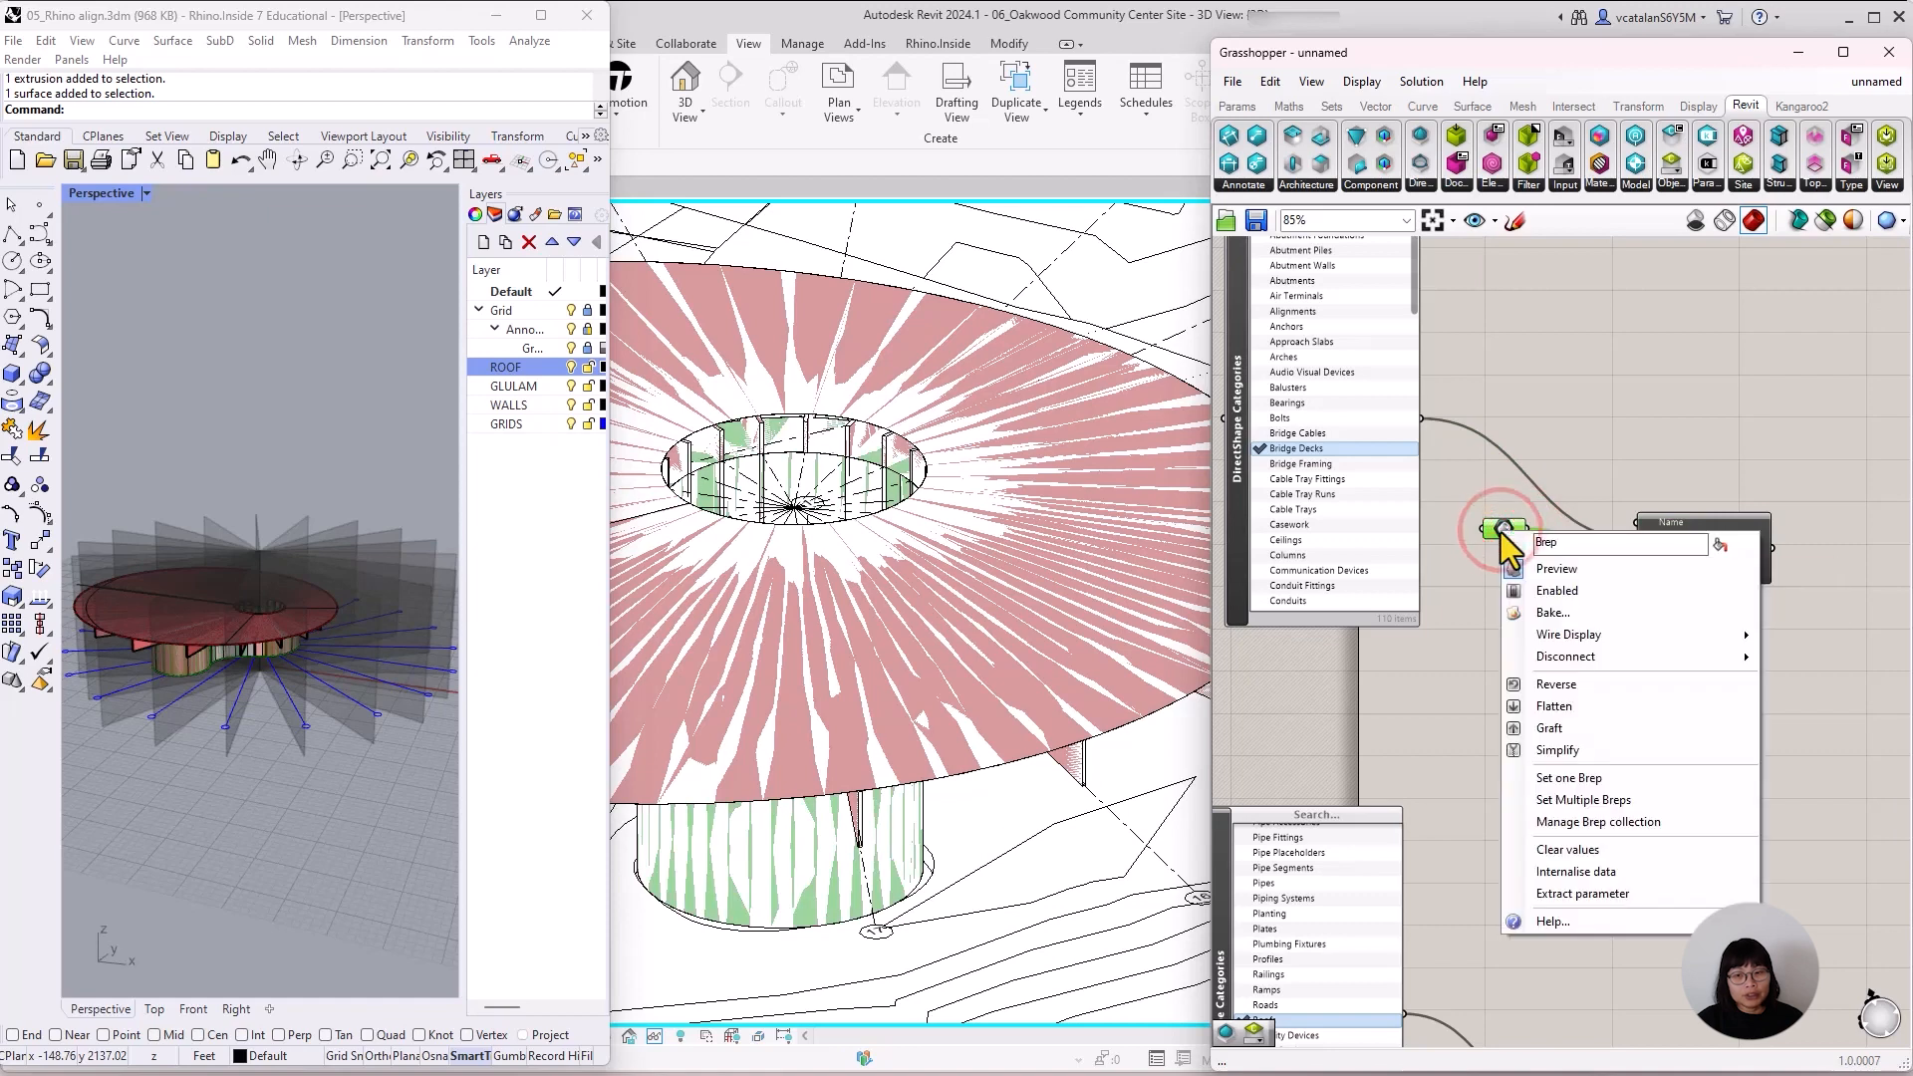
pyautogui.click(1698, 576)
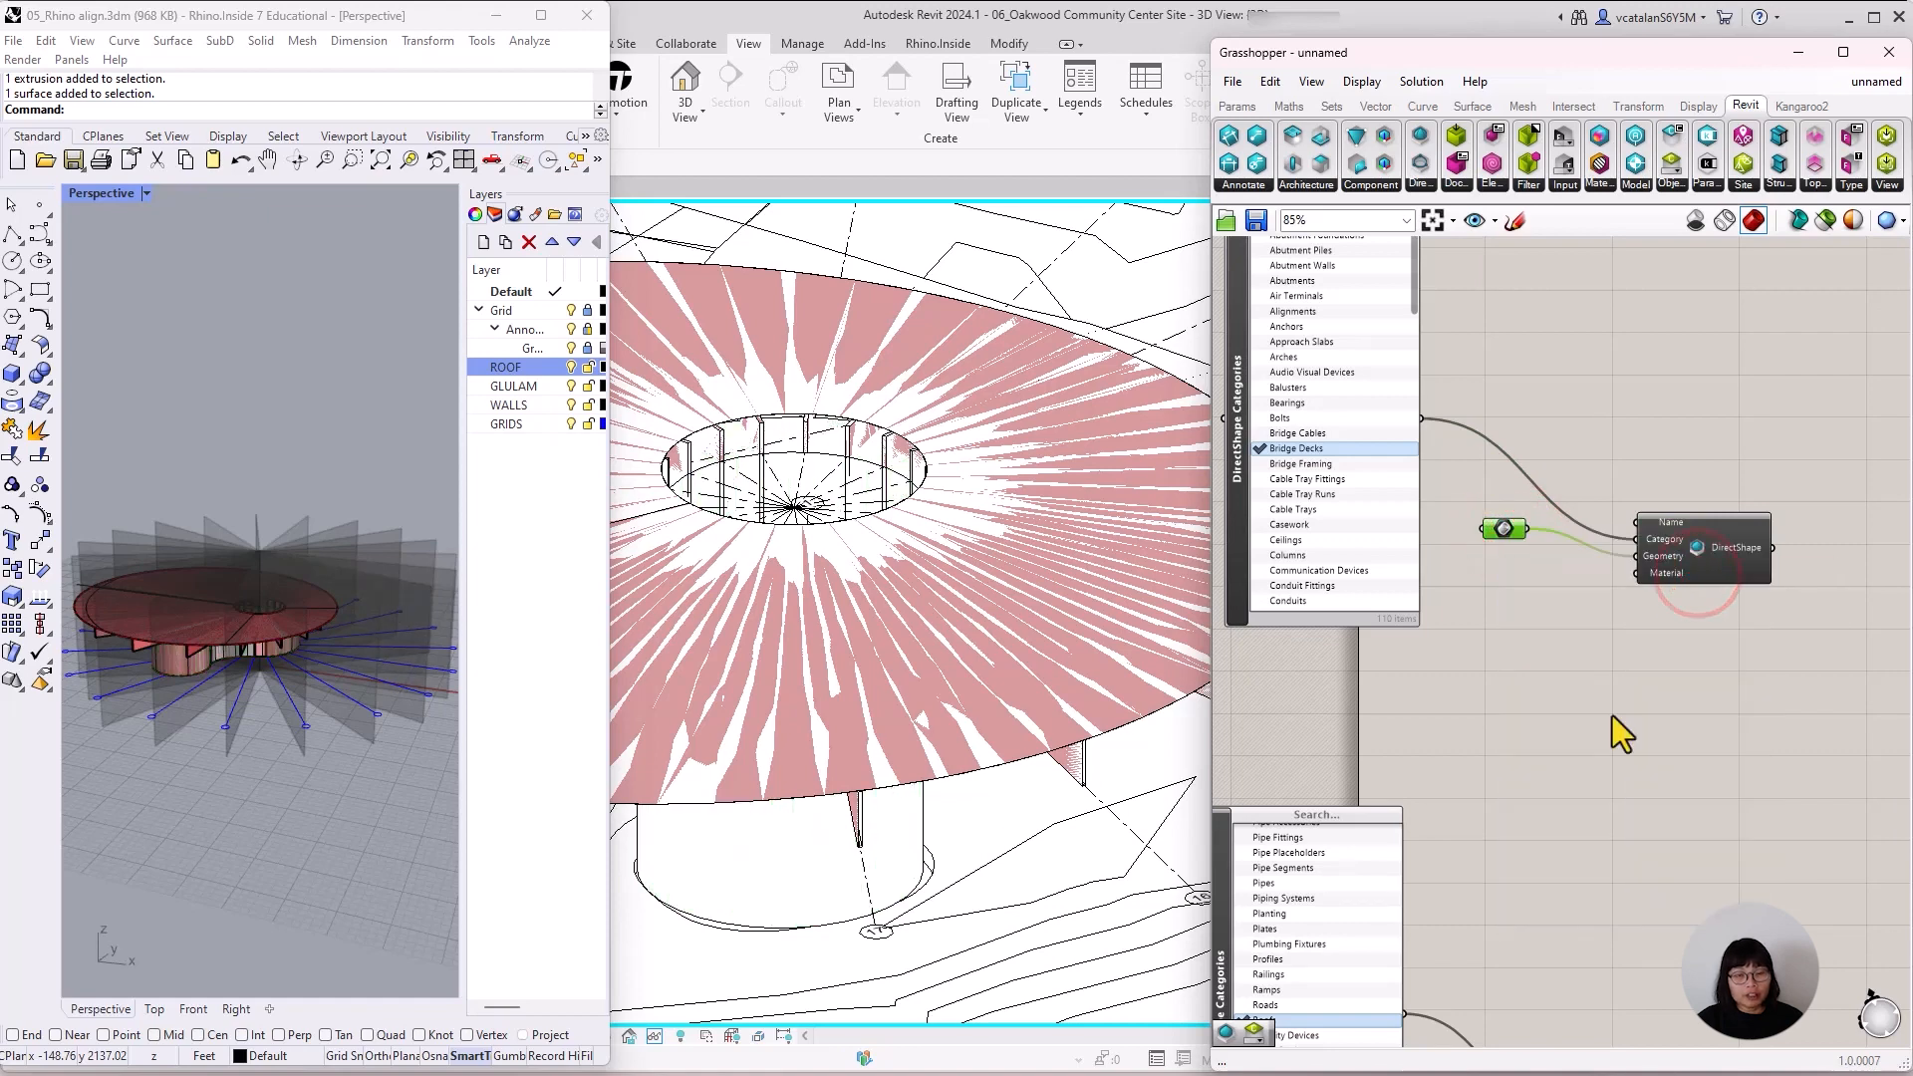
pyautogui.scroll(-3, 1612, 715)
pyautogui.rightClick(1563, 494)
pyautogui.click(1617, 532)
pyautogui.scroll(2, 1563, 995)
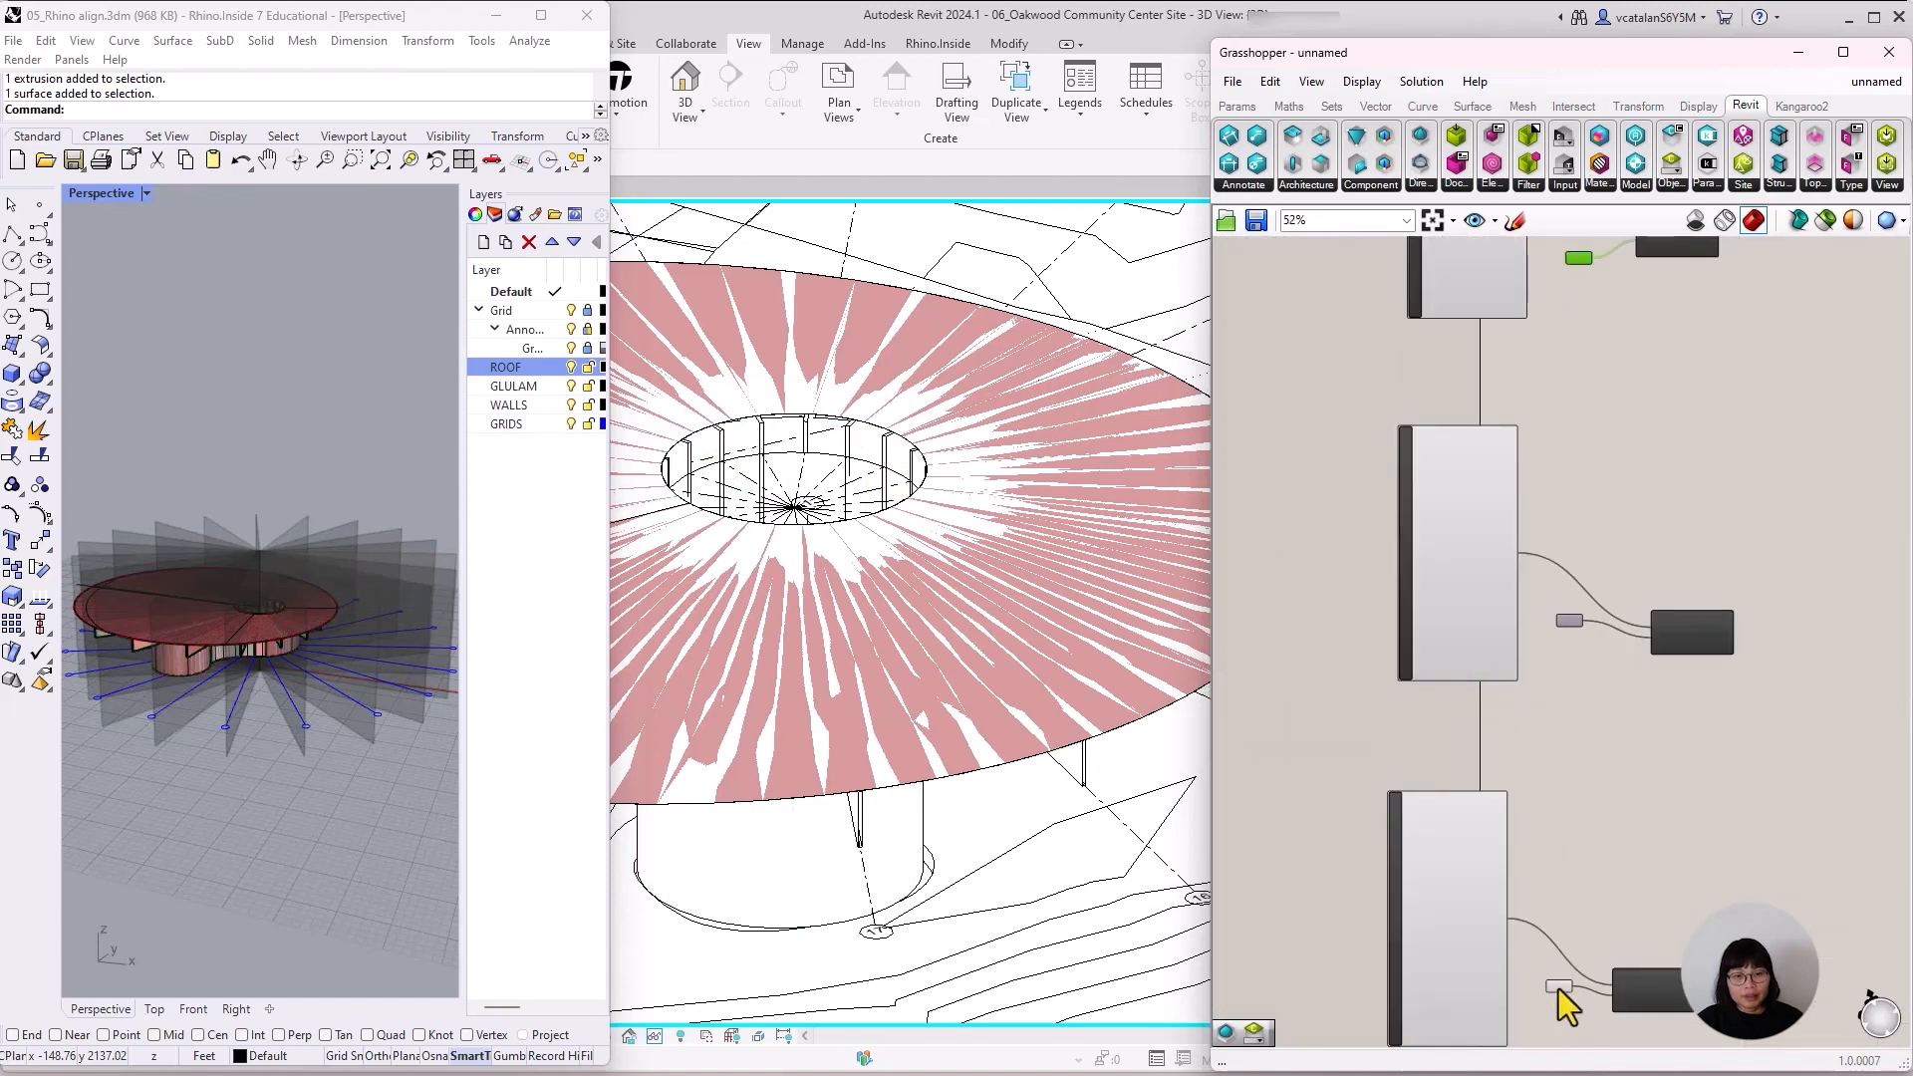
pyautogui.rightClick(1557, 989)
pyautogui.click(1666, 1064)
pyautogui.scroll(-6, 876, 777)
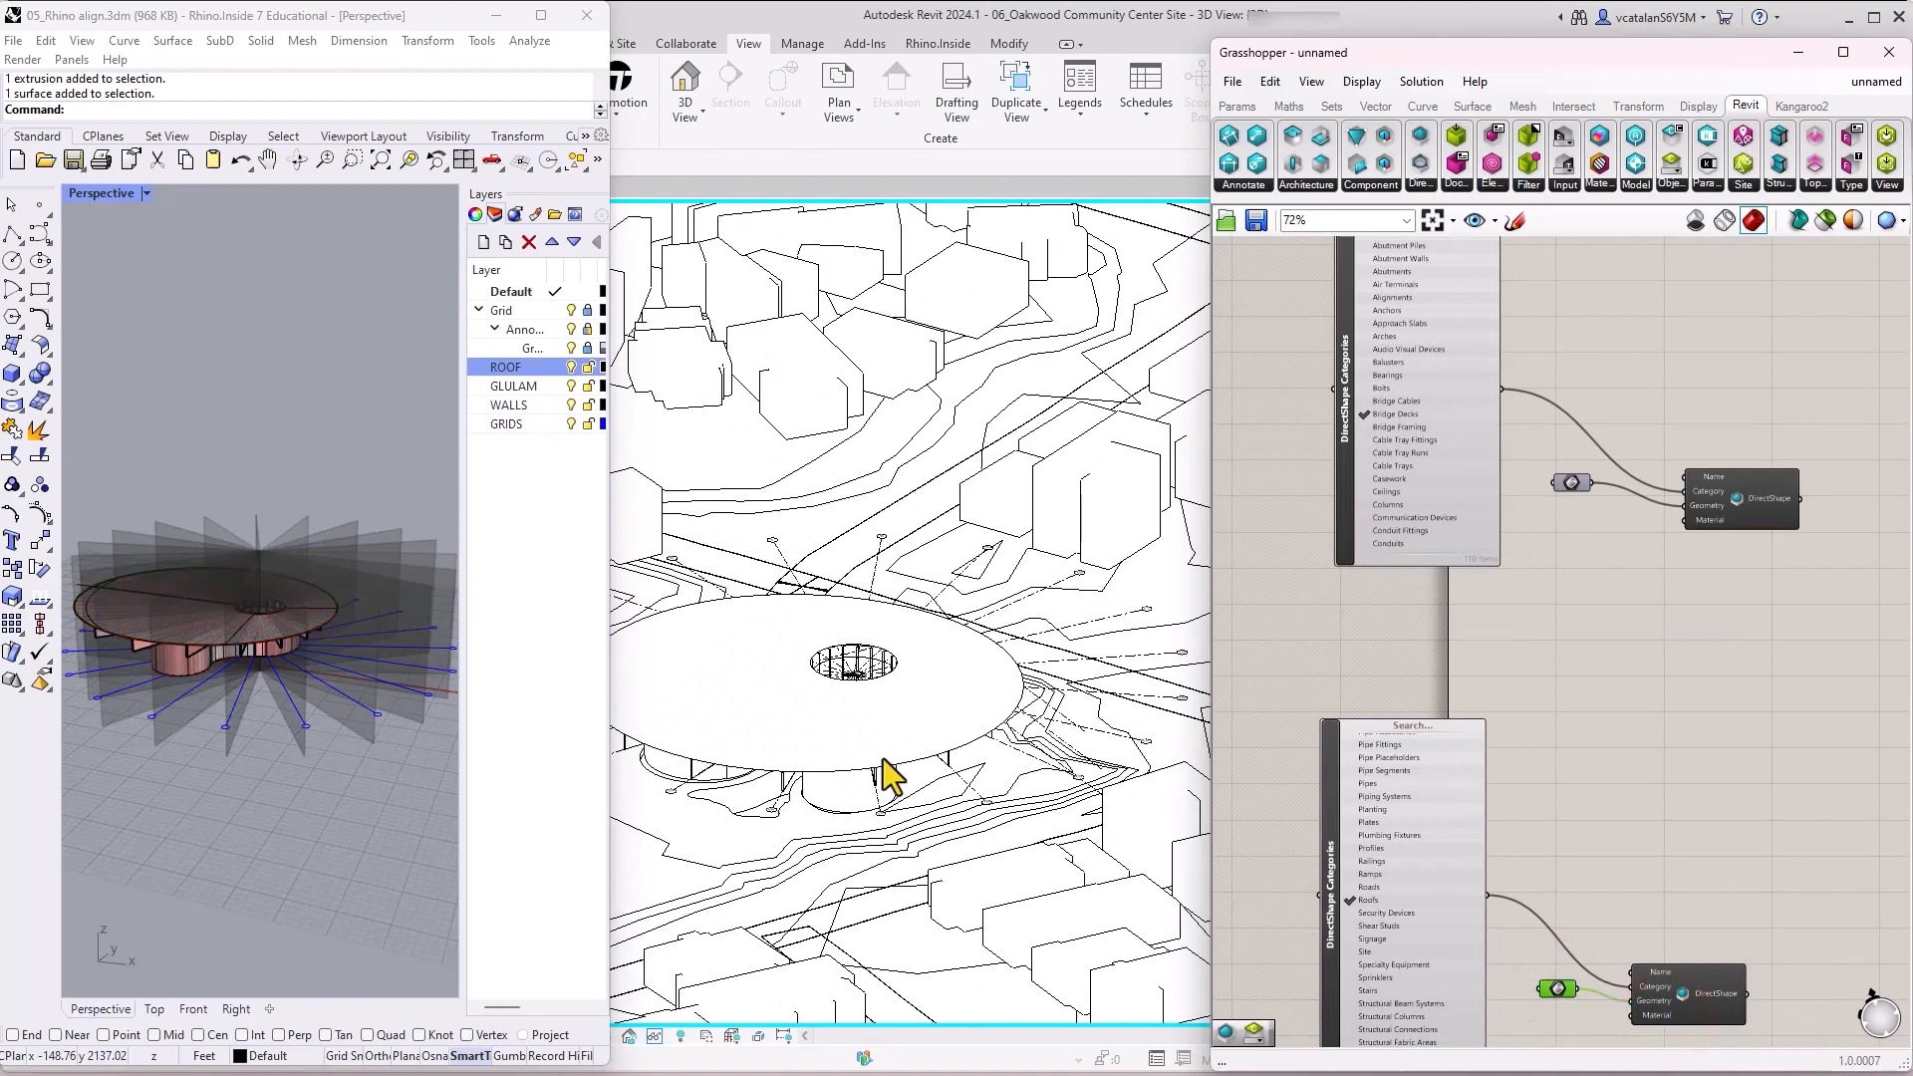
# Examine the converted building's roof and the structure beneath it in the Revit 3D view, from above and from the side.
pyautogui.keyDown('shift'); pyautogui.moveTo(1074, 827); pyautogui.dragTo(901, 892, button='middle'); pyautogui.keyUp('shift')
pyautogui.moveTo(901, 892); pyautogui.dragTo(1094, 979, button='middle')
pyautogui.keyDown('shift'); pyautogui.moveTo(1095, 979); pyautogui.dragTo(1017, 949, button='middle'); pyautogui.keyUp('shift')
pyautogui.scroll(6, 972, 720)
pyautogui.keyDown('shift'); pyautogui.moveTo(980, 738); pyautogui.dragTo(603, 719, button='middle'); pyautogui.keyUp('shift')
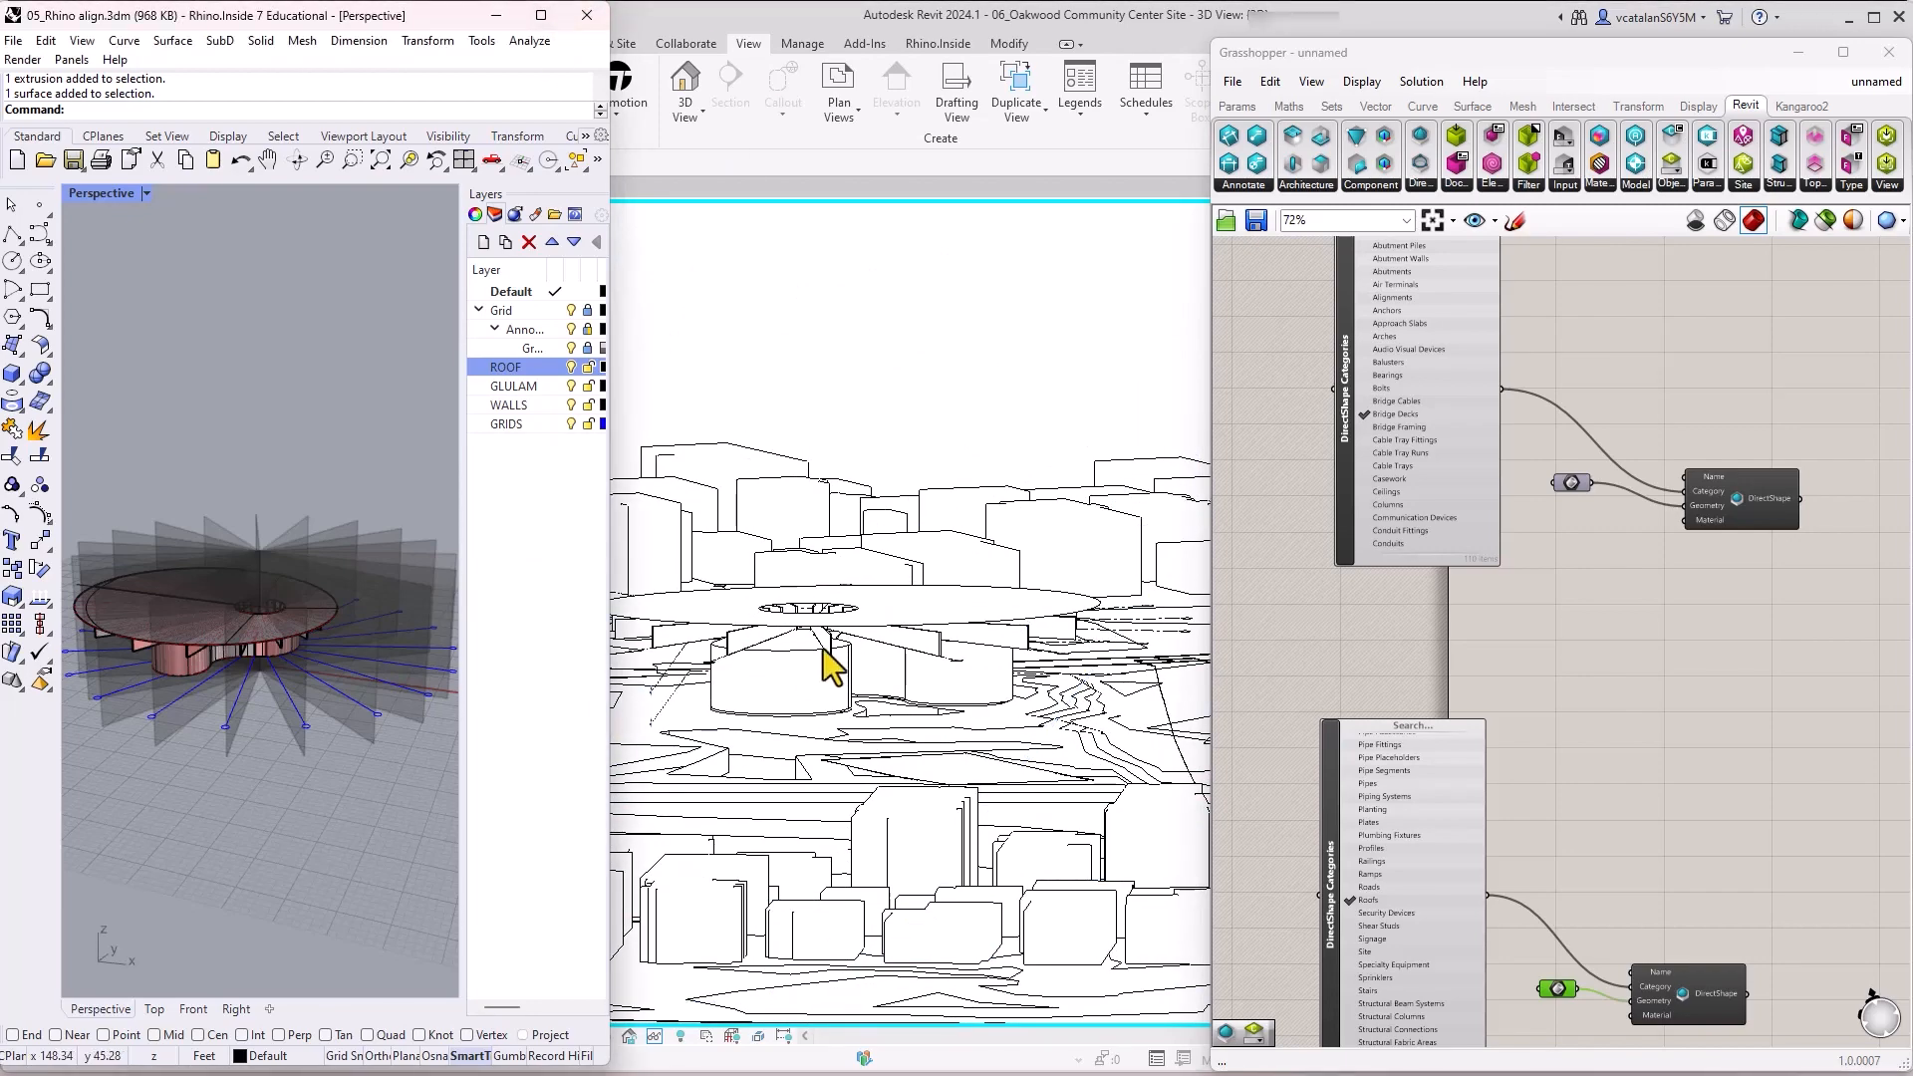
pyautogui.scroll(-2, 961, 765)
pyautogui.click(494, 15)
pyautogui.scroll(-1, 892, 682)
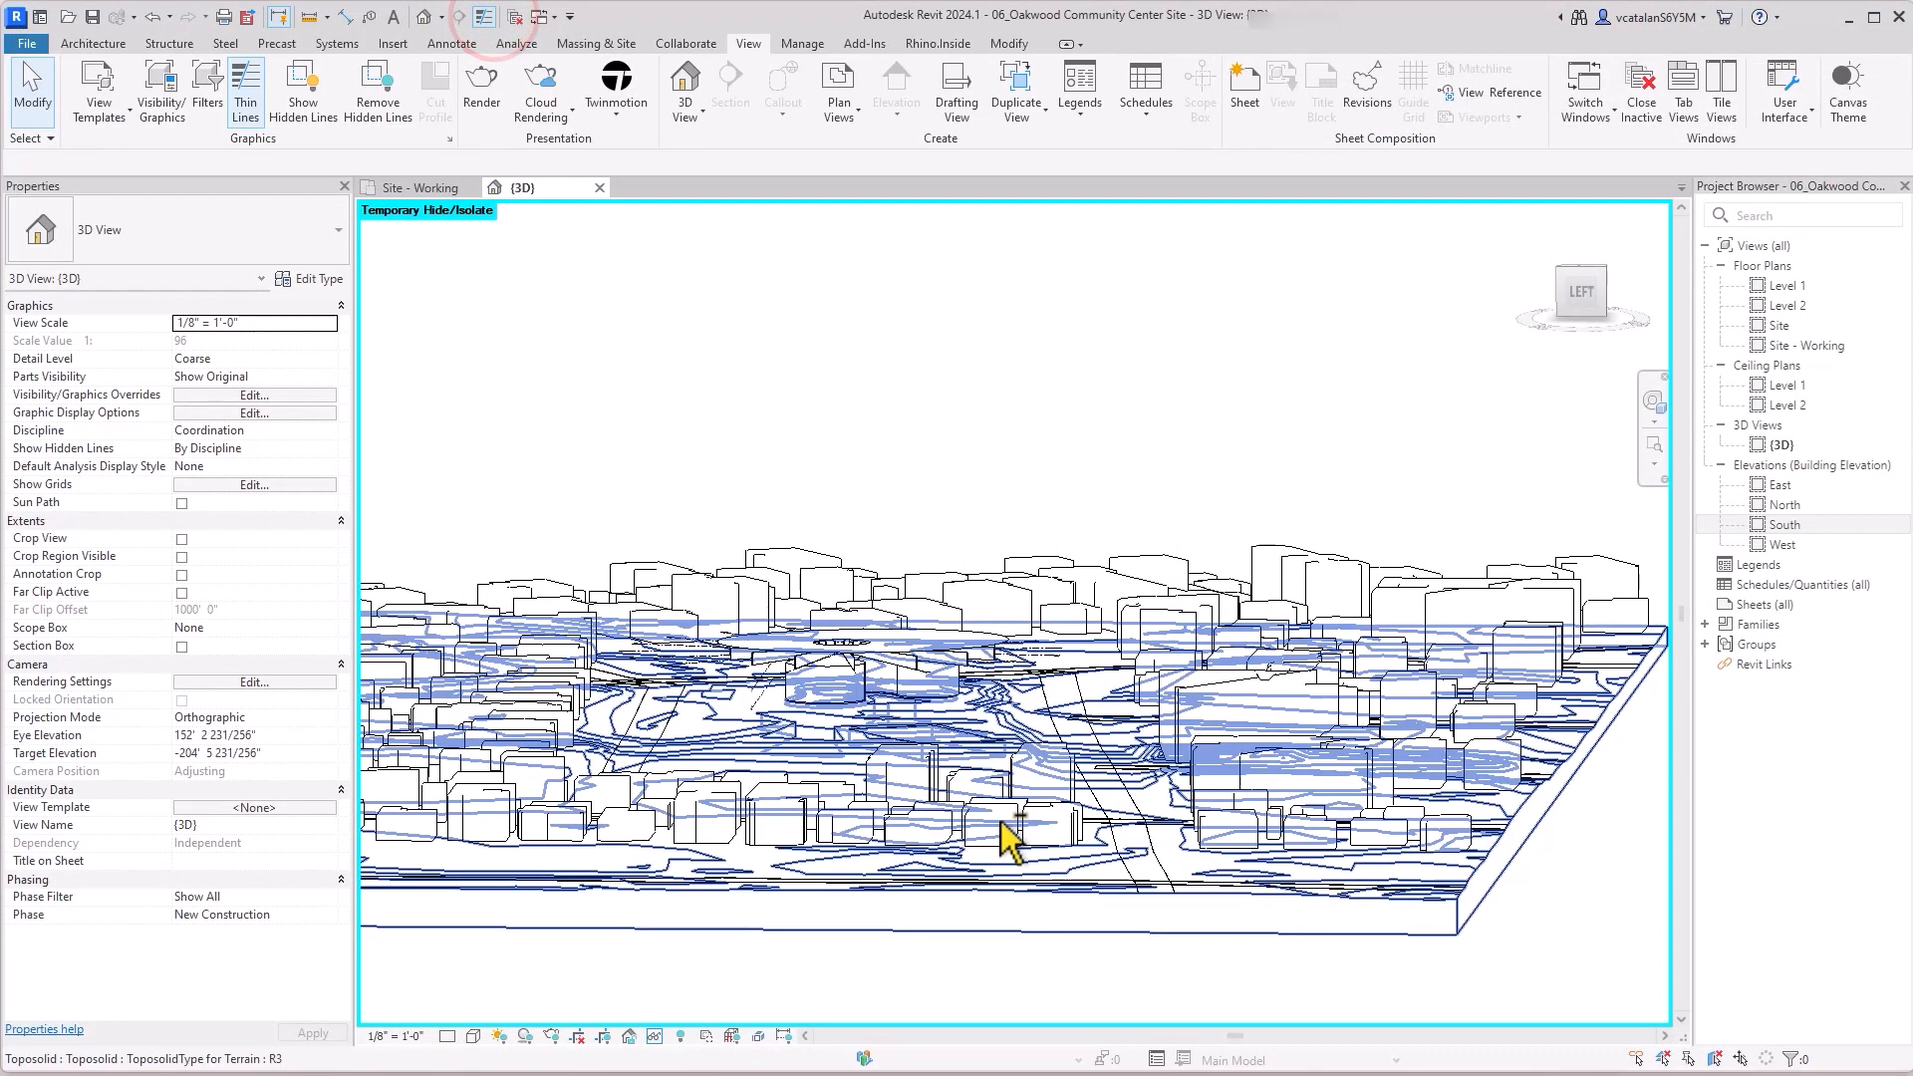
# Switch the Revit 3D view to a realistic visual style that shows material textures on the building and site.
pyautogui.keyDown('shift'); pyautogui.moveTo(1003, 825); pyautogui.dragTo(887, 927, button='middle'); pyautogui.keyUp('shift')
pyautogui.click(473, 1039)
pyautogui.click(578, 1020)
pyautogui.keyDown('shift'); pyautogui.moveTo(835, 580); pyautogui.dragTo(1281, 961, button='middle'); pyautogui.keyUp('shift')
pyautogui.scroll(3, 1236, 927)
pyautogui.keyDown('shift'); pyautogui.moveTo(1194, 900); pyautogui.dragTo(394, 333, button='middle'); pyautogui.keyUp('shift')
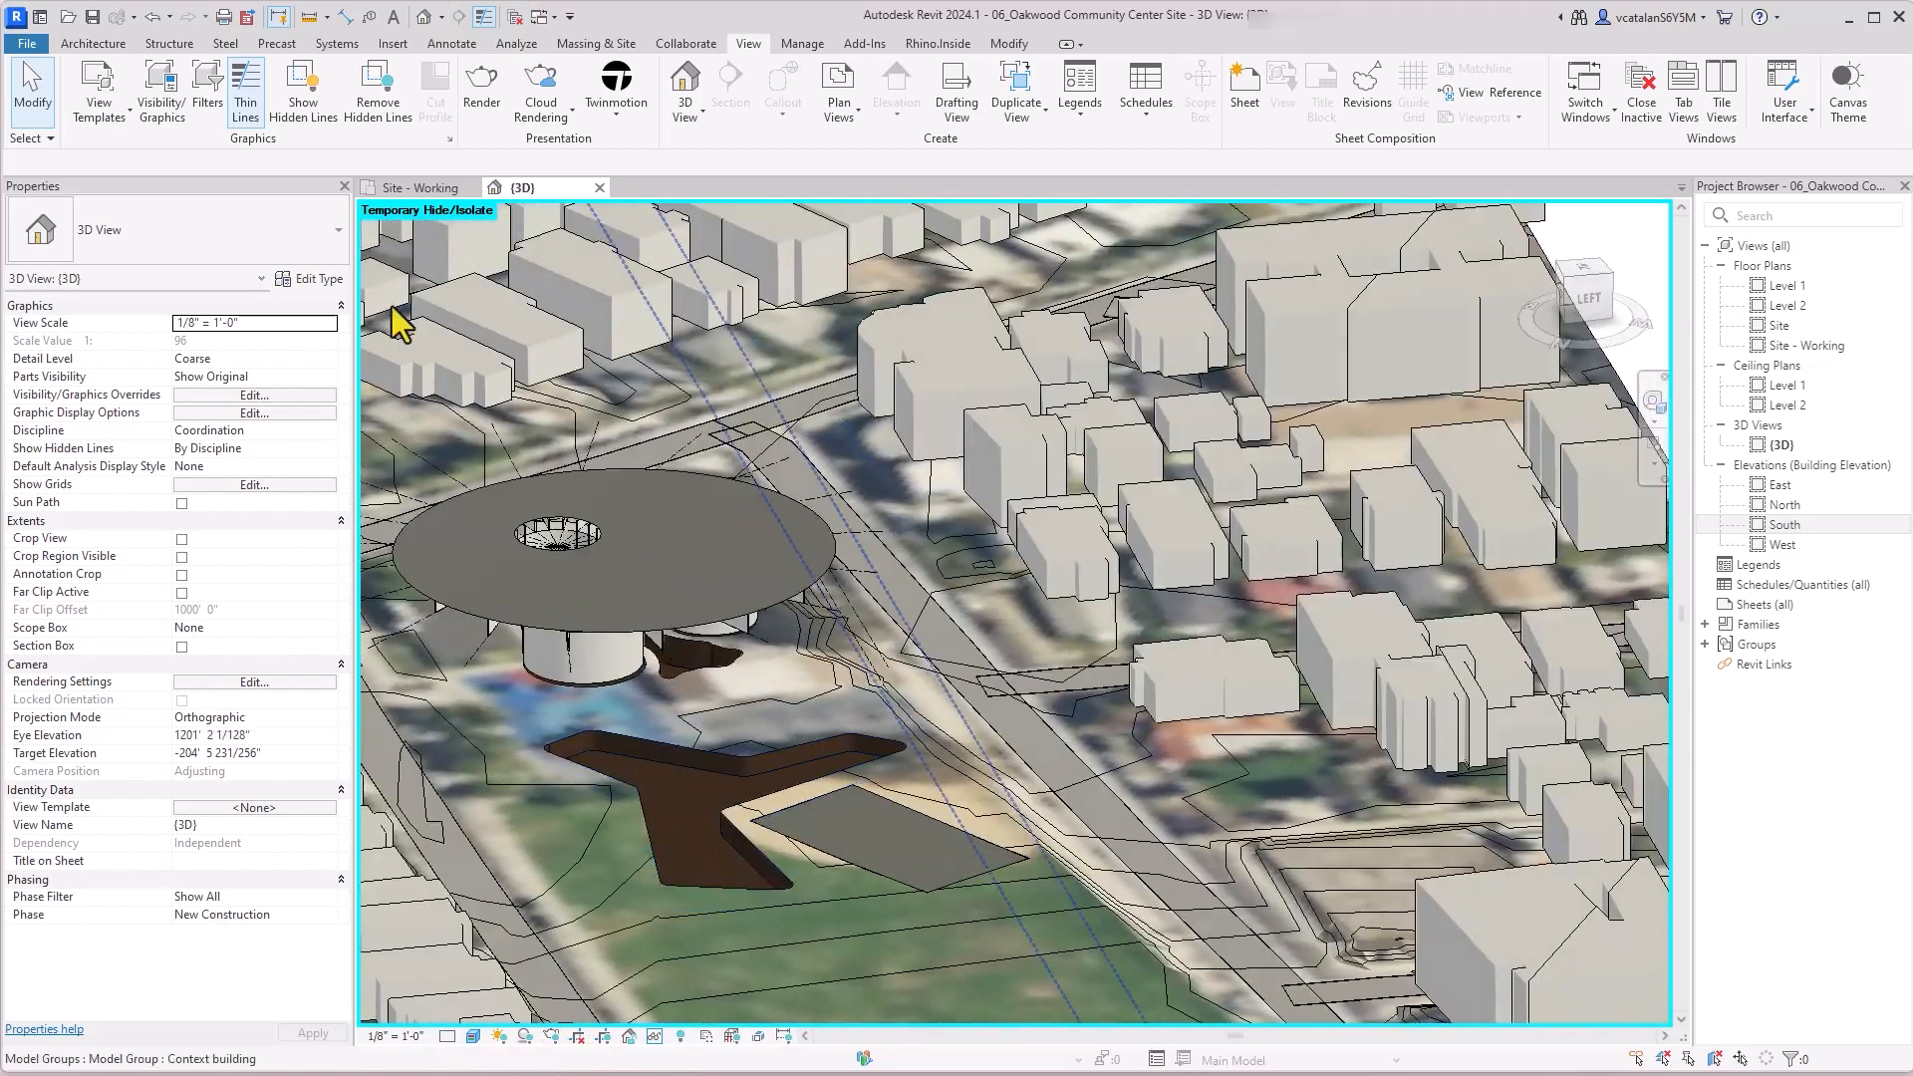
# Bring up the Site - Working floor plan showing the whole site.
pyautogui.click(419, 188)
pyautogui.moveTo(1110, 1000); pyautogui.dragTo(1133, 975, button='middle')
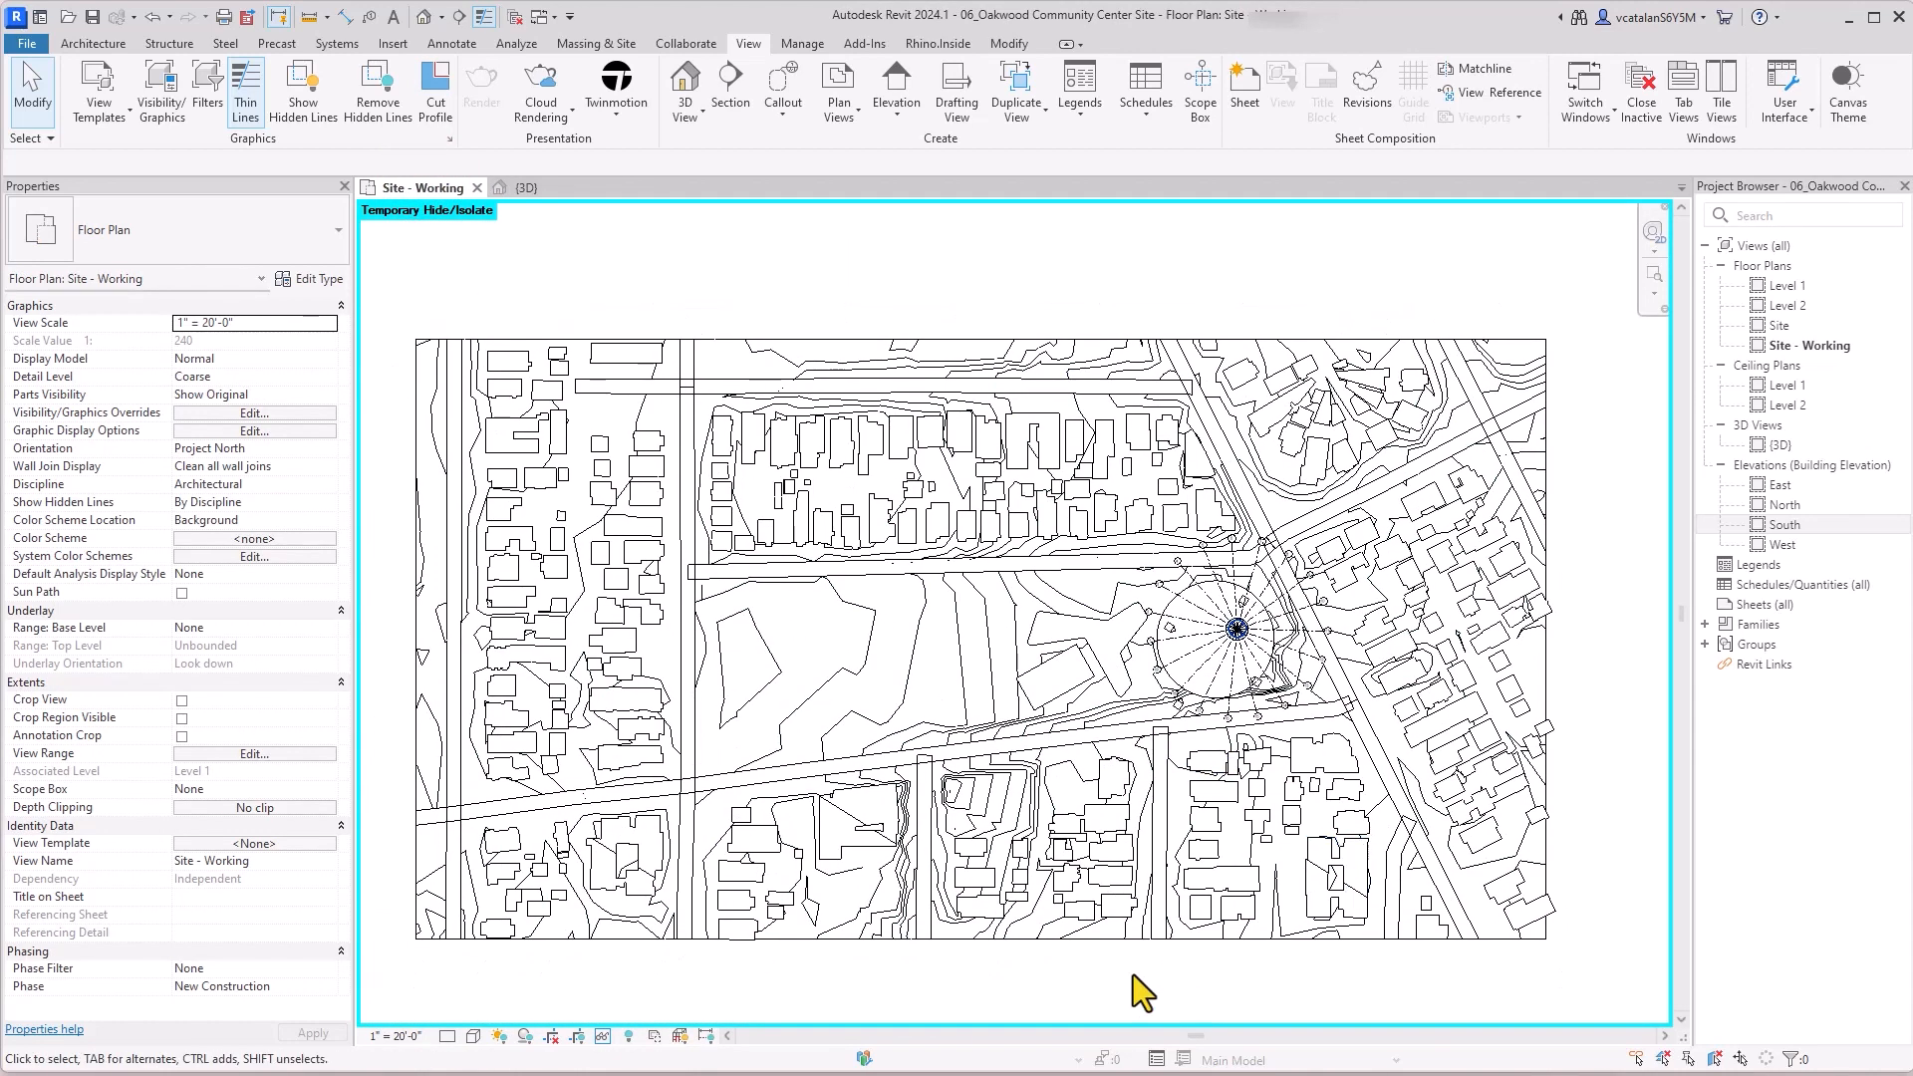